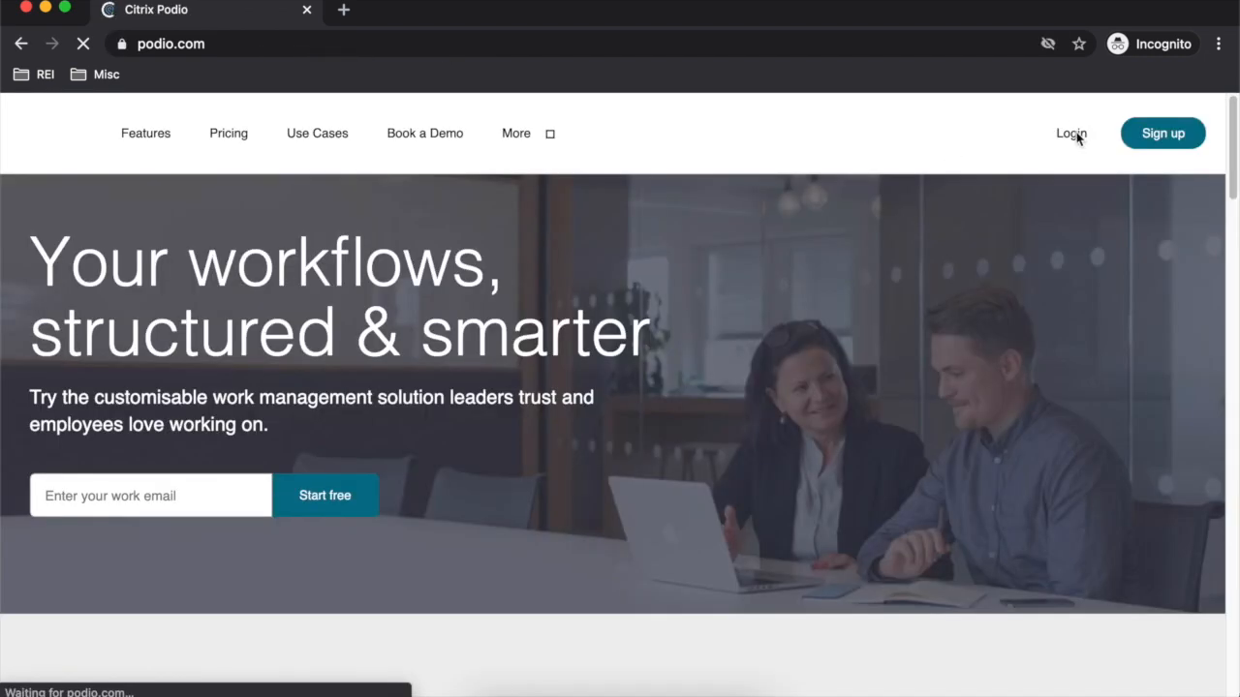
- Sign up for a free Podio account using the autofilled work e-mail, full name and password
left_click(1149, 136)
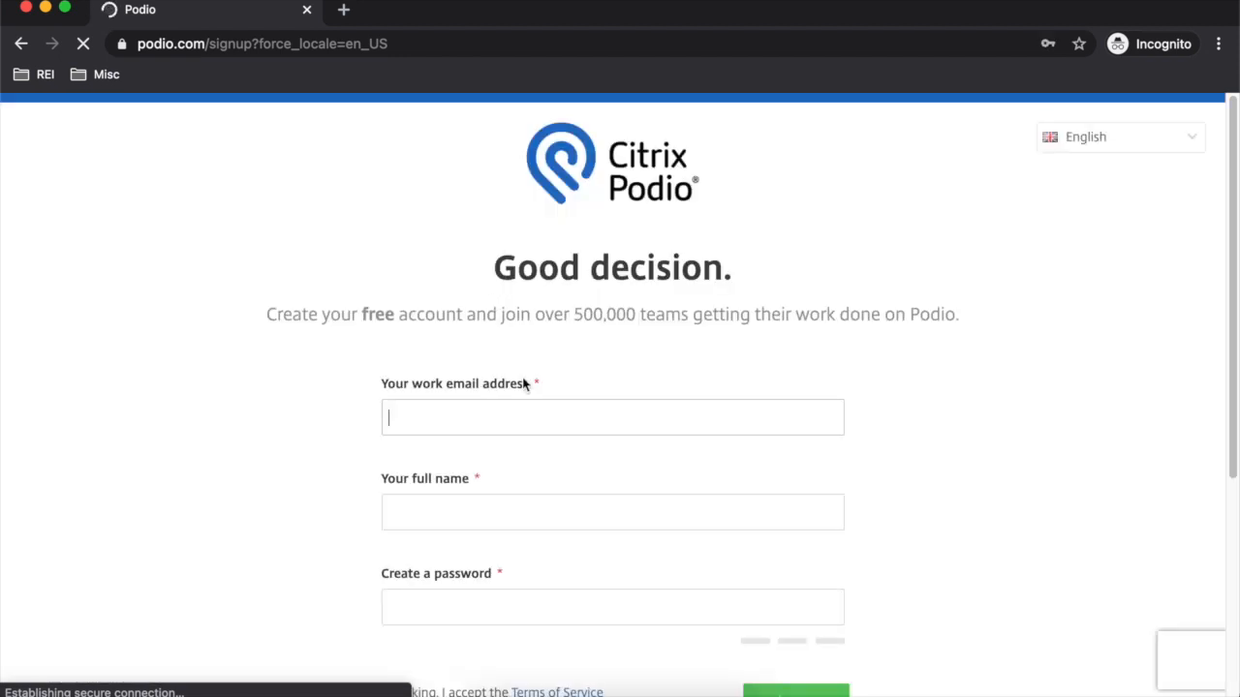
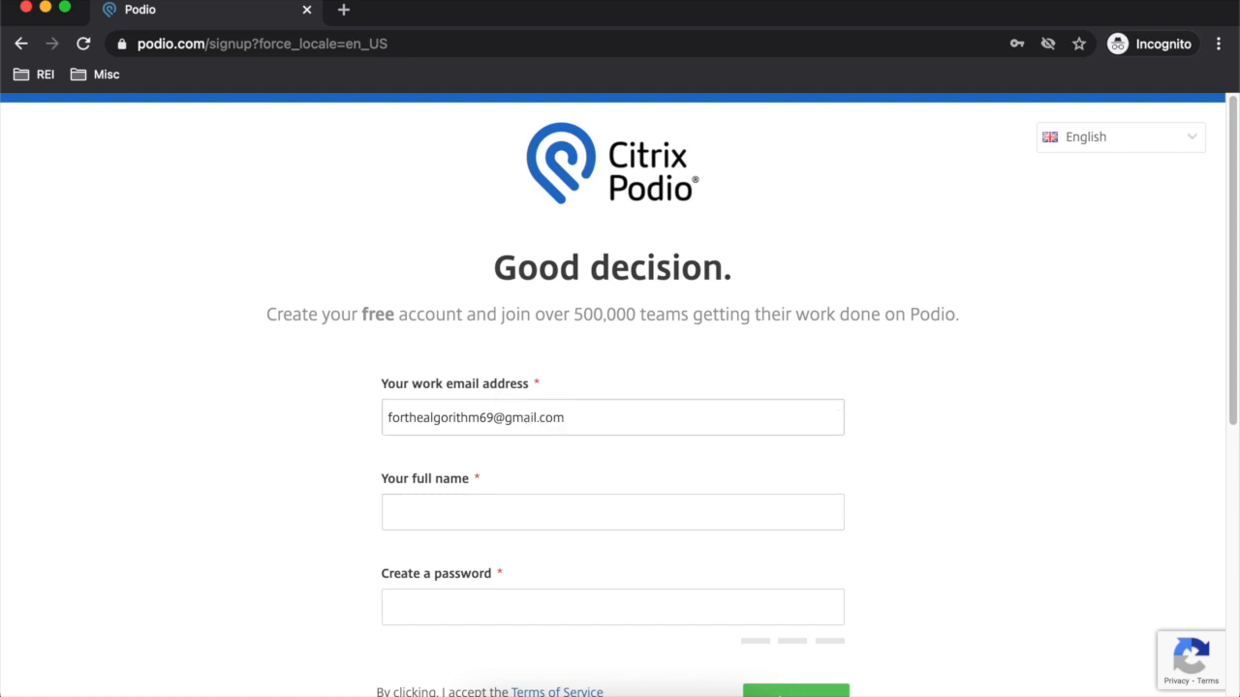
left_click(607, 507)
type("A")
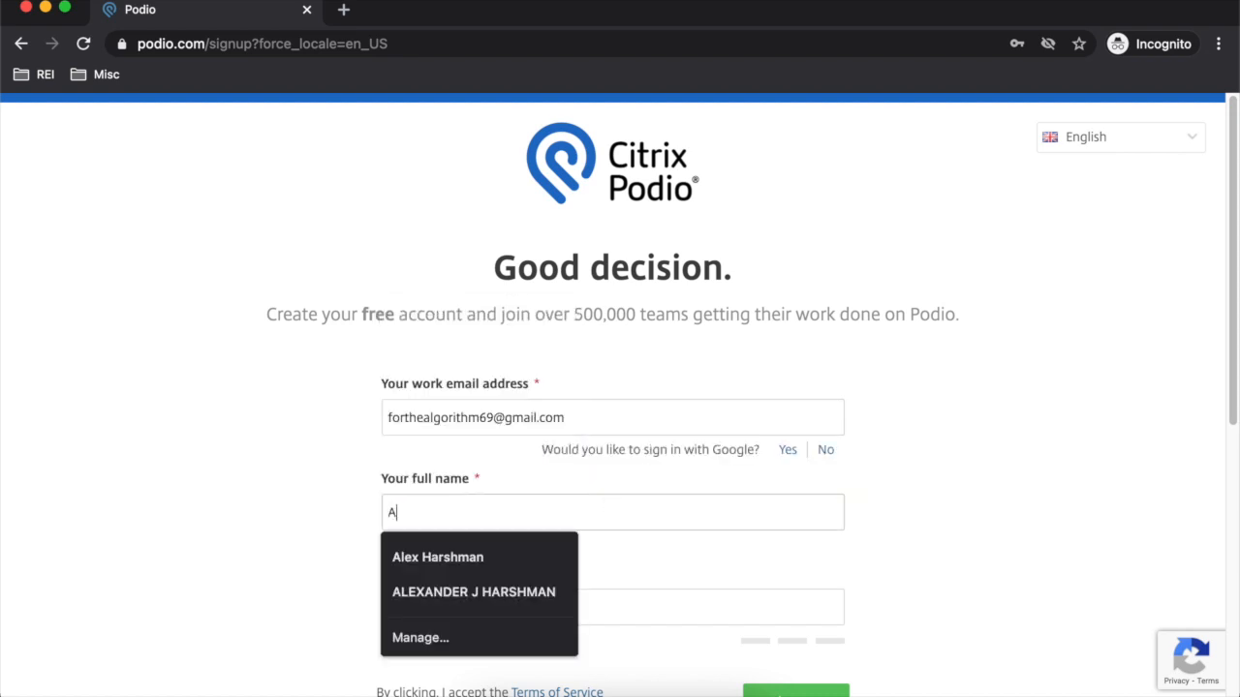
left_click(503, 563)
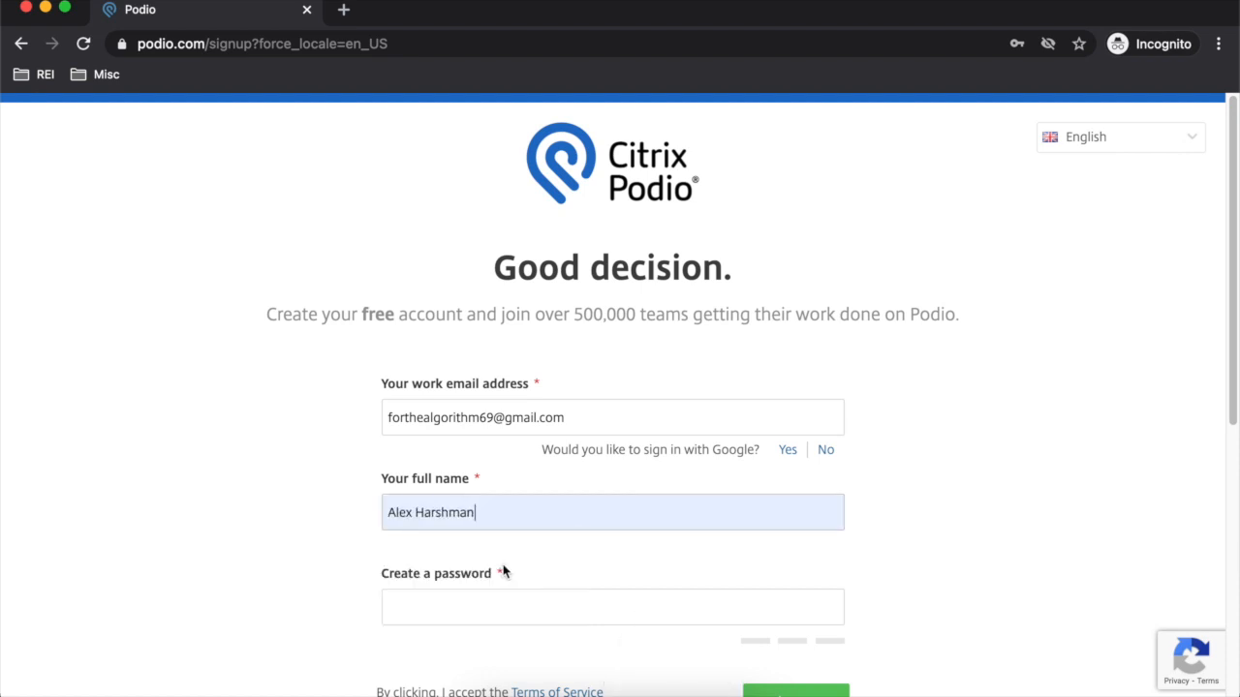
left_click(513, 606)
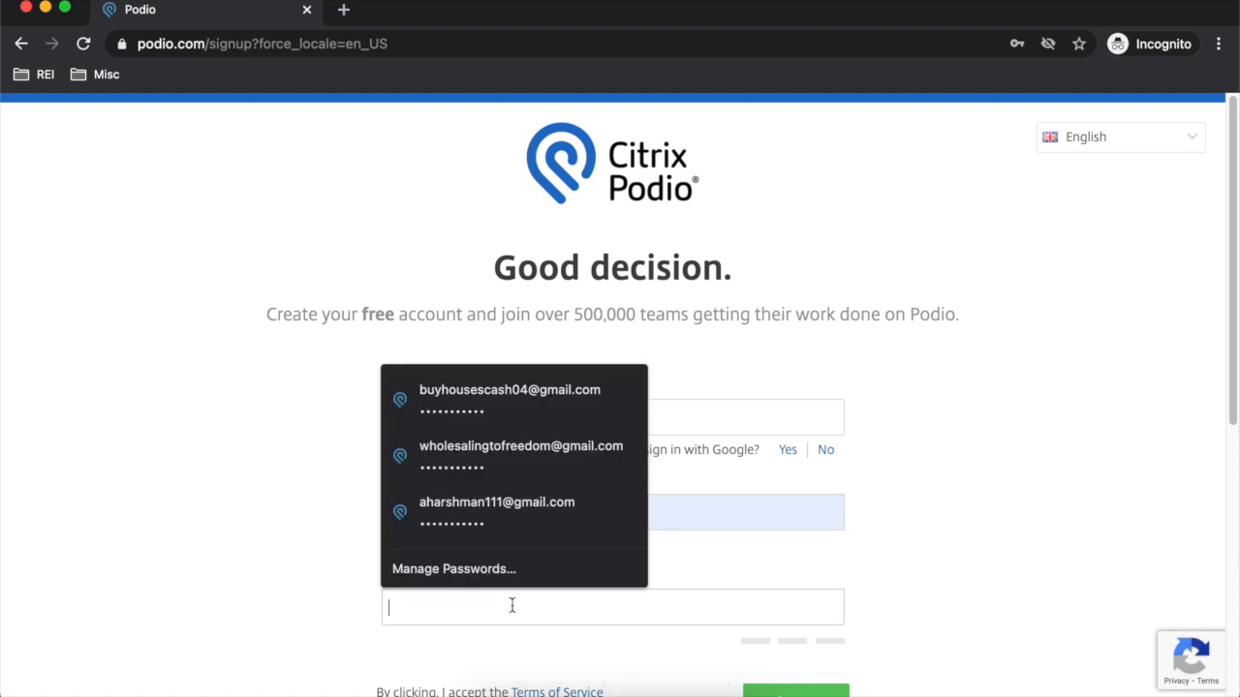
type("a")
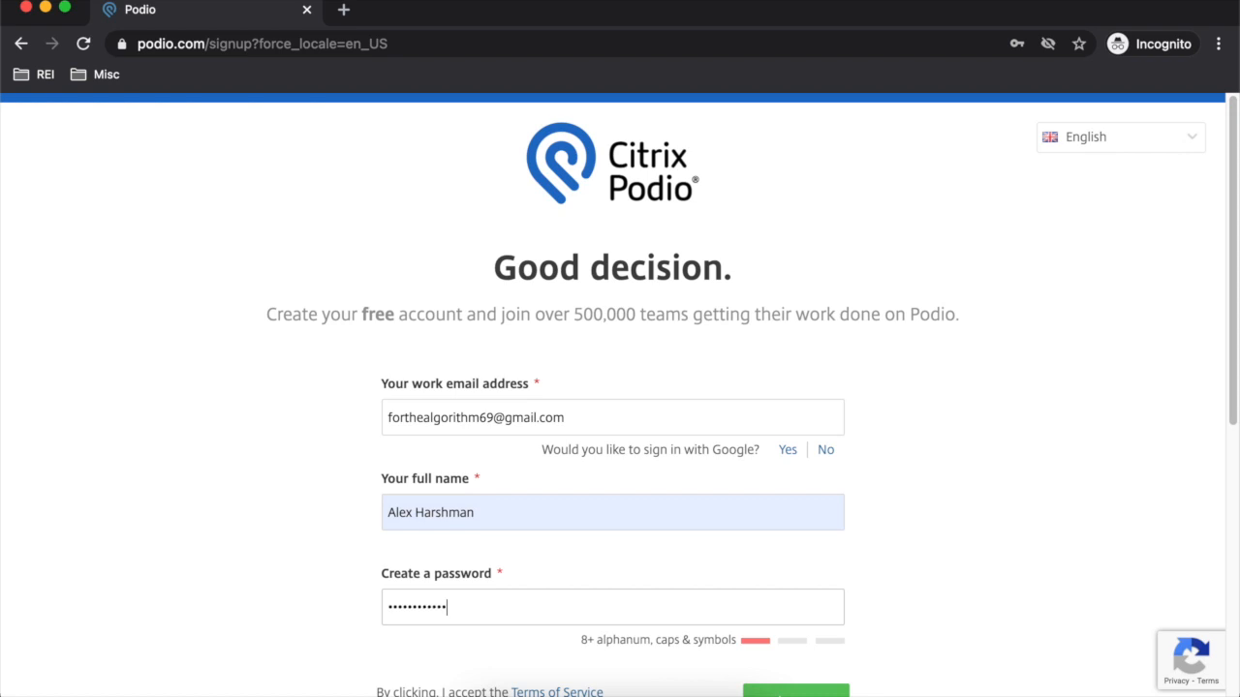
type("!")
scroll(653, 636, "down", 3)
left_click(772, 557)
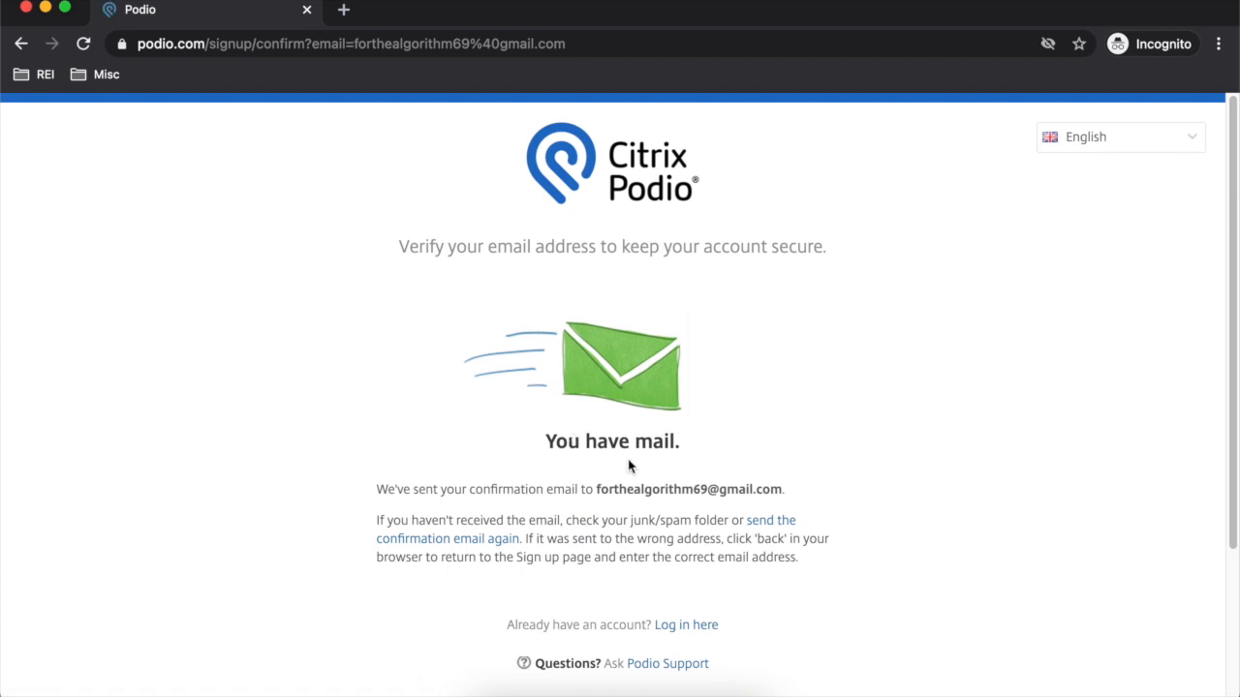
- Go to gmail.com in a new tab and sign in with the saved Google account
left_click(343, 10)
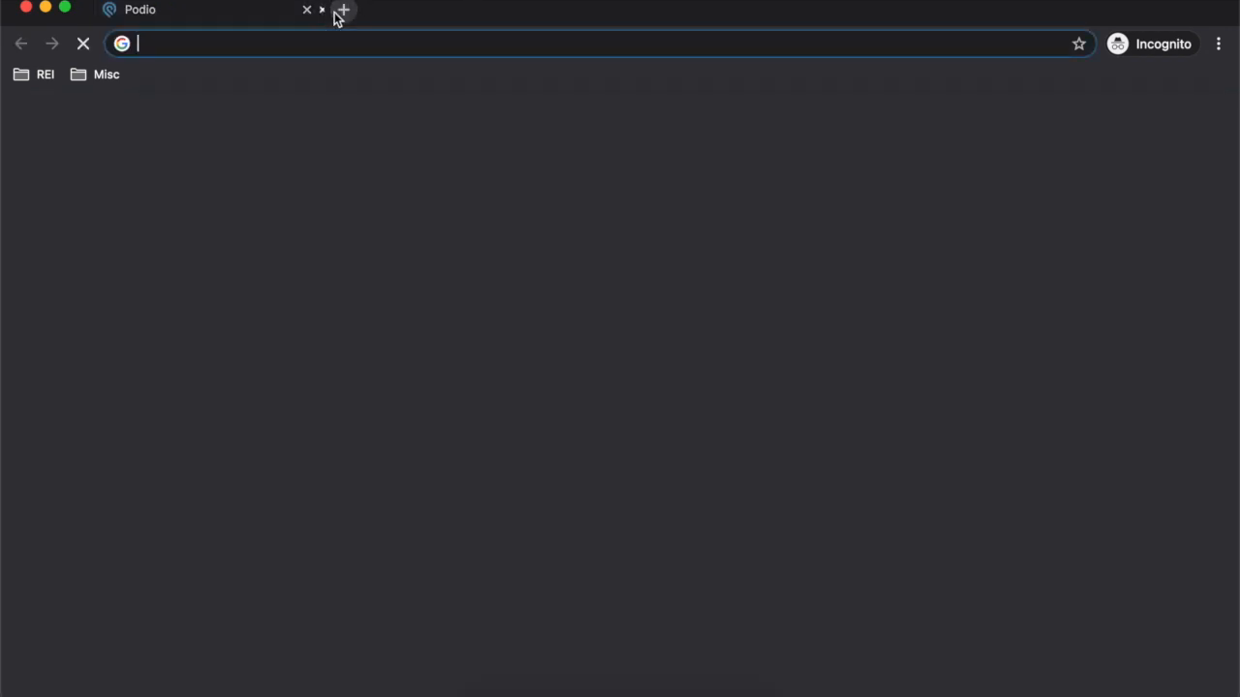
type("gmail.com")
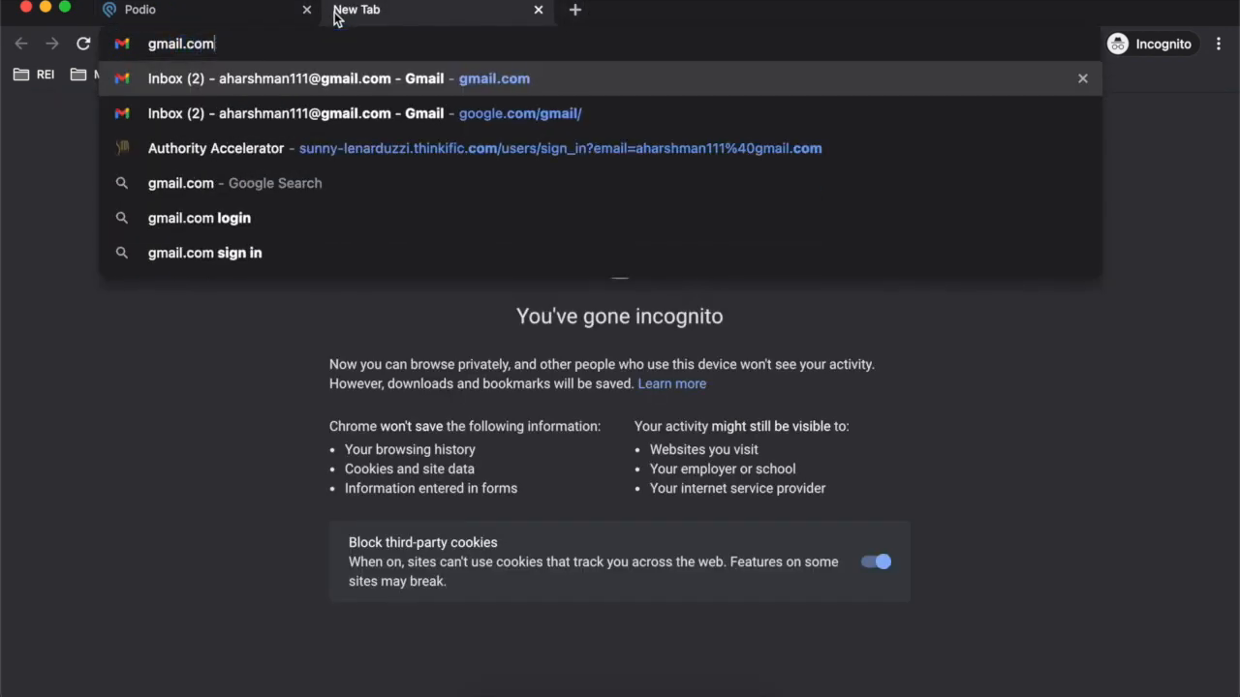
key("Return")
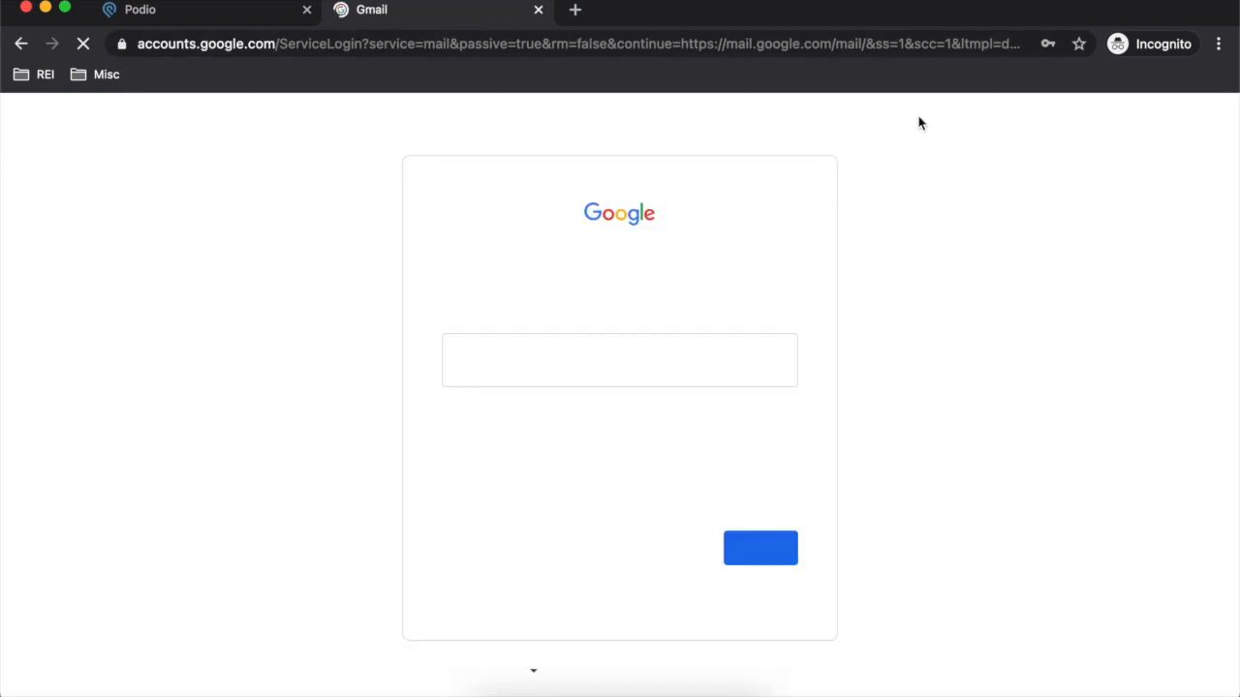
left_click(714, 357)
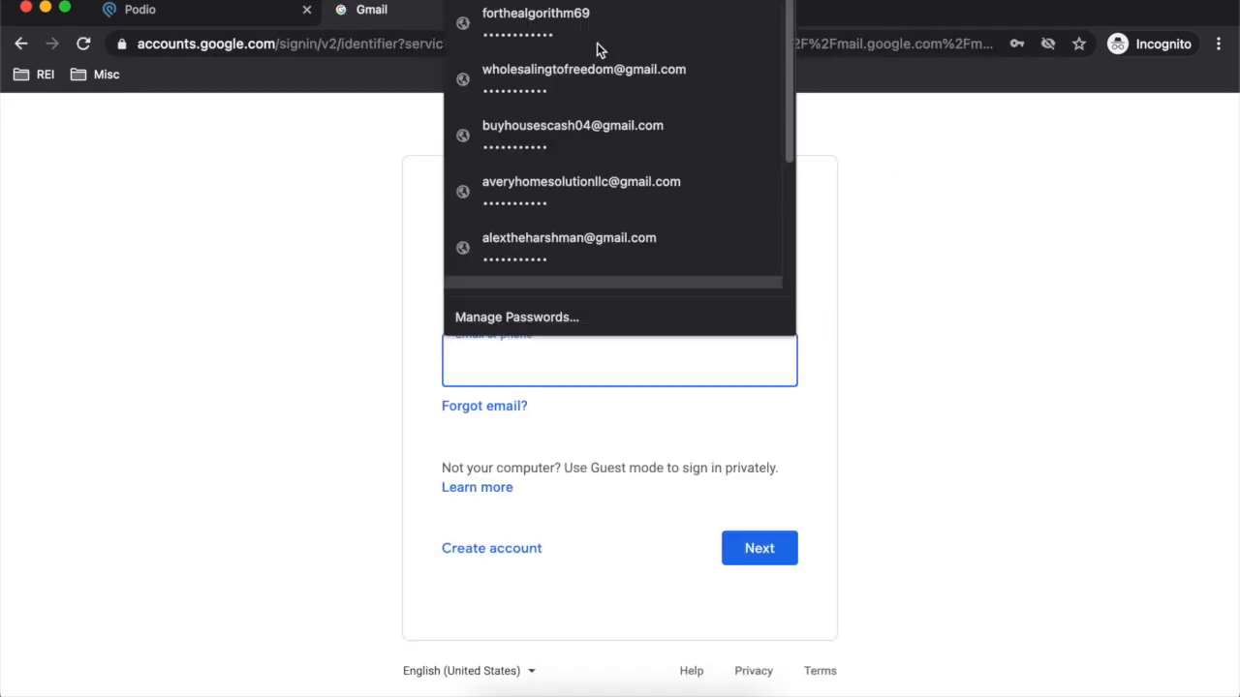
left_click(601, 21)
left_click(759, 549)
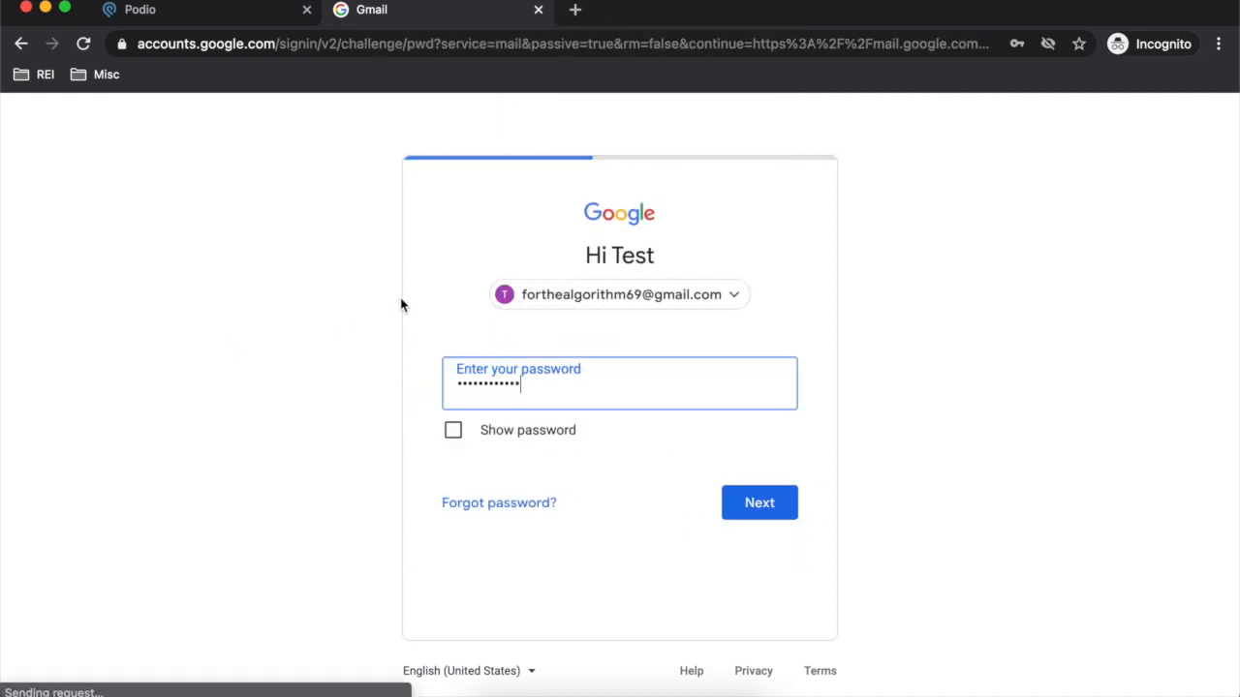
left_click(729, 507)
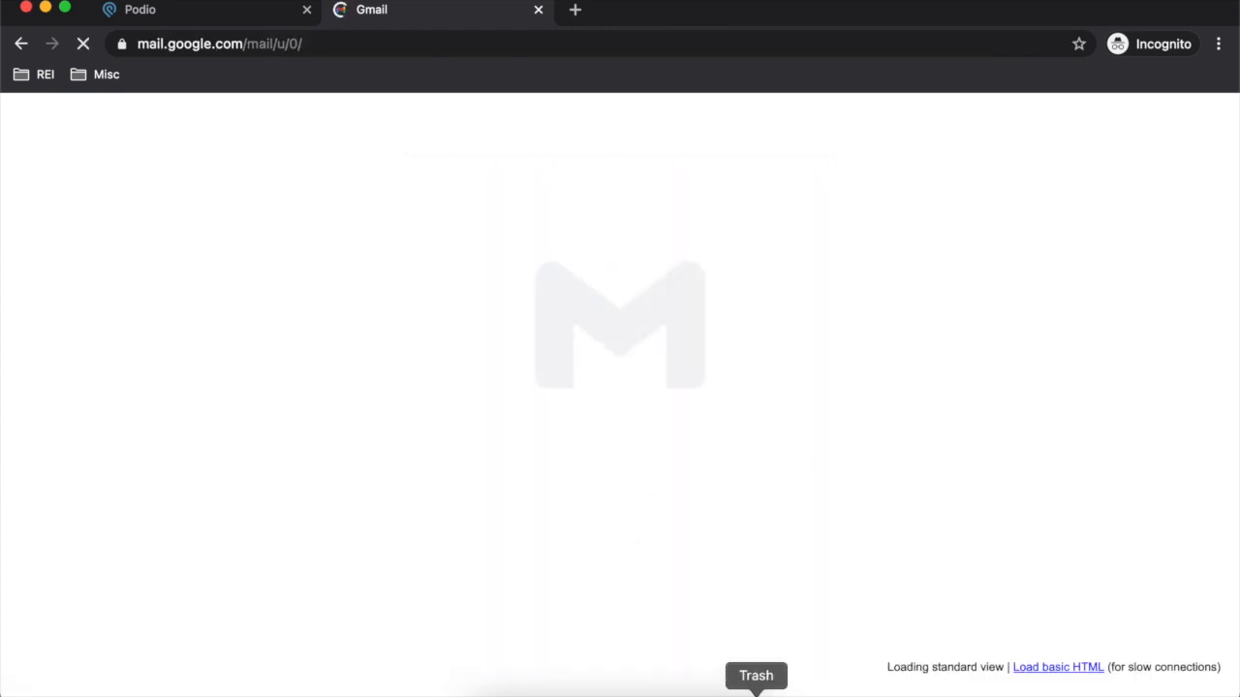
- Open Podio's 'Please verify your email address' message in the inbox
left_click(729, 687)
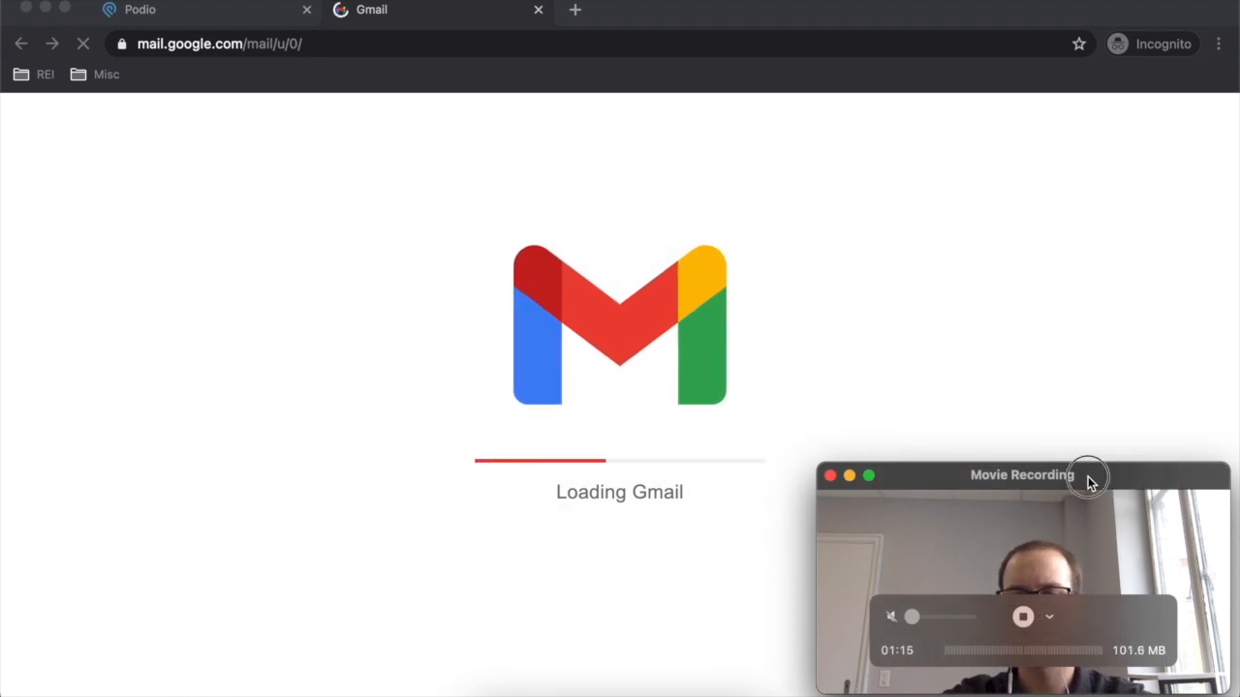
left_click_drag(1092, 477, 1102, 478)
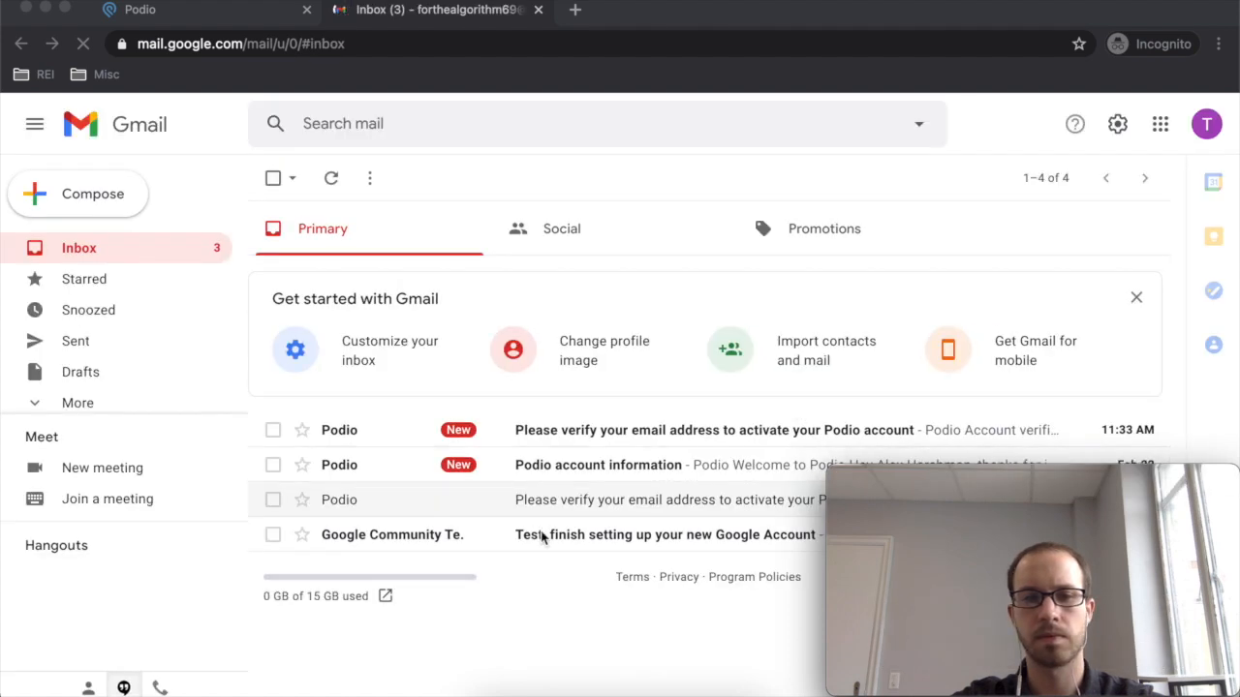
left_click(527, 610)
left_click(731, 693)
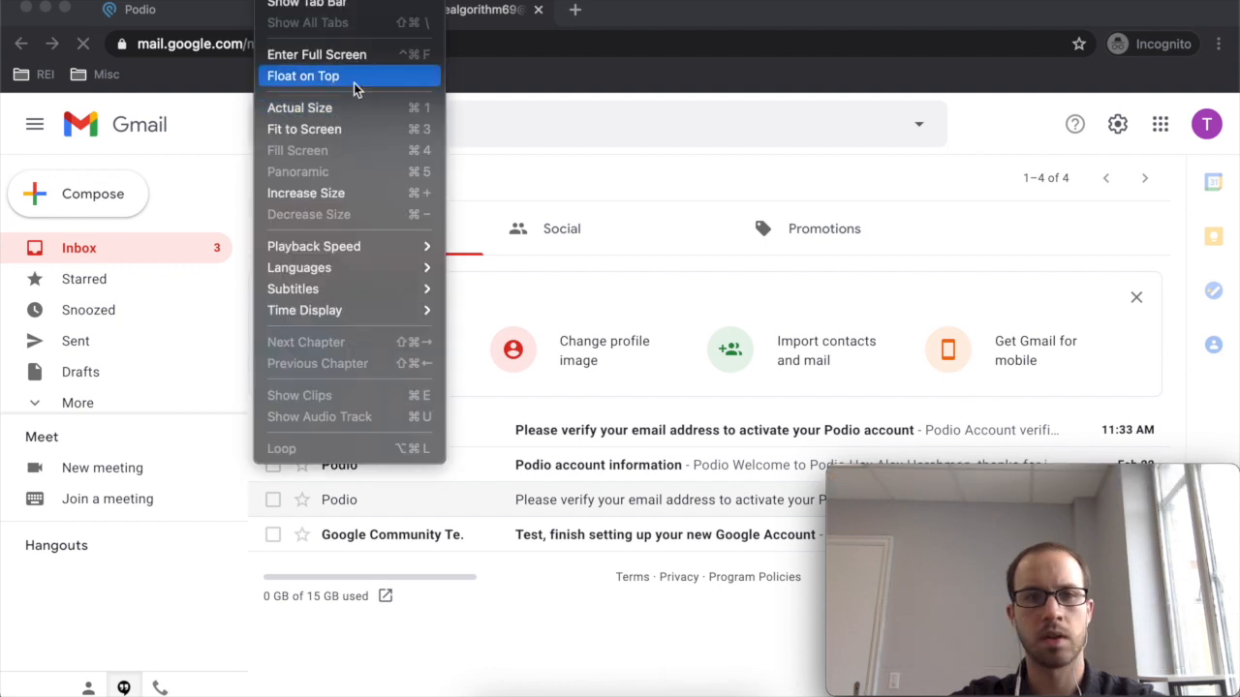
left_click(355, 74)
left_click(668, 628)
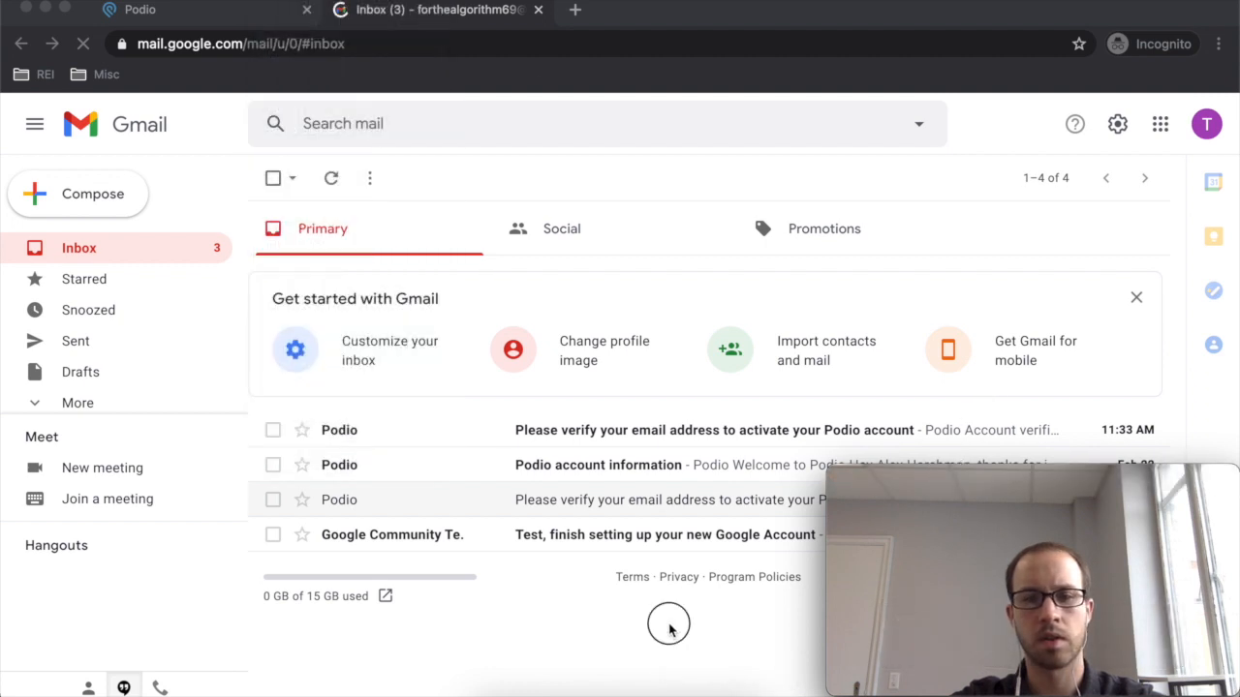
left_click(612, 431)
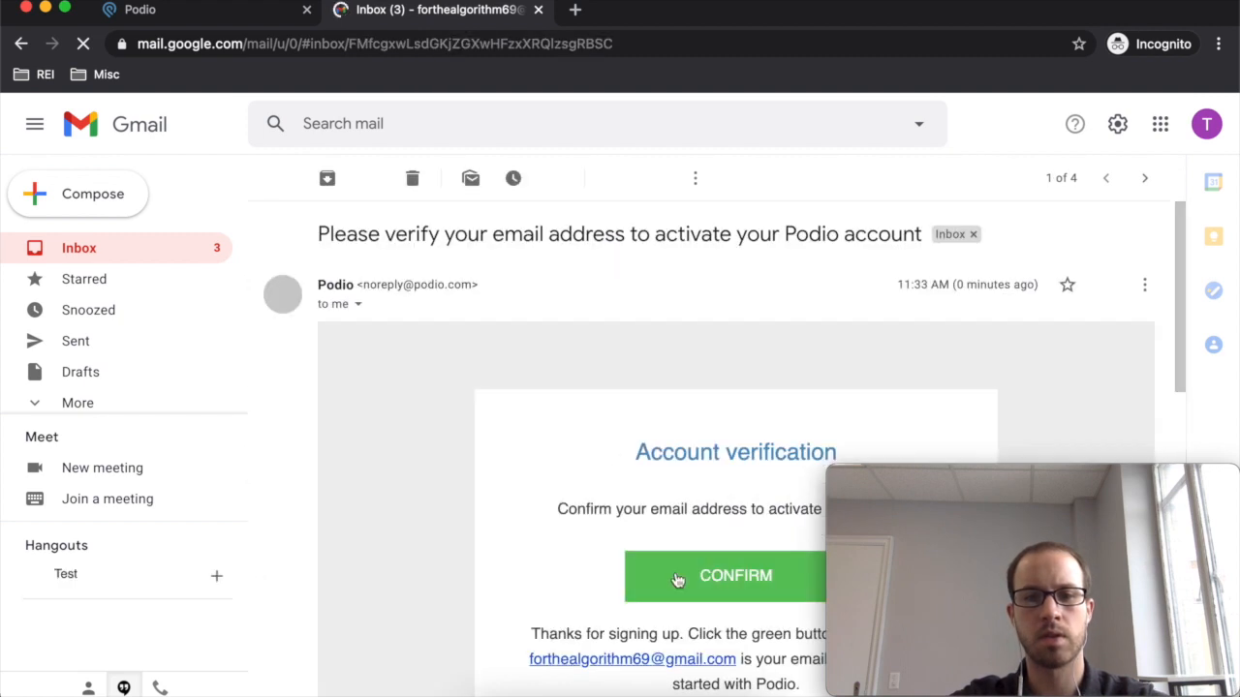
- Confirm the e-mail, enter the company name and choose Real Estate as the industry
left_click(687, 588)
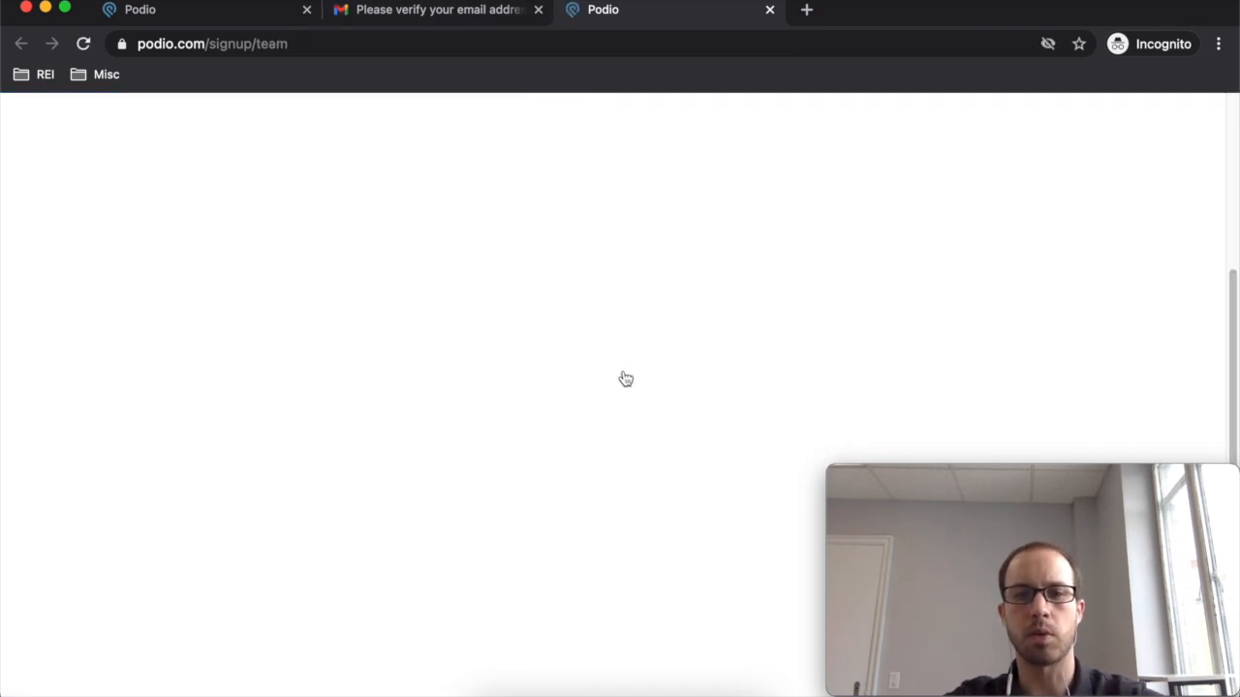
scroll(624, 377, "down", 2)
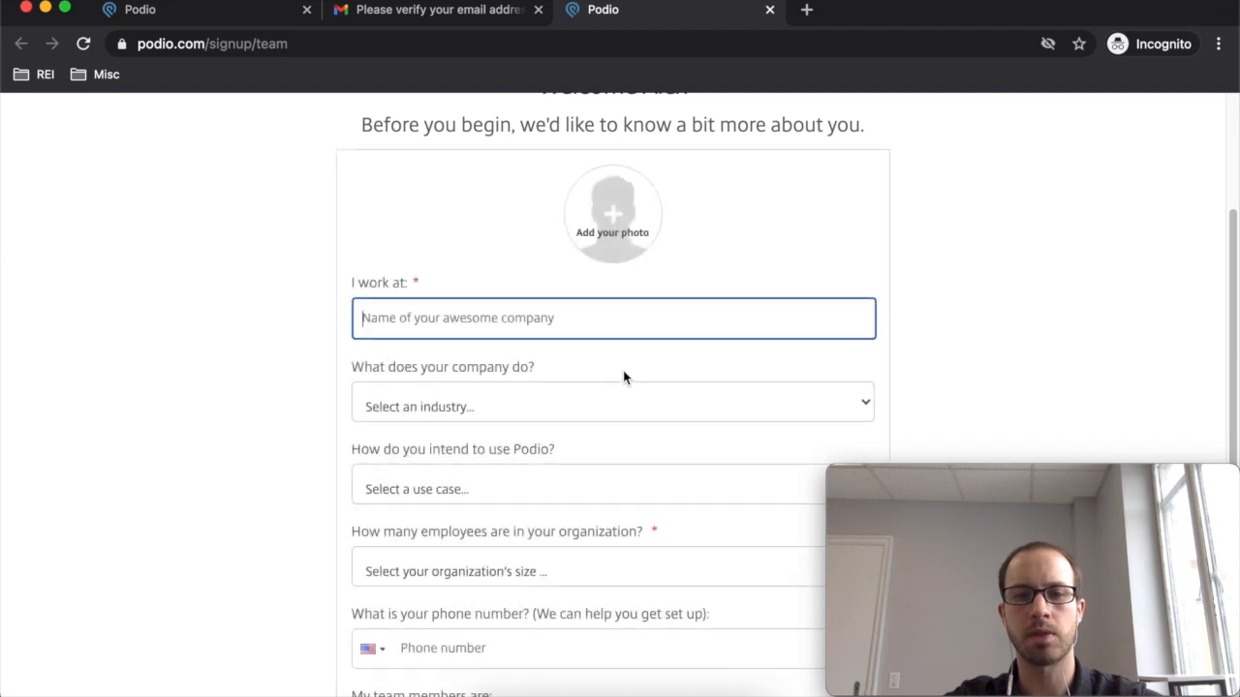
type("I buy hou")
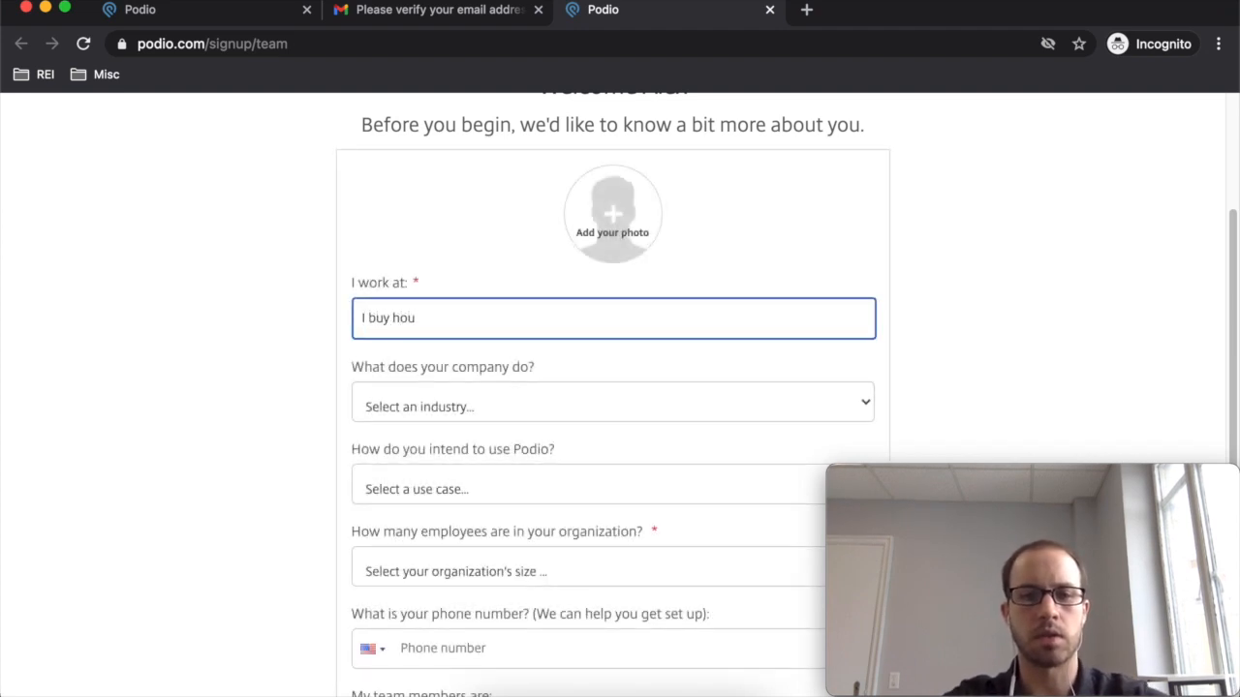
type("lex")
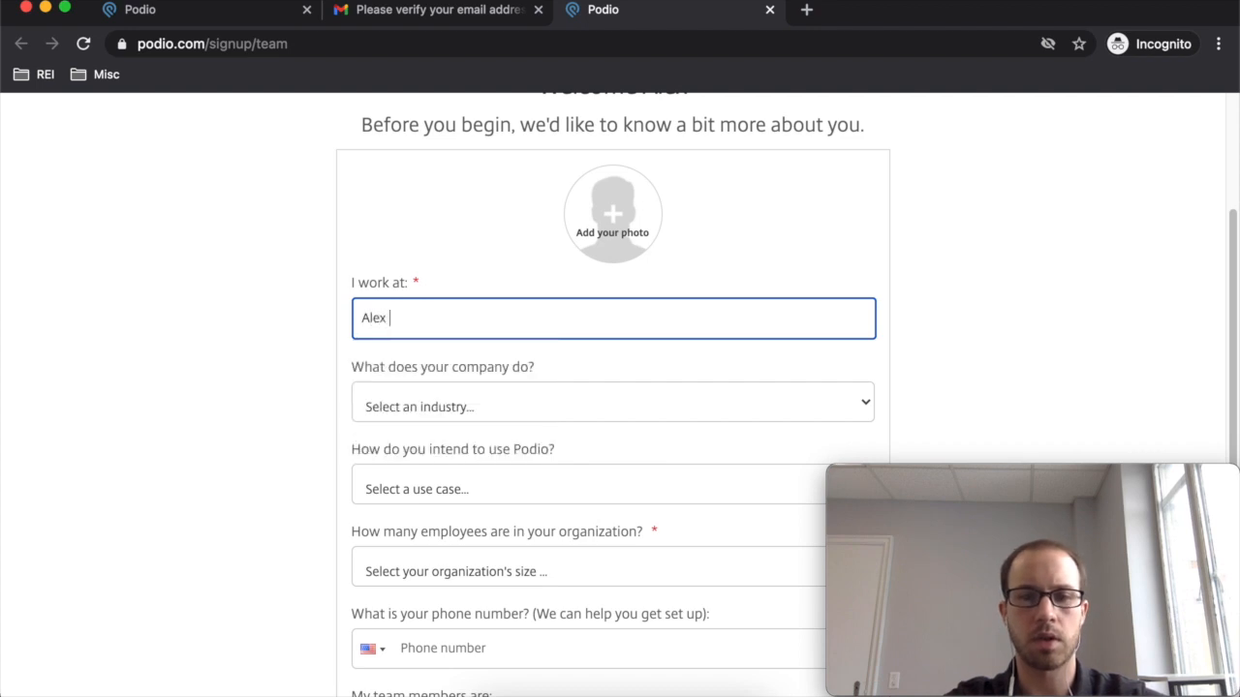
type(" buys houses")
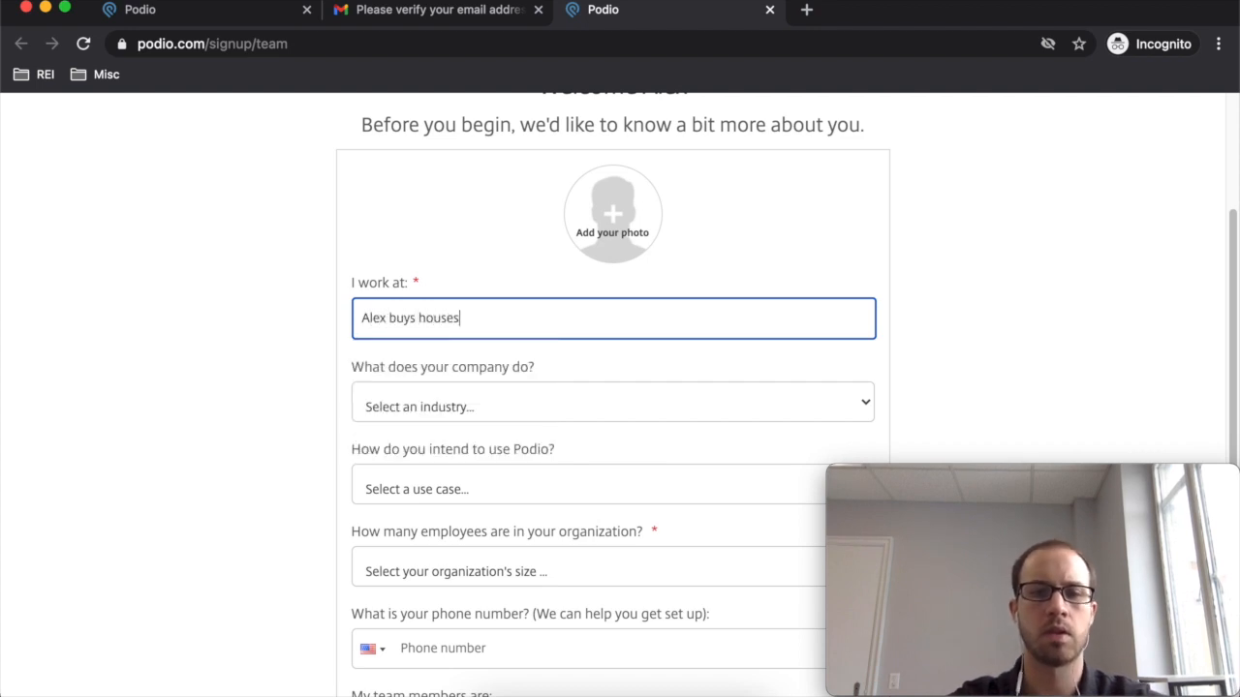
left_click(642, 422)
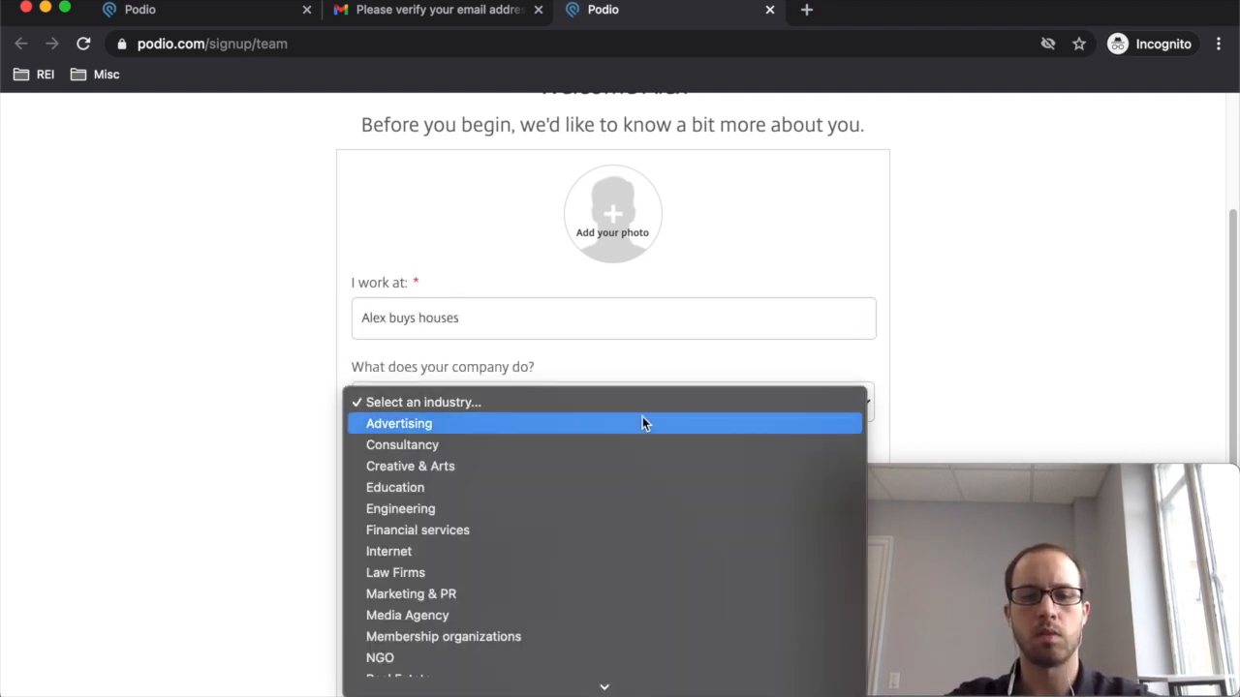
key("r")
left_click(603, 663)
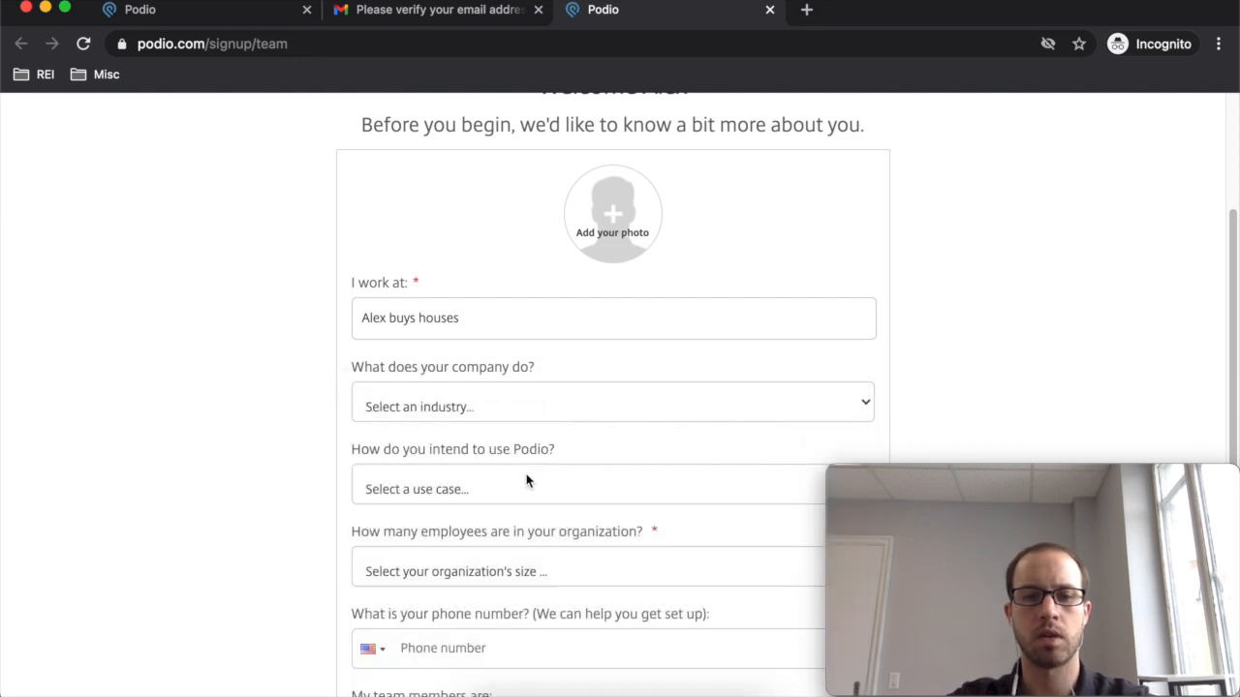
- Choose CRM / Sales as intended use and 1-10 employees, then submit the profile
left_click(535, 480)
left_click(535, 502)
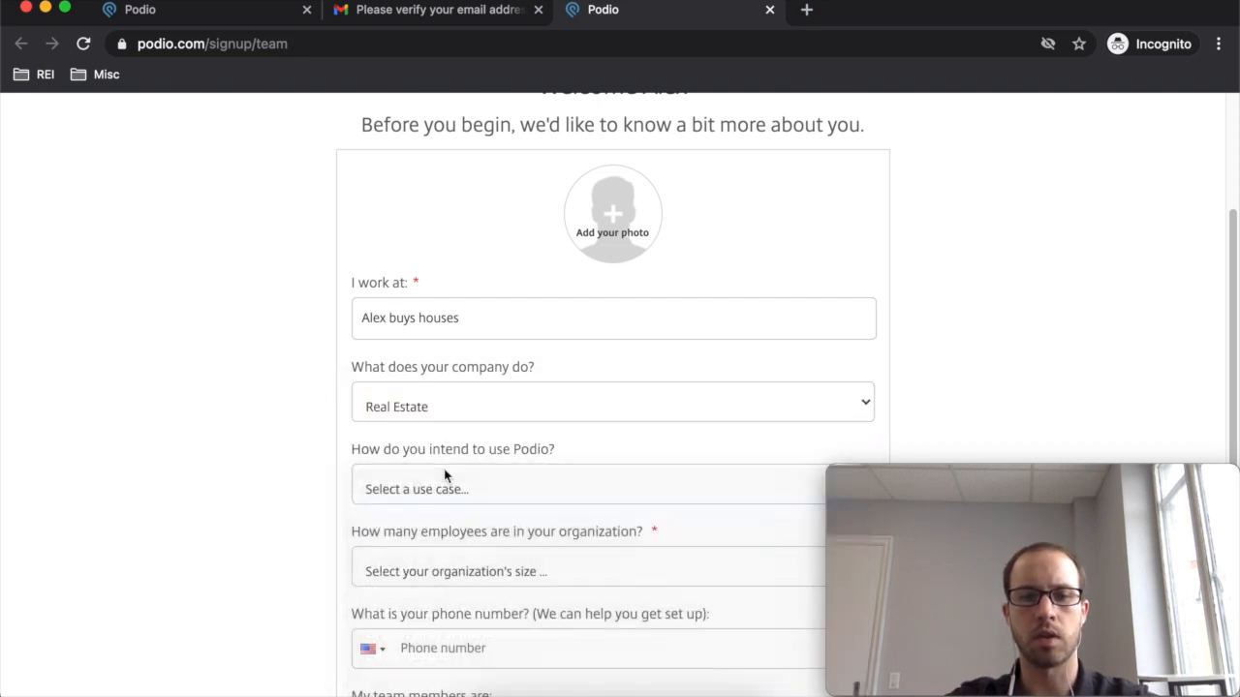
scroll(501, 501, "down", 1)
left_click(525, 544)
left_click(523, 558)
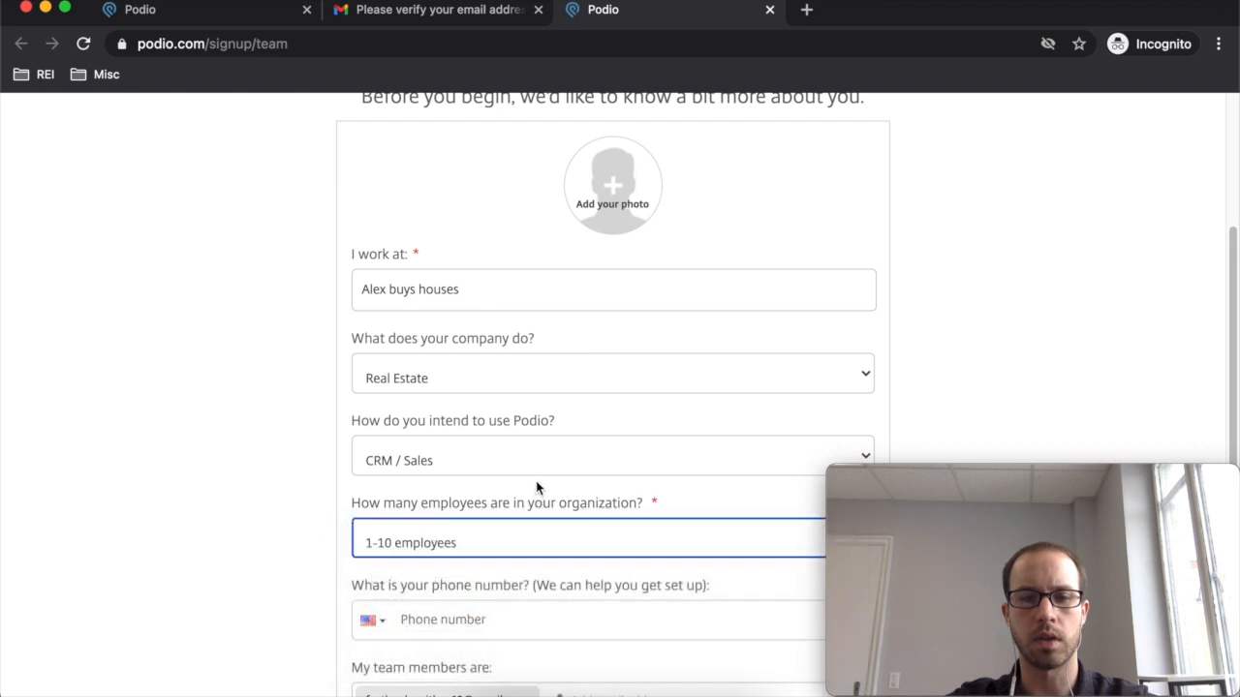
scroll(537, 498, "down", 3)
left_click(599, 606)
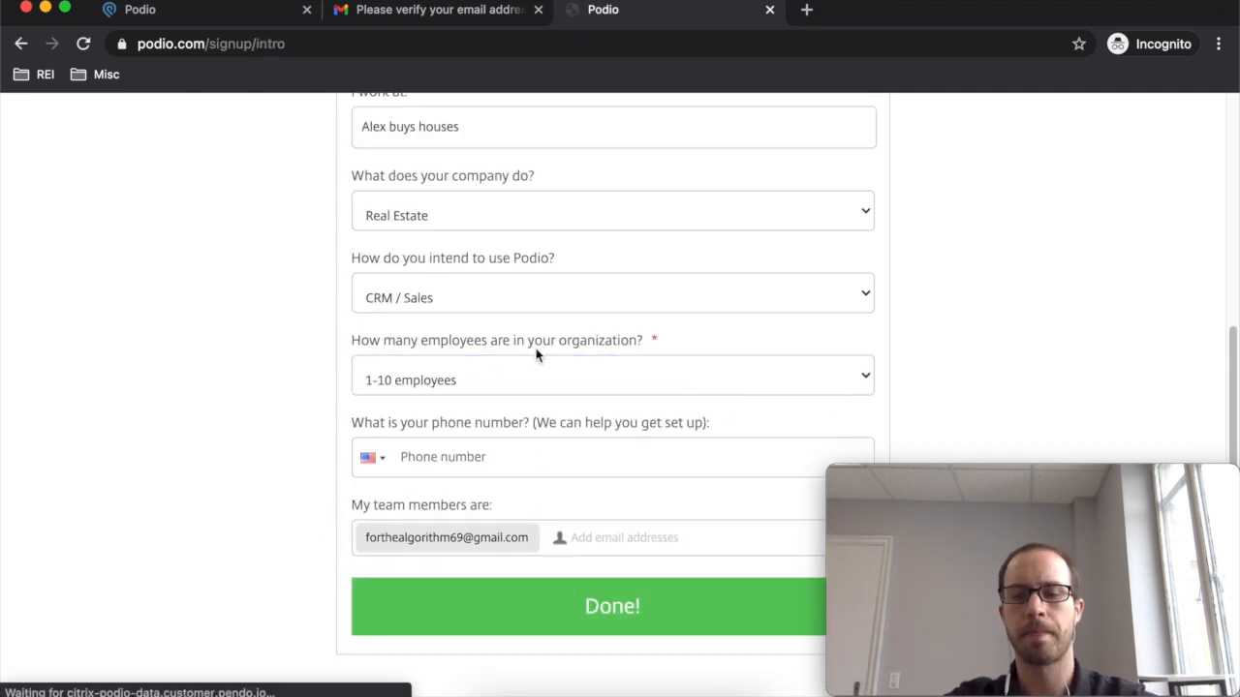
- Go through the intro tour to reach the Projects app
scroll(592, 338, "down", 8)
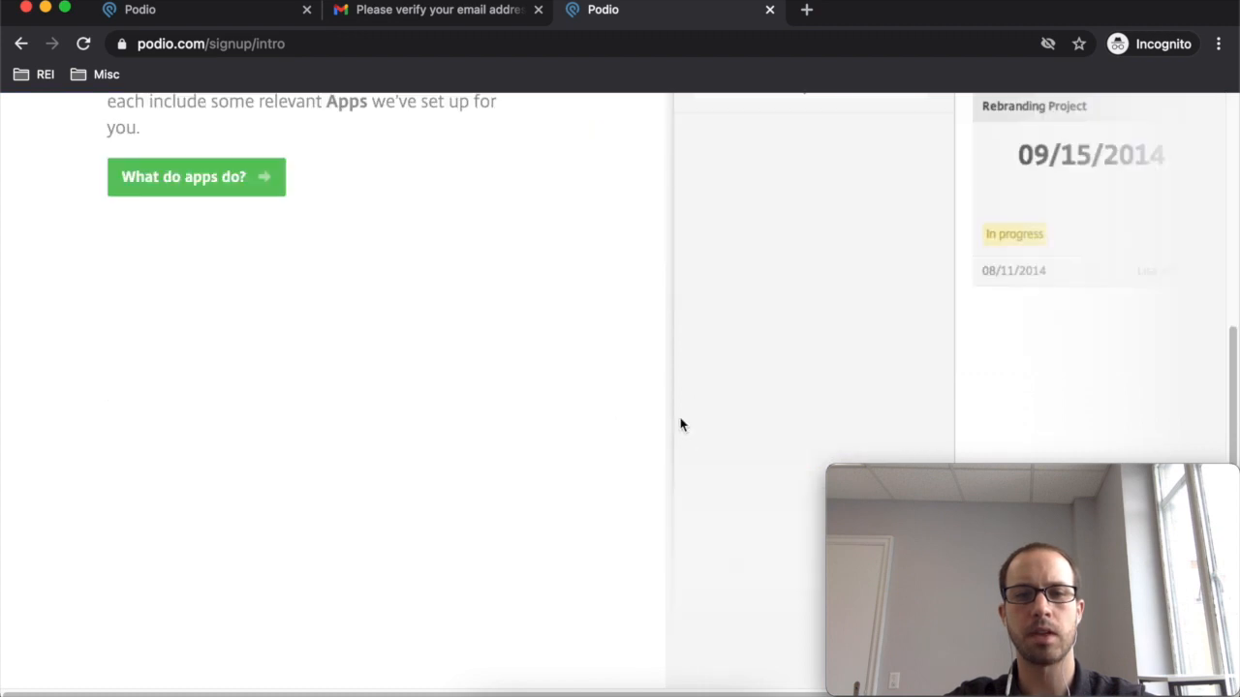
scroll(603, 303, "up", 7)
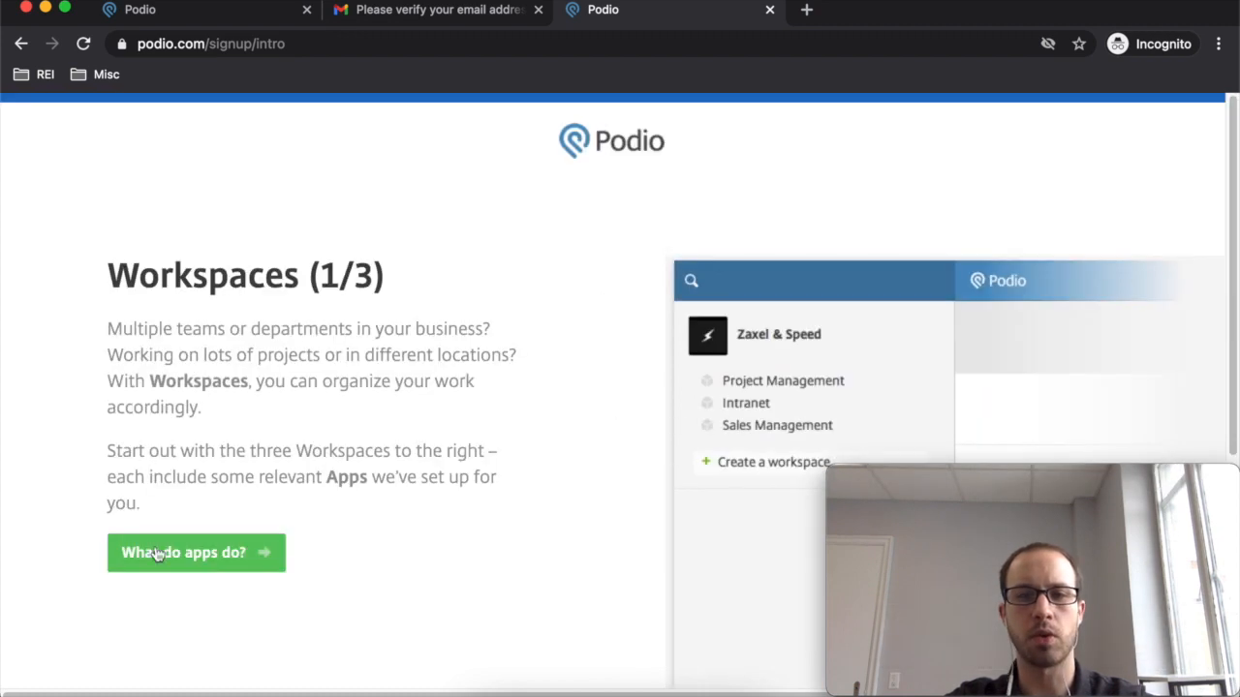
left_click(199, 556)
left_click(231, 470)
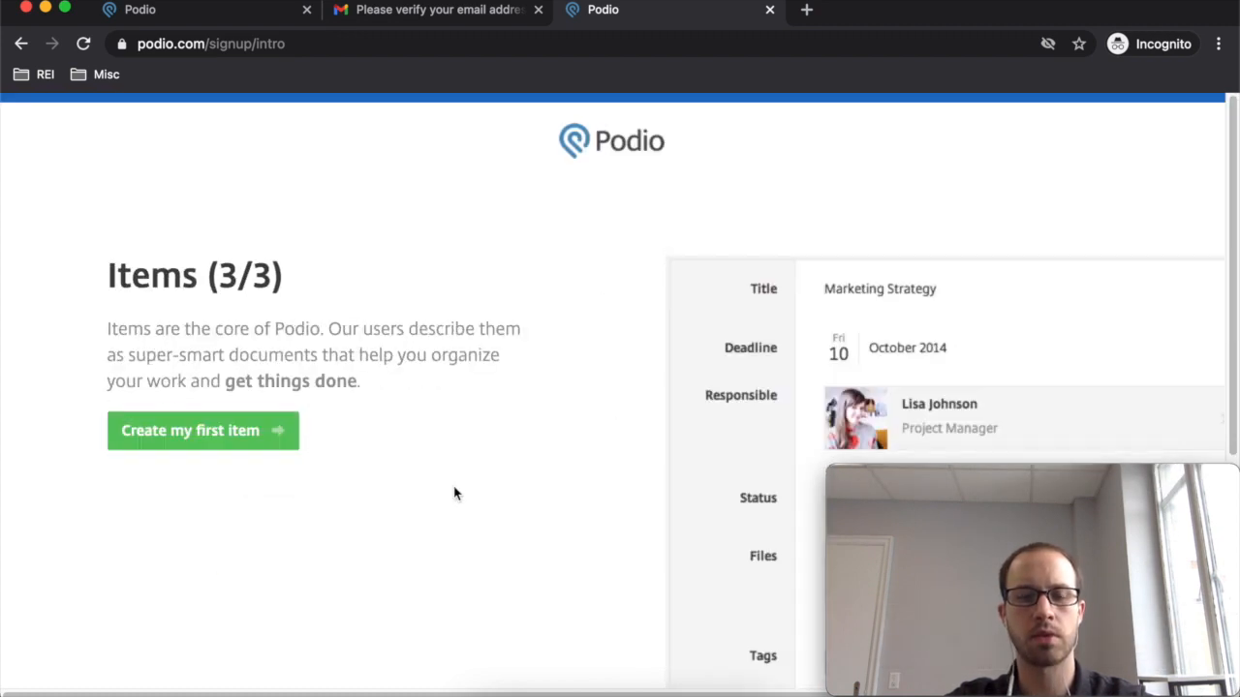
left_click(183, 435)
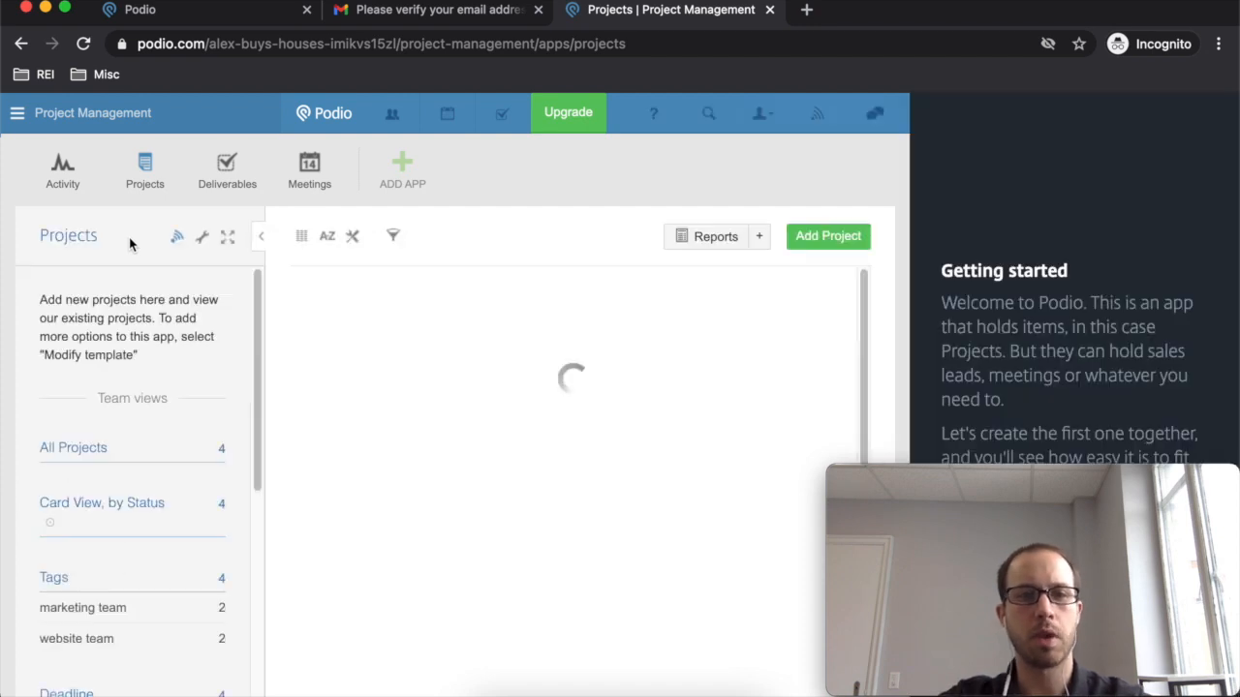
- Dismiss the Getting started welcome panel with Not now
left_click_drag(1109, 479, 645, 447)
left_click(1137, 520)
left_click(1132, 521)
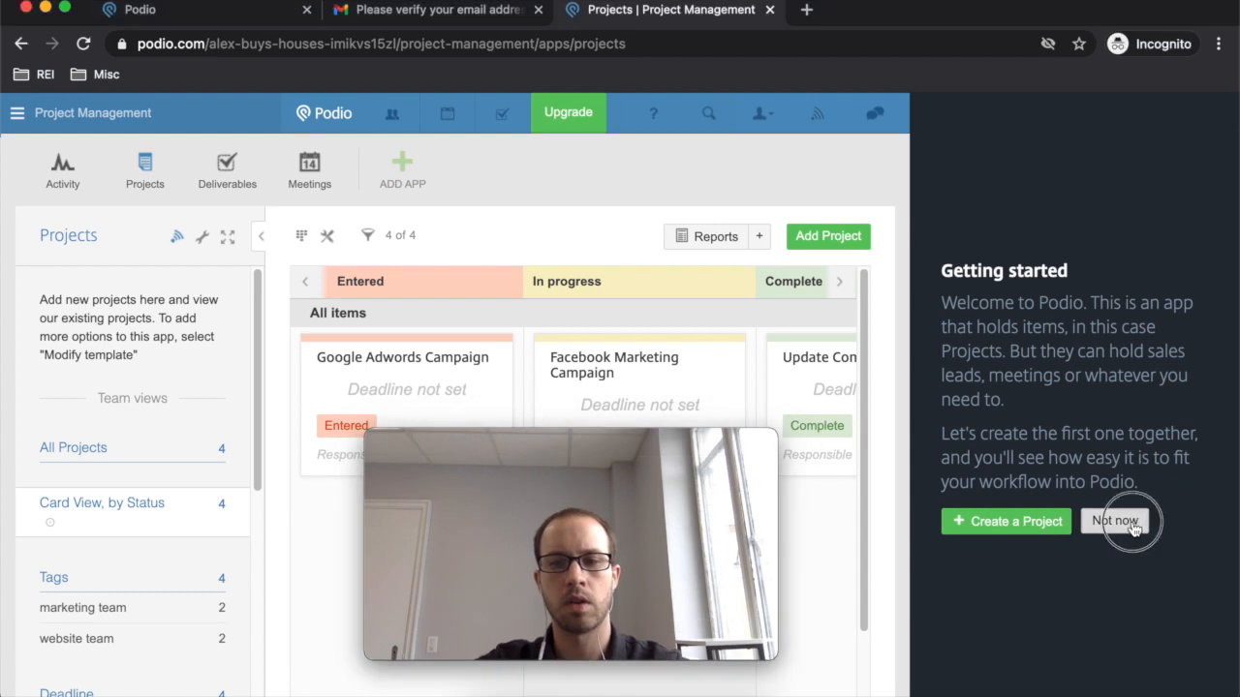
left_click(1114, 523)
left_click_drag(700, 455, 1079, 487)
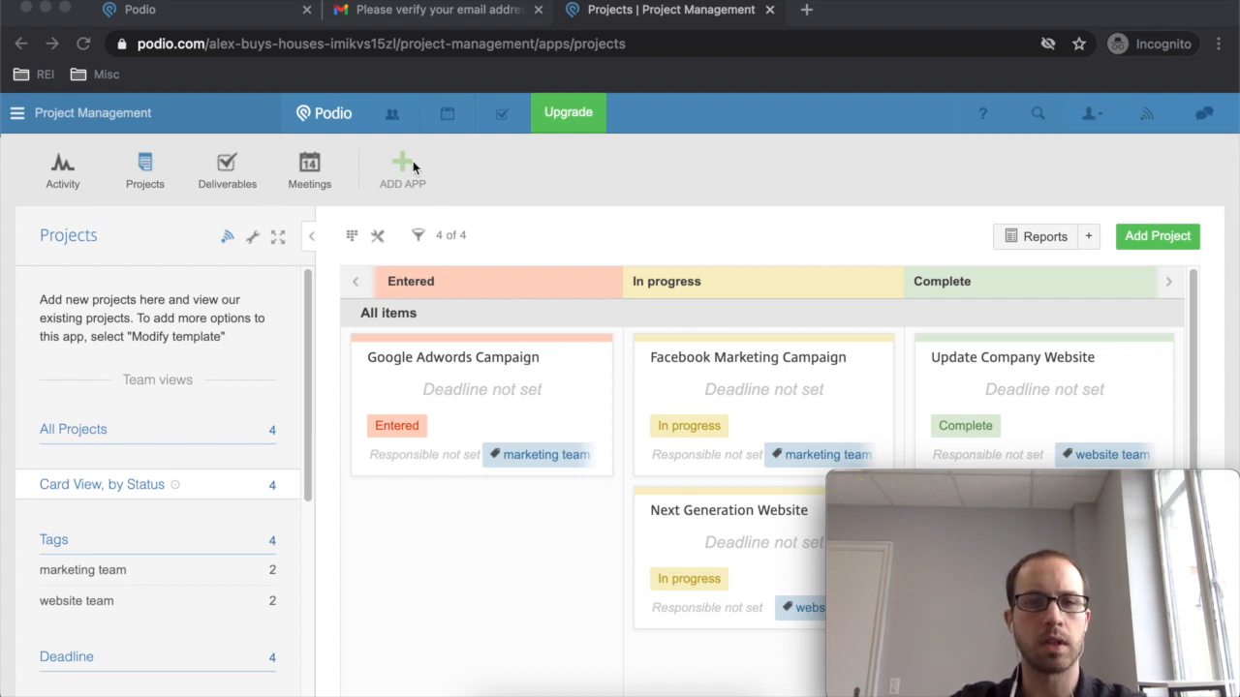
- Bring up the workspace list and go to Workspace Management
left_click(18, 122)
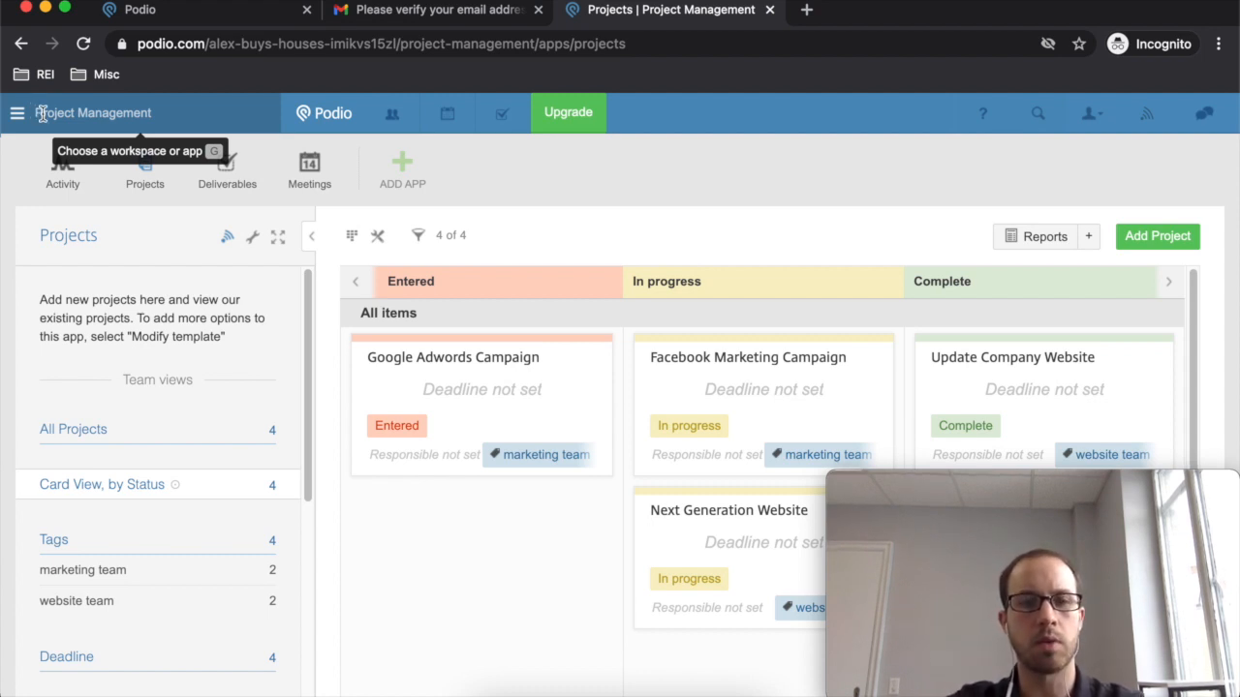
left_click(18, 118)
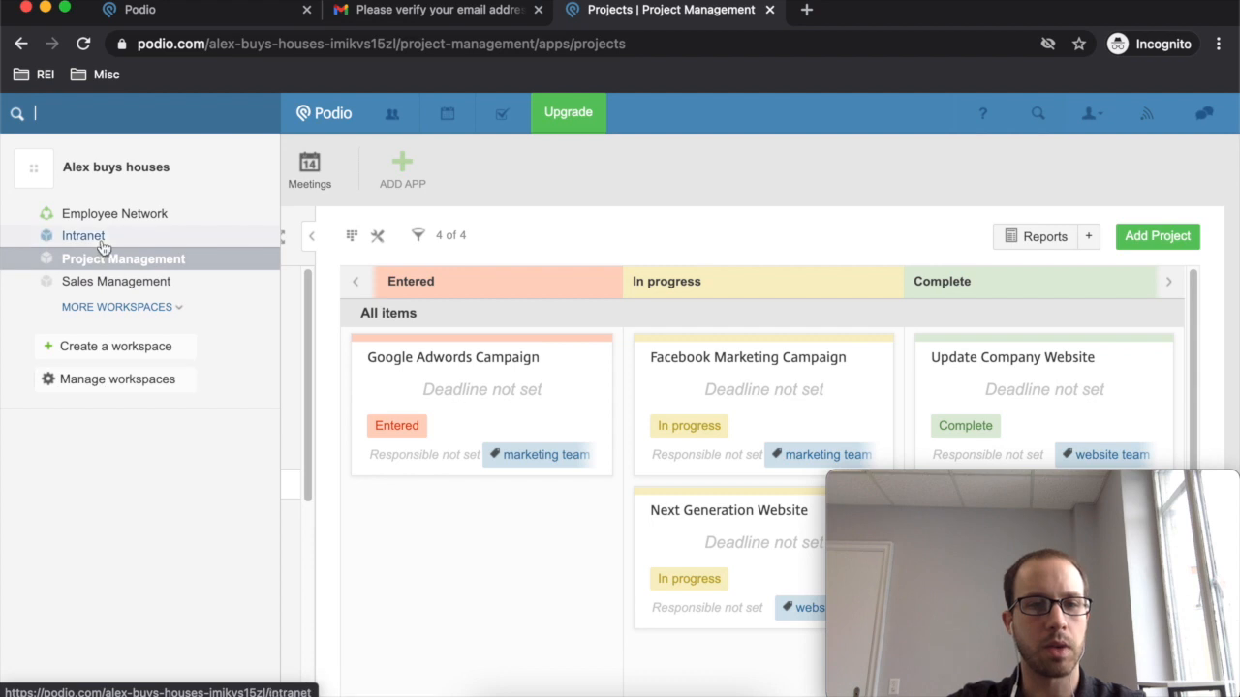
left_click(127, 384)
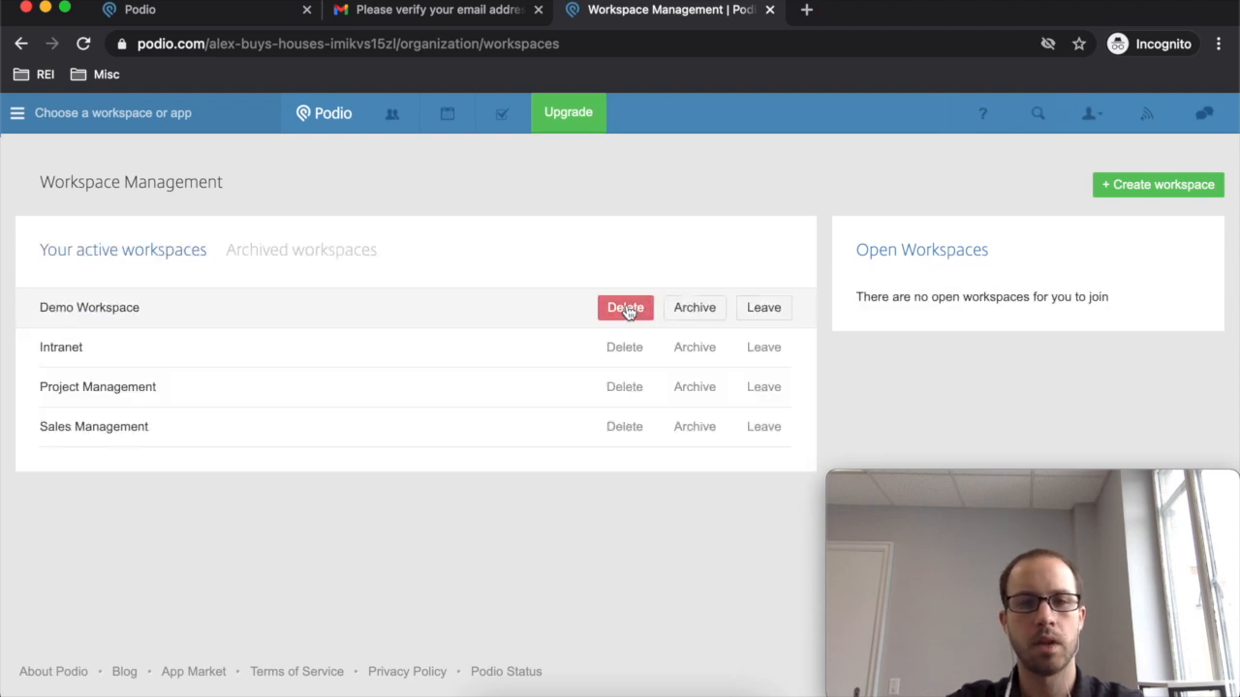
- Delete Demo Workspace and Intranet, confirming with the copied 'delete this workspace' phrase
left_click(626, 308)
type("s workspace")
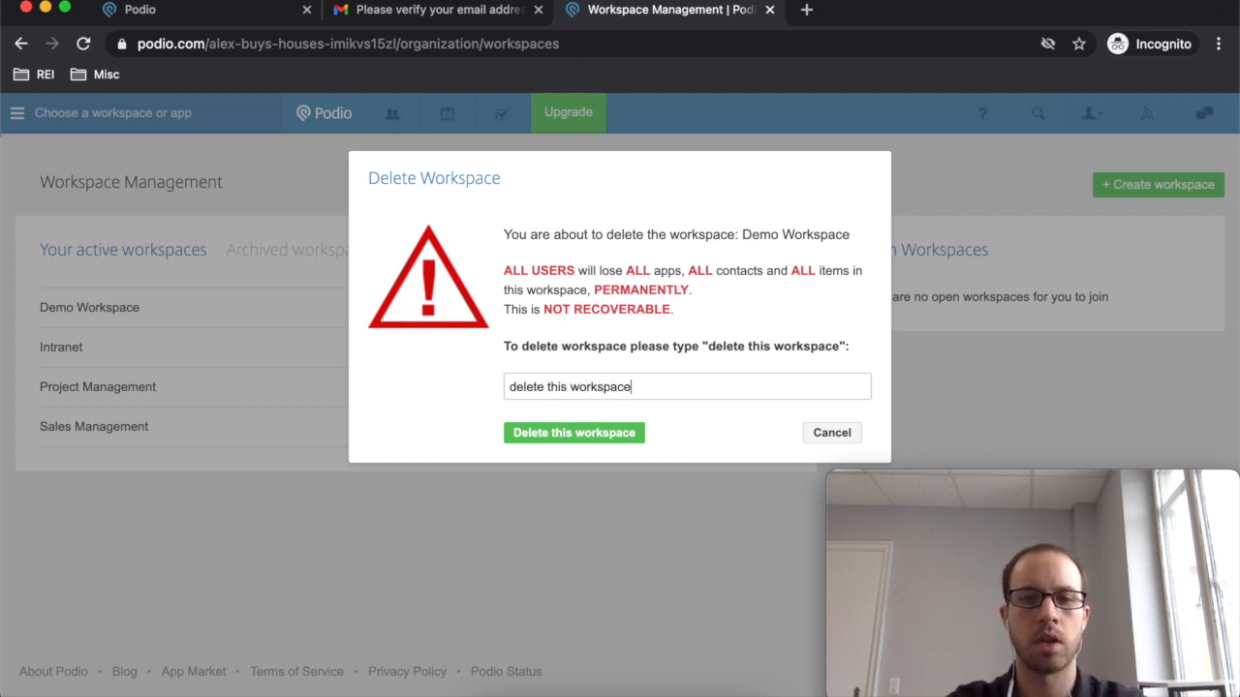
left_click_drag(663, 390, 483, 387)
key("super+c")
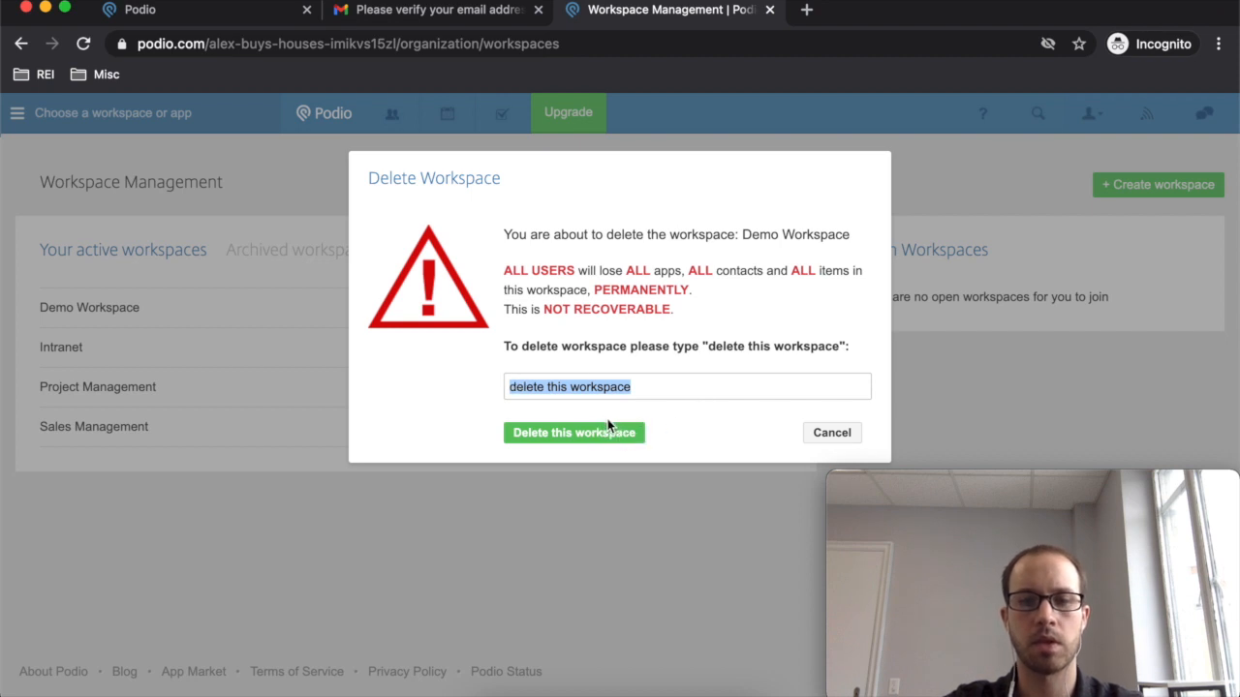
left_click(639, 432)
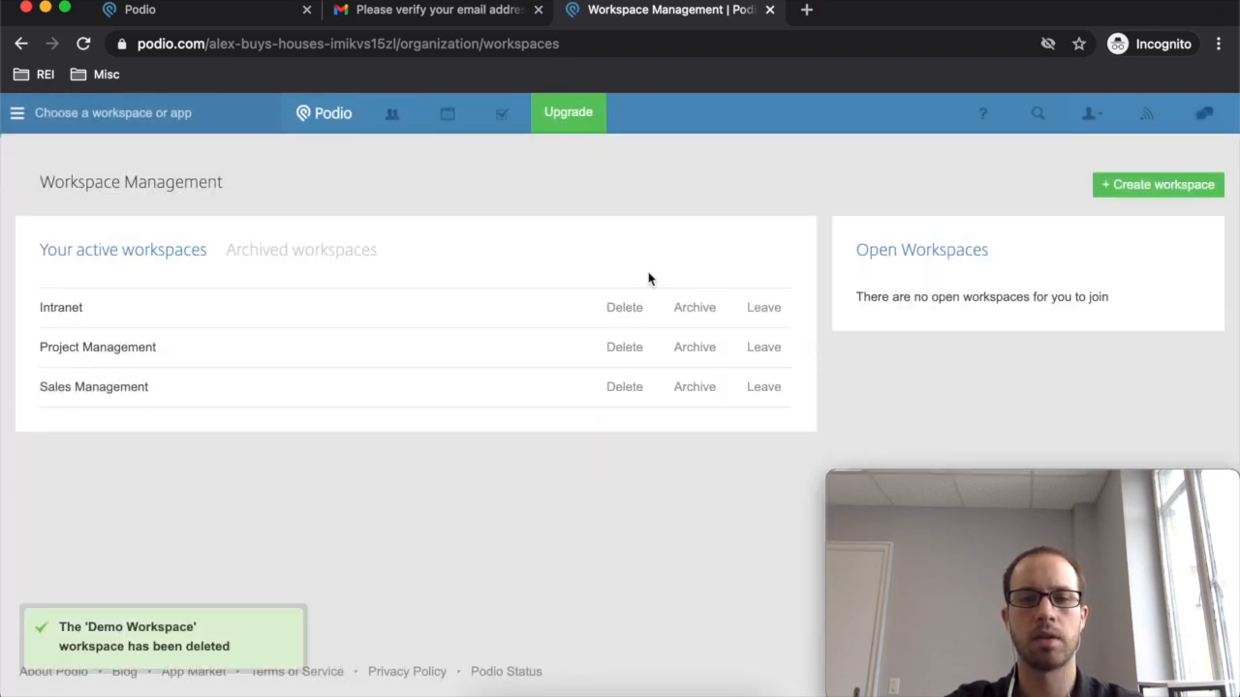
left_click(630, 307)
key("super+v")
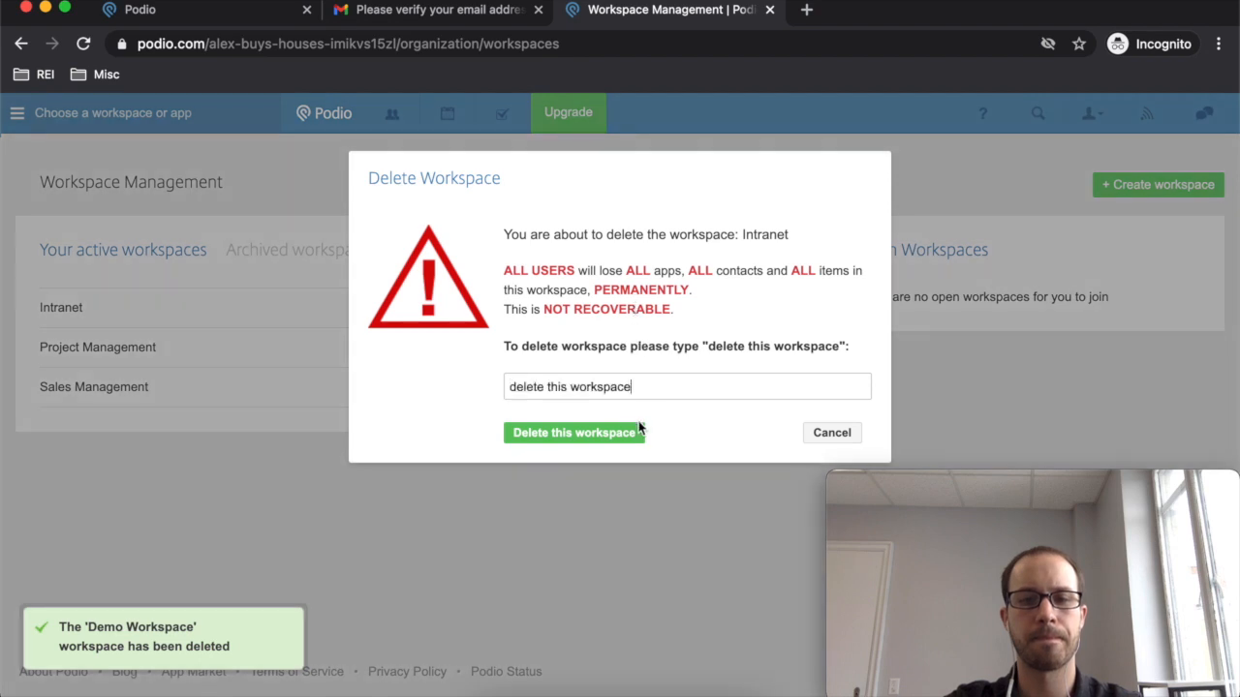
left_click(639, 432)
- Delete the Project Management and Sales Management workspaces with the pasted confirmation phrase
left_click(642, 312)
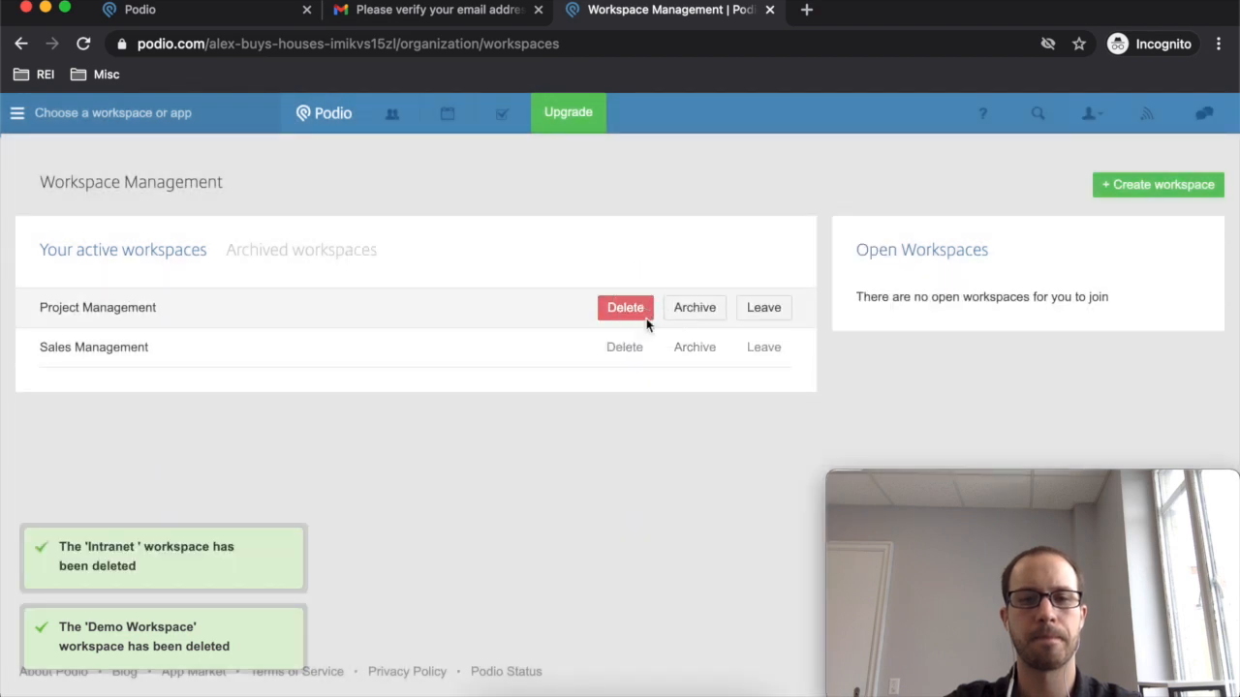
key("super+v")
left_click(638, 433)
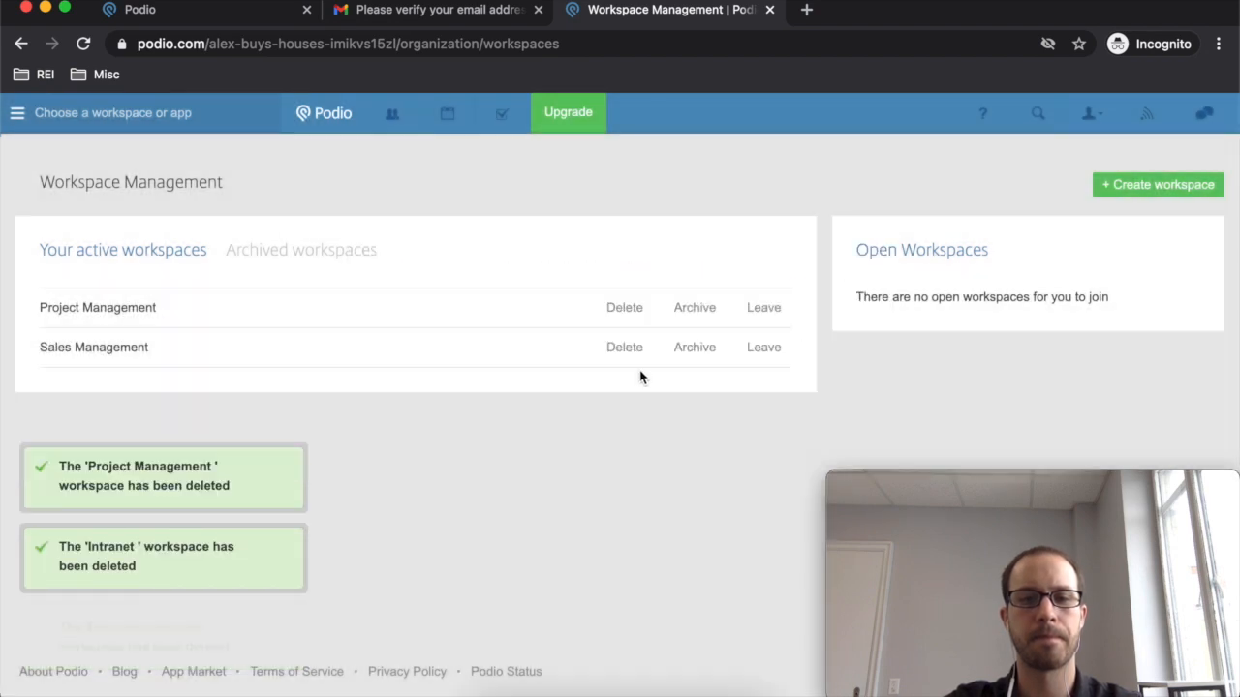
left_click(634, 307)
key("super+v")
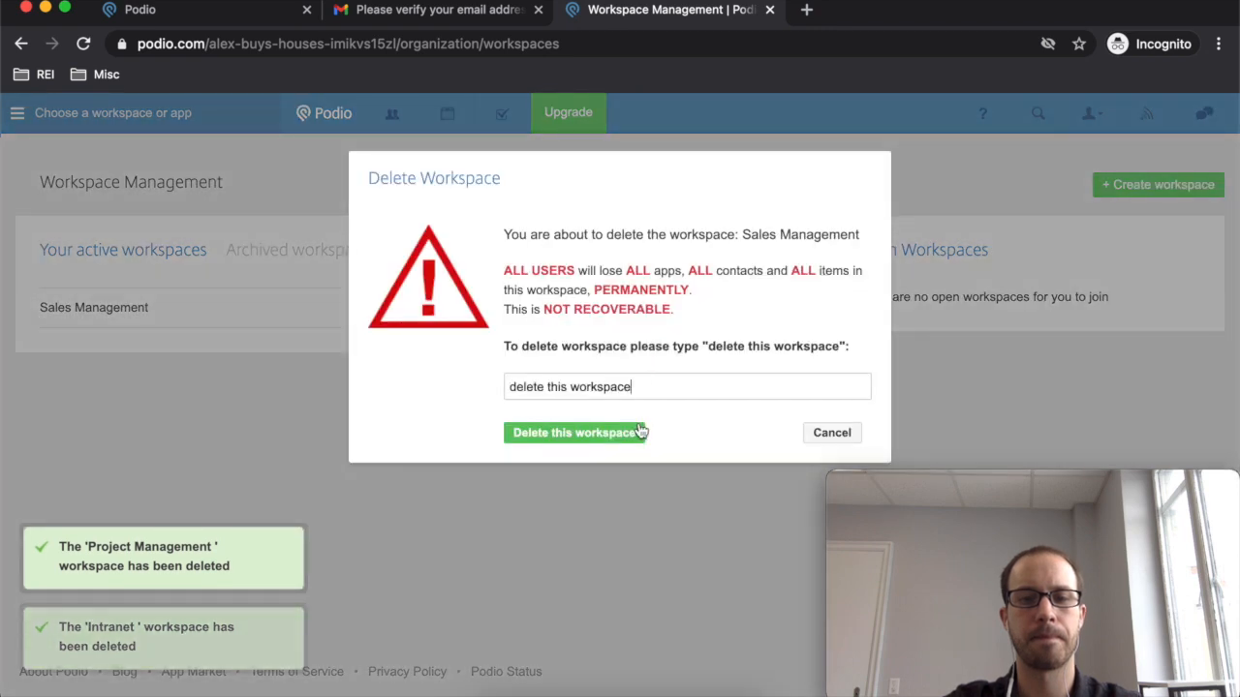
left_click(640, 432)
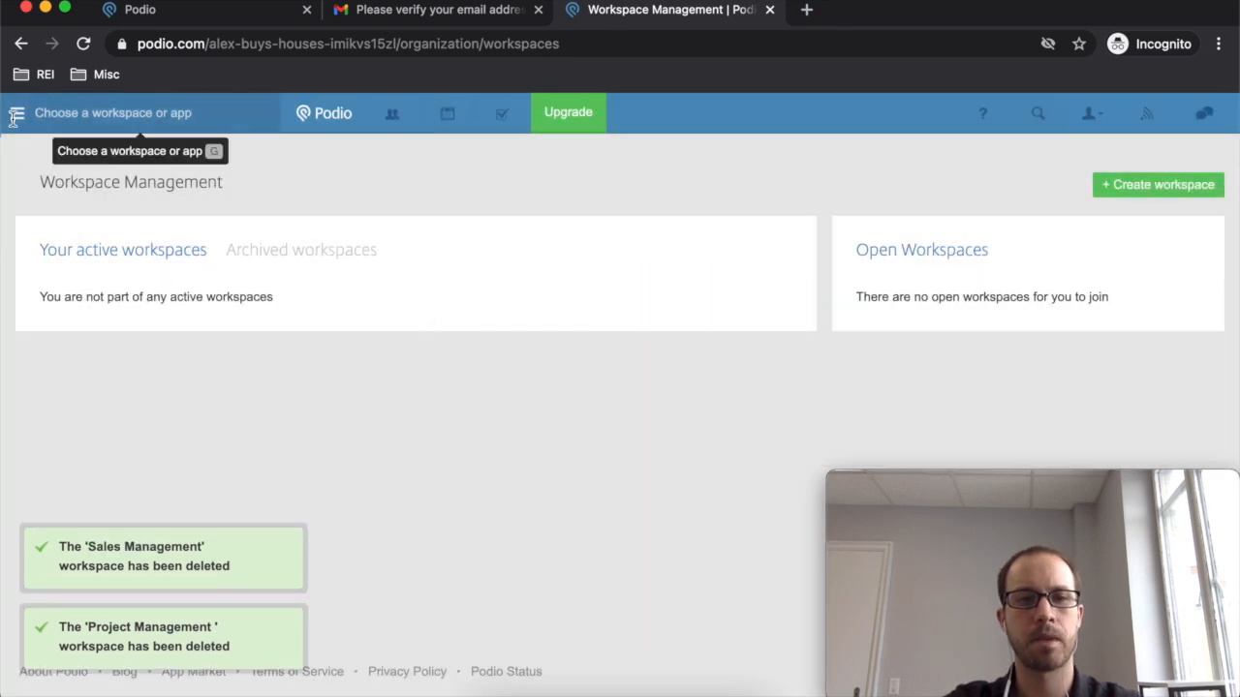
- Create a private workspace named 'I buy houses' and skip inviting co-workers
left_click(24, 117)
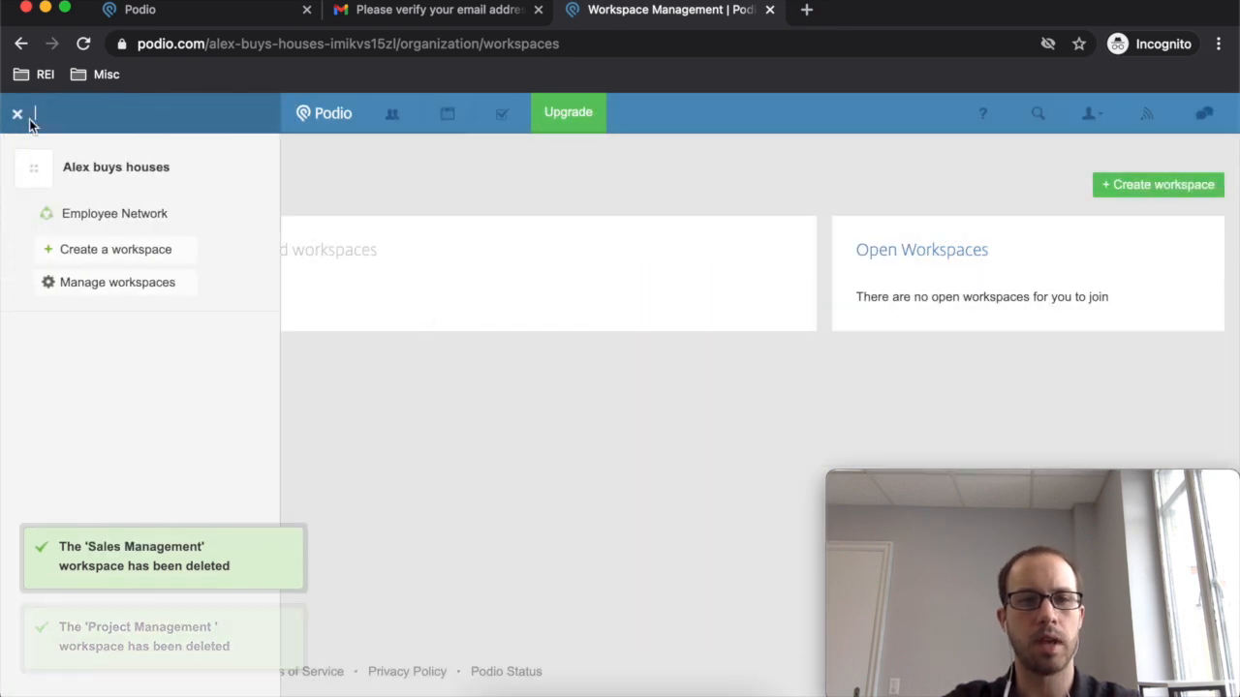
left_click(106, 254)
type("I buy houses")
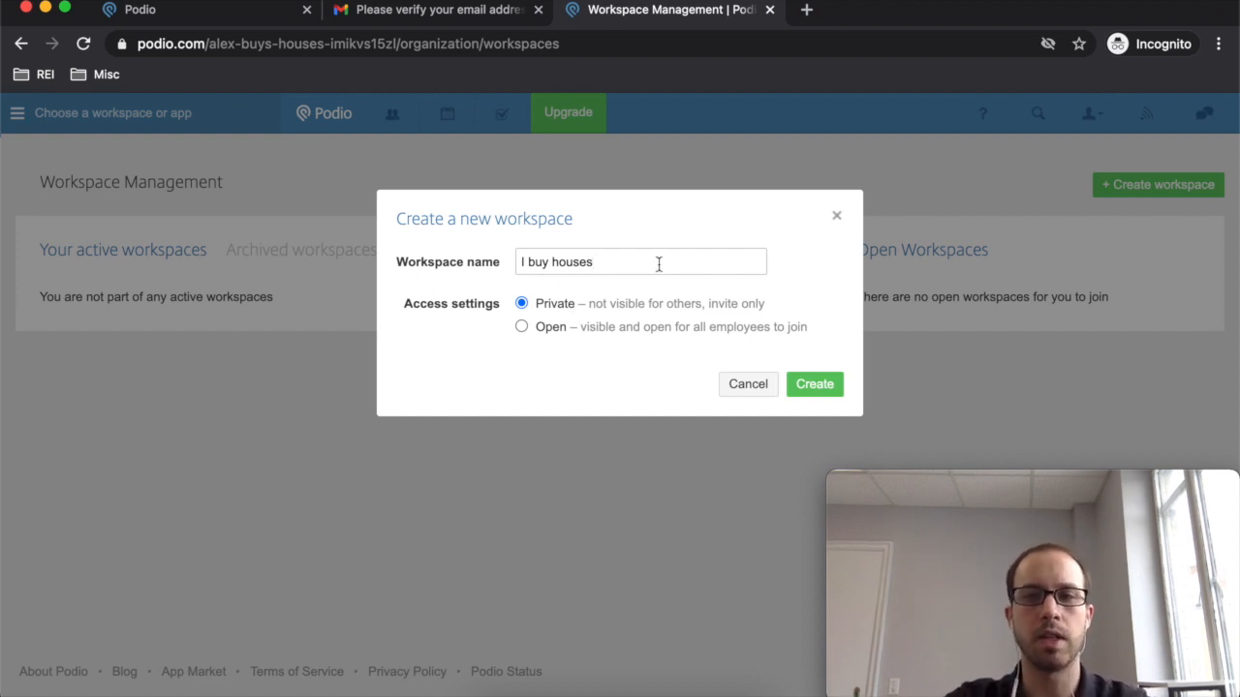
left_click(835, 398)
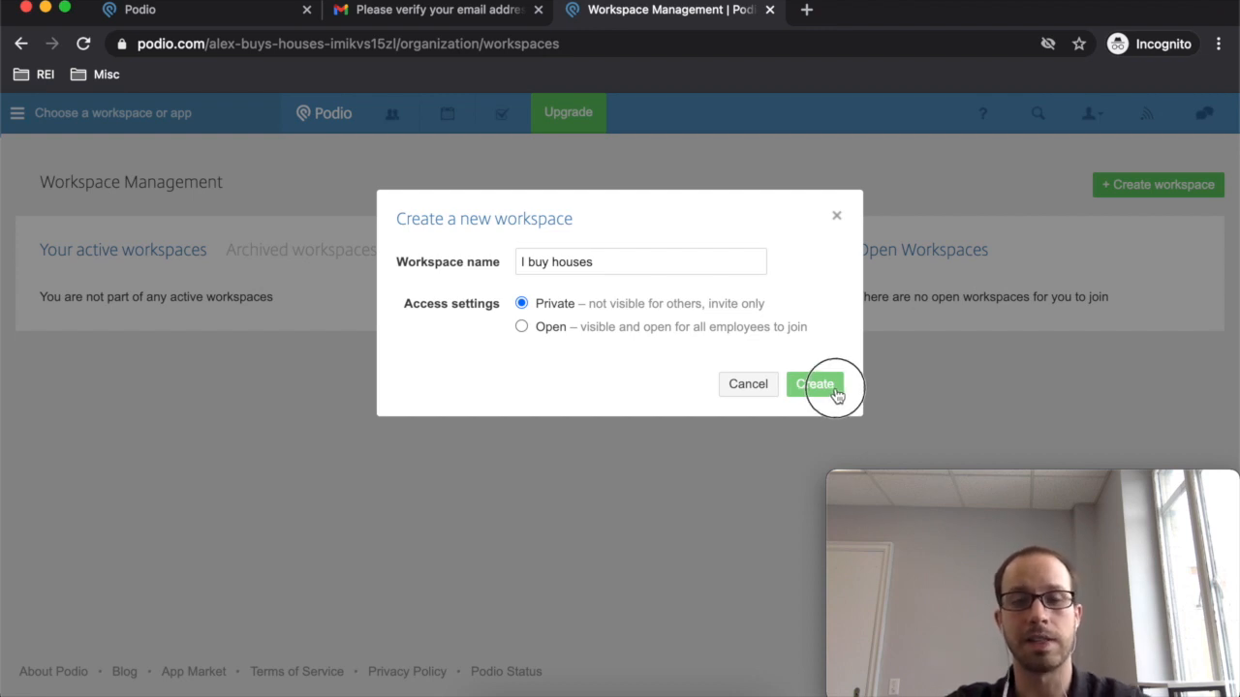
left_click(831, 393)
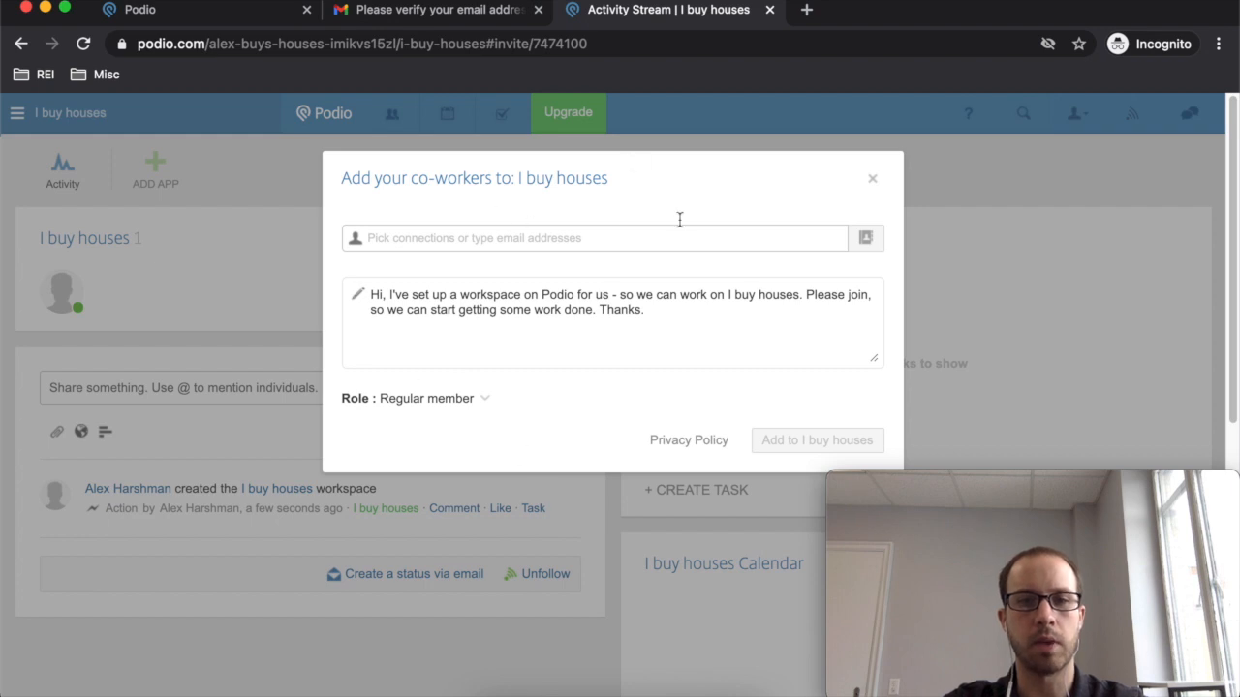
left_click(872, 184)
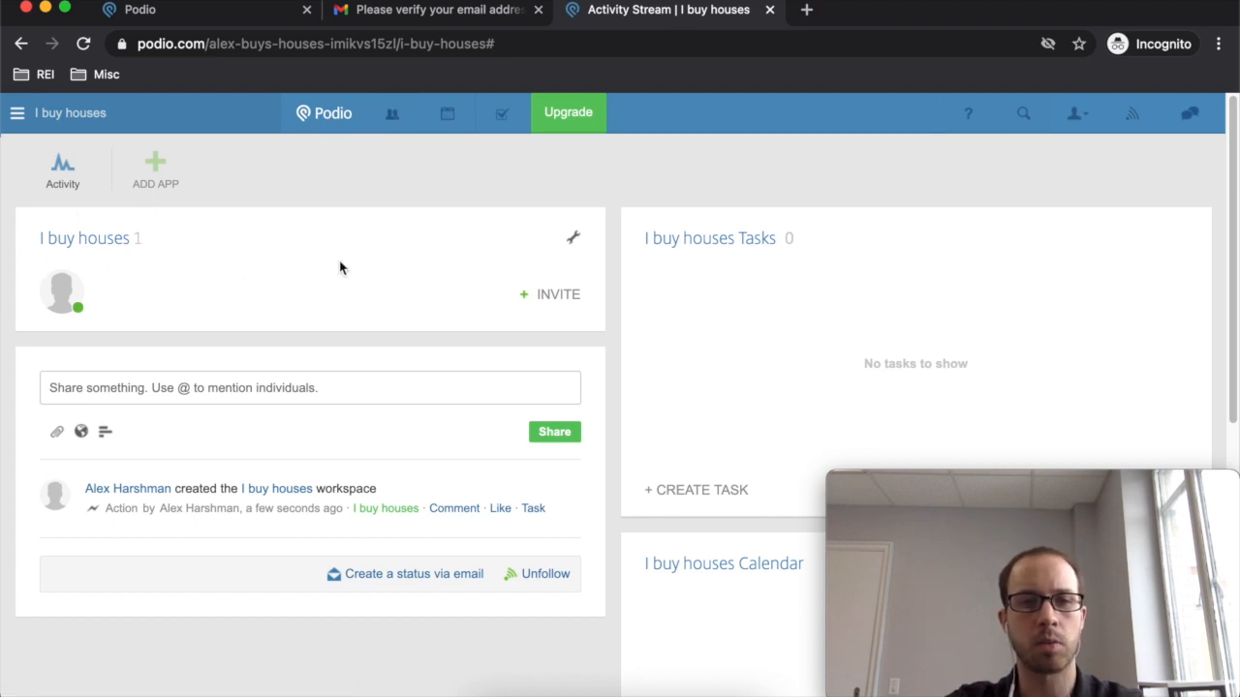
- Go to the personal Tasks list from the I buy houses stream
left_click(502, 119)
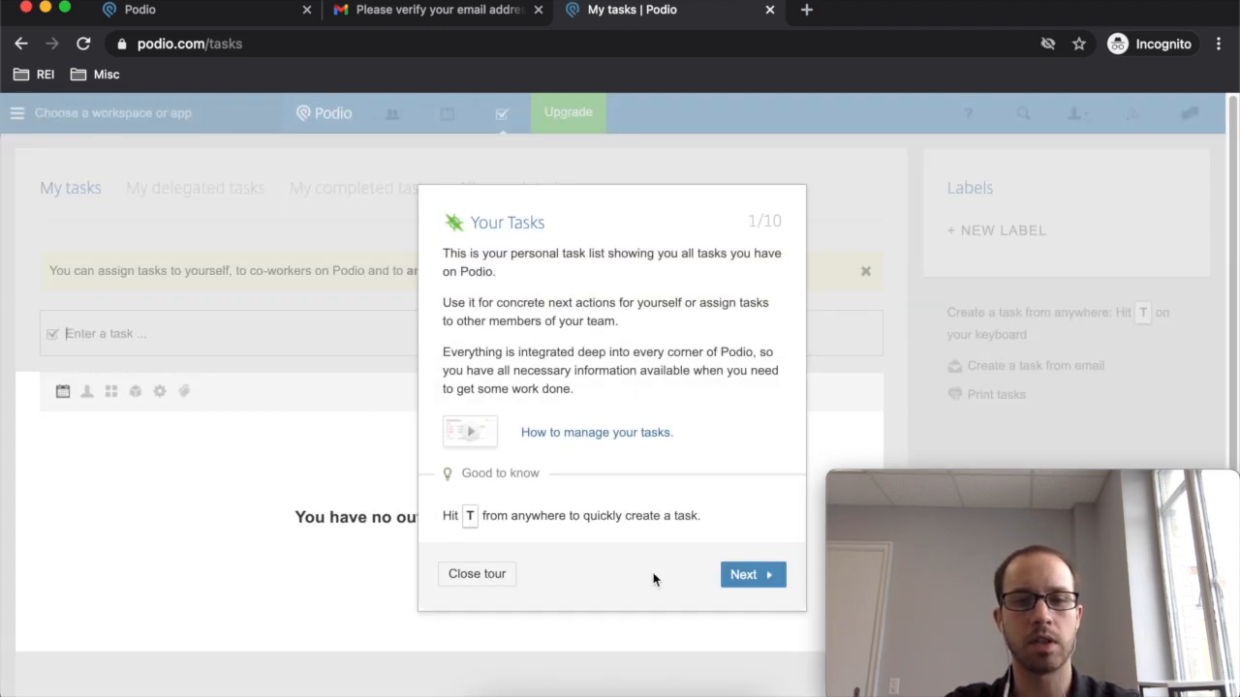
- Close the tasks tour and the extra Podio and Gmail tabs, returning to I buy houses
left_click(483, 581)
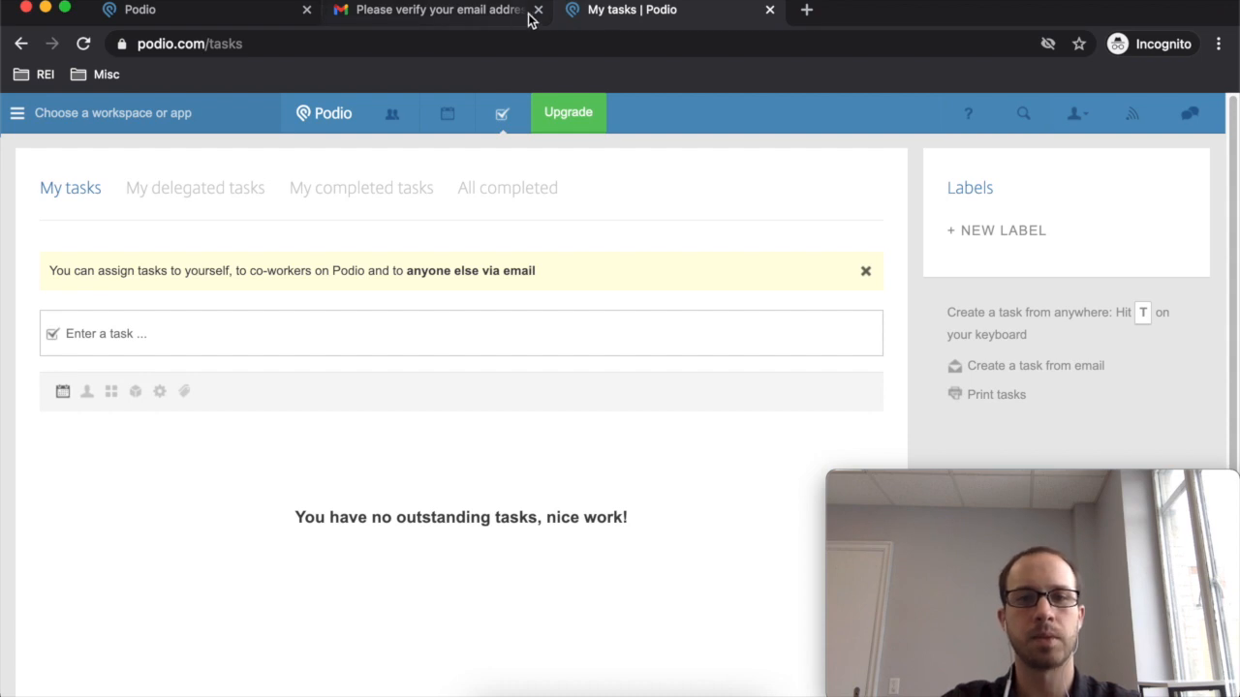
left_click(306, 10)
left_click(306, 10)
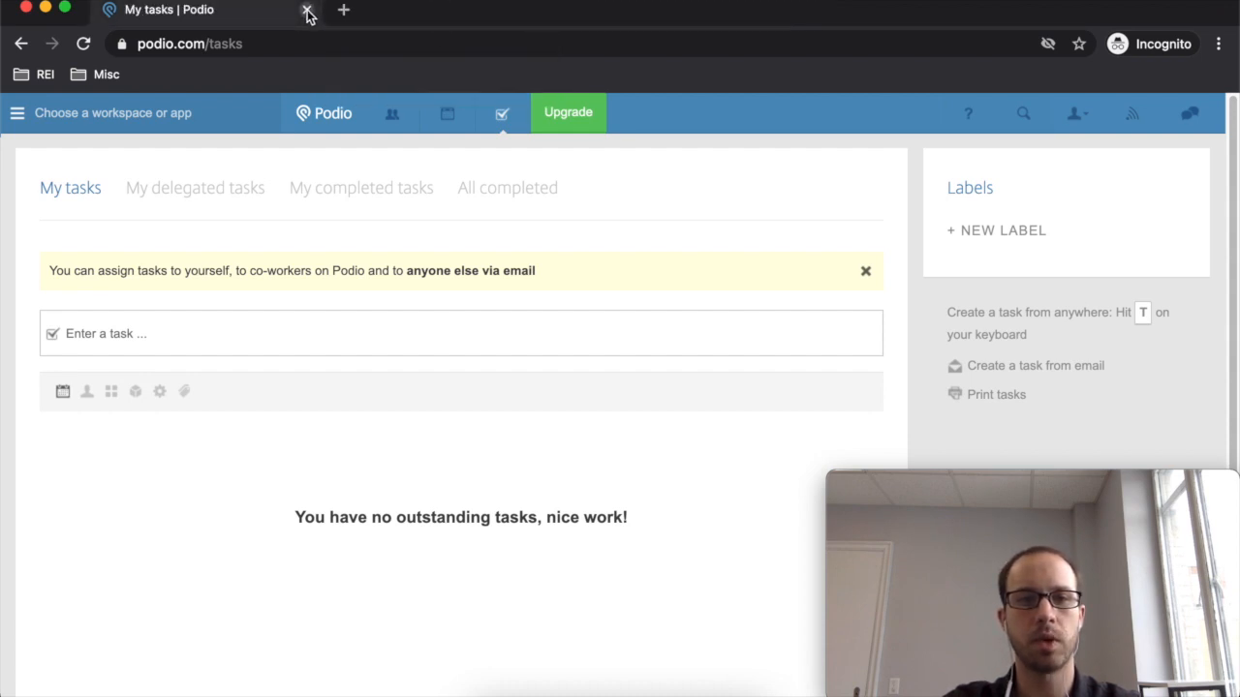
left_click(19, 119)
left_click(81, 237)
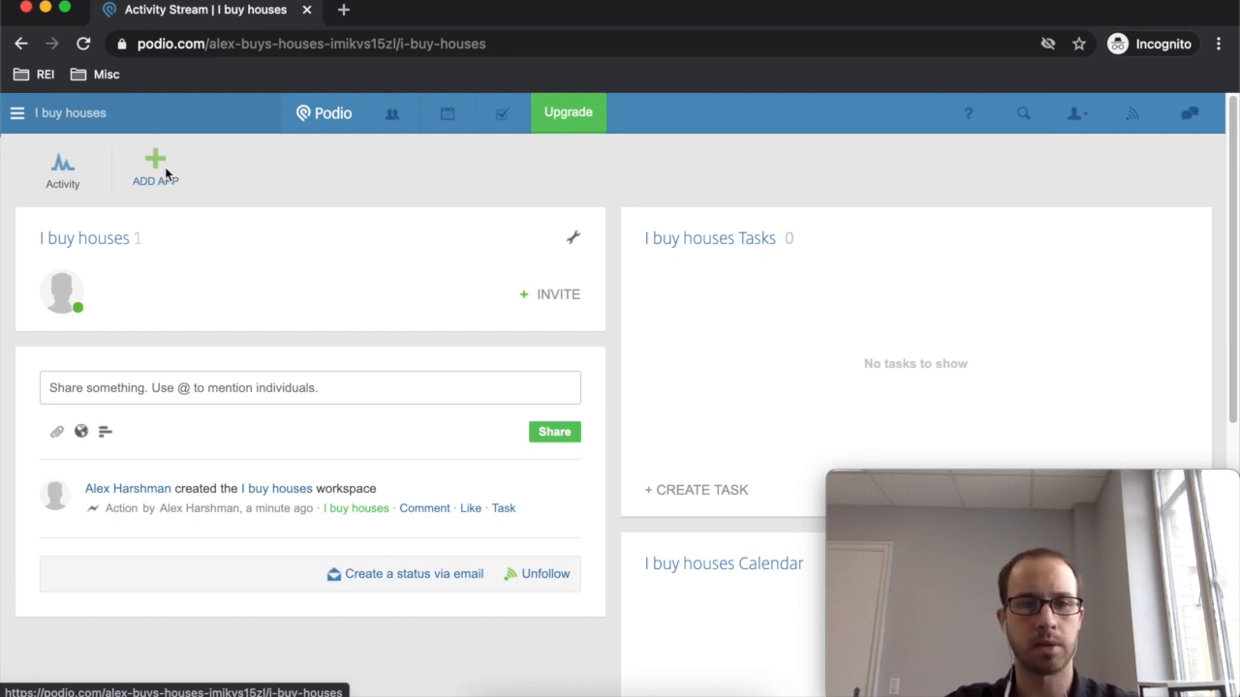
left_click(165, 171)
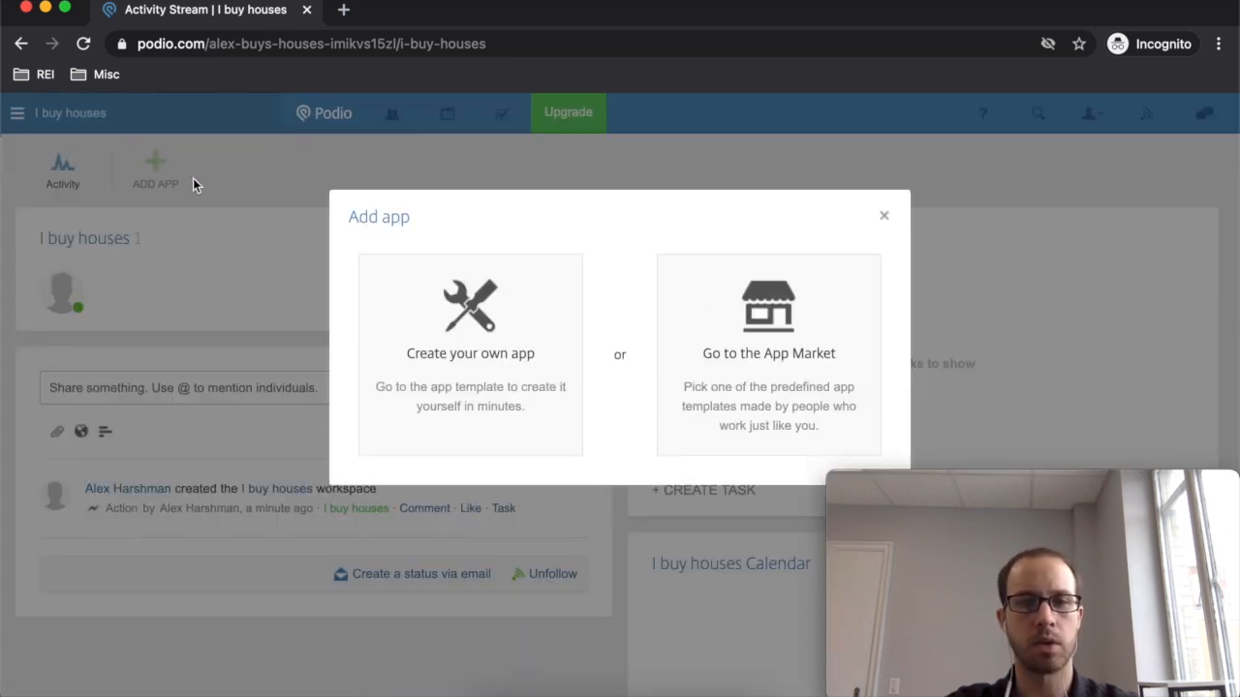
- In the App Market's Real Estate & Property category, get the Real Estate Business Management pack
left_click(778, 347)
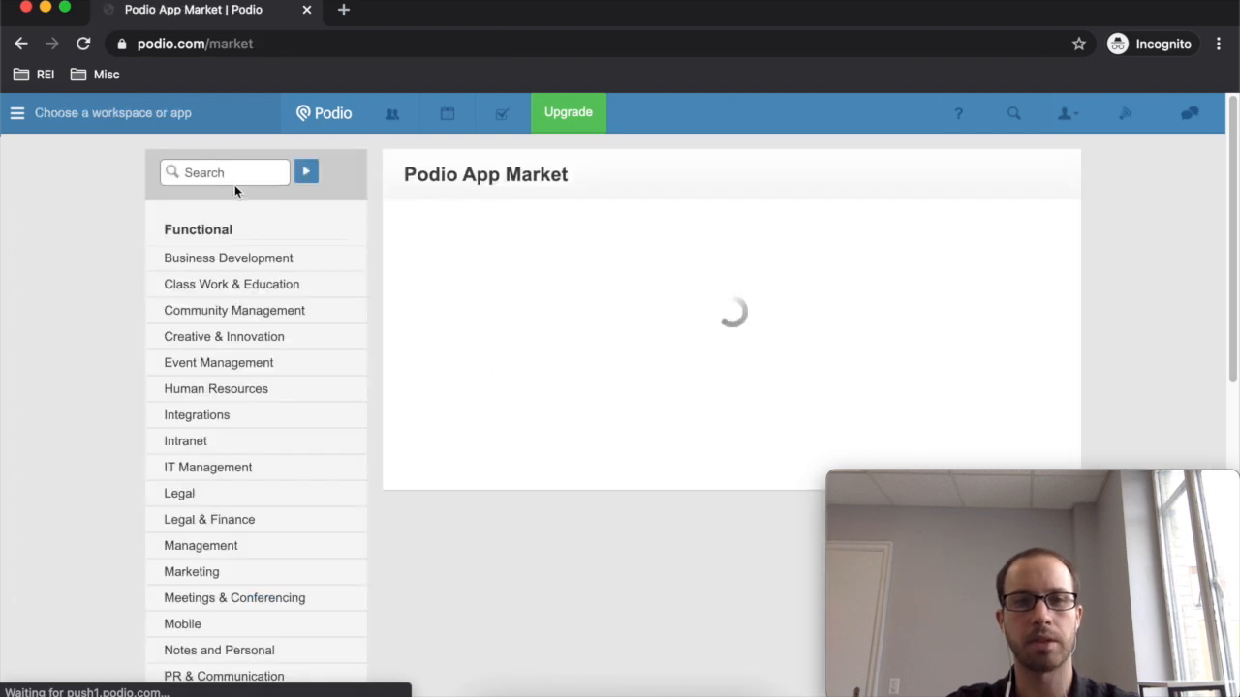
scroll(255, 401, "down", 3)
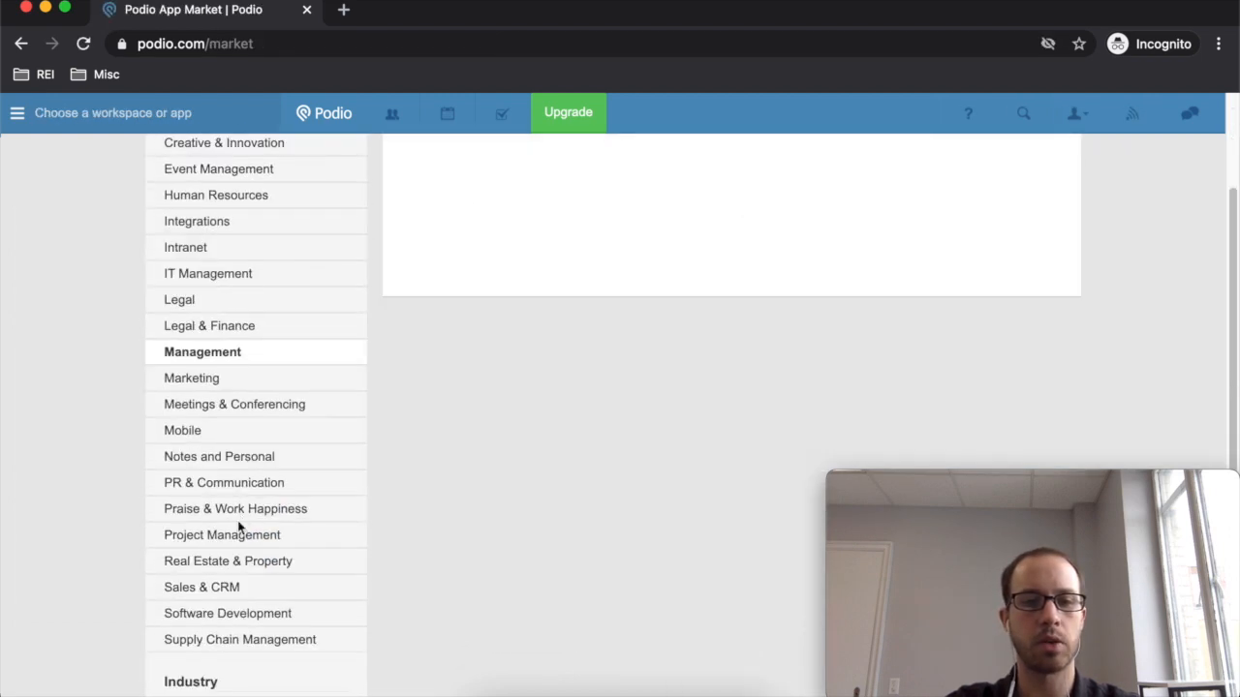
left_click(302, 562)
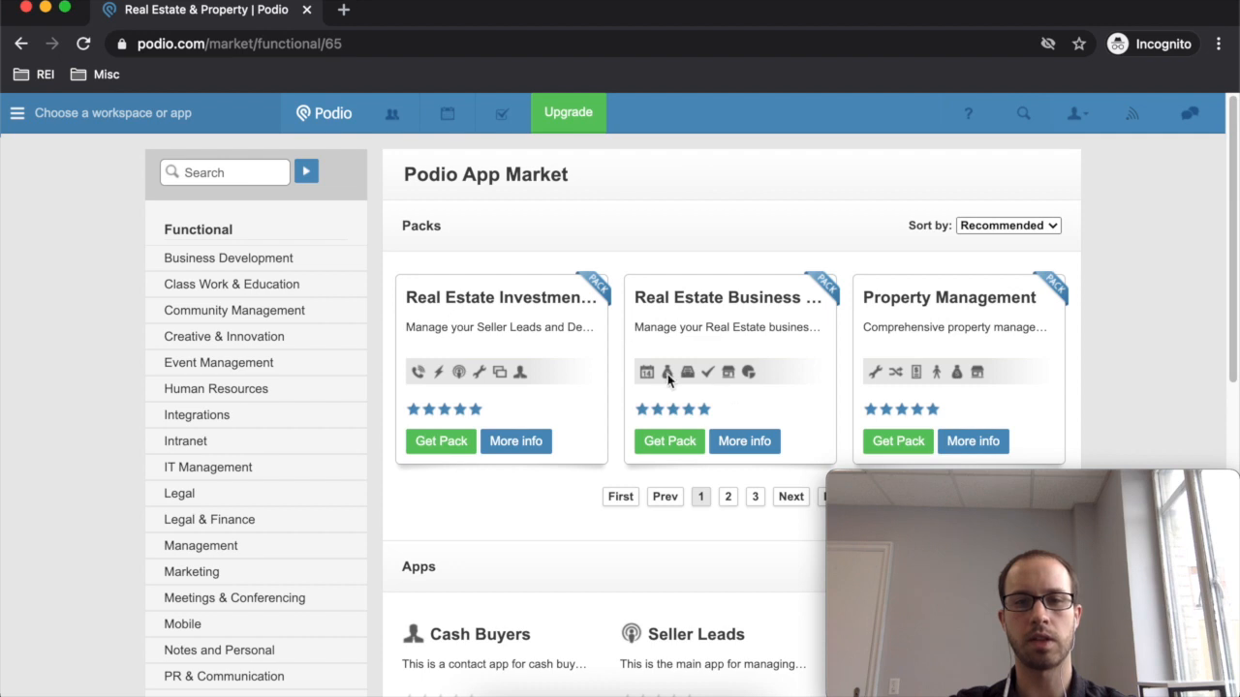
scroll(775, 354, "down", 1)
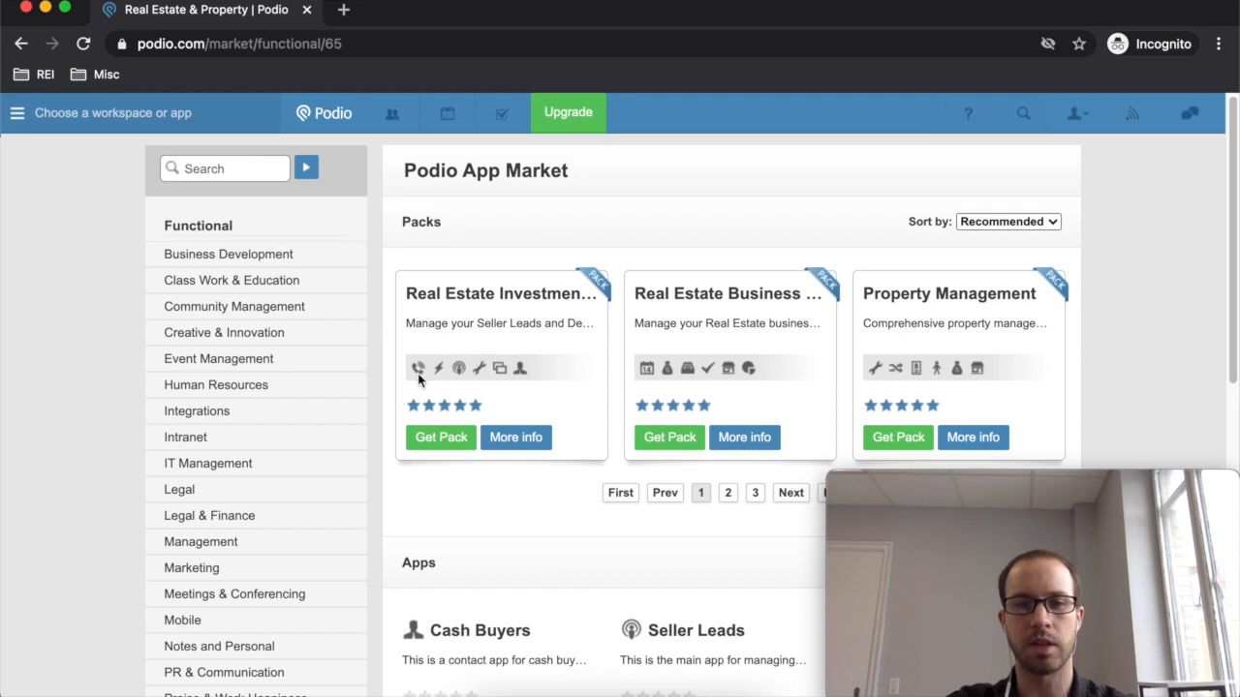
left_click(668, 441)
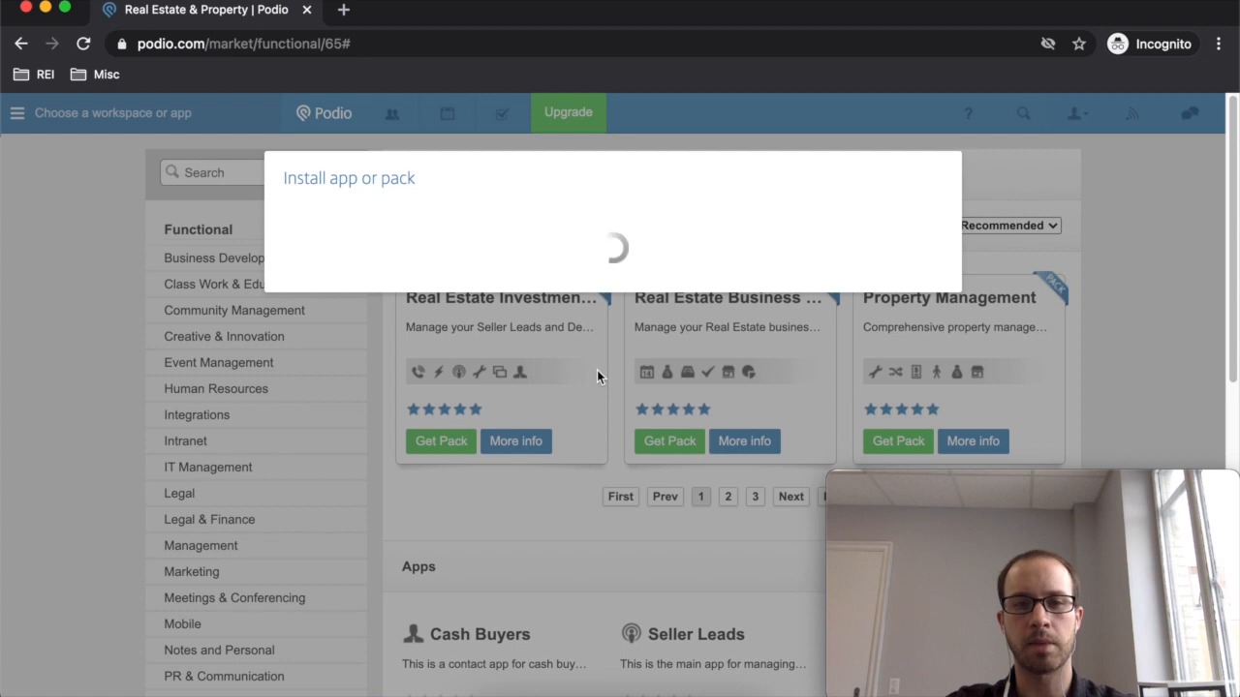
- Review the Real Estate Business Management pack's apps, then set it to install into I buy houses
left_click(909, 312)
left_click(736, 451)
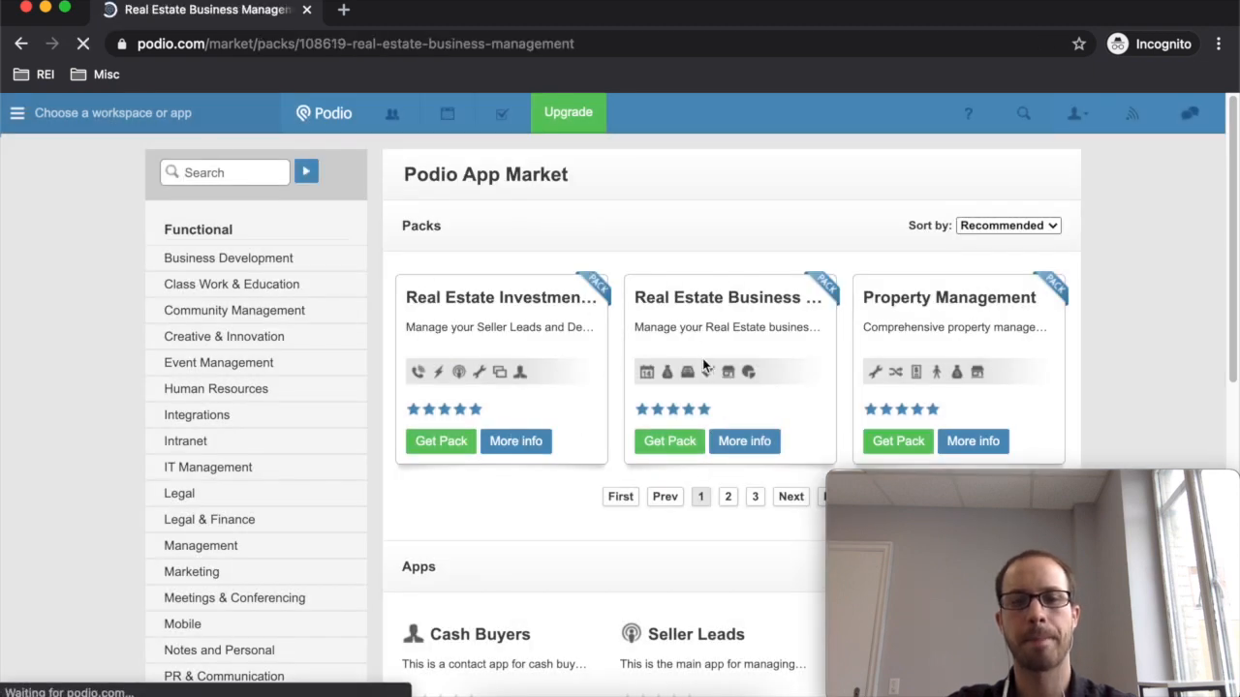
scroll(630, 392, "down", 6)
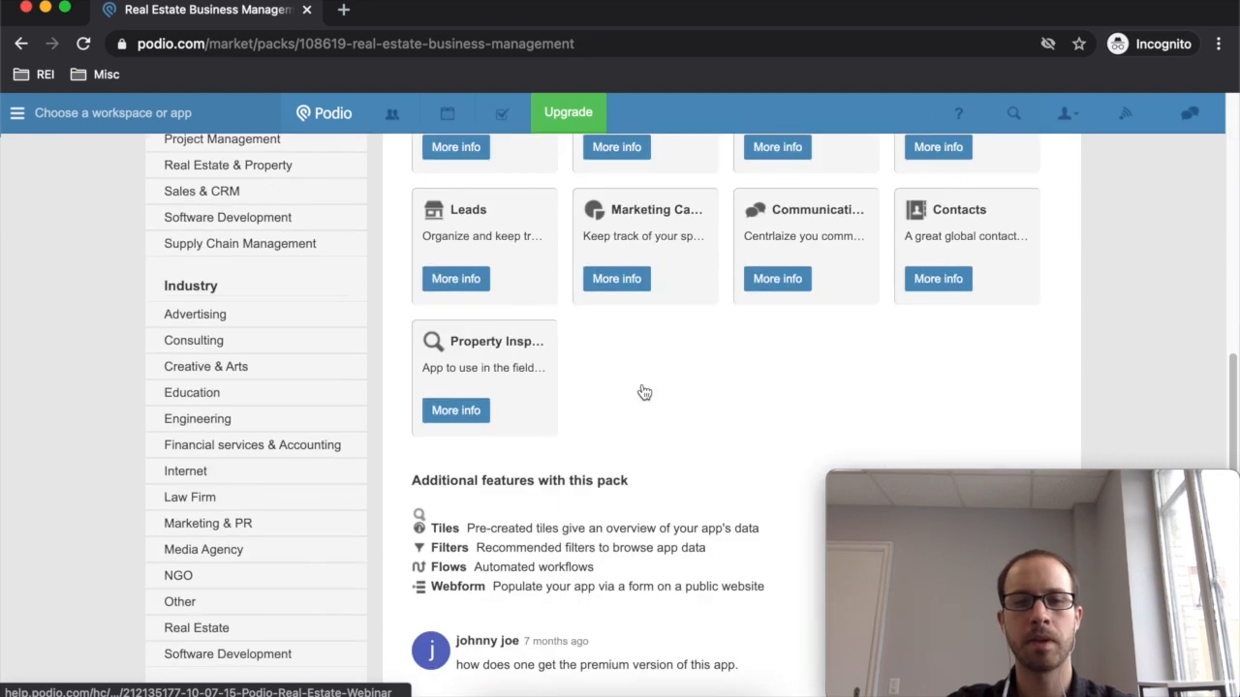
scroll(609, 329, "up", 3)
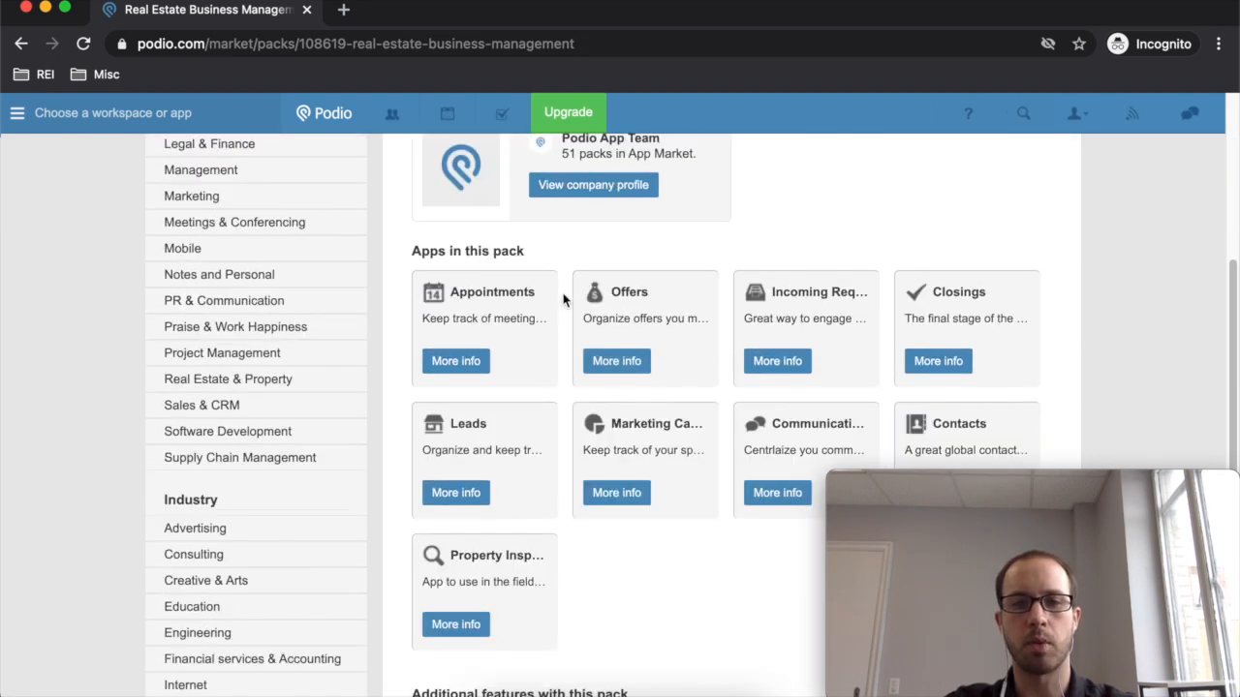
scroll(523, 298, "down", 1)
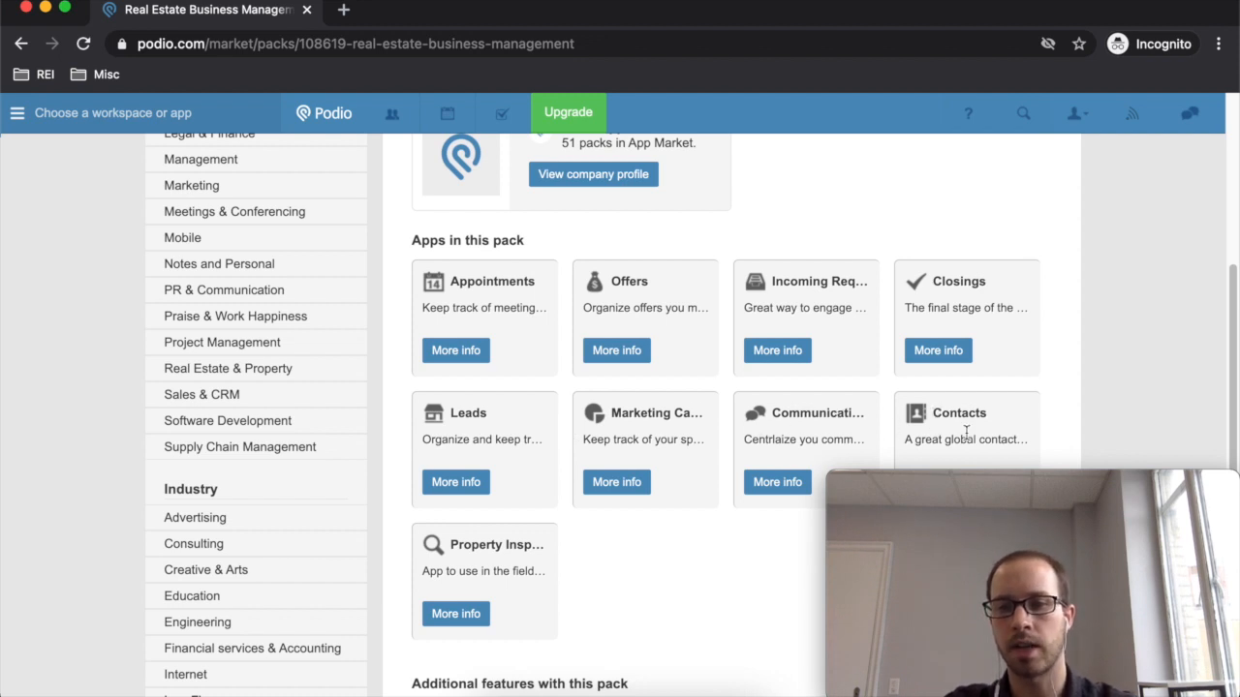
scroll(978, 429, "down", 1)
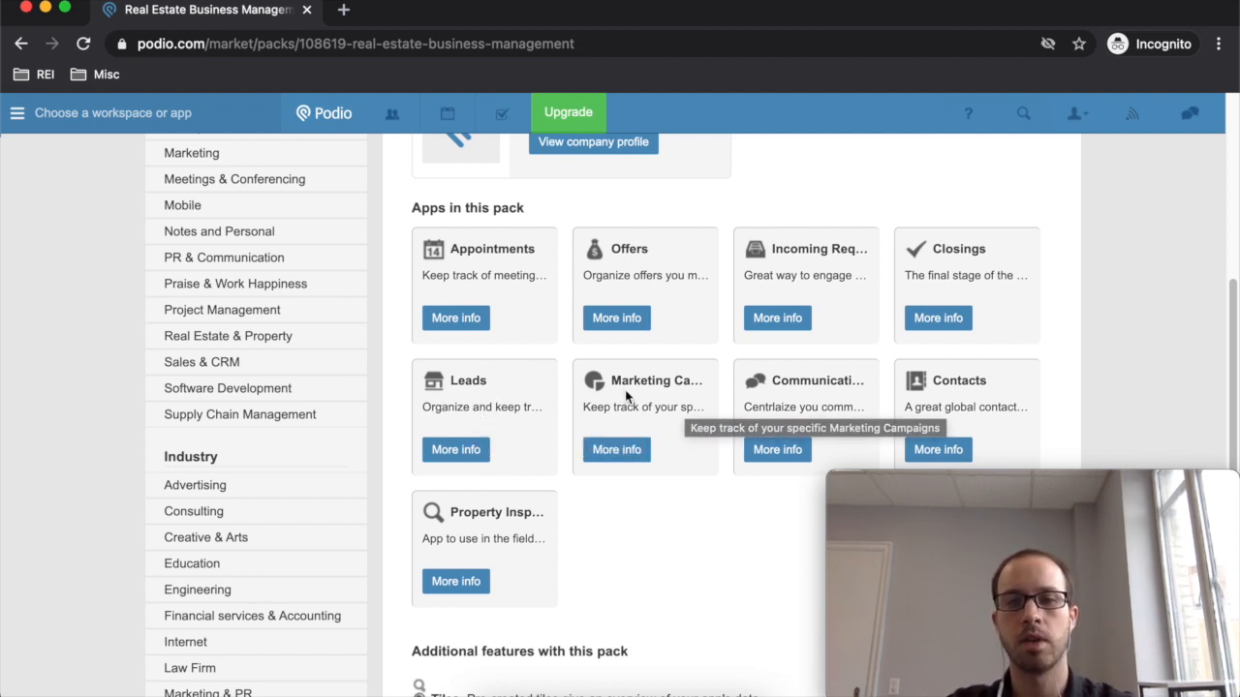
scroll(585, 414, "down", 1)
scroll(576, 520, "down", 7)
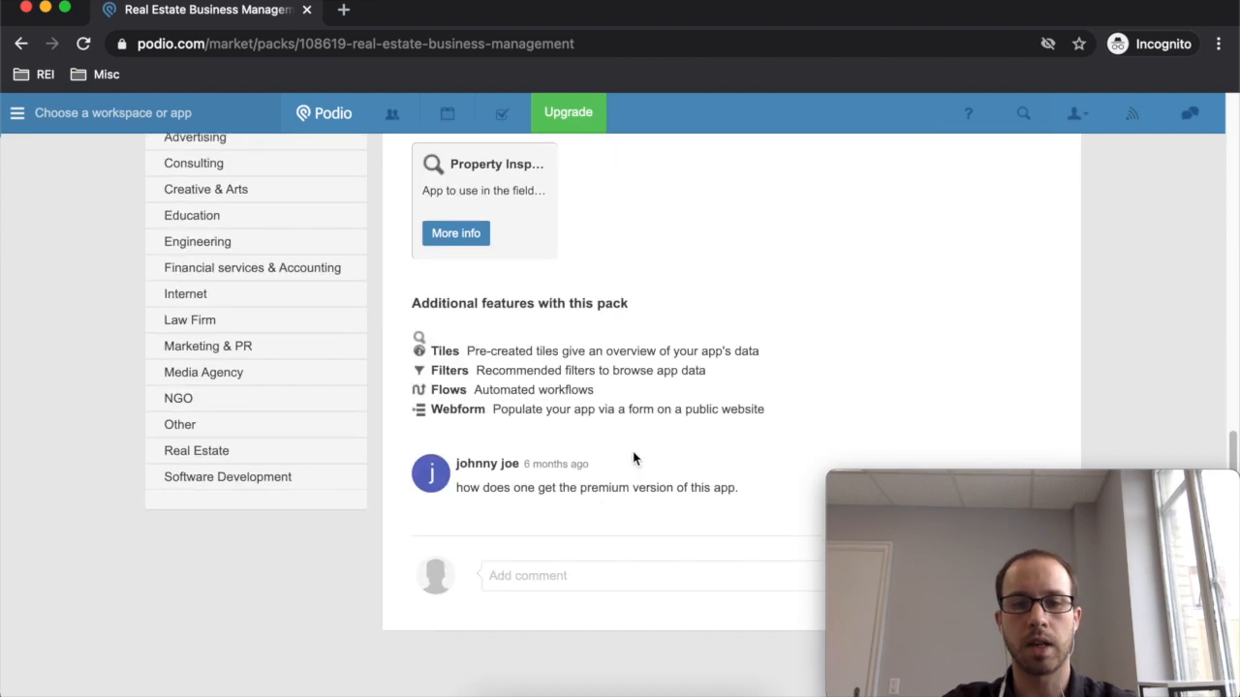
scroll(629, 462, "up", 15)
left_click(889, 424)
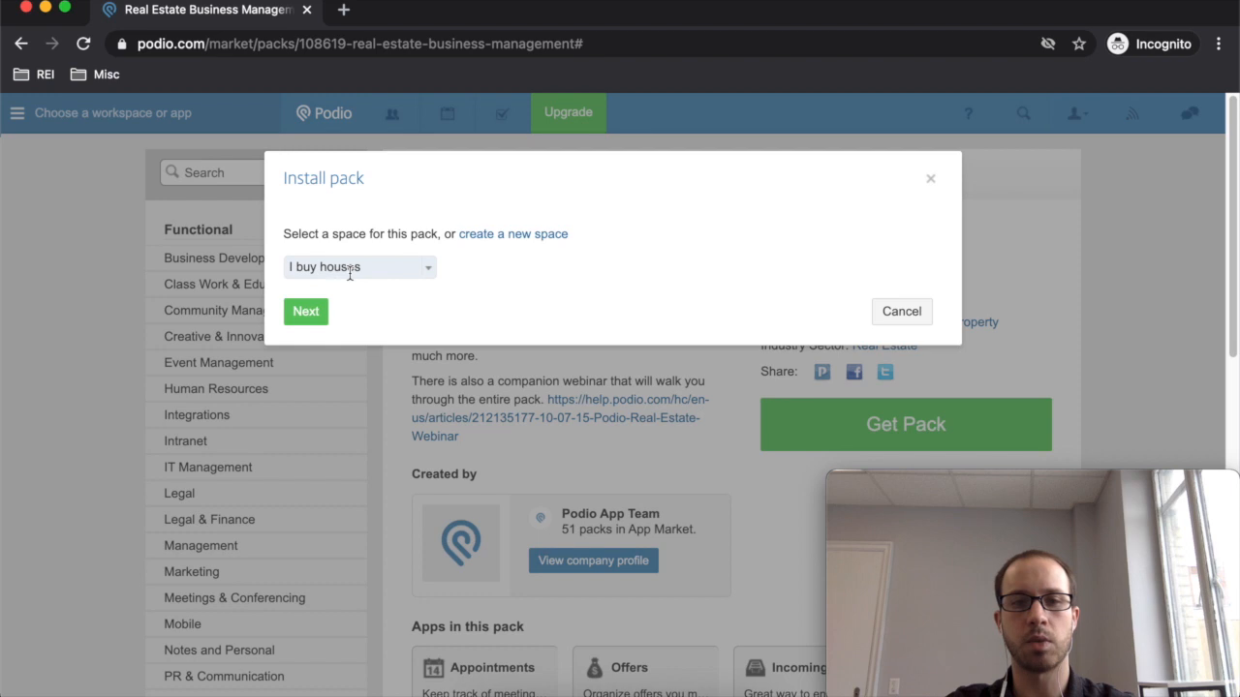
left_click(305, 311)
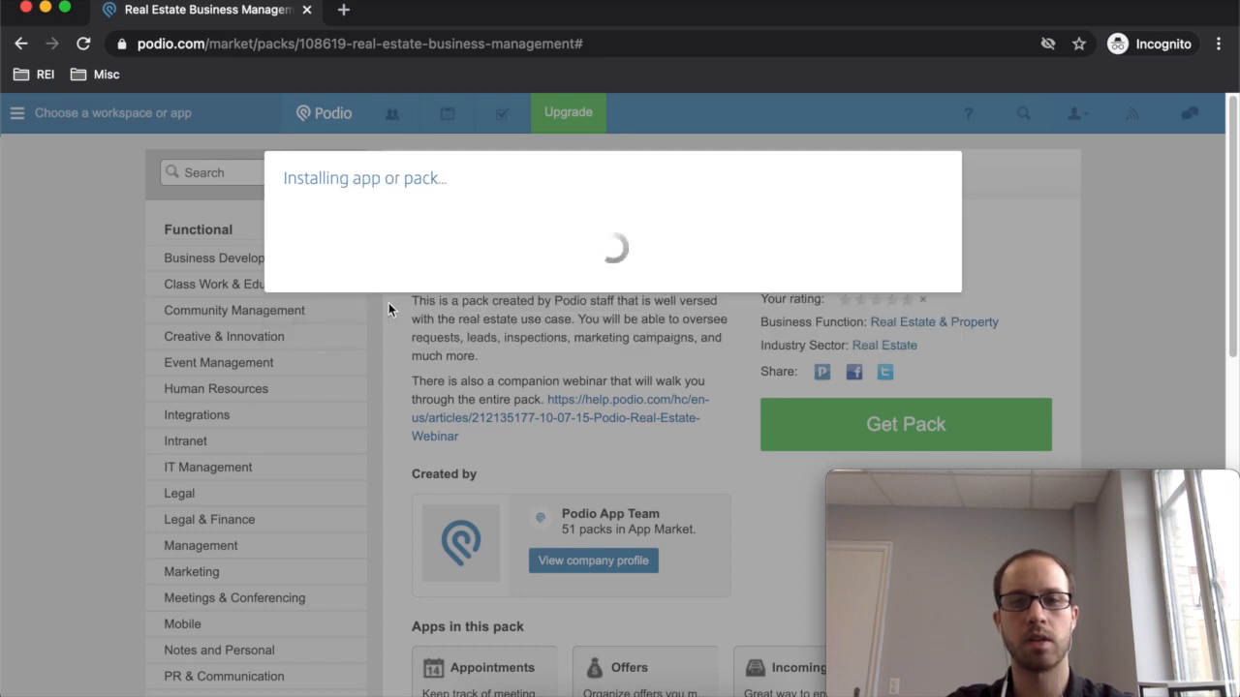
- Open the I buy houses workspace holding the newly installed real estate pack apps
left_click(303, 327)
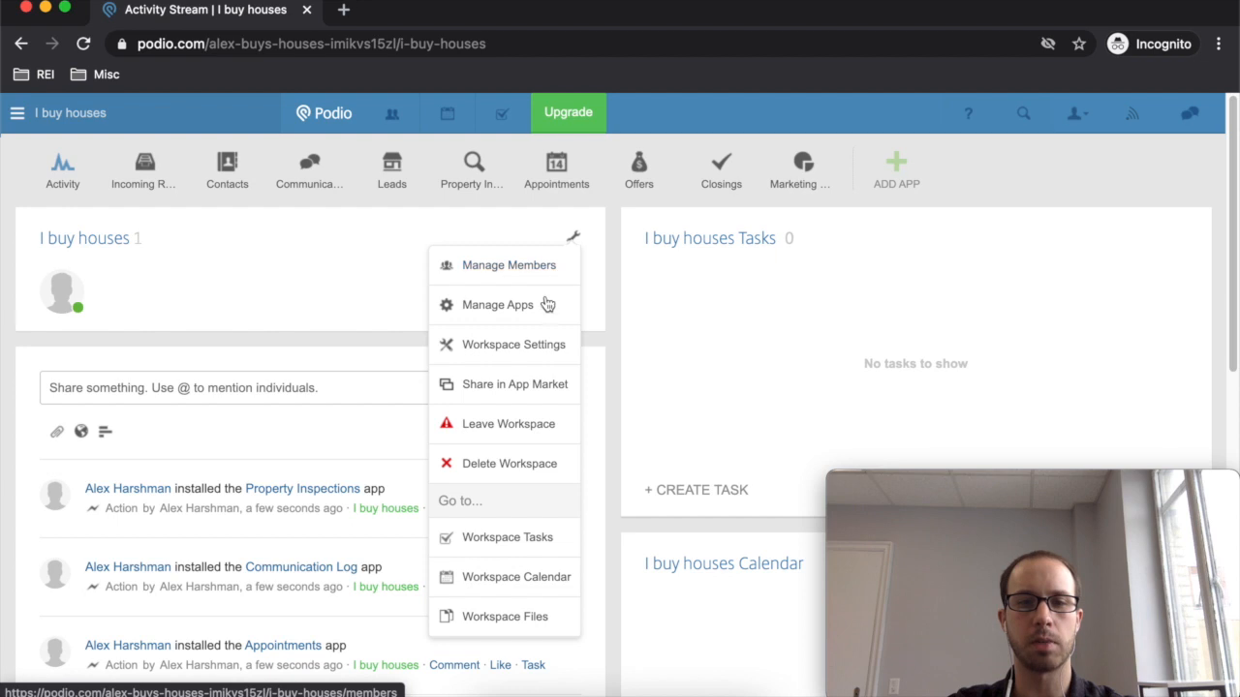
- Archive the Communication Log app from the workspace's Manage Apps page
left_click(514, 306)
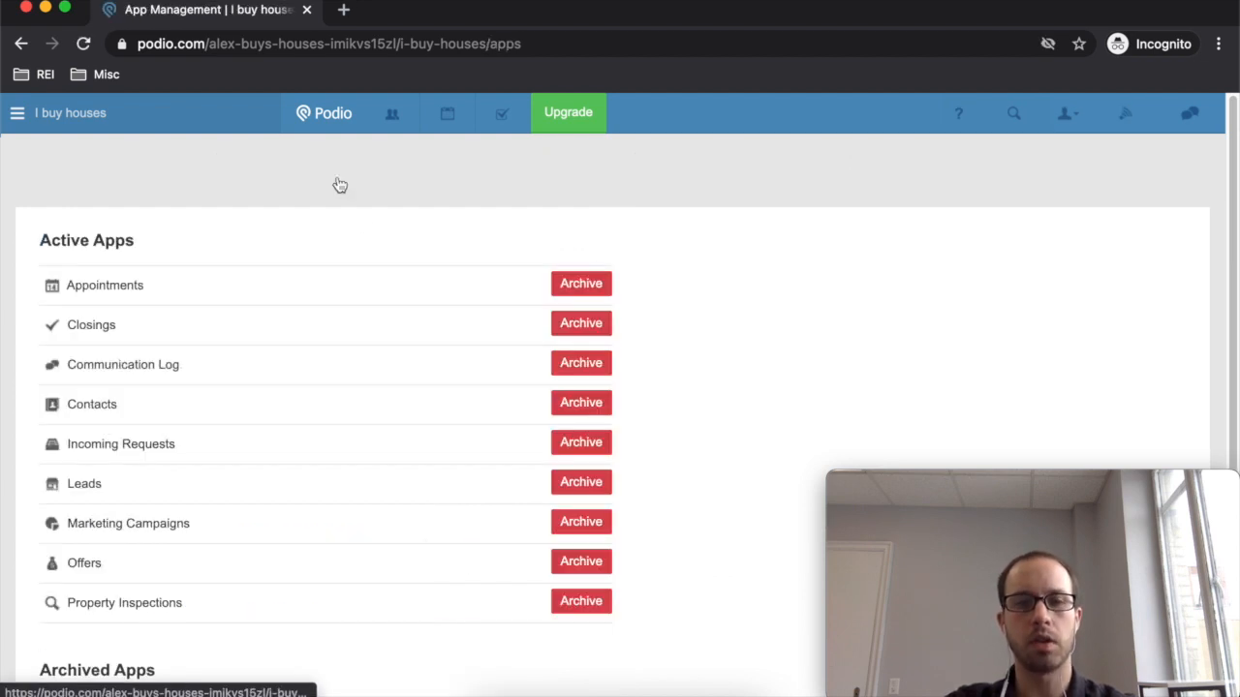
left_click(603, 364)
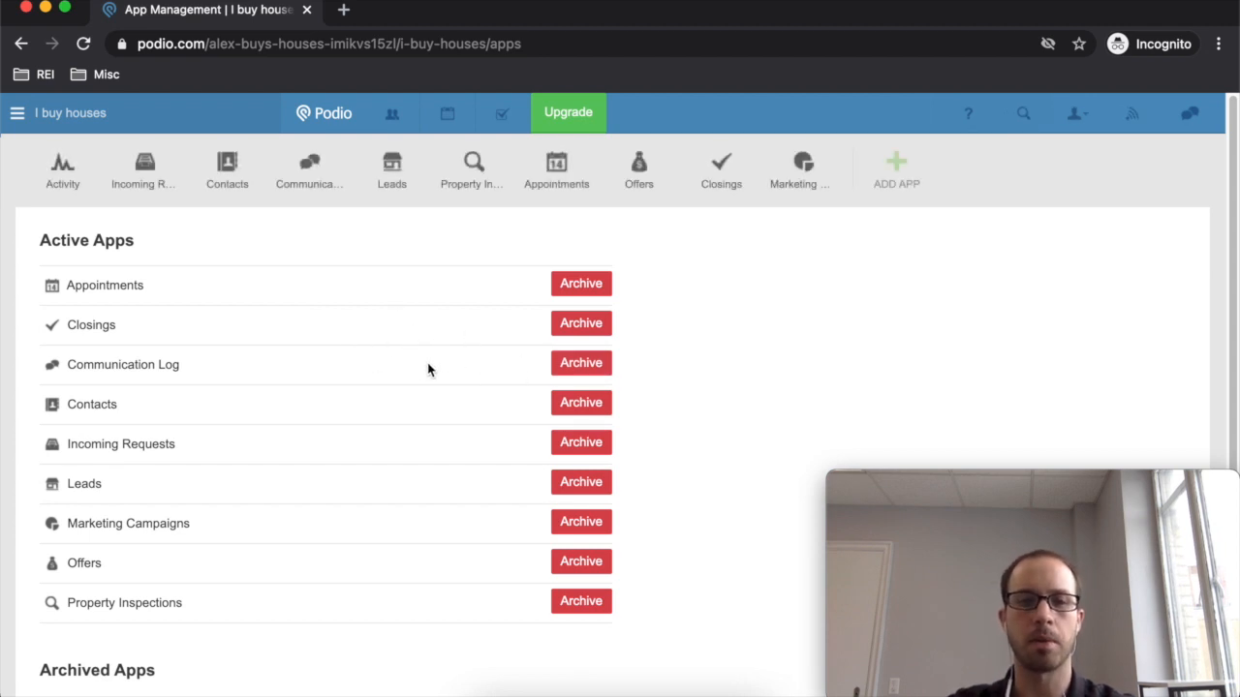
left_click(577, 370)
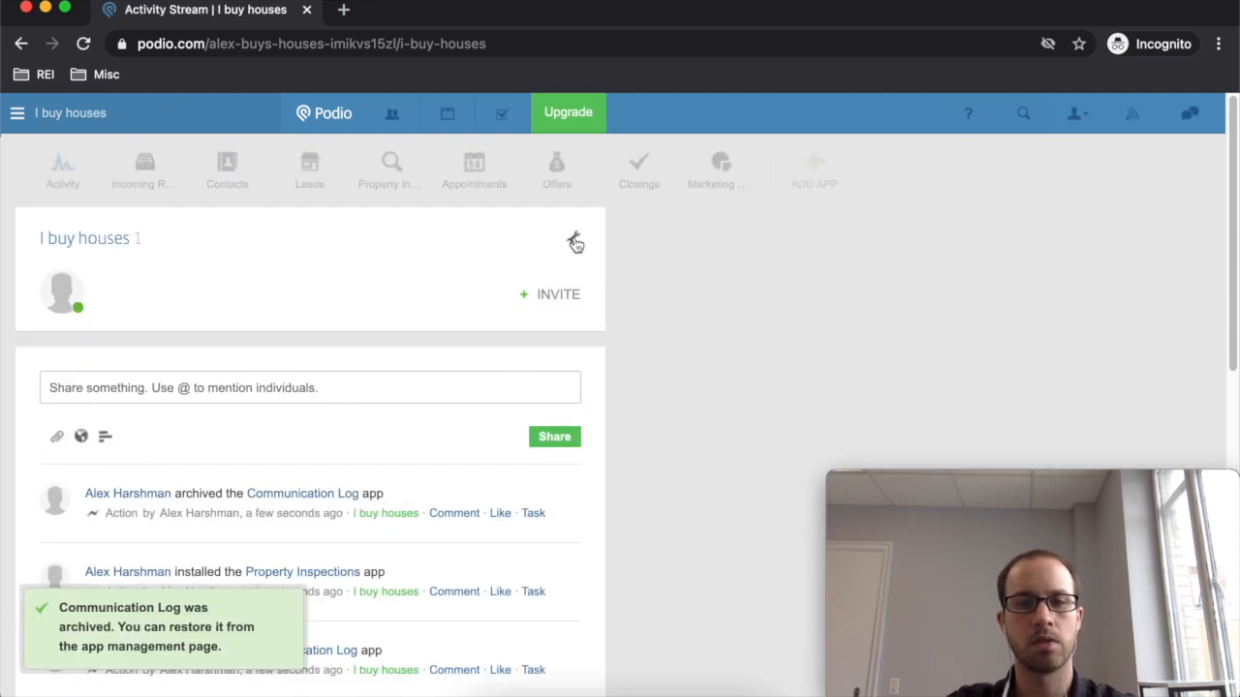
- Archive the Incoming Requests app, reloading the page after it failed to load
left_click(572, 244)
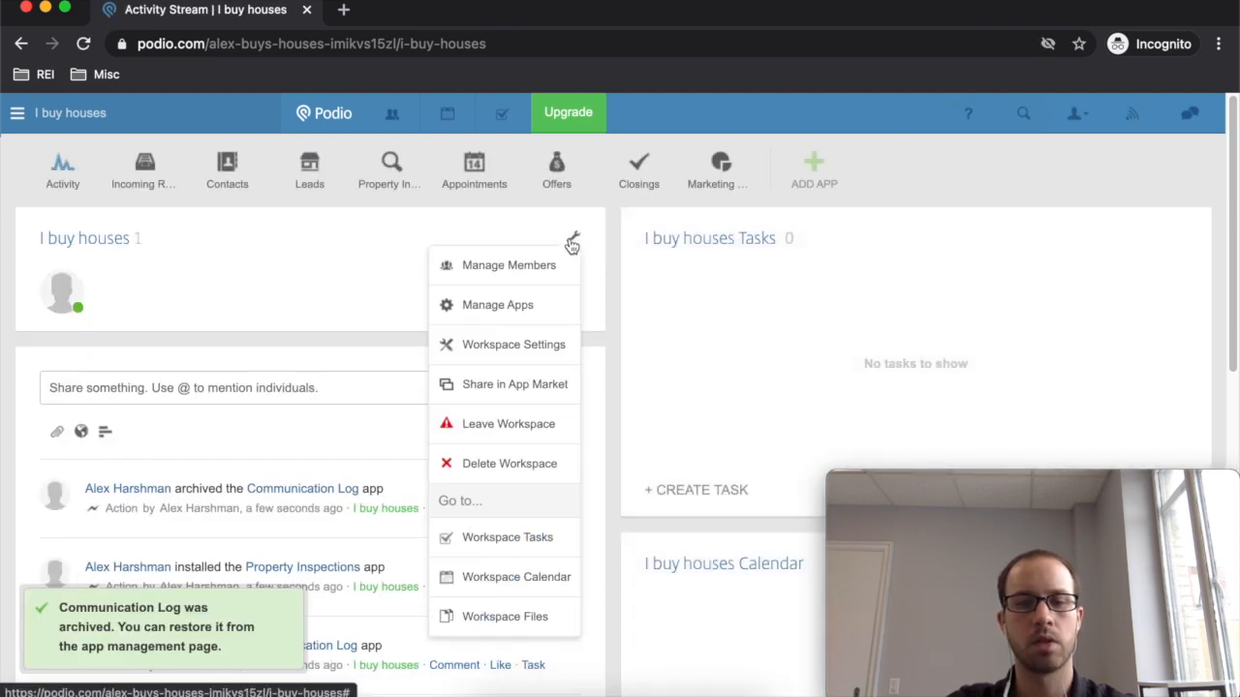
left_click(505, 301)
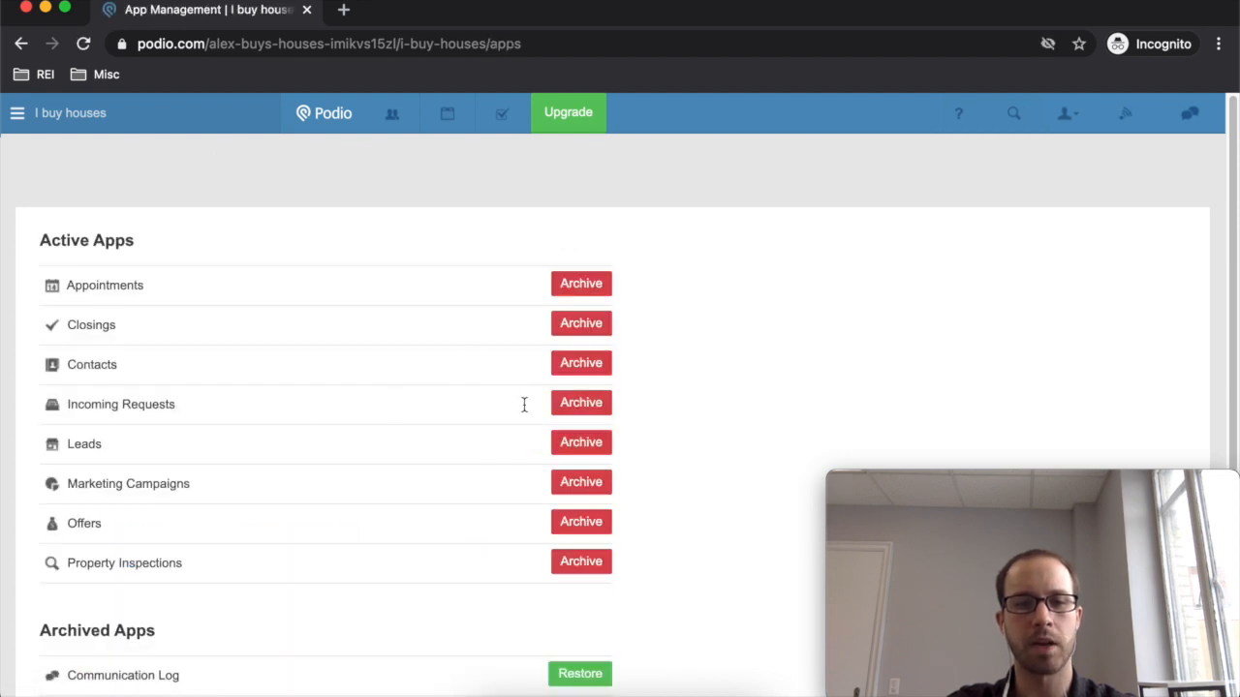
left_click(586, 405)
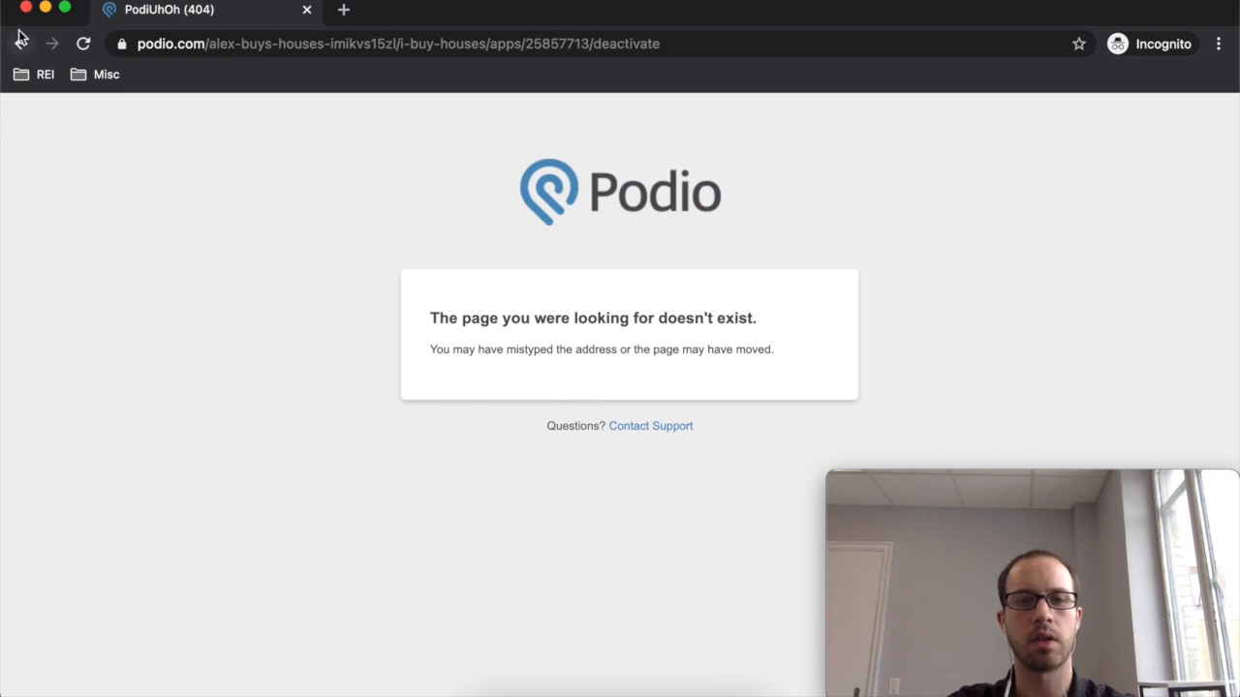
left_click(80, 45)
left_click(22, 43)
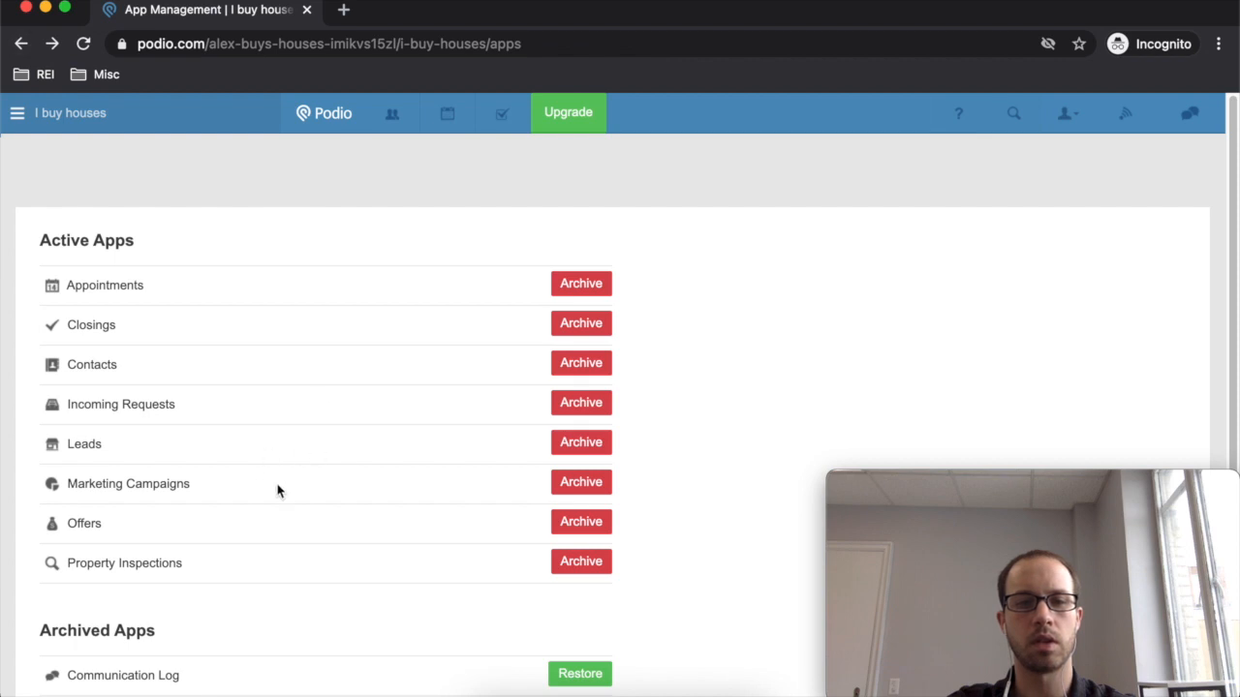
left_click(575, 413)
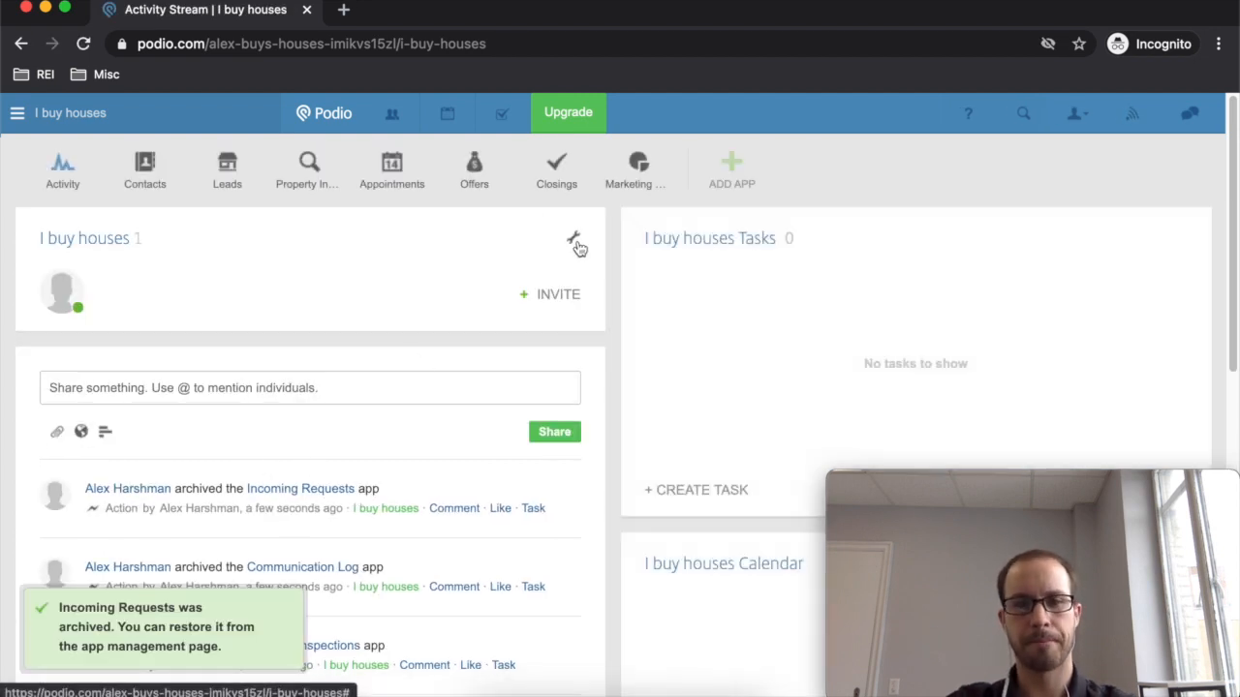
- Archive the Property Inspections app, then return to the I buy houses activity stream
left_click(575, 240)
left_click(537, 304)
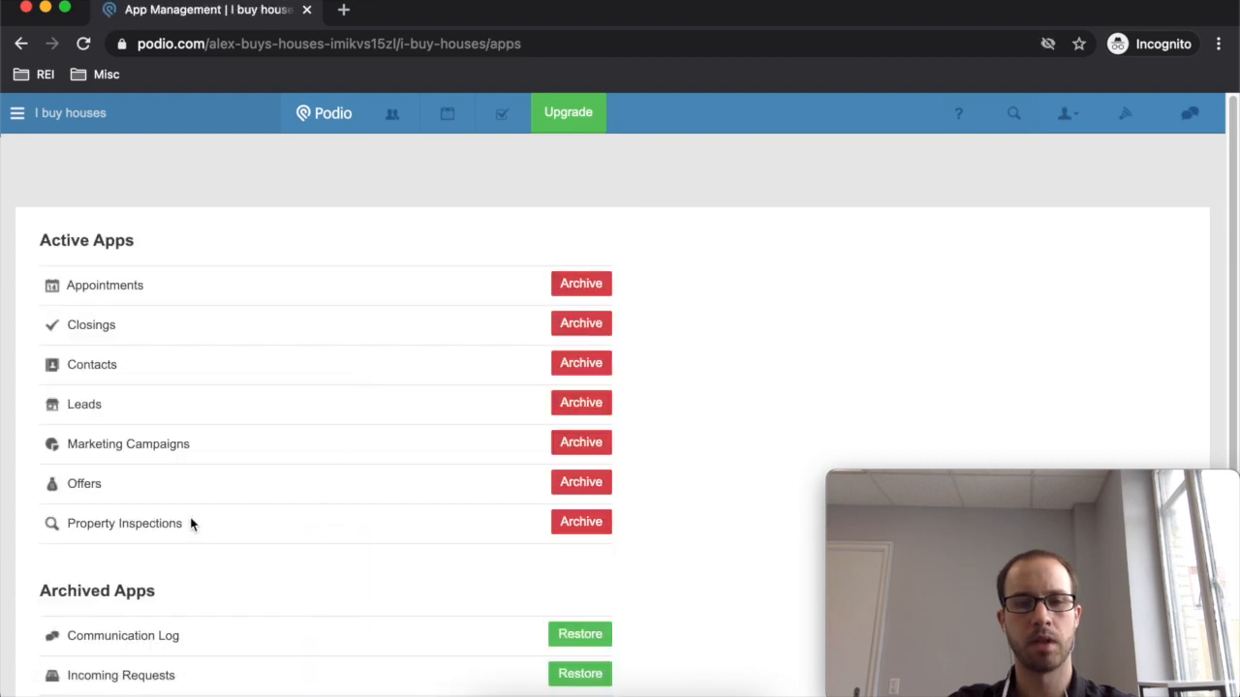
left_click(581, 522)
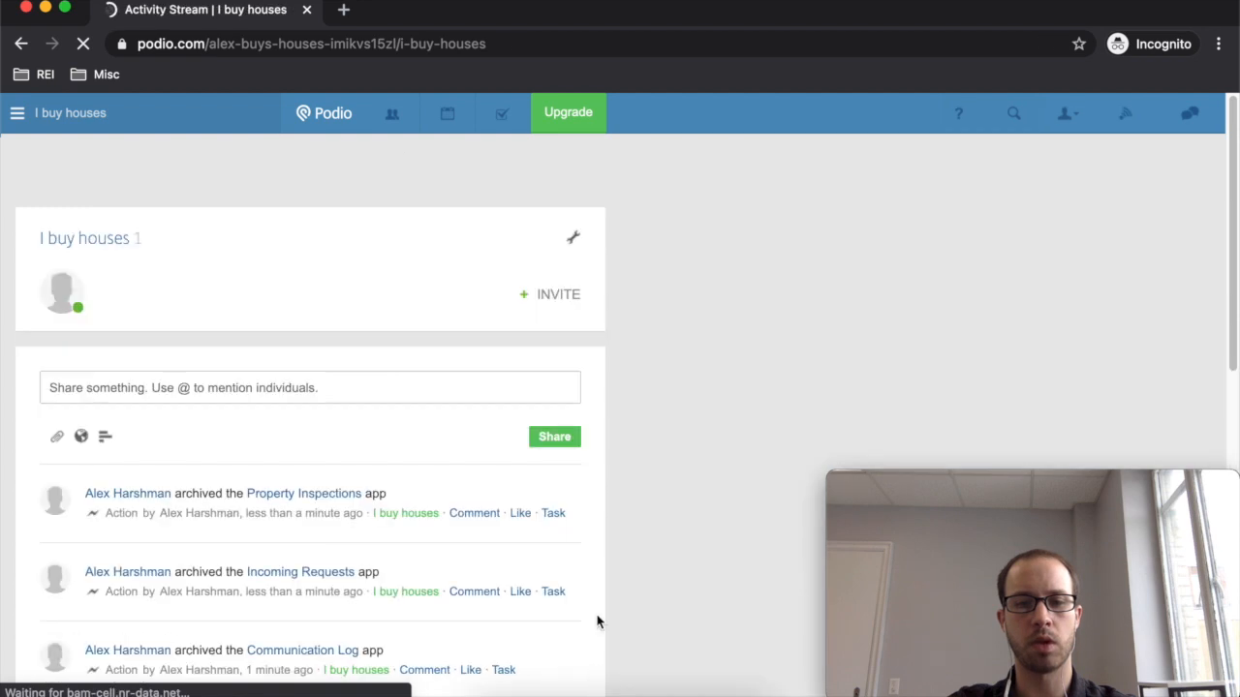
left_click(573, 238)
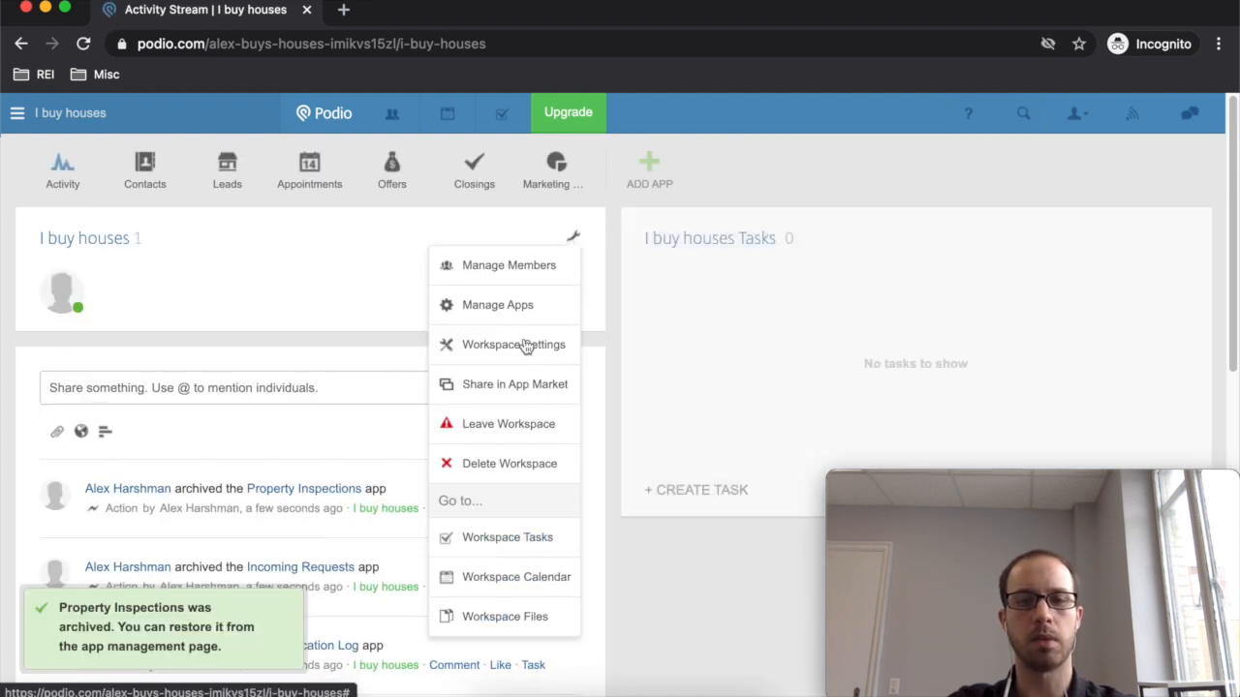
left_click(518, 308)
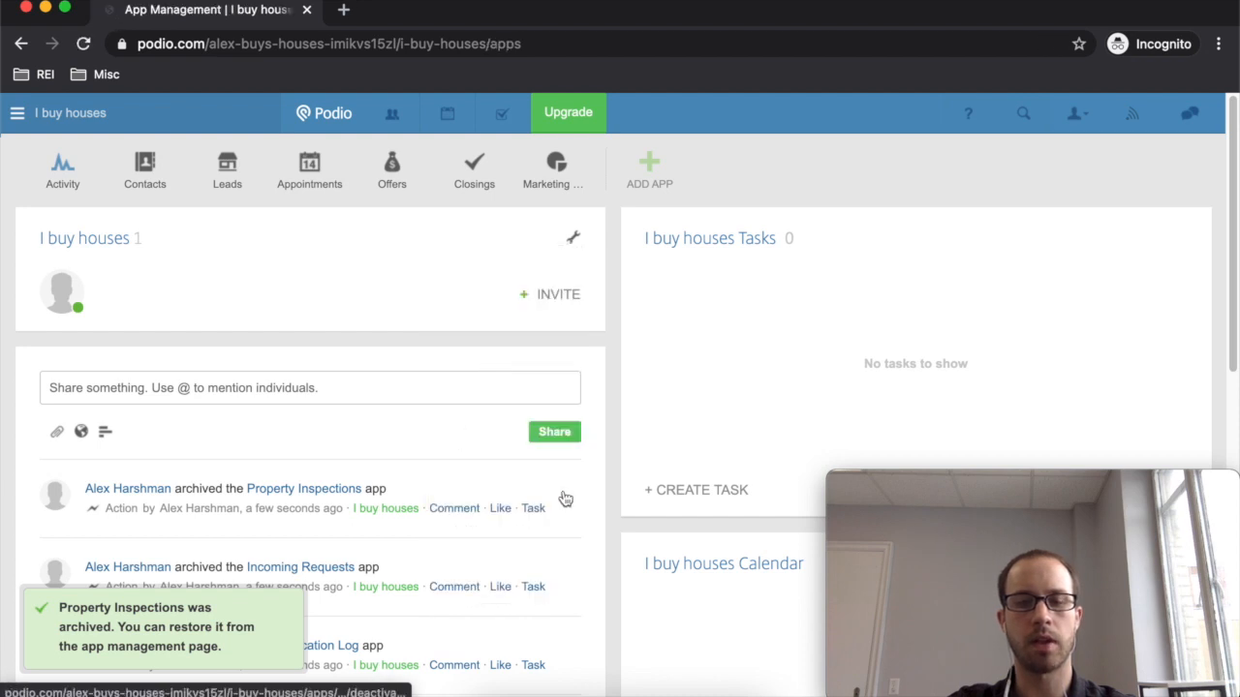
scroll(600, 519, "down", 2)
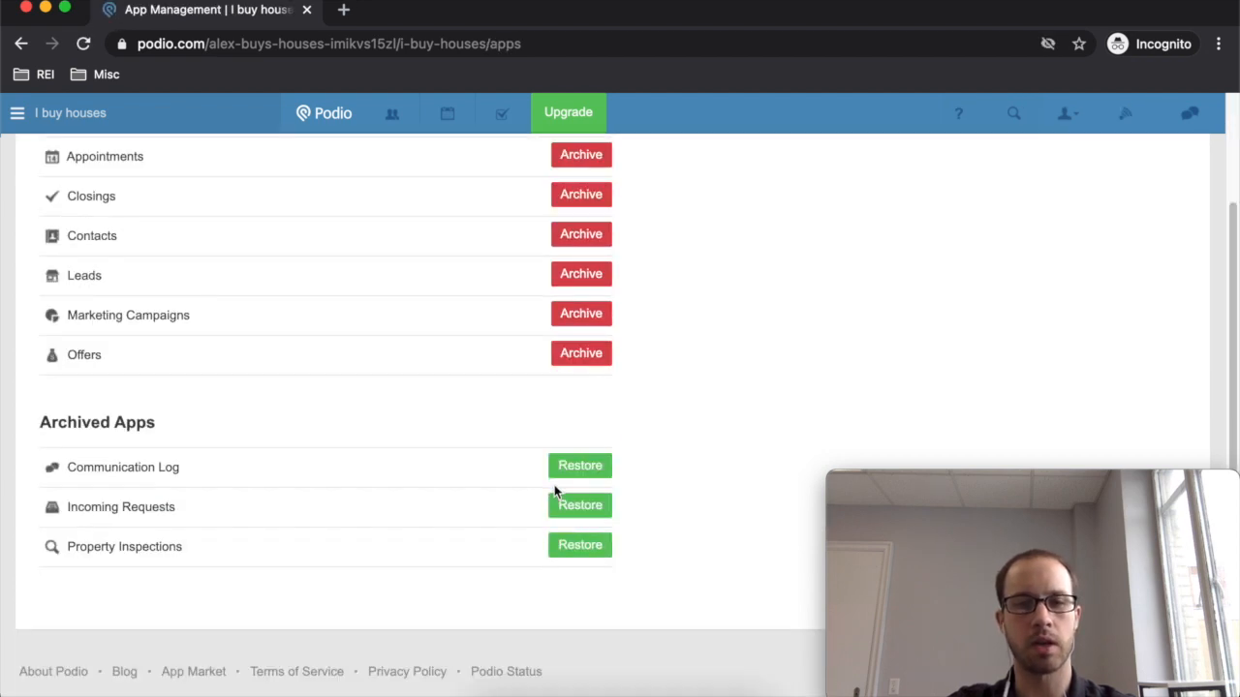
scroll(560, 523, "up", 2)
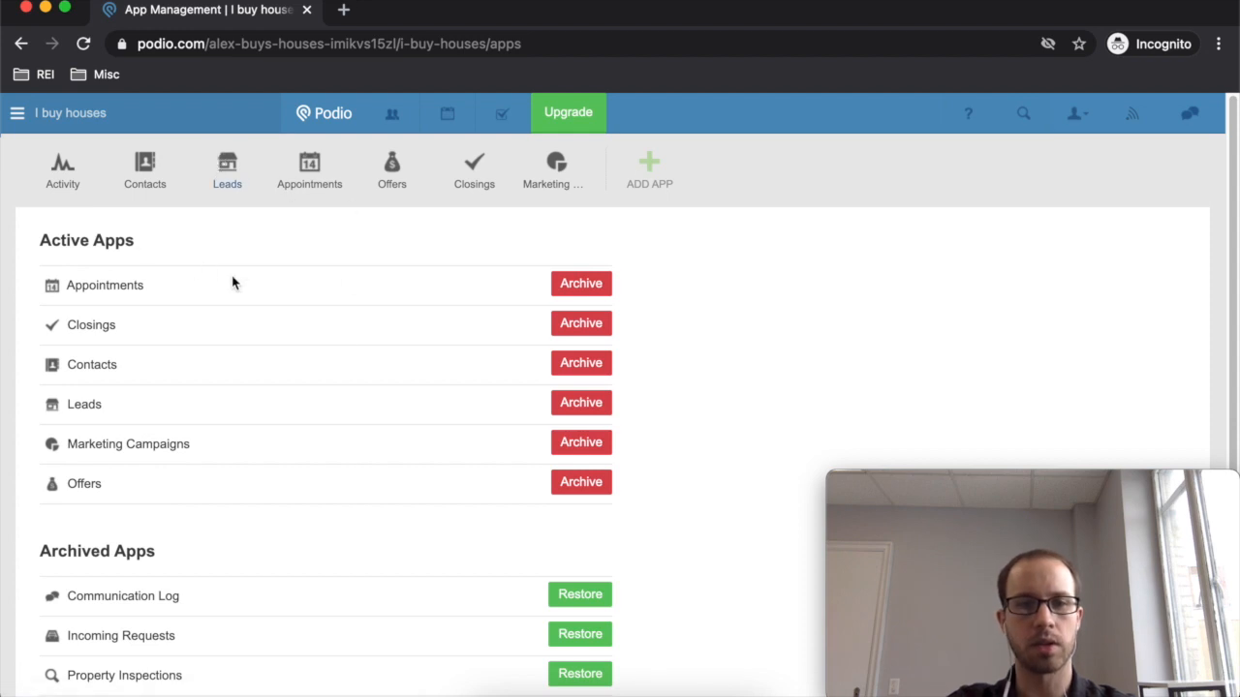
left_click(21, 43)
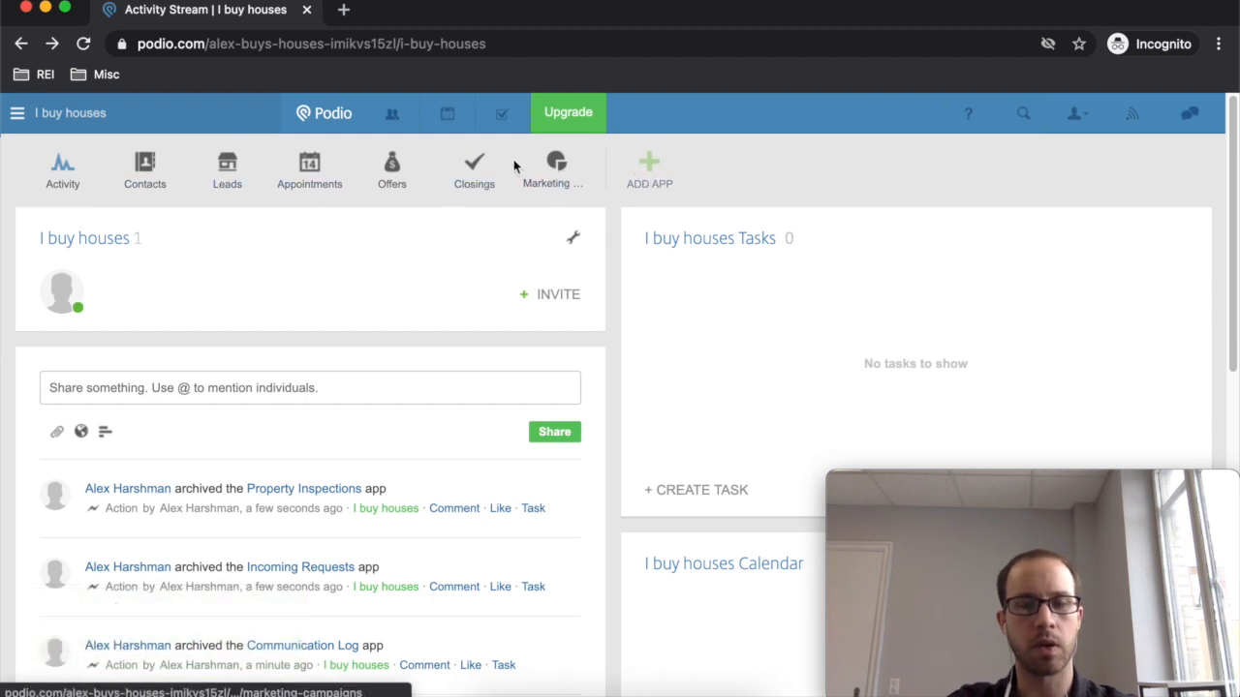
left_click(648, 180)
- Search the App Market for 'kpi'
left_click(793, 366)
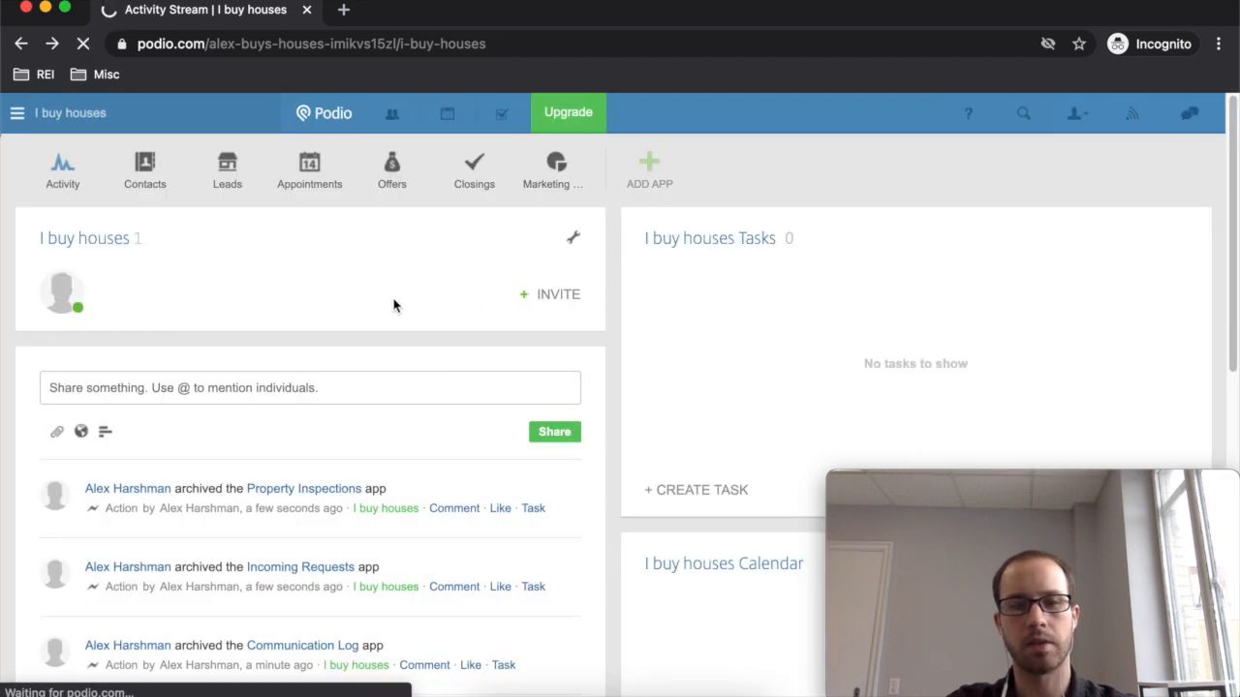
scroll(327, 328, "down", 3)
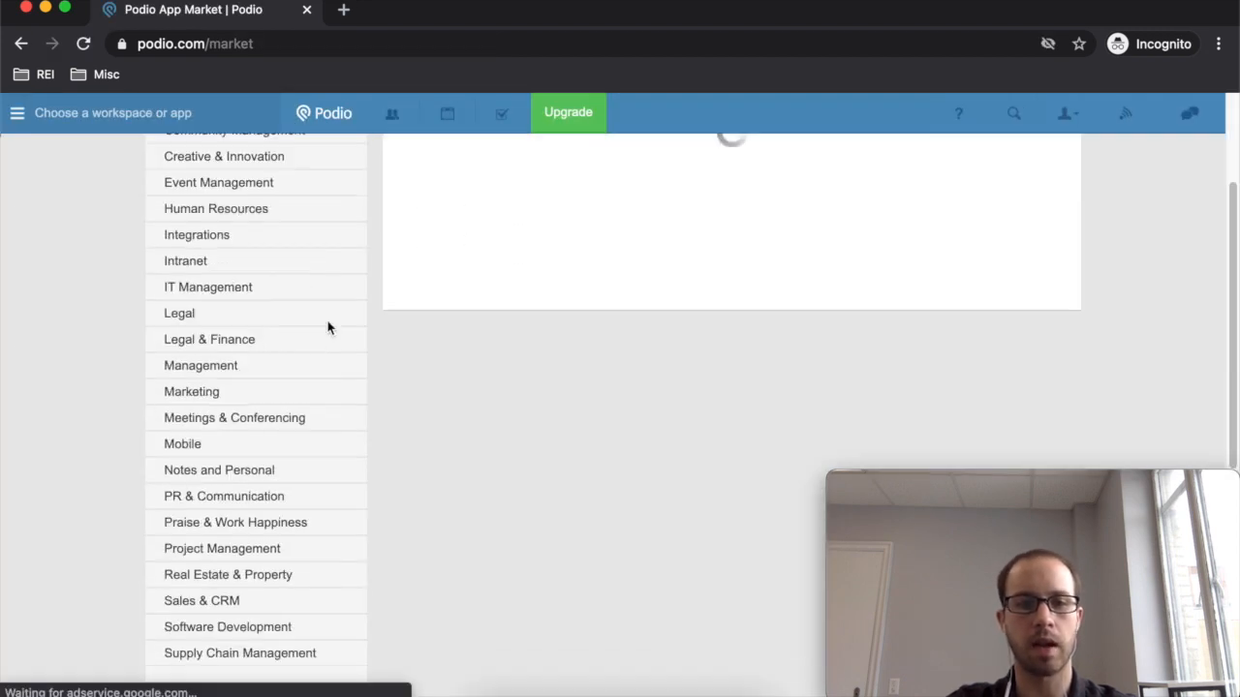
left_click(230, 574)
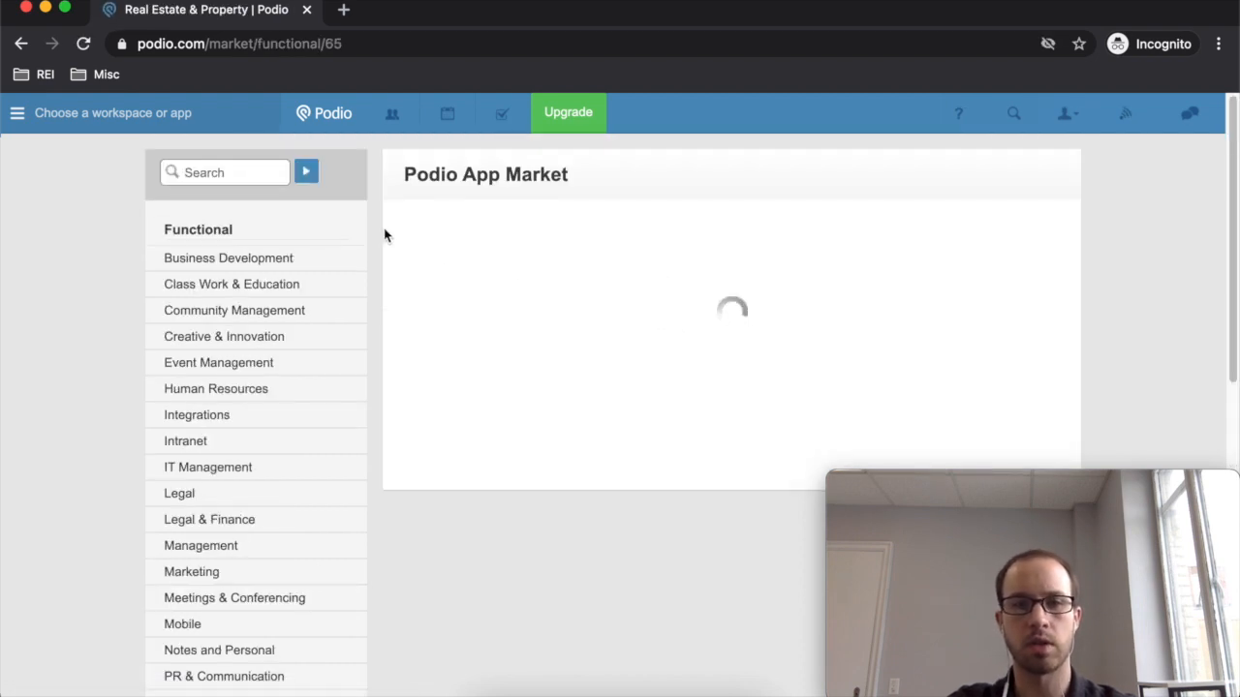
left_click(226, 171)
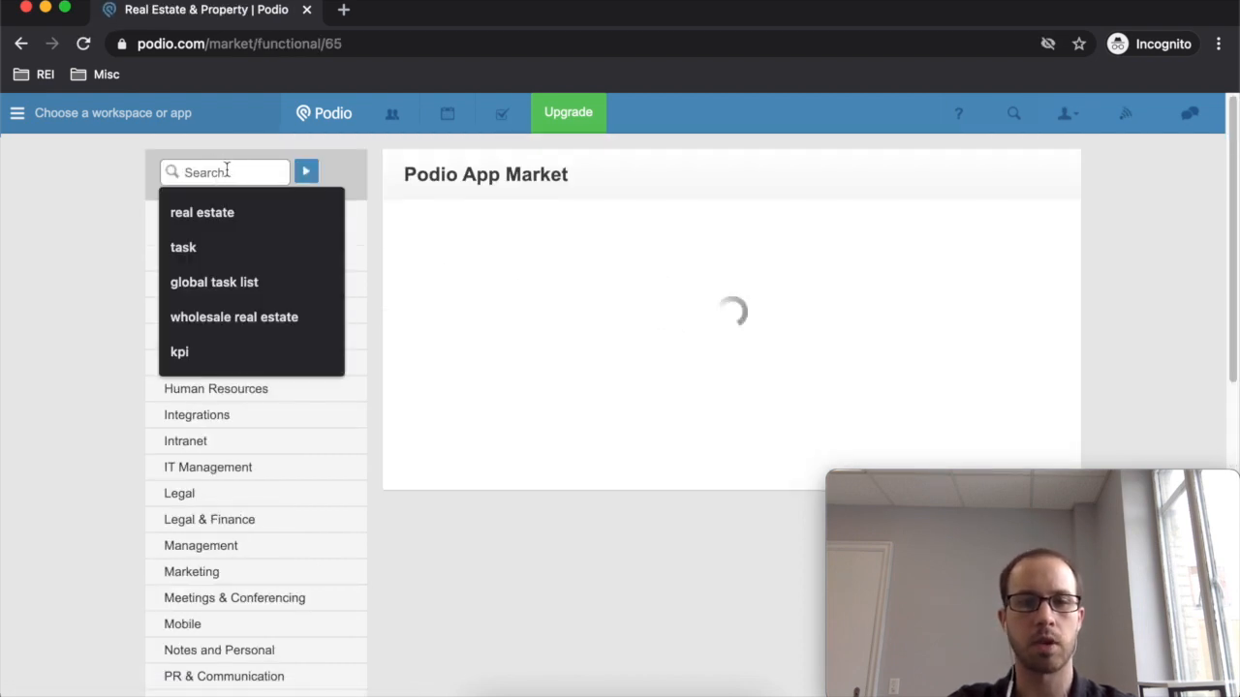
type("kpi")
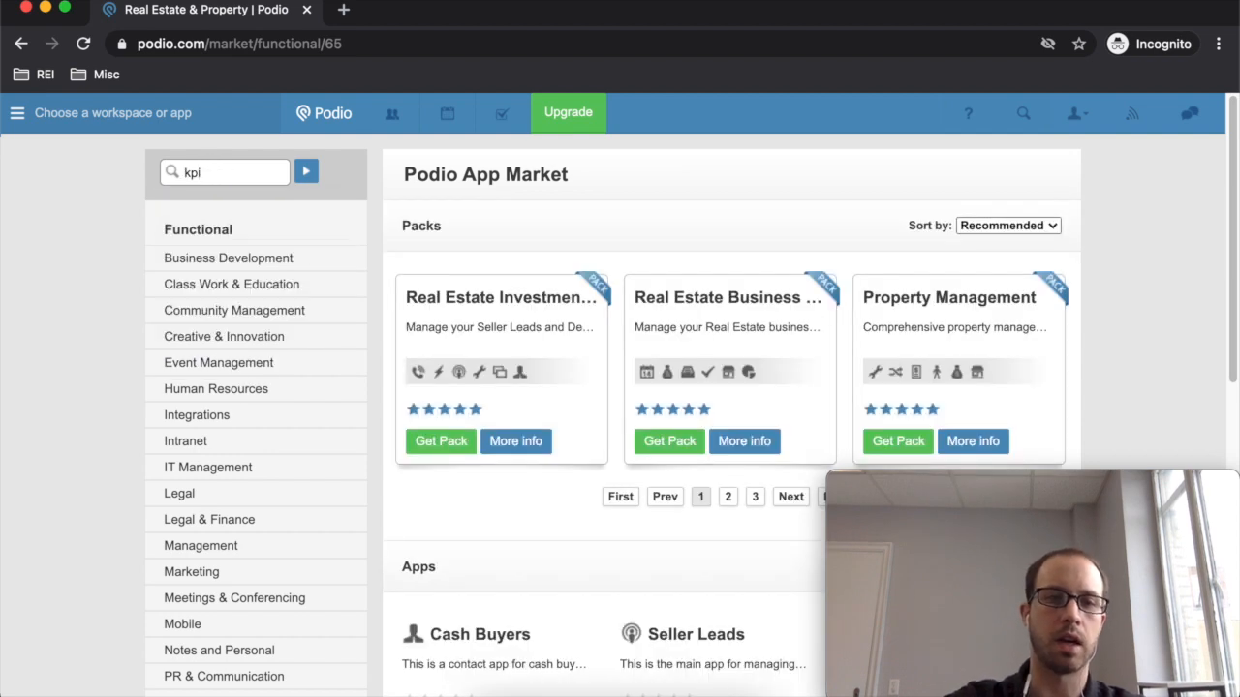
left_click(305, 173)
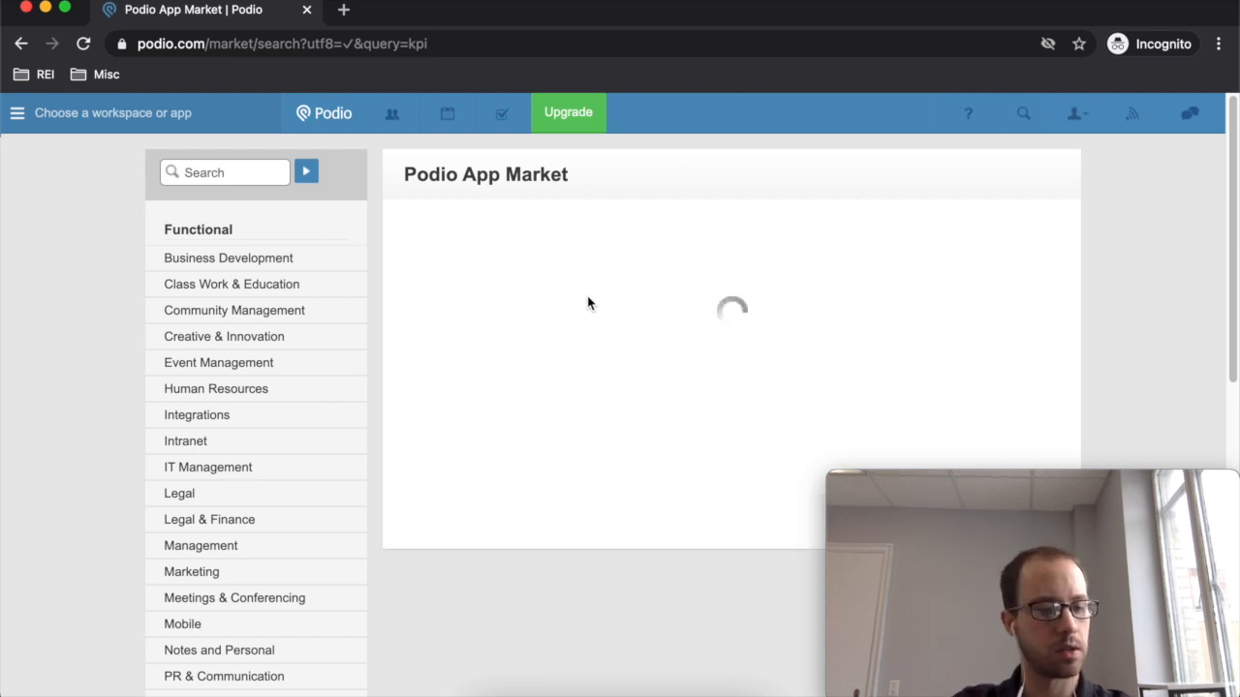
- Get the KPI app alone, without companion apps, for the I buy houses space
scroll(700, 384, "down", 2)
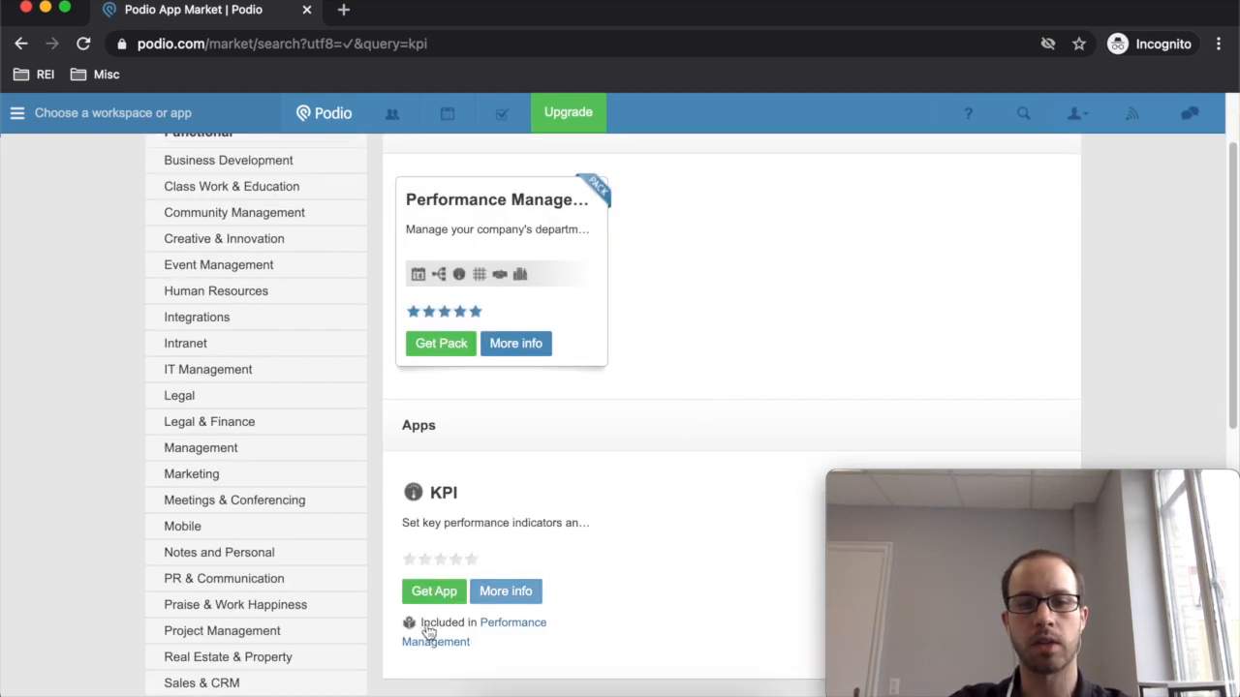
left_click(471, 592)
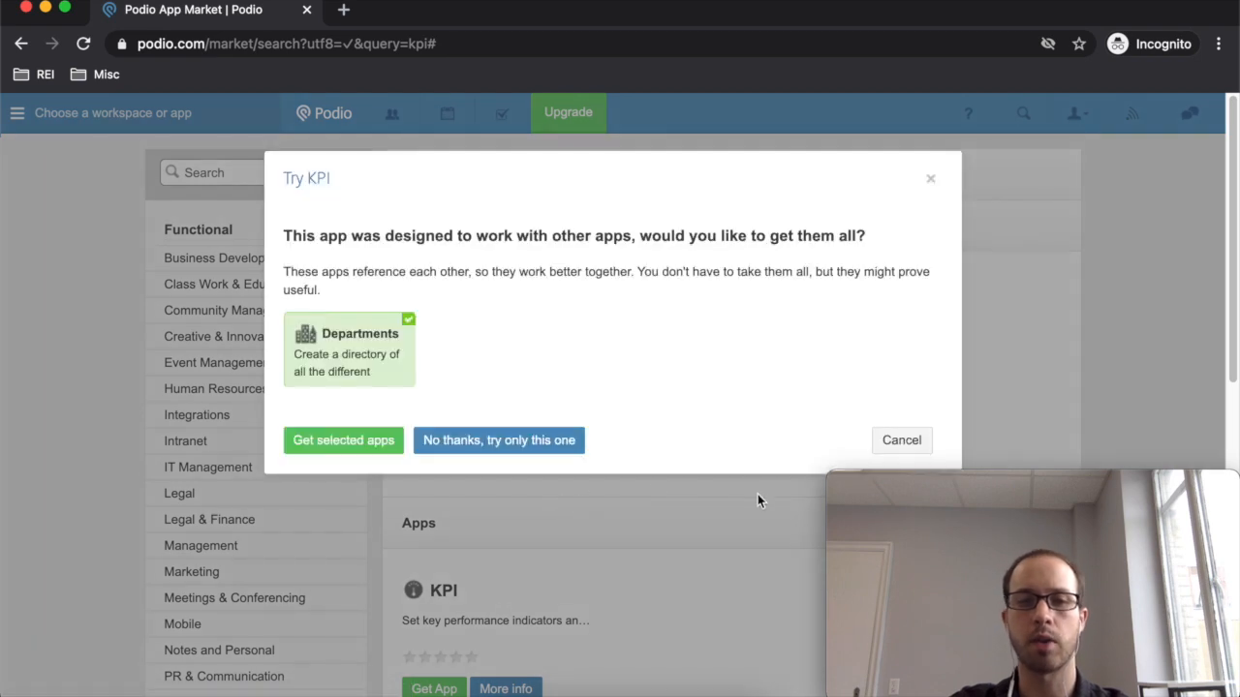
left_click(562, 442)
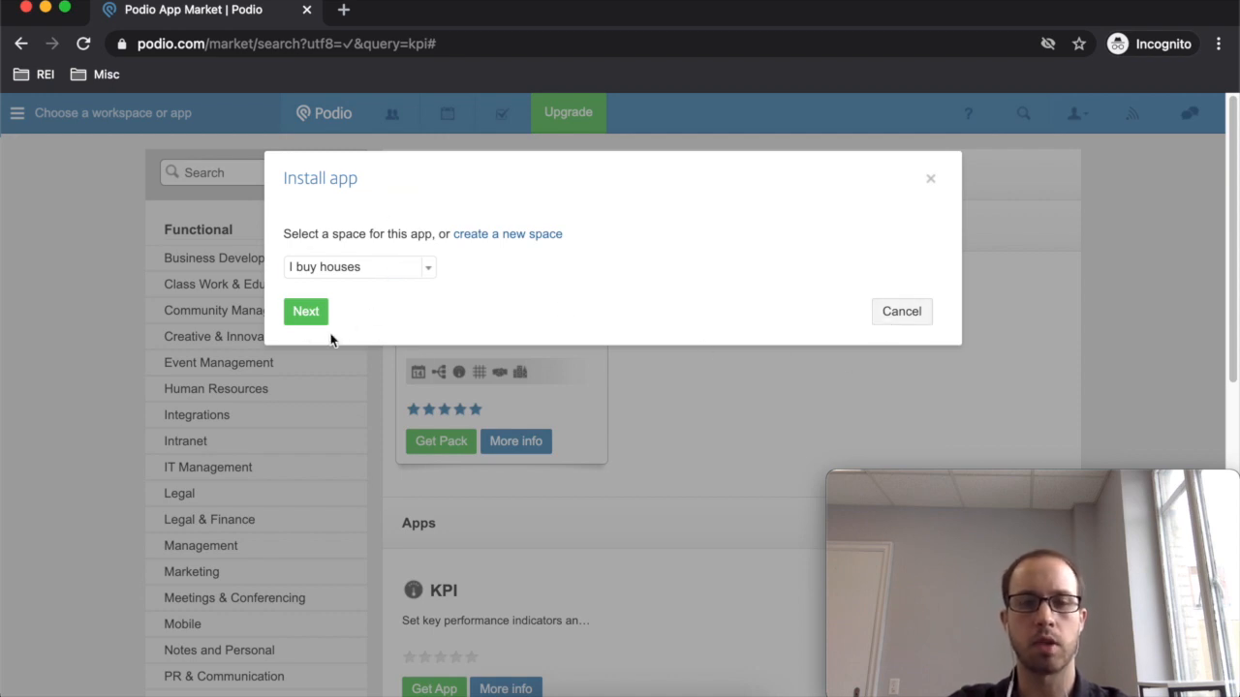
left_click(291, 318)
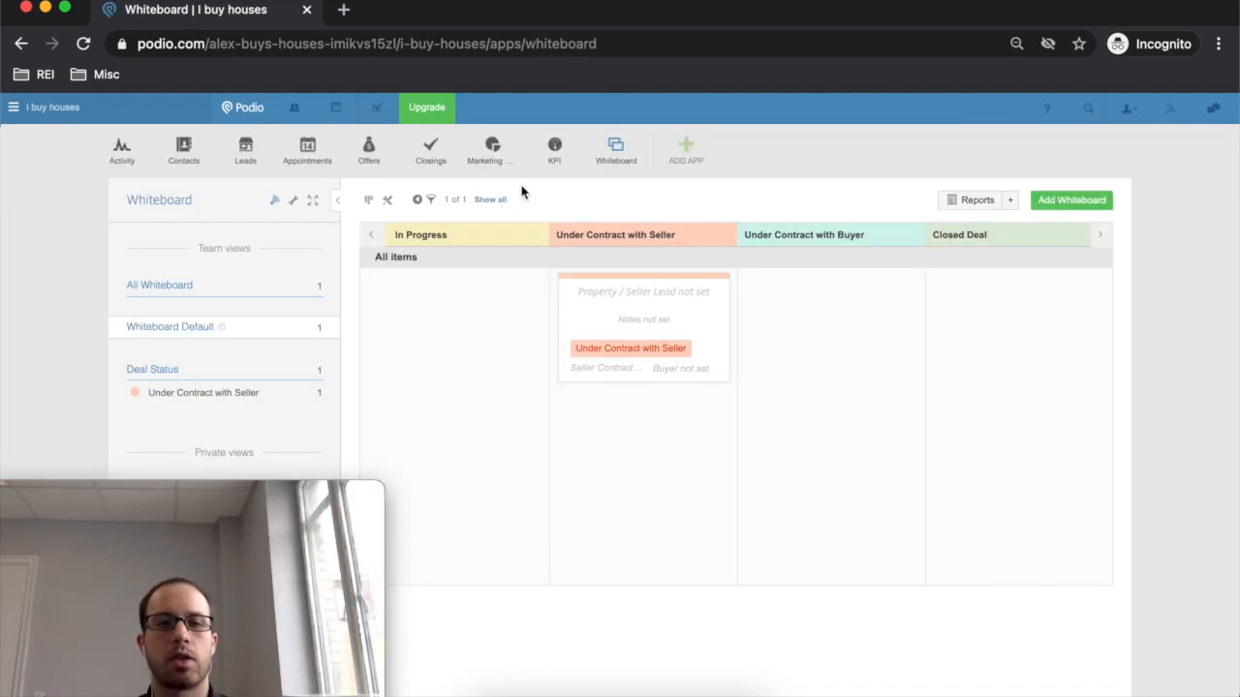
- Confirm the KPI install into I buy houses and open the empty KPI app
left_click(684, 150)
left_click(721, 252)
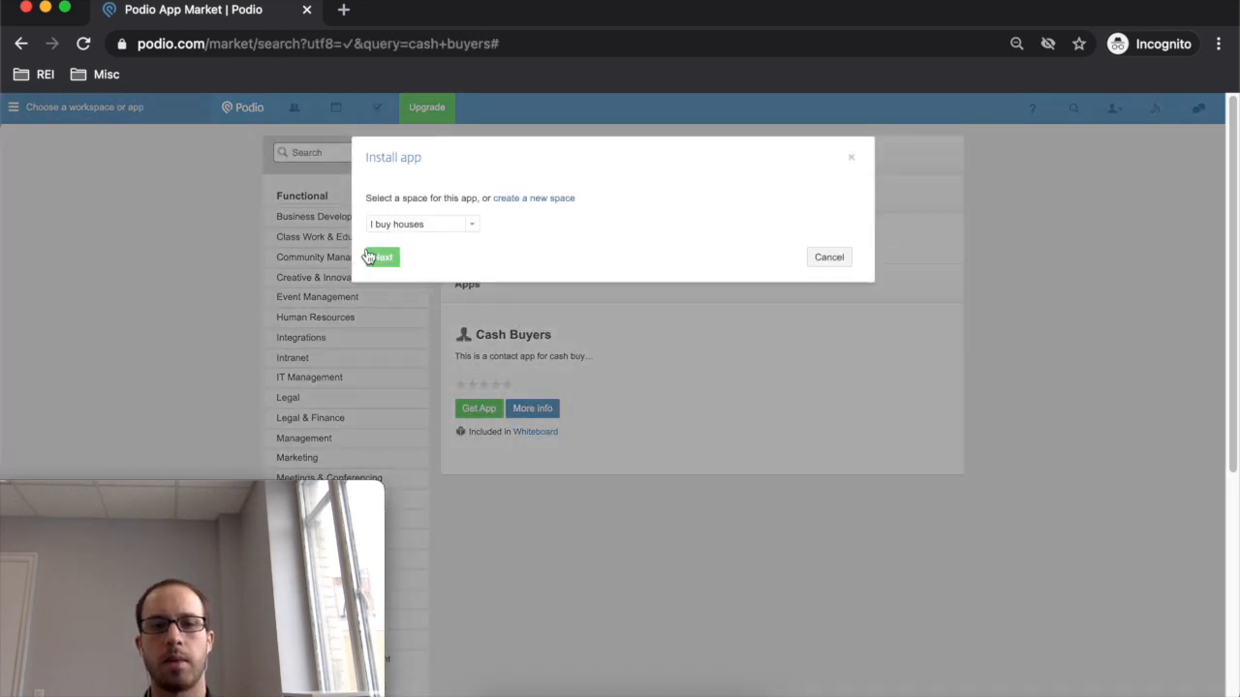
left_click(379, 258)
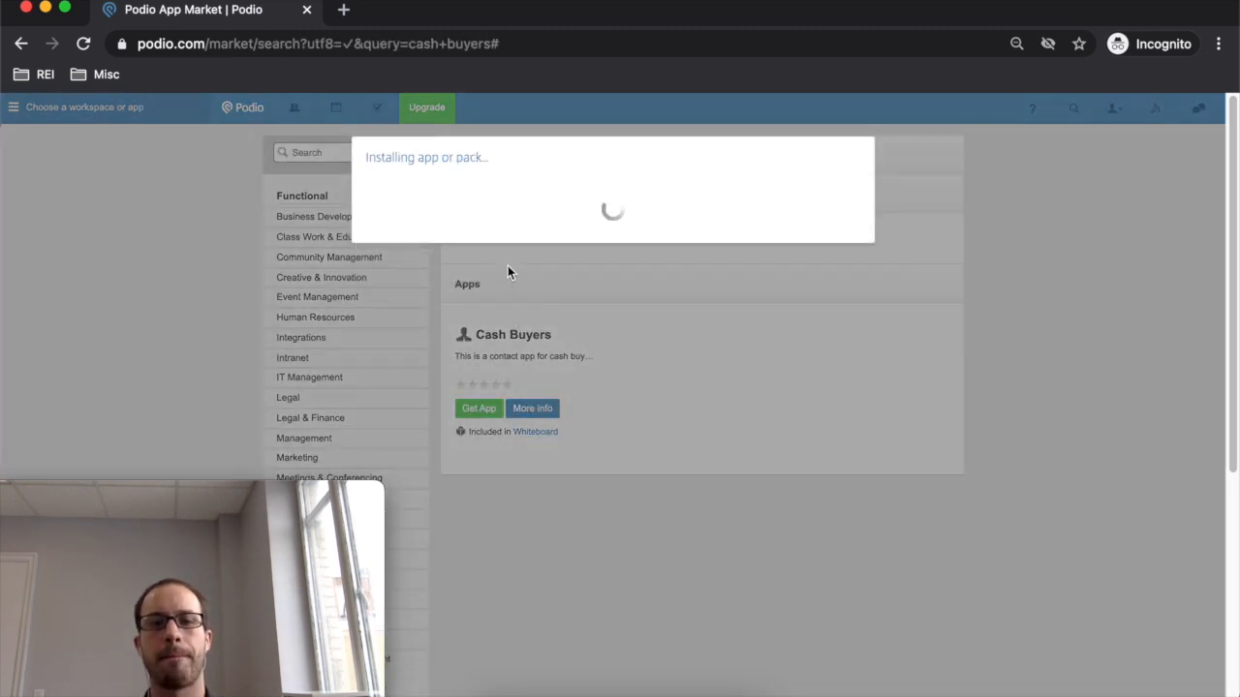
left_click(398, 263)
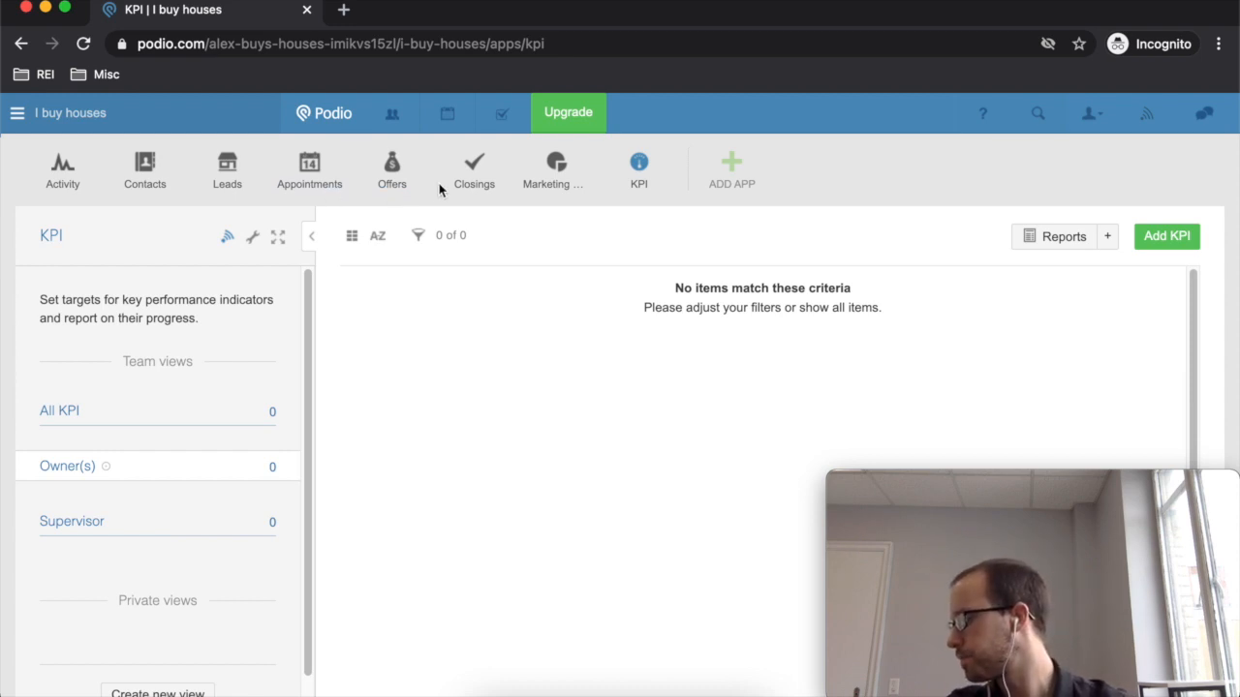
- Search the App Market for 'whiteboard' to list Whiteboard, Whiteboards and Brainstorms
left_click(546, 183)
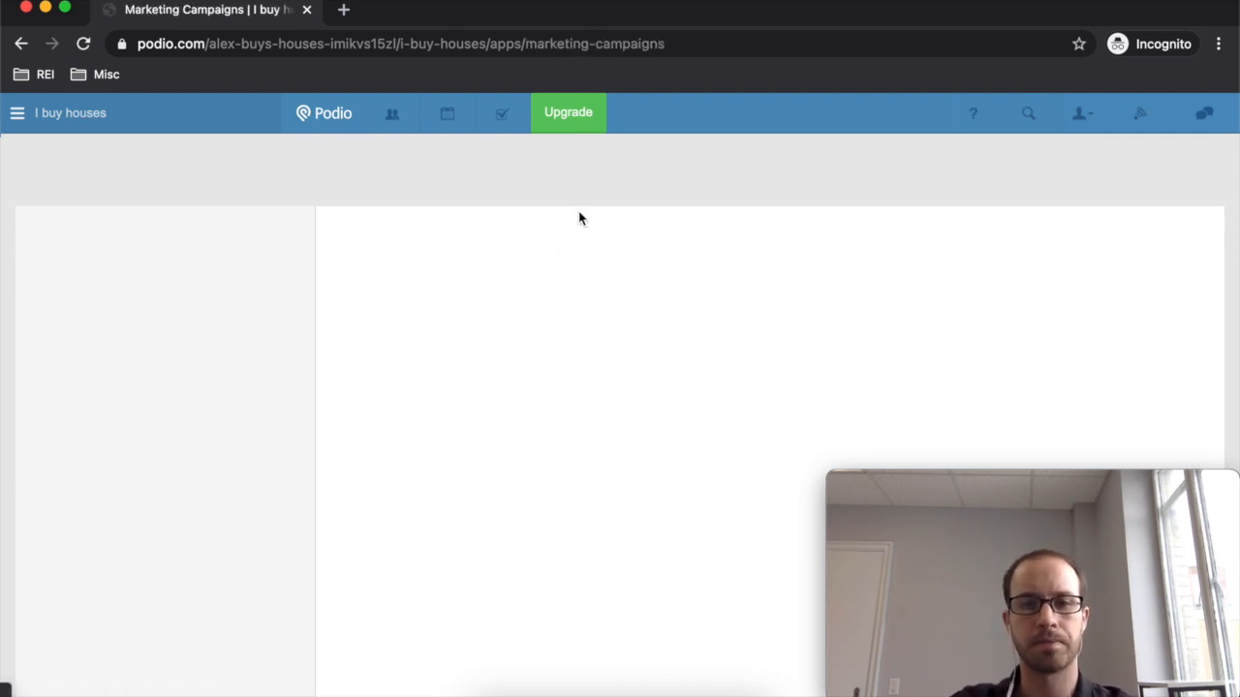
left_click(22, 43)
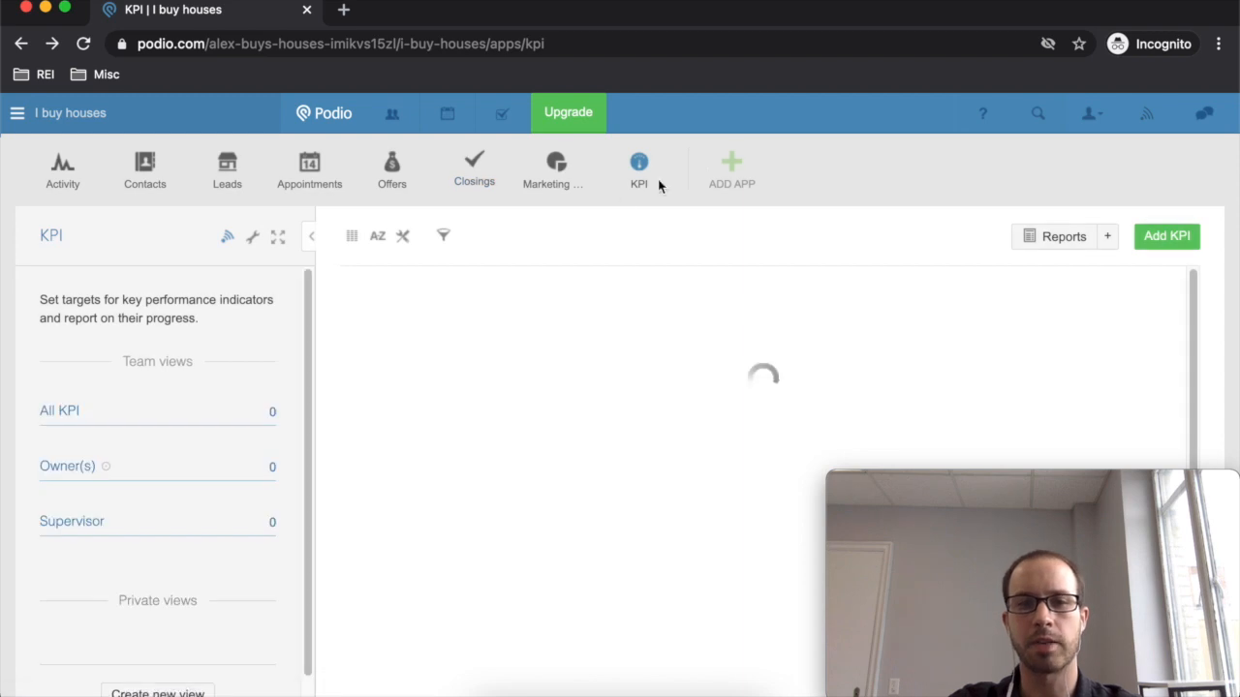
left_click(727, 165)
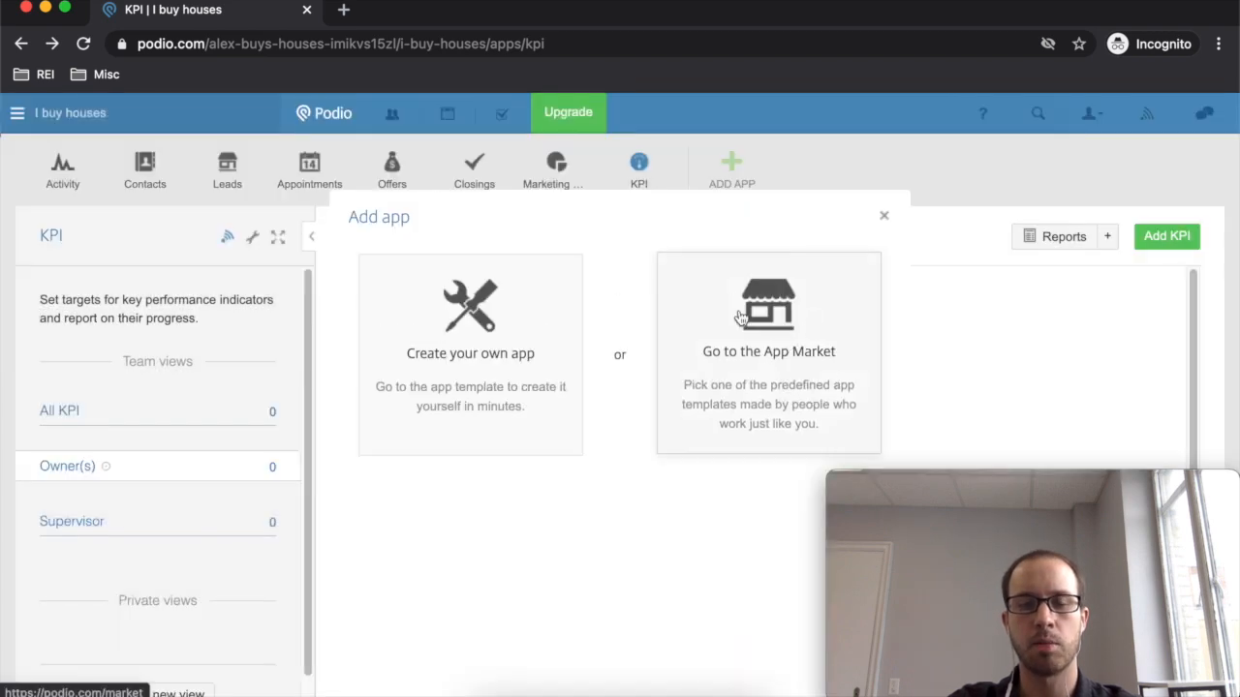
left_click(744, 329)
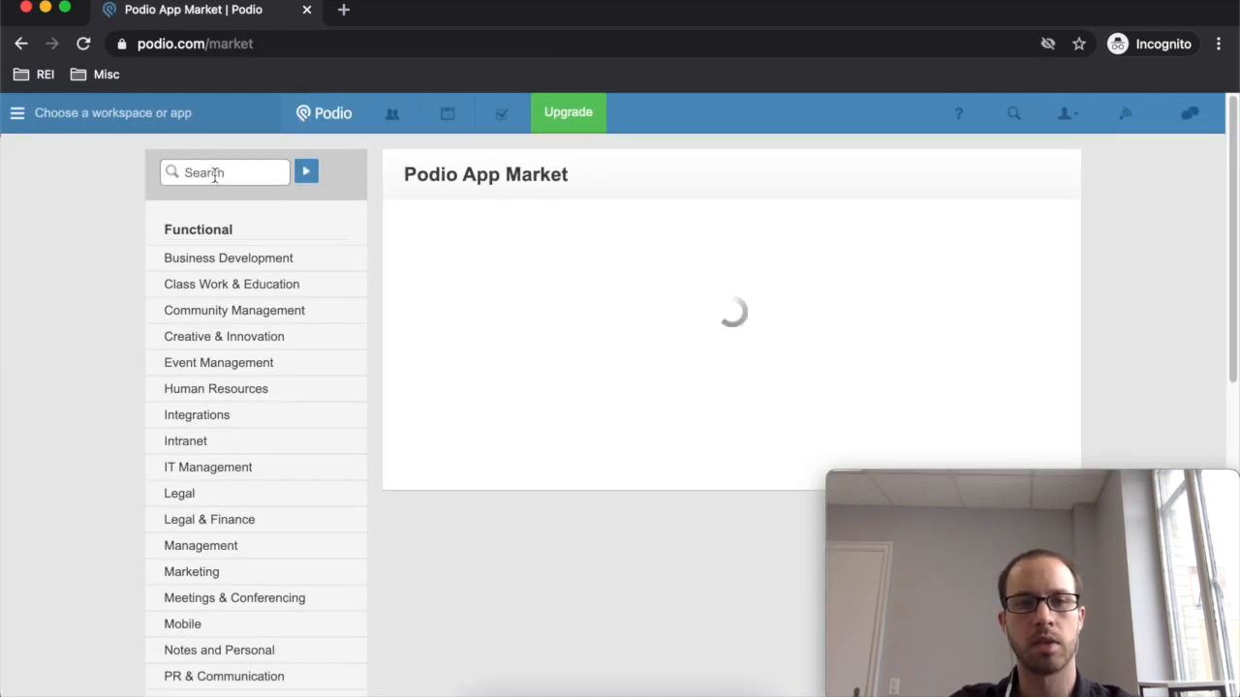
left_click(176, 173)
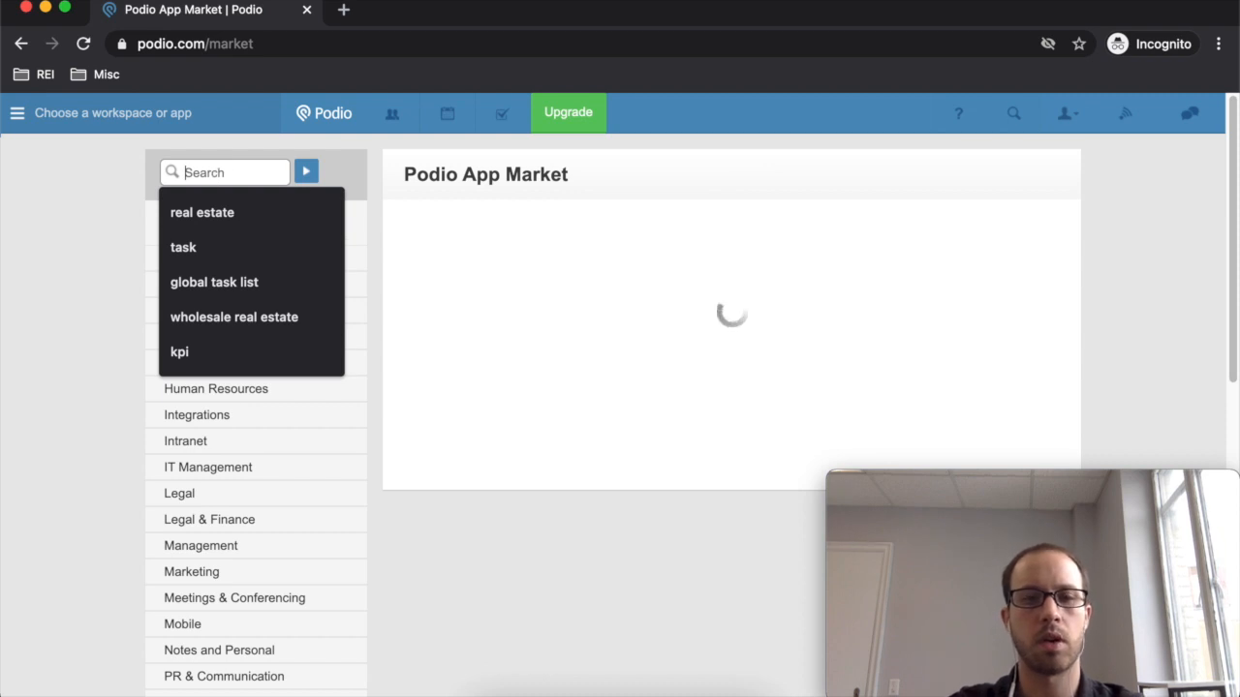
type("whiteboard")
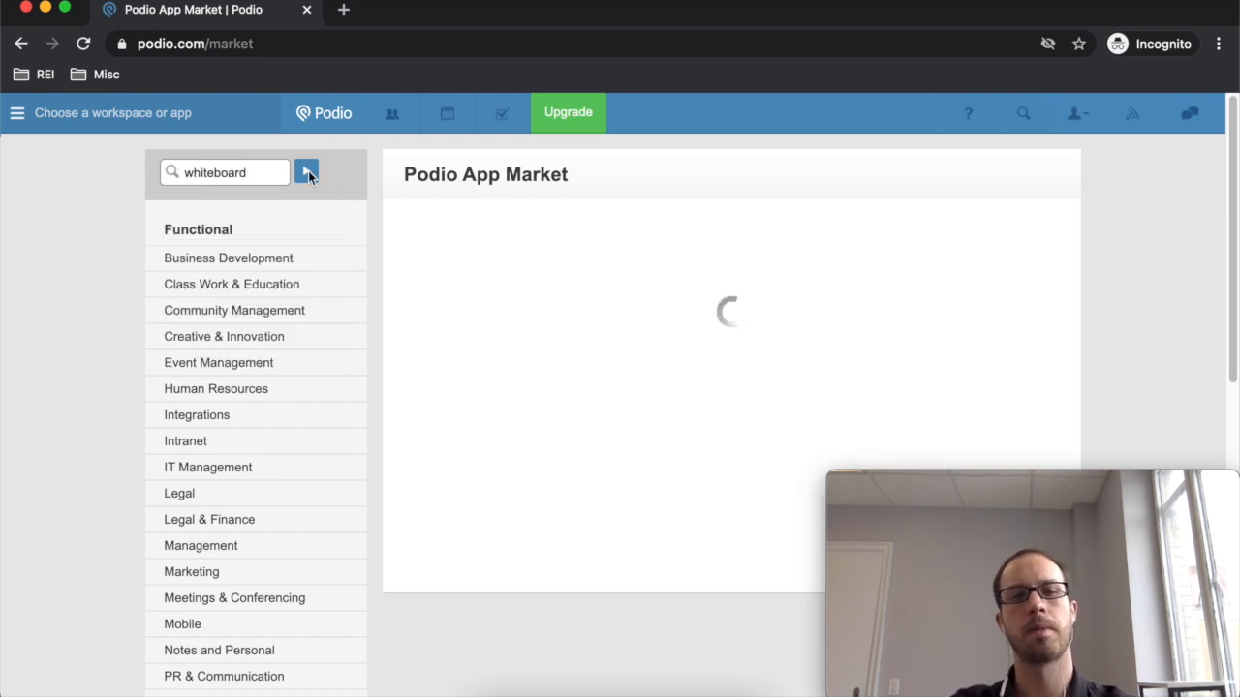
left_click(305, 172)
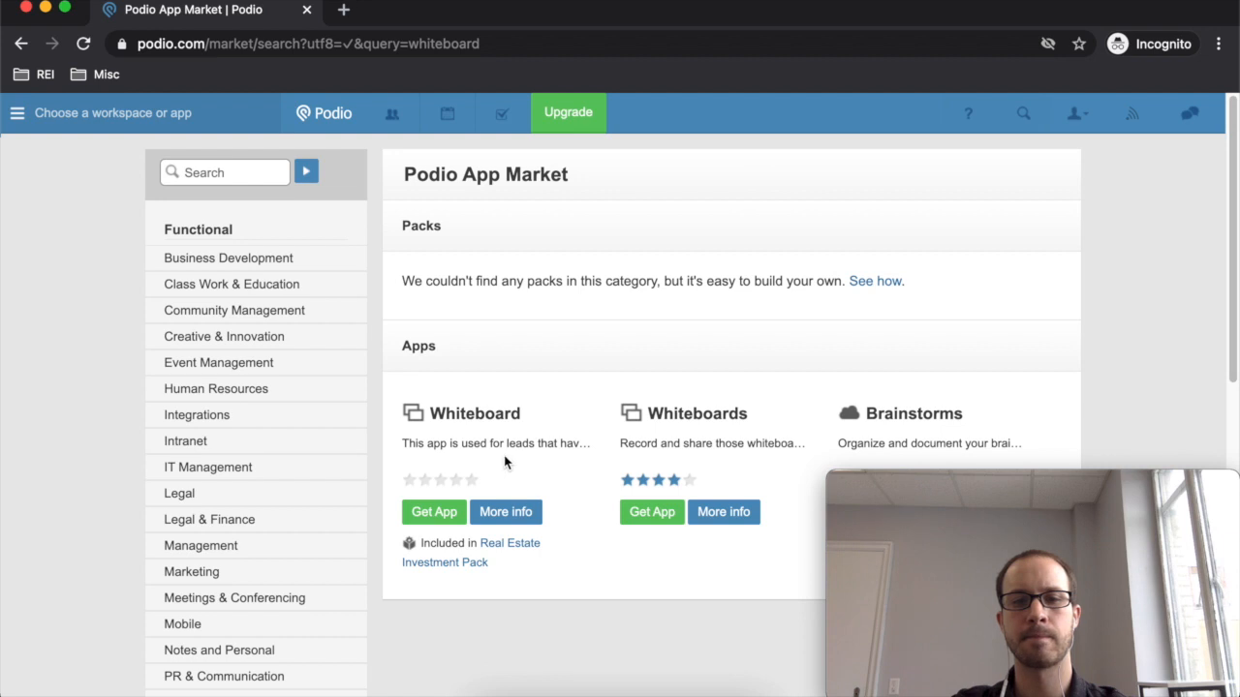
- Get Whiteboard alone, without companion apps, into I buy houses and open it
left_click(432, 513)
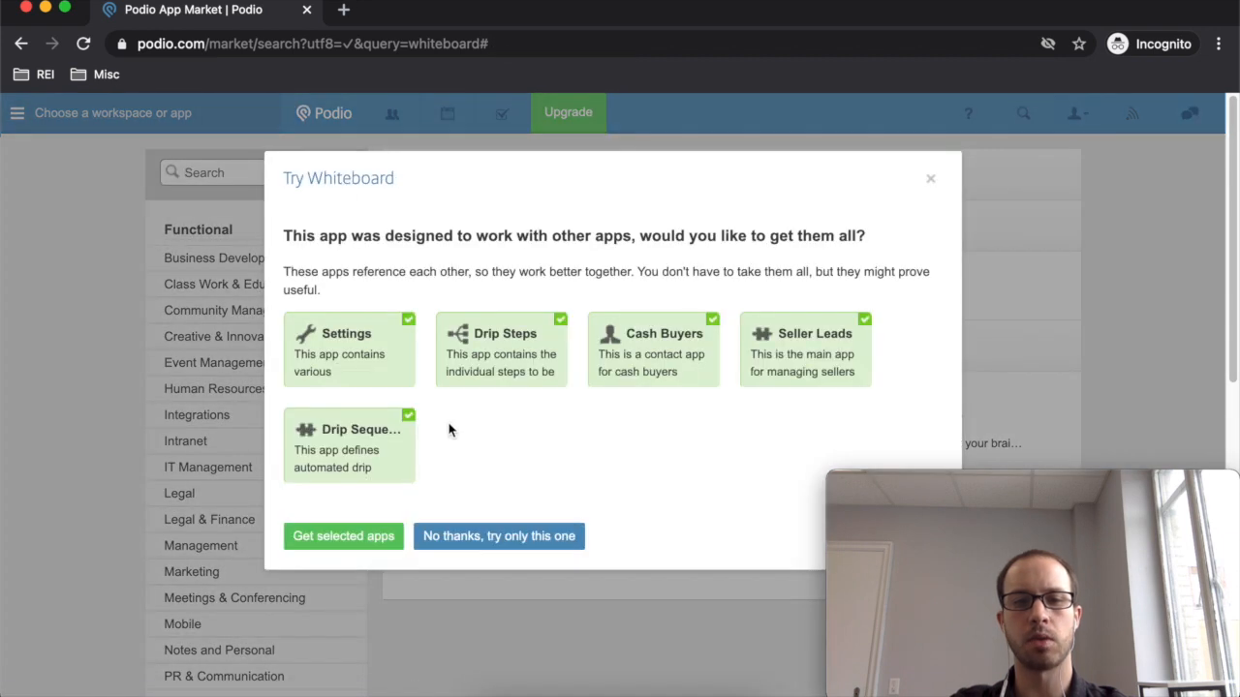
left_click(516, 547)
left_click(318, 314)
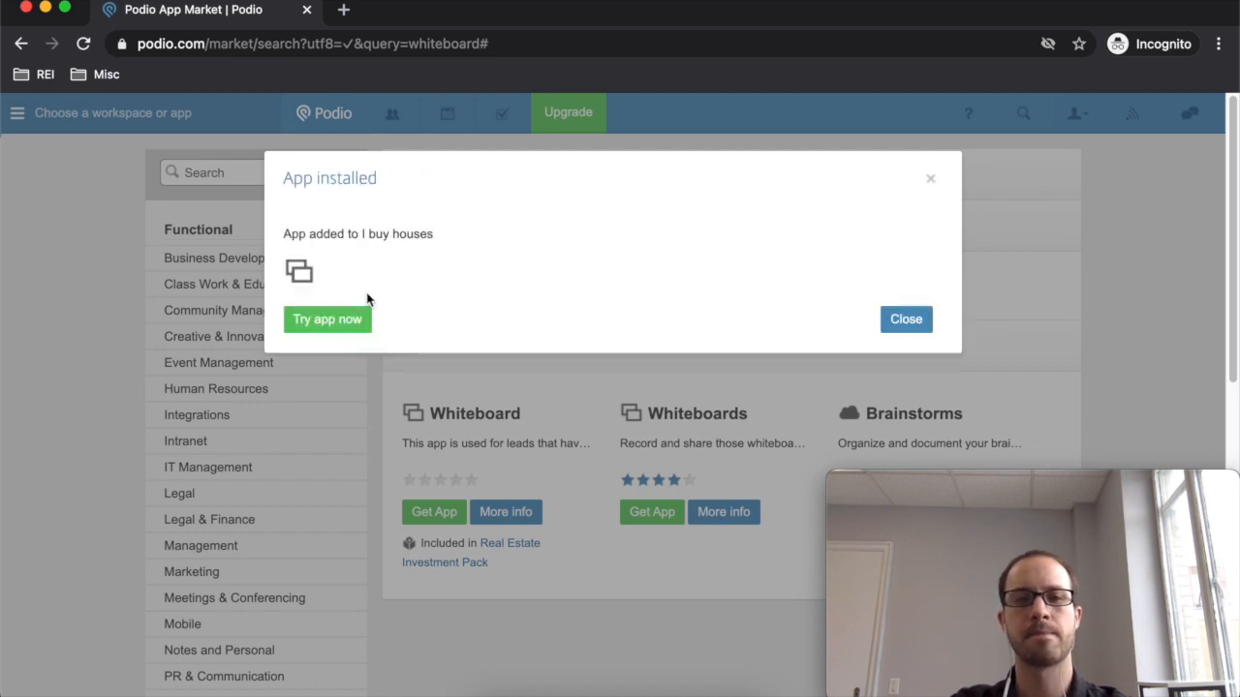
left_click(355, 322)
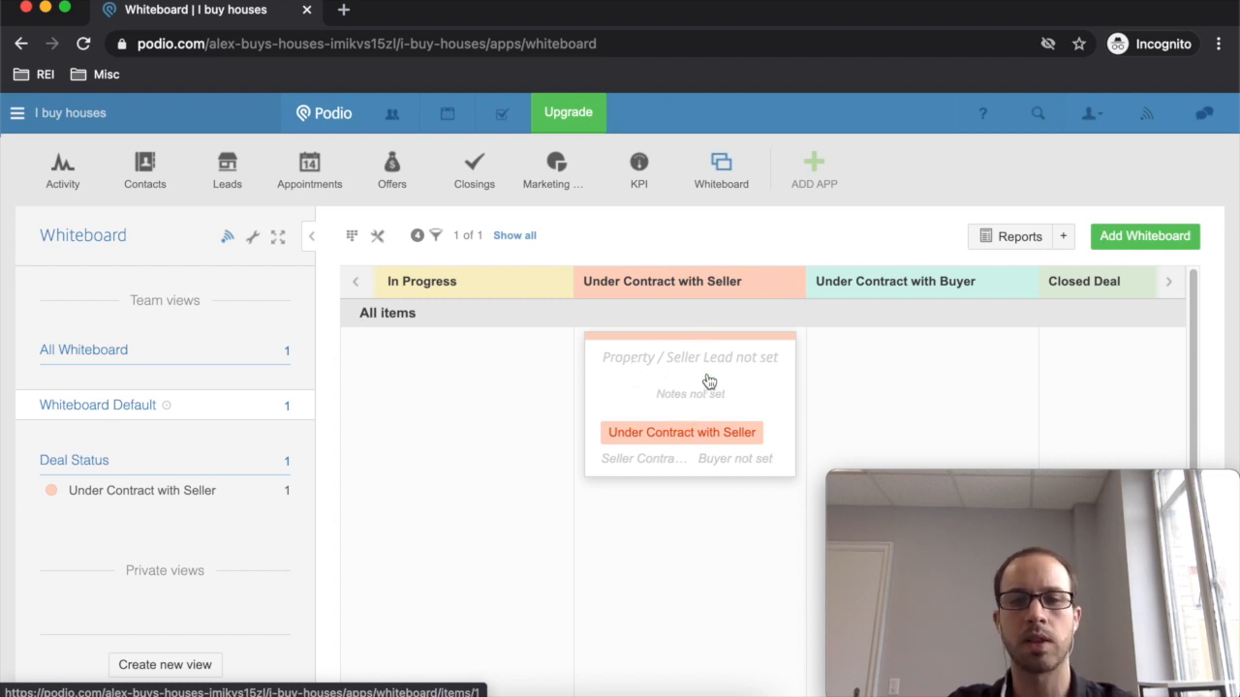
- Start a new Marketing Campaigns item titled 'Cold Calling'
left_click(584, 171)
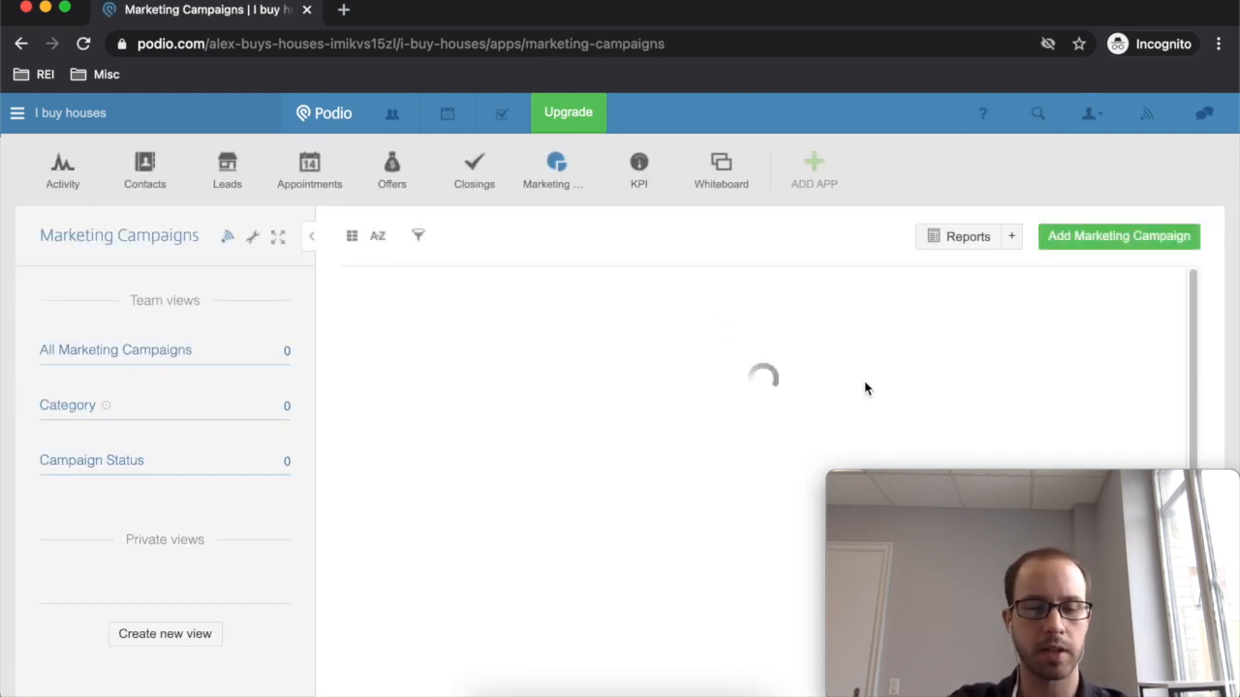
left_click(1120, 251)
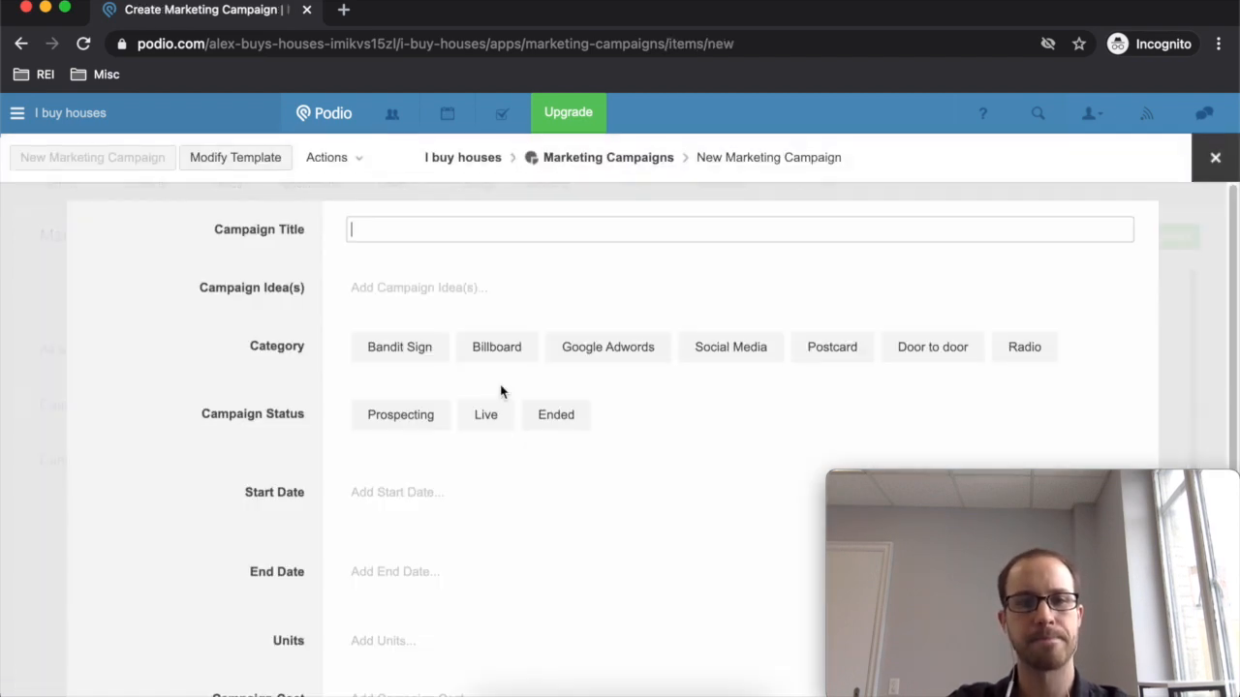
type("C")
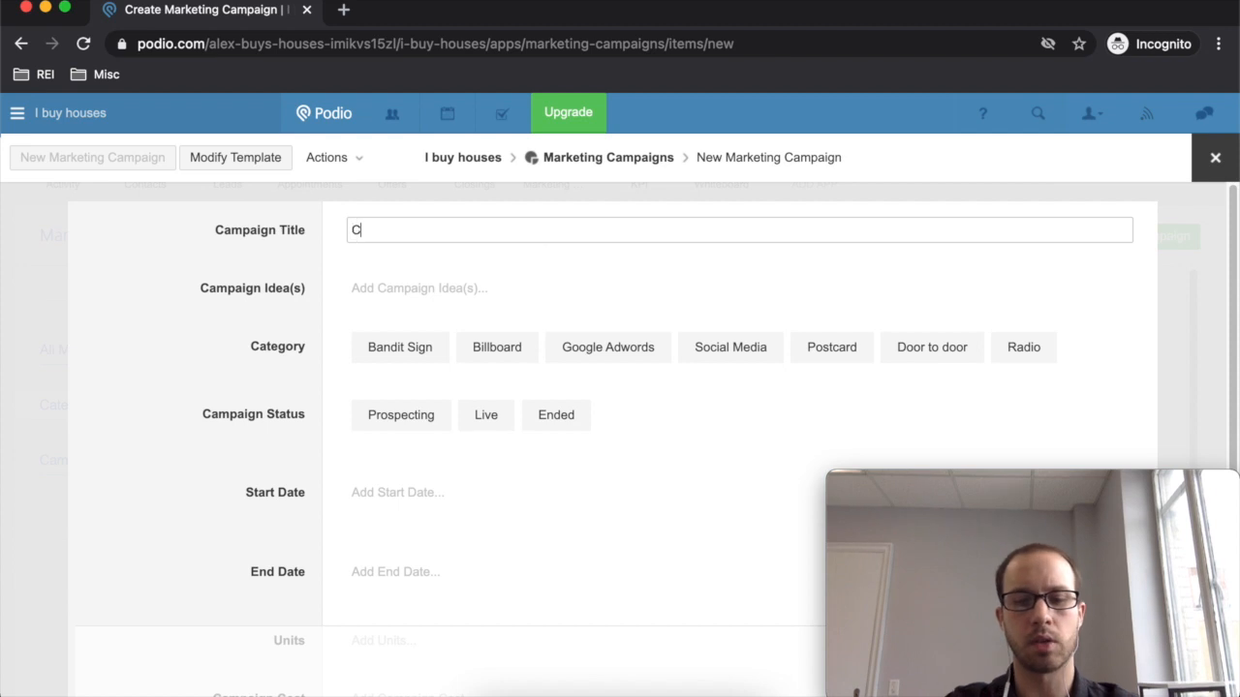
type("old Calling")
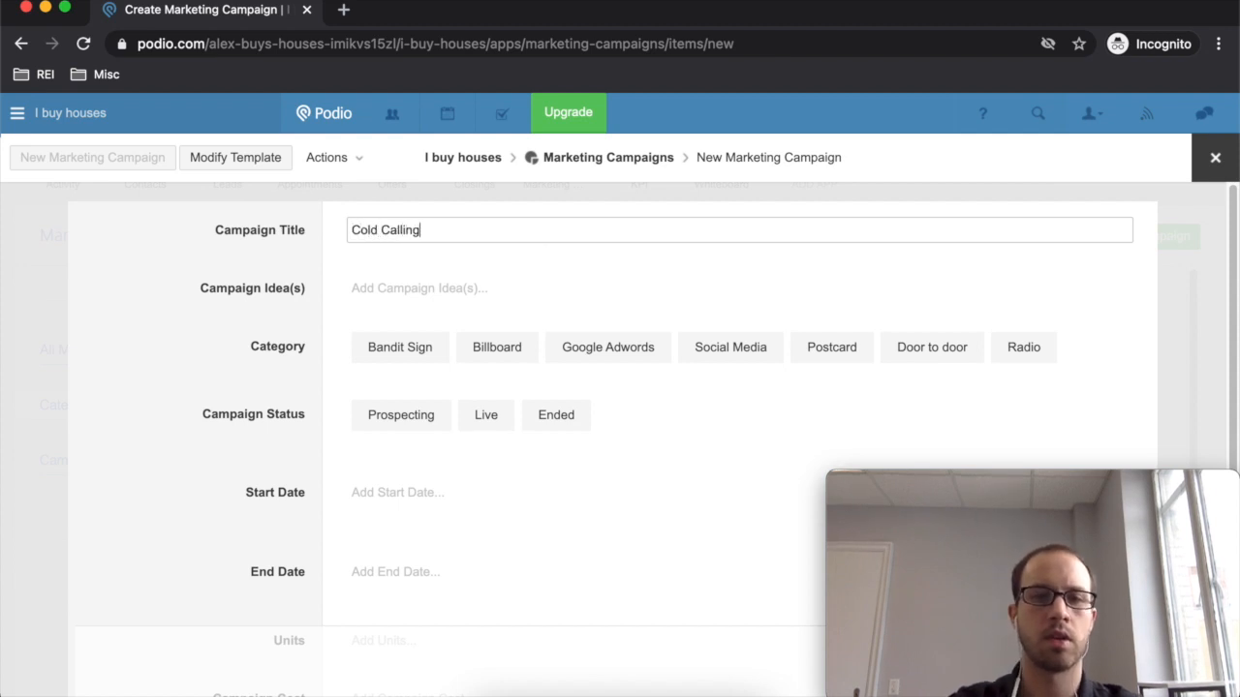
- List the campaign ideas: Hit High Equity 1/25/21-1/31/21, Vacants, Etc
left_click(588, 289)
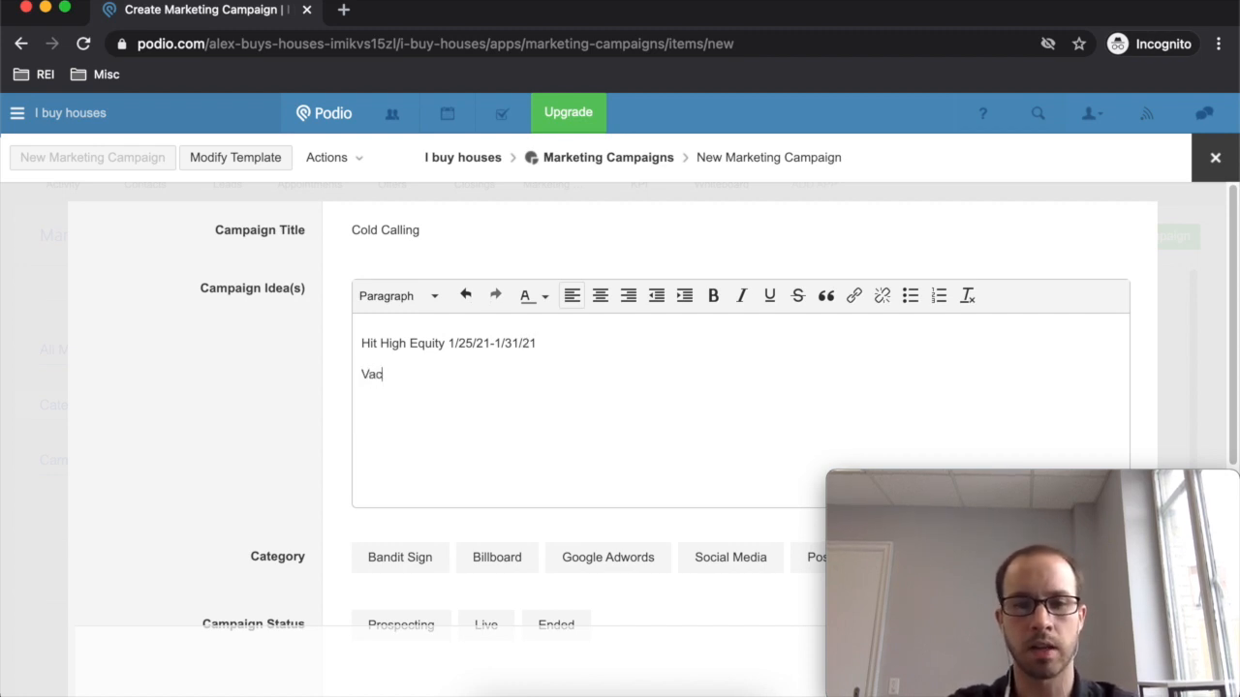
type("ants")
key("Return")
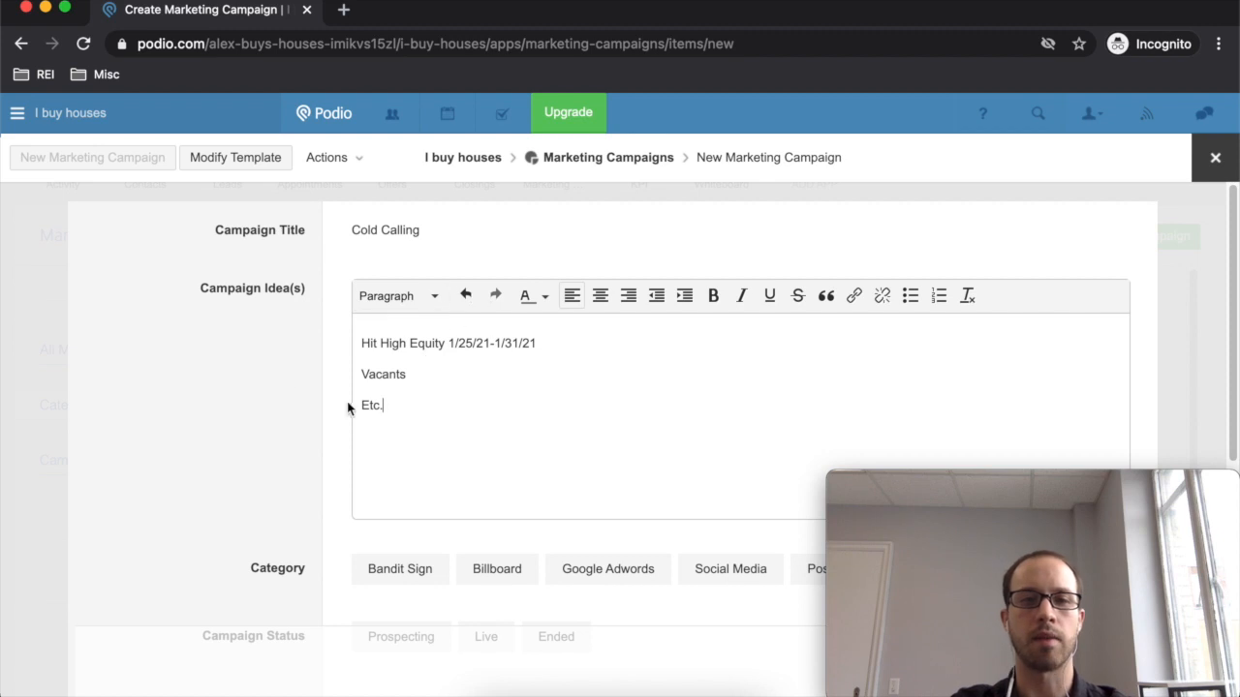
left_click(388, 257)
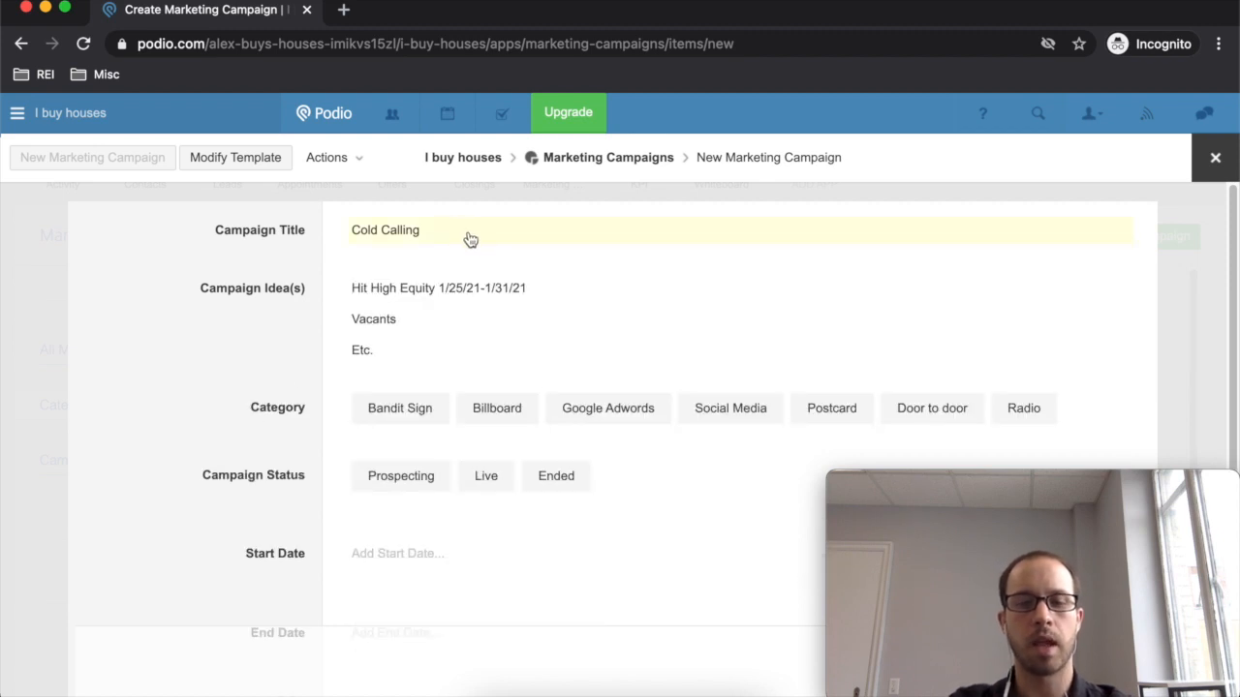
scroll(465, 291, "down", 3)
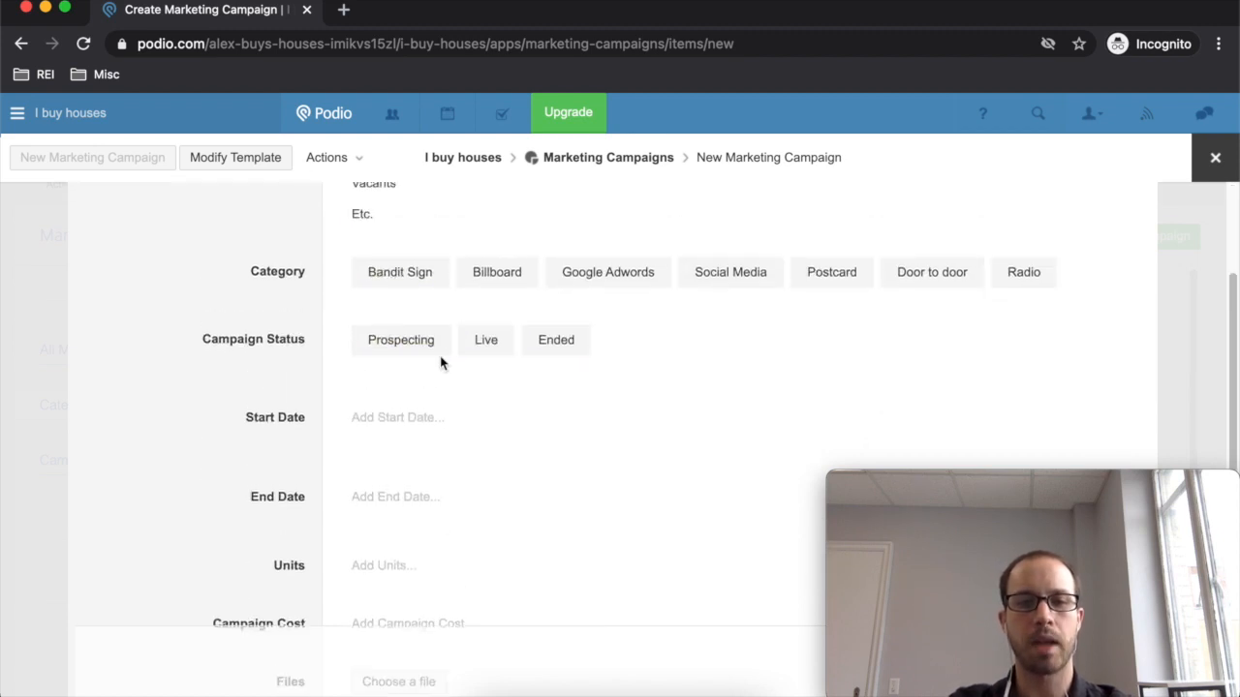
scroll(437, 359, "up", 3)
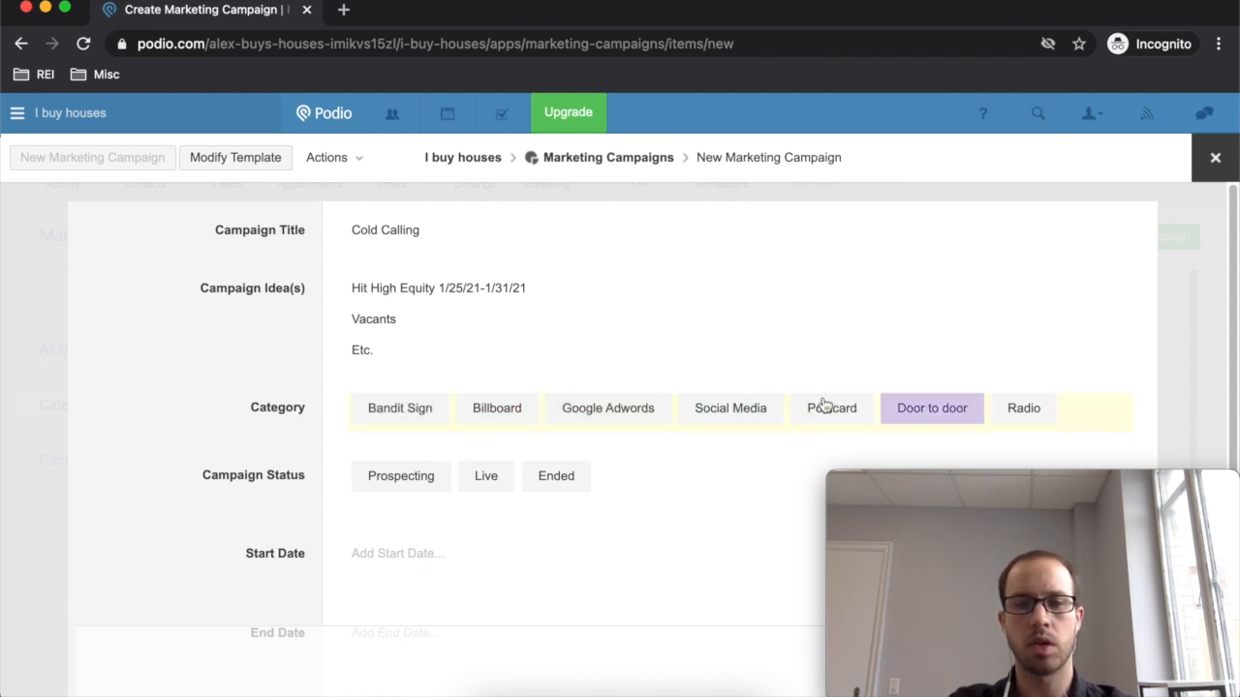
left_click(269, 166)
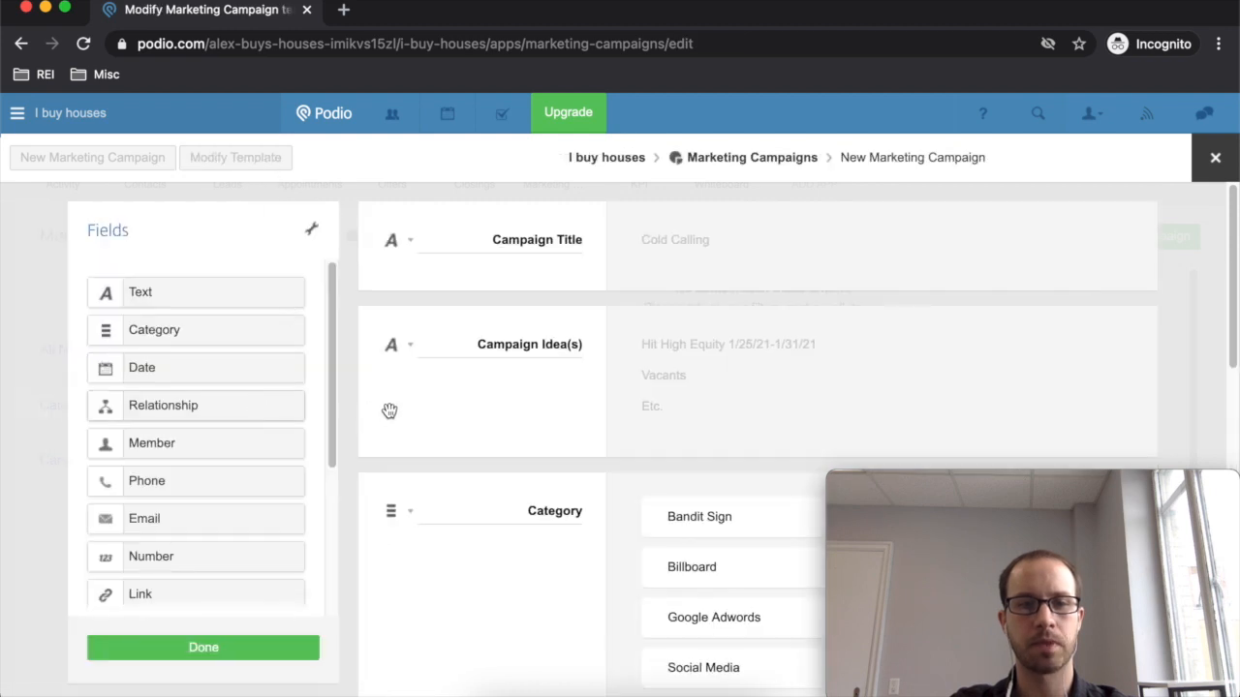
- Rename the Category field's Billboard option to 'Cold Calling' and save the template
scroll(629, 385, "down", 3)
scroll(629, 384, "down", 2)
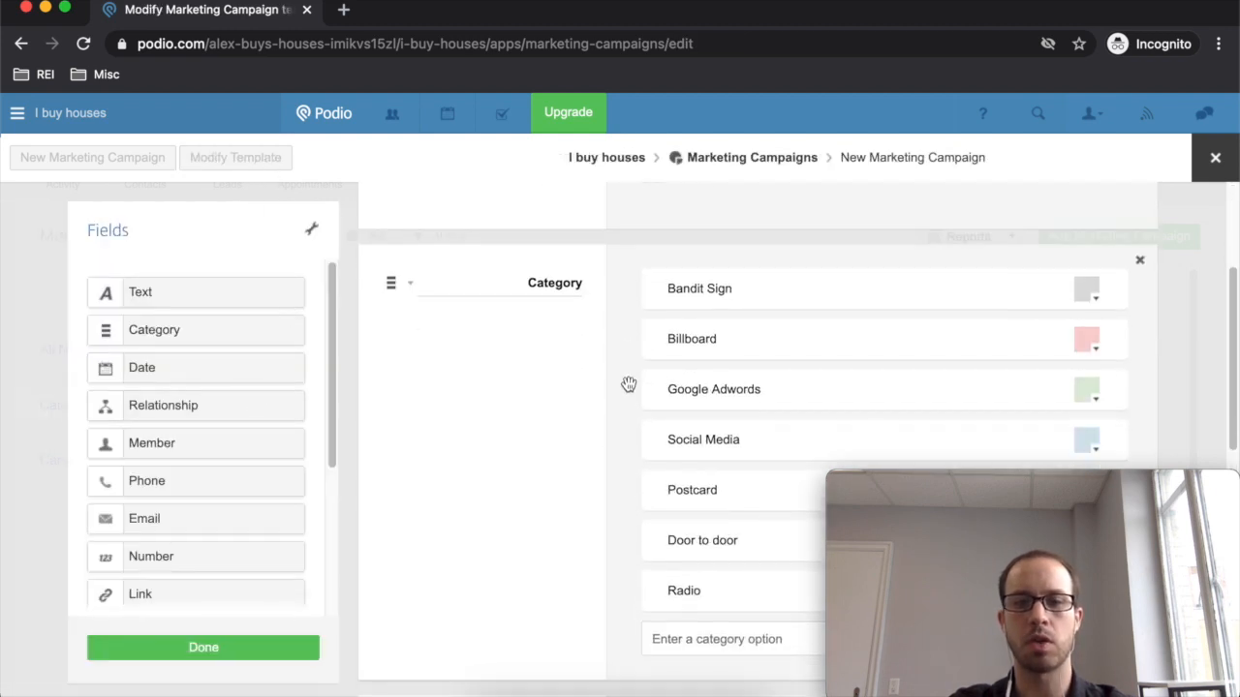
left_click_drag(782, 302, 595, 285)
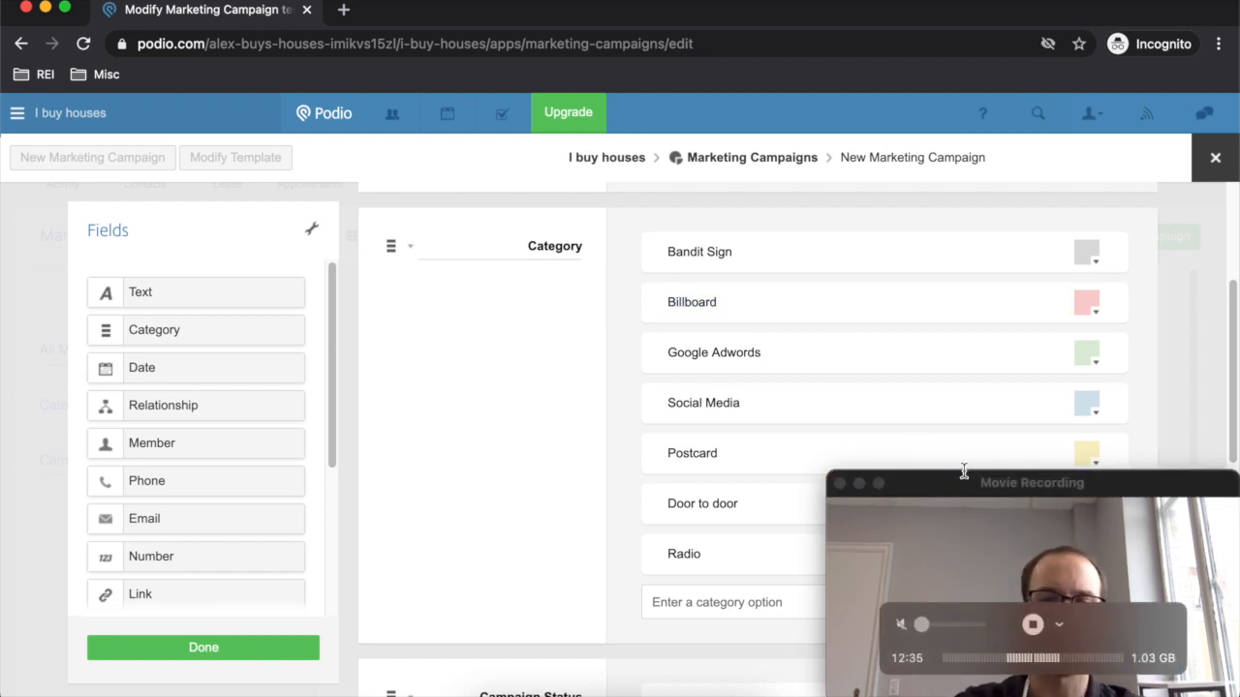
double_click(698, 299)
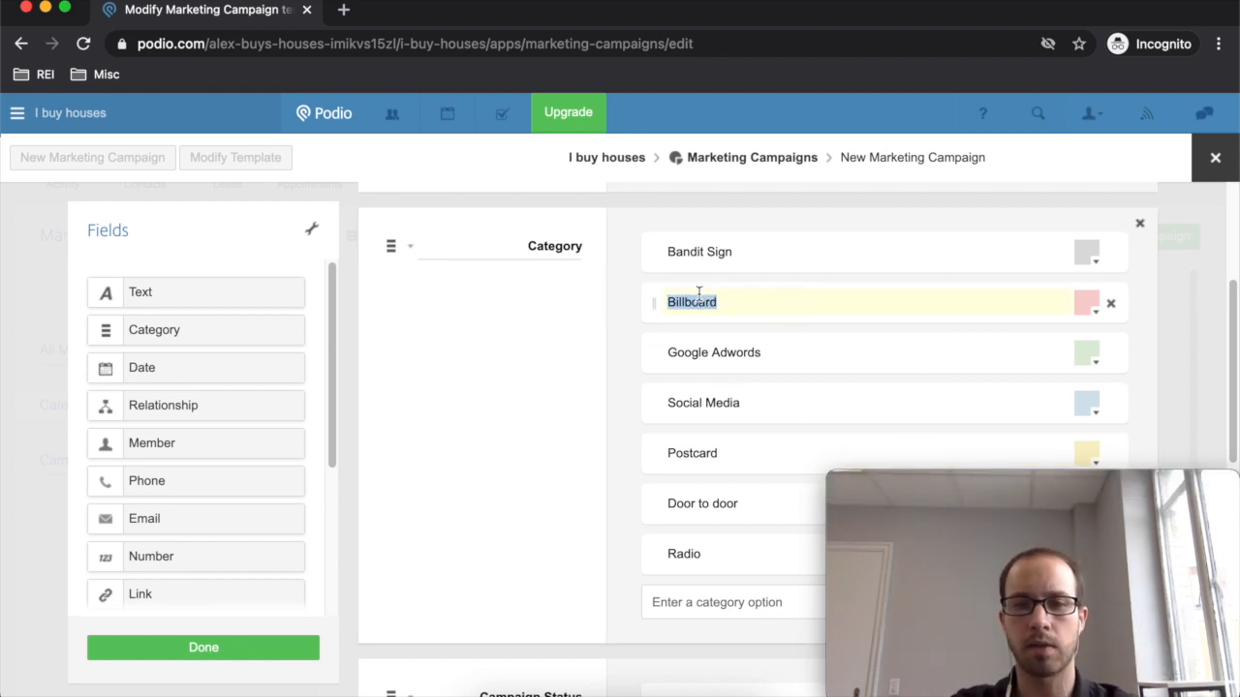
key("BackSpace")
type("M")
key("BackSpace")
type("Cold Calling")
key("Return")
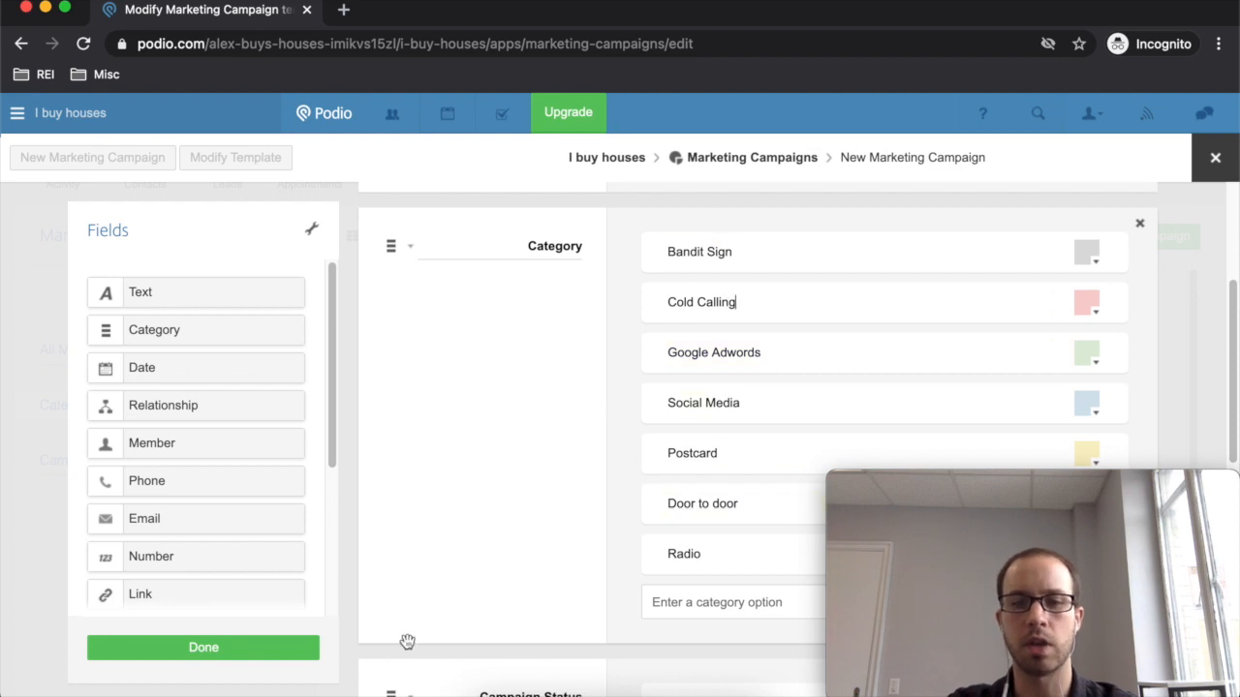
left_click(315, 646)
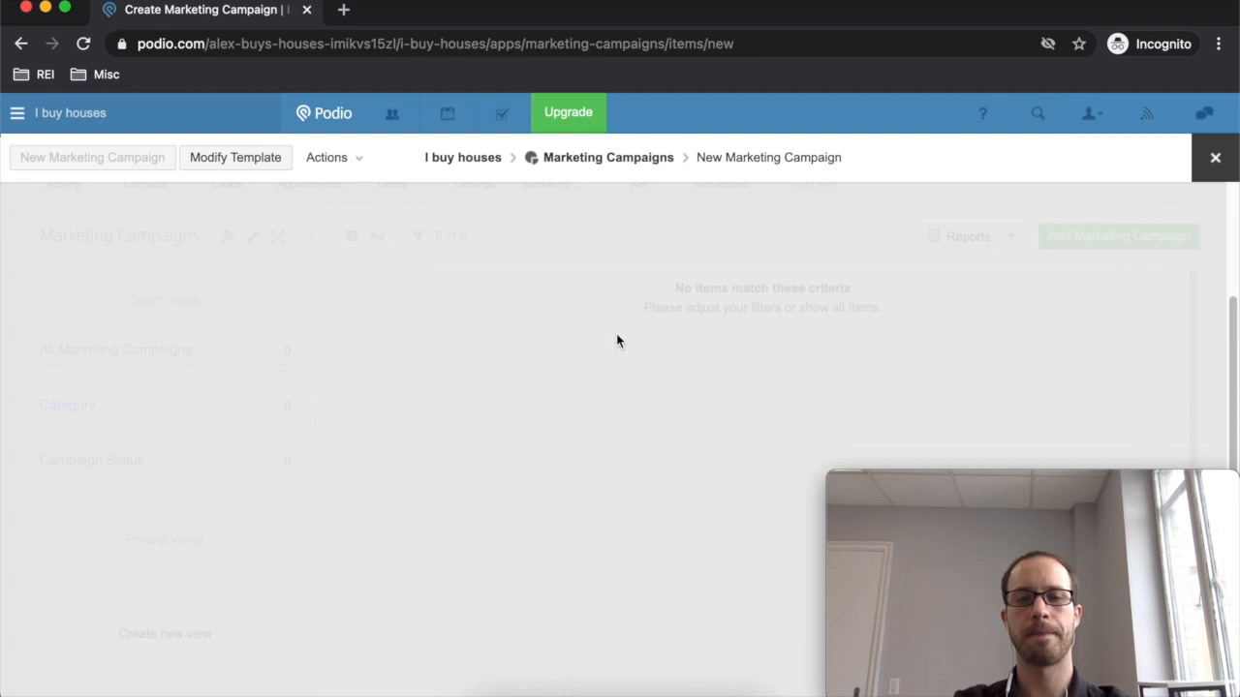
- Set the campaign category to Cold Calling and its status to Live
scroll(642, 357, "up", 5)
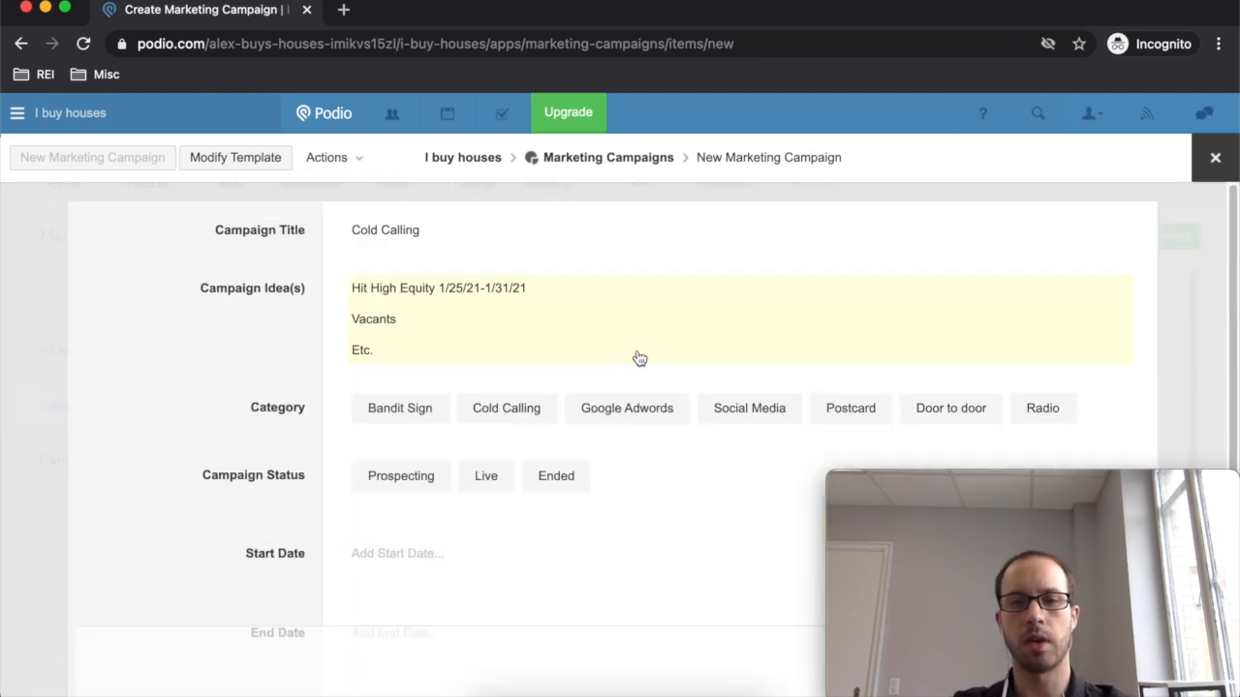
left_click(510, 429)
scroll(408, 332, "down", 3)
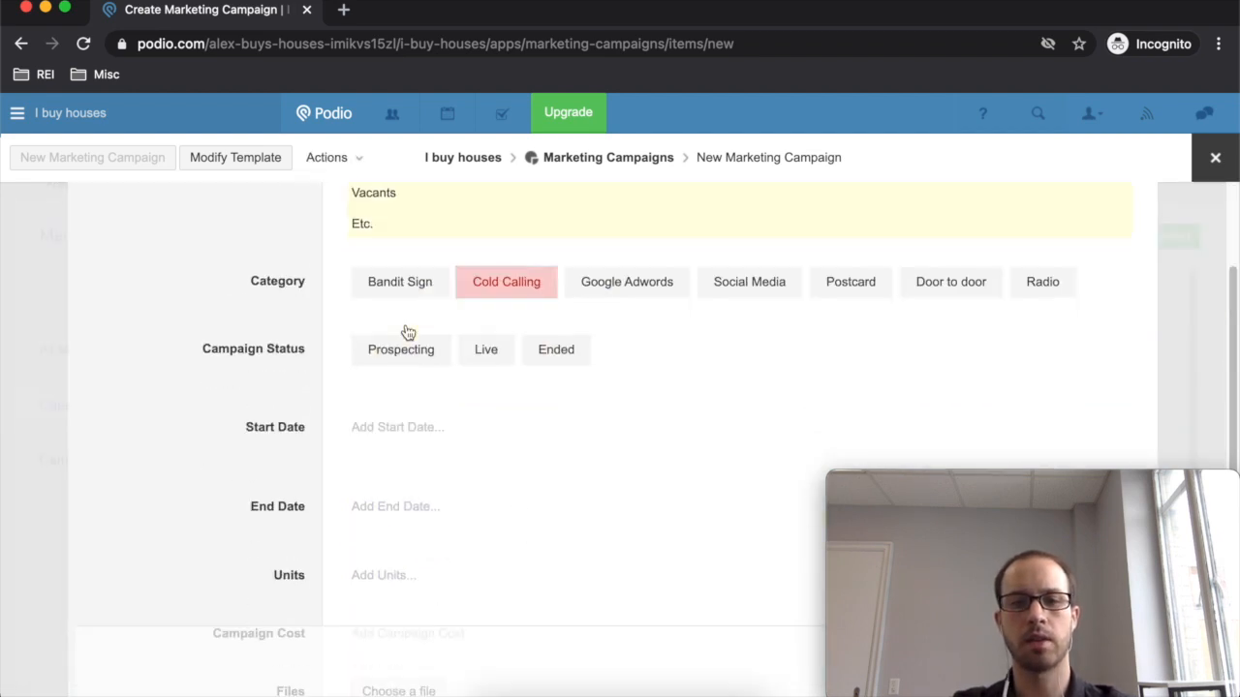
left_click(472, 361)
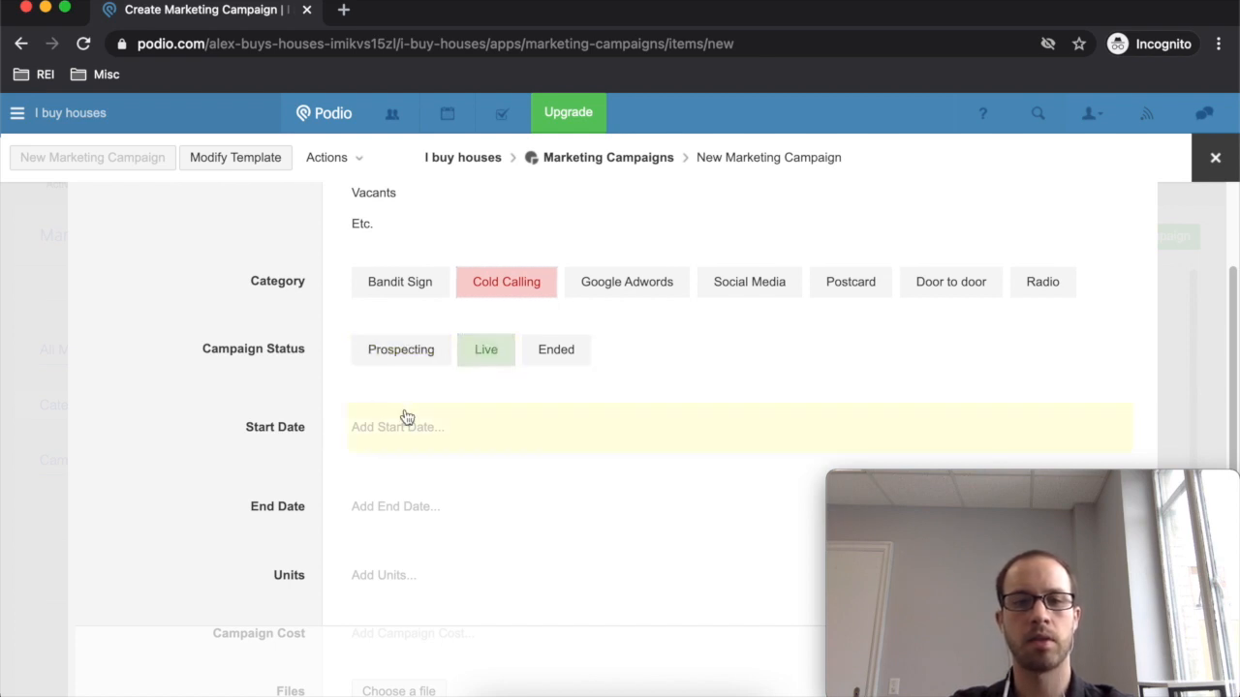
- Set the campaign dates from January 25 to January 31, 2021
scroll(416, 388, "down", 1)
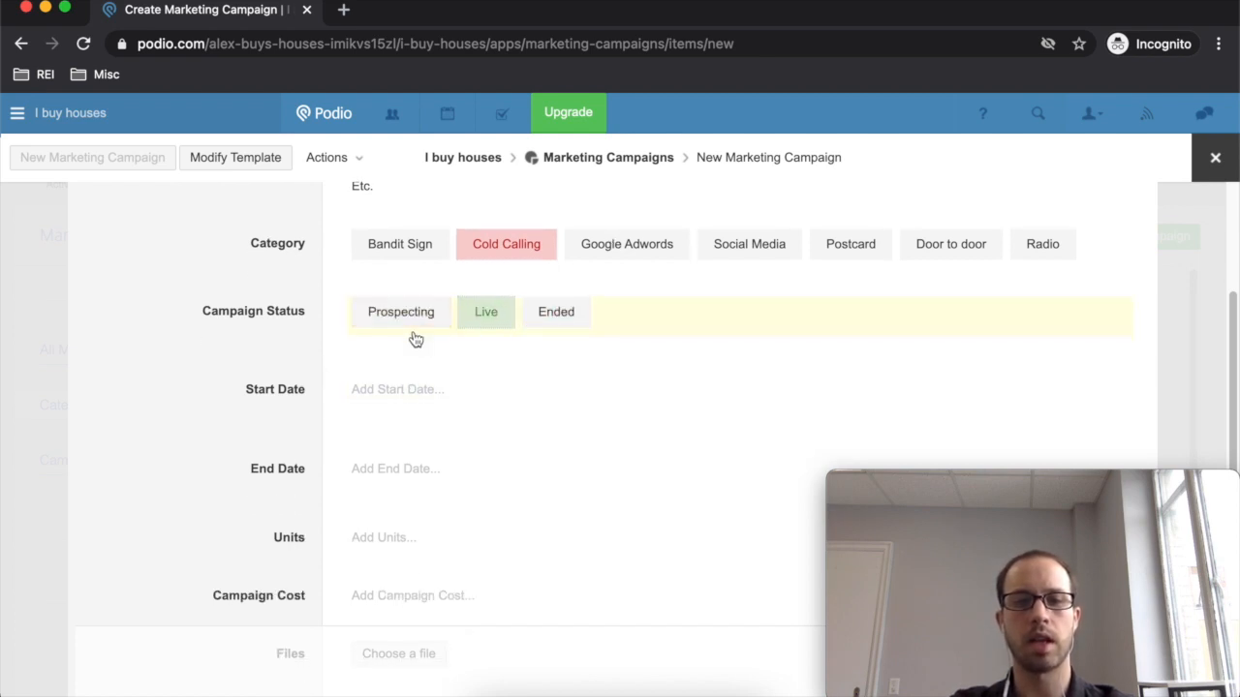
left_click(413, 395)
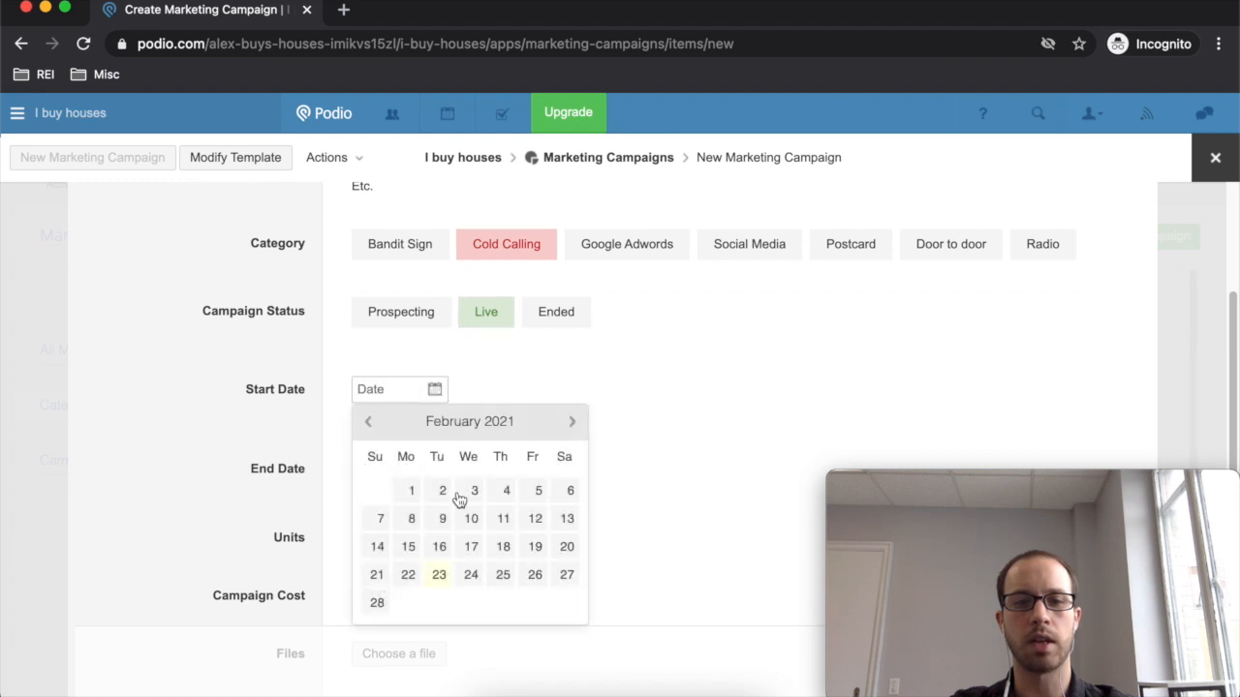
left_click(370, 423)
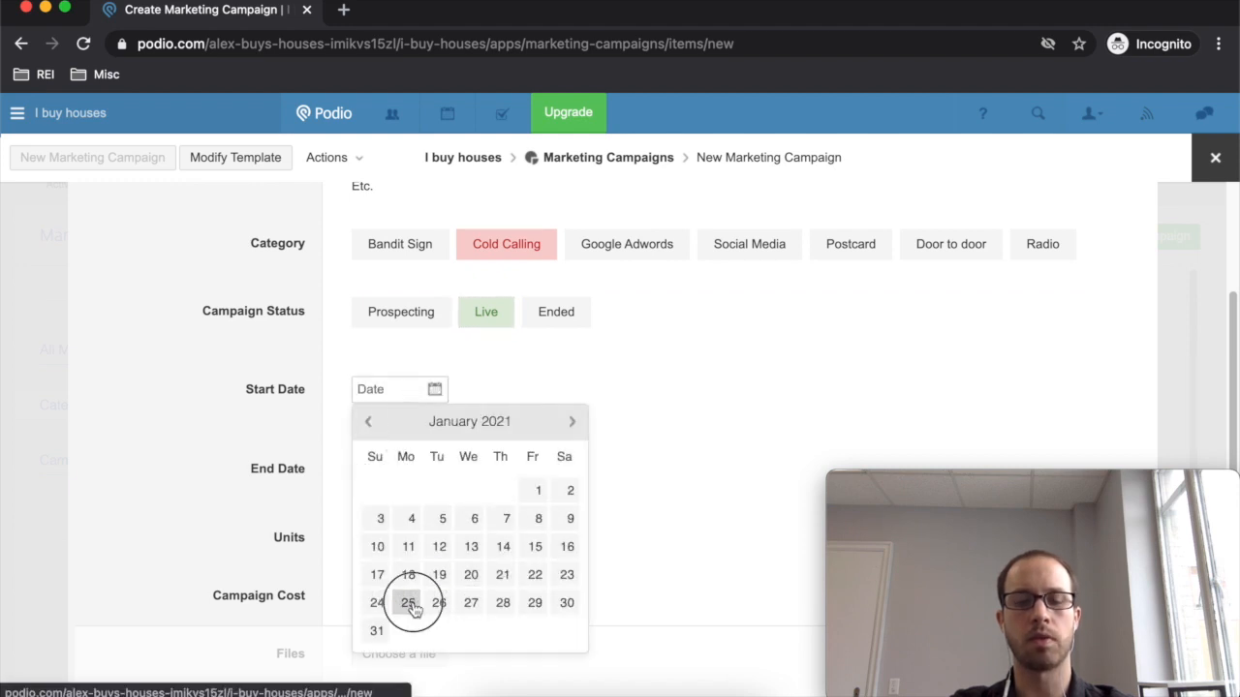
left_click(408, 602)
left_click(423, 474)
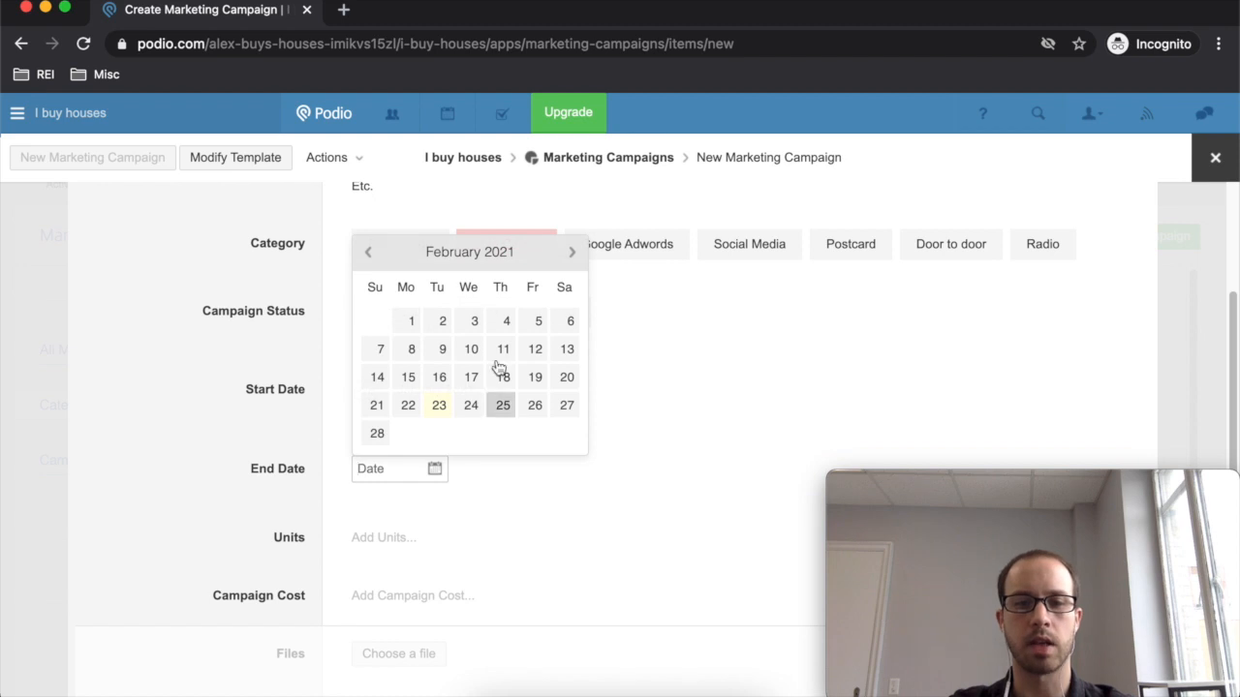
left_click(366, 252)
left_click(383, 462)
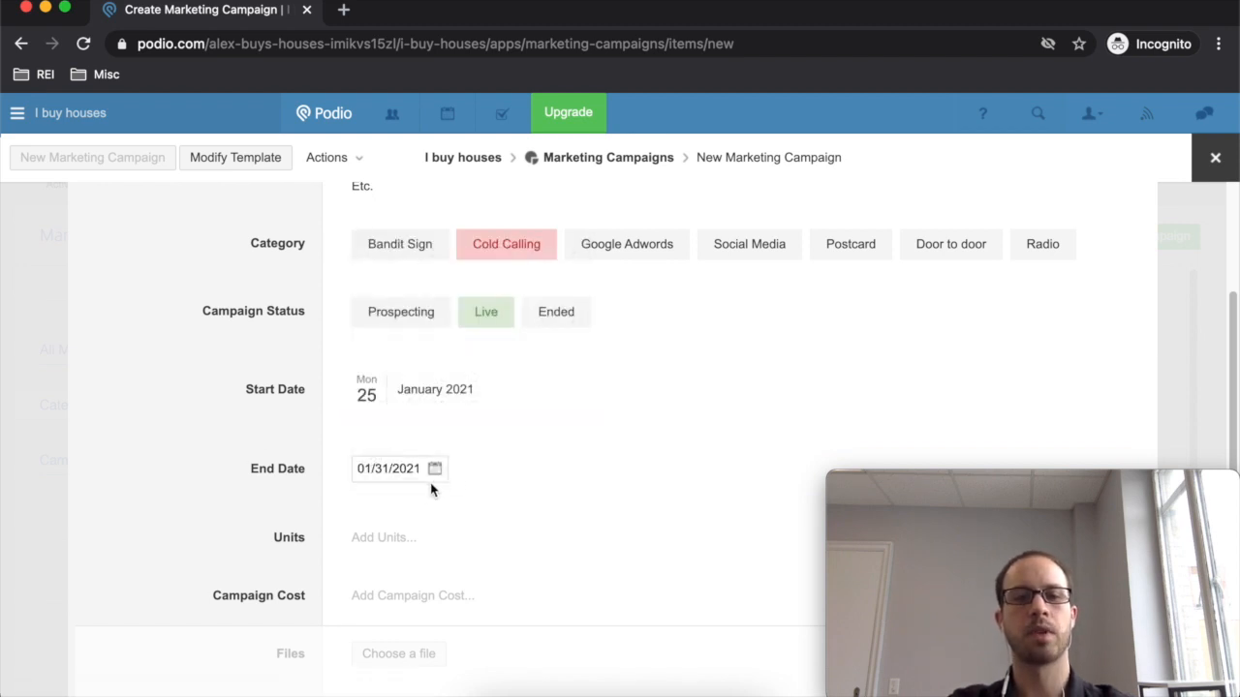
left_click(245, 436)
- Enter 1,000 in the Units field
left_click(413, 538)
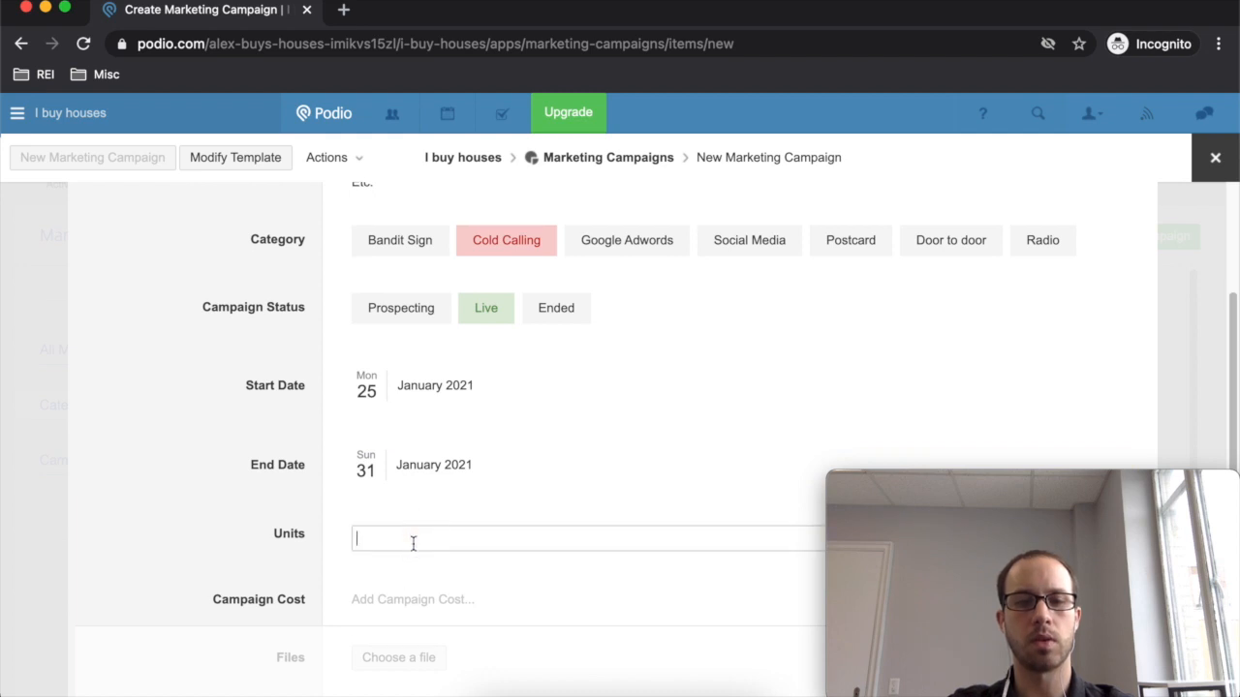
scroll(407, 518, "down", 2)
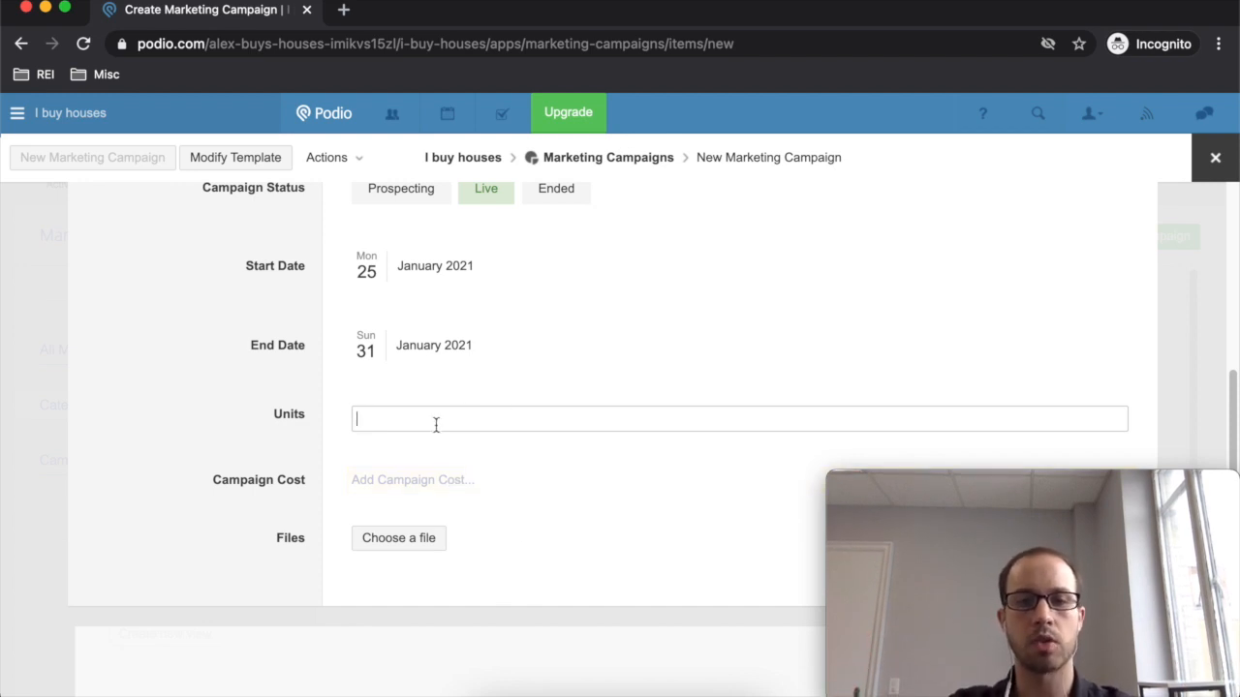
scroll(434, 487, "up", 1)
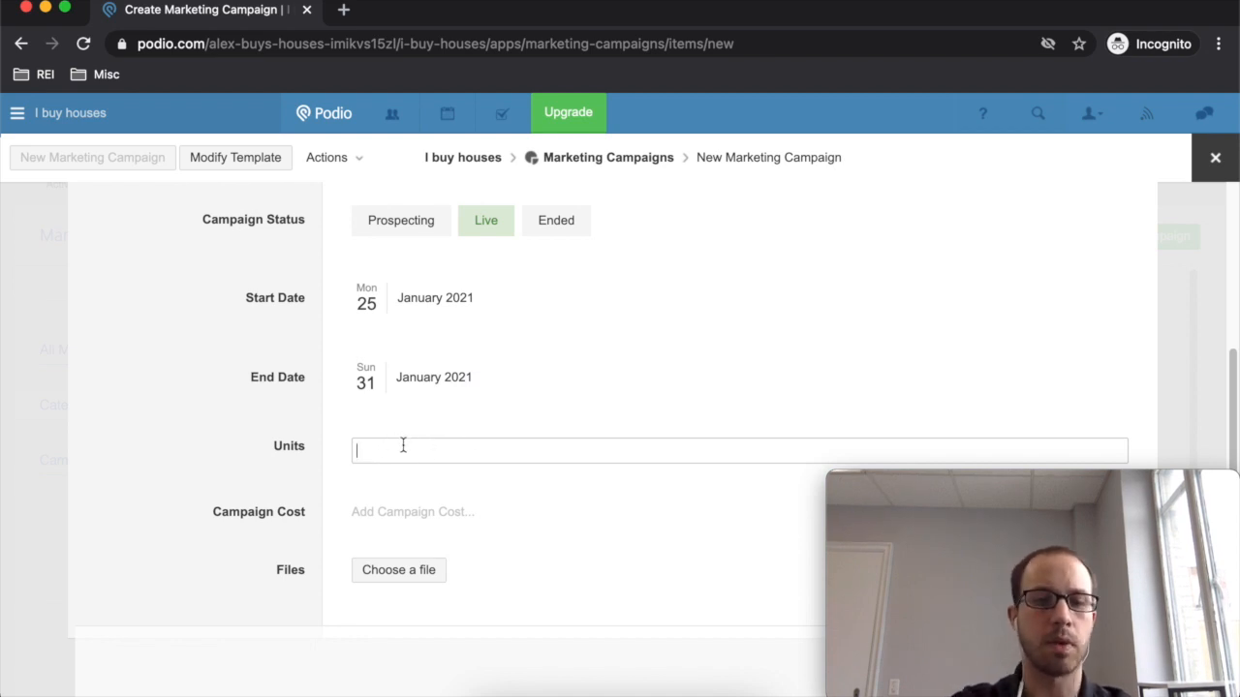
scroll(411, 554, "up", 3)
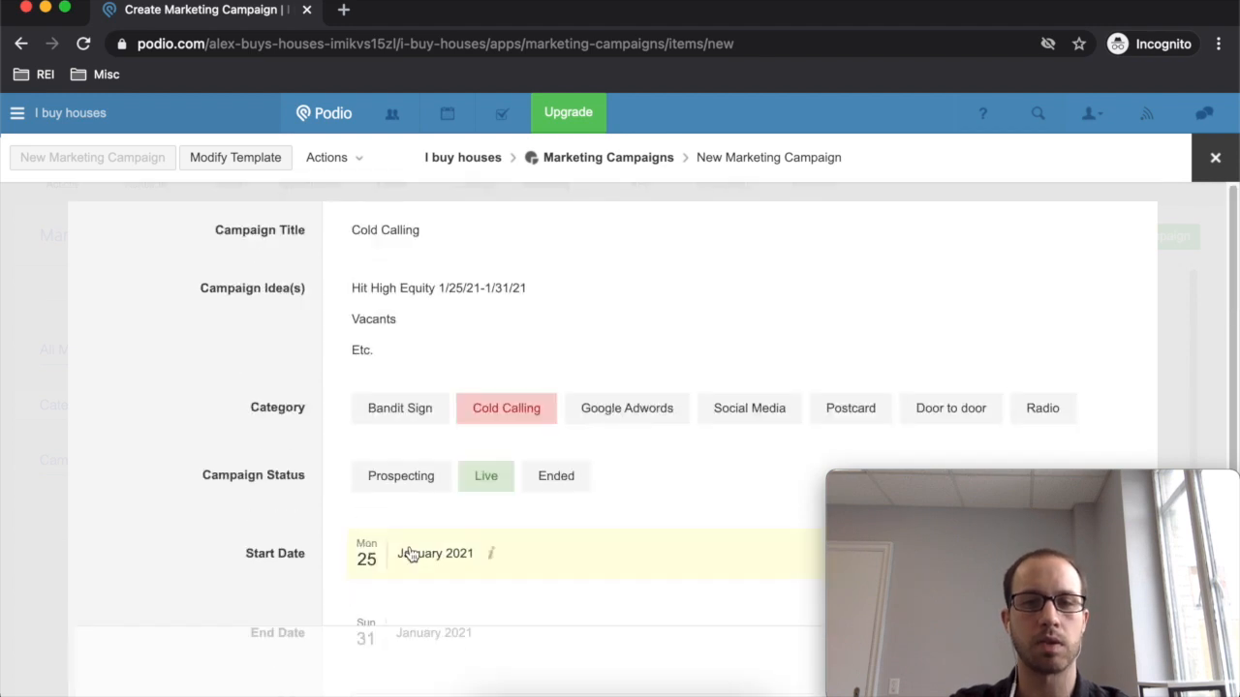
scroll(456, 548, "down", 3)
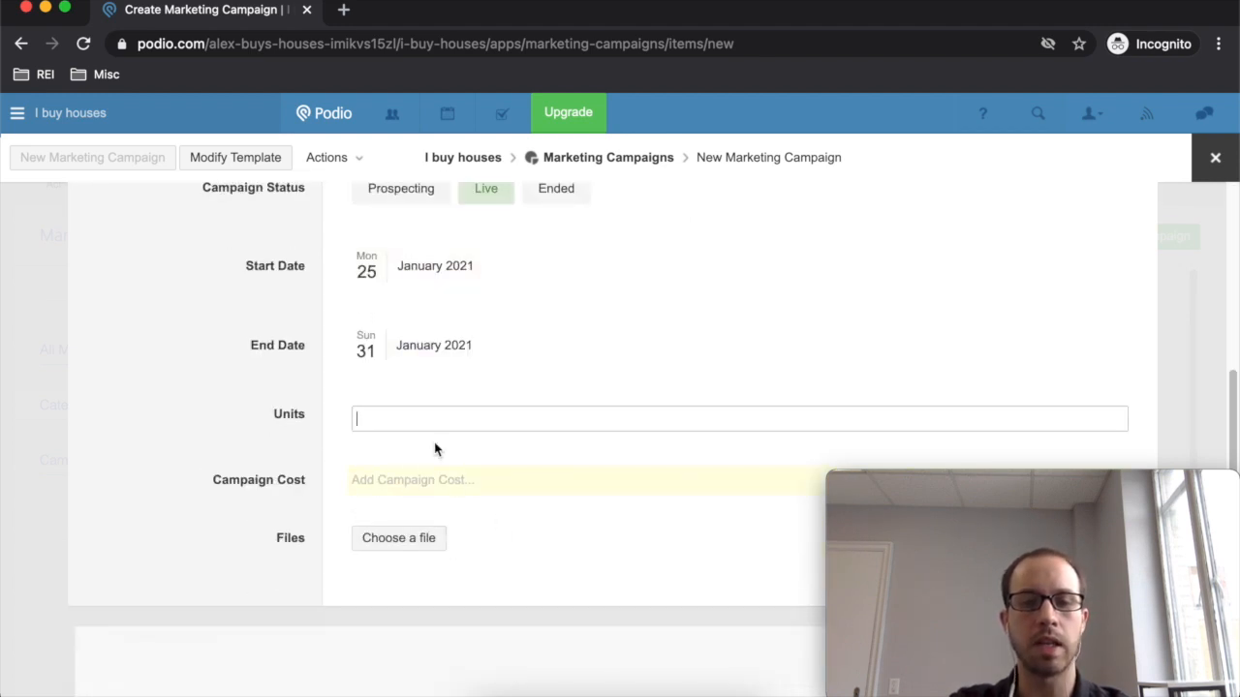
scroll(373, 426, "up", 3)
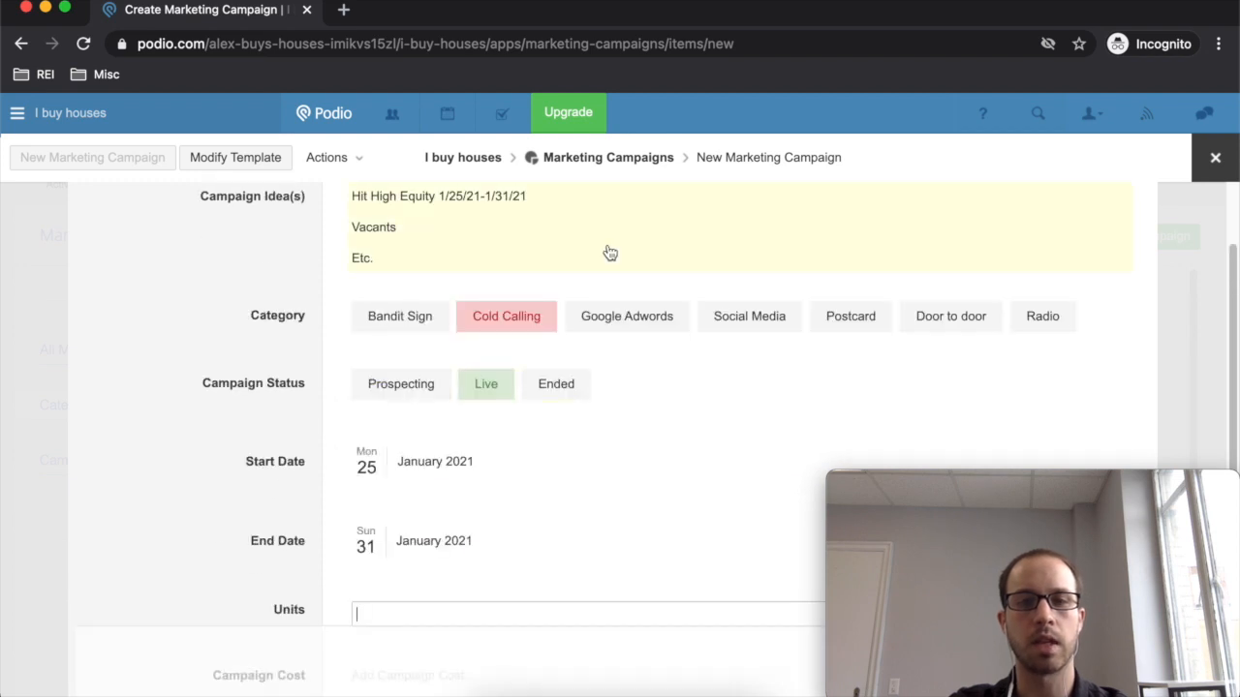
scroll(446, 305, "down", 3)
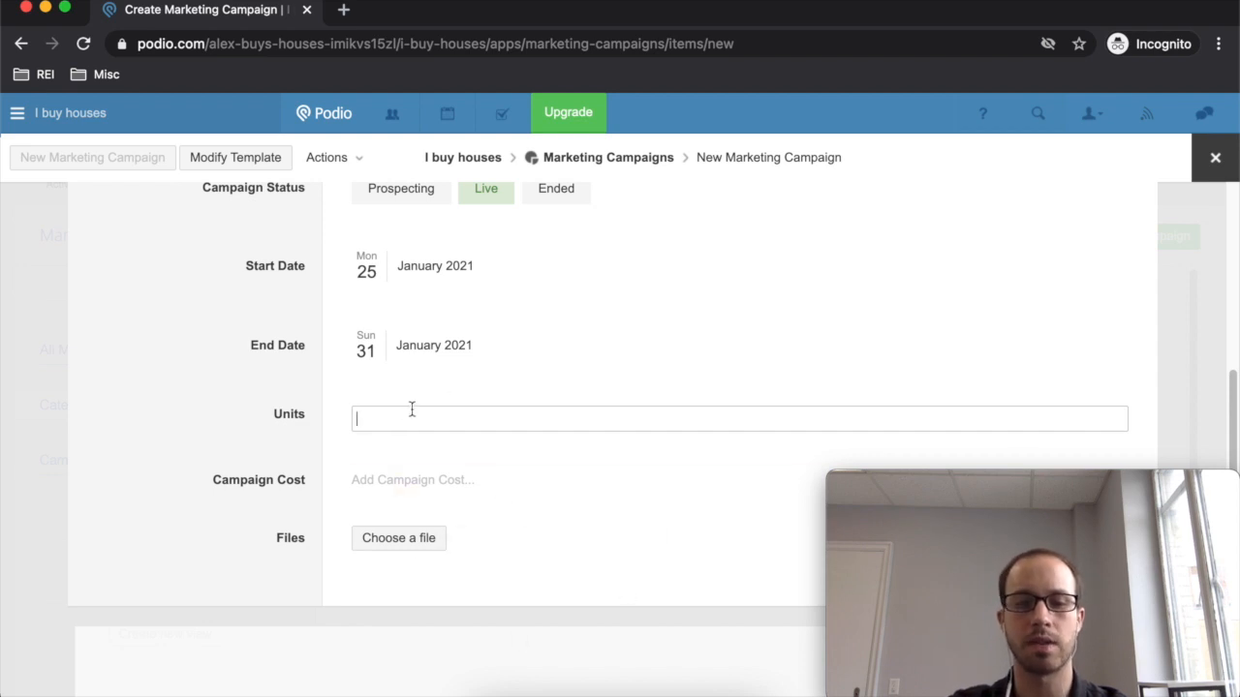
type("000")
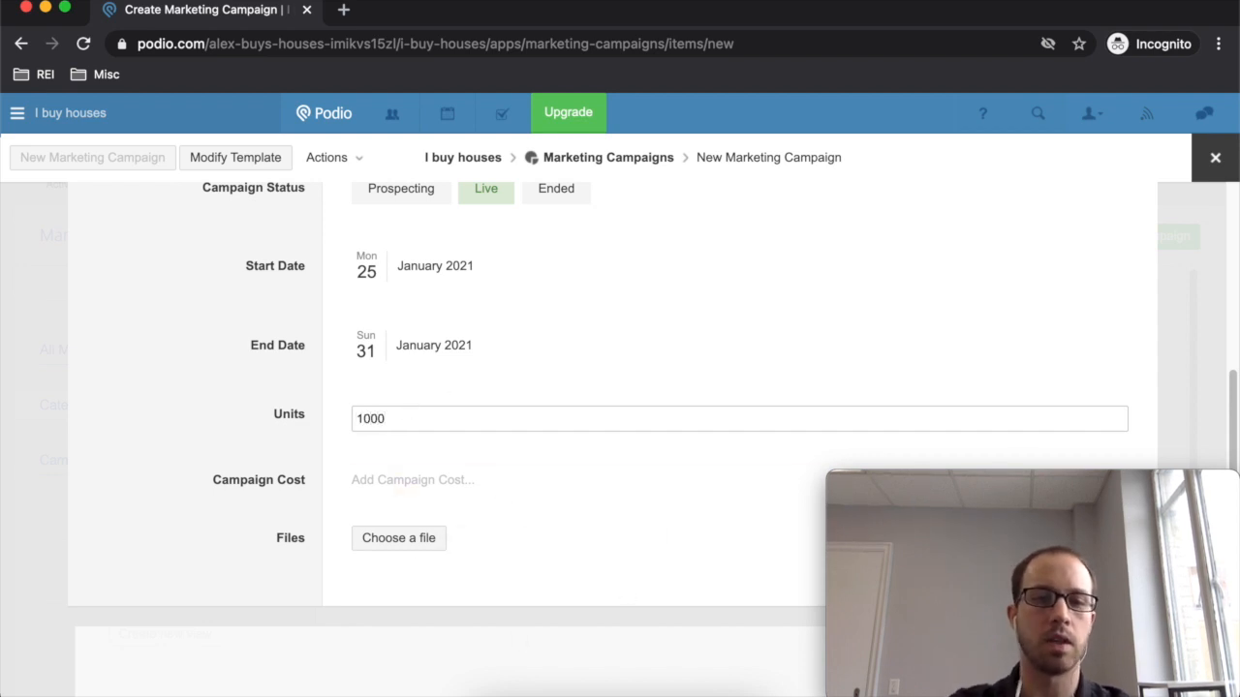
left_click(448, 437)
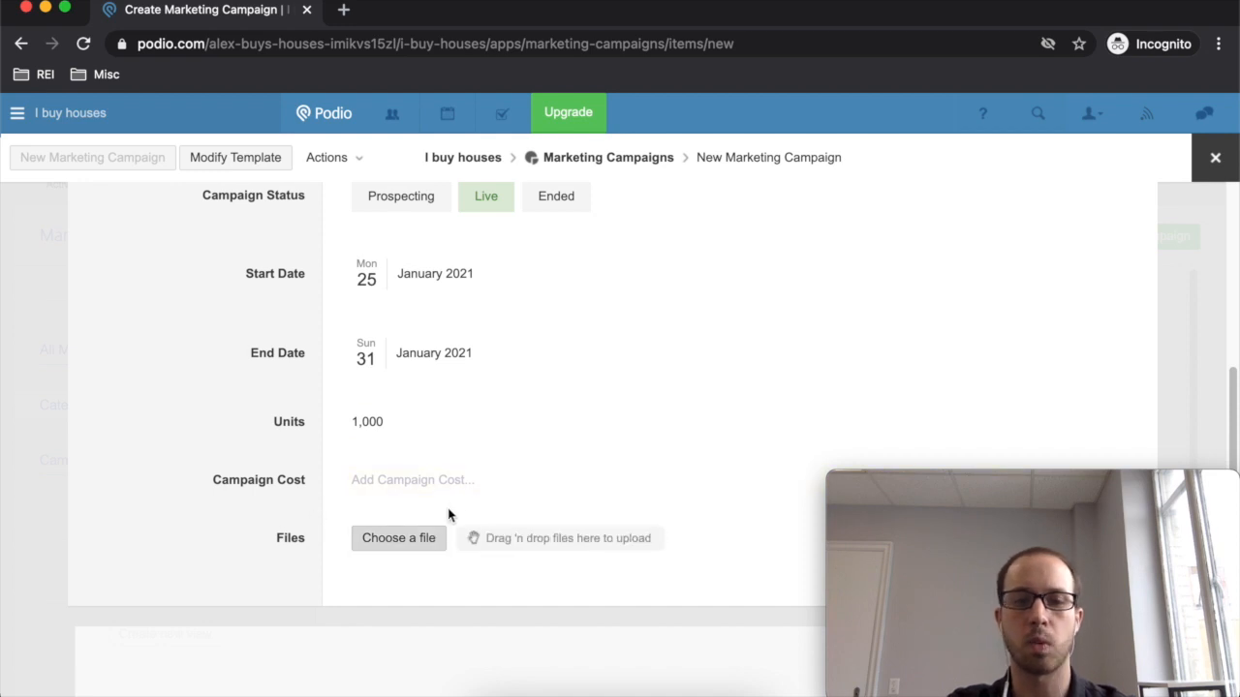
scroll(542, 515, "up", 5)
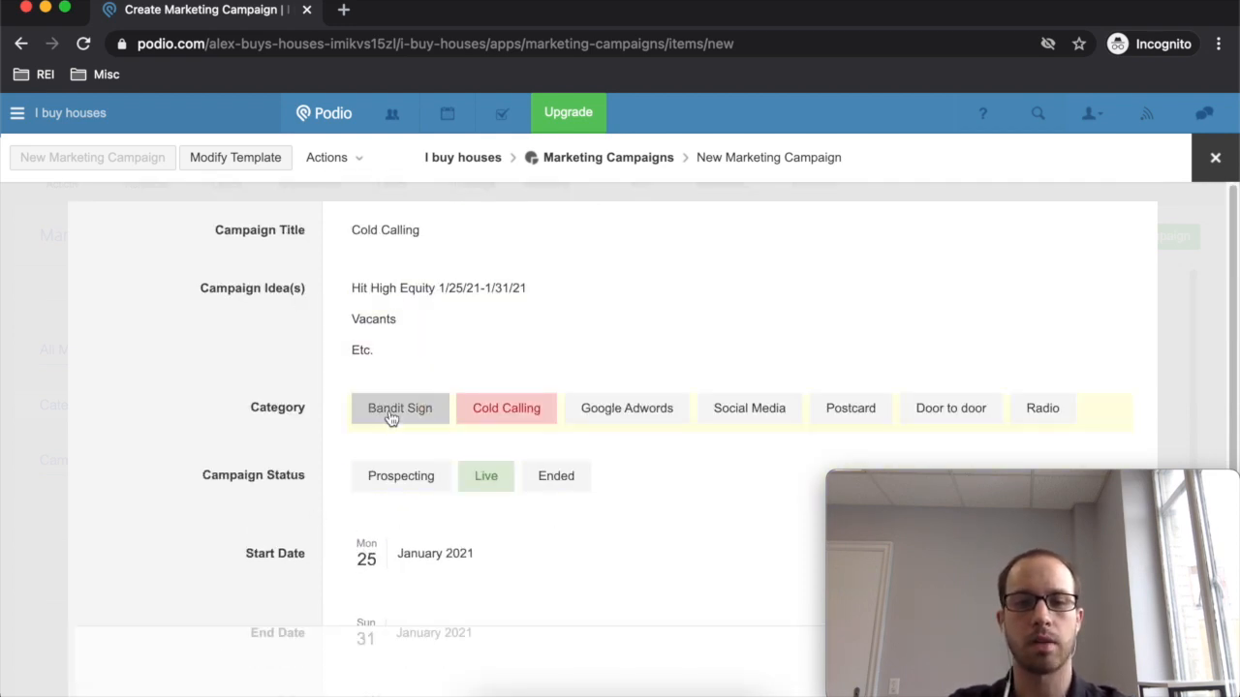
scroll(387, 415, "down", 1)
scroll(437, 243, "up", 1)
scroll(587, 229, "down", 5)
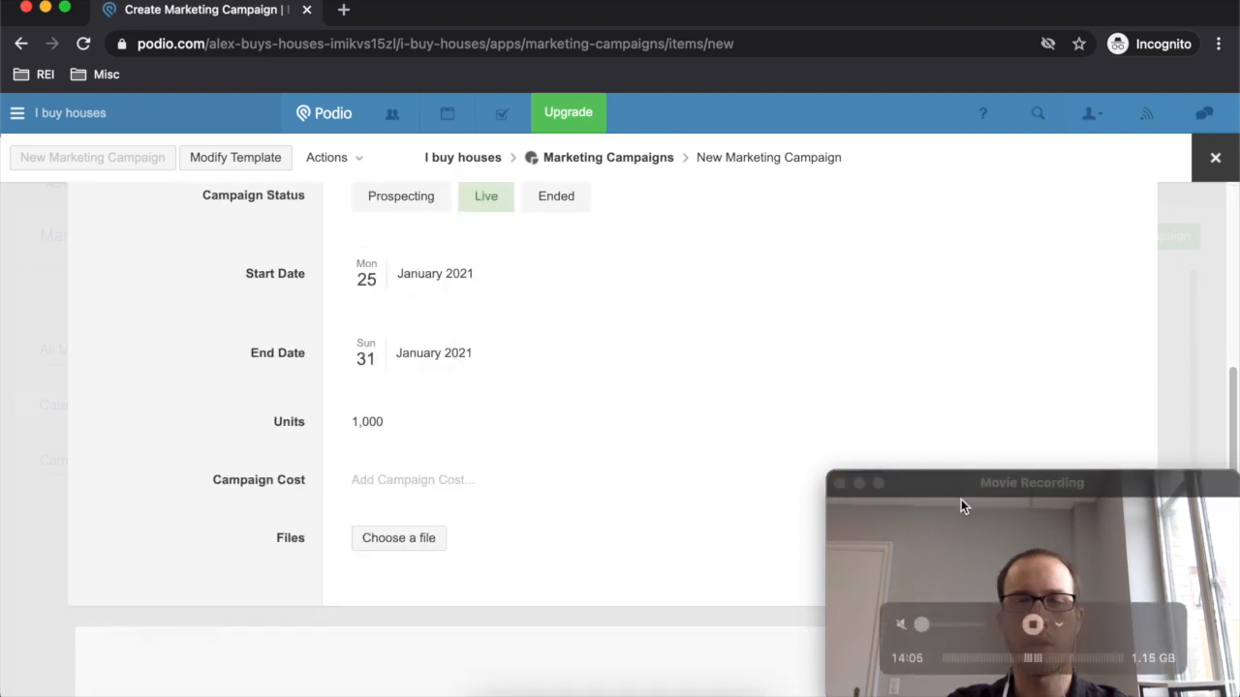
left_click(982, 492)
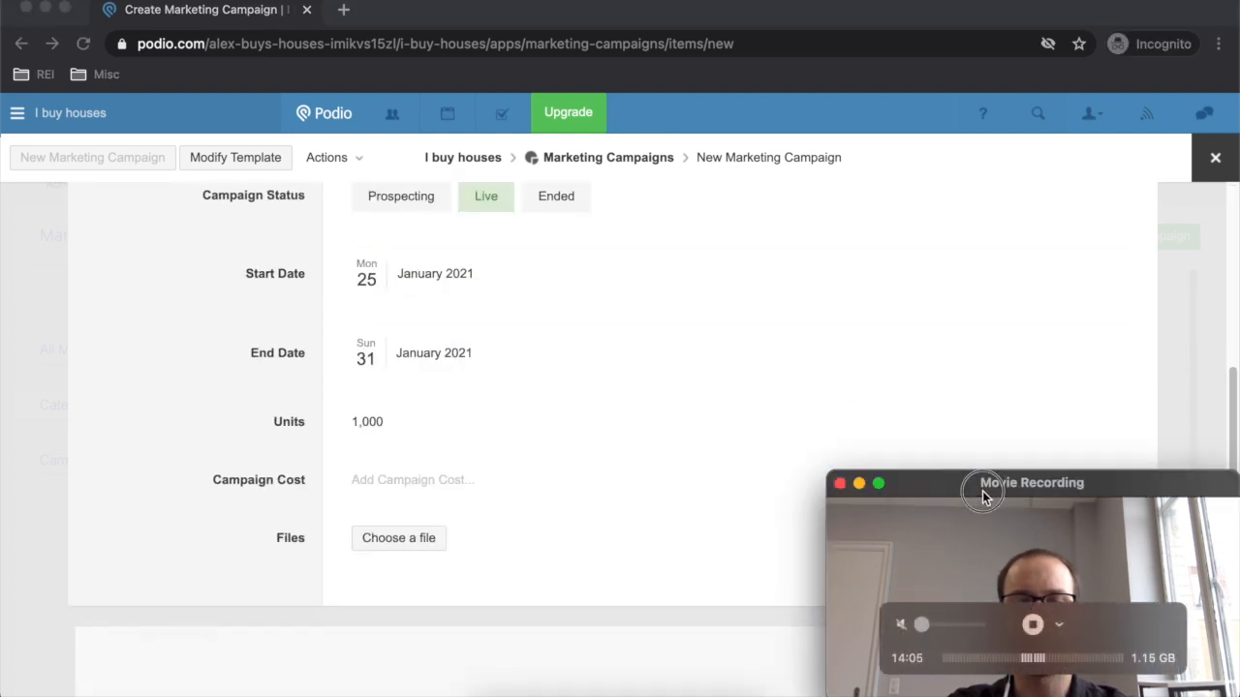
left_click(890, 391)
- Zoom the page out and save the Cold Calling marketing campaign
key("super+minus")
key("super+minus")
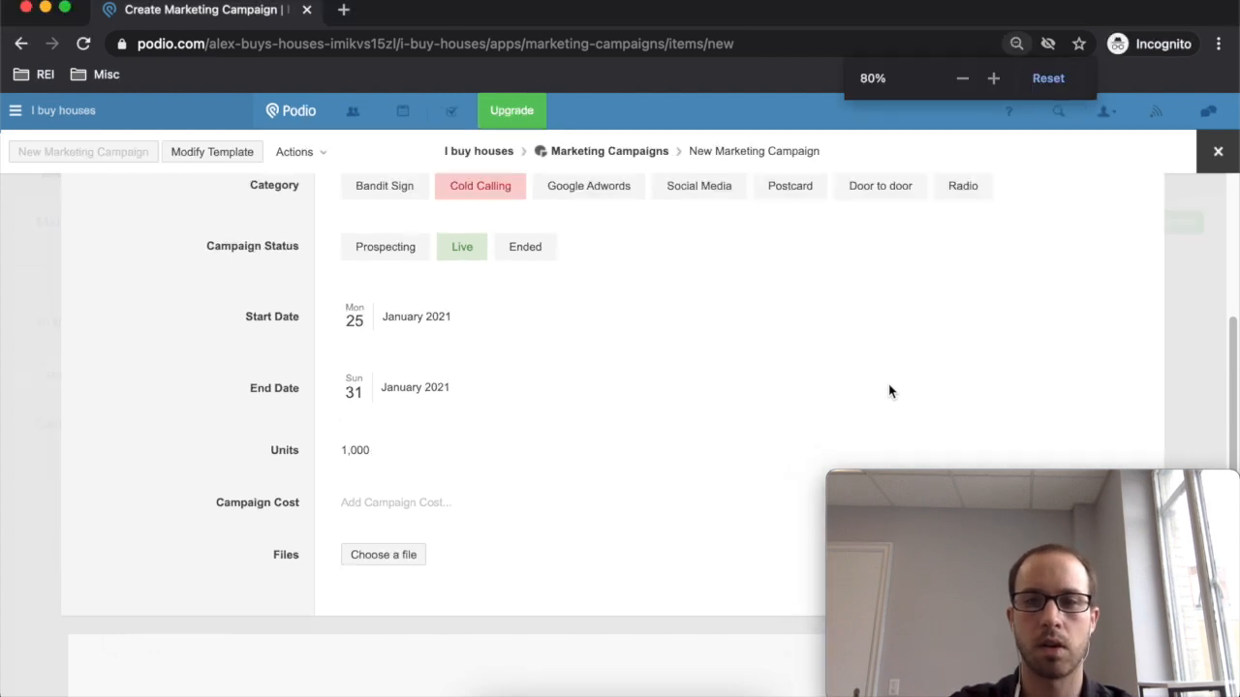
key("super+minus")
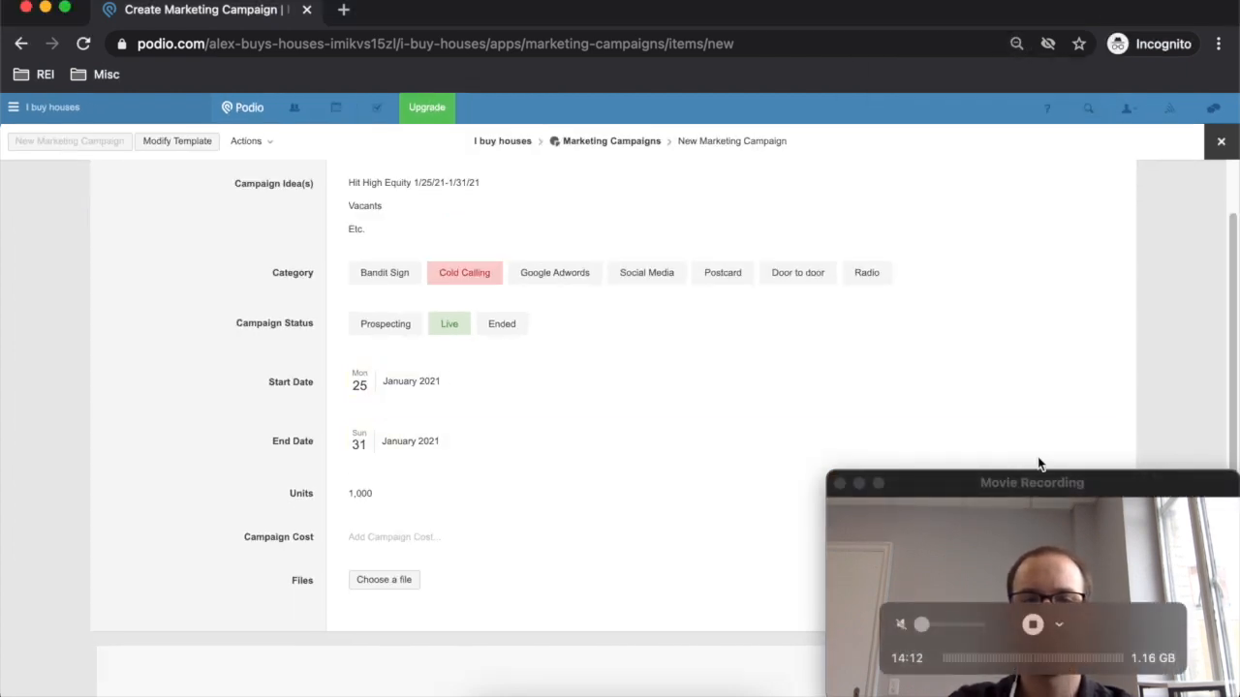
left_click_drag(1132, 473, 318, 485)
left_click(1037, 678)
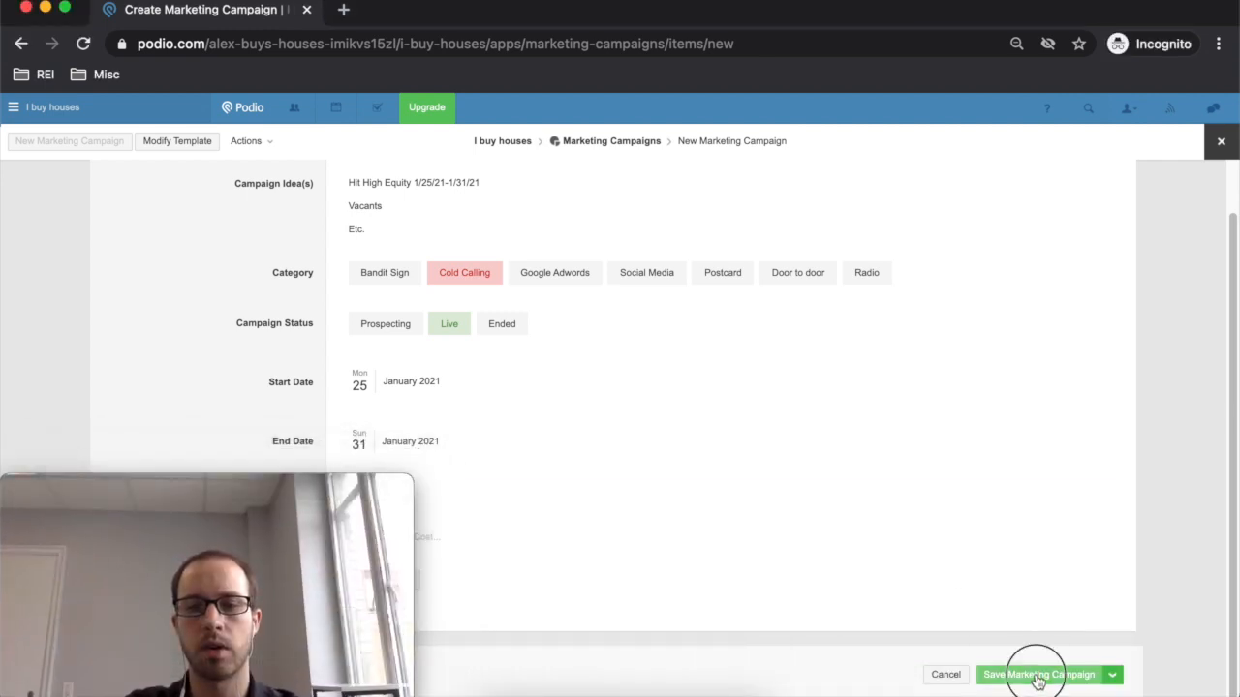
- Return to the I buy houses workspace and open the KPI app
left_click_drag(263, 475, 113, 511)
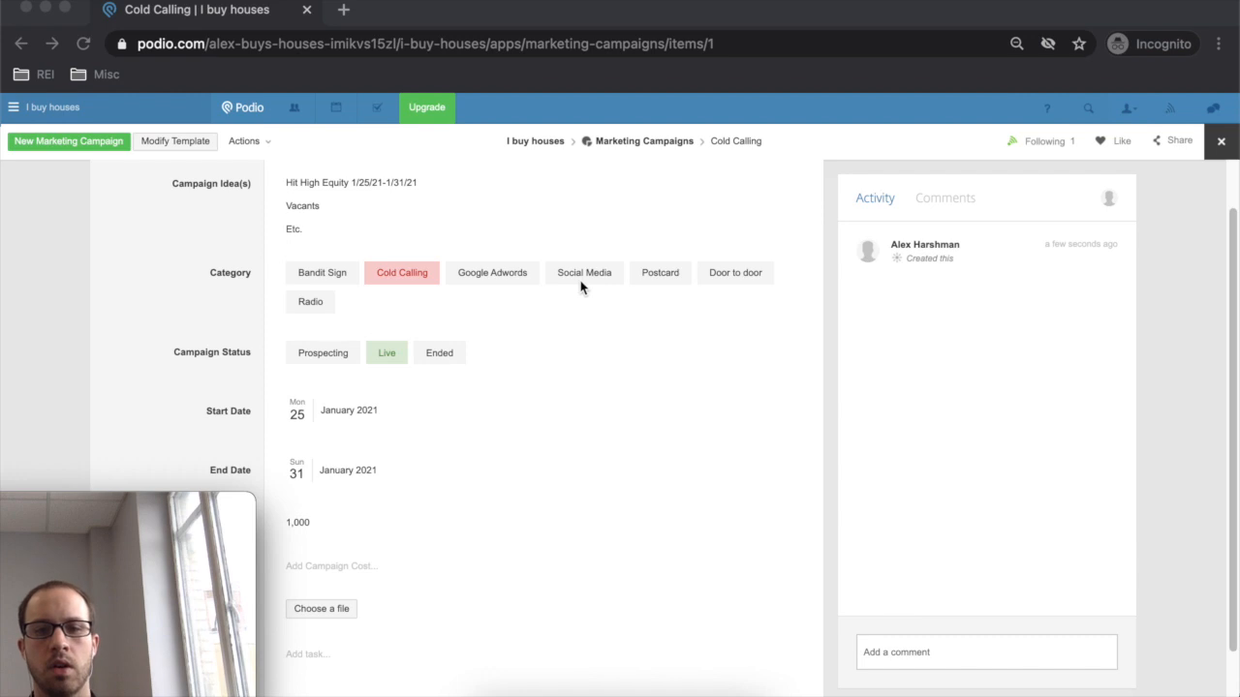
scroll(469, 366, "up", 2)
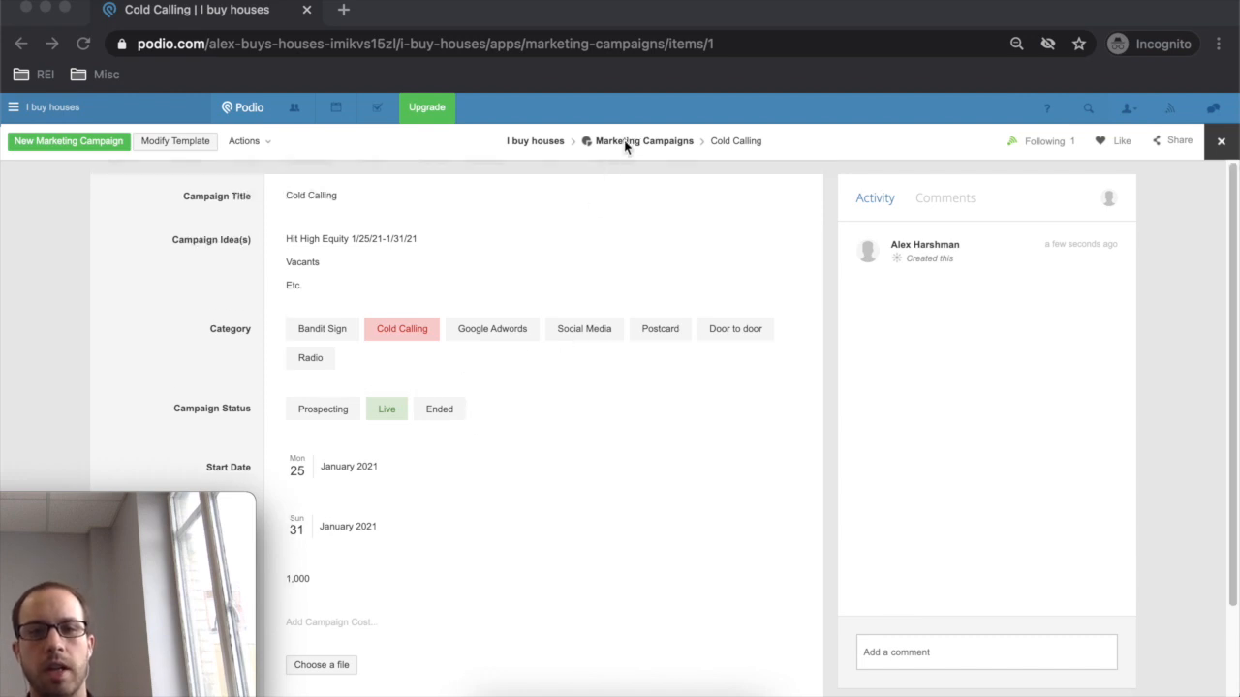
left_click(546, 144)
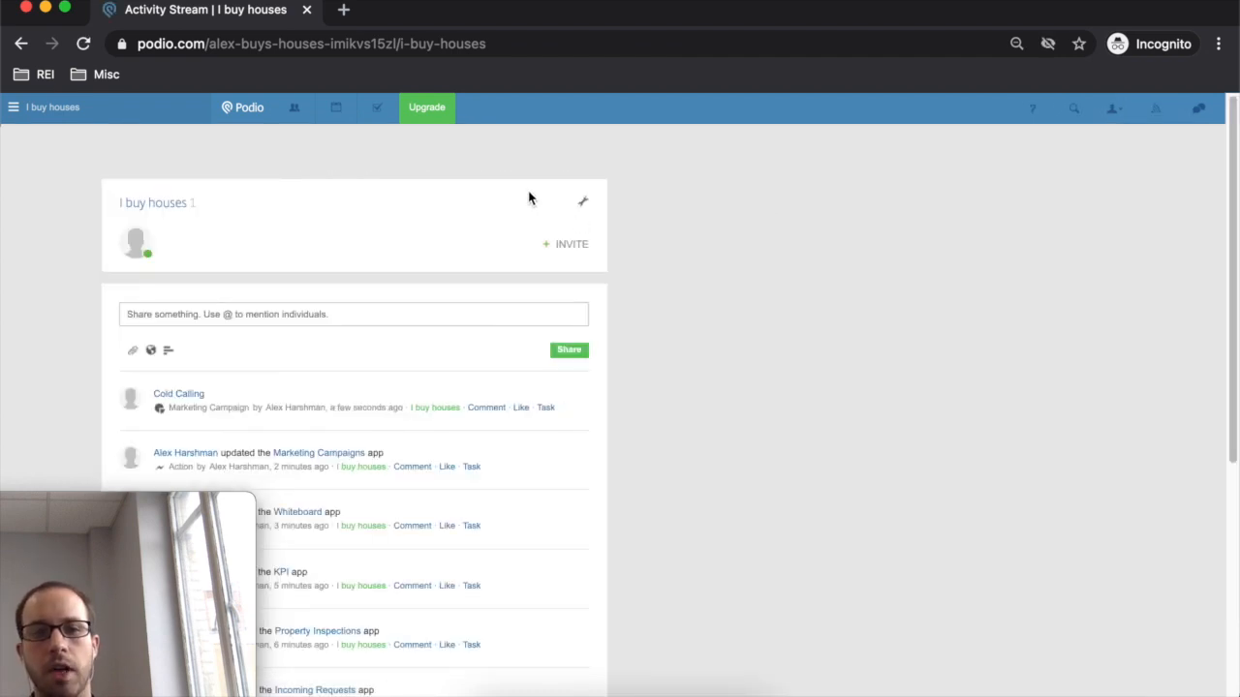
left_click(547, 147)
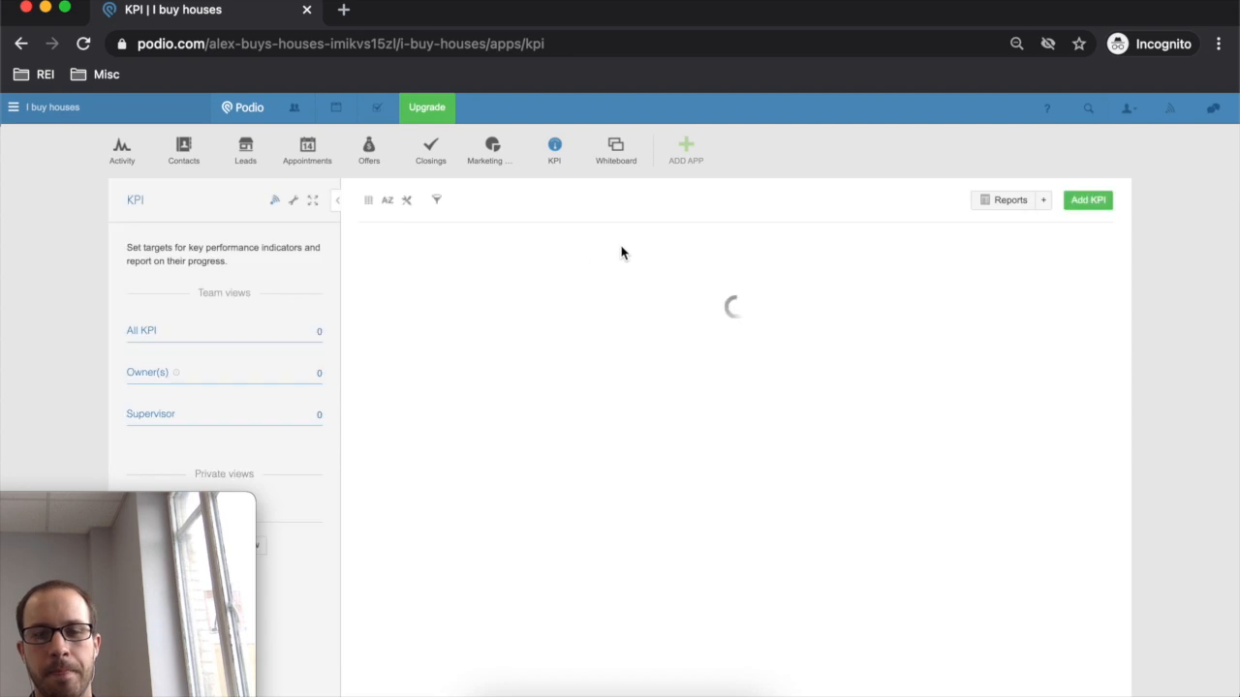
- Add a new KPI named Leads with the description 'Leads - February', ready for its target
left_click(1073, 206)
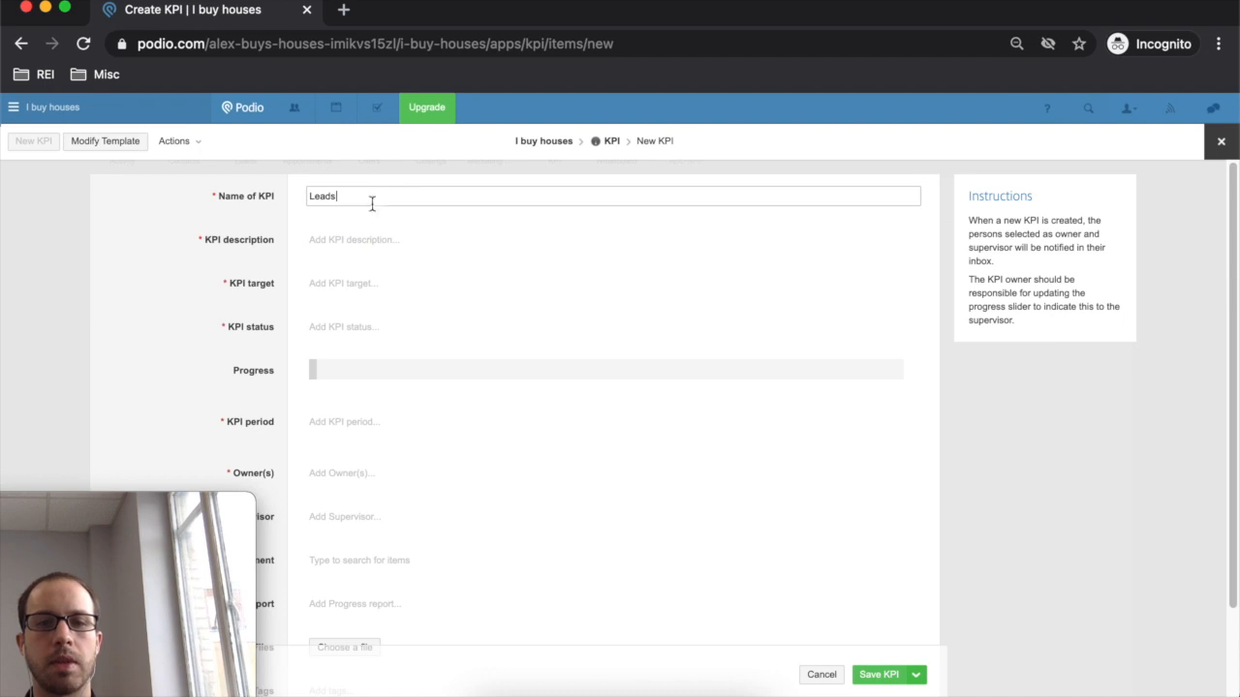
left_click(465, 235)
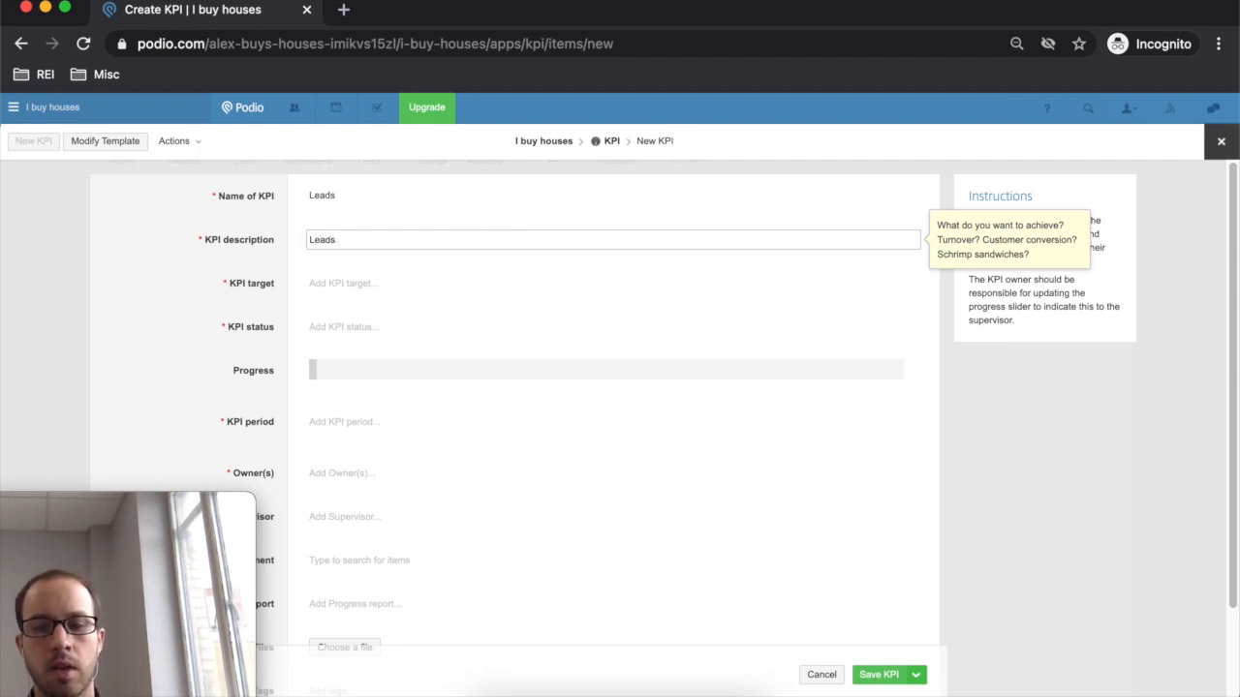
type("ry")
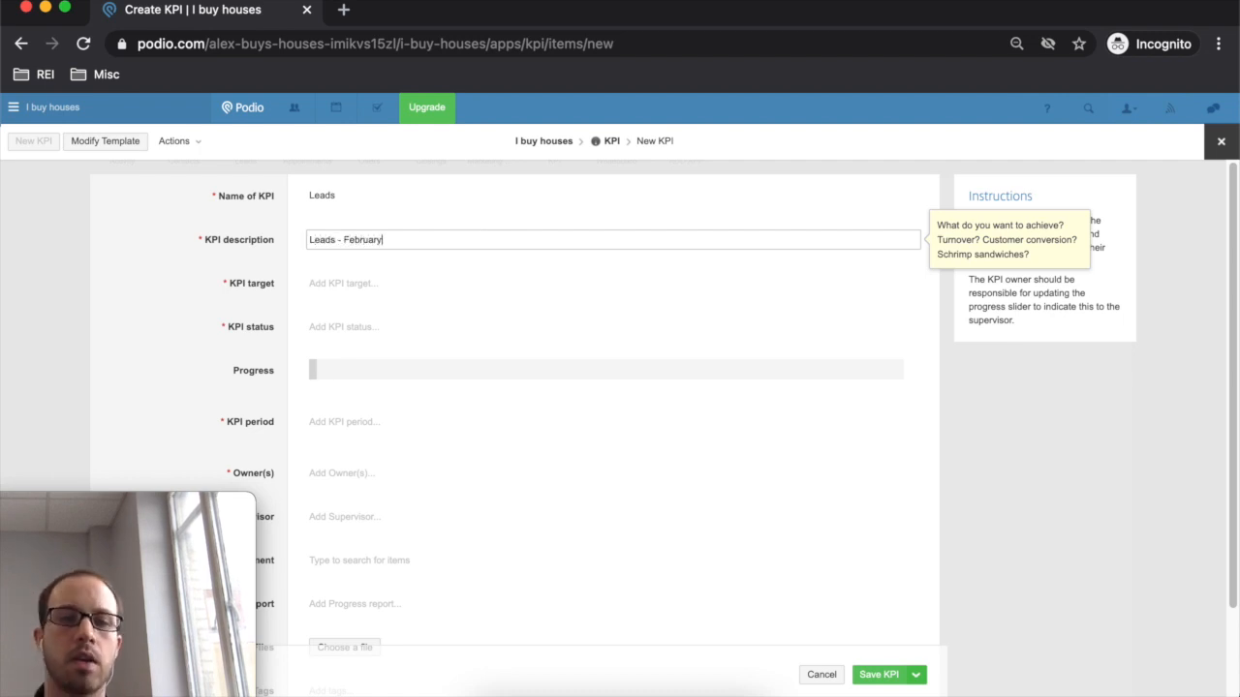
left_click(430, 286)
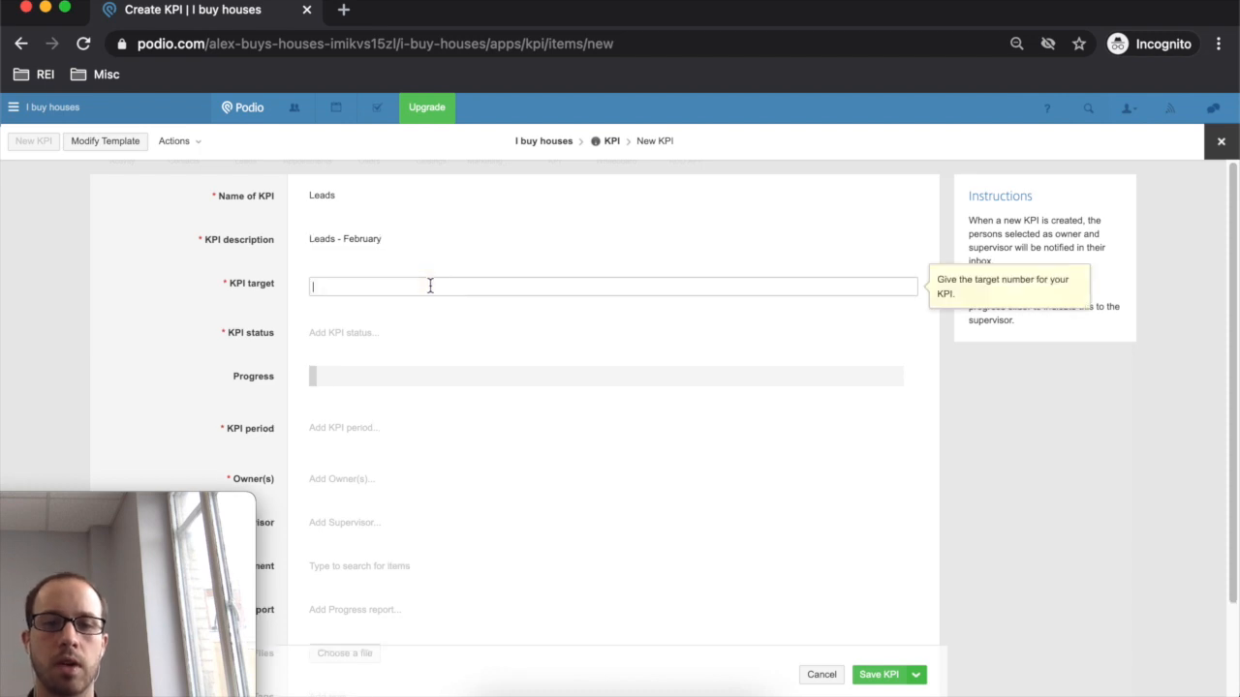
- Commit the KPI target of 50, enter status 26, and drag progress up to 52%
left_click(490, 334)
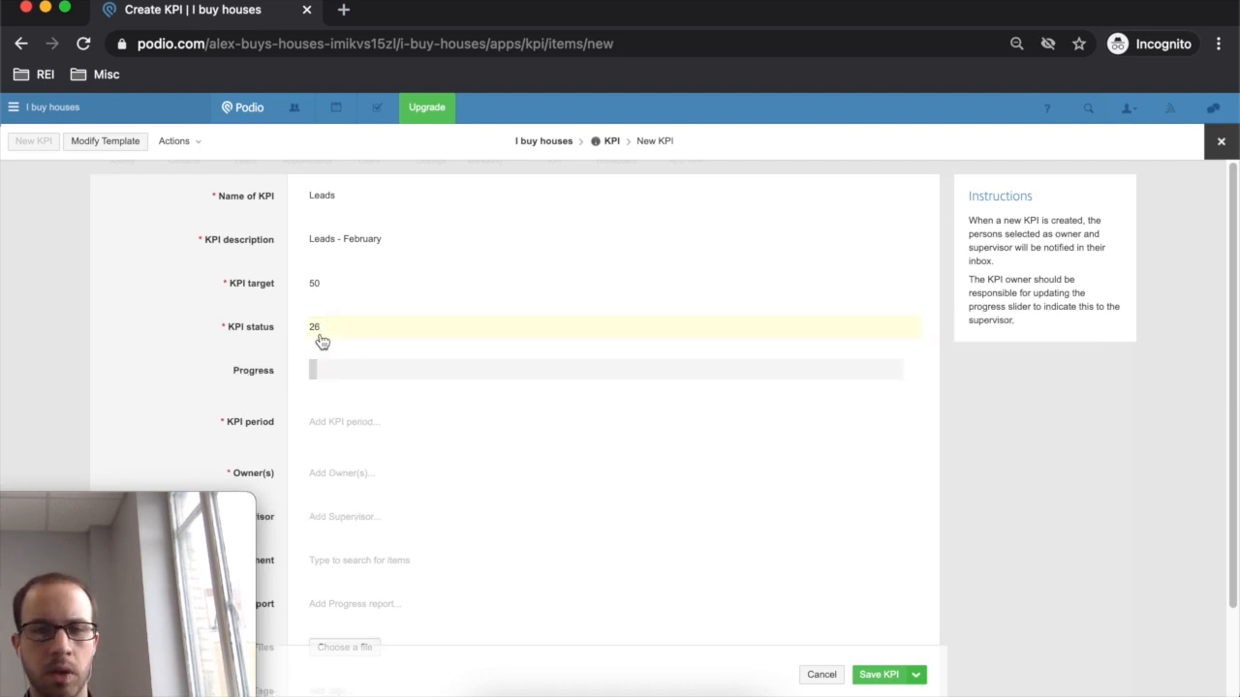
left_click_drag(312, 366, 451, 370)
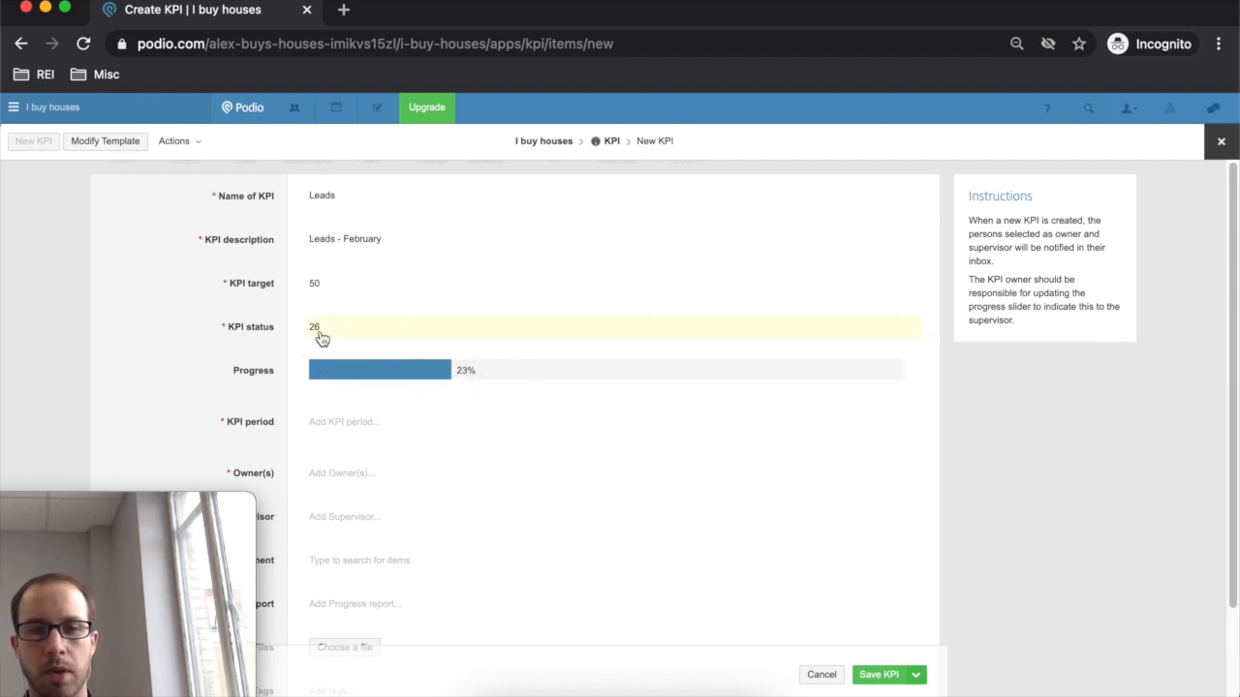
left_click_drag(448, 376, 622, 370)
scroll(261, 383, "down", 1)
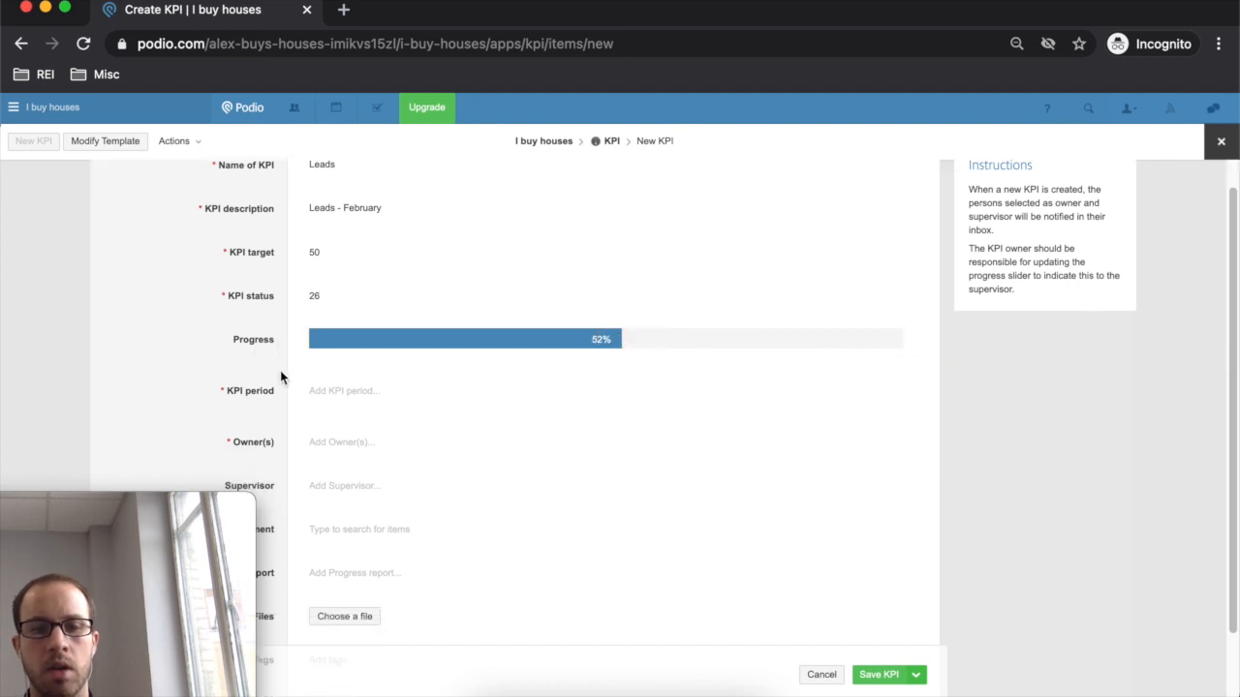
- Set the KPI period from 1 February 2021 to 25 February 2021
left_click(359, 395)
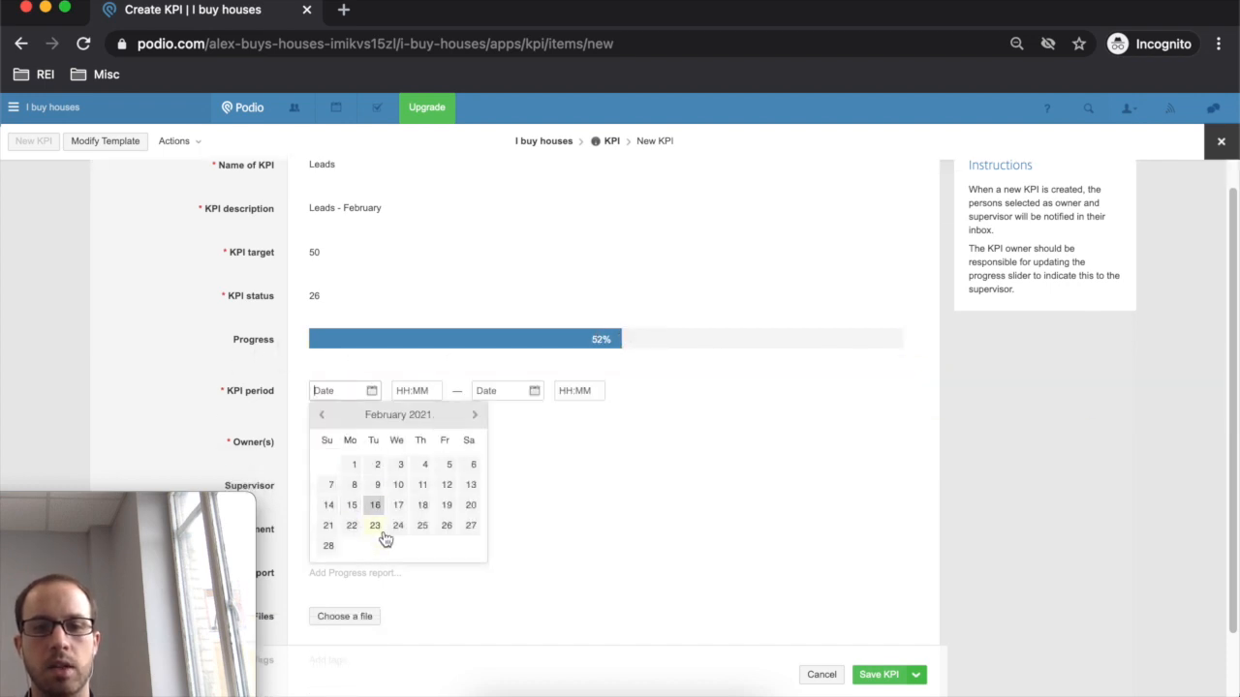
left_click(358, 466)
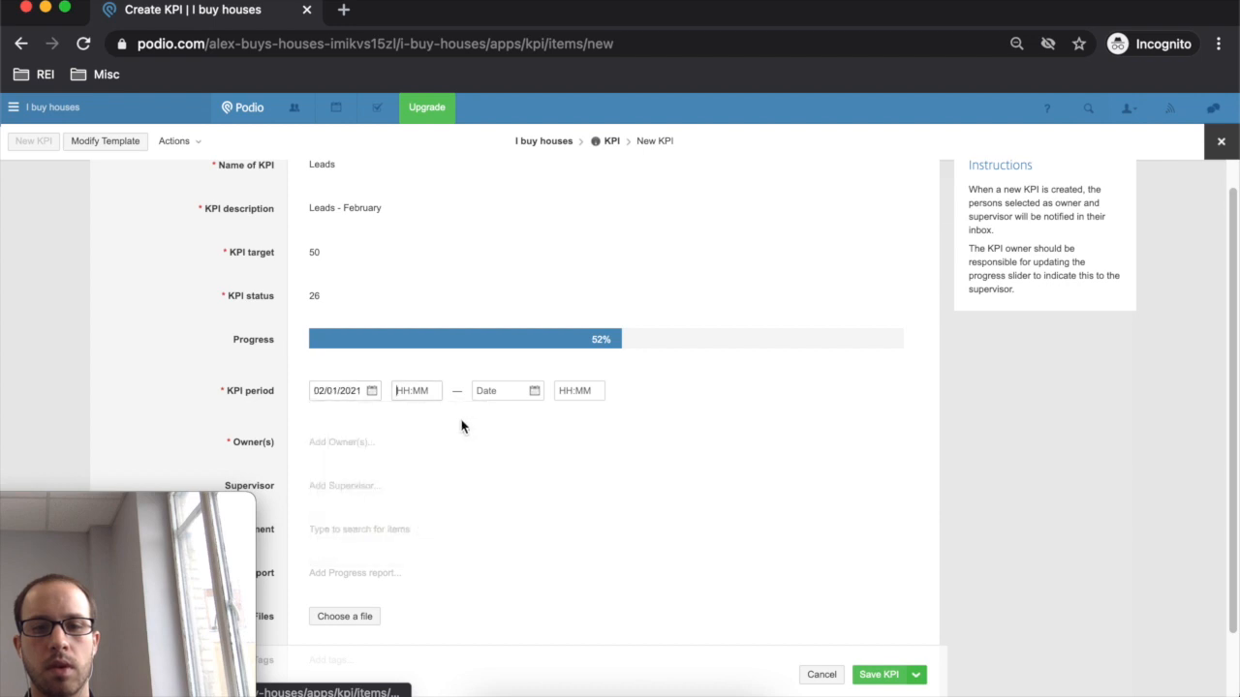
left_click(503, 394)
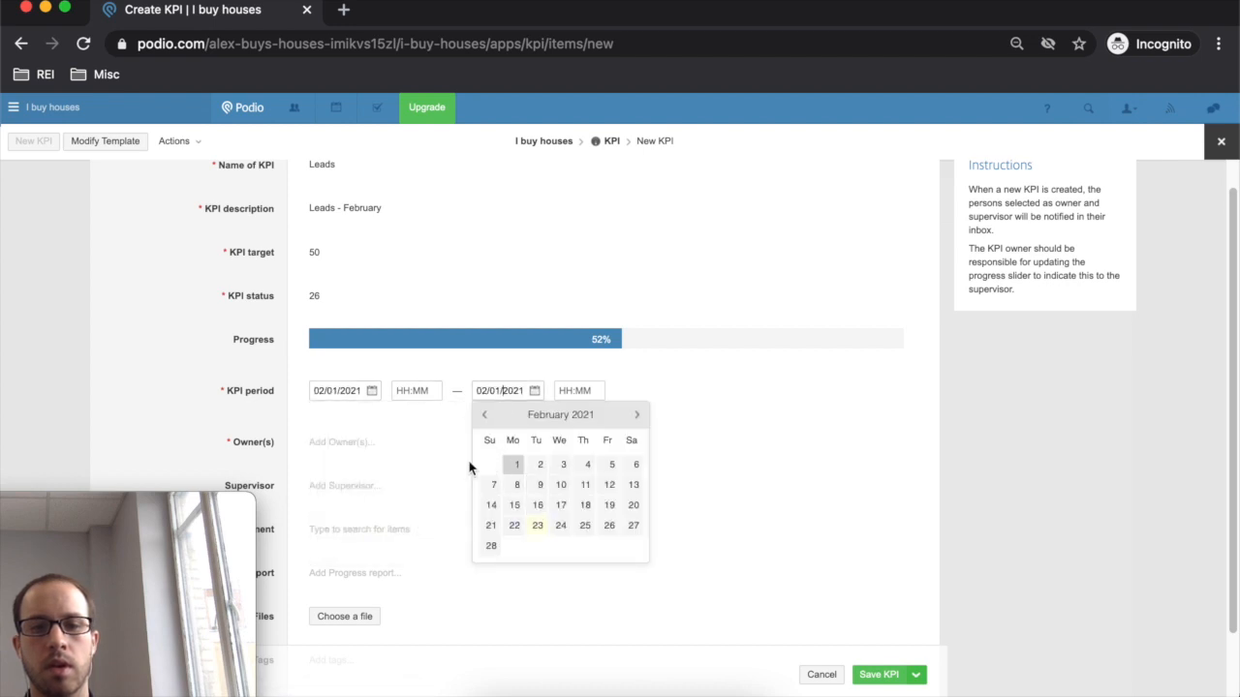
left_click(393, 472)
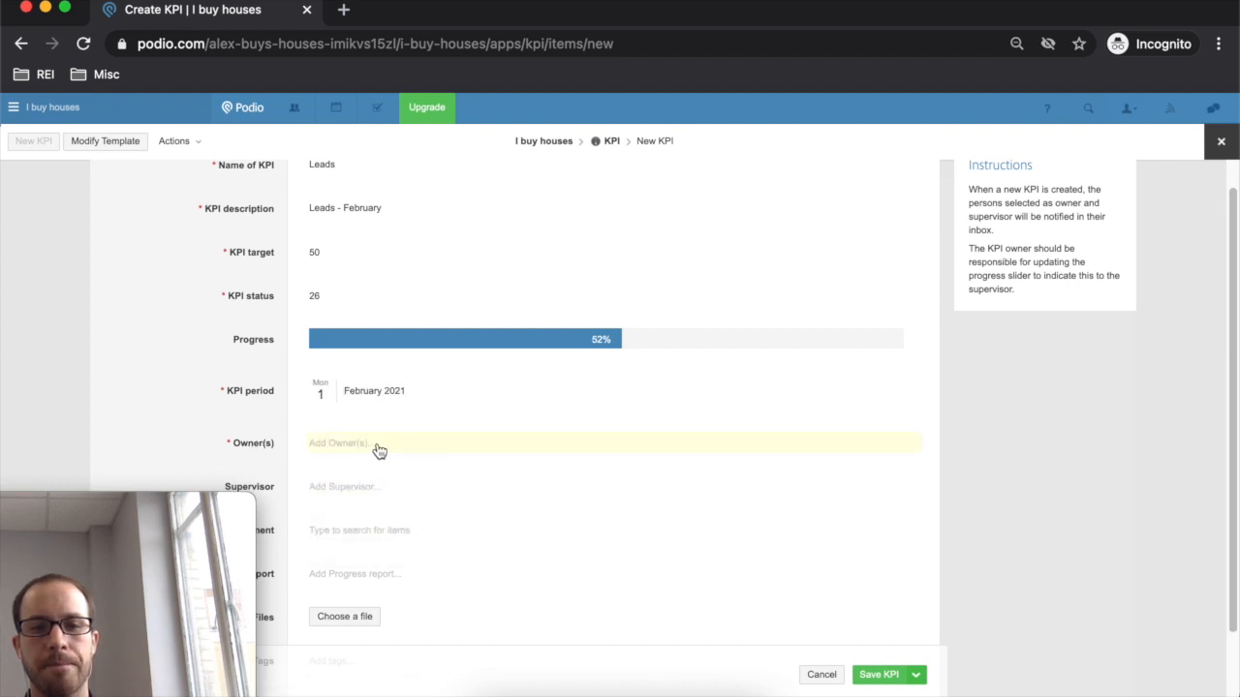
left_click_drag(415, 391, 347, 409)
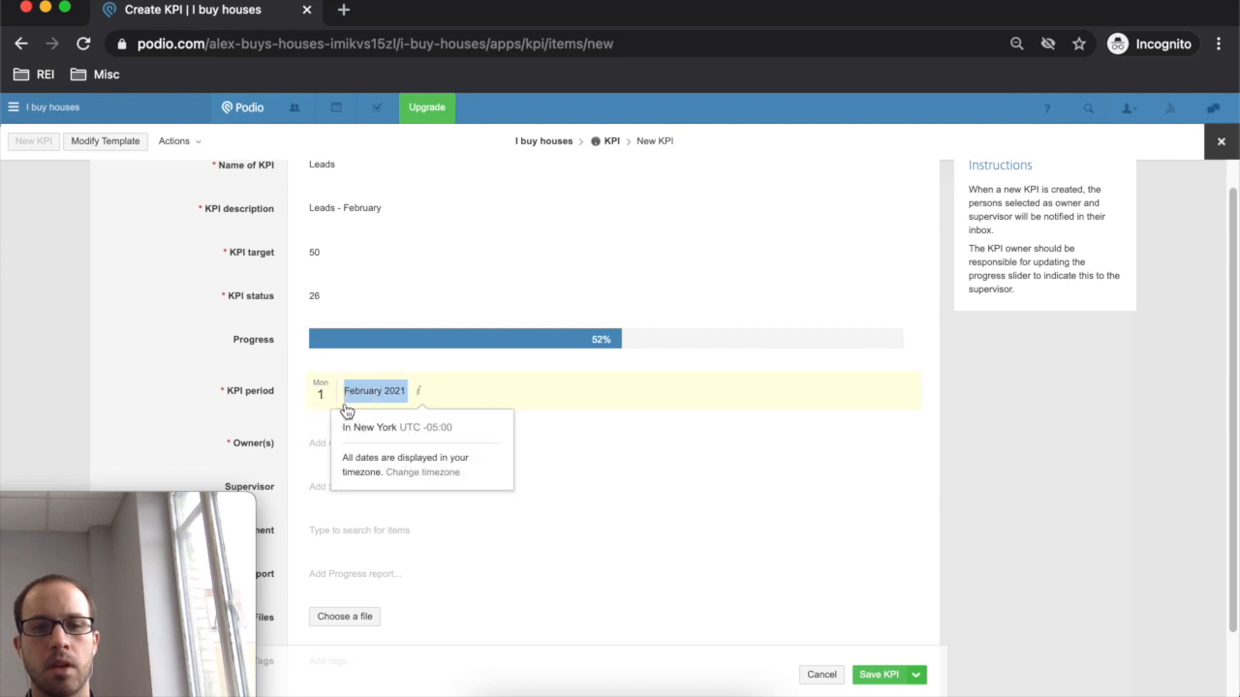
left_click(481, 396)
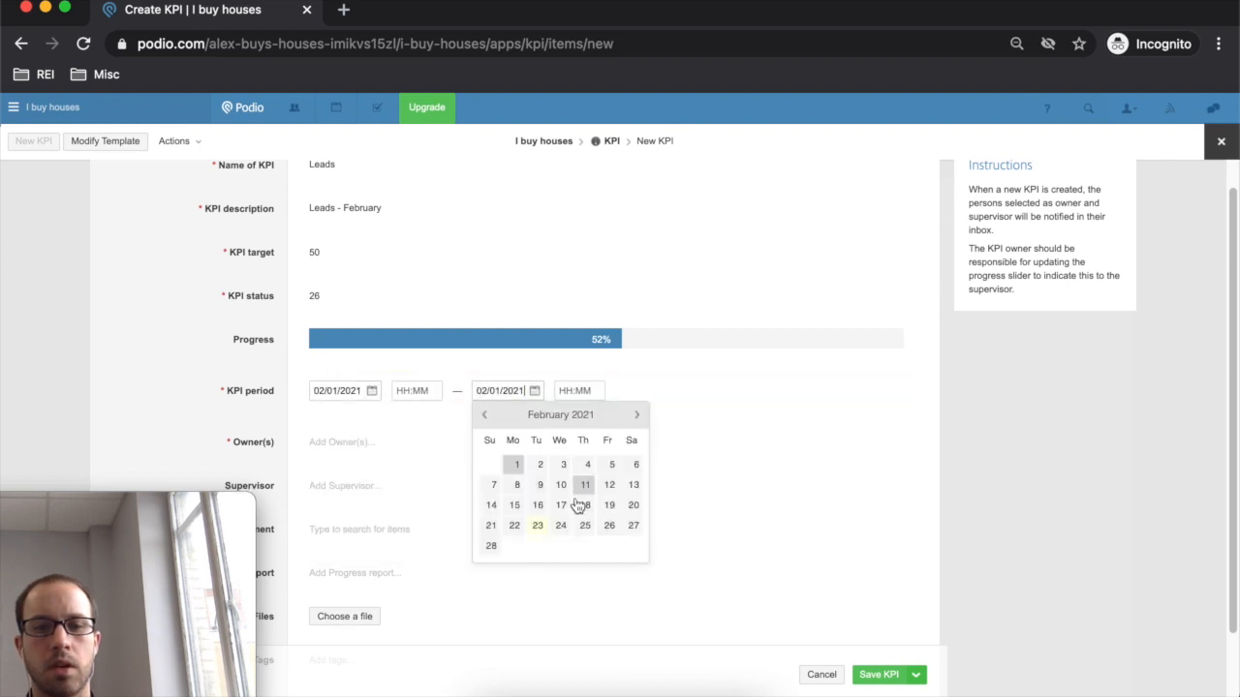
left_click(586, 525)
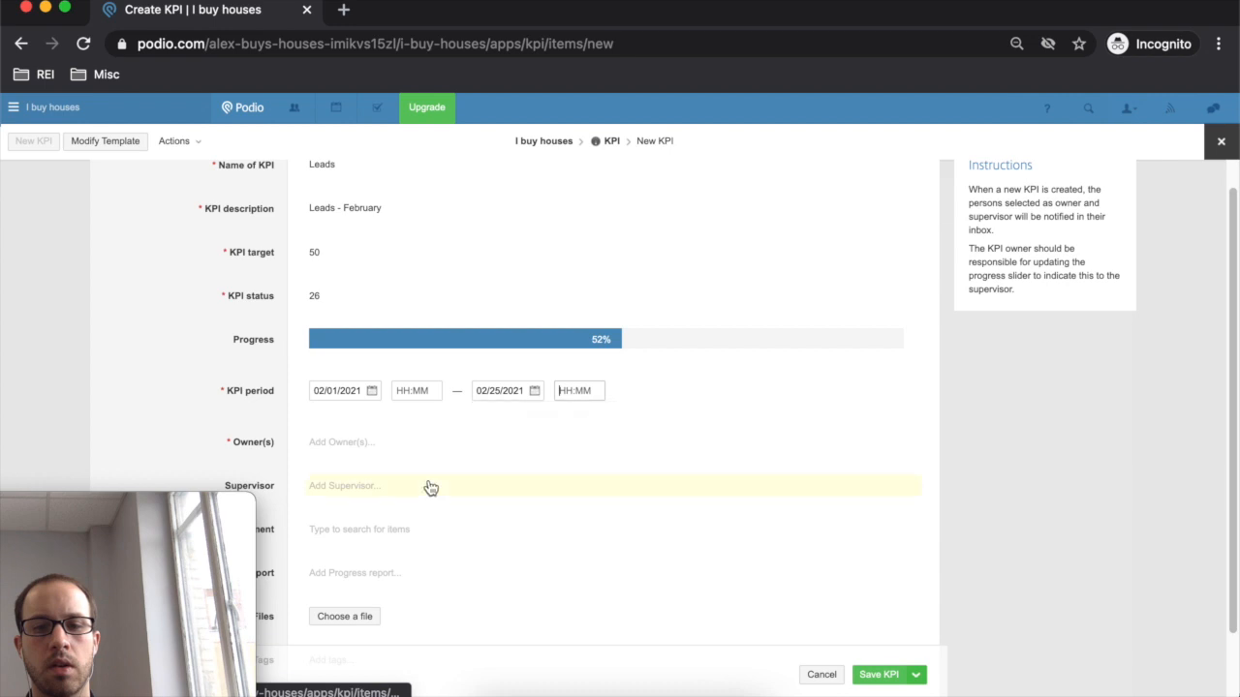
left_click(415, 472)
- Assign the workspace member as the KPI owner
left_click(370, 444)
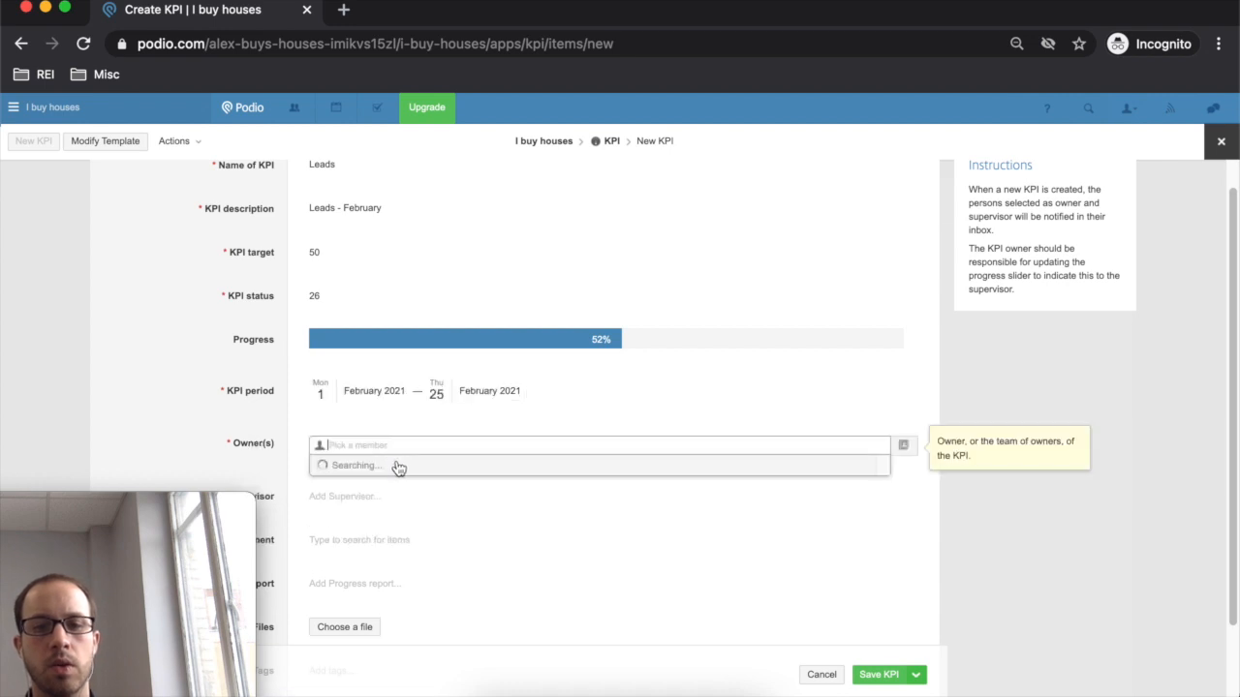
left_click(405, 487)
left_click(248, 456)
scroll(254, 416, "down", 2)
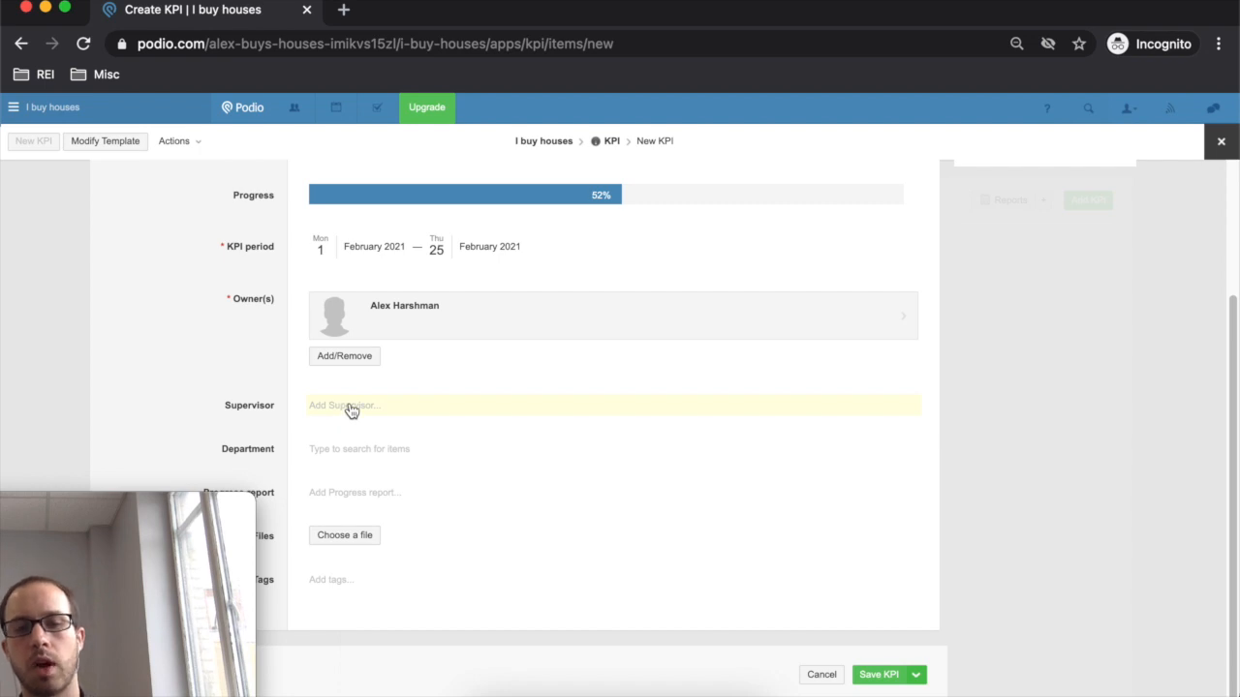
- Leave the department field empty and save the new Leads KPI
left_click(372, 457)
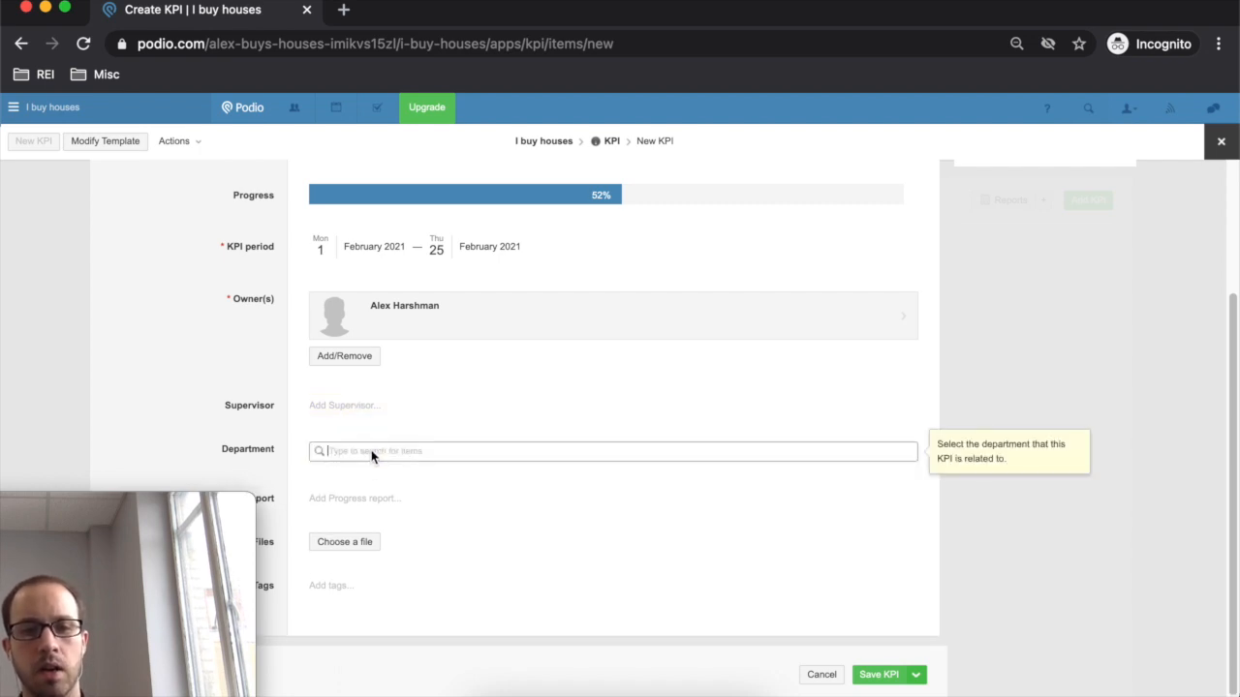
left_click(274, 437)
left_click_drag(175, 512, 120, 547)
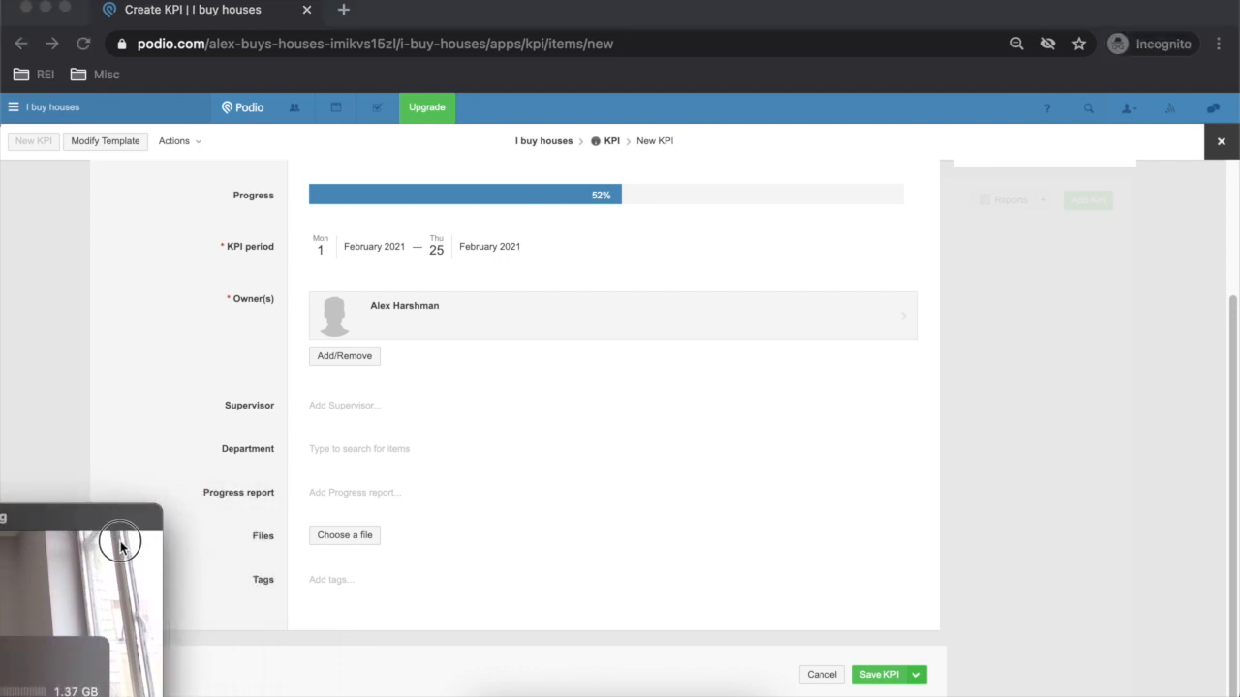
left_click_drag(120, 547, 296, 511)
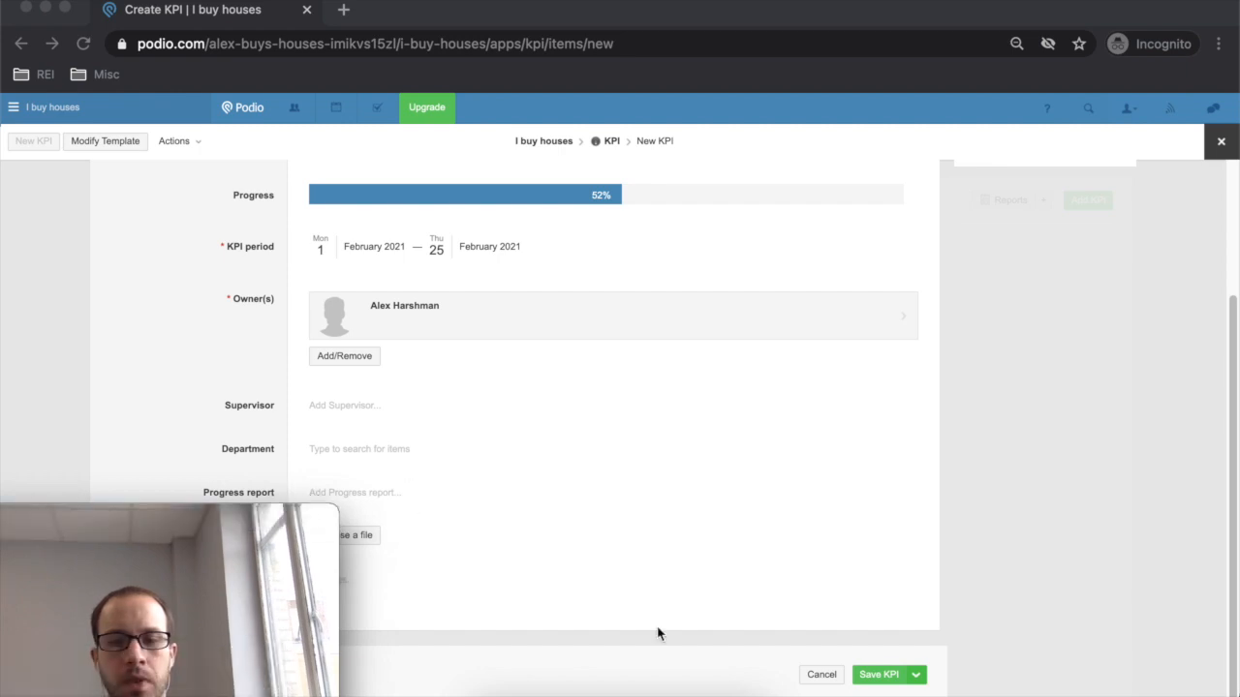
left_click(892, 681)
left_click(882, 673)
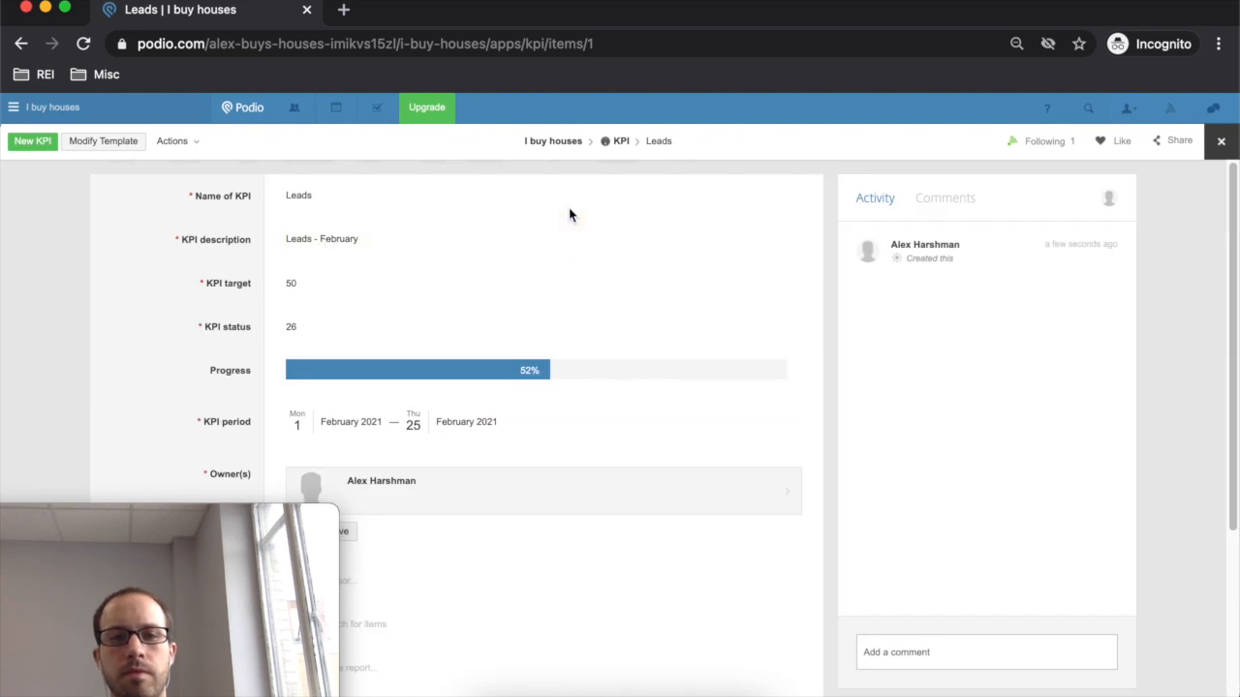
- Return to the KPI list to see the Leads KPI card, then open the Leads app
left_click(621, 141)
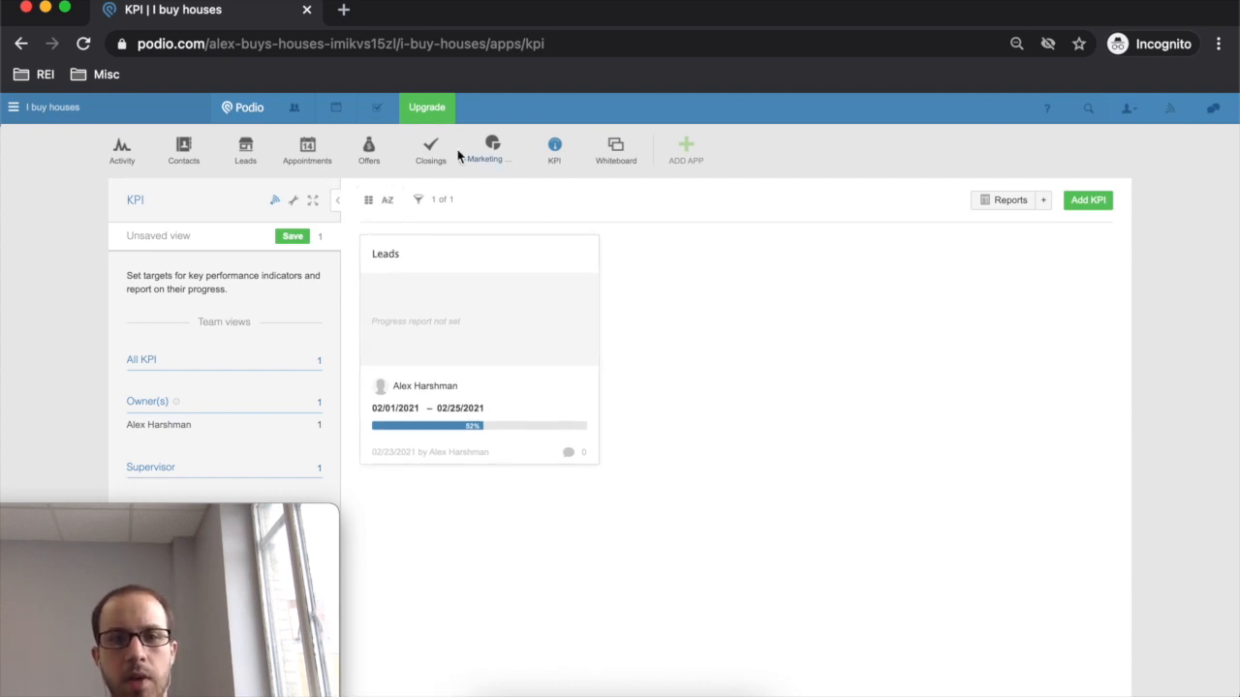
left_click(255, 152)
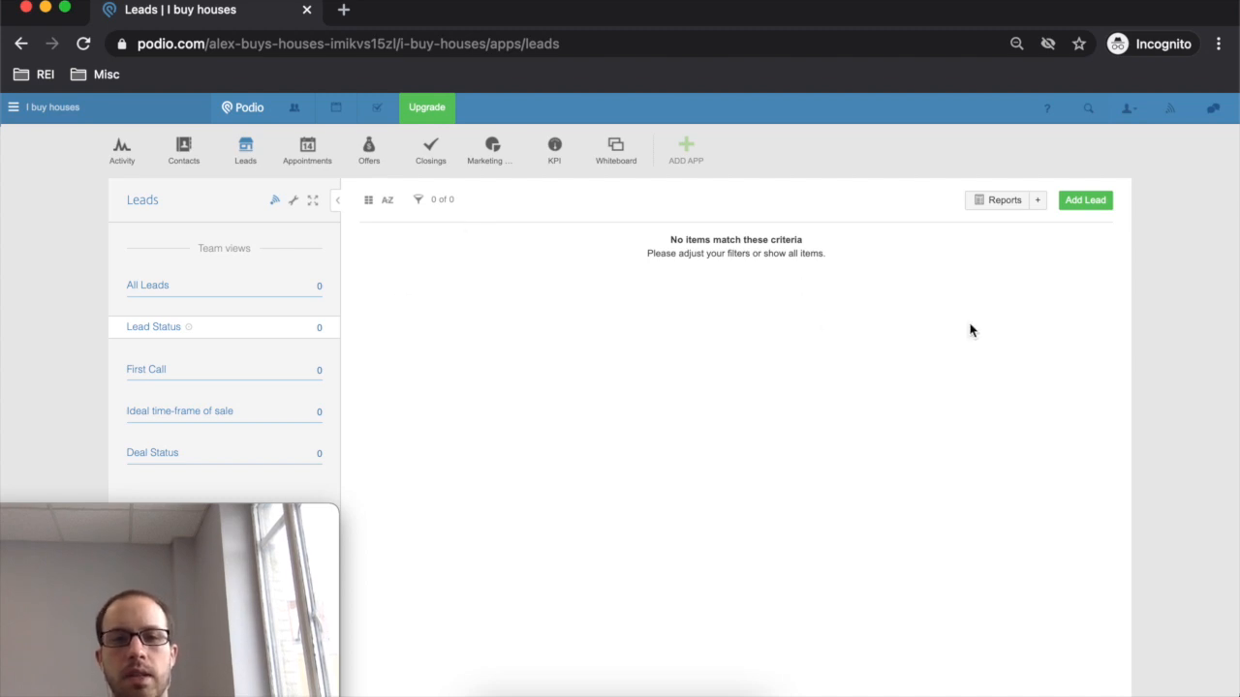
- Start a new lead, then back out to the Leads list without saving
left_click(1083, 215)
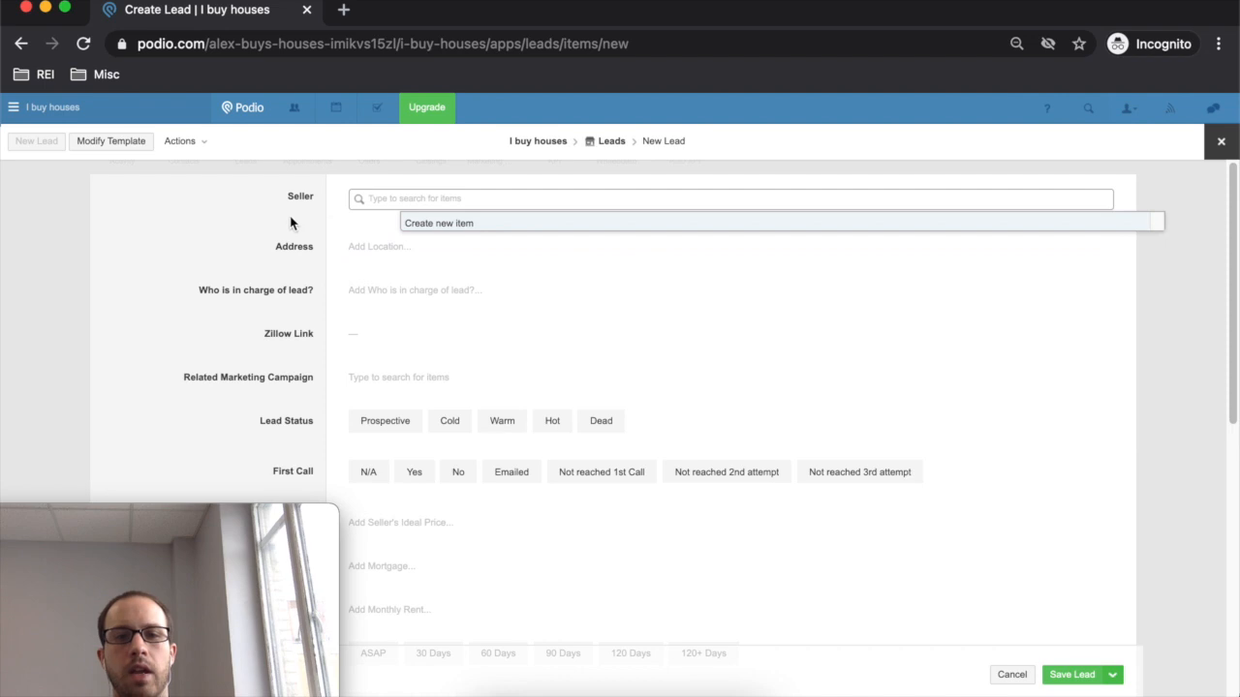
left_click(292, 220)
left_click(587, 143)
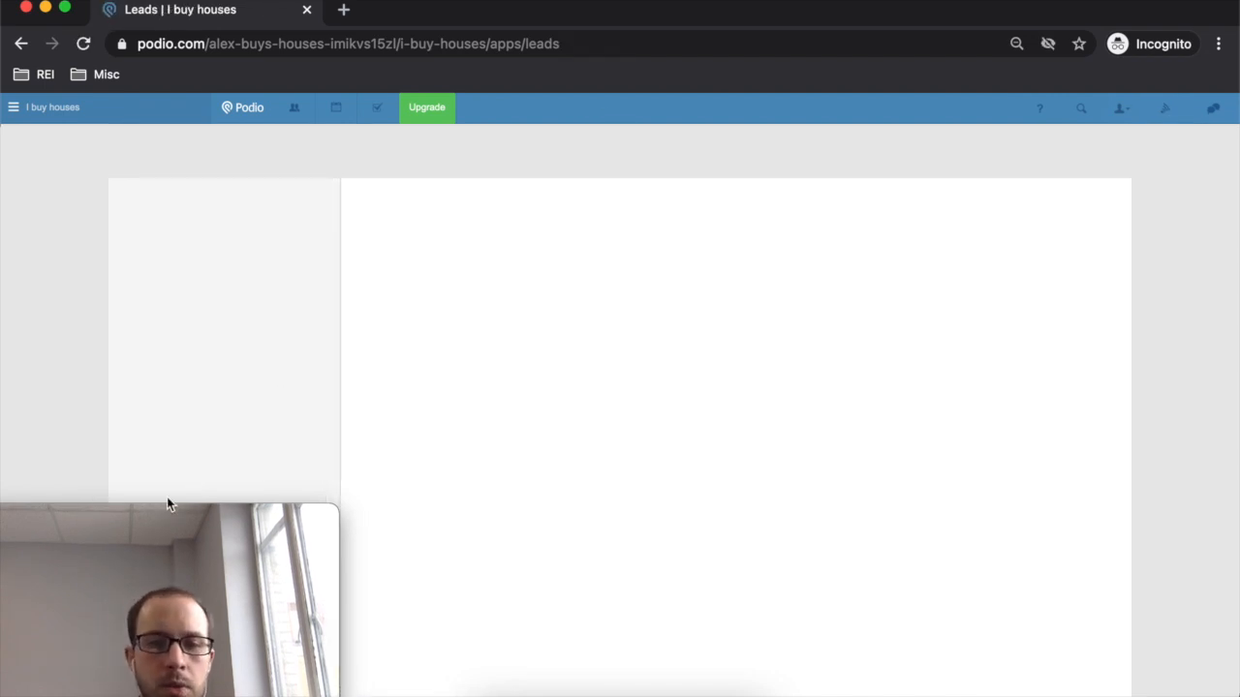
left_click(165, 521)
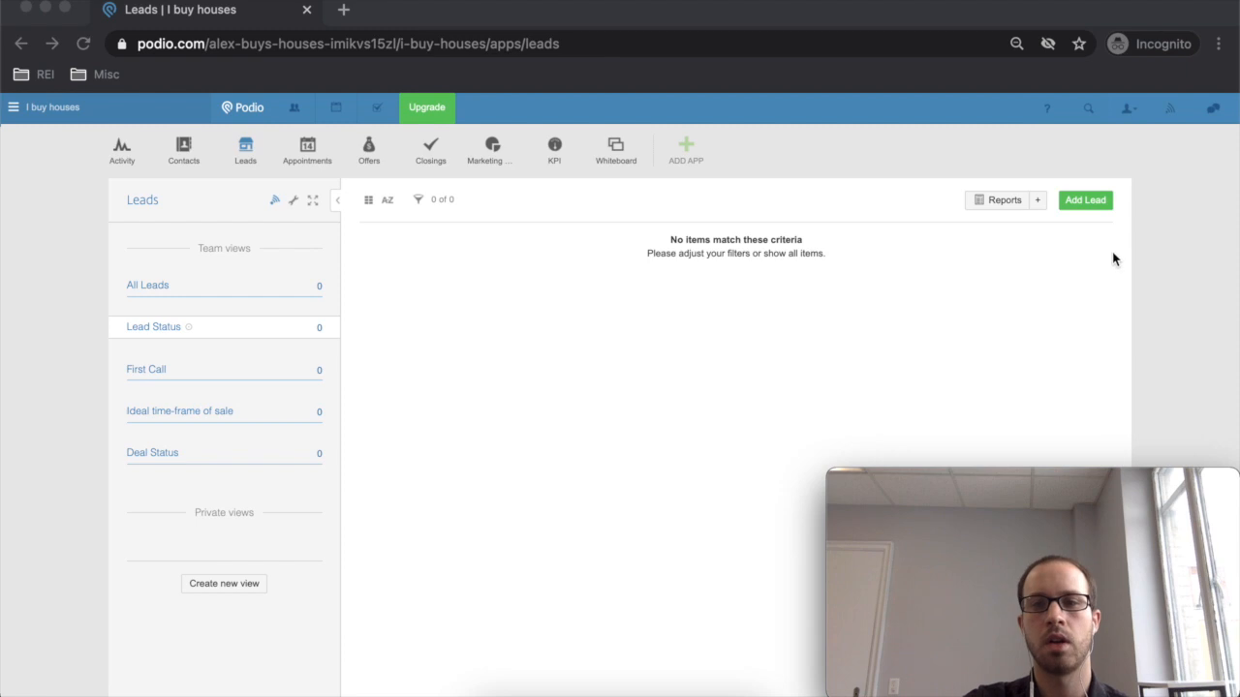
- Look over a blank new-lead form, then open the Leads template editor
left_click(1087, 201)
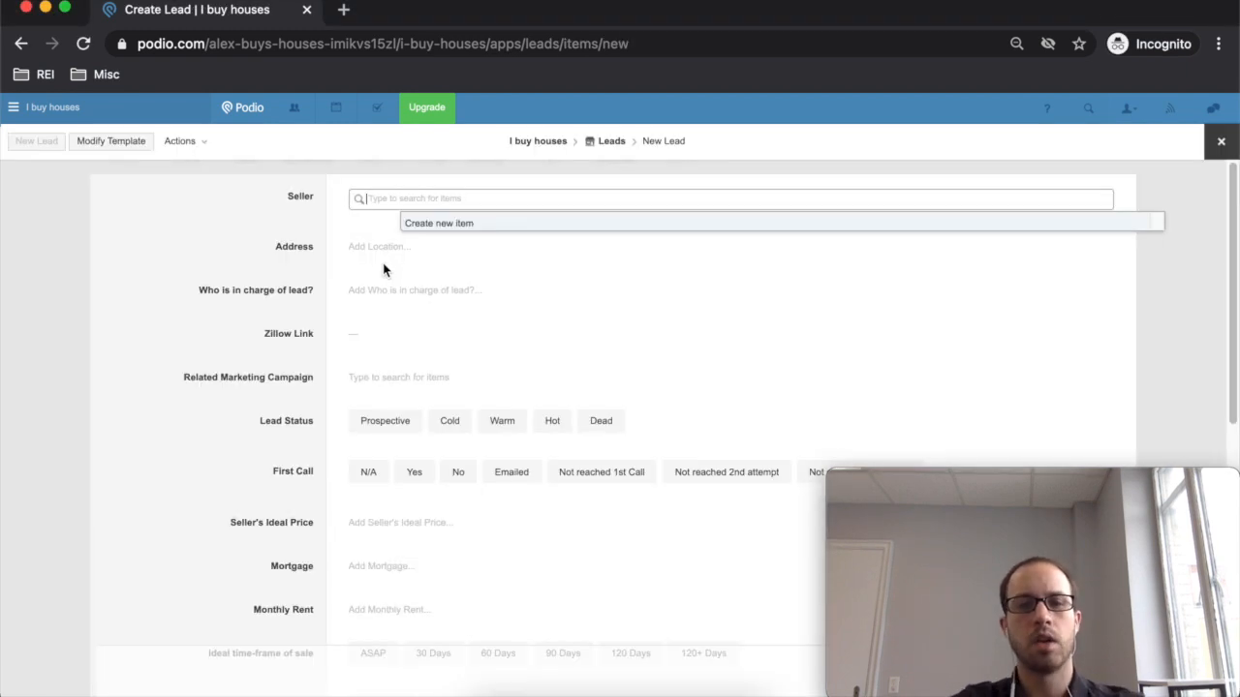
scroll(376, 268, "down", 10)
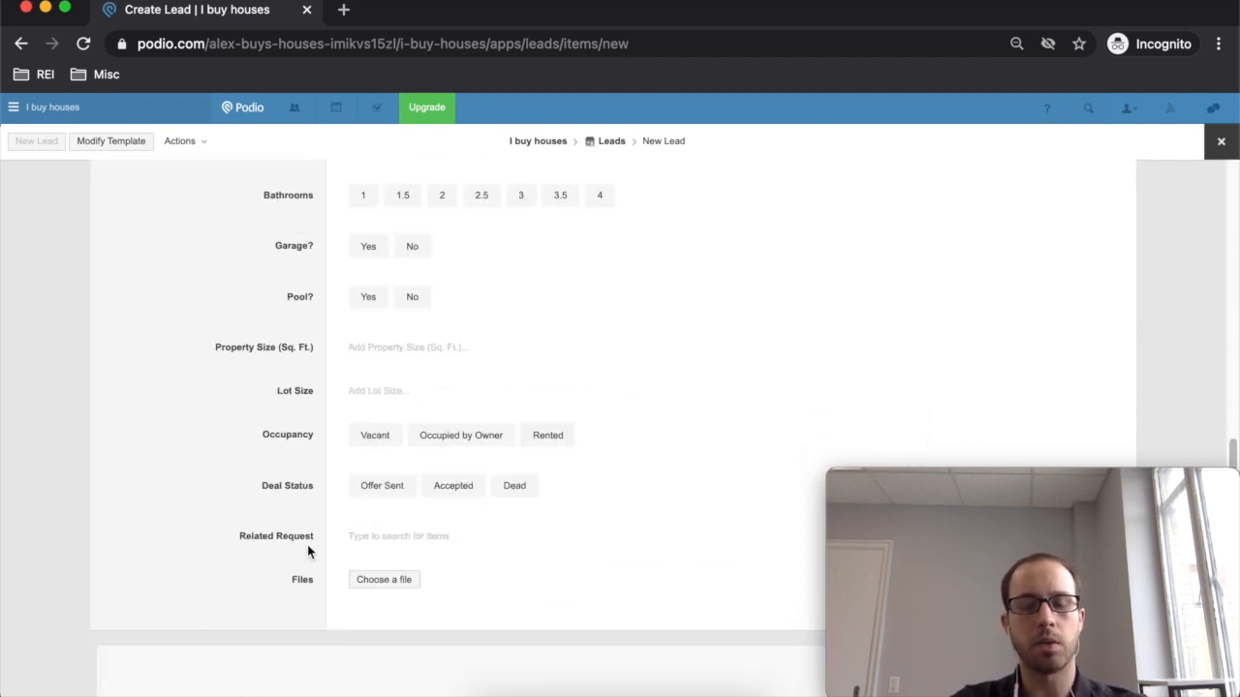
scroll(318, 523, "up", 10)
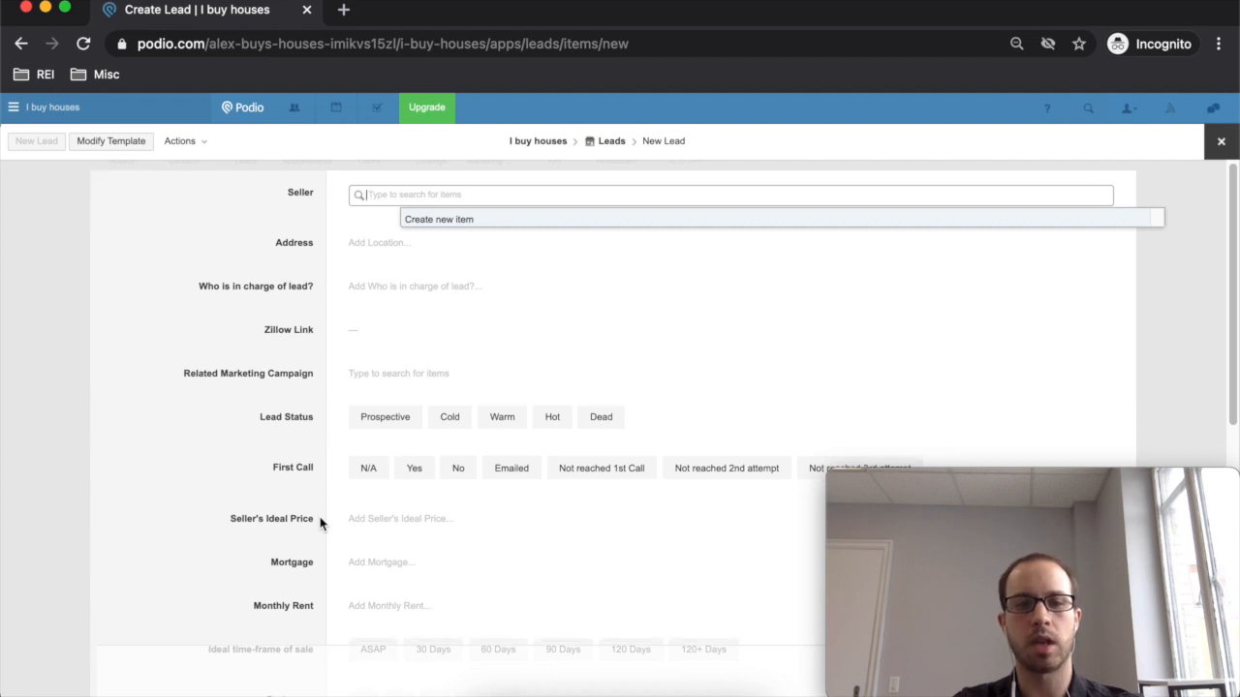
scroll(320, 524, "down", 1)
scroll(319, 524, "up", 1)
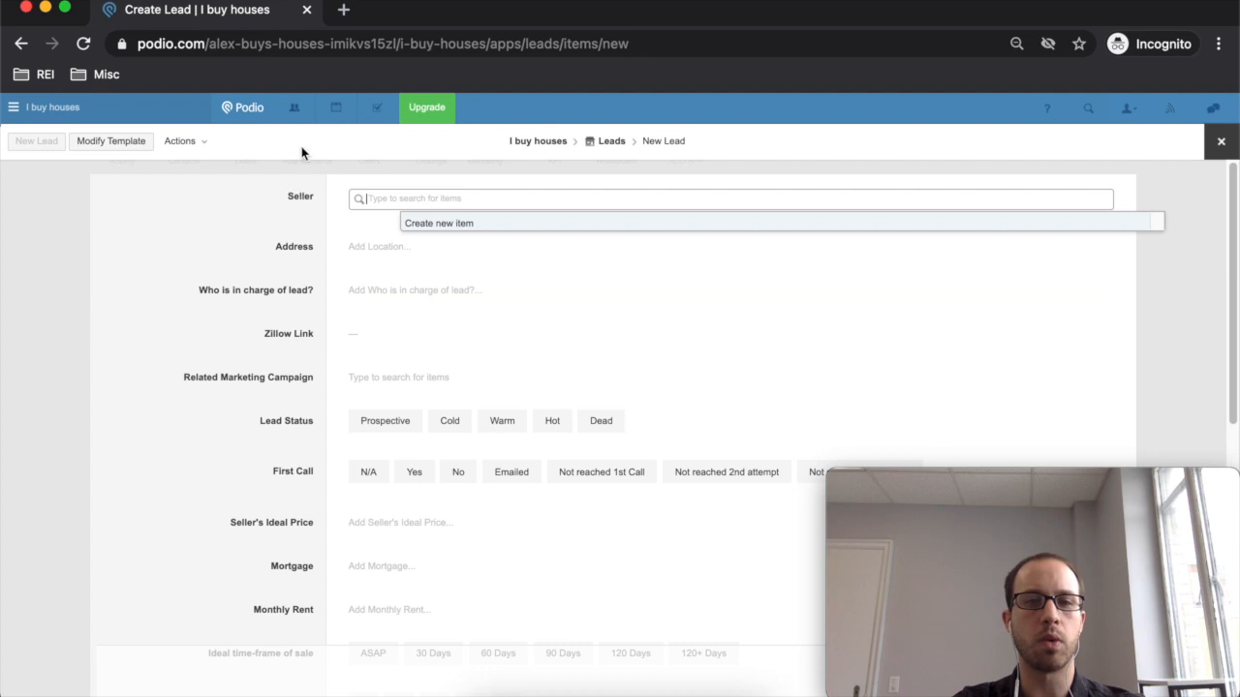
scroll(248, 601, "down", 10)
scroll(274, 464, "up", 10)
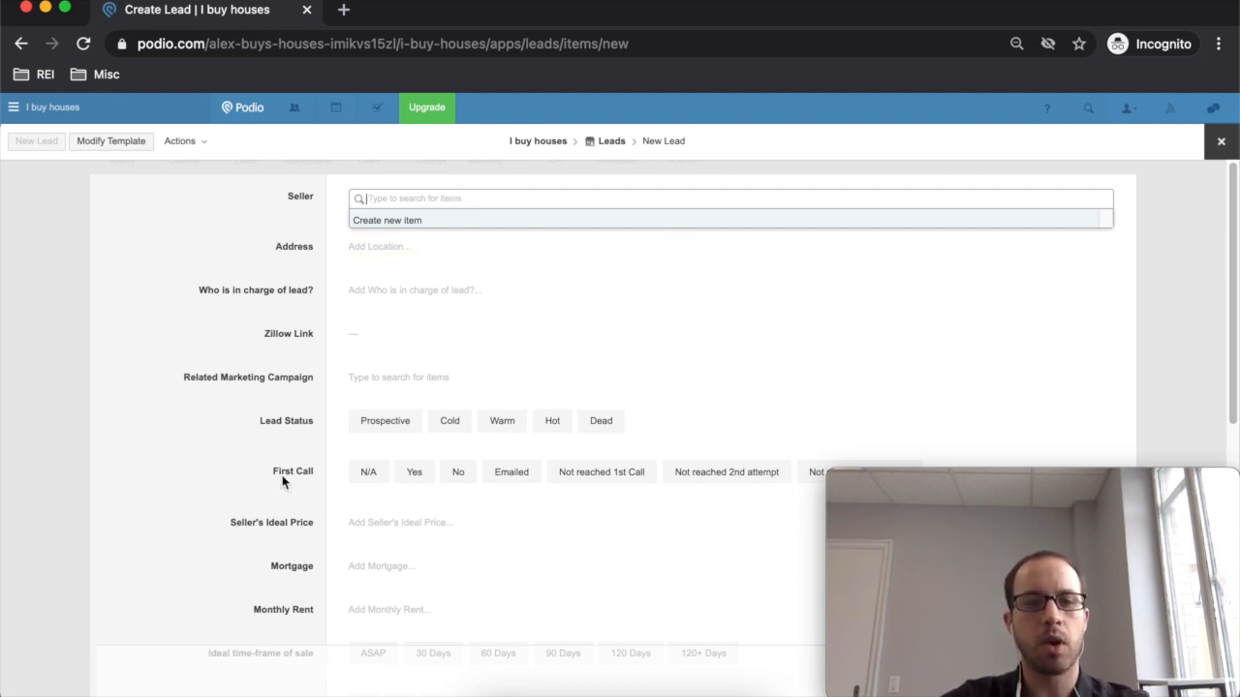
left_click(126, 141)
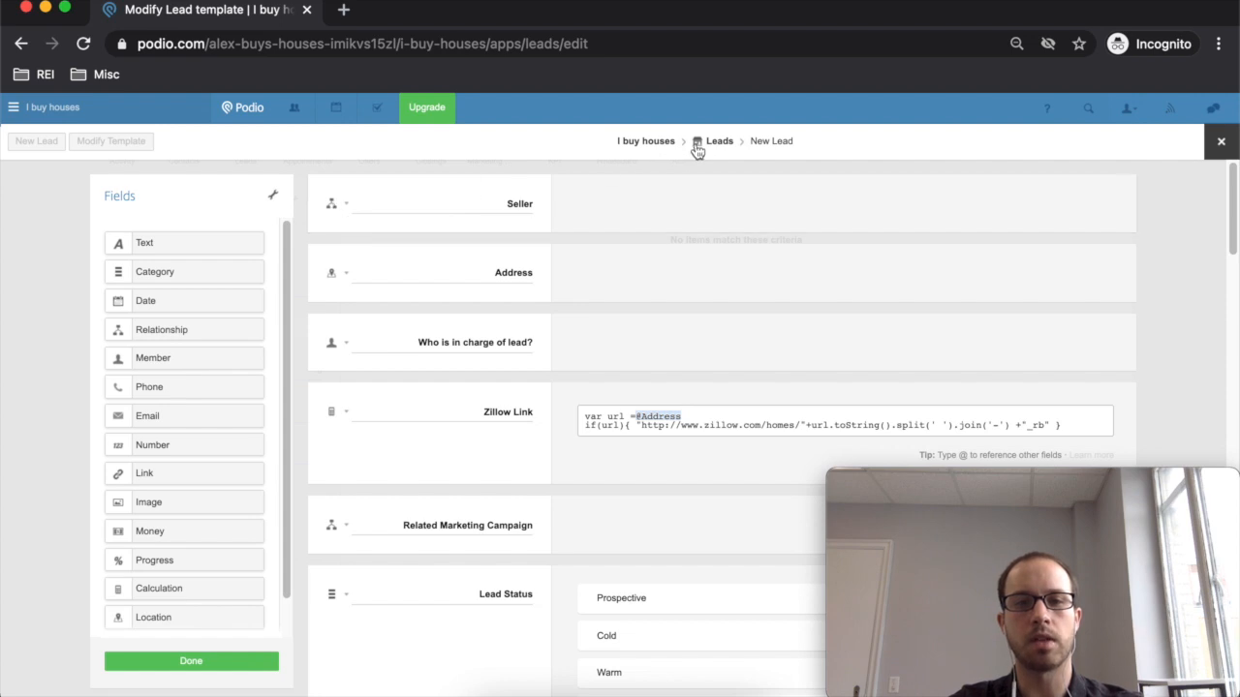
- Leave and reopen the Leads template editor, then remove the Seller field
left_click(178, 669)
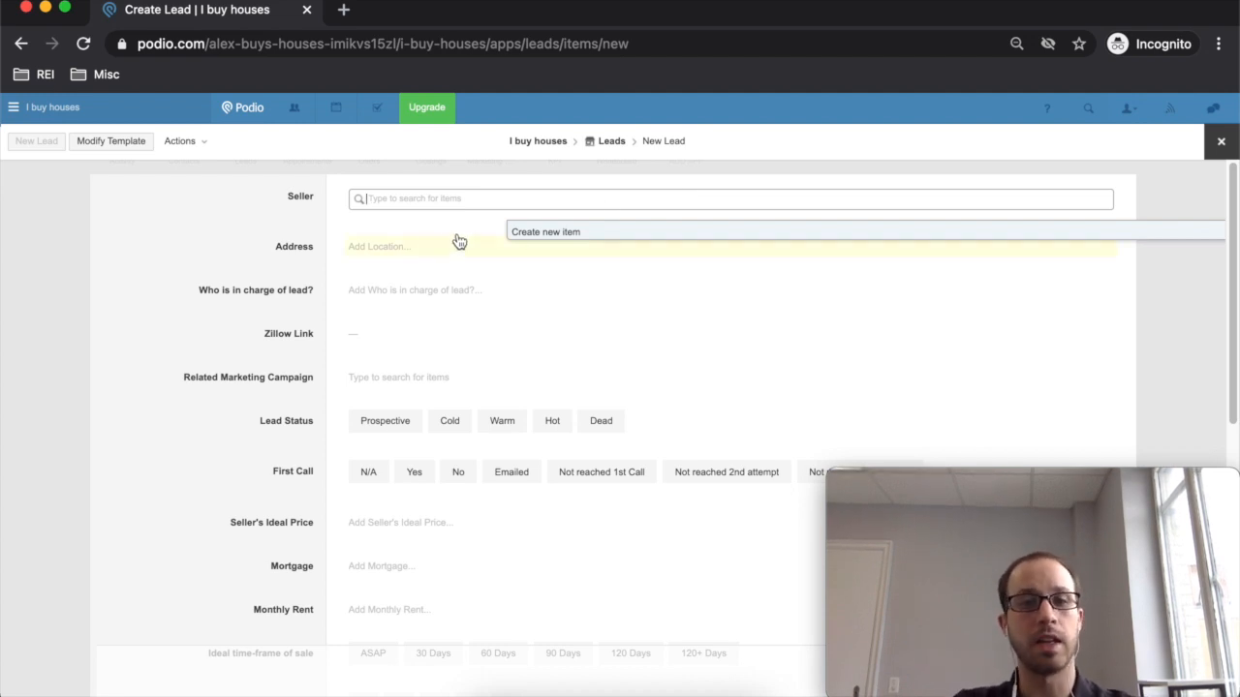
left_click(296, 198)
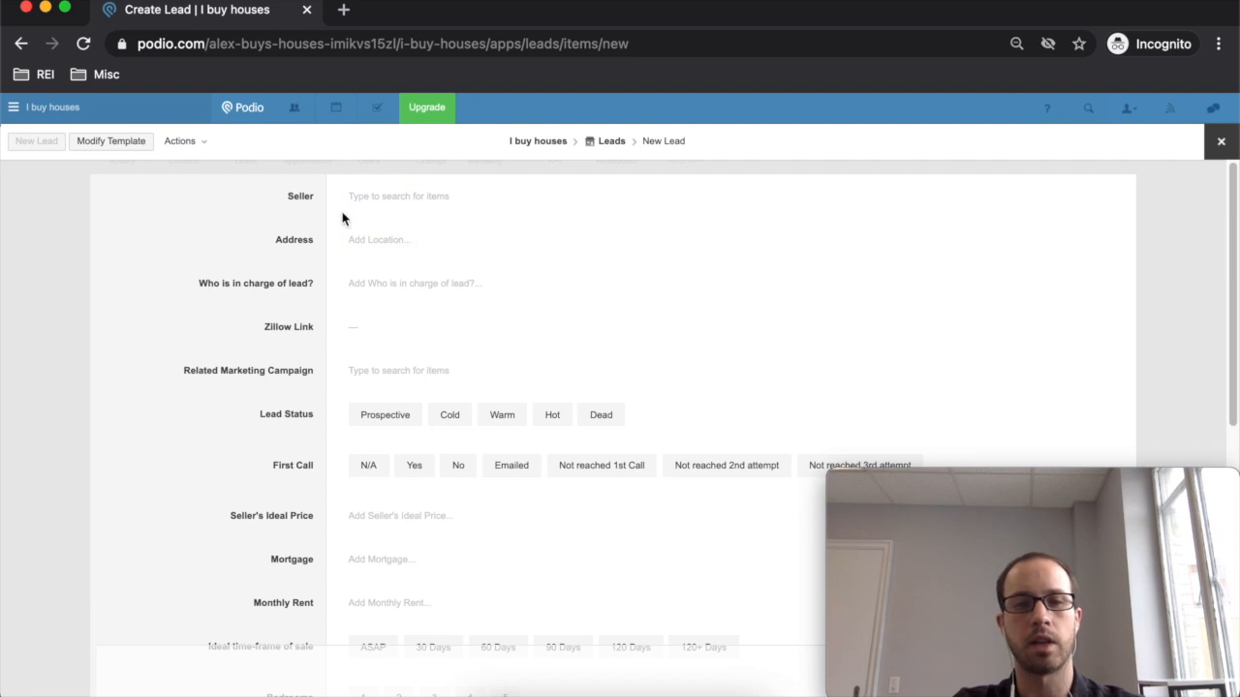
scroll(374, 307, "down", 5)
scroll(442, 437, "up", 5)
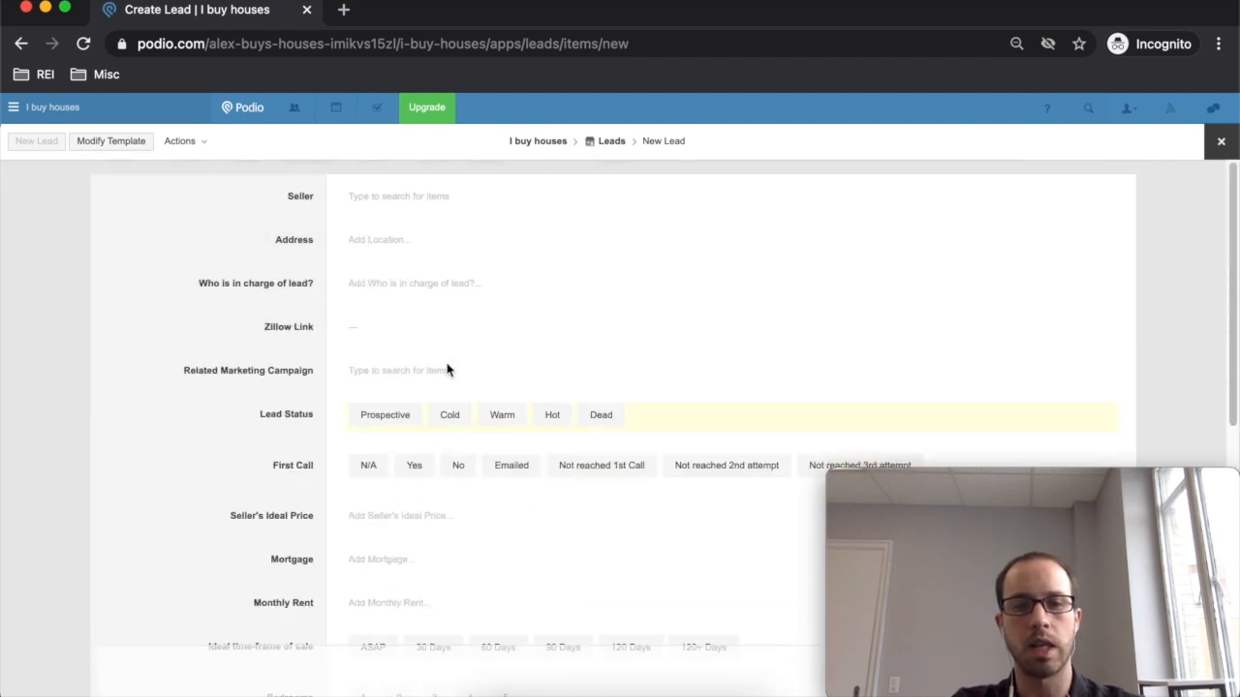
left_click(142, 151)
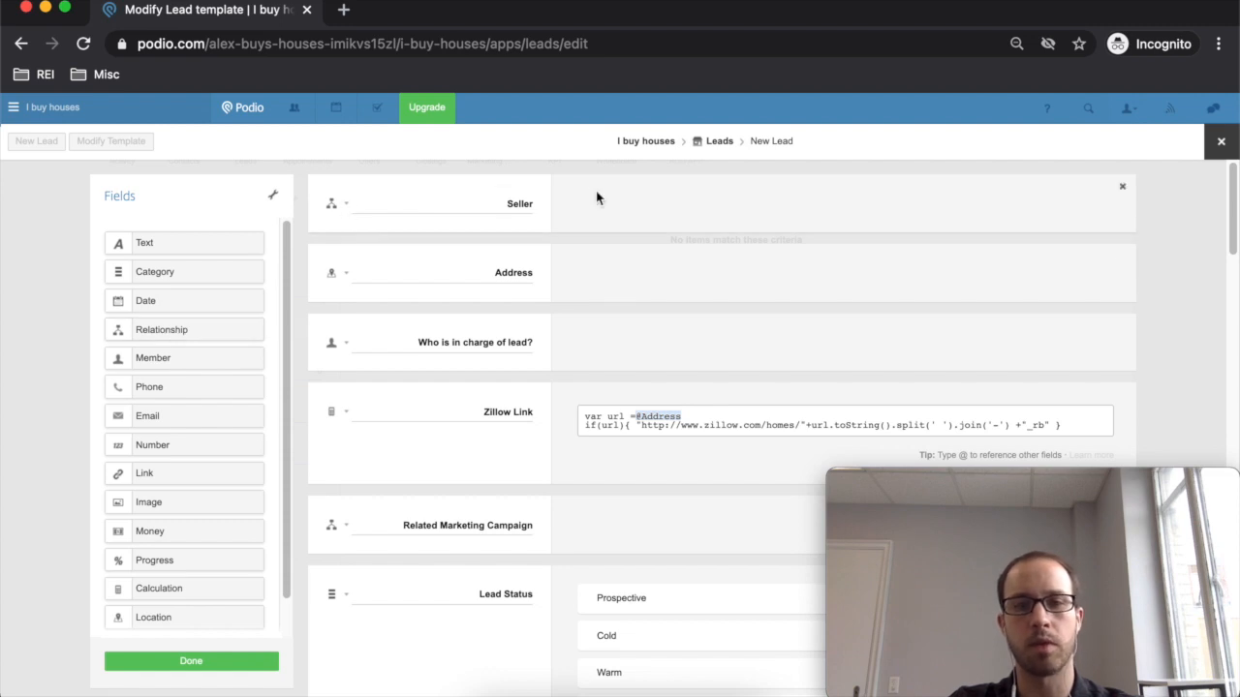
left_click(1122, 186)
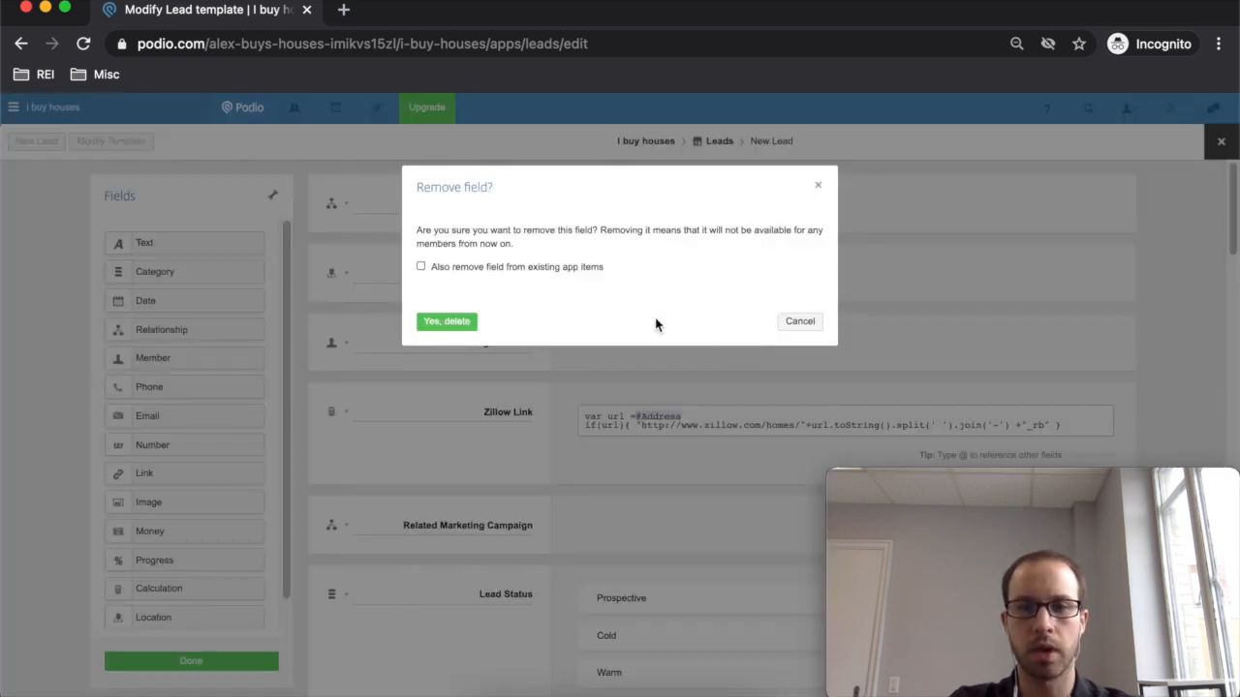
- Delete the old Seller field and add Seller and Phone Number text fields above Address
left_click(433, 323)
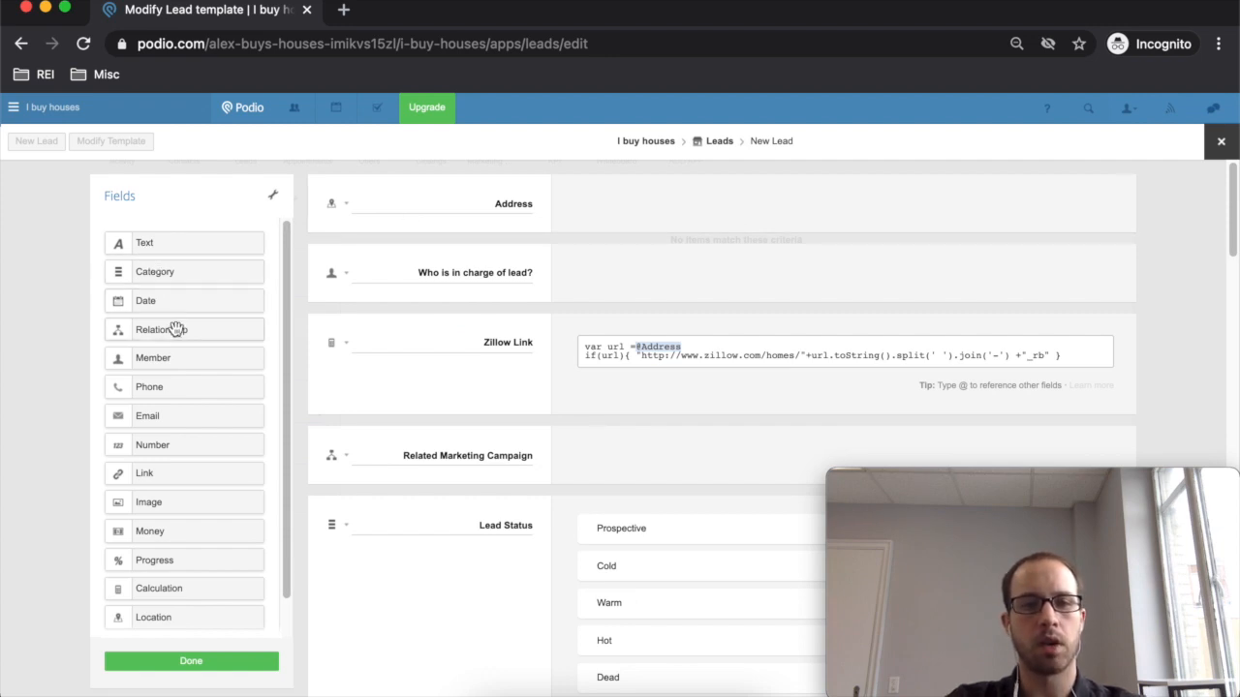
left_click_drag(184, 242, 402, 200)
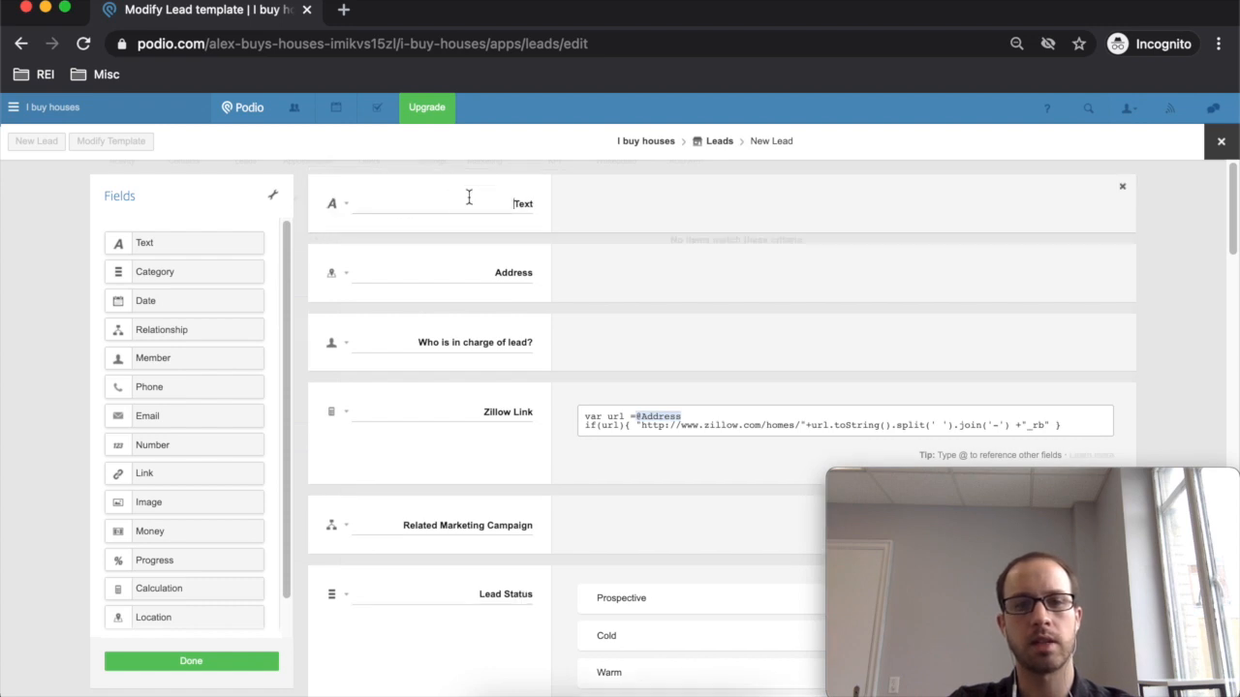
type("Seller")
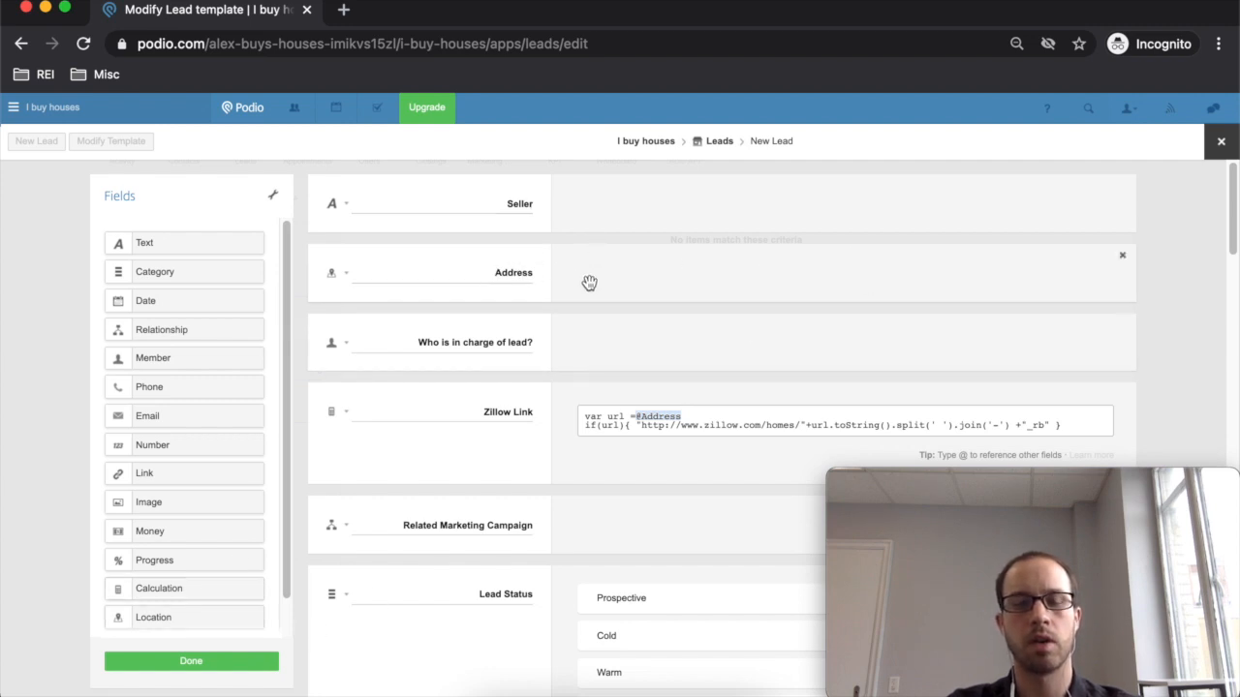
left_click_drag(152, 242, 440, 243)
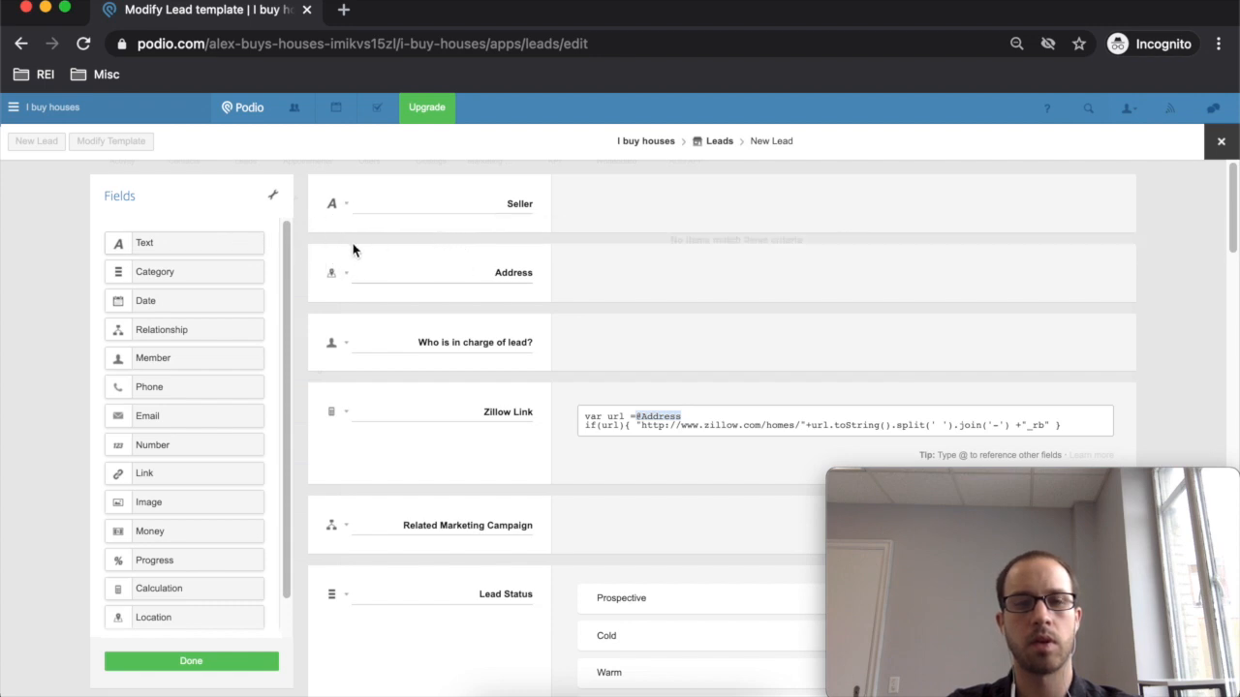
left_click_drag(239, 243, 403, 253)
double_click(504, 273)
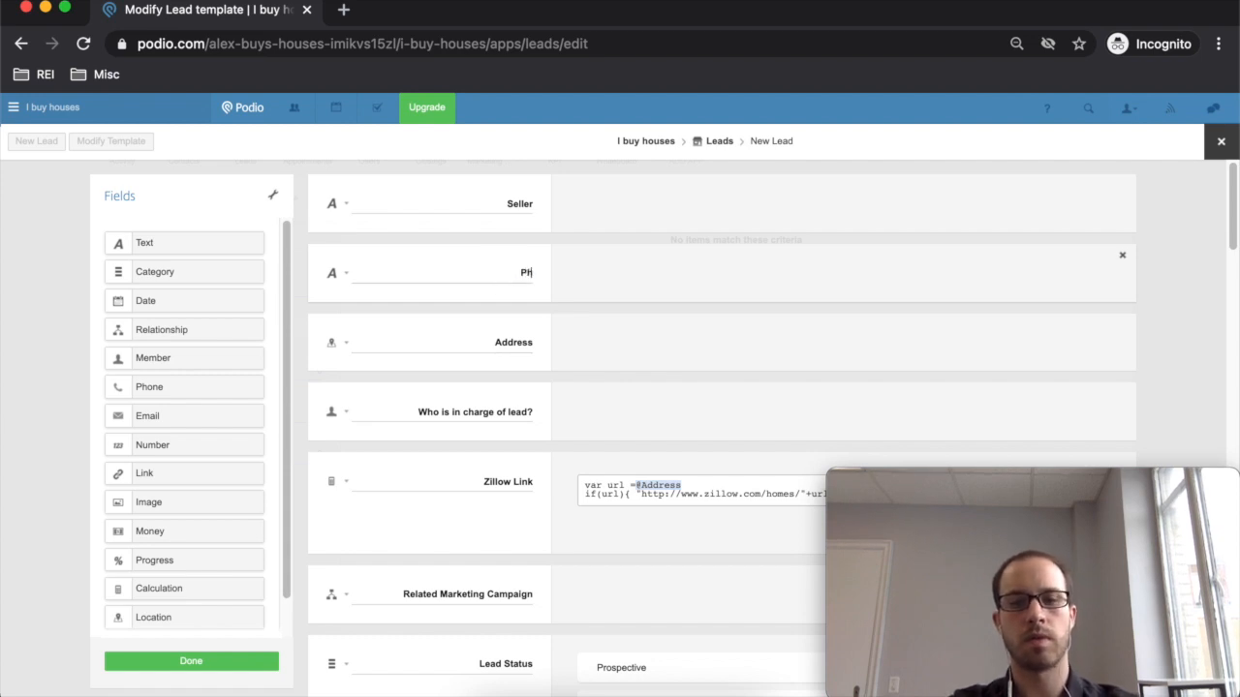
type("Phone Number")
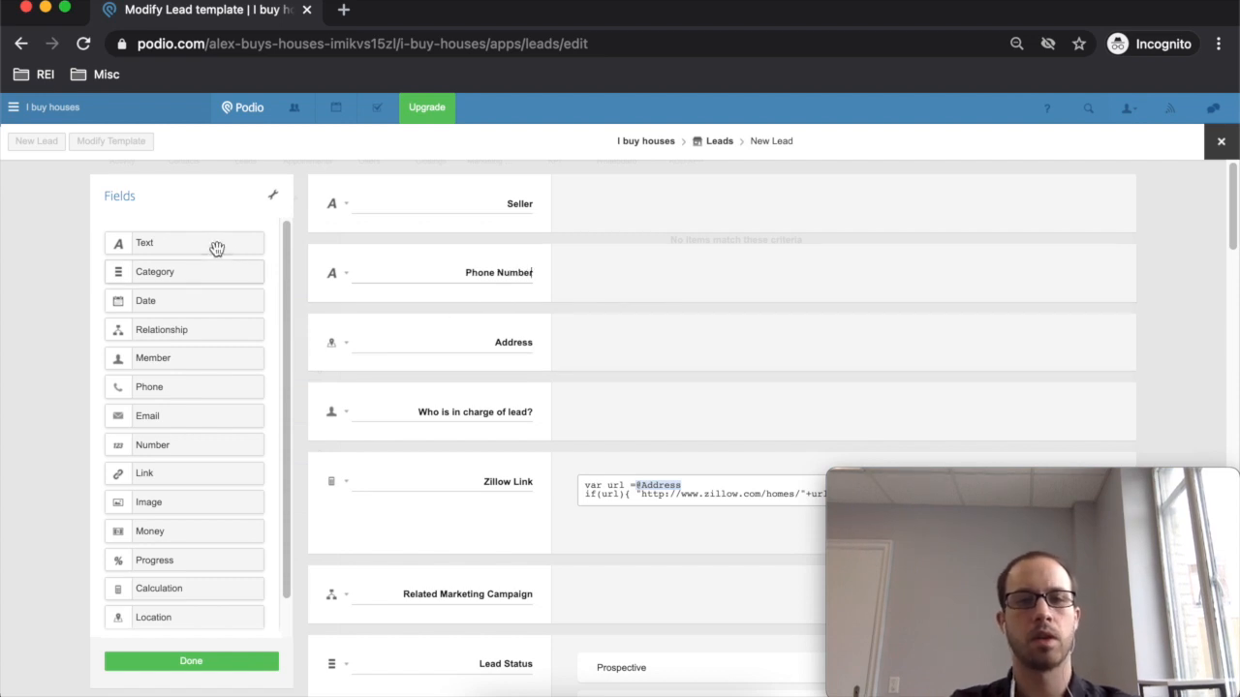
- Add an Email text field and delete the extra unnamed Text field
left_click_drag(207, 251, 506, 422)
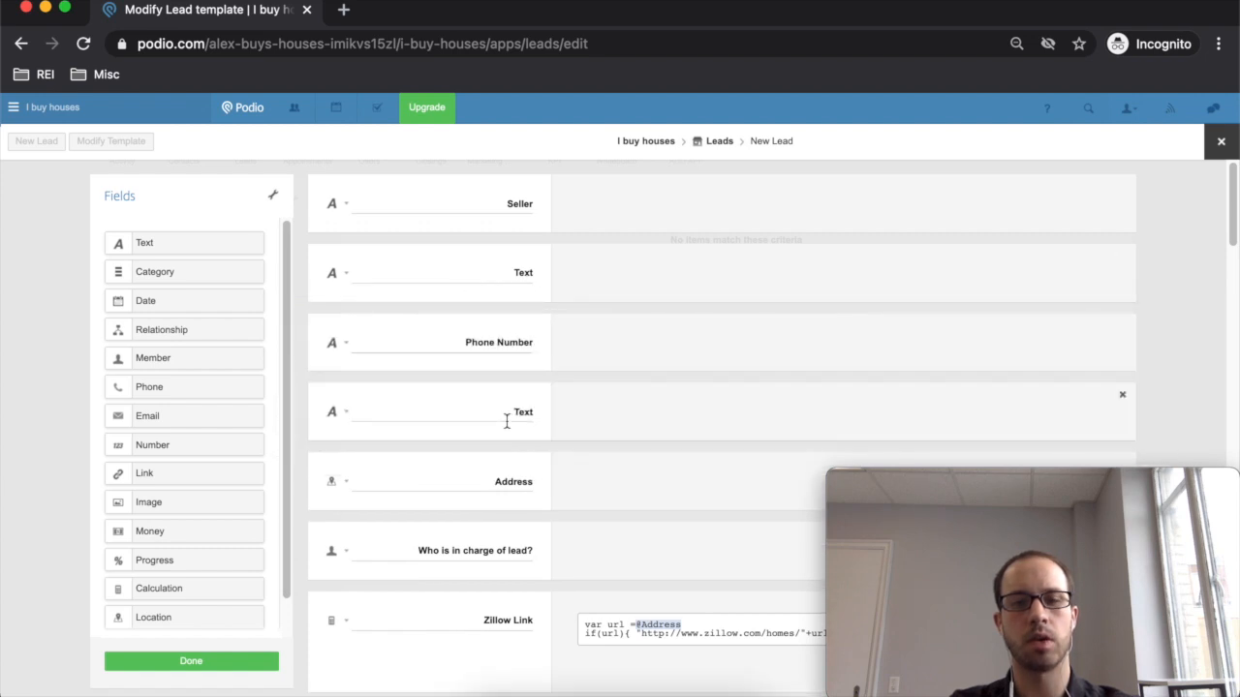
double_click(518, 419)
type("Email")
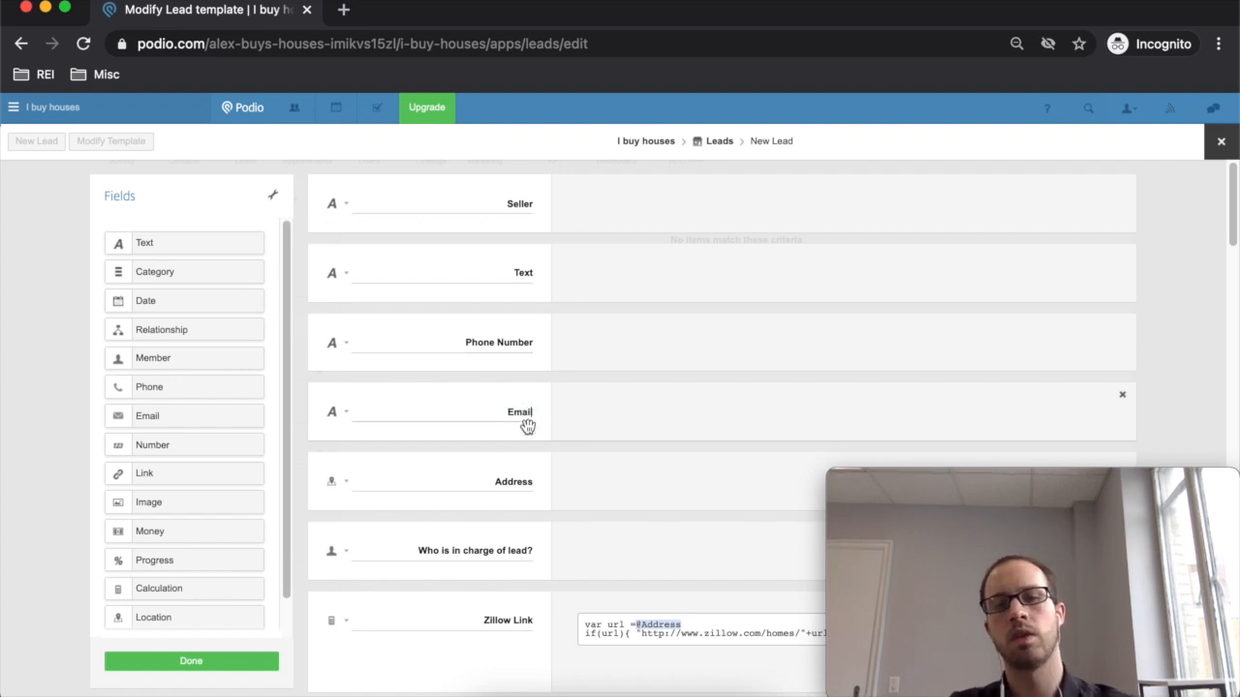
scroll(479, 426, "down", 1)
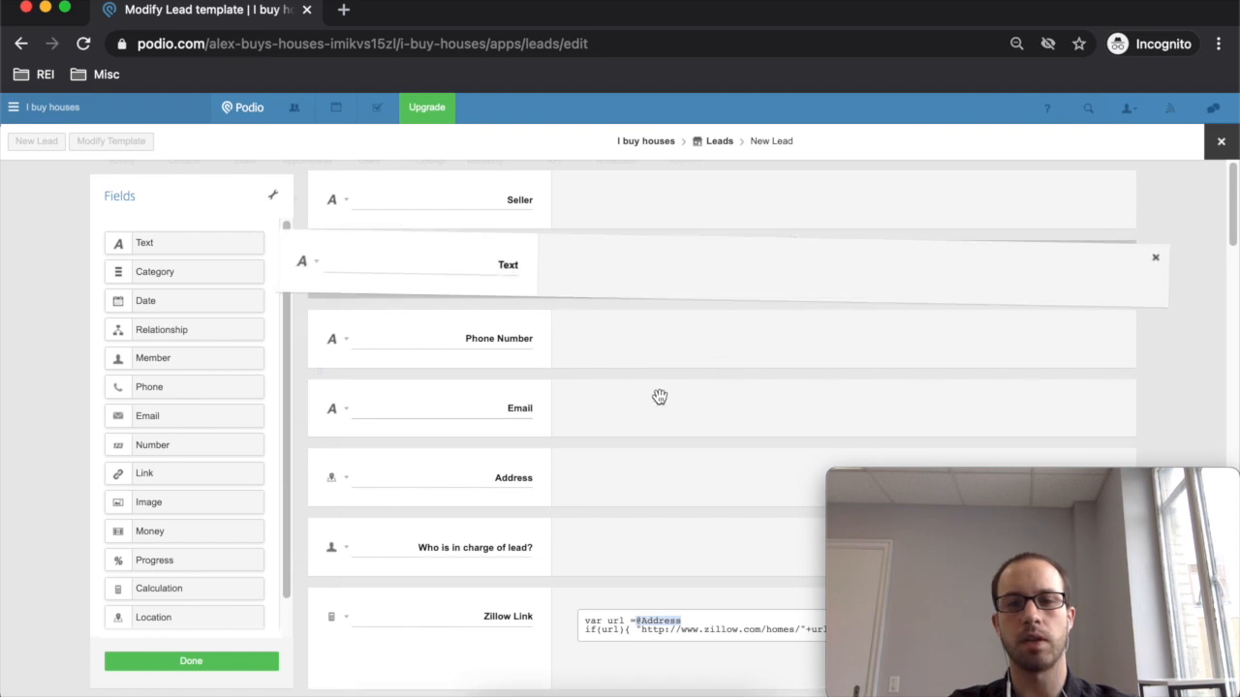
left_click(1123, 254)
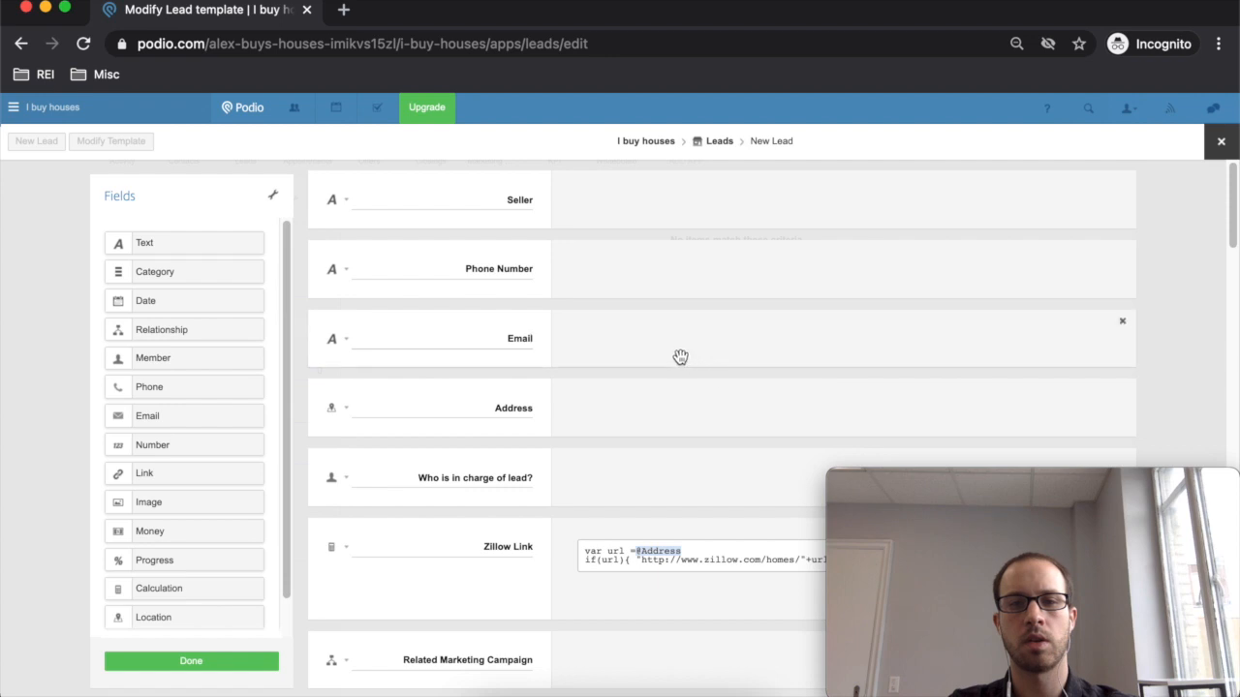
left_click(532, 199)
type("r")
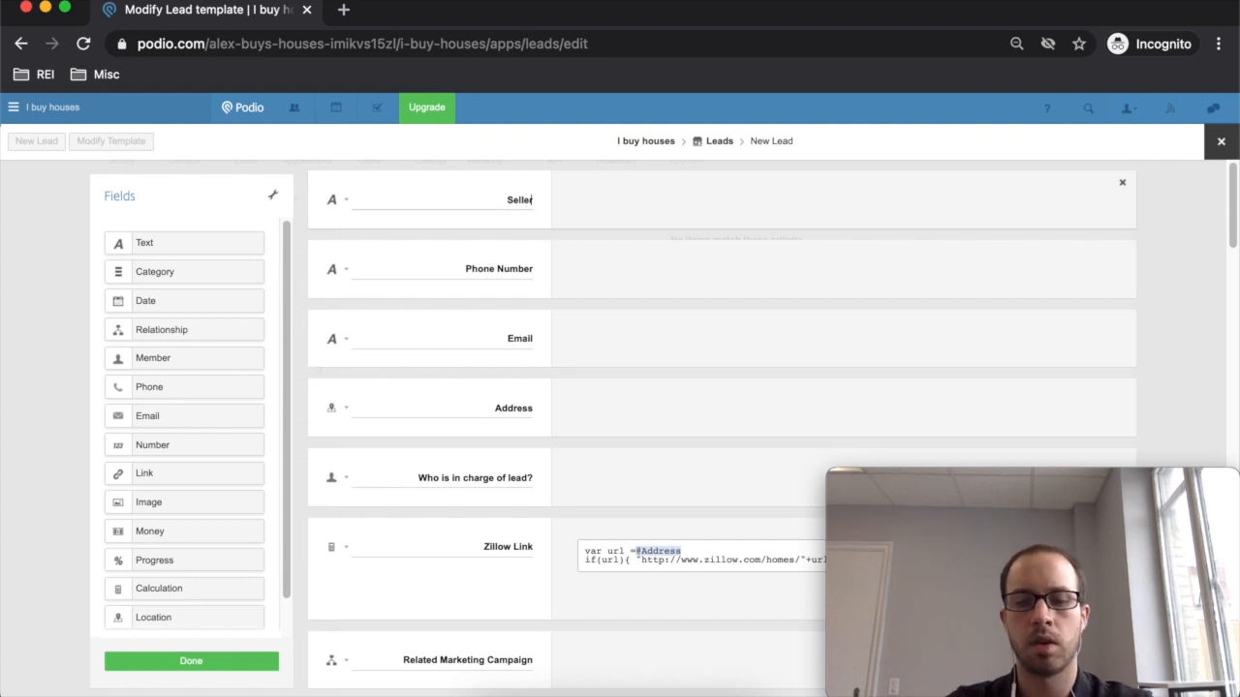
type("ame")
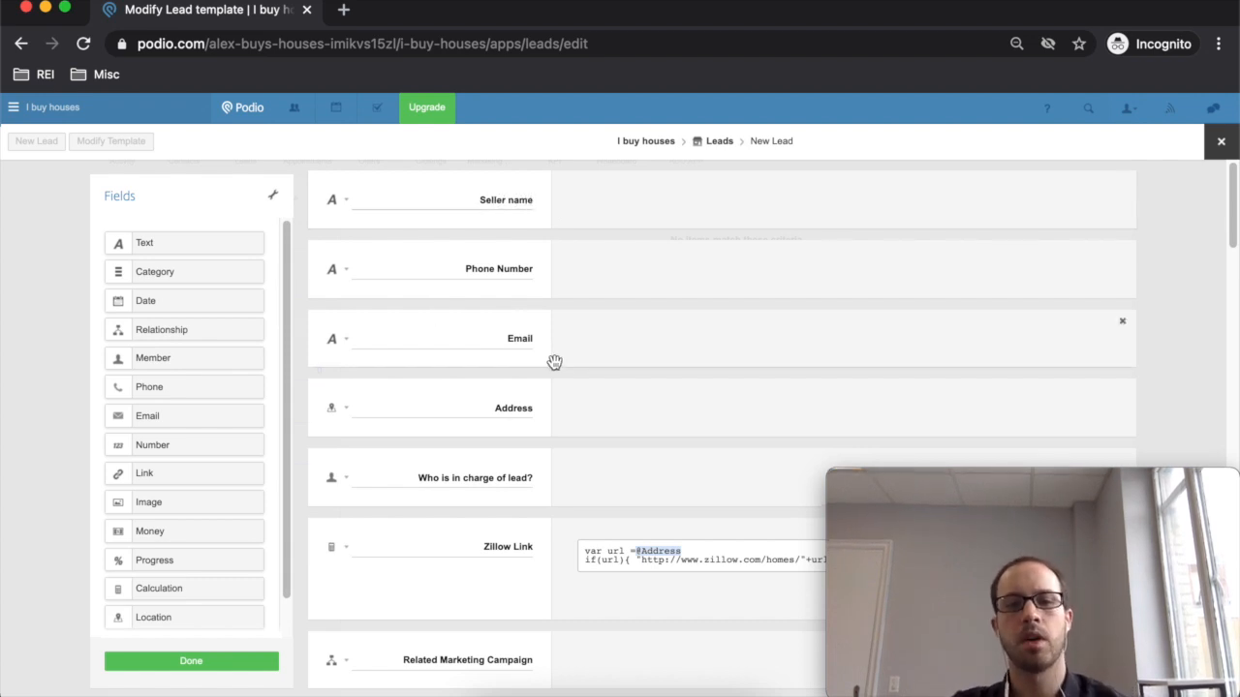
scroll(511, 411, "down", 1)
scroll(511, 411, "down", 8)
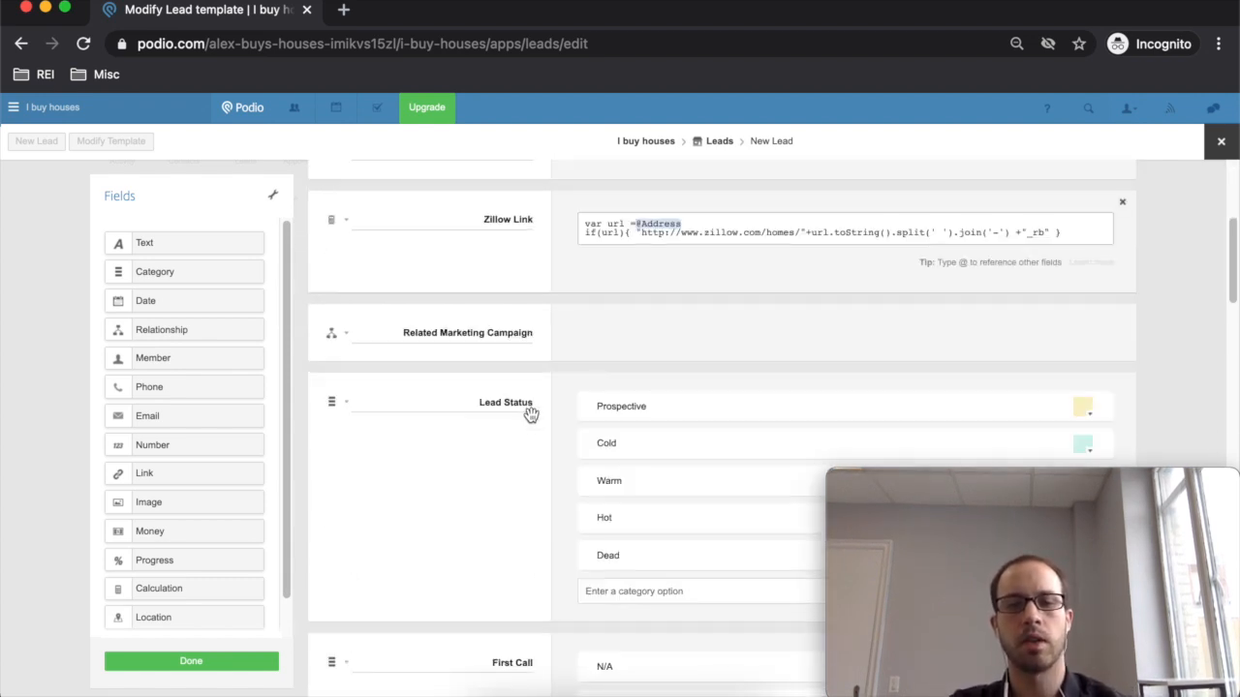
scroll(532, 415, "down", 20)
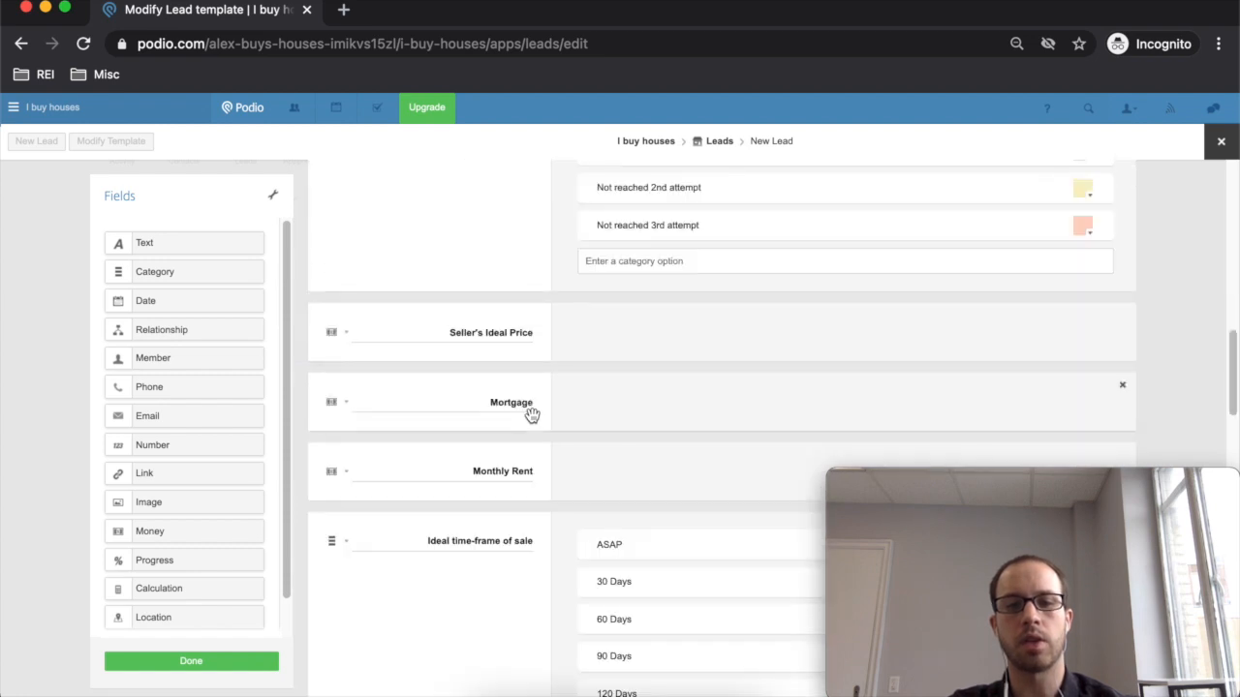
scroll(532, 415, "down", 6)
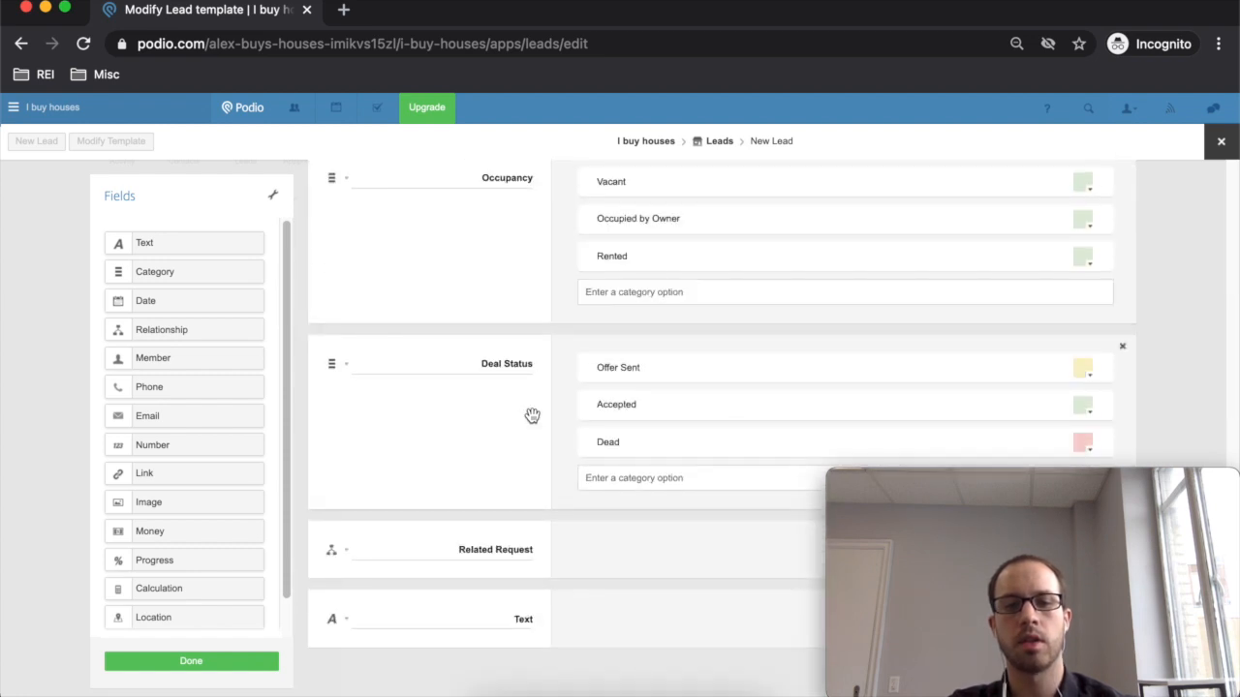
double_click(521, 616)
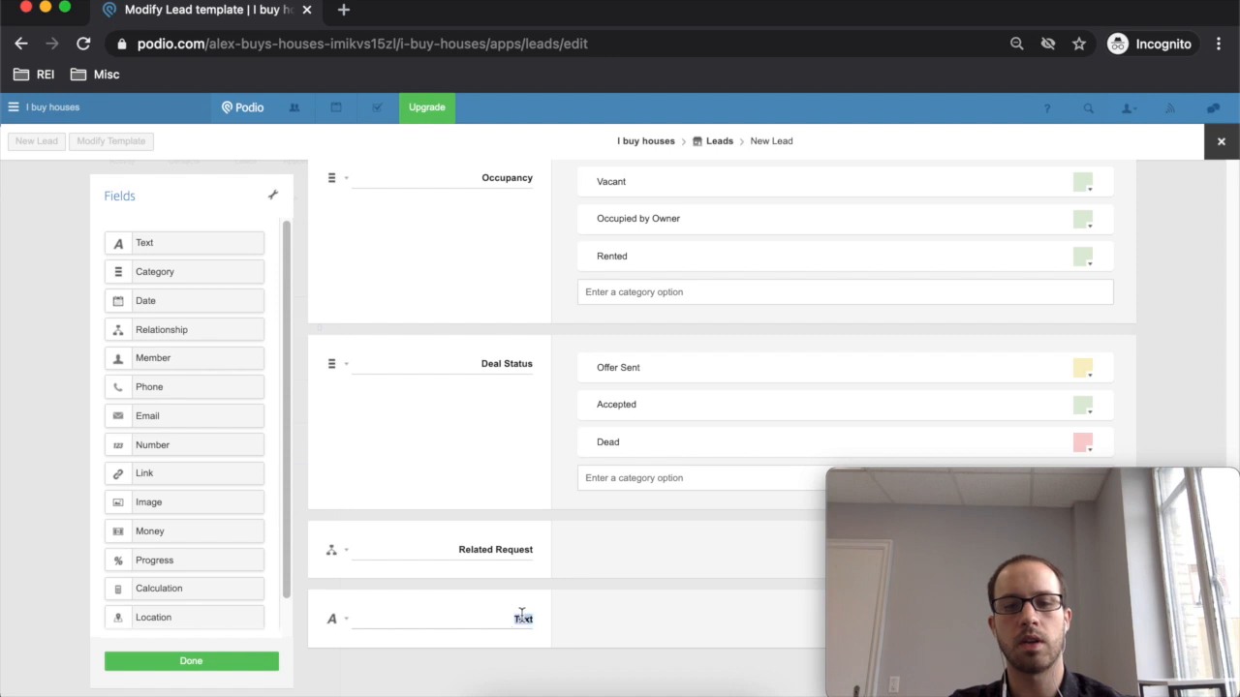
type("Notes")
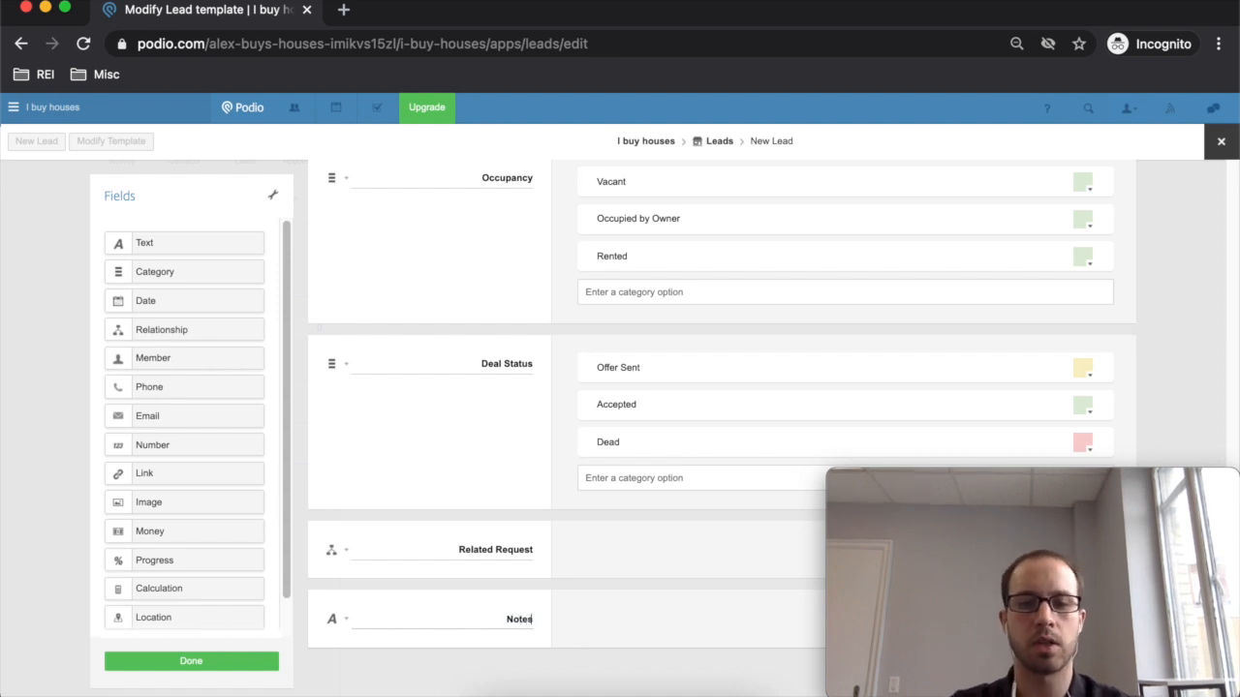
scroll(625, 635, "down", 1)
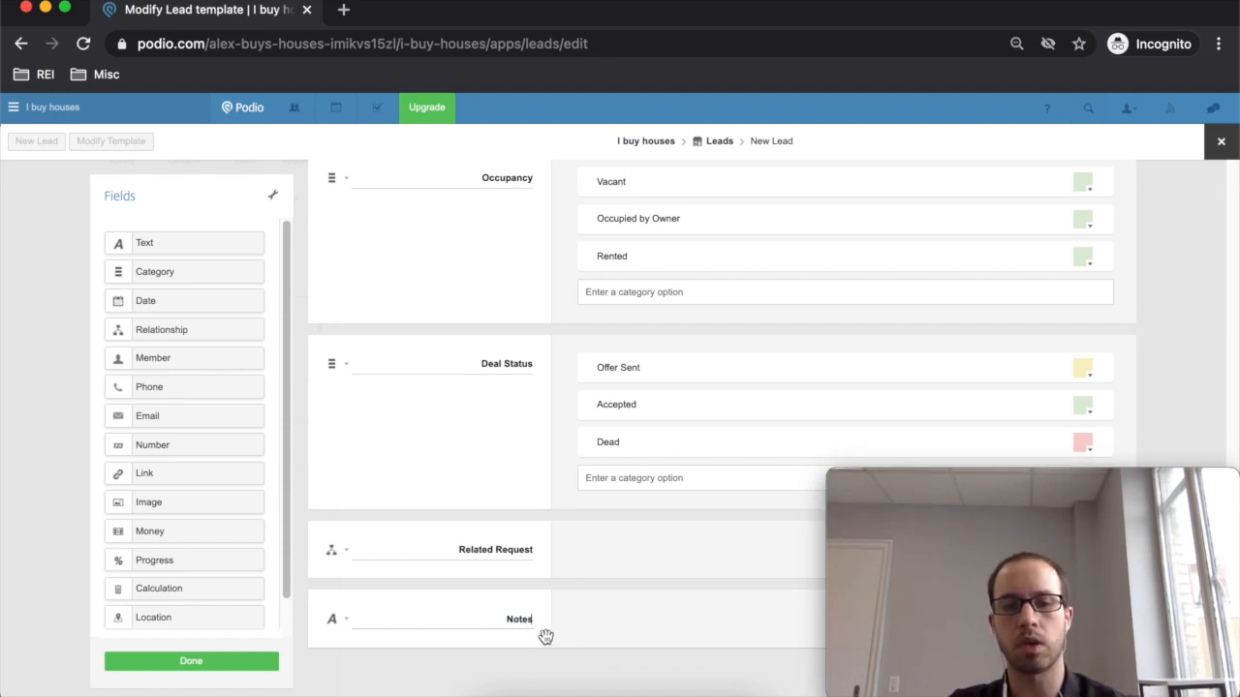
scroll(546, 636, "up", 10)
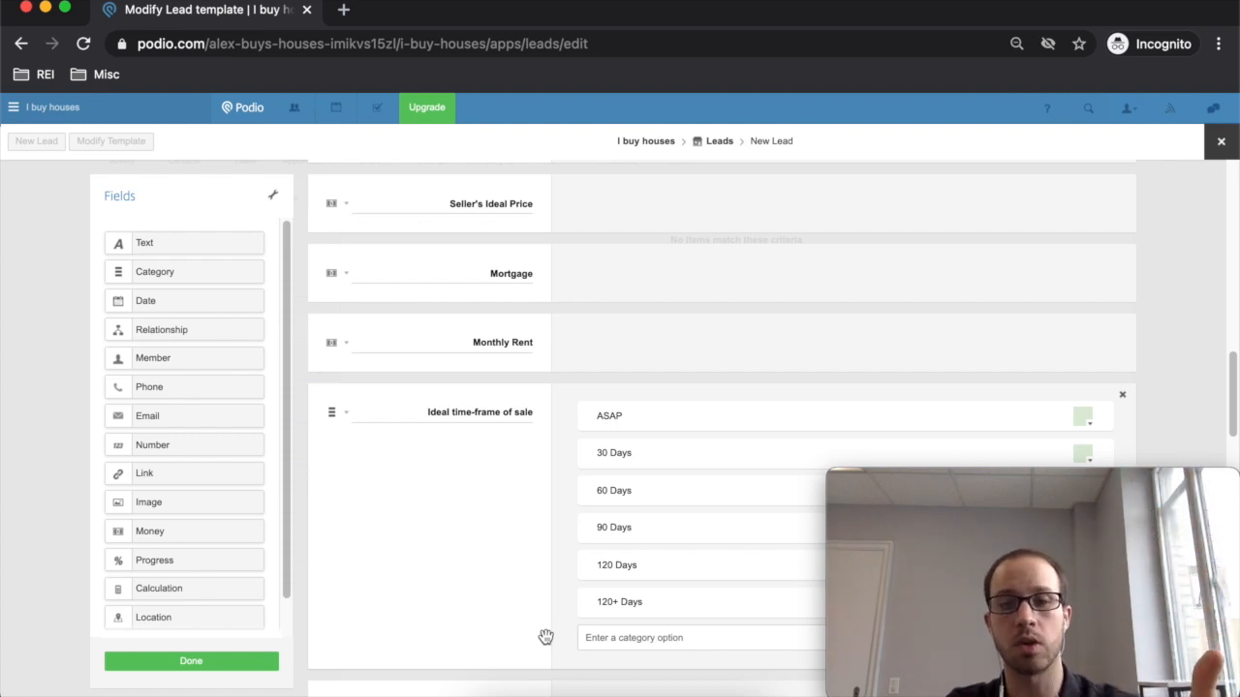
scroll(528, 625, "up", 5)
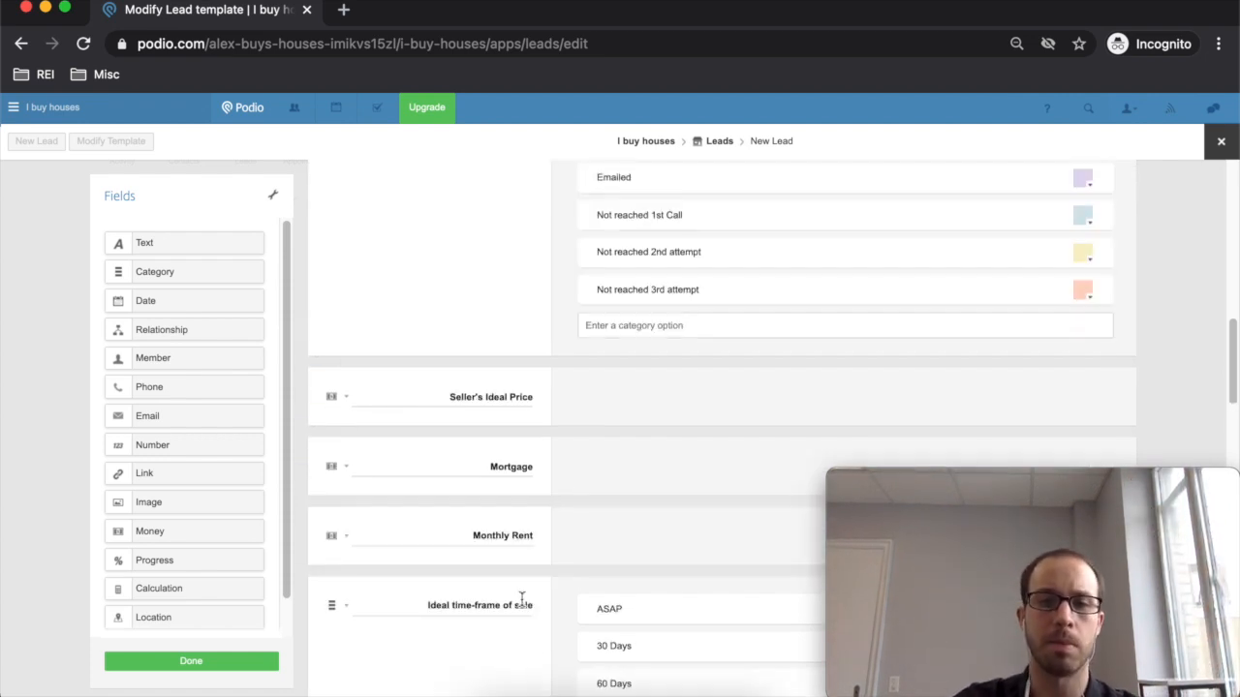
scroll(521, 598, "up", 10)
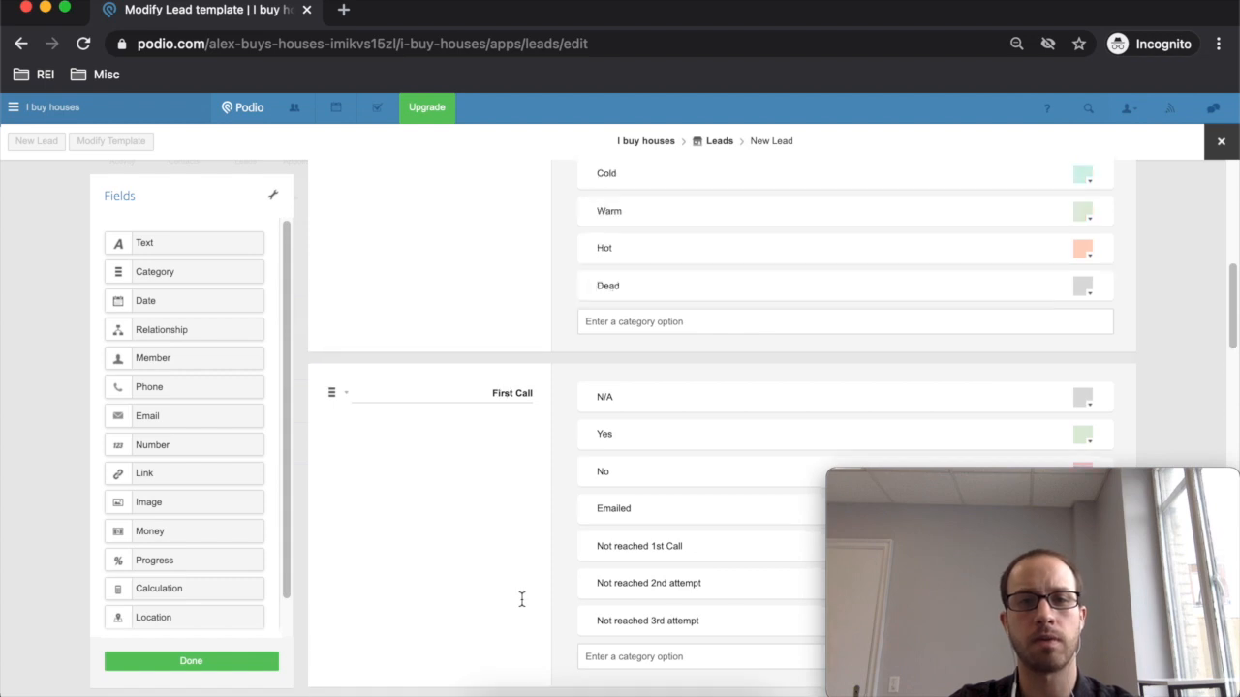
scroll(521, 597, "up", 3)
scroll(521, 598, "down", 2)
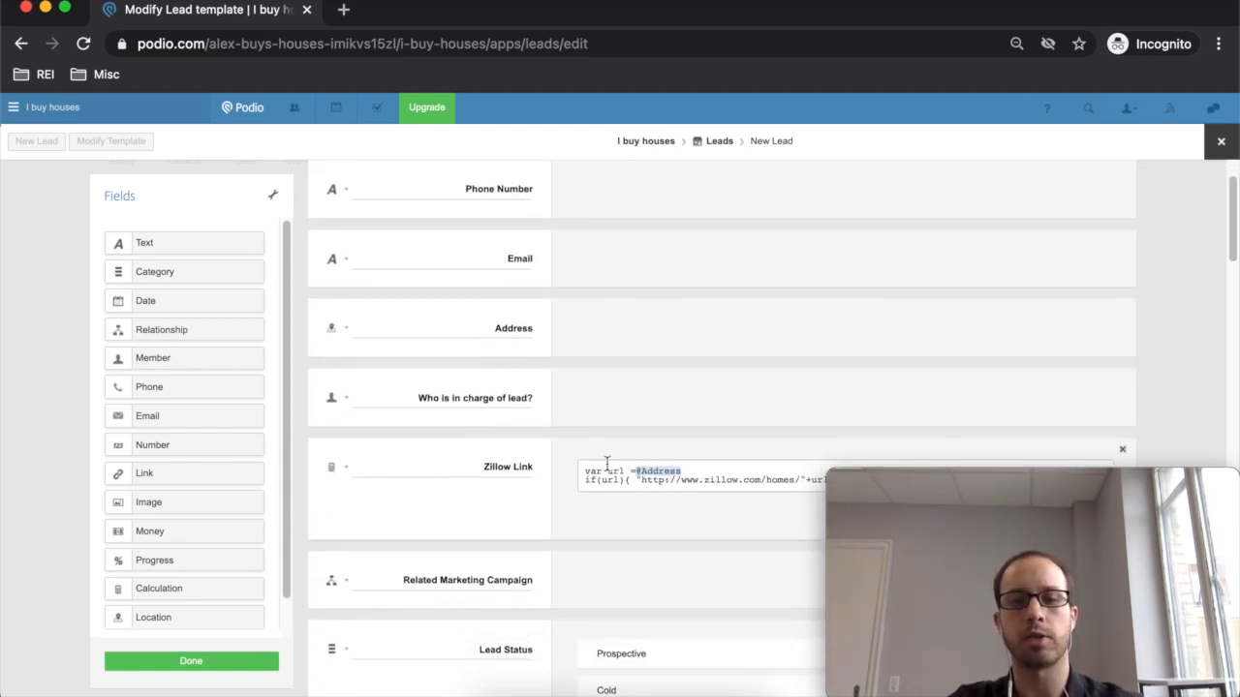
scroll(438, 429, "down", 1)
scroll(535, 440, "up", 3)
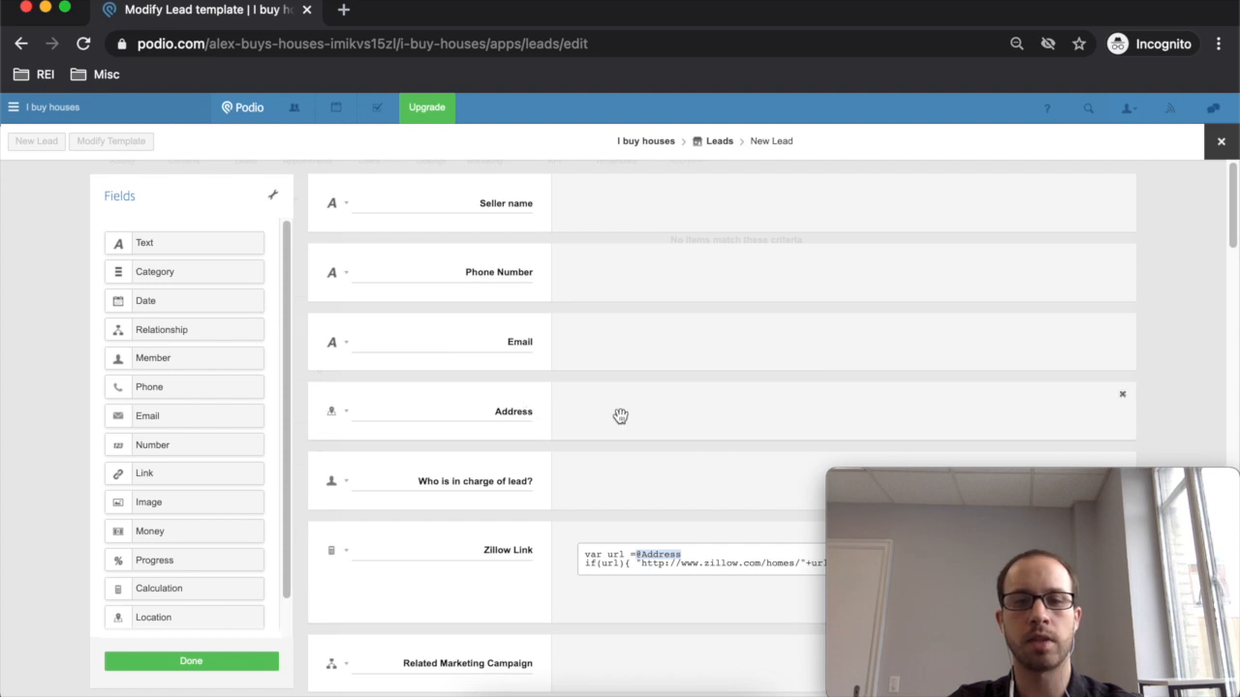
scroll(620, 416, "down", 4)
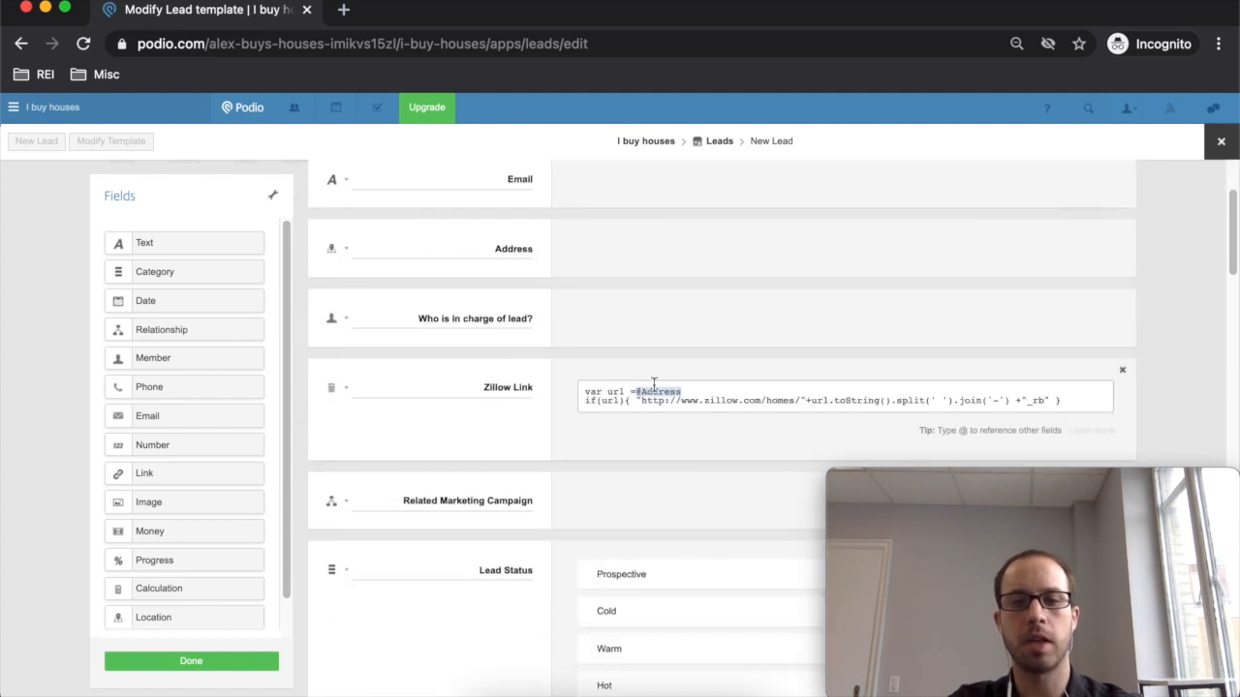
scroll(417, 388, "up", 2)
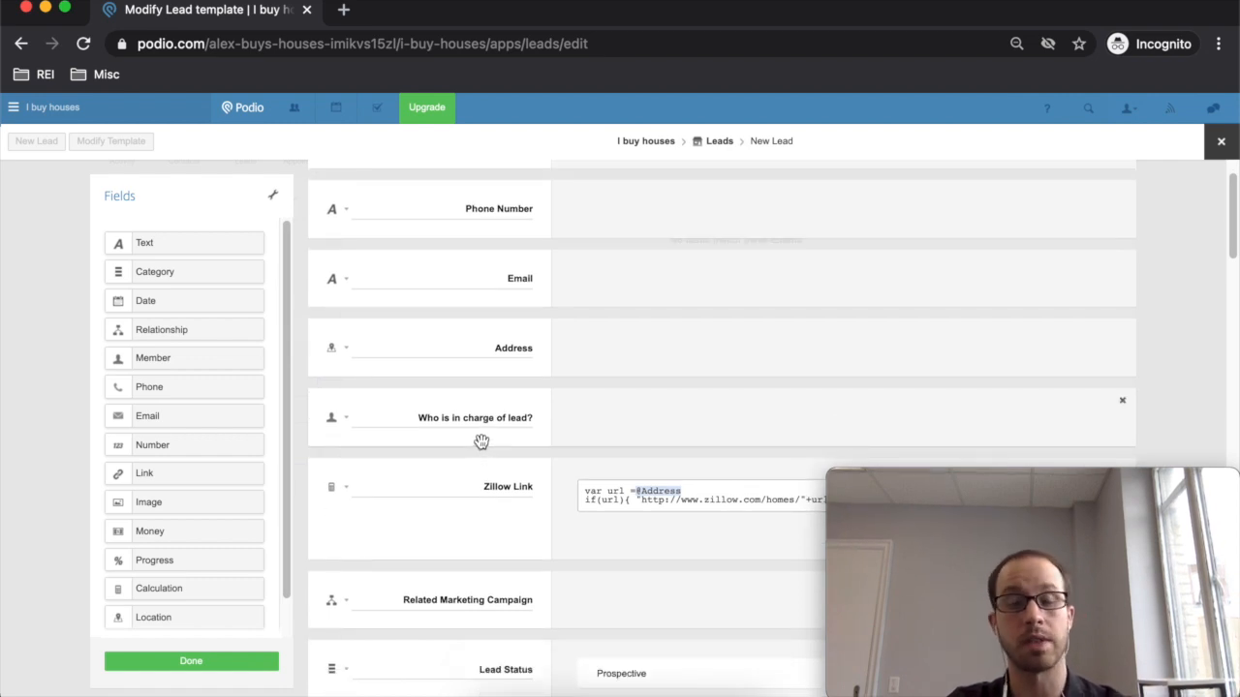
scroll(549, 472, "up", 1)
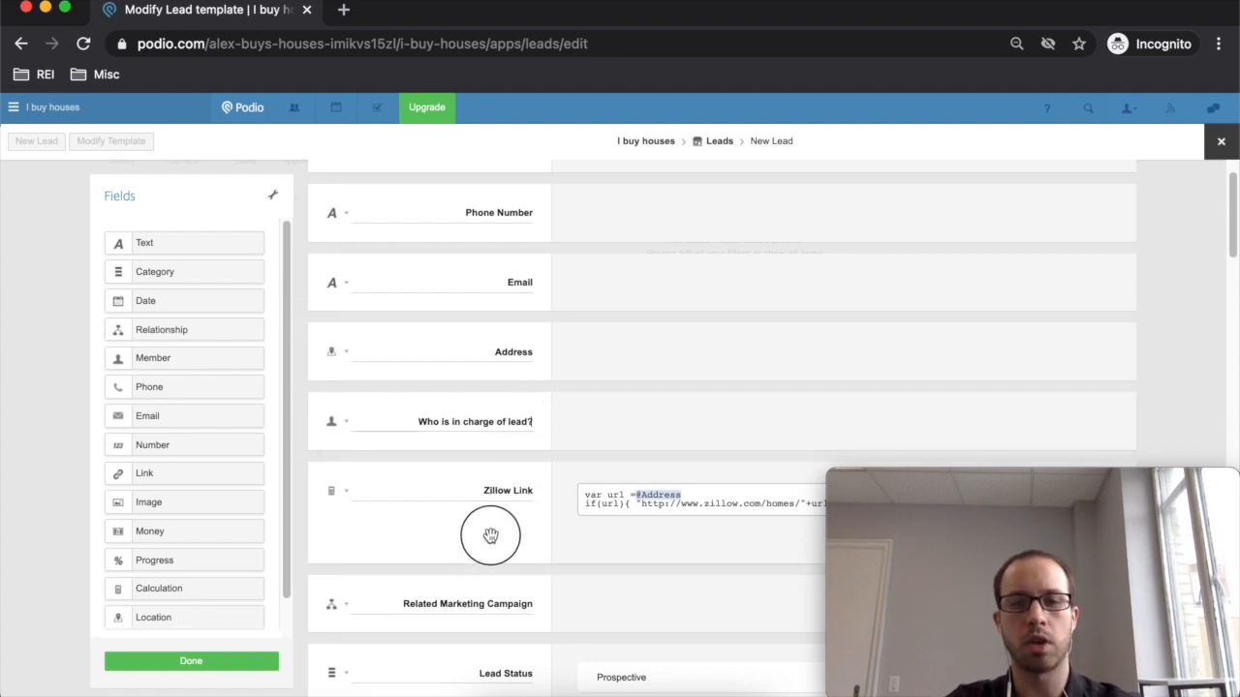
- Relabel the field 'Who is going on appointment', try moving it lower, and save the template
triple_click(521, 422)
type("Who")
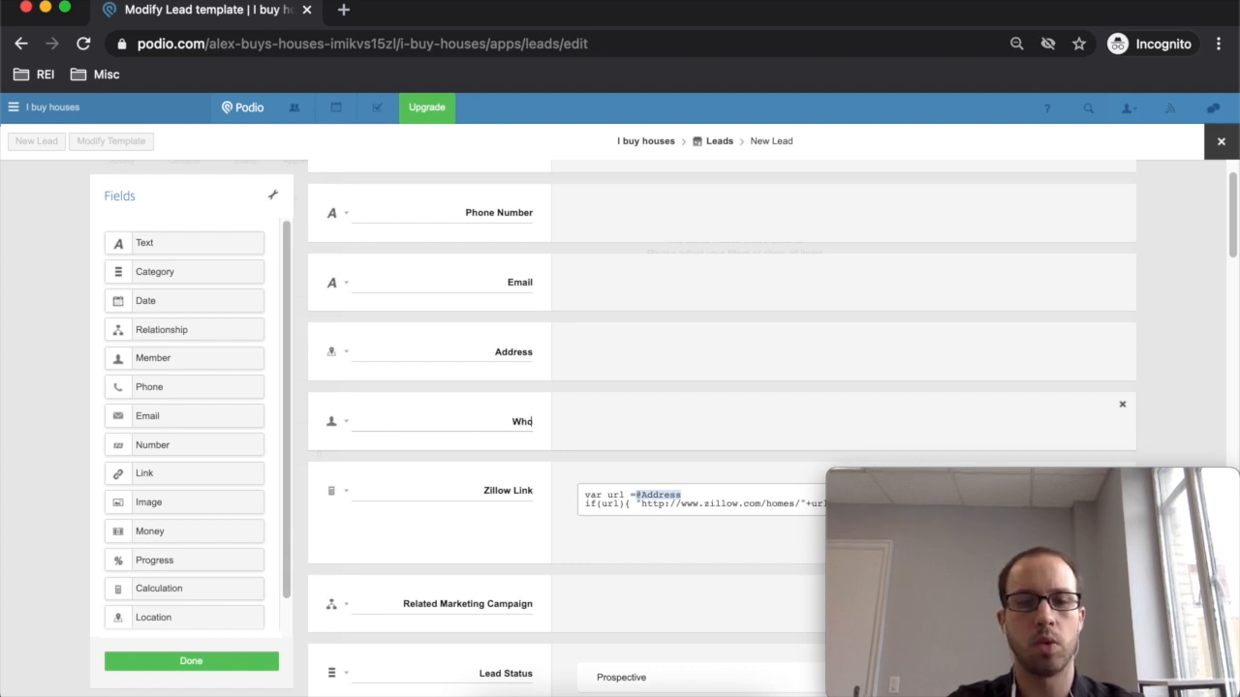
type(" is going on appointmen")
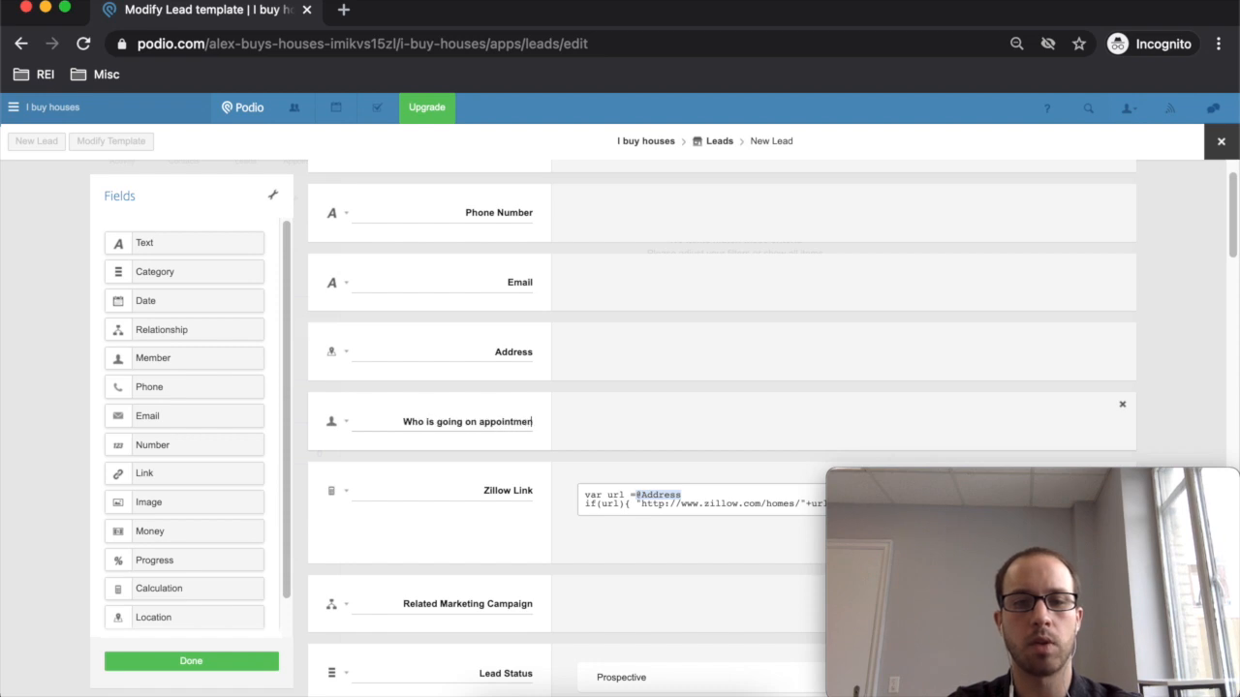
type("t")
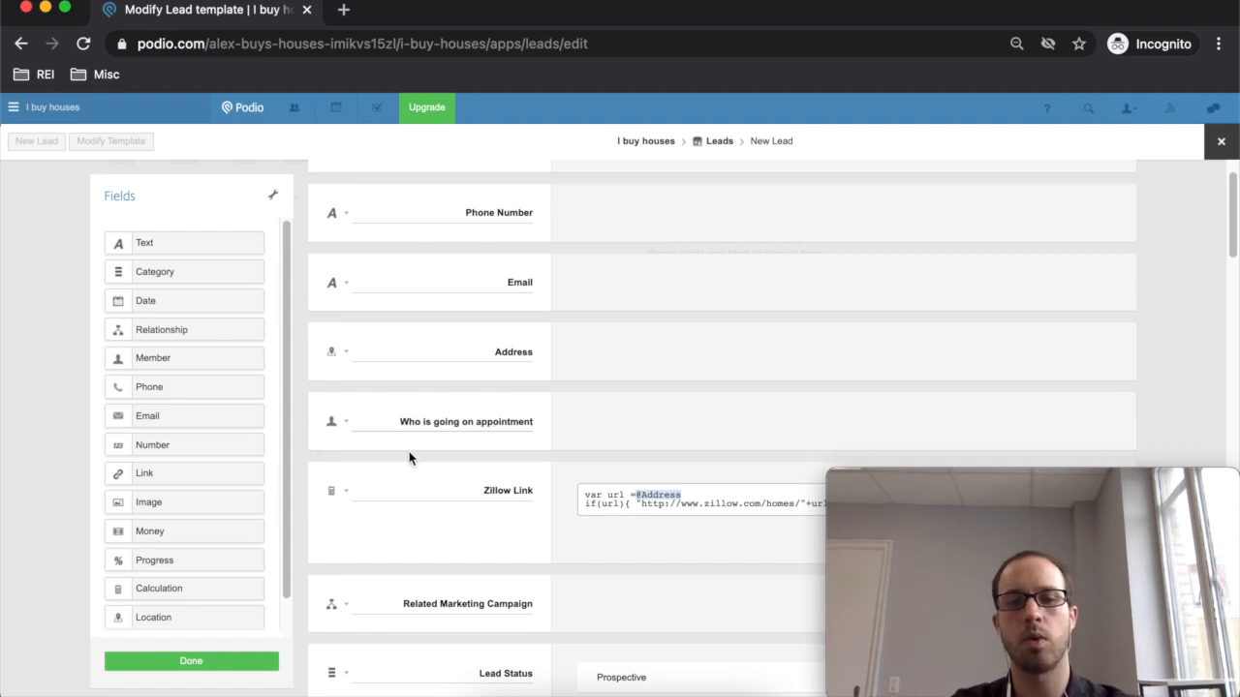
left_click_drag(452, 408, 431, 543)
left_click(372, 410)
left_click_drag(377, 403, 519, 459)
left_click(551, 393)
left_click_drag(558, 400, 563, 443)
left_click(190, 662)
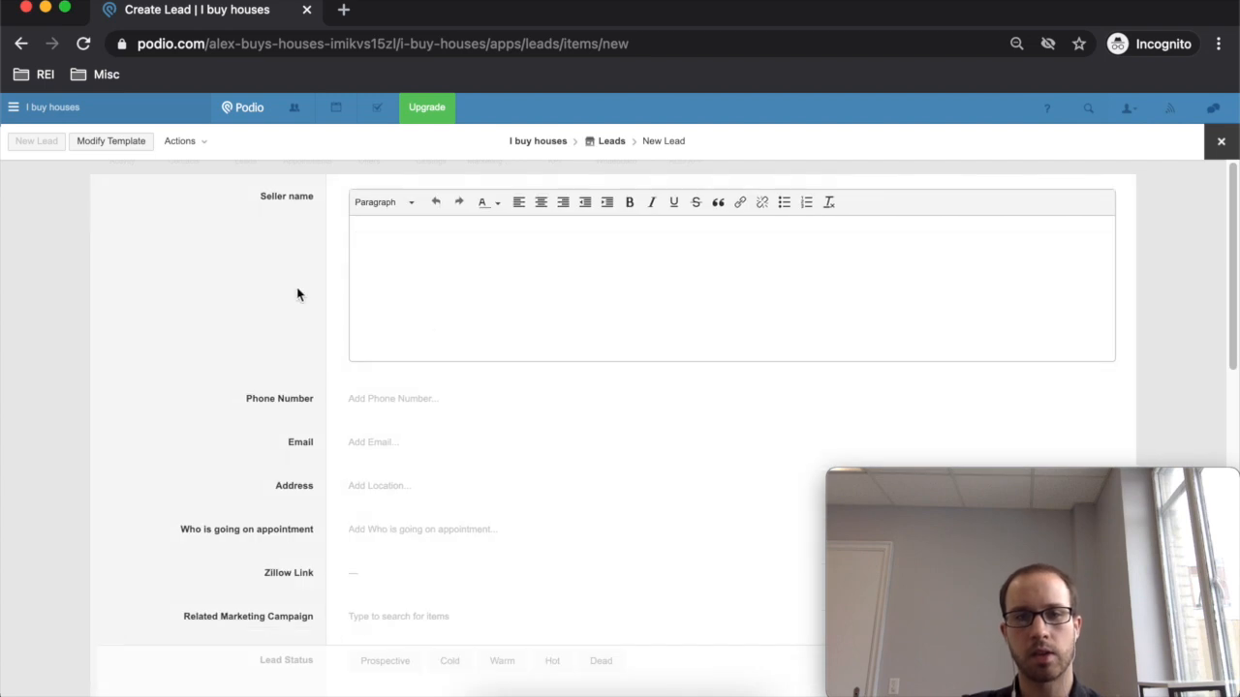
- Reopen the Leads template and drag 'Who is going on appointment' down above Notes
left_click(121, 142)
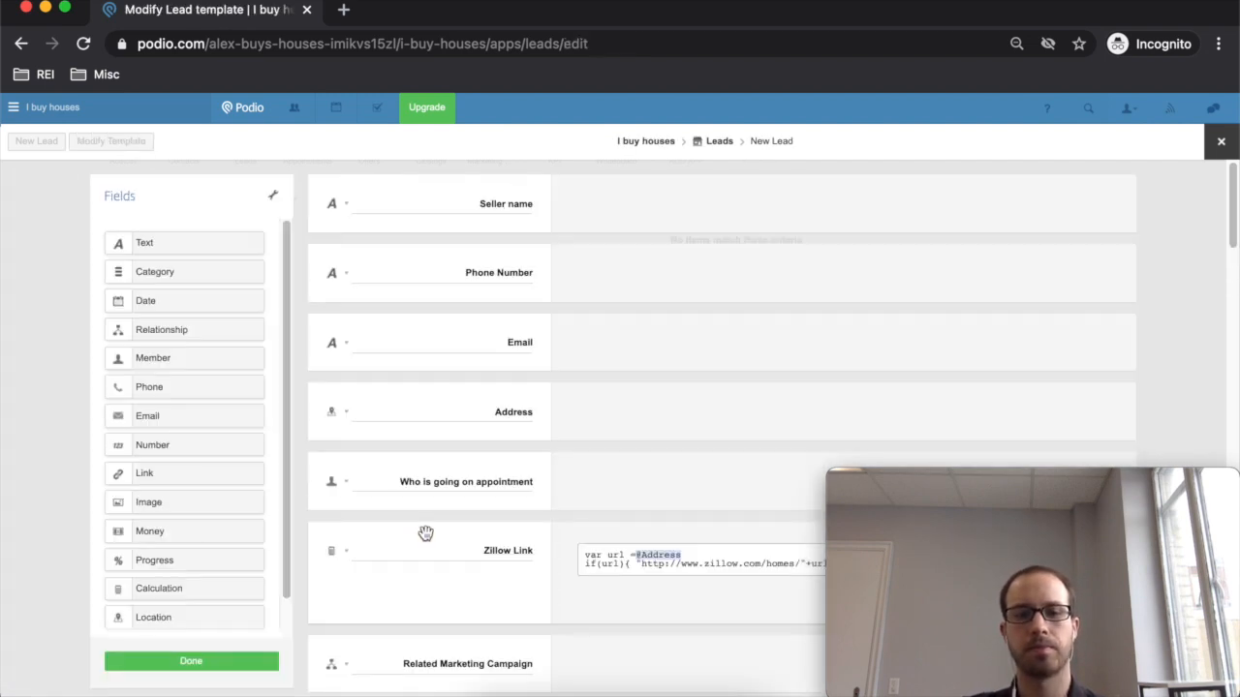
left_click_drag(478, 469, 524, 598)
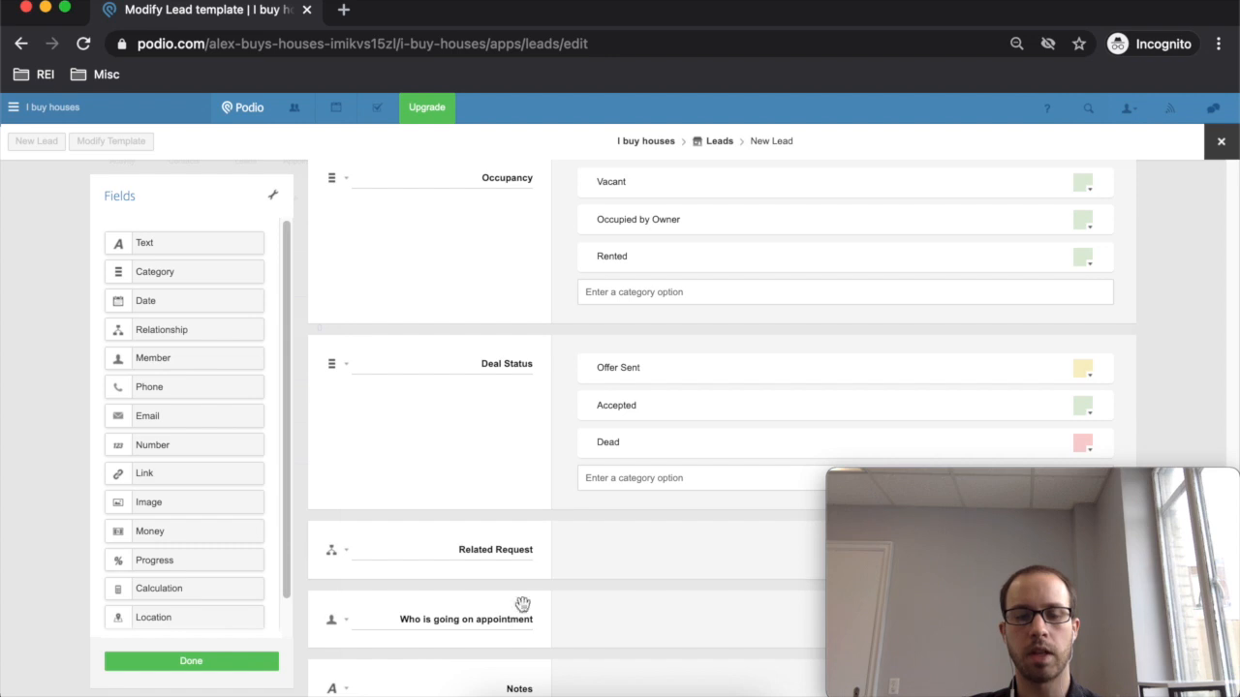
scroll(532, 613, "up", 15)
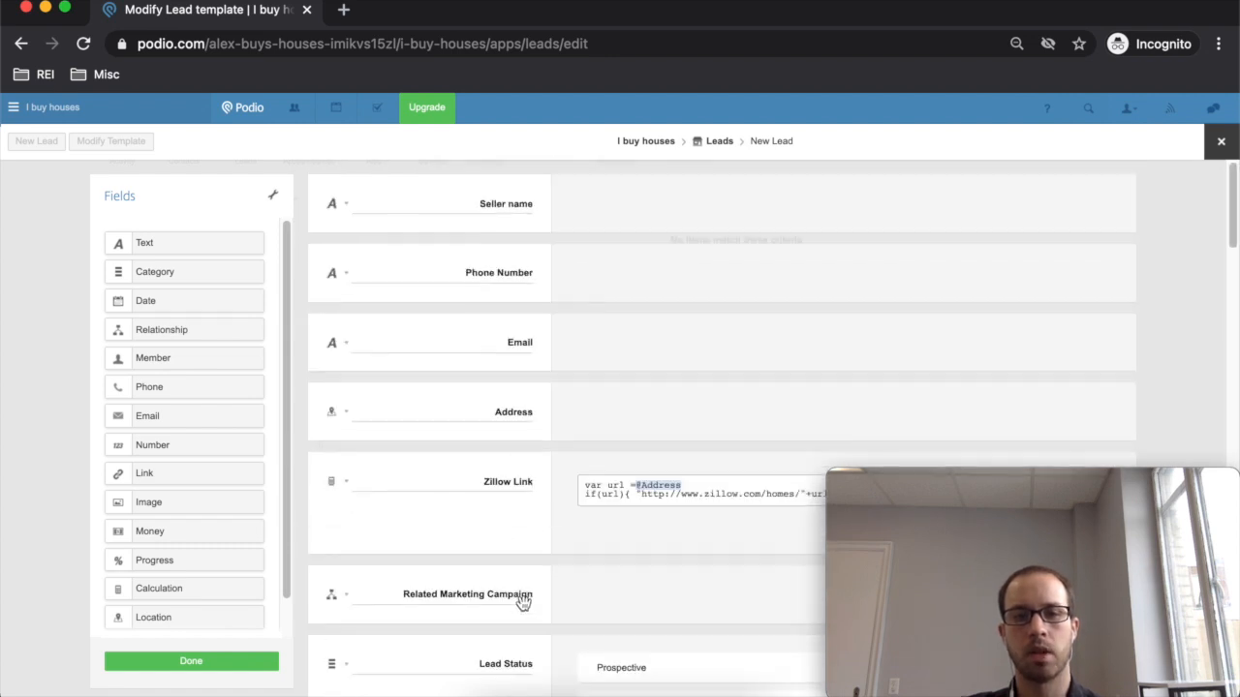
scroll(530, 421, "down", 7)
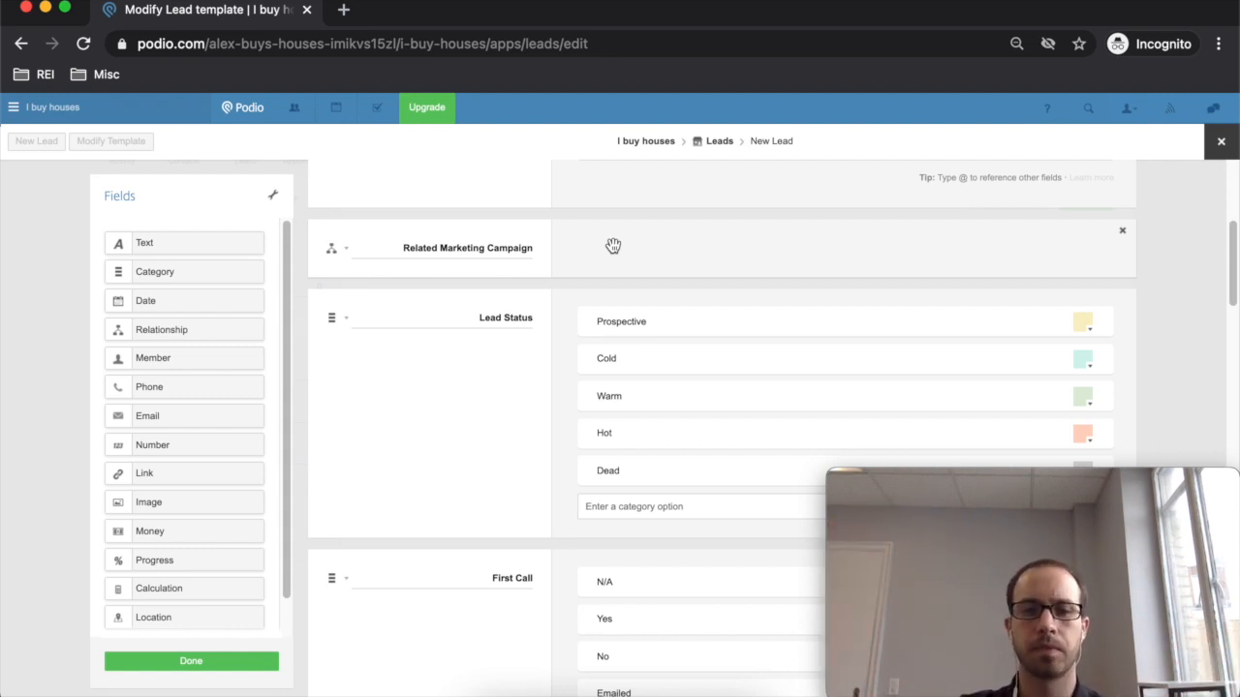
scroll(581, 303, "down", 1)
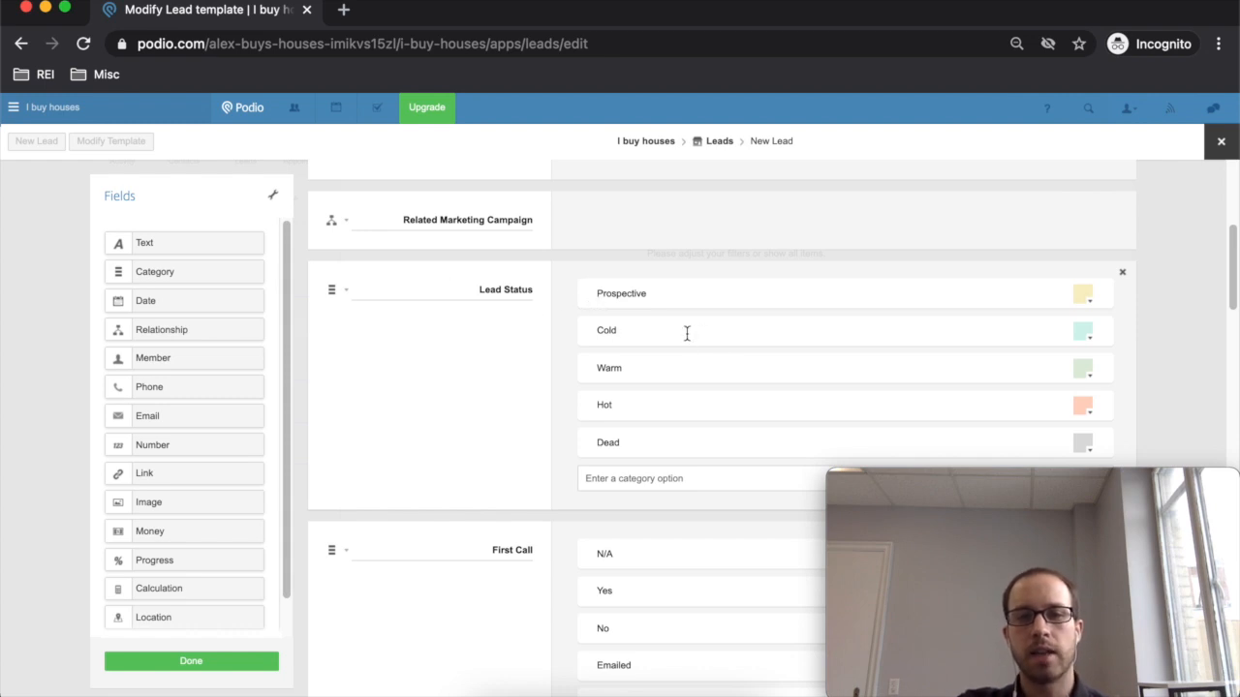
- Delete the Dead option from Lead Status and select the Lead Status label for renaming
scroll(581, 315, "down", 2)
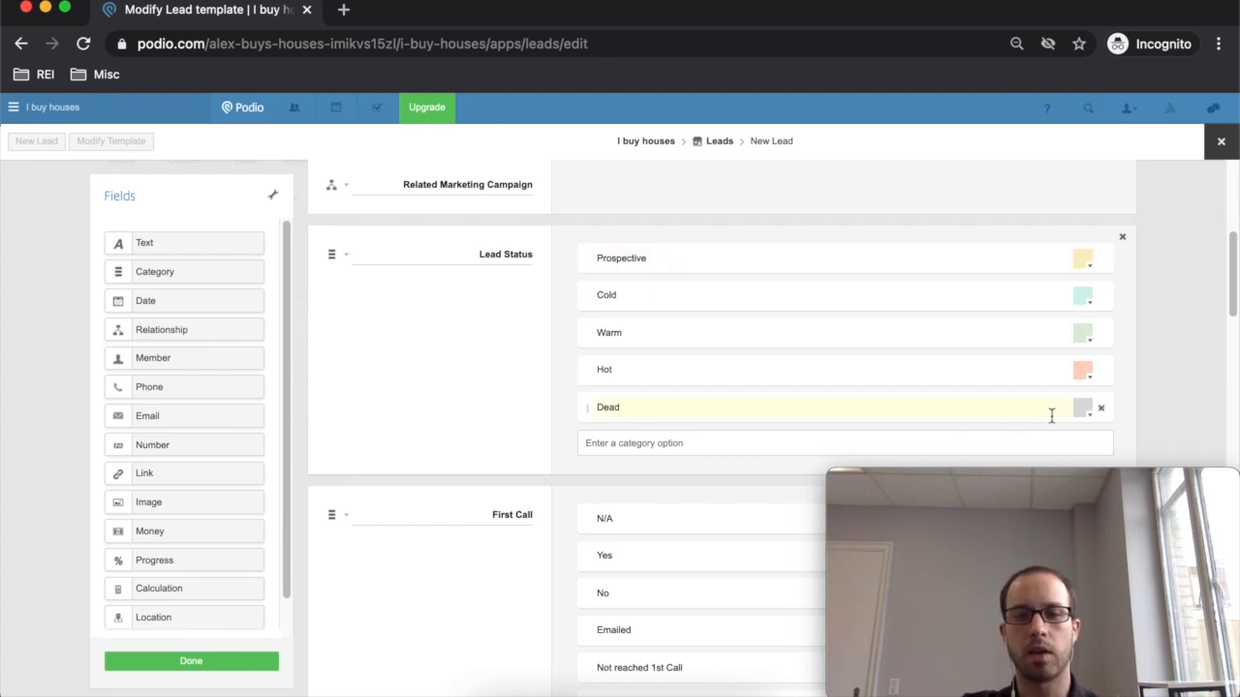
left_click(1102, 410)
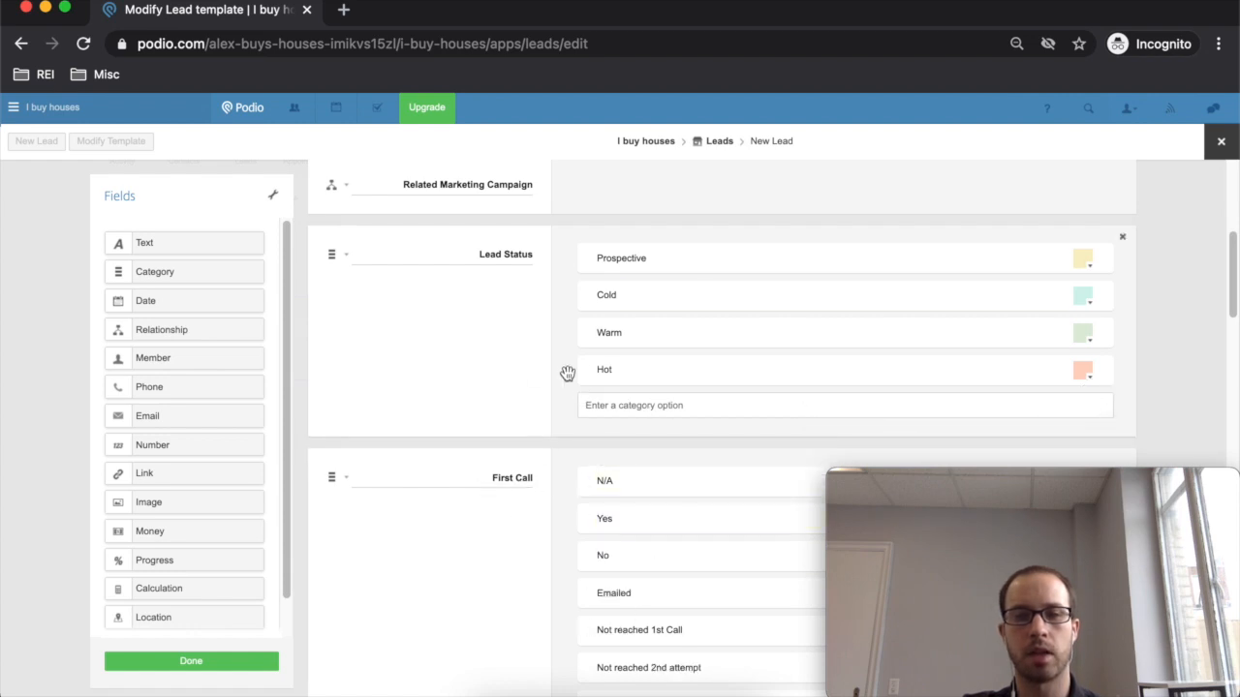
left_click(462, 254)
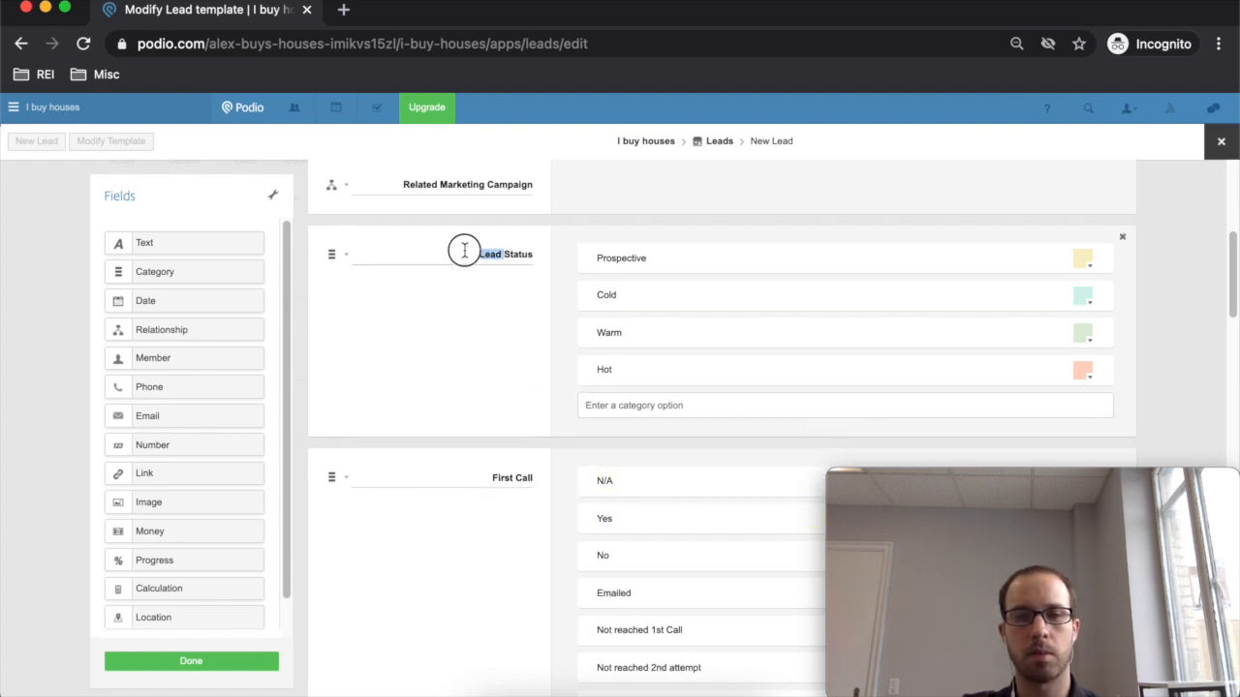
left_click_drag(473, 254, 636, 258)
left_click(637, 258)
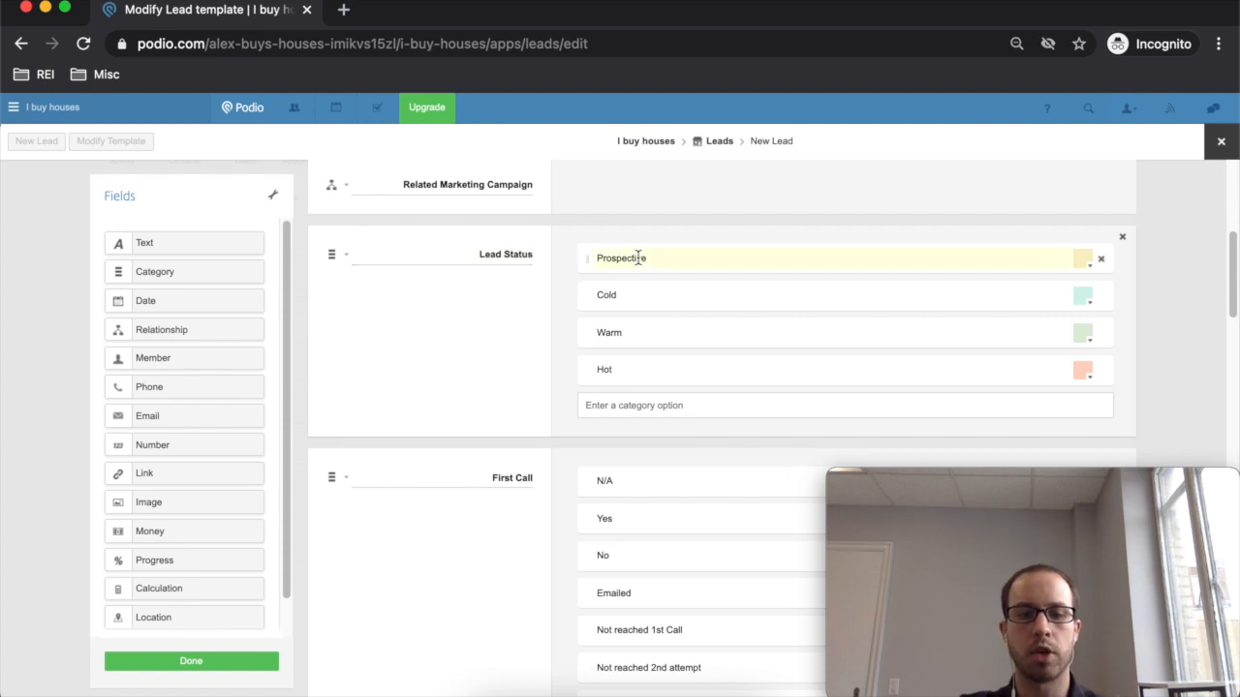
key("t")
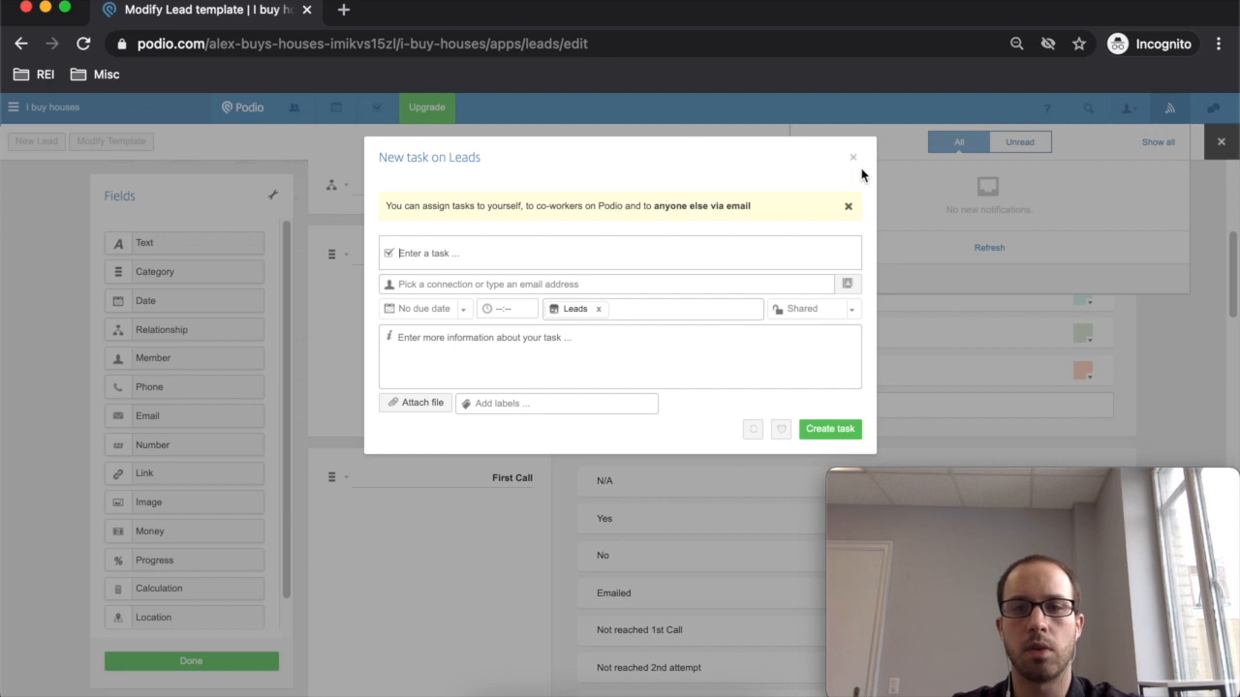
- Dismiss the stray New task dialog and the notifications dropdown
left_click(853, 158)
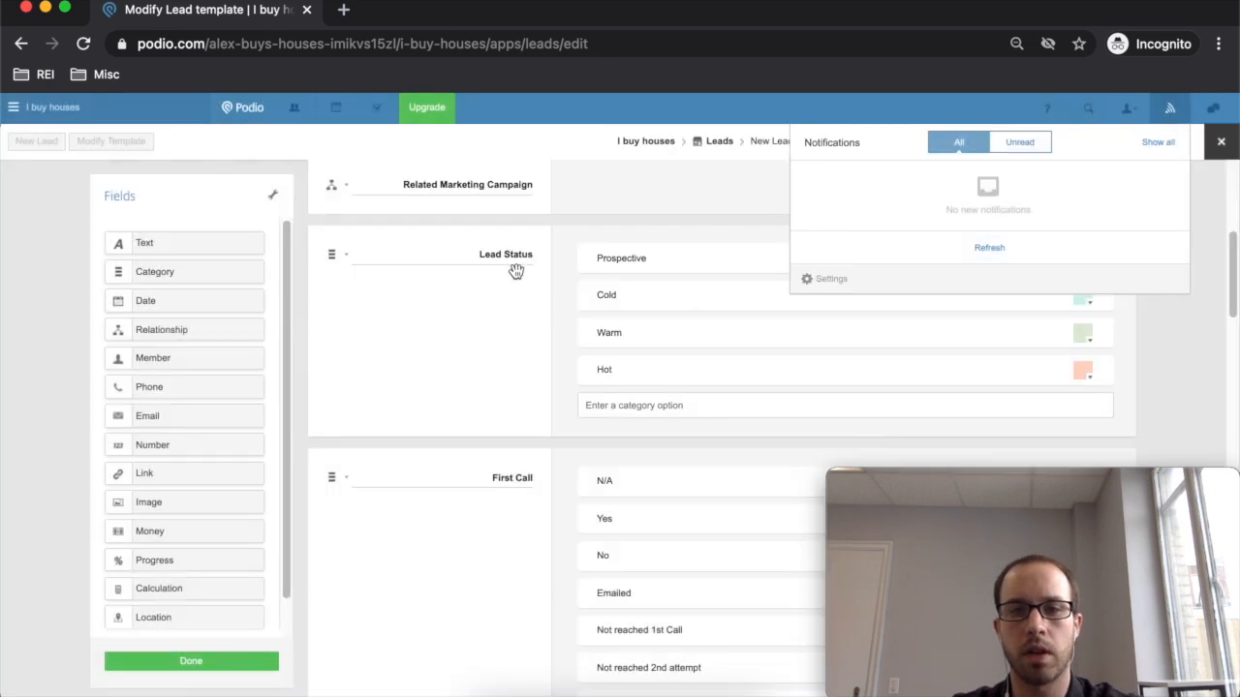
left_click(1175, 111)
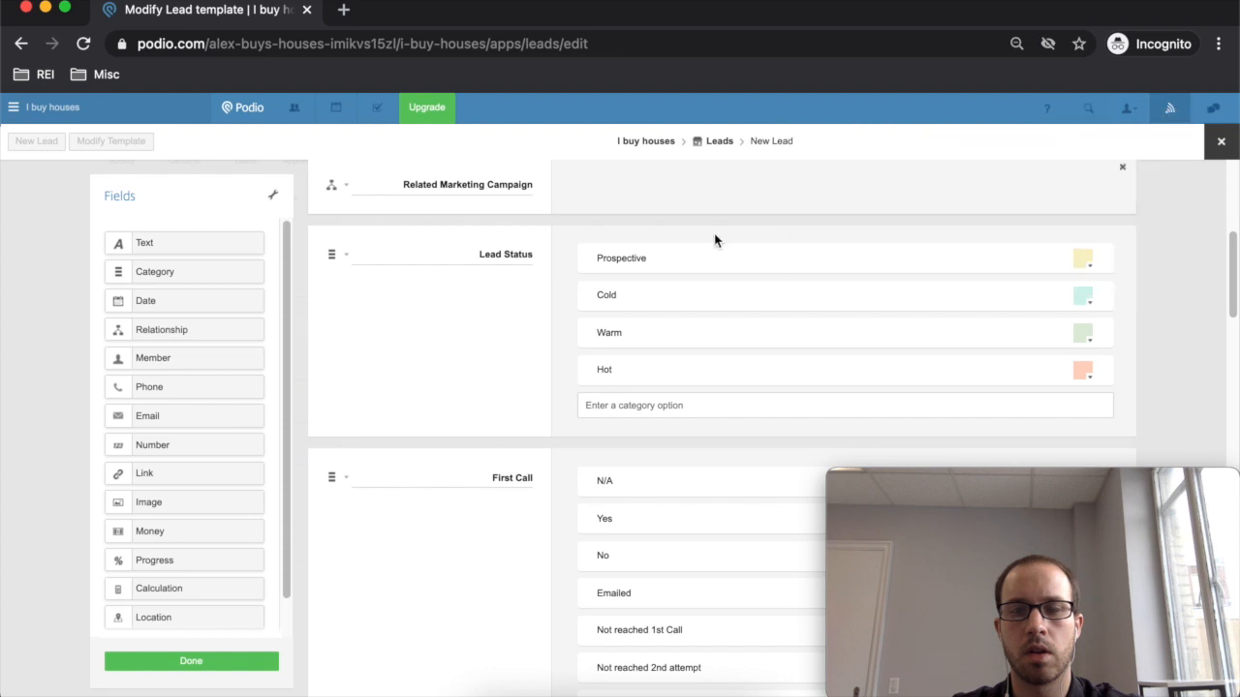
triple_click(487, 256)
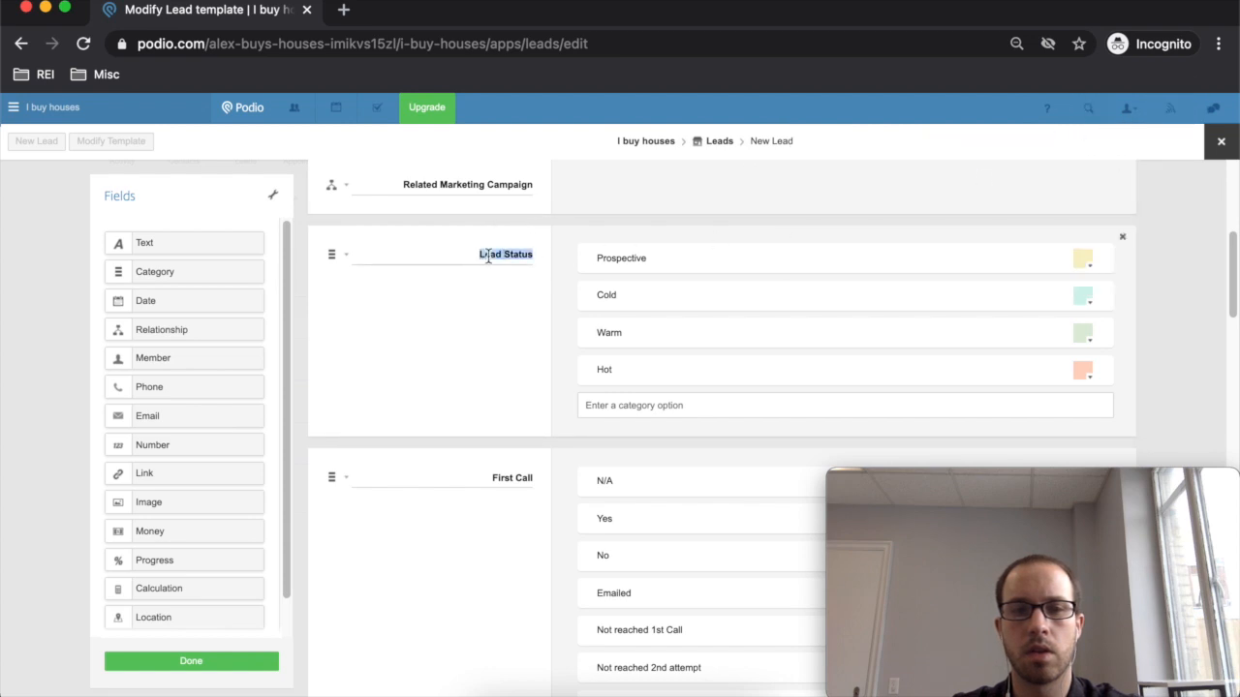
type("Motivation")
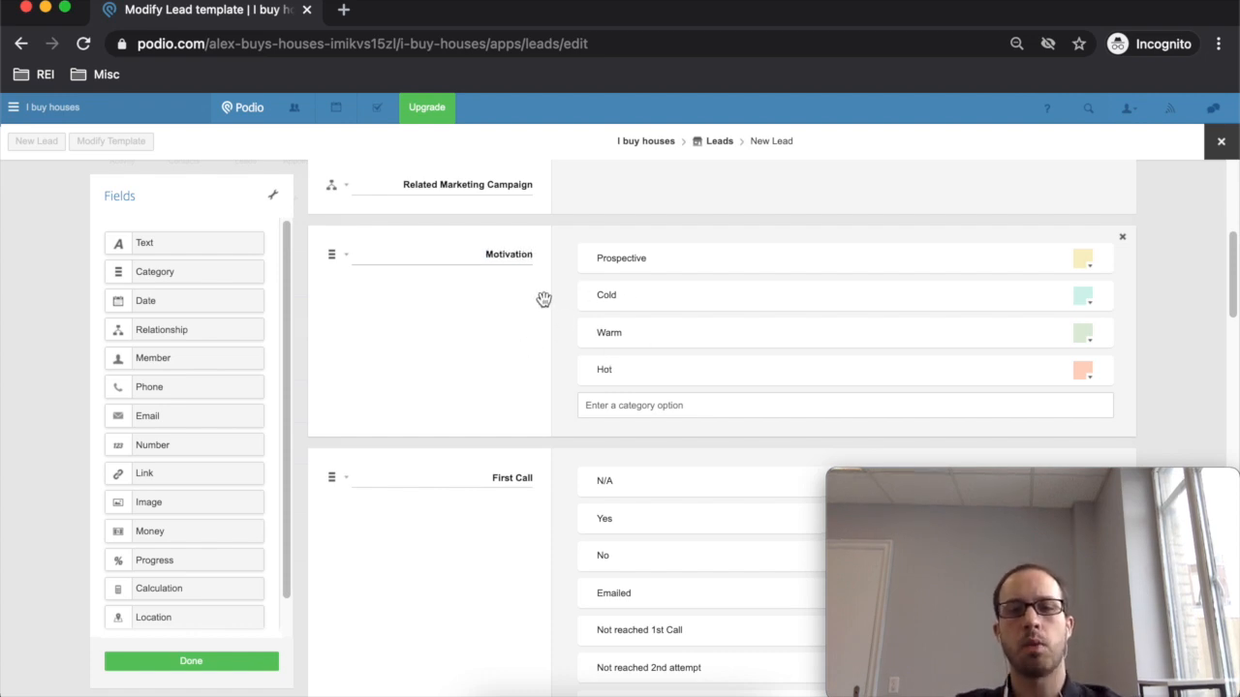
scroll(528, 403, "down", 1)
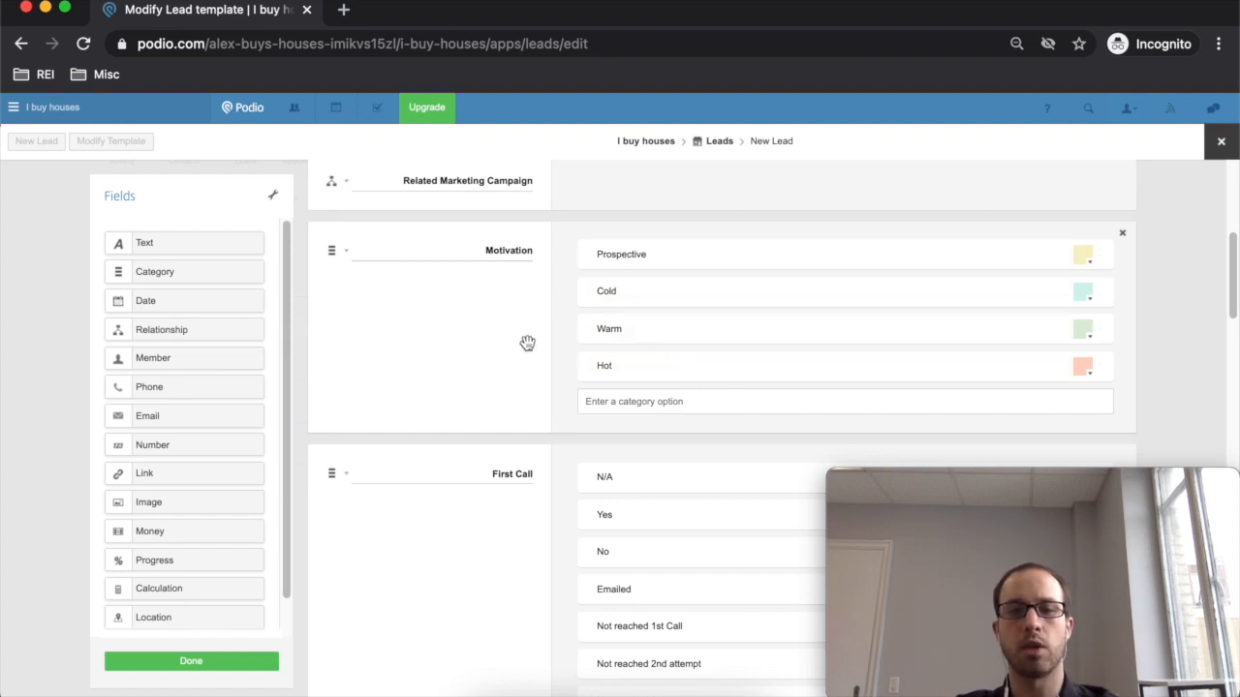
scroll(534, 313, "down", 5)
scroll(525, 360, "down", 1)
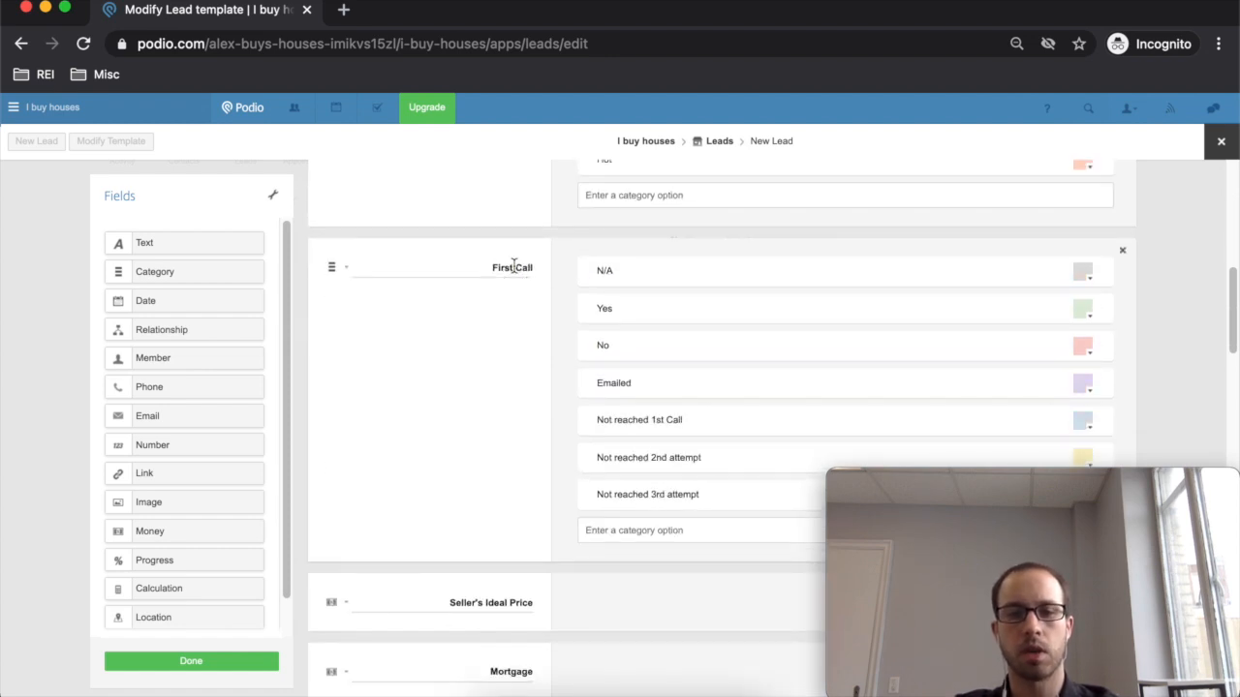
left_click_drag(491, 263, 557, 270)
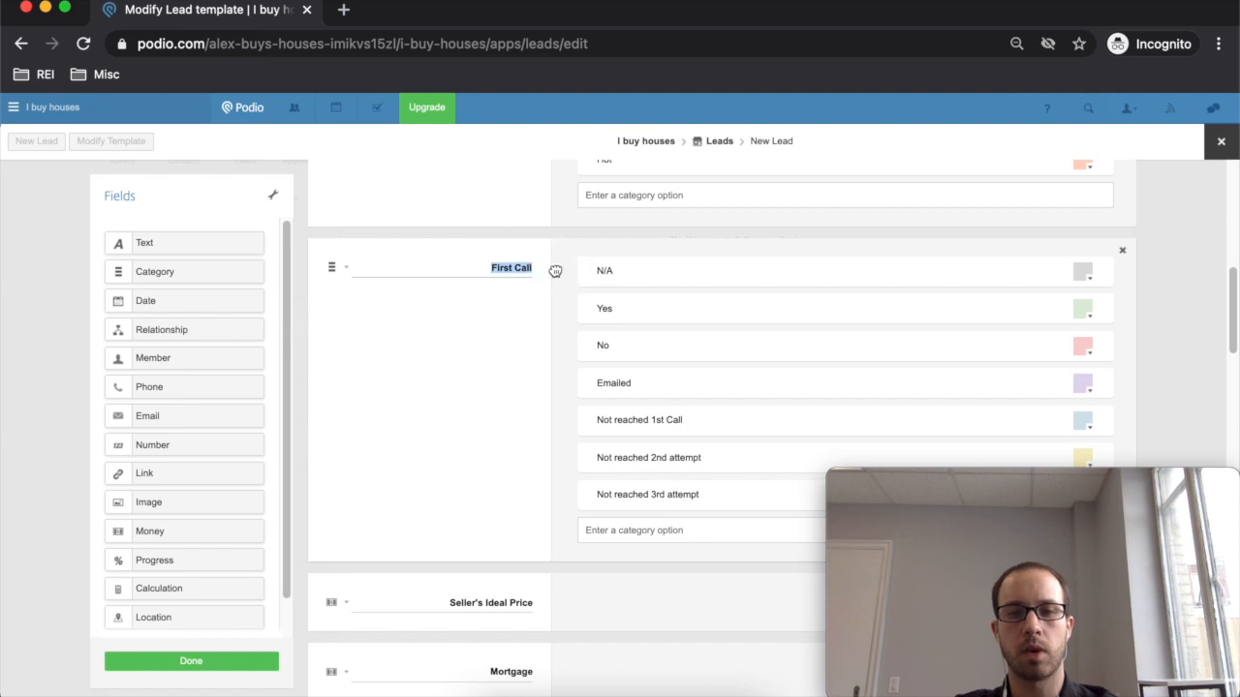
scroll(552, 269, "down", 12)
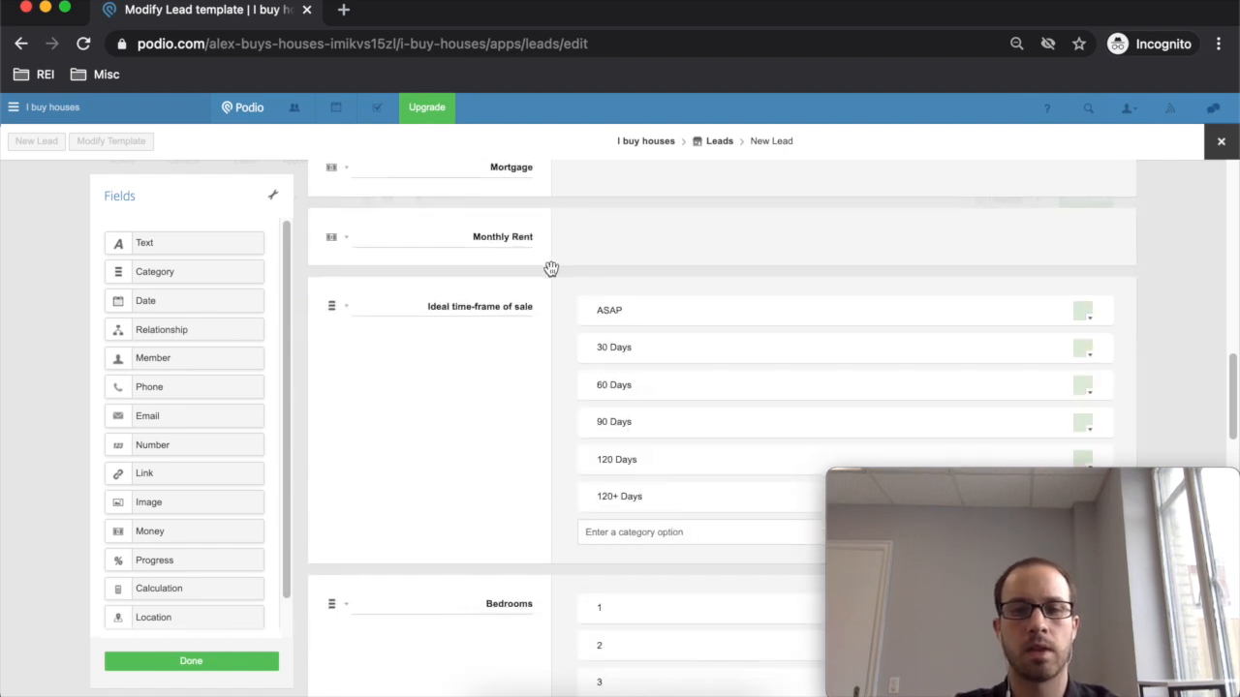
scroll(545, 310, "up", 20)
scroll(539, 313, "down", 8)
scroll(538, 315, "down", 15)
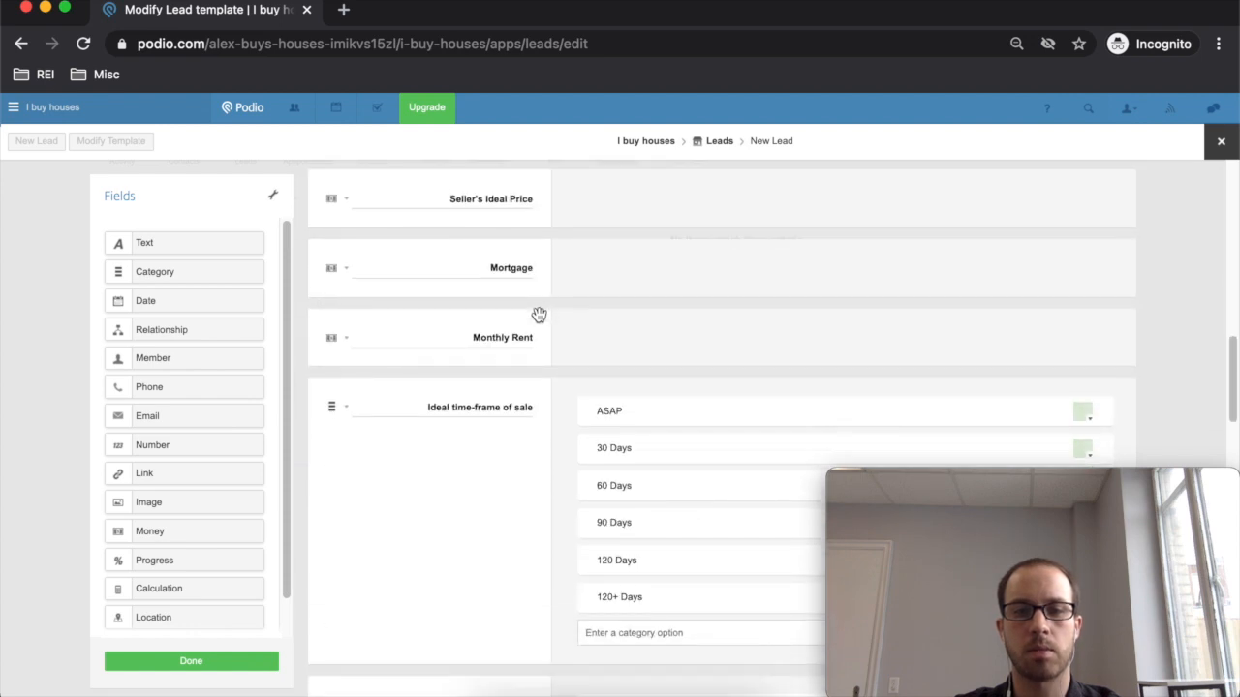
scroll(540, 313, "up", 15)
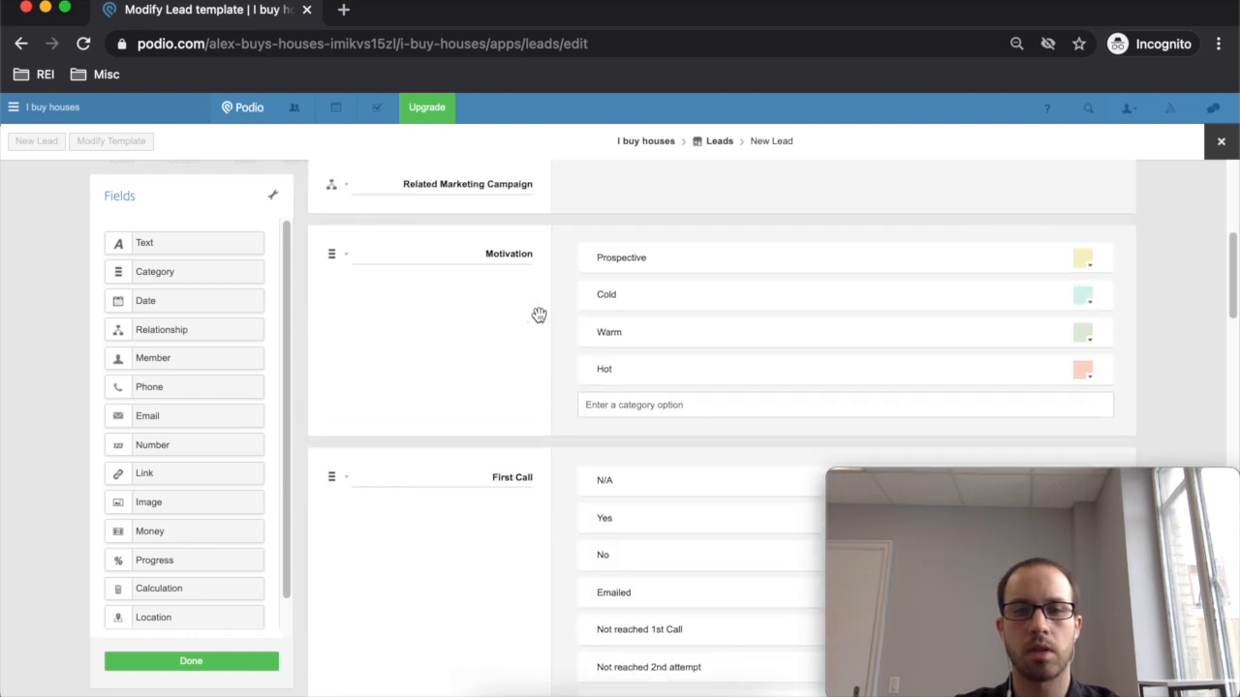
- Rename the First Call field label to 'Lead Status'
double_click(501, 475)
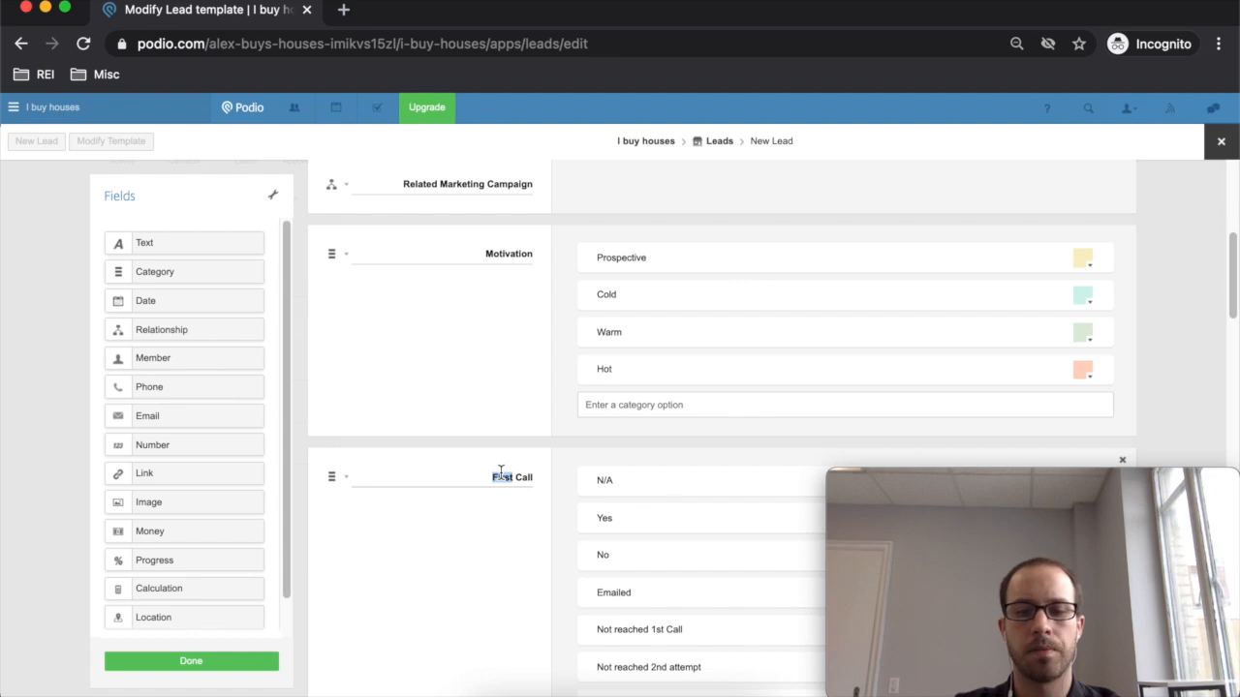
type("Lead Status")
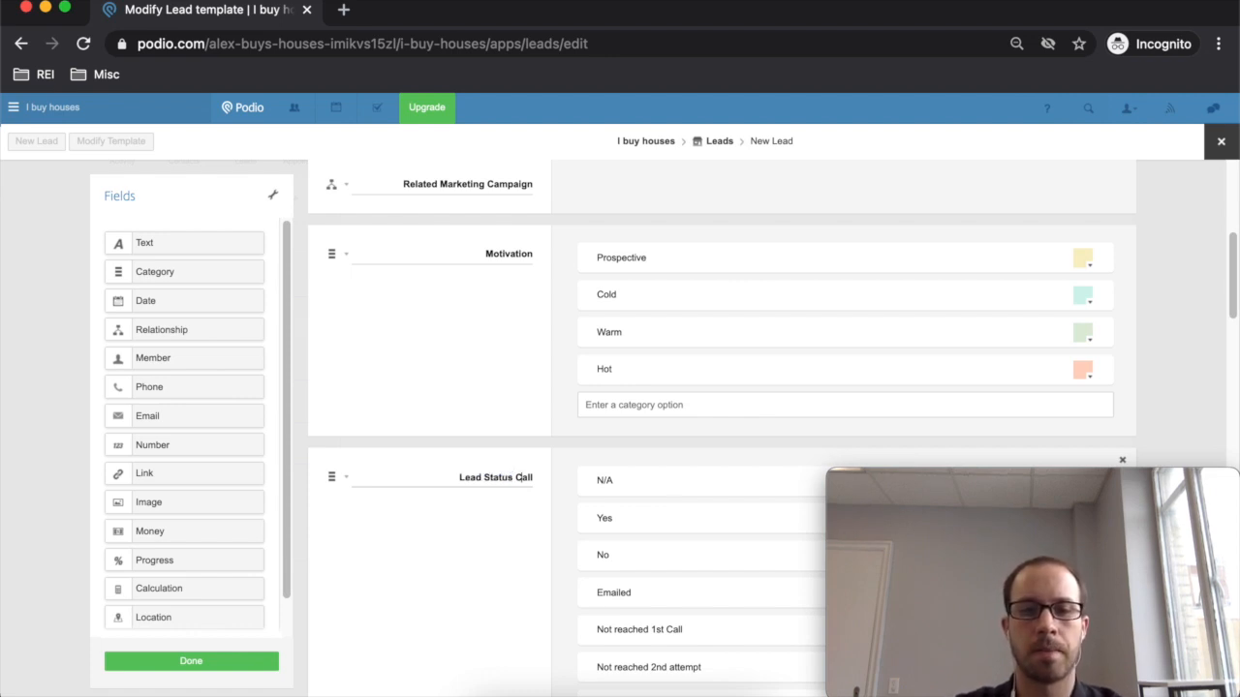
key("BackSpace")
key("BackSpace")
key("BackSpace")
key("BackSpace")
key("BackSpace")
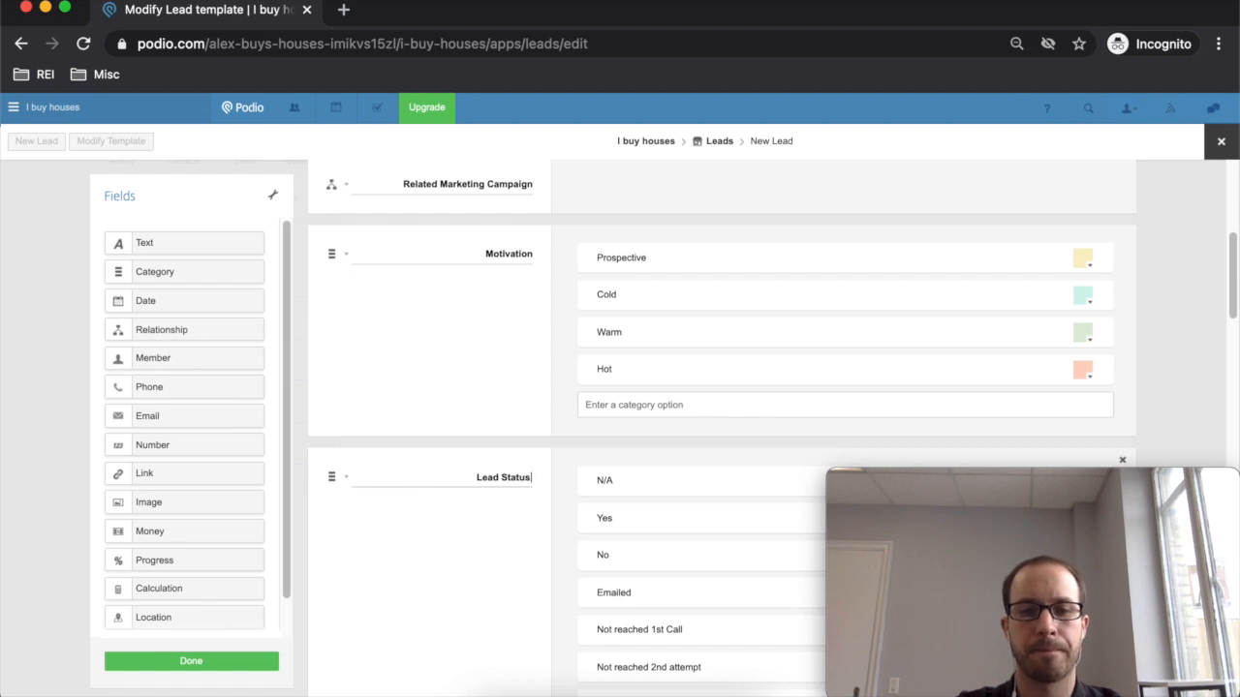
- Delete the N/A, Yes, No and Emailed options from the Lead Status field
scroll(620, 543, "down", 3)
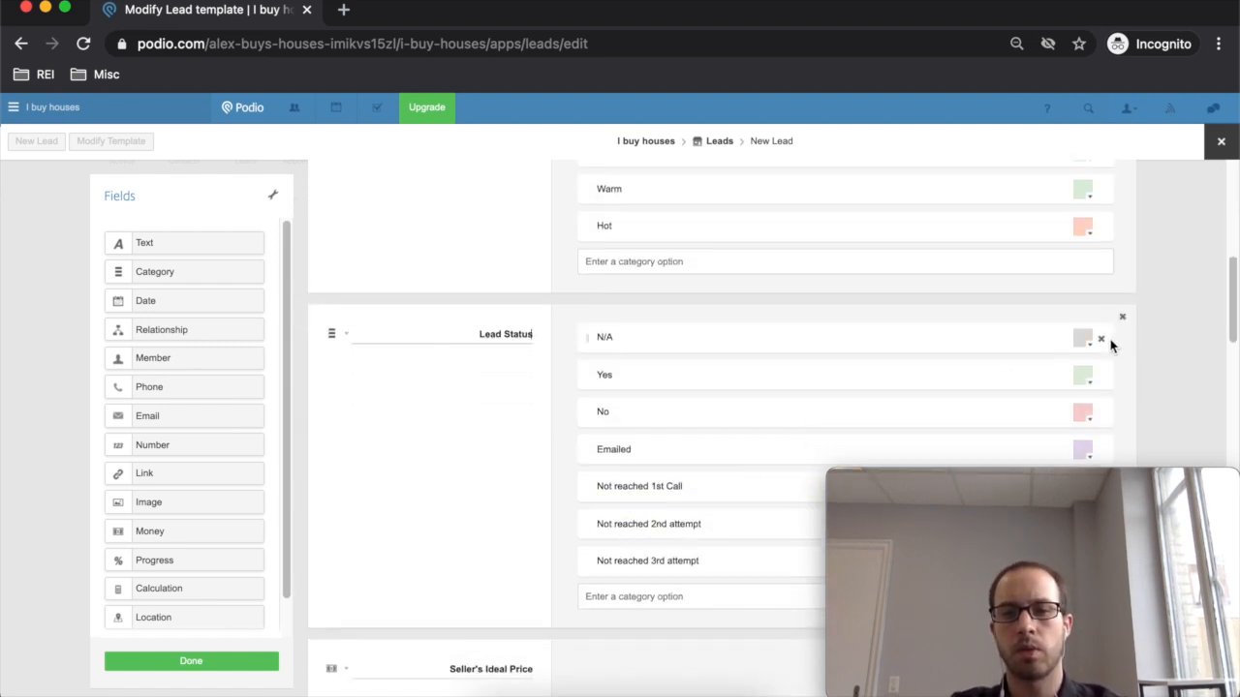
left_click(1101, 340)
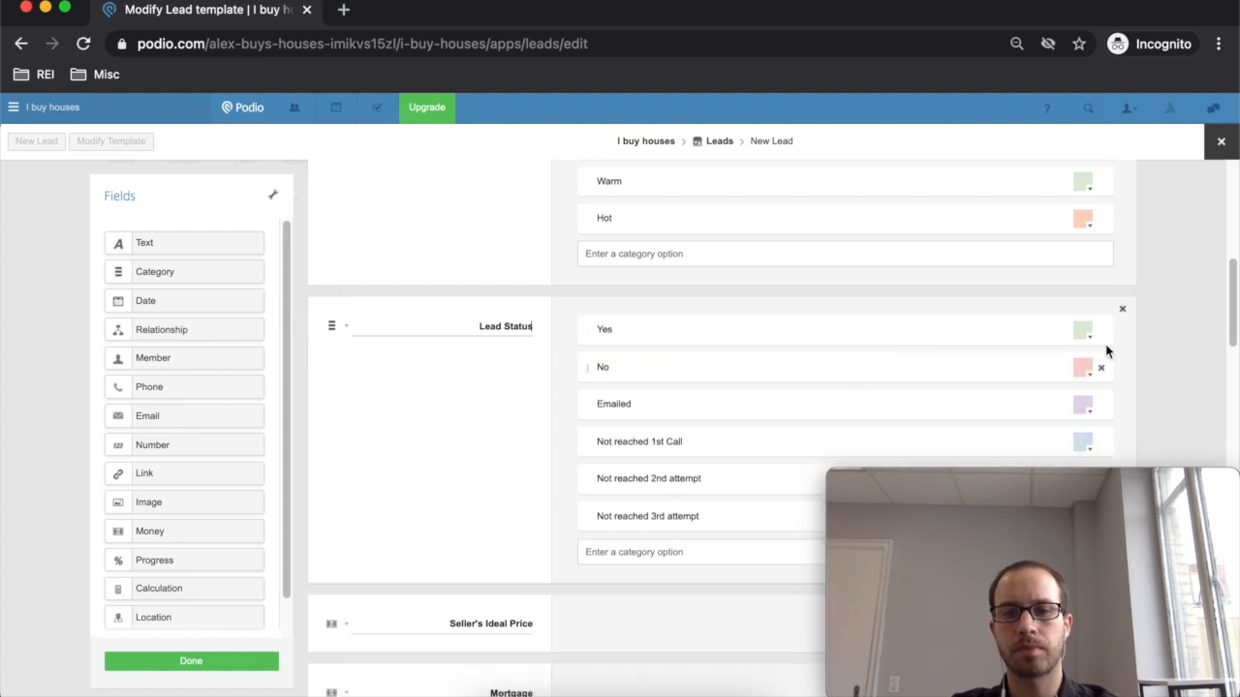
left_click(1103, 333)
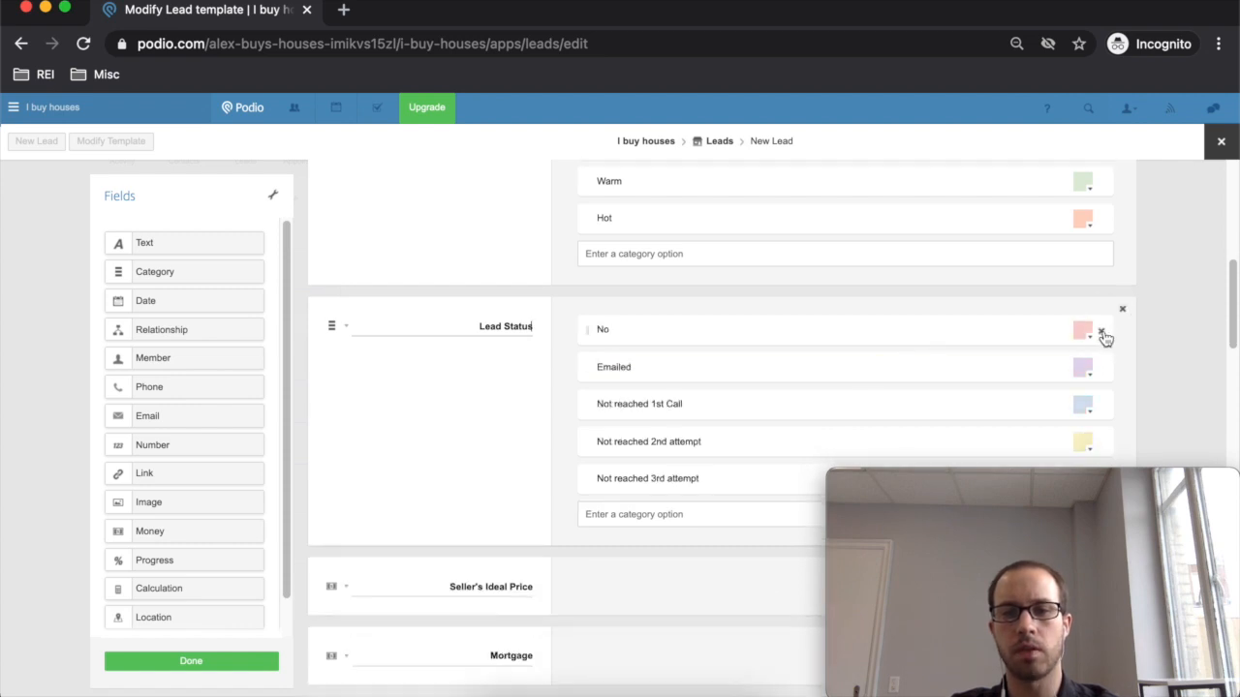
left_click(1104, 333)
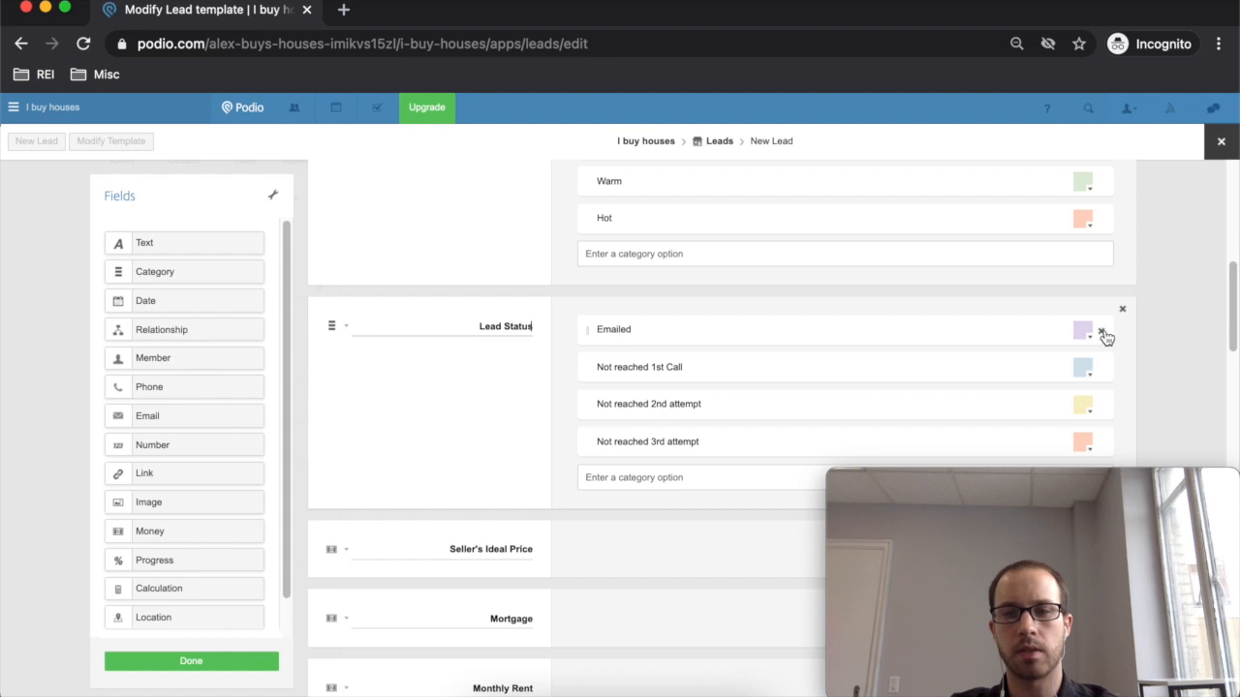
left_click(1102, 333)
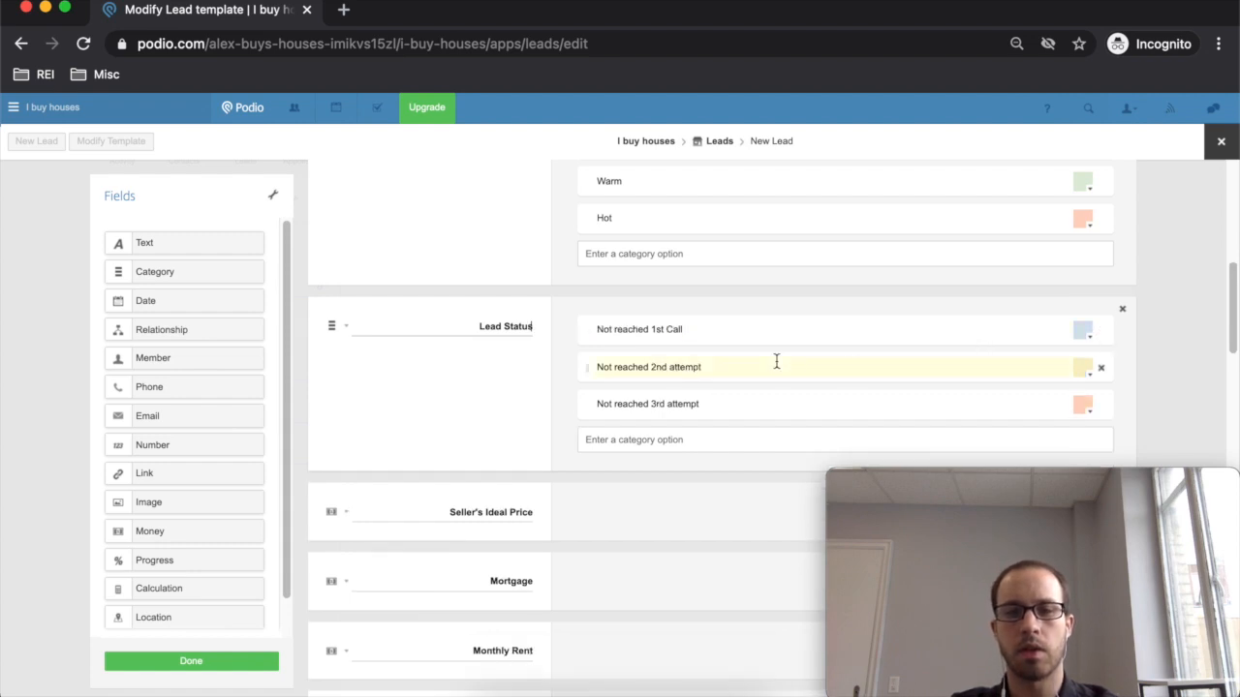
scroll(605, 354, "down", 1)
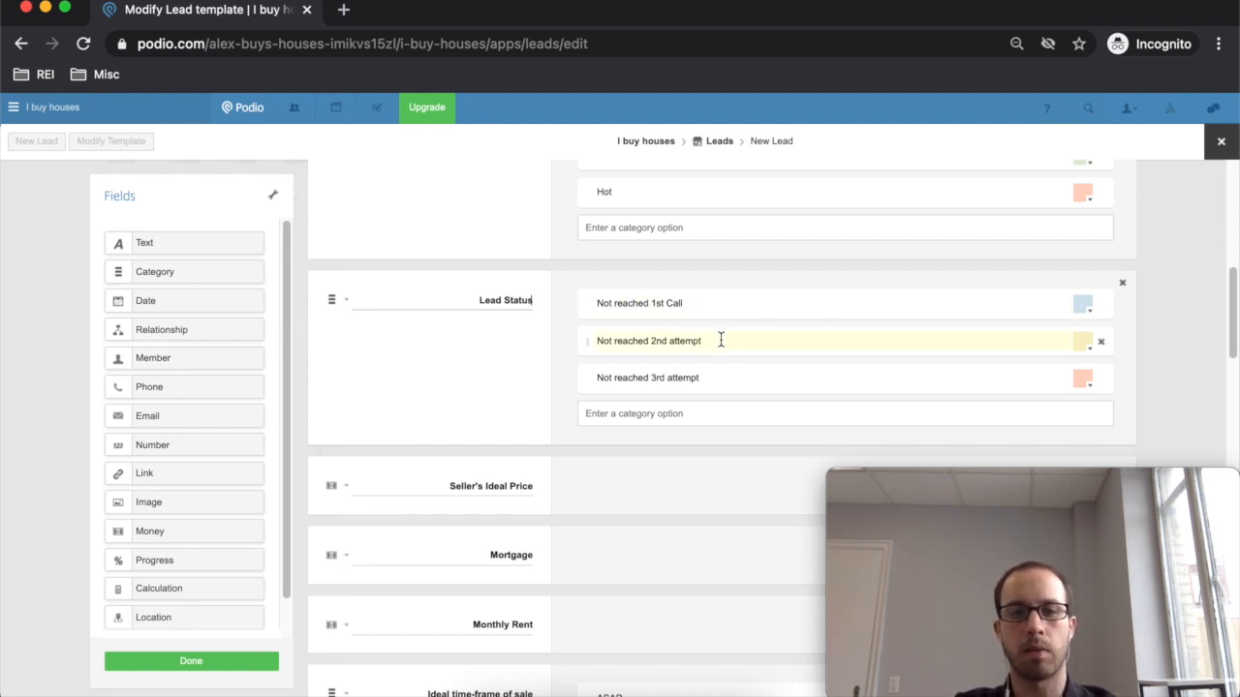
- Add Lead Status options 'Follow up', 'Do Research', 'Dead' and 'Referred. to Agent'
left_click(651, 407)
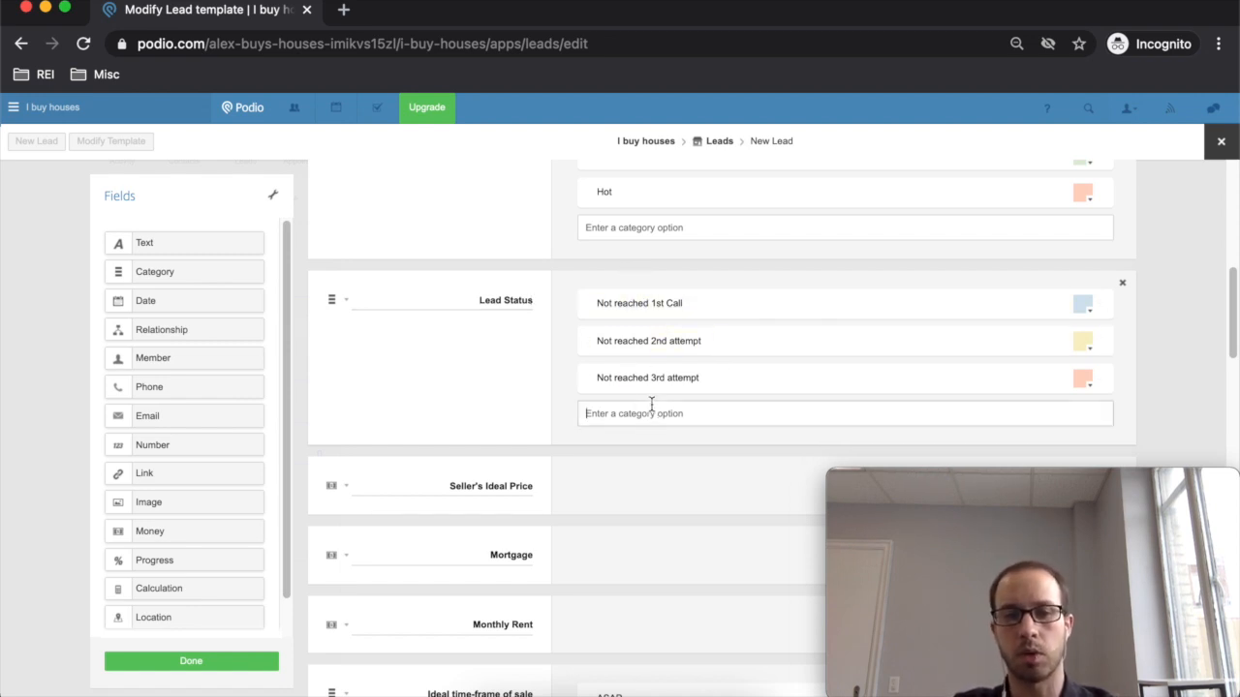
type("Follow up")
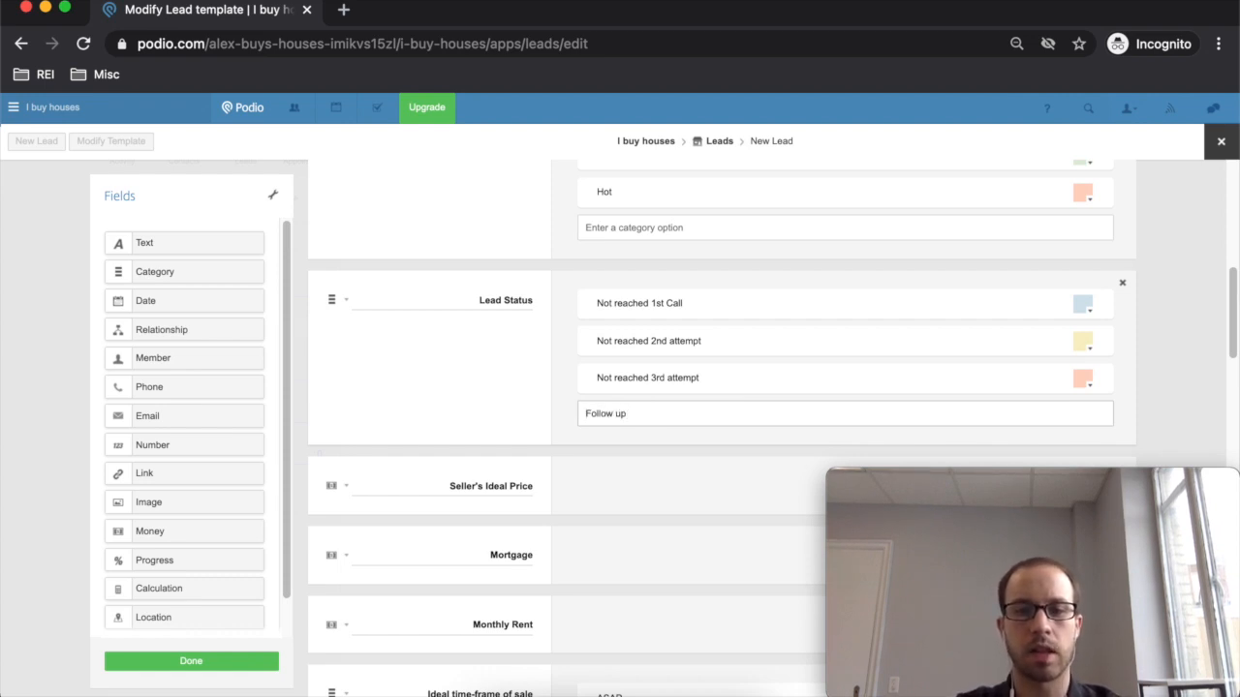
key("Return")
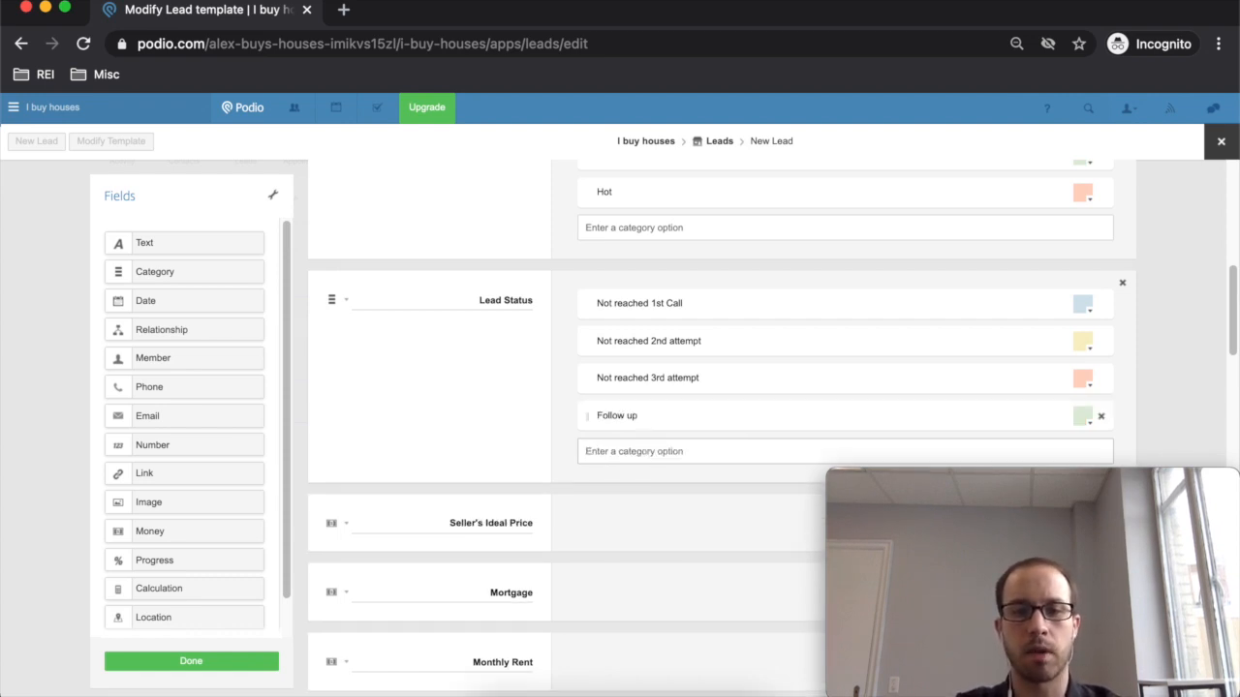
type("Do Research")
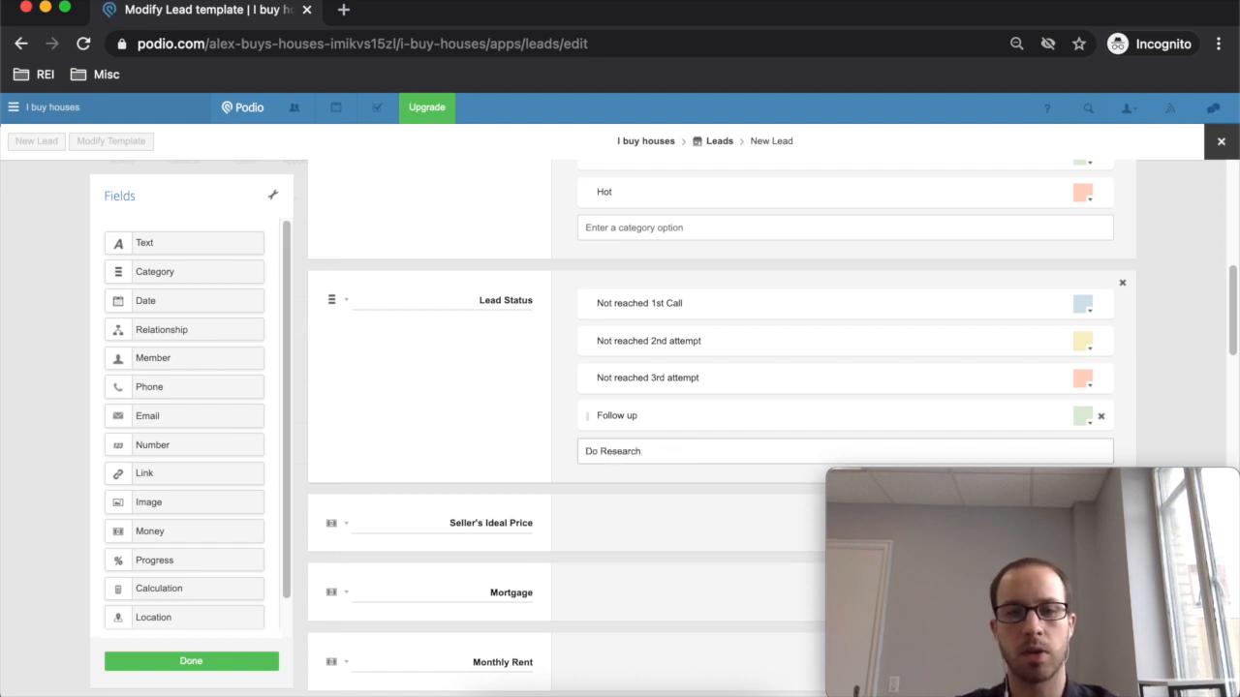
key("Return")
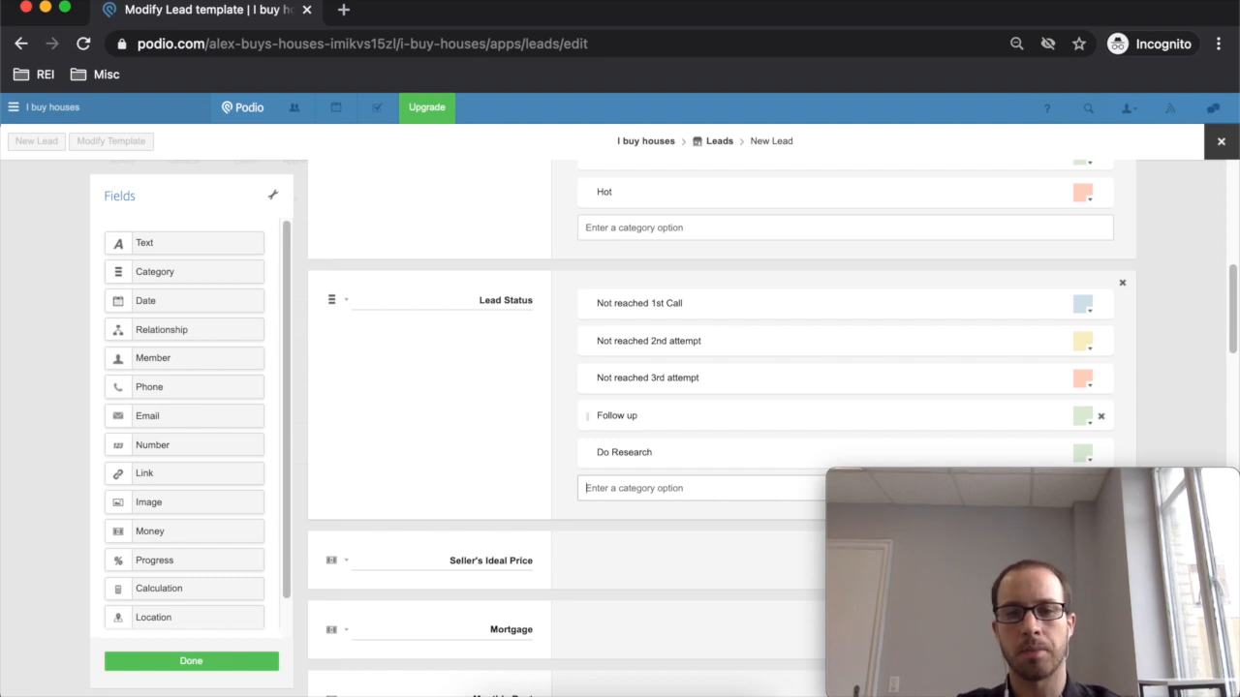
type("Dead")
key("Return")
type("Referred. to Agent")
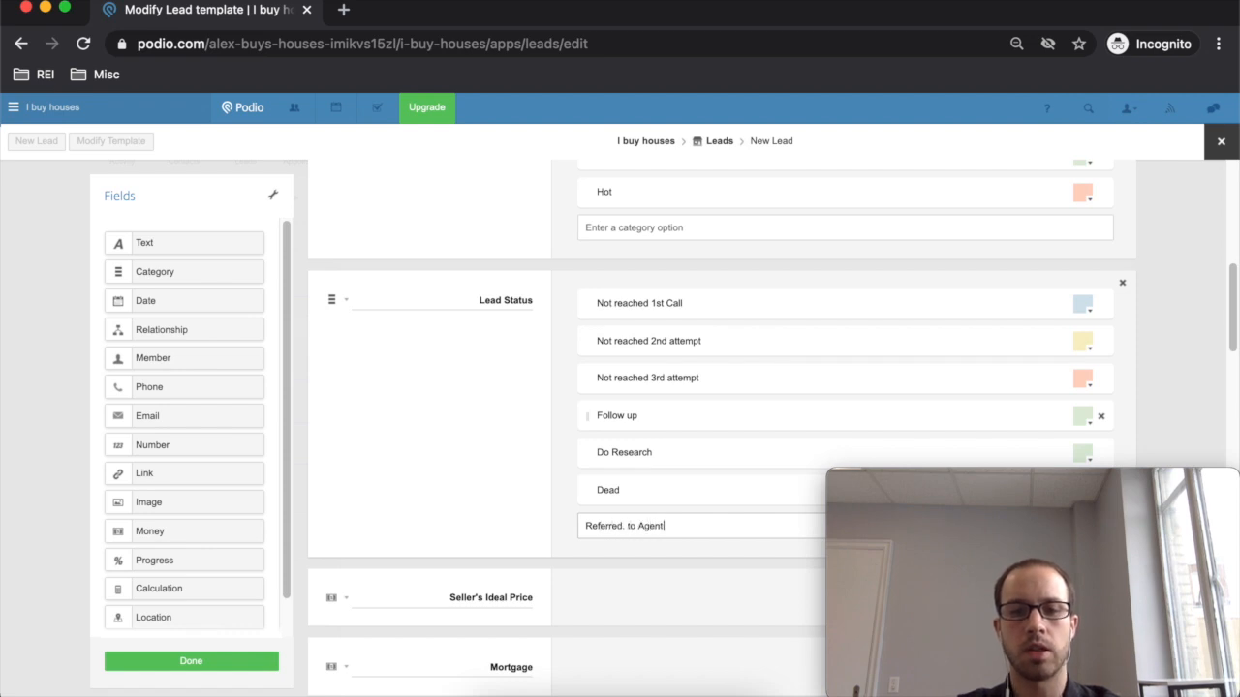
key("Return")
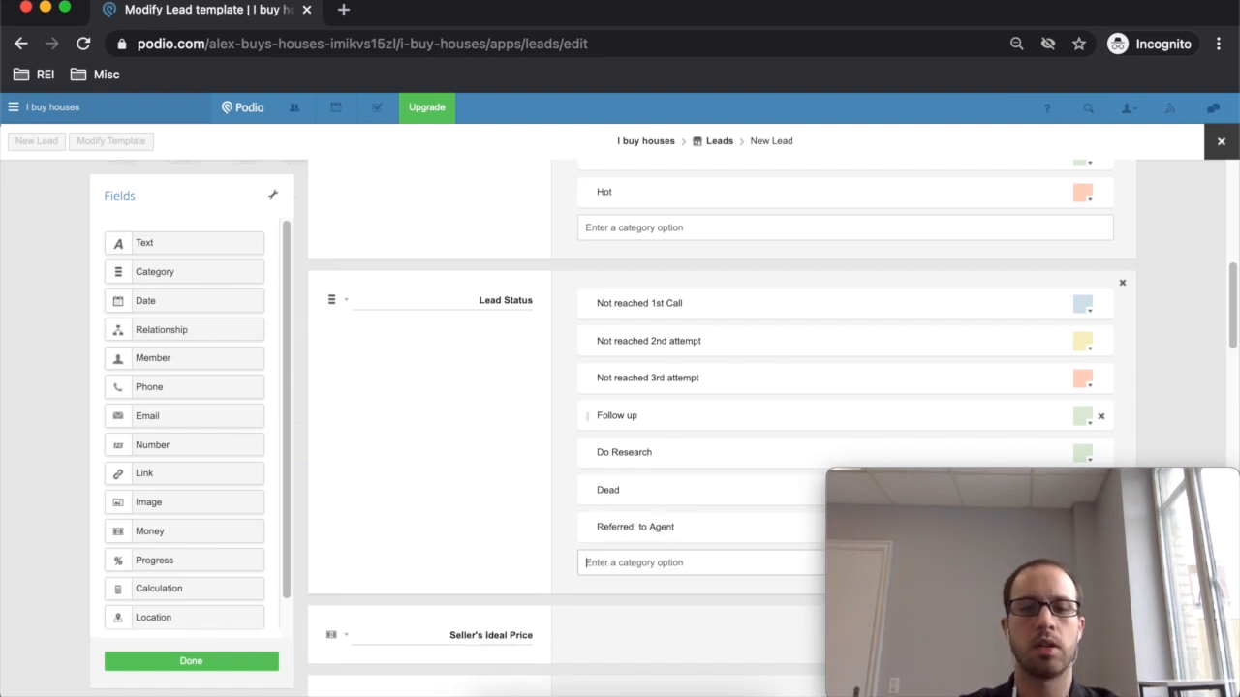
scroll(746, 436, "down", 3)
scroll(747, 332, "up", 2)
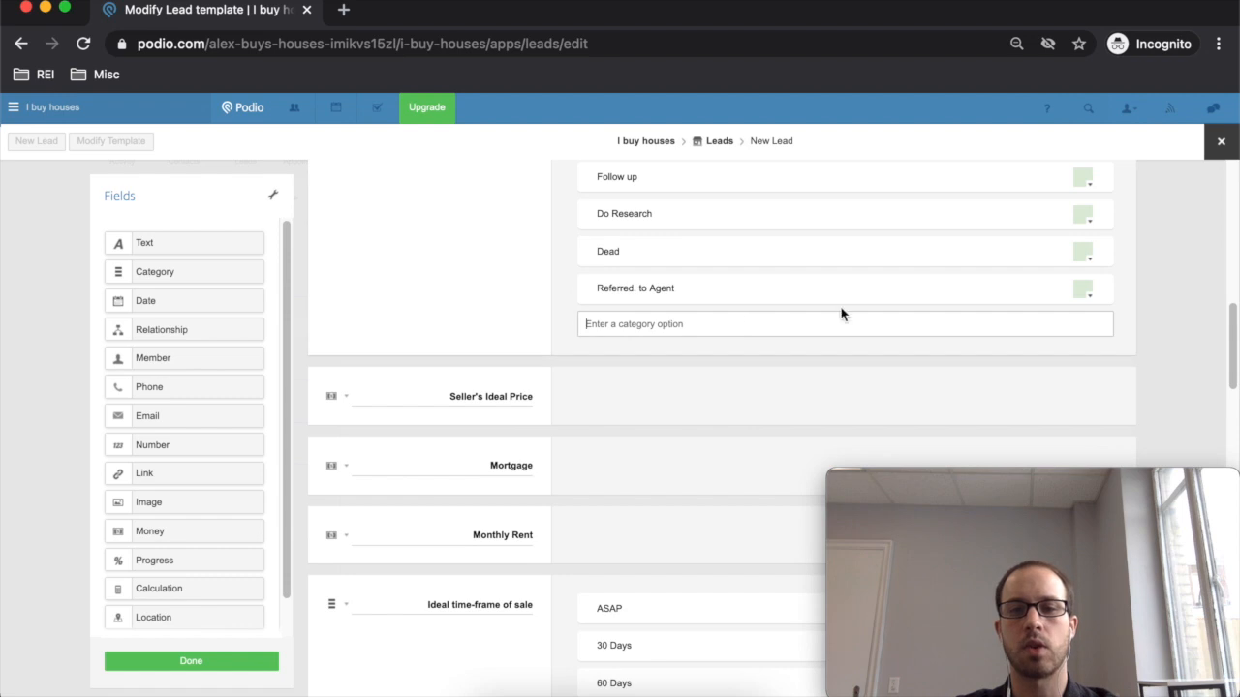
- Colour the Follow up option light blue and the Dead and Referred. to Agent options pink
left_click(1090, 328)
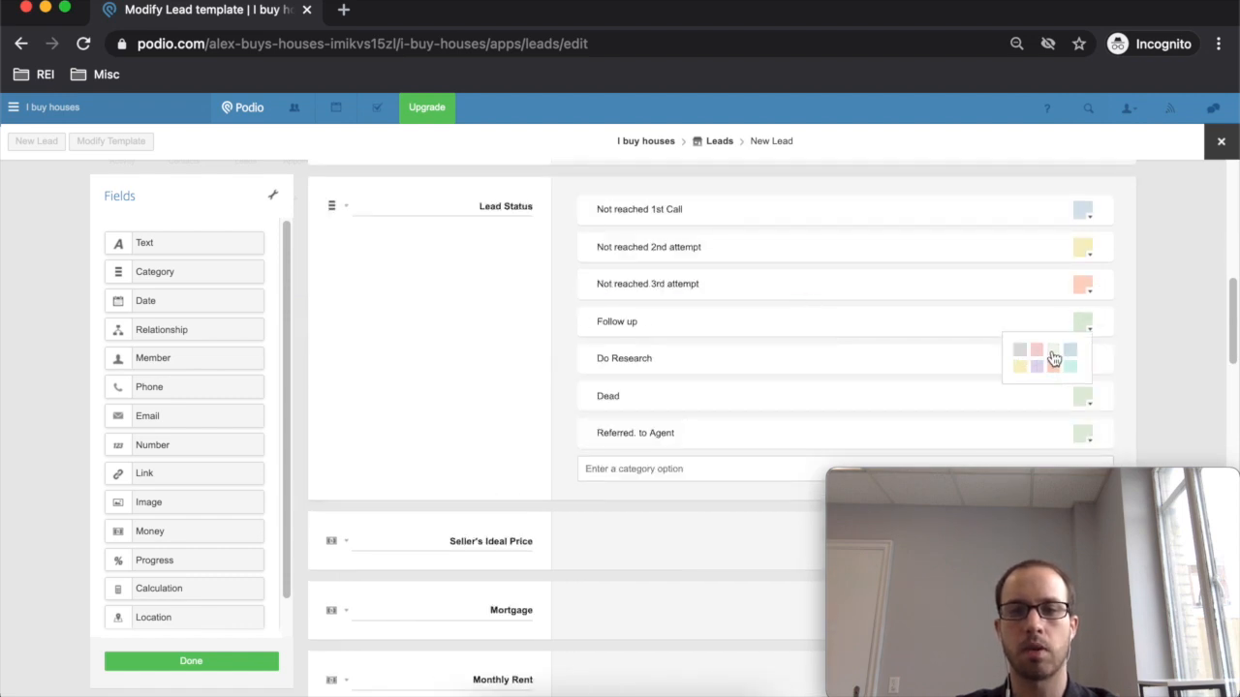
left_click(1070, 352)
scroll(1007, 312, "down", 2)
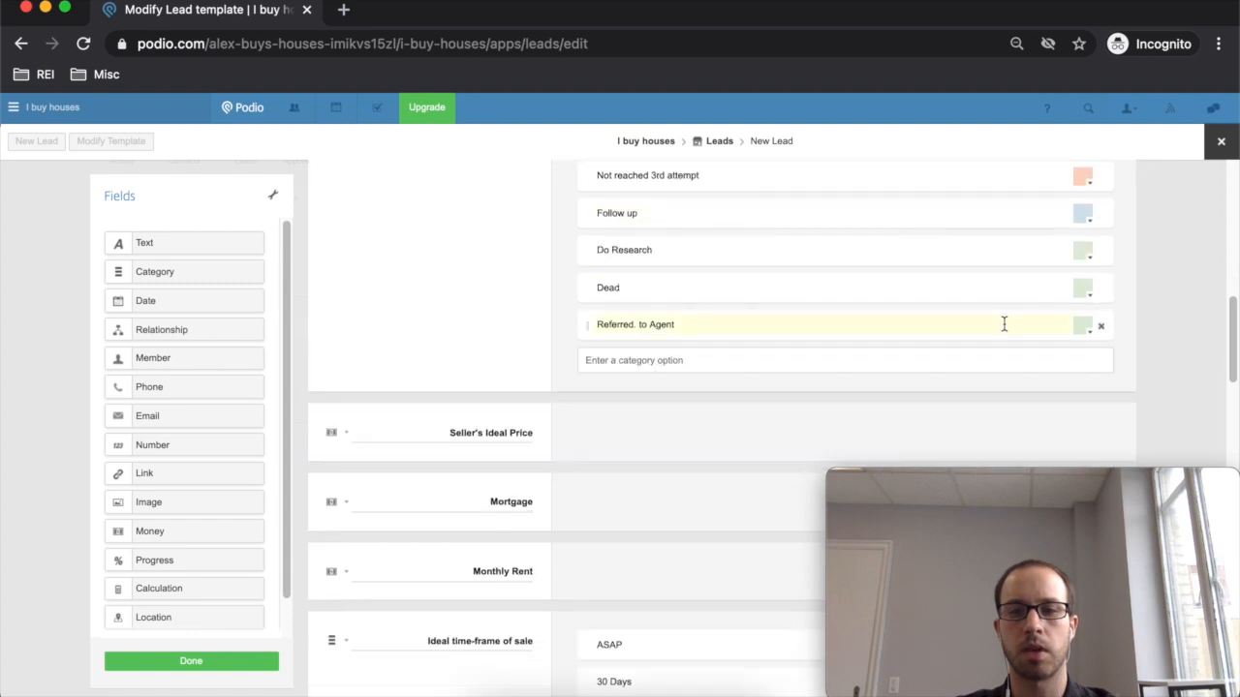
left_click(1090, 292)
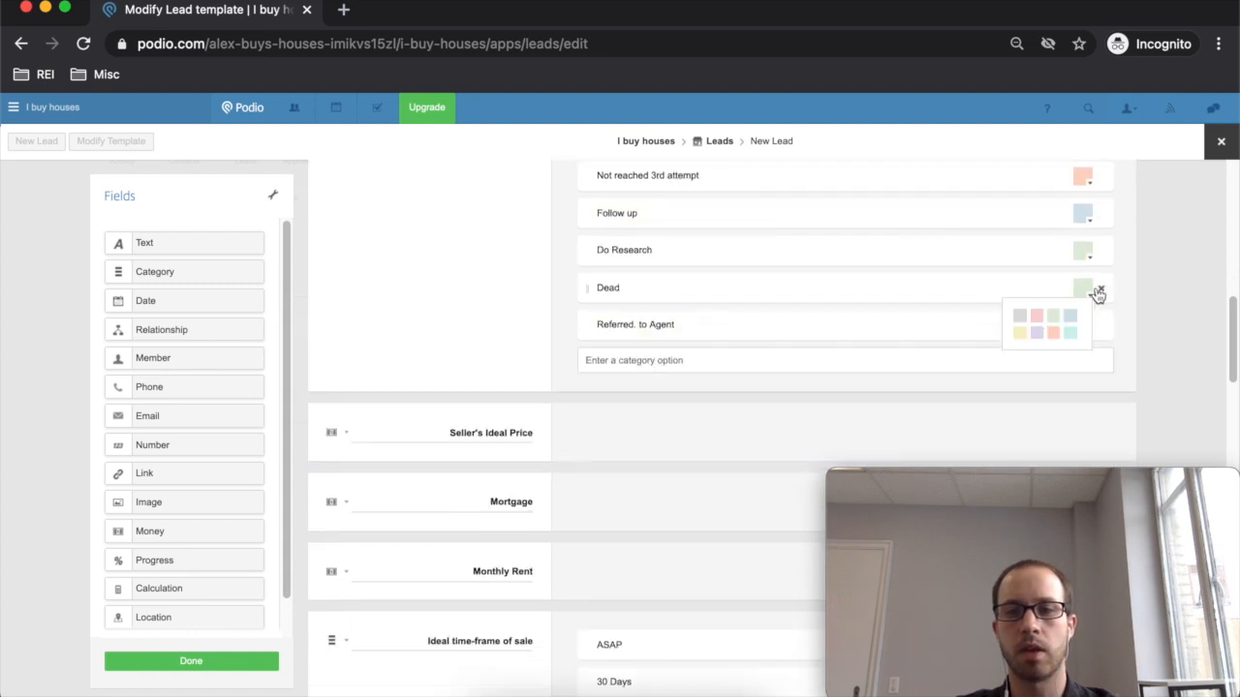
left_click(1036, 314)
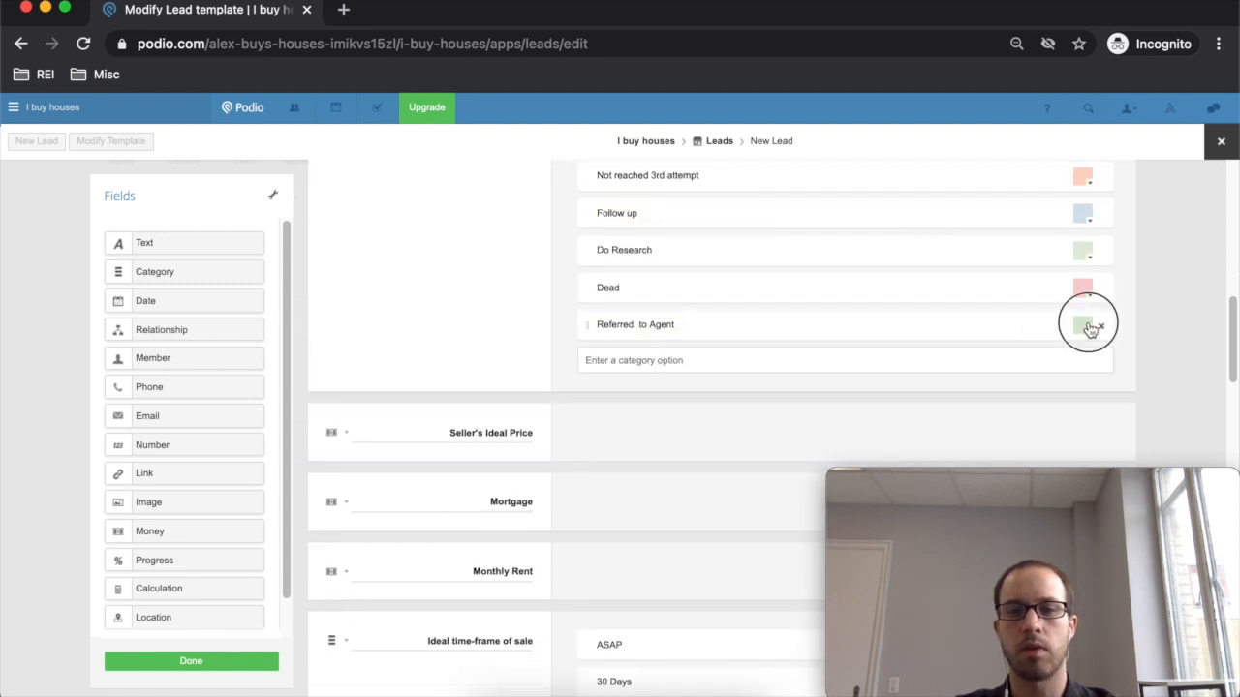
left_click(1084, 330)
left_click(1037, 355)
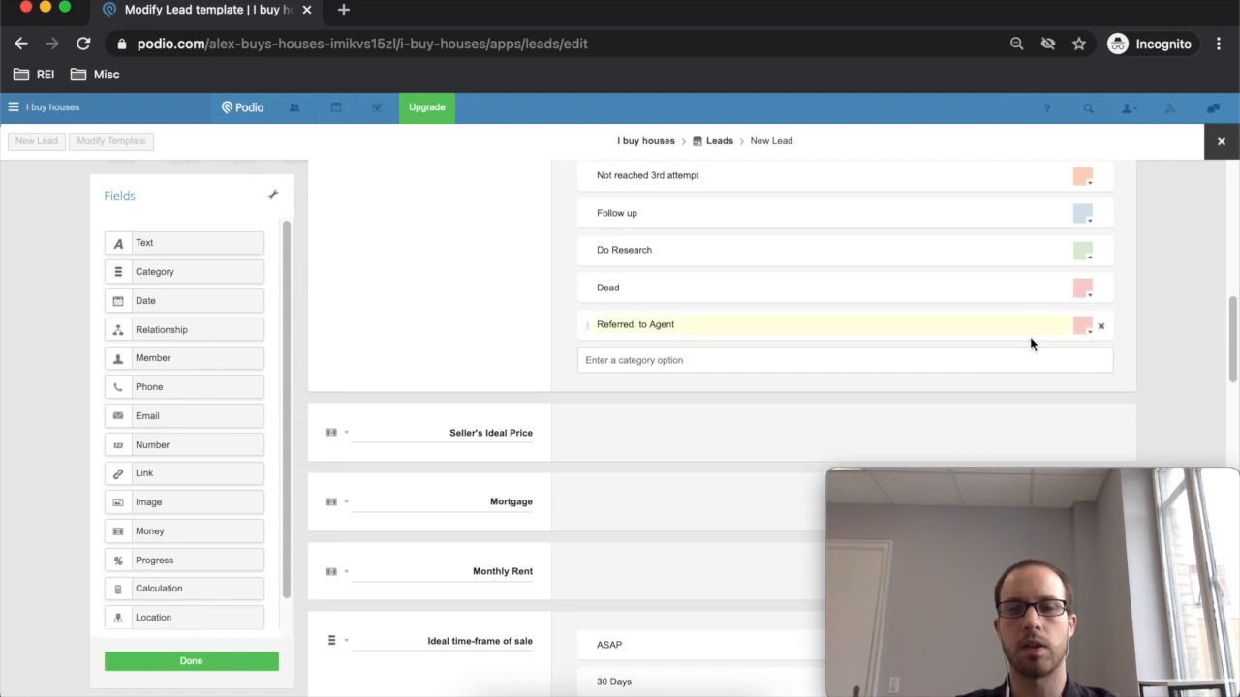
scroll(1006, 335, "up", 2)
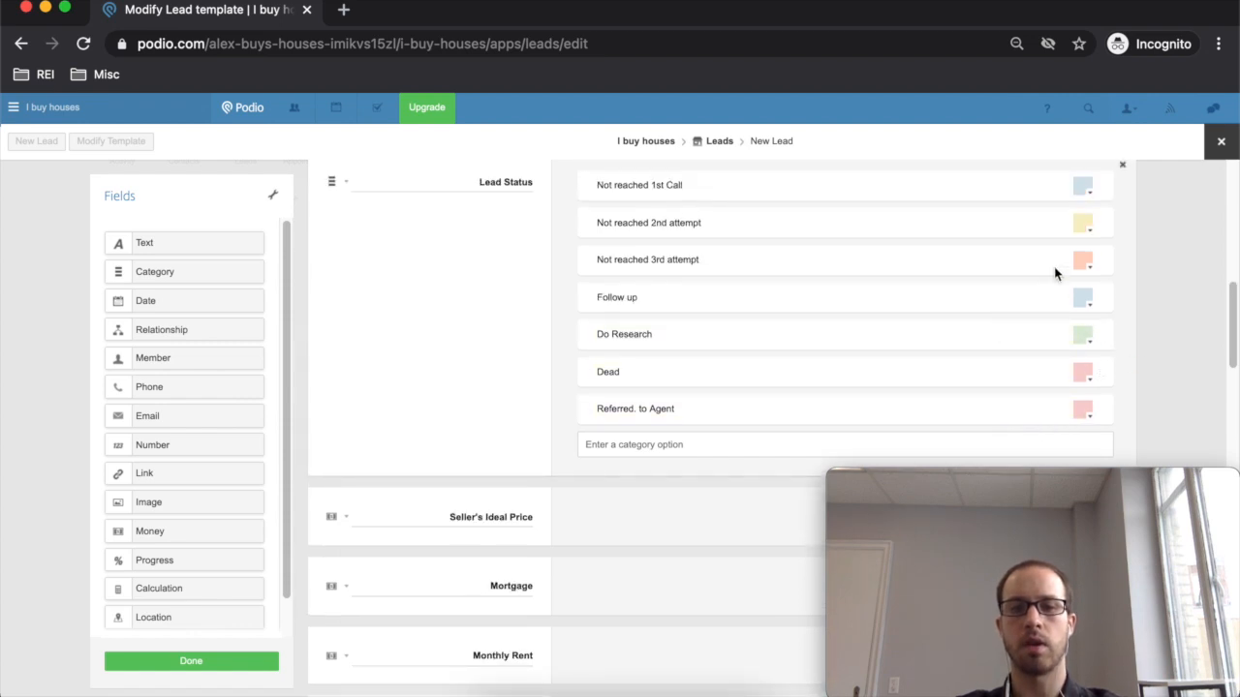
scroll(1029, 244, "down", 3)
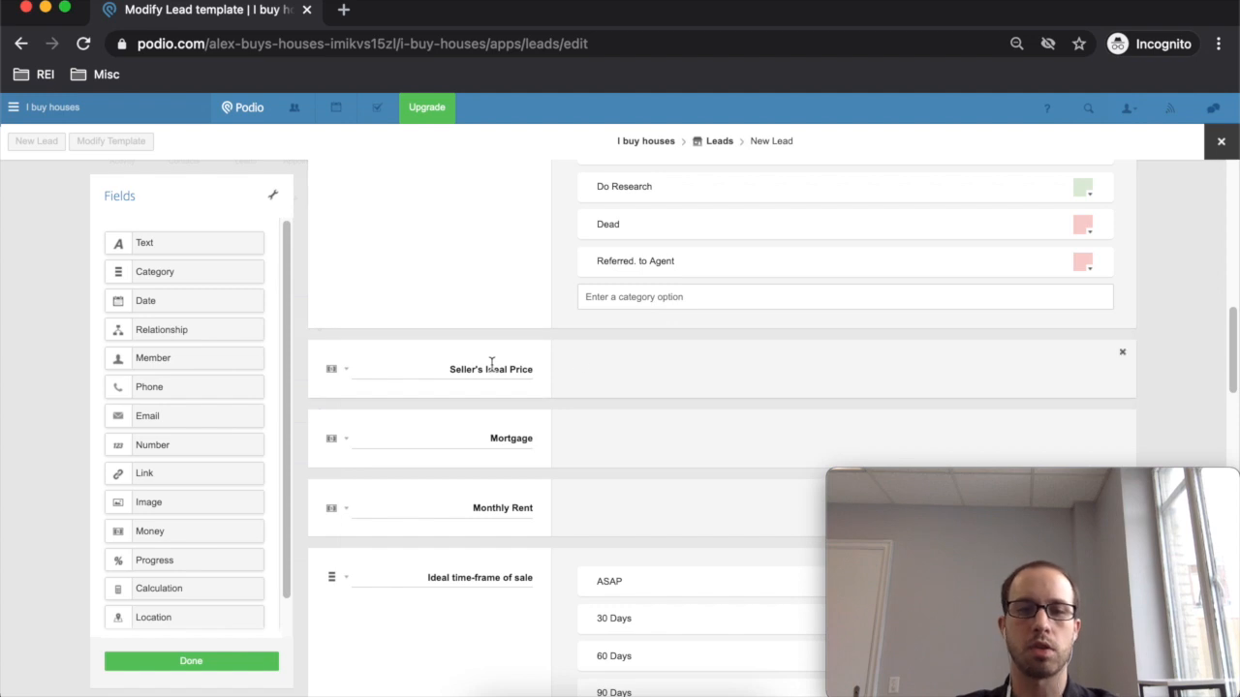
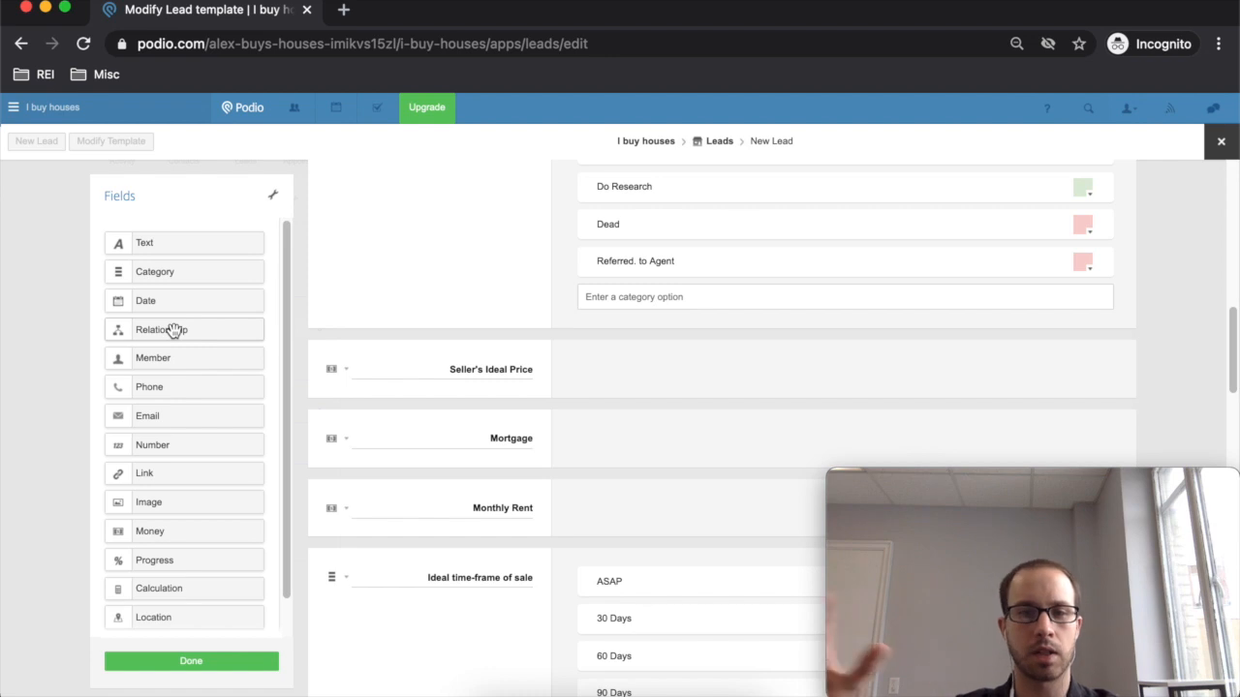
- Add 'Rejected - Follow up' as a fourth option of the Leads template's Deal Status field
scroll(175, 331, "down", 2)
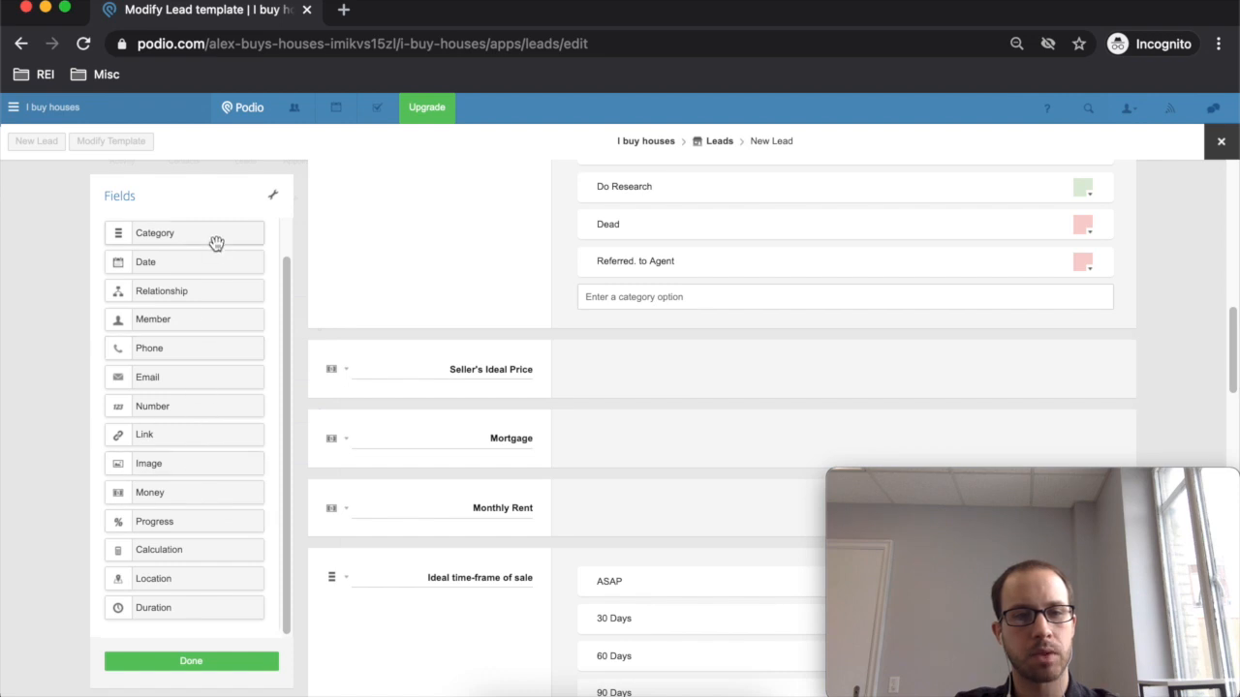
left_click(573, 560)
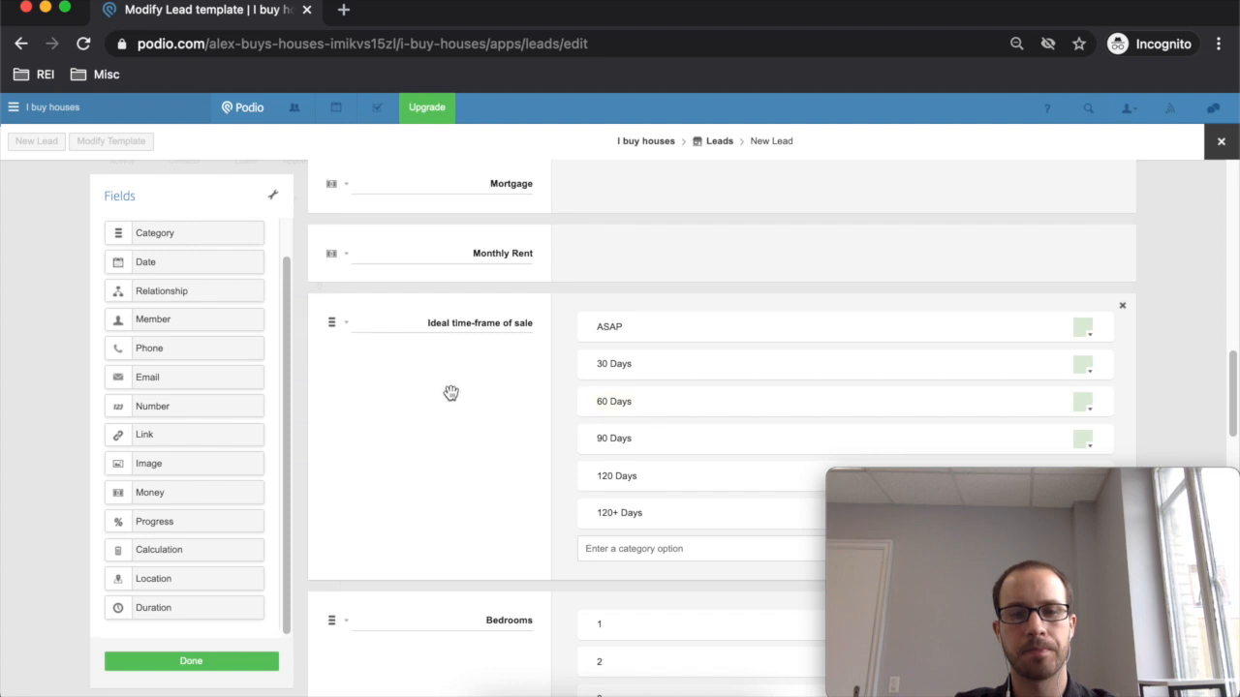
scroll(451, 393, "up", 4)
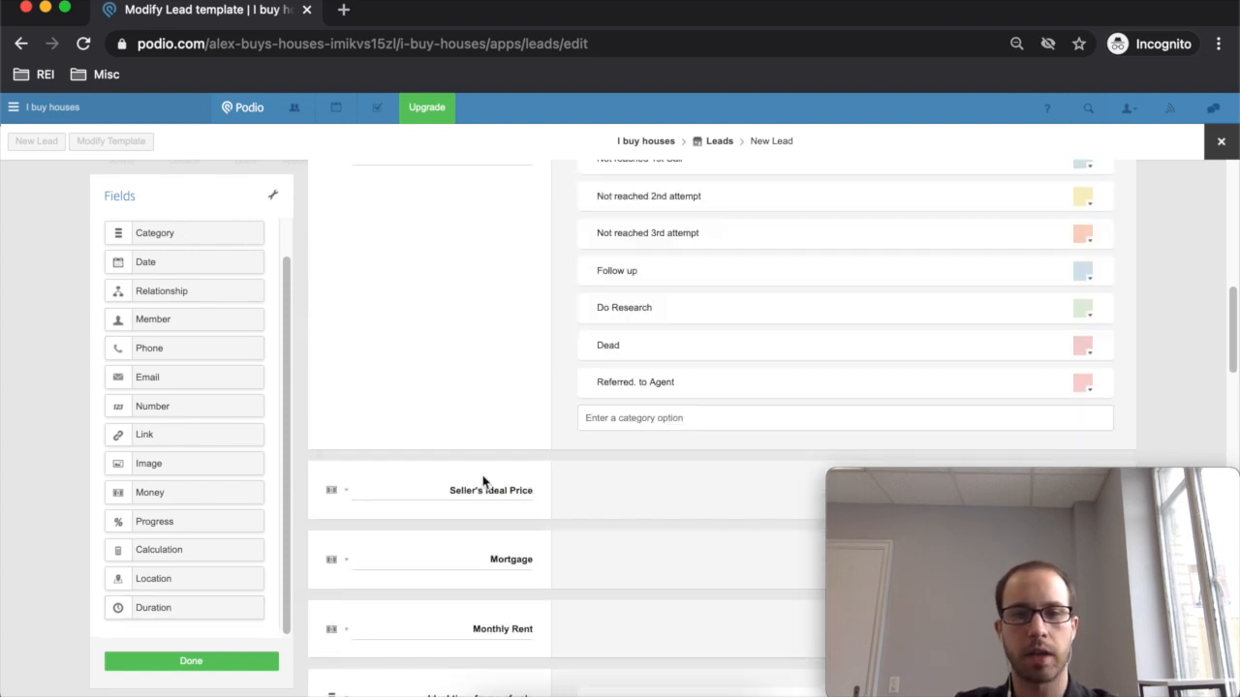
scroll(494, 488, "up", 1)
scroll(501, 249, "down", 1)
scroll(523, 304, "up", 2)
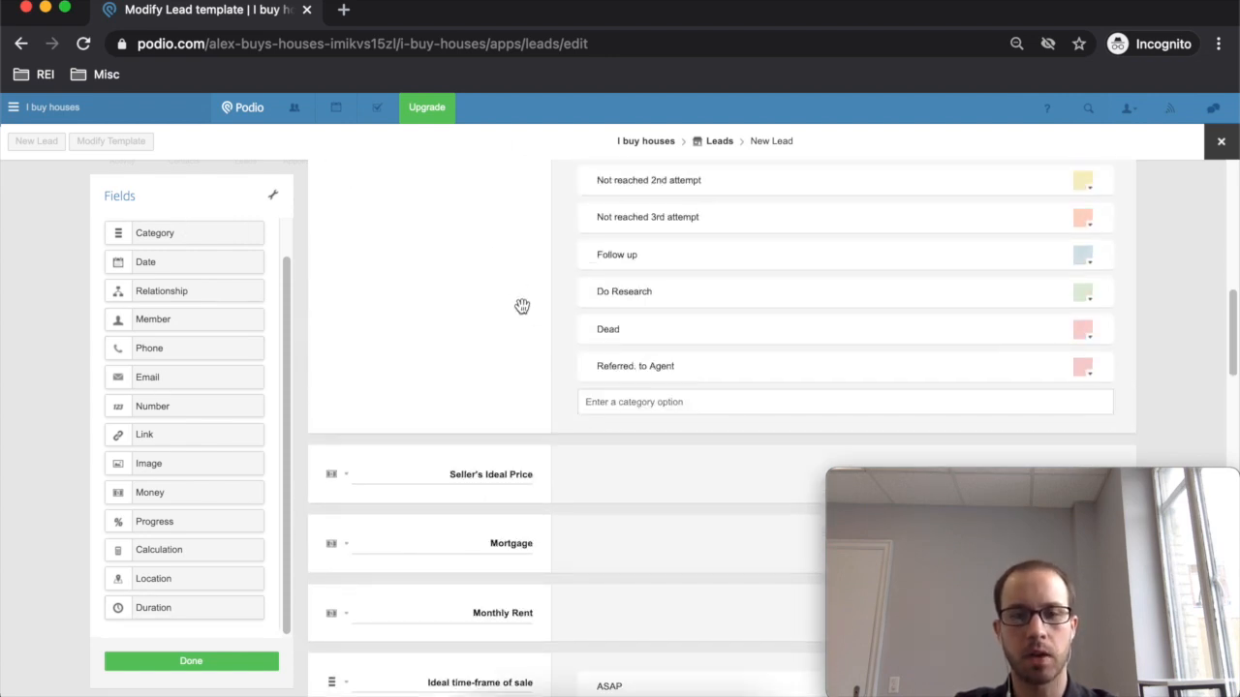
scroll(514, 295, "down", 4)
scroll(523, 296, "up", 1)
scroll(514, 291, "down", 3)
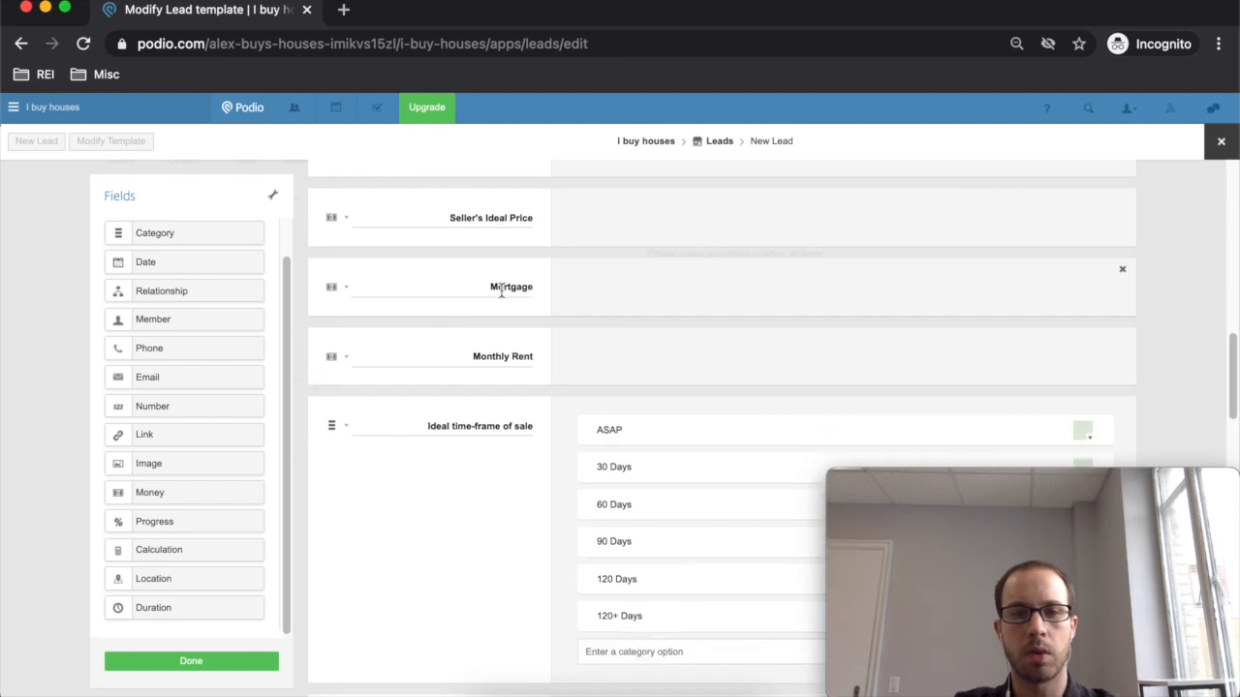
scroll(514, 289, "down", 1)
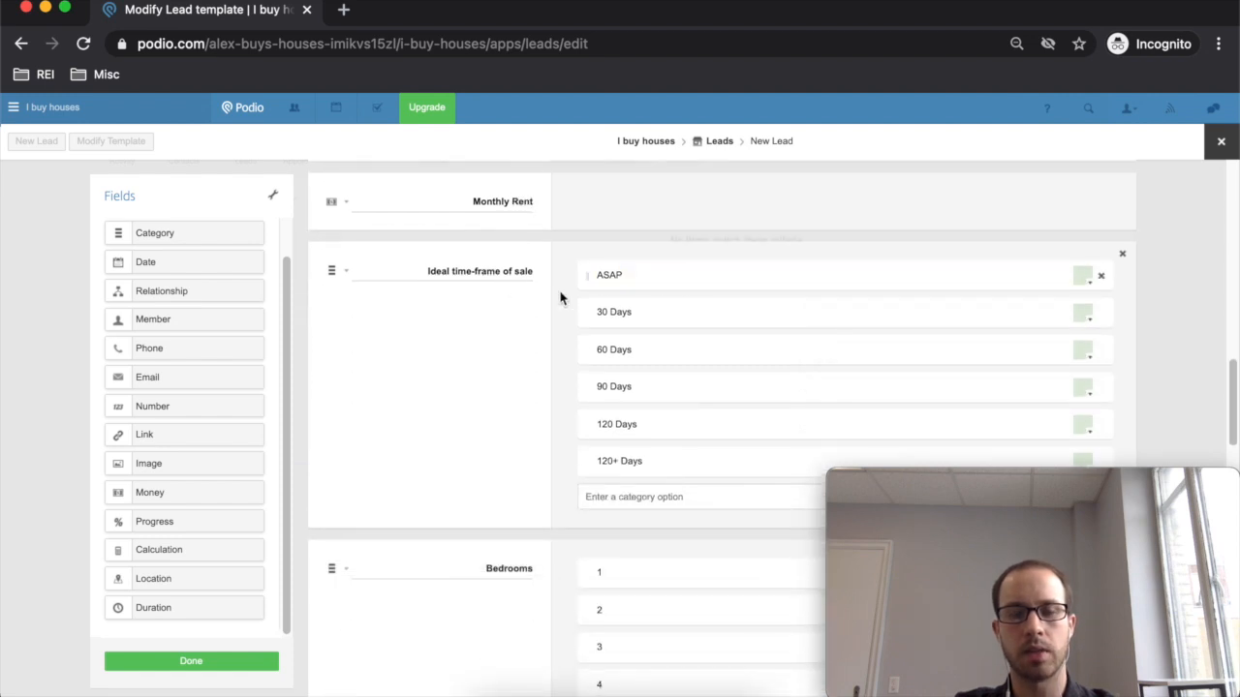
scroll(601, 291, "down", 3)
scroll(565, 398, "down", 15)
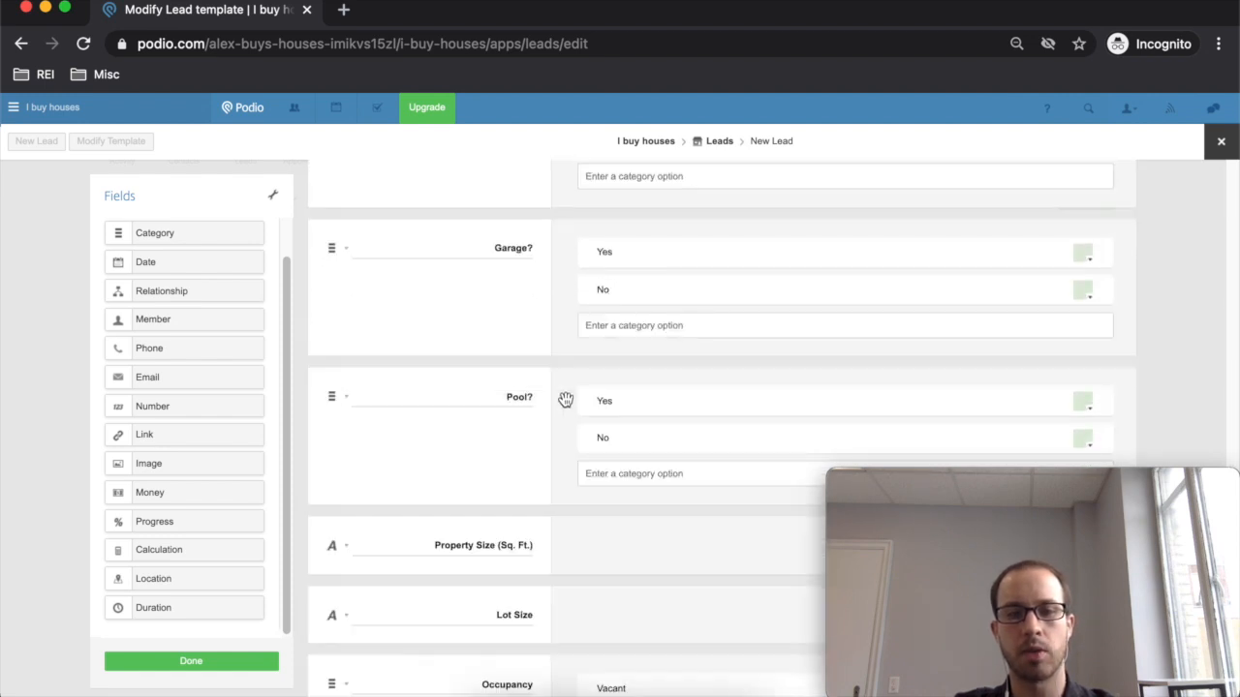
scroll(545, 247, "down", 4)
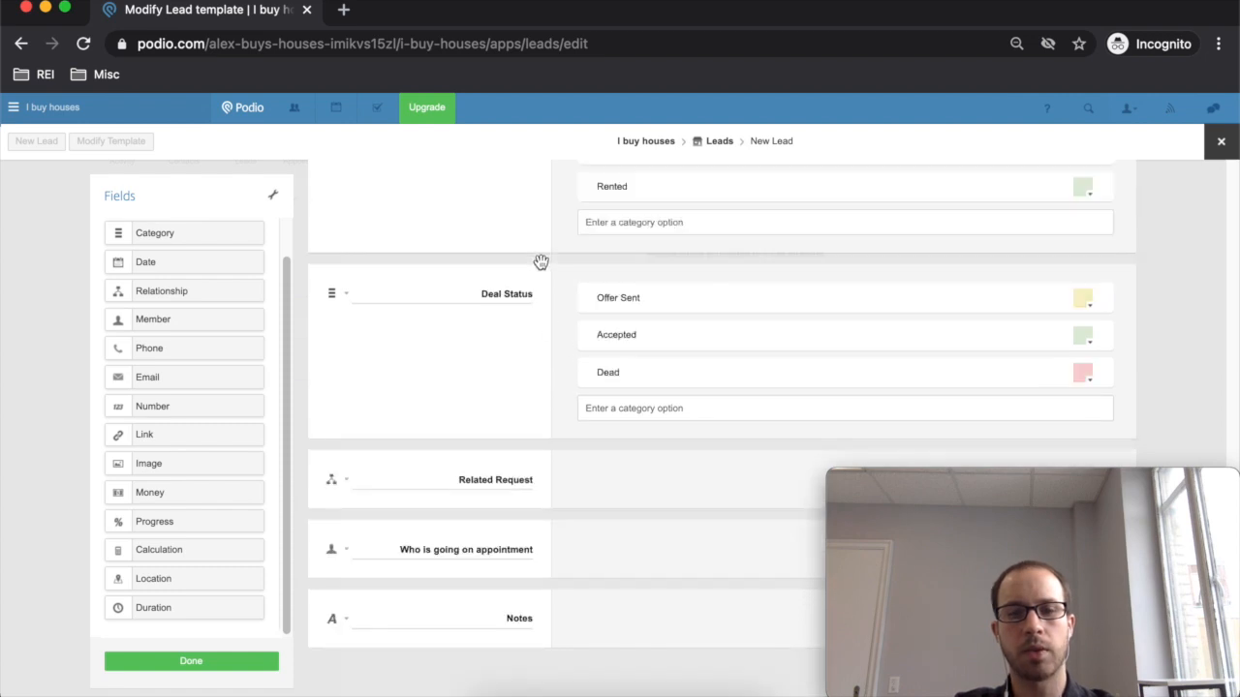
scroll(546, 271, "up", 1)
scroll(546, 273, "up", 3)
scroll(545, 273, "down", 3)
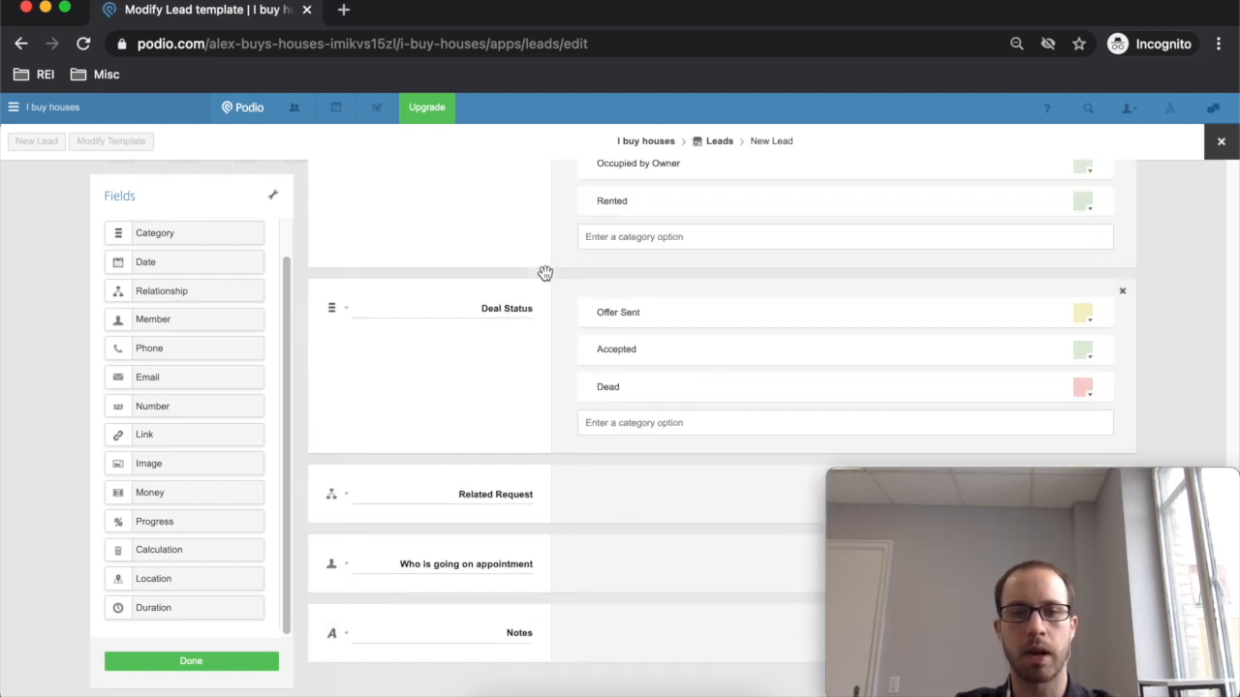
scroll(545, 276, "up", 3)
scroll(546, 276, "down", 1)
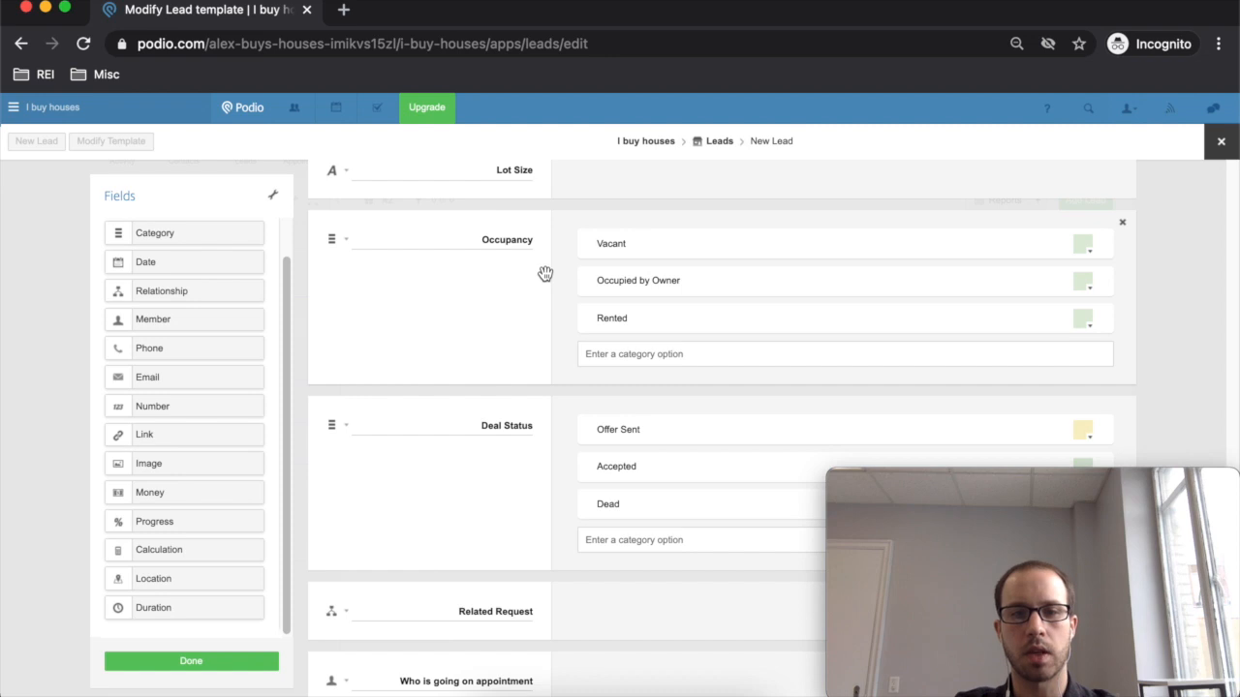
scroll(546, 274, "down", 1)
scroll(547, 277, "down", 1)
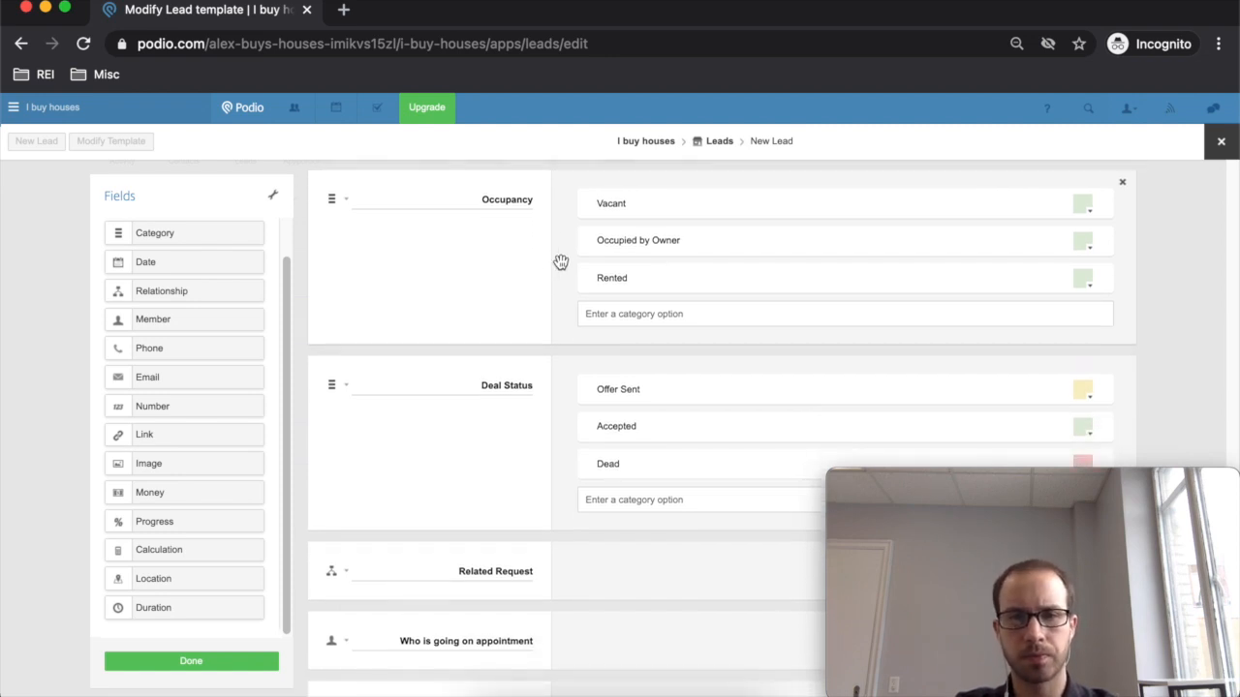
scroll(581, 391, "down", 2)
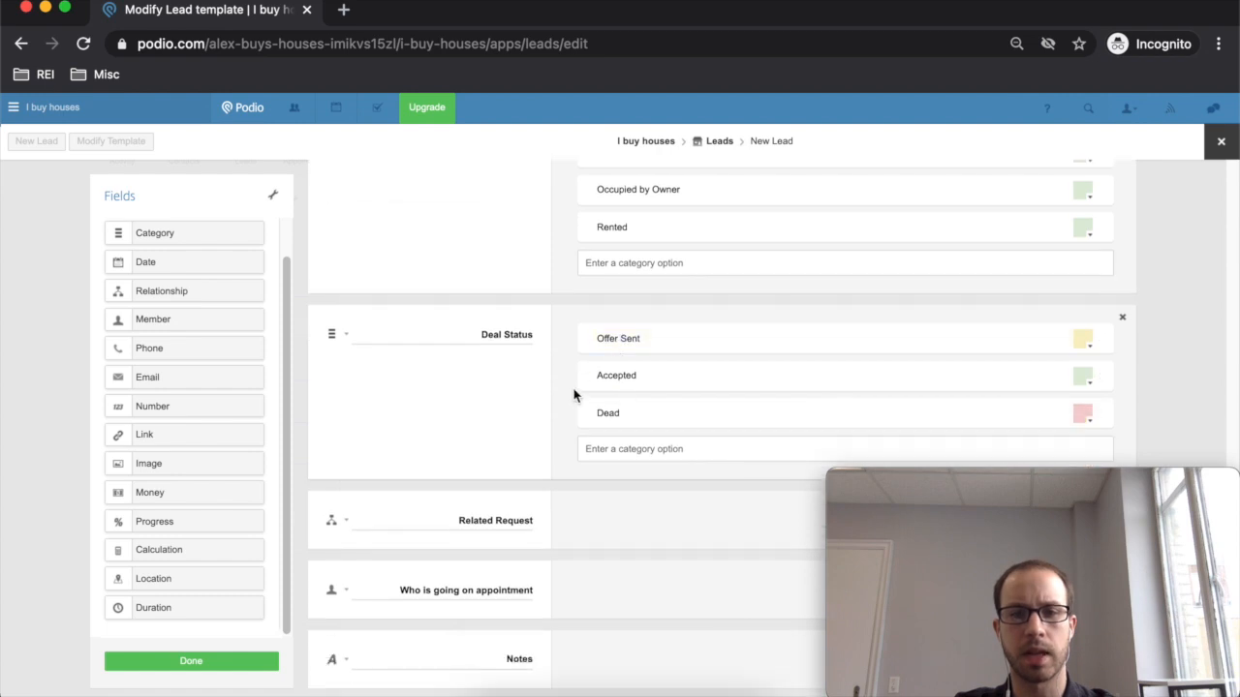
scroll(628, 376, "down", 1)
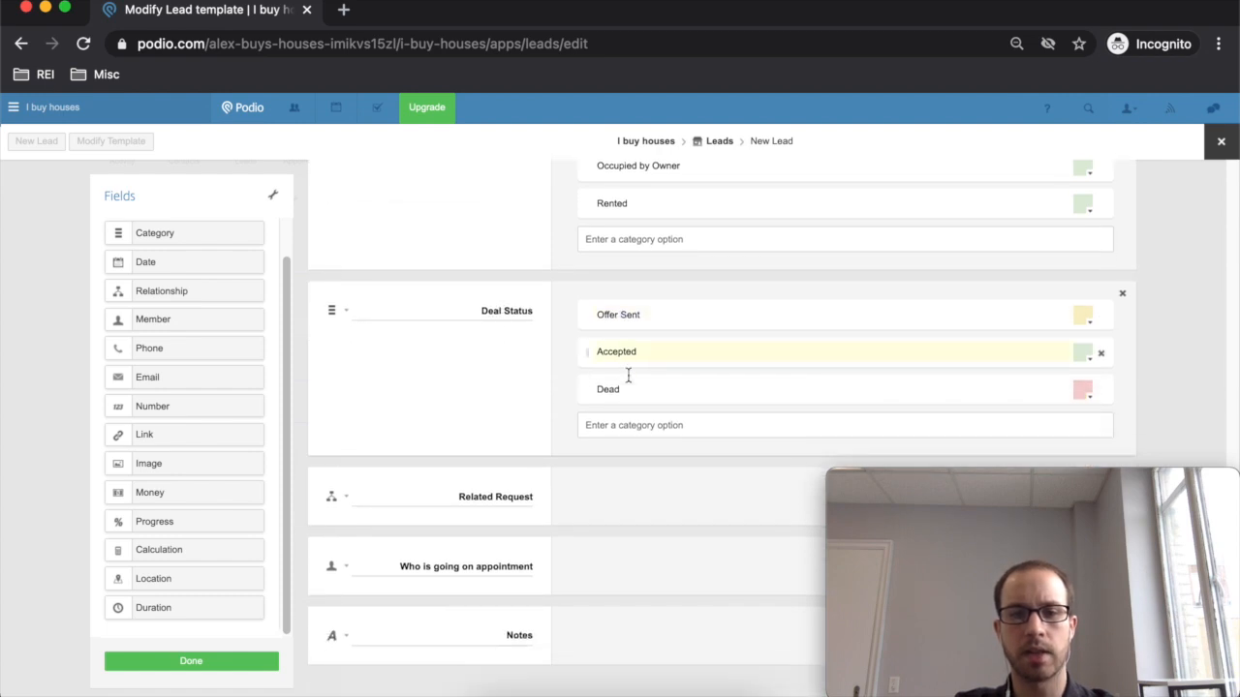
left_click(653, 424)
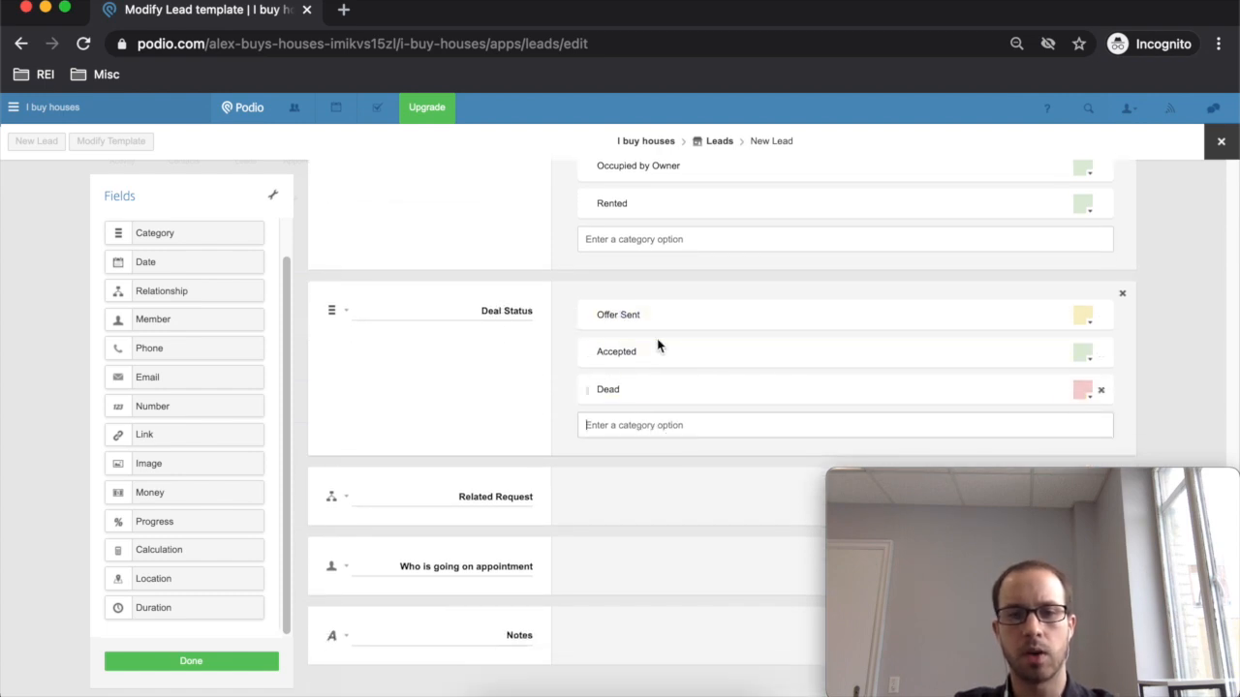
type("Rejected - Follow up")
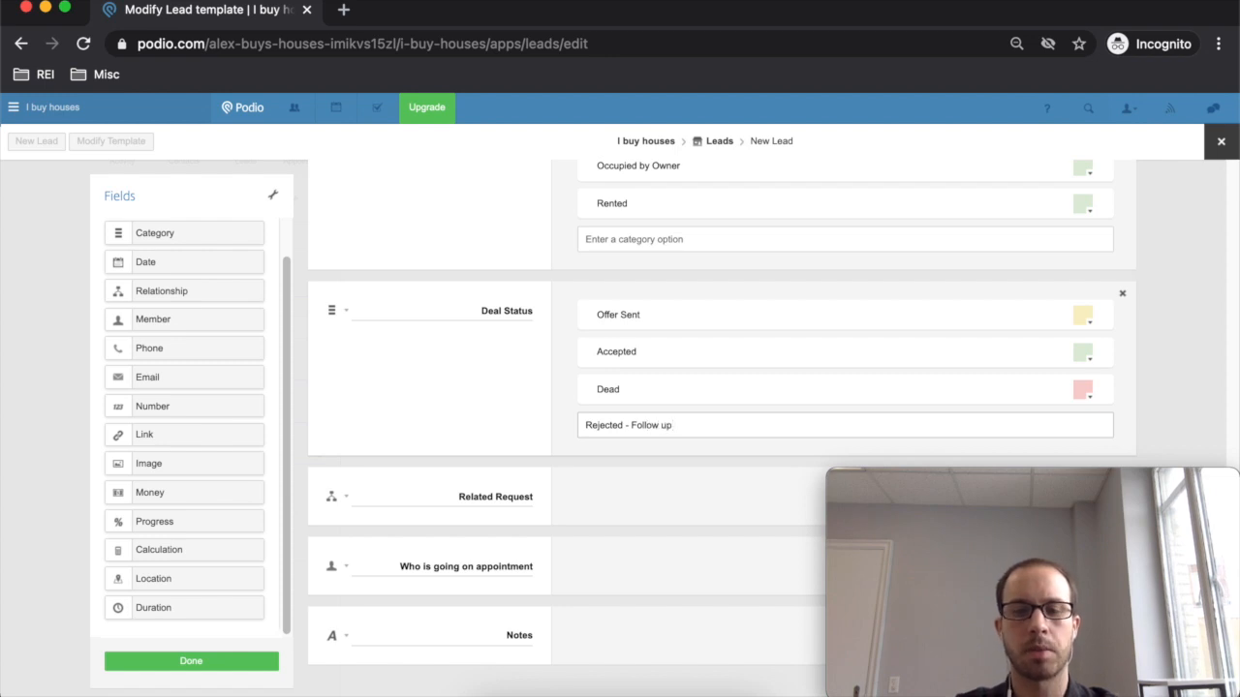
key("Return")
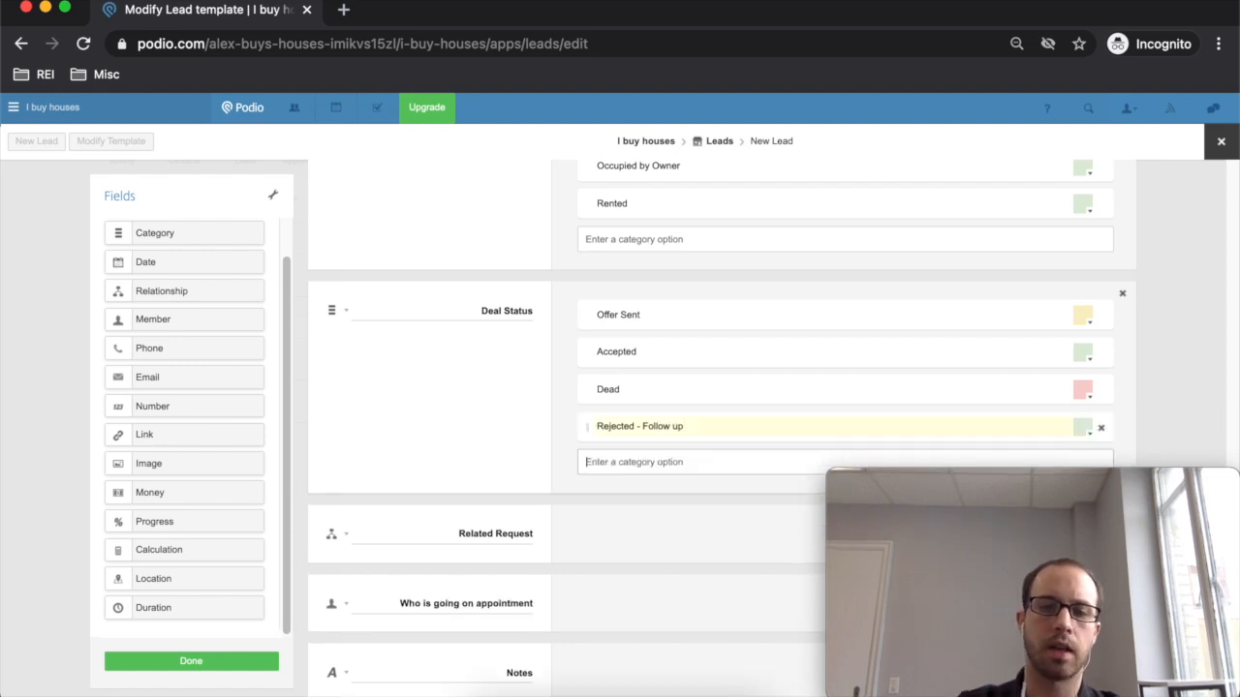
scroll(595, 447, "down", 2)
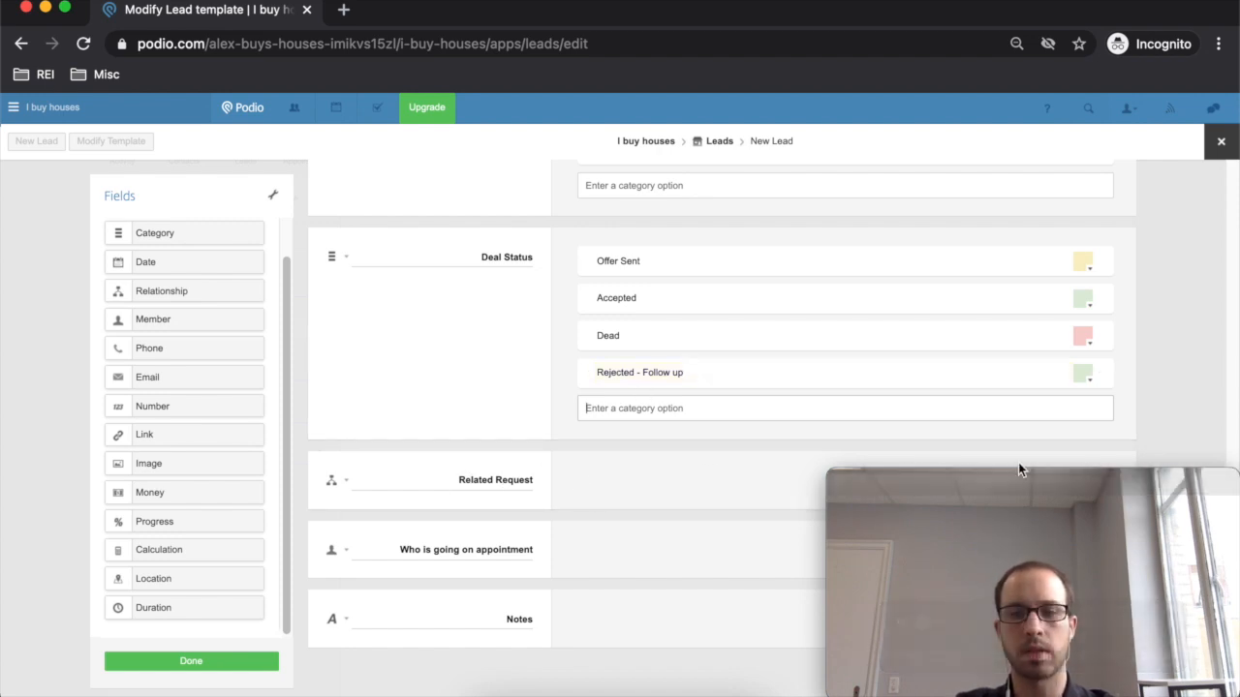
- Delete the Related Request field, add a 'When is the appointment' date field, and save the template
left_click(1122, 465)
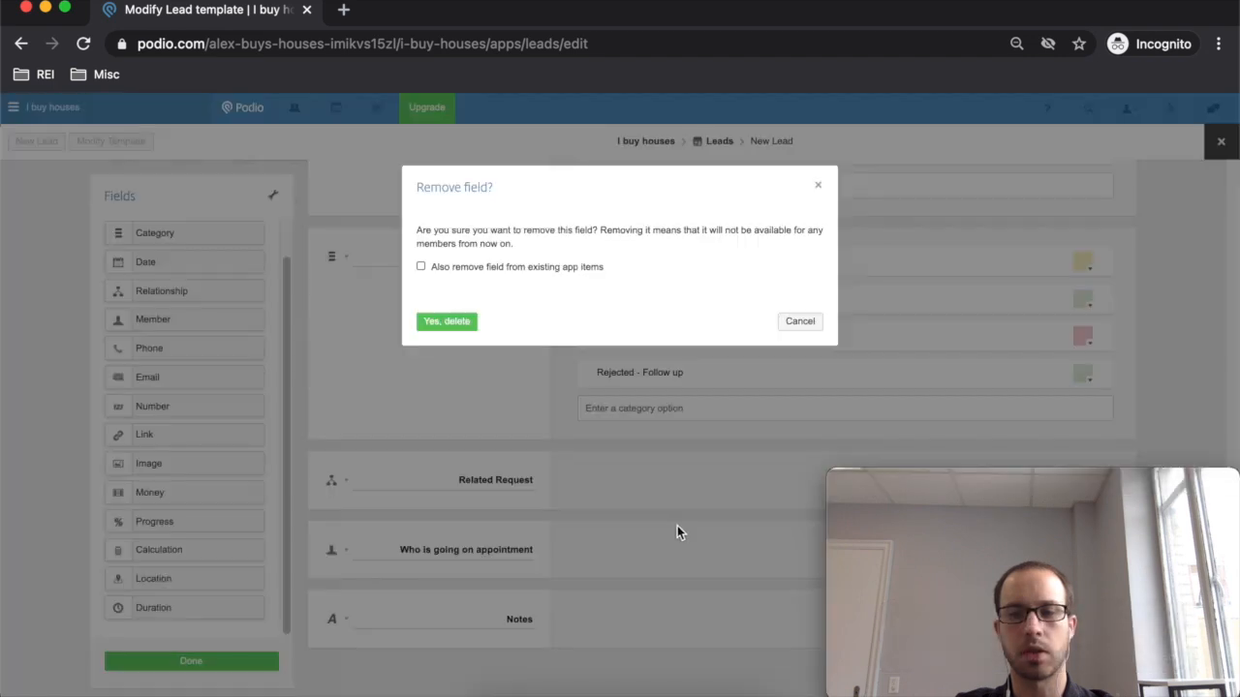
left_click(446, 318)
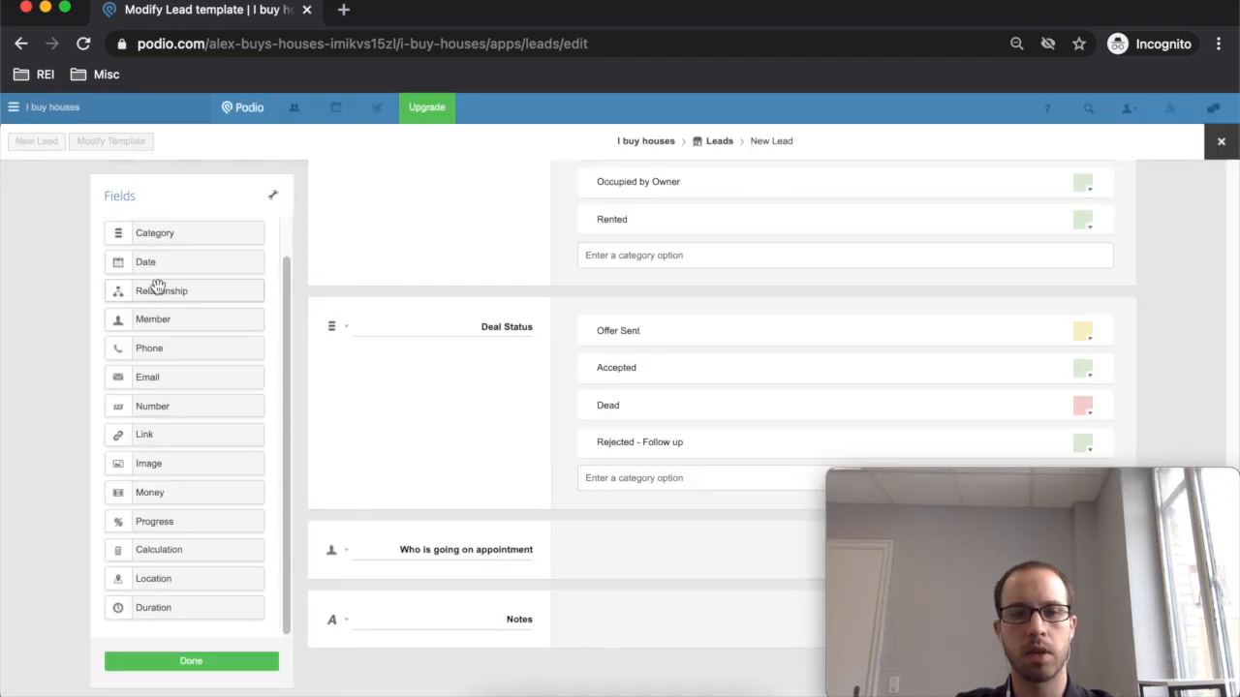
left_click_drag(159, 265, 435, 595)
left_click(519, 629)
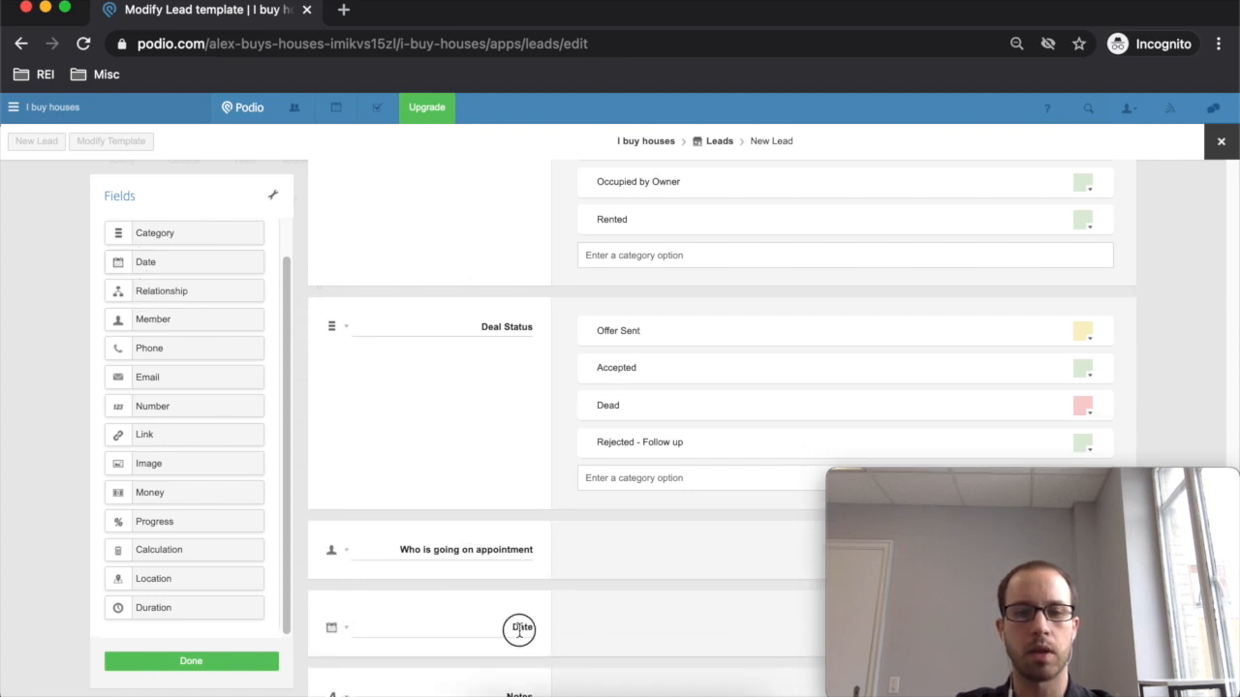
type("Whe")
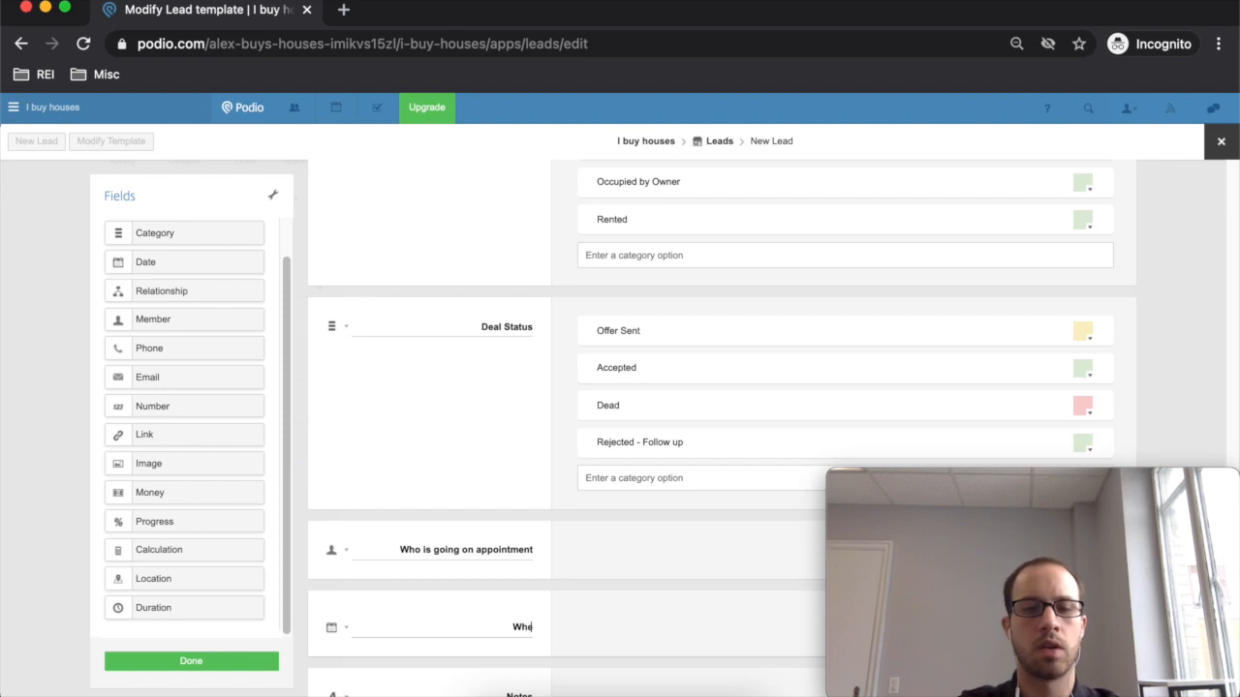
type("n is the appointment")
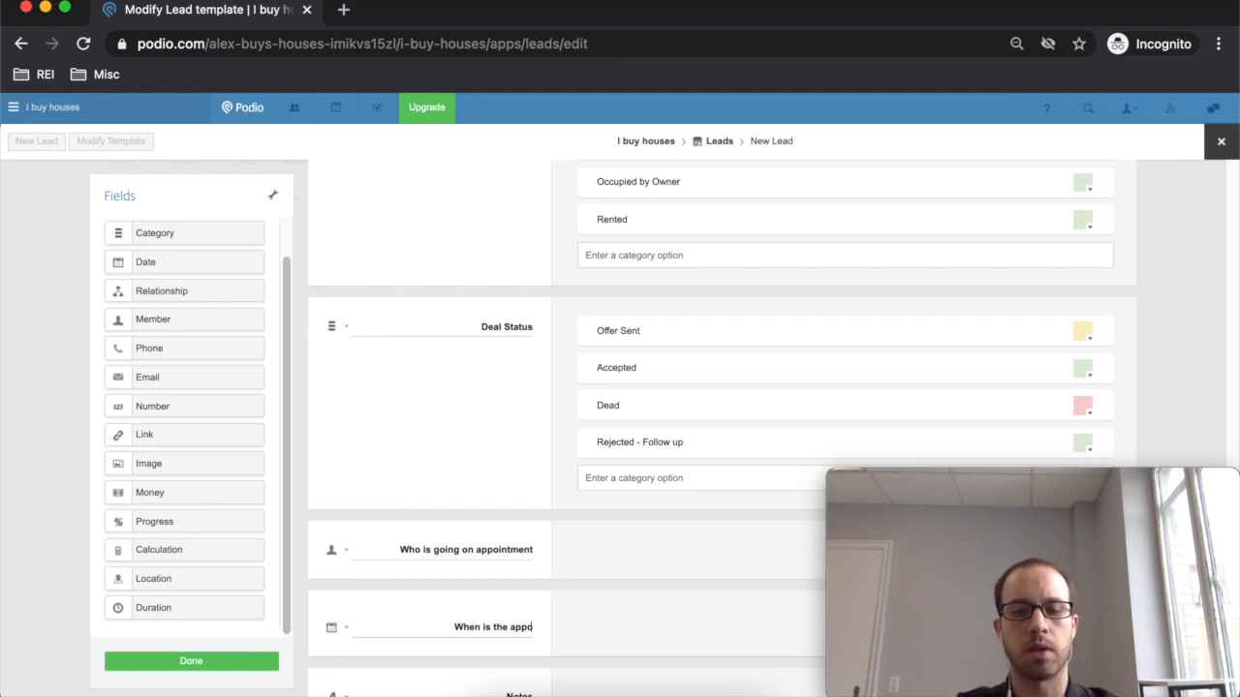
left_click(249, 661)
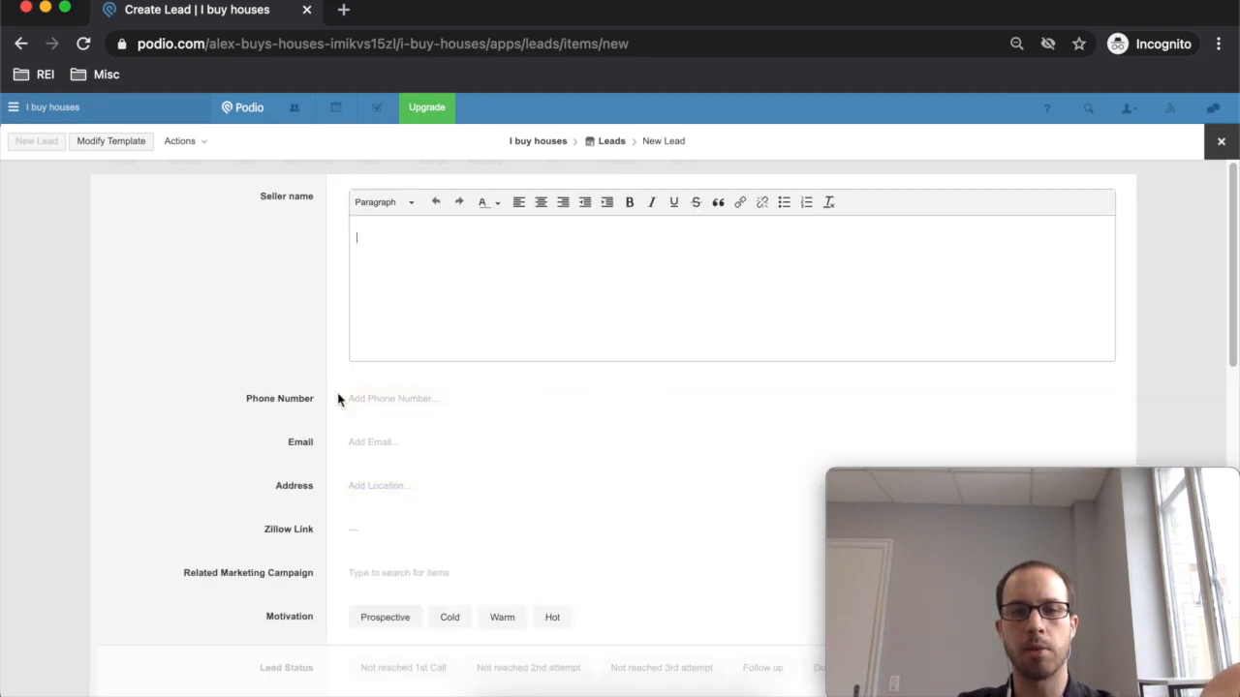
- Enter the seller's phone number in the new lead form
scroll(334, 405, "down", 10)
scroll(330, 399, "up", 5)
scroll(330, 399, "up", 5)
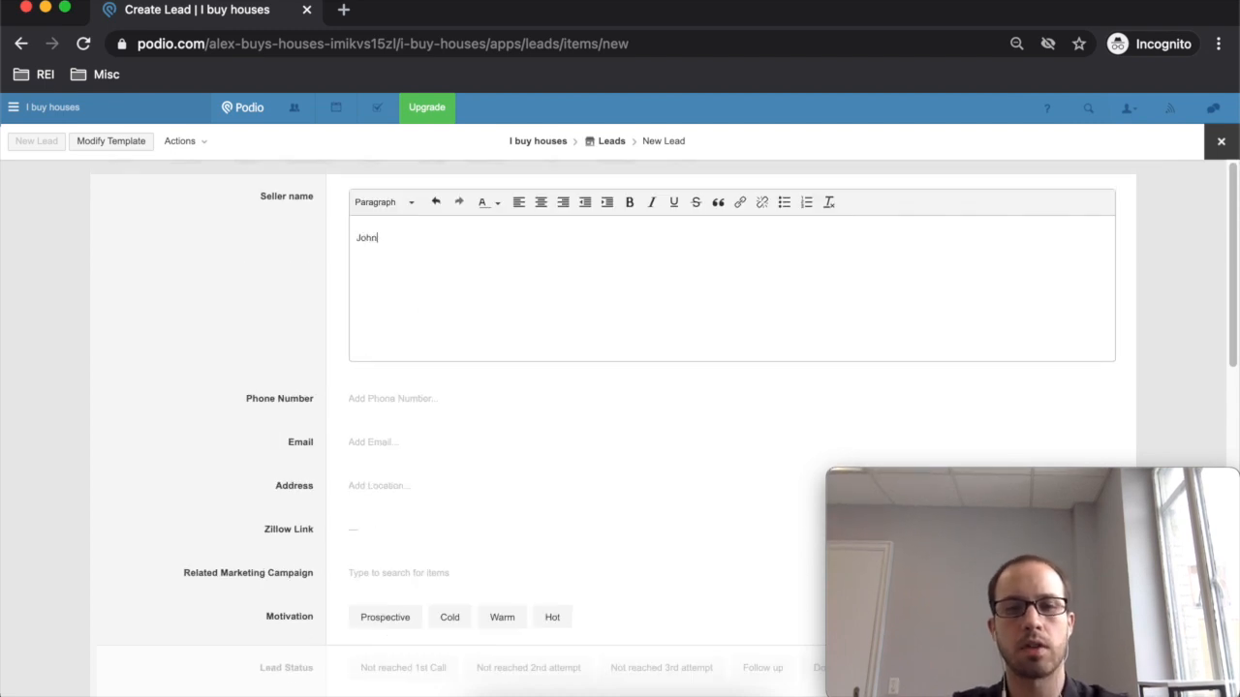
left_click(426, 402)
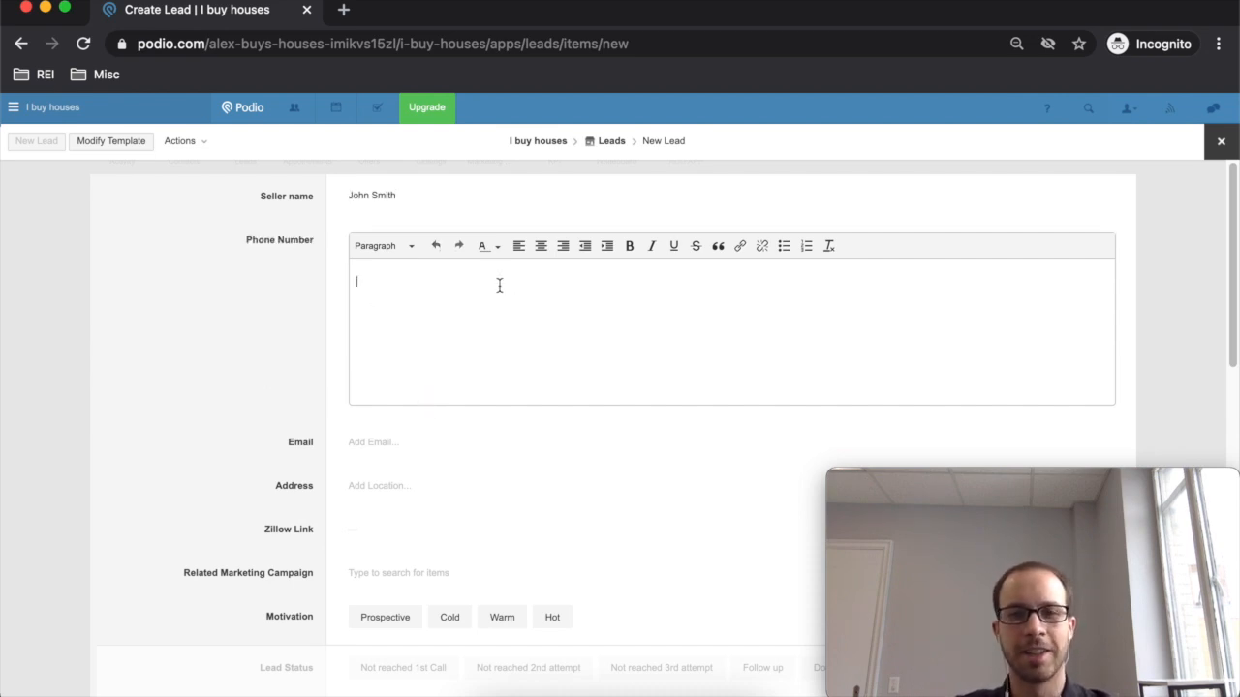
type("123445689")
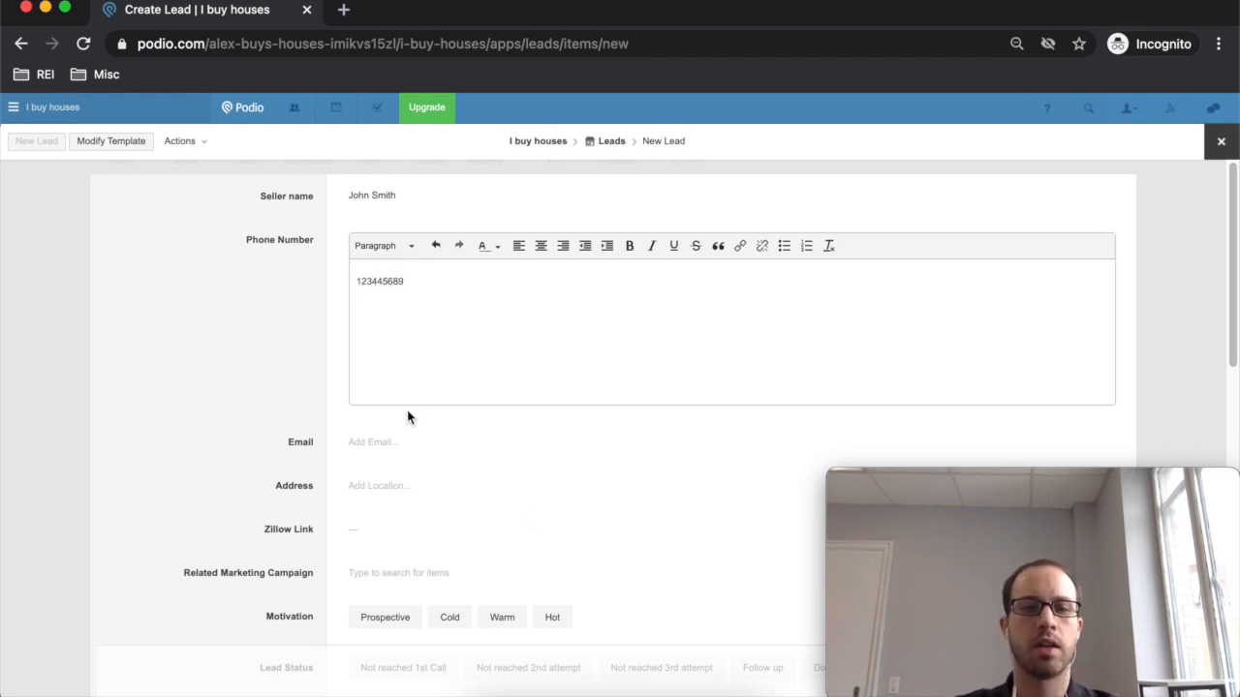
- Set Lead Status to Do Research, Motivation to Warm and Bedrooms to 4
scroll(418, 456, "down", 2)
scroll(418, 457, "down", 10)
scroll(416, 451, "up", 8)
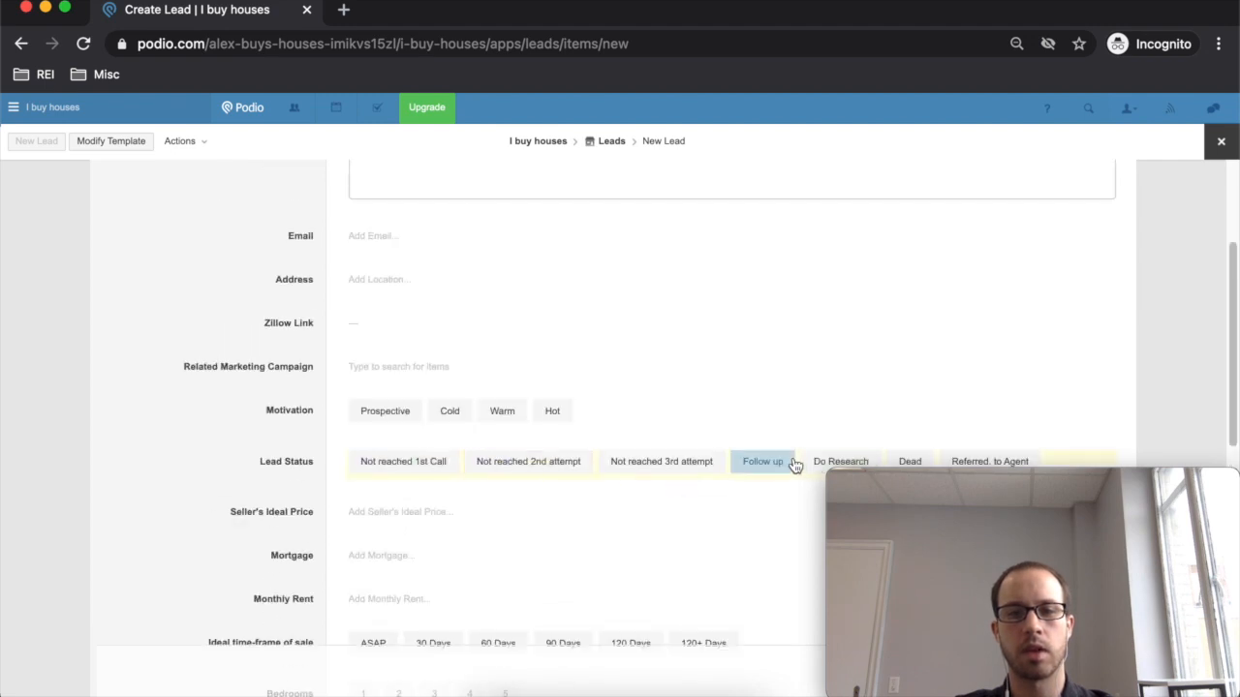
scroll(796, 463, "down", 3)
left_click(841, 352)
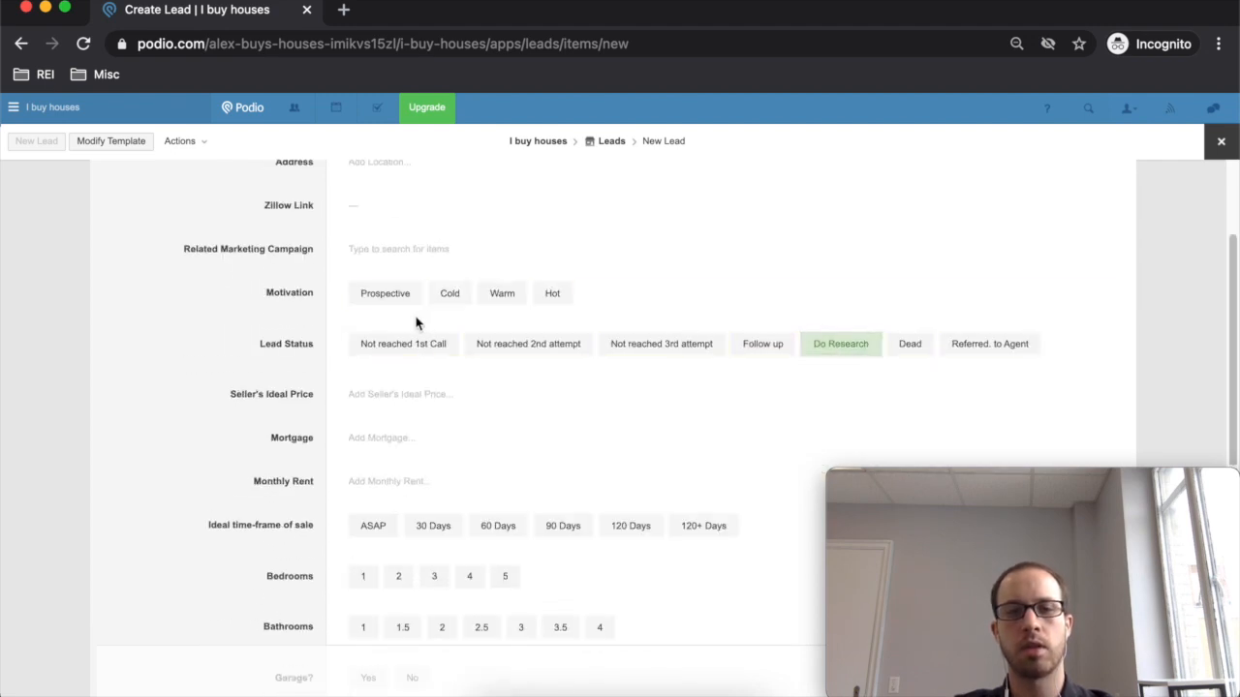
left_click(521, 297)
scroll(465, 465, "down", 2)
left_click(470, 462)
scroll(457, 450, "down", 6)
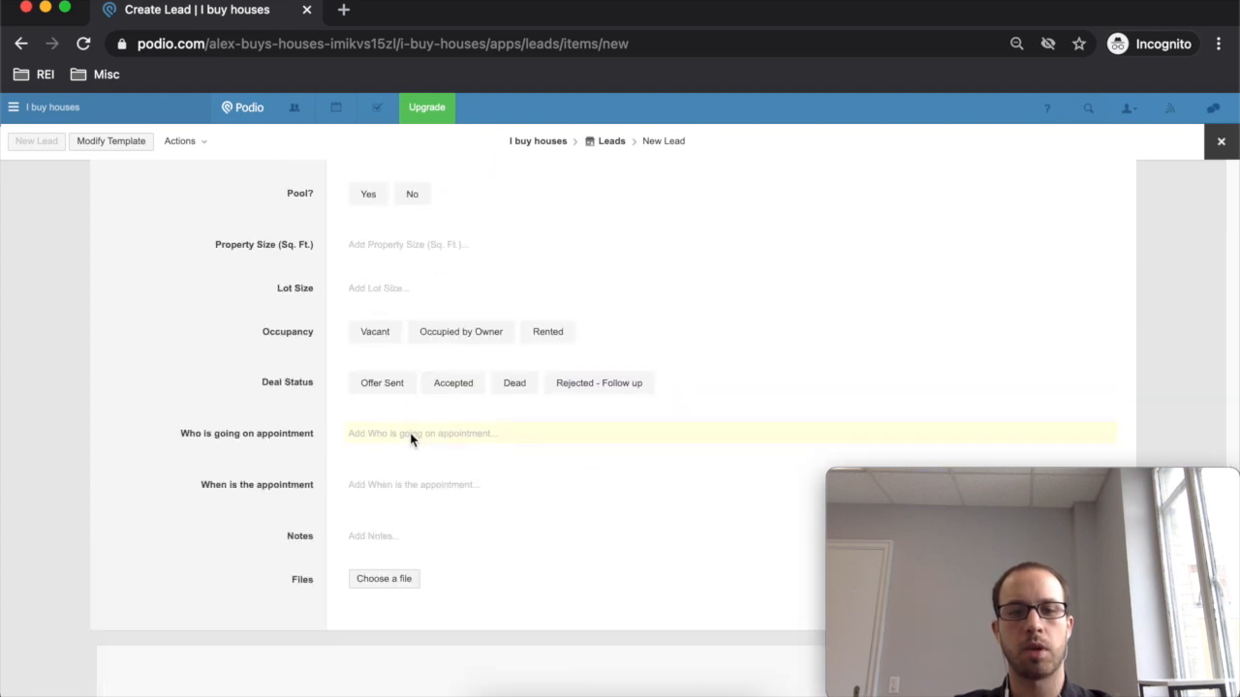
- Choose the team member who is going on the appointment
left_click(411, 436)
left_click(422, 481)
left_click(313, 487)
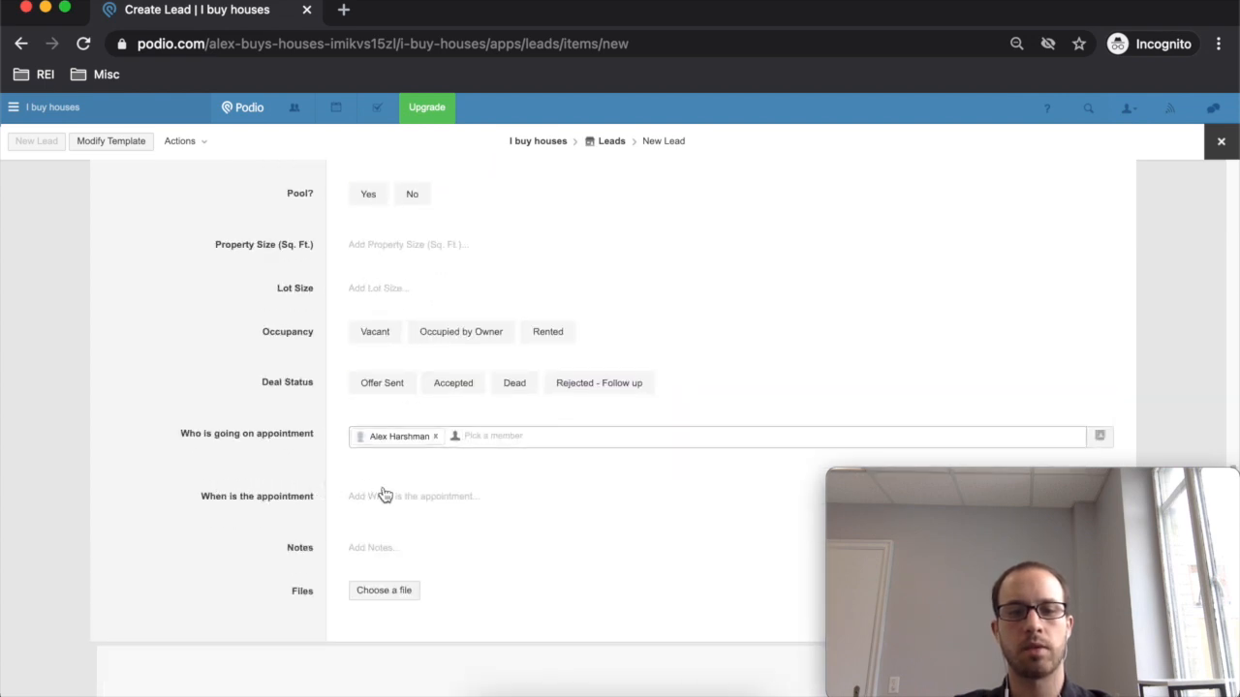
left_click(396, 496)
left_click(280, 487)
- Set the appointment date to February 23, 2021 at 05:00 PM
left_click(407, 553)
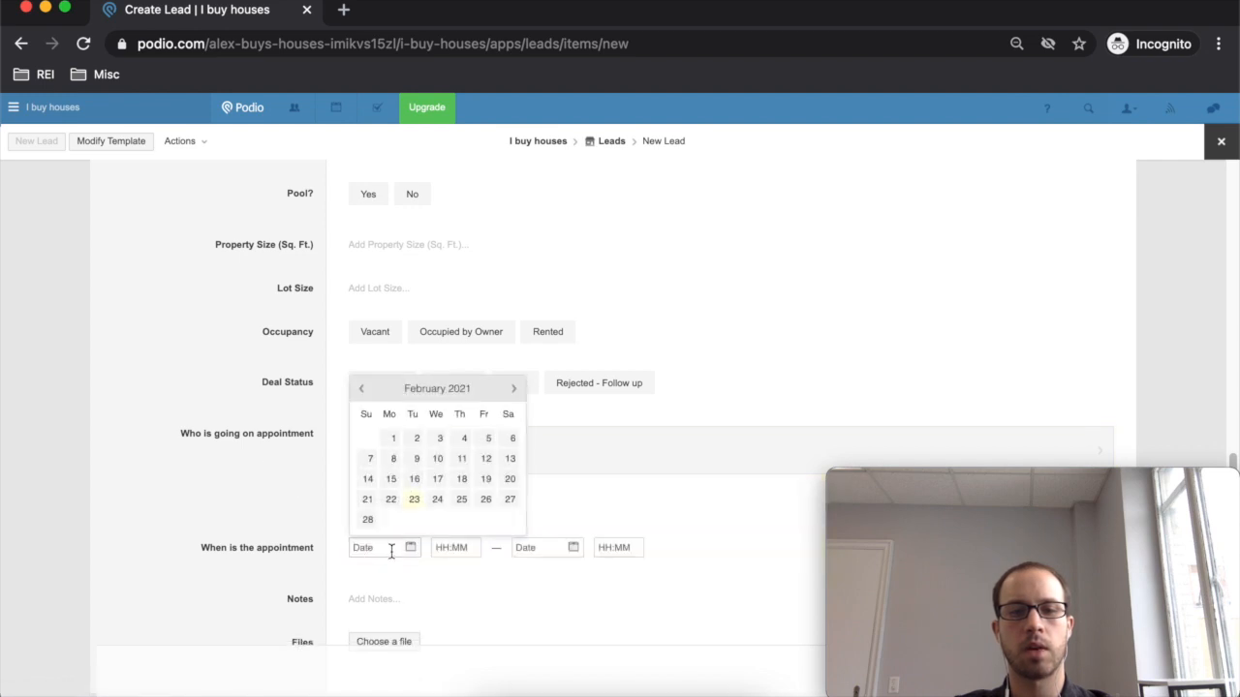
left_click(415, 500)
type("5")
left_click(279, 566)
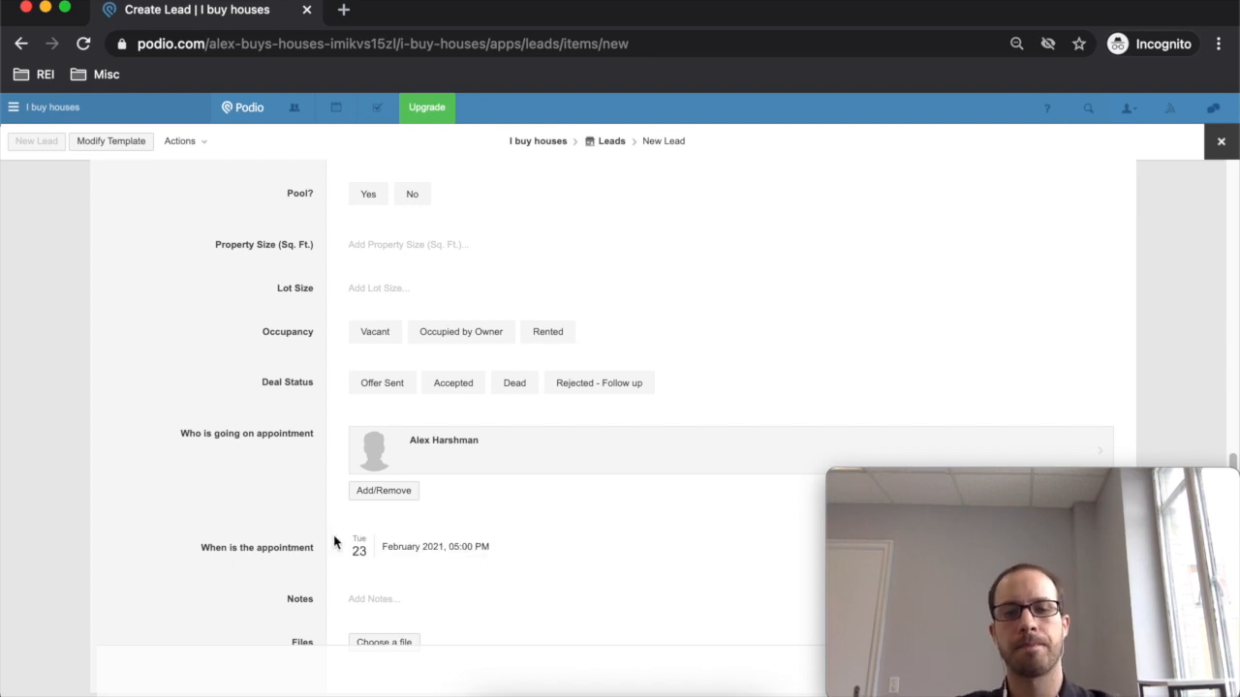
- Save the new lead
scroll(333, 542, "down", 2)
scroll(348, 553, "up", 3)
mouse_move(978, 489)
left_click_drag(978, 489, 167, 481)
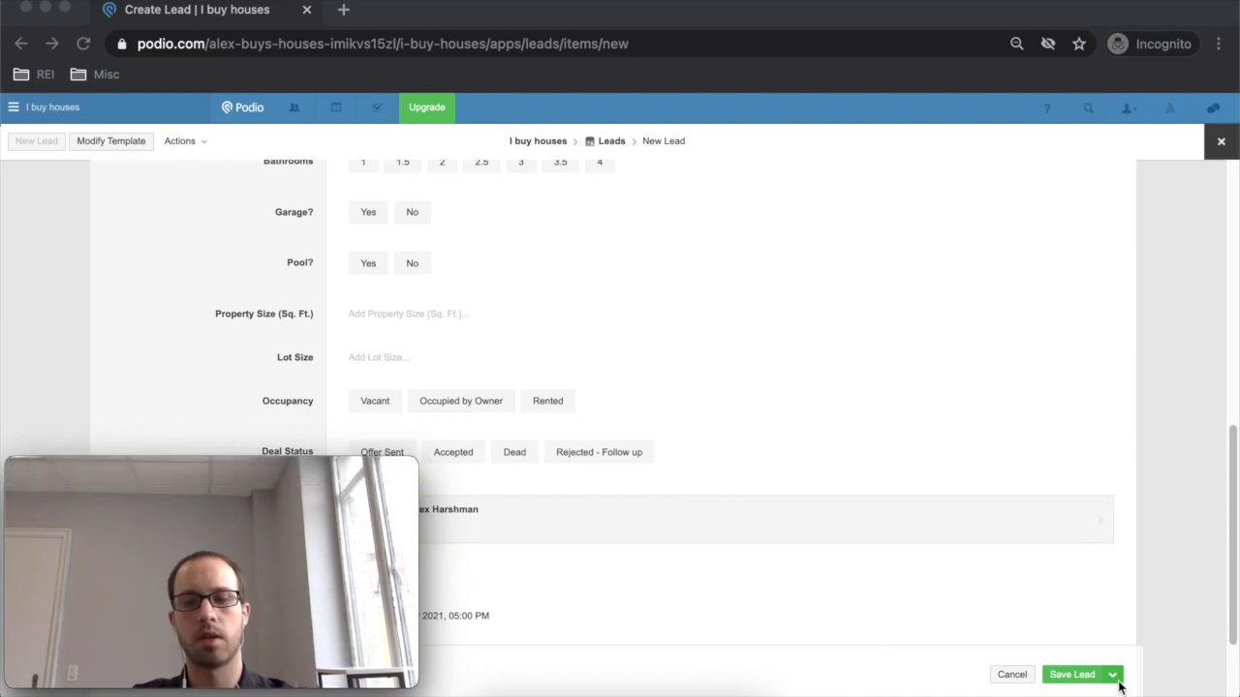
left_click(1093, 684)
left_click(1075, 675)
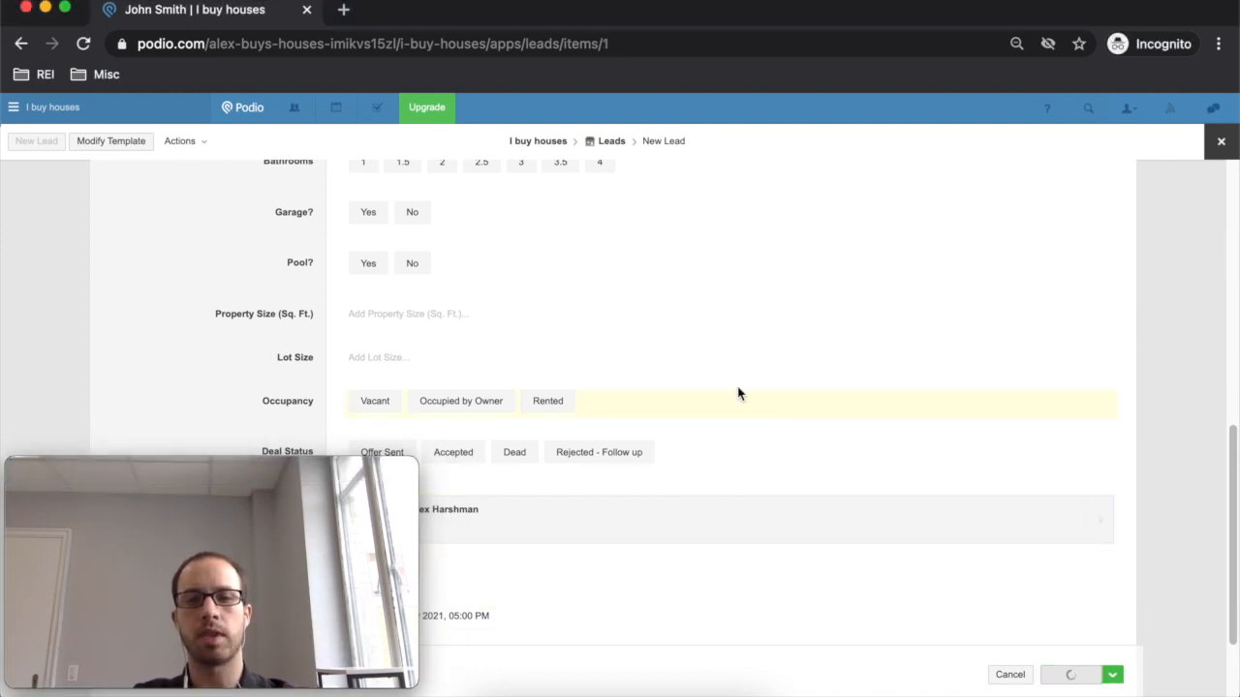
- Review the saved lead record and its linked appointment, offer and closing items
scroll(648, 462, "up", 10)
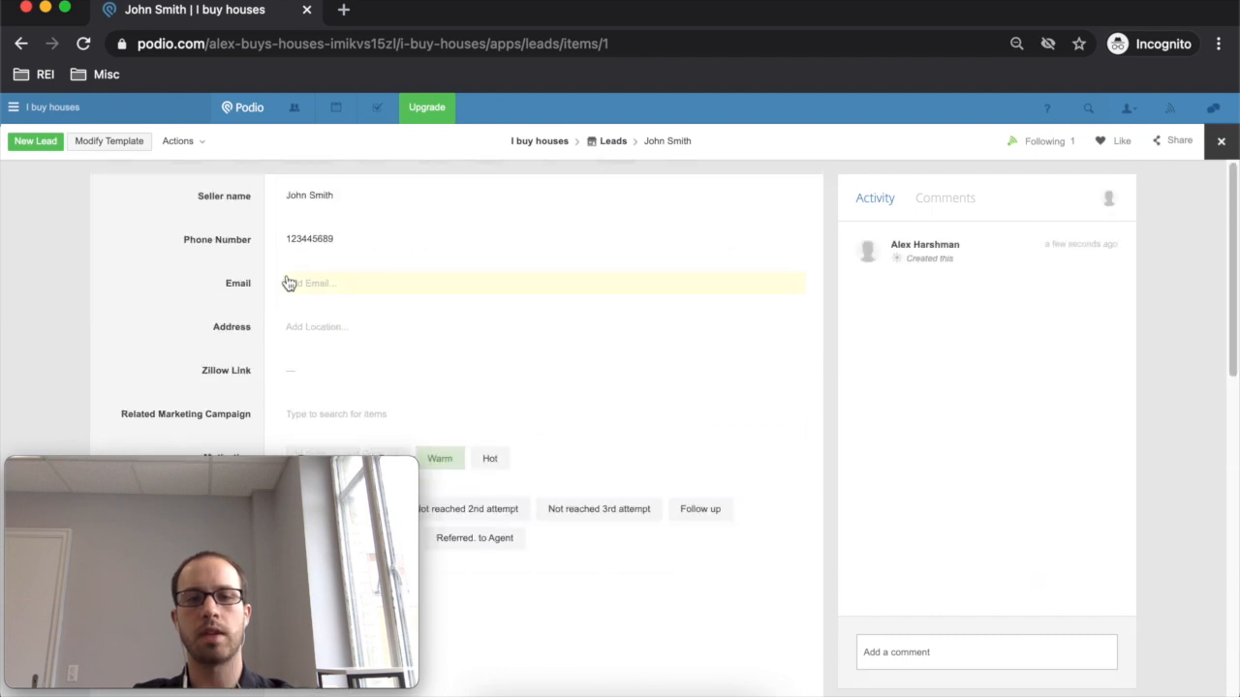
scroll(227, 313, "down", 5)
scroll(393, 365, "up", 4)
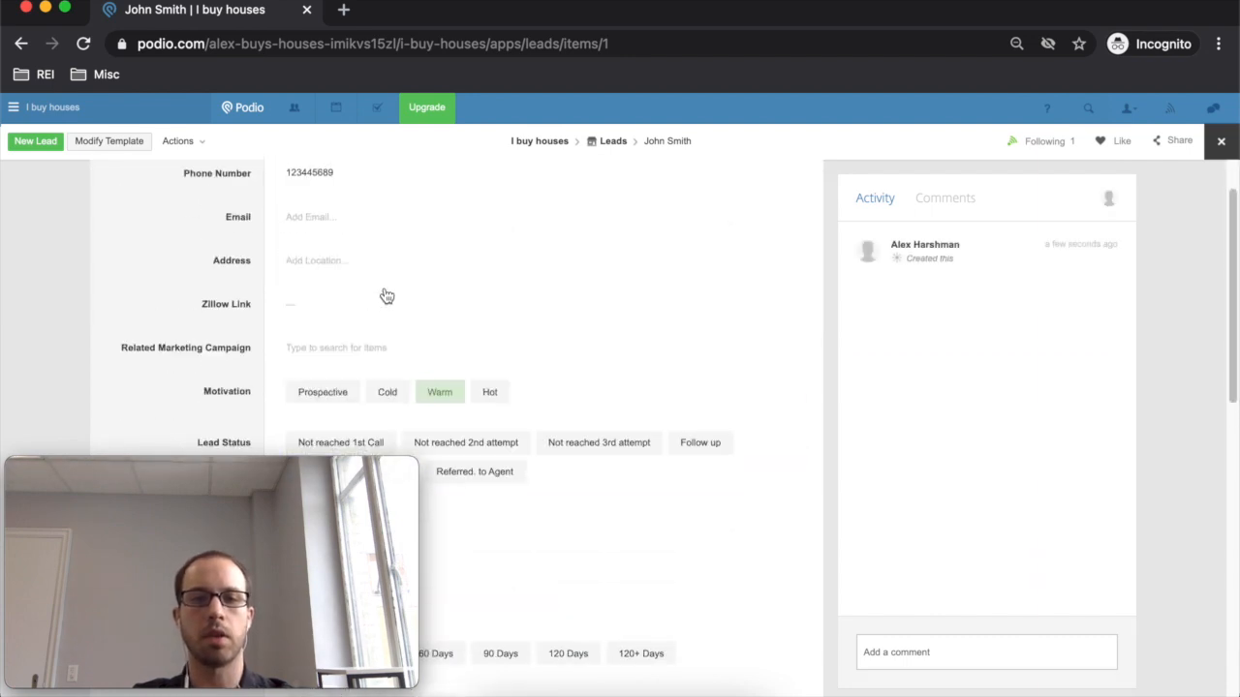
scroll(413, 282, "up", 1)
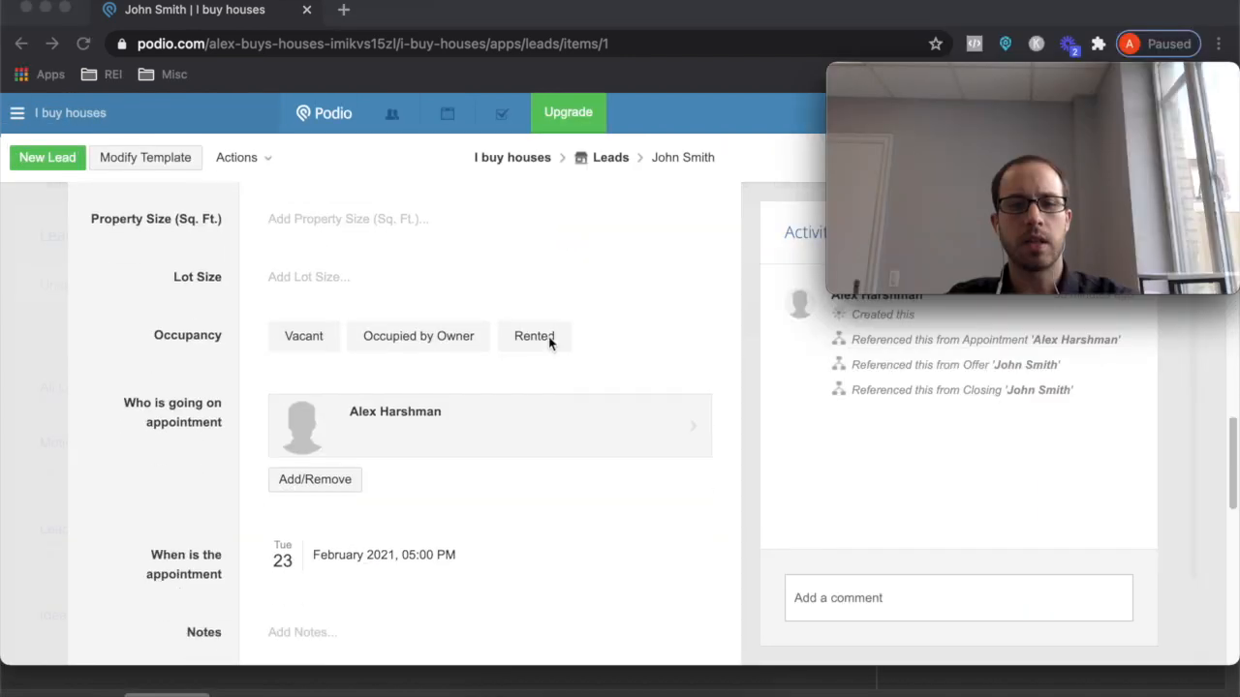
scroll(548, 336, "down", 5)
scroll(549, 336, "up", 10)
scroll(549, 336, "down", 6)
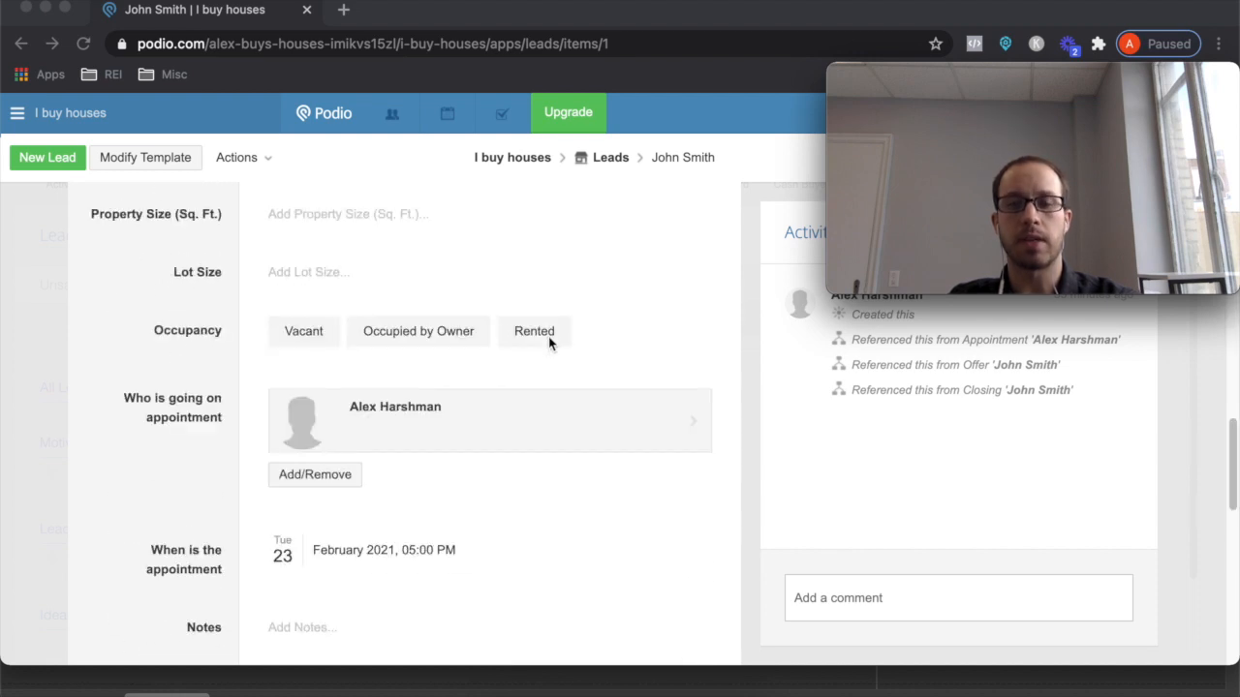
scroll(548, 336, "down", 4)
scroll(548, 336, "up", 10)
scroll(548, 336, "up", 5)
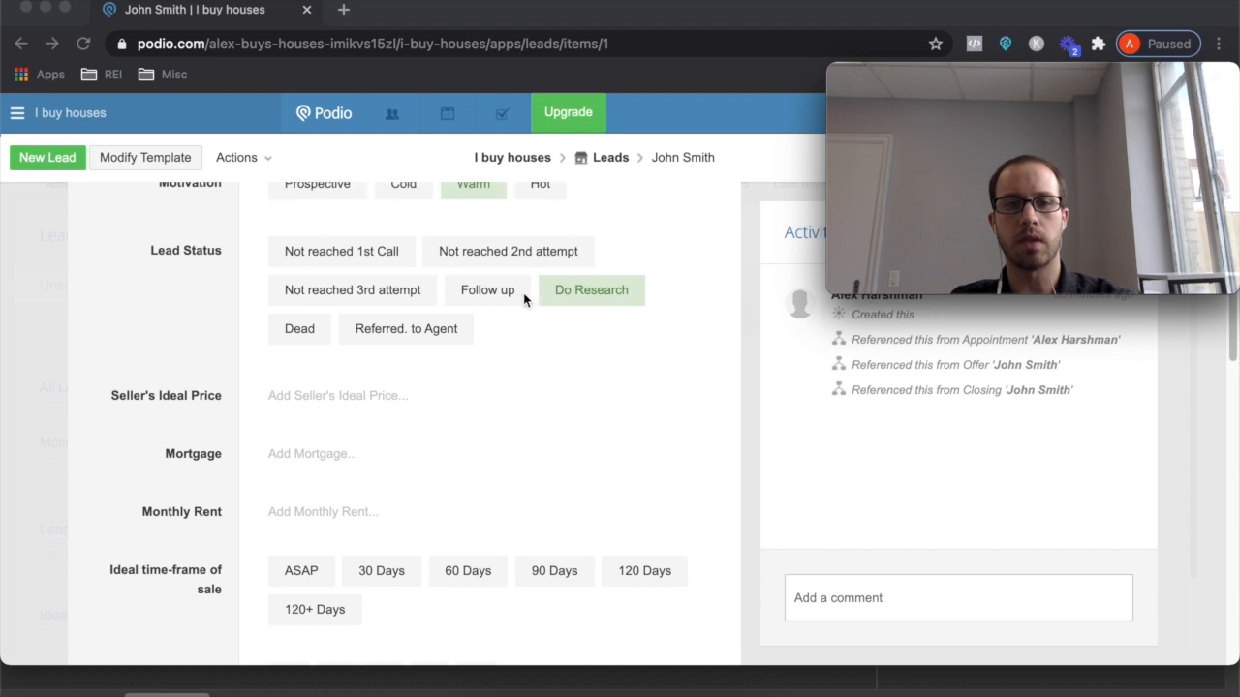
scroll(368, 339, "down", 8)
scroll(368, 338, "up", 2)
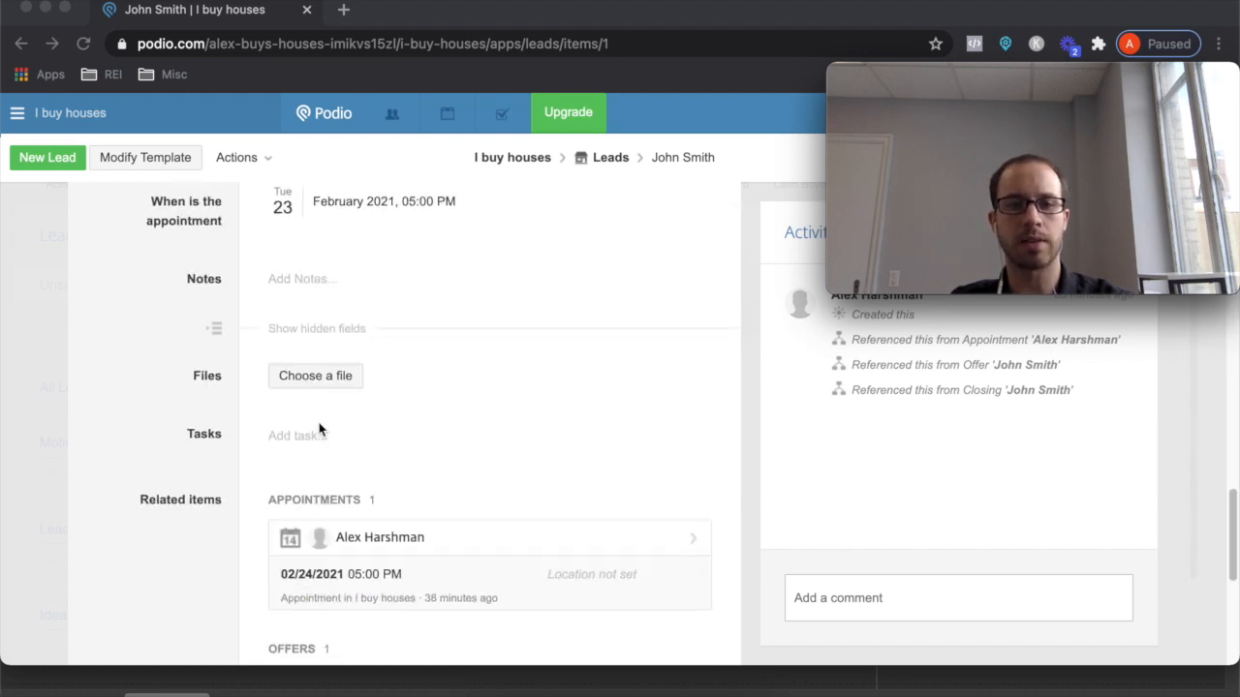
scroll(233, 445, "down", 4)
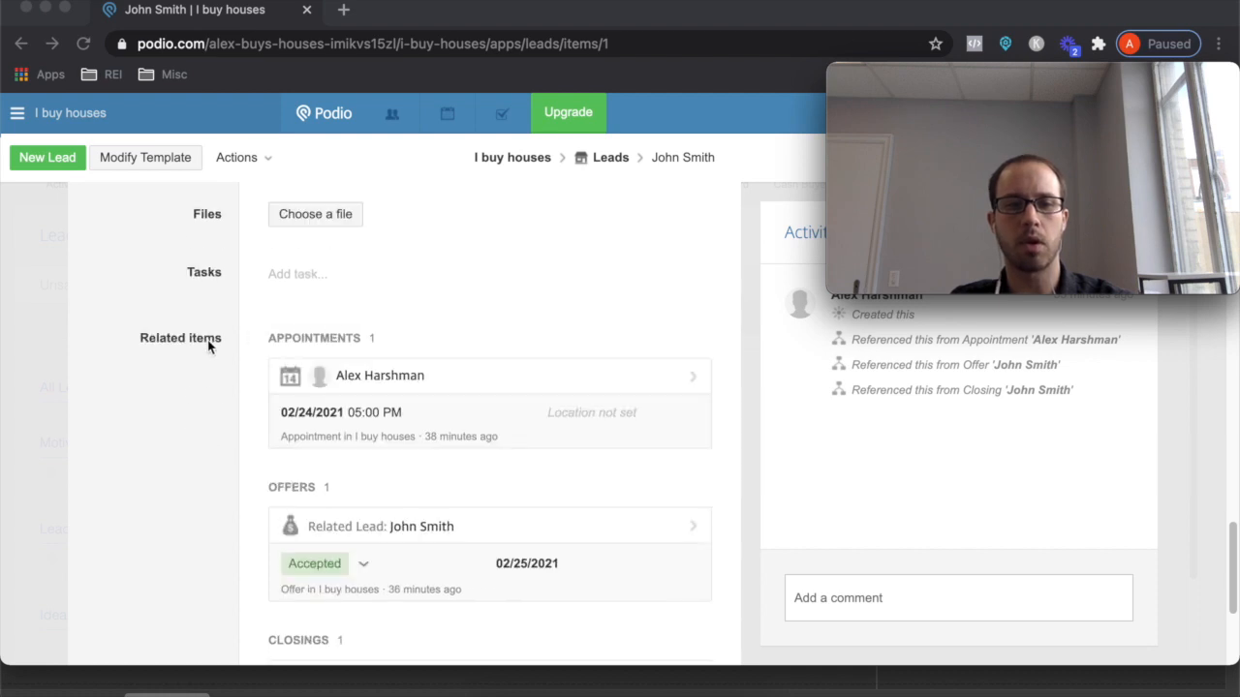
scroll(419, 514, "down", 4)
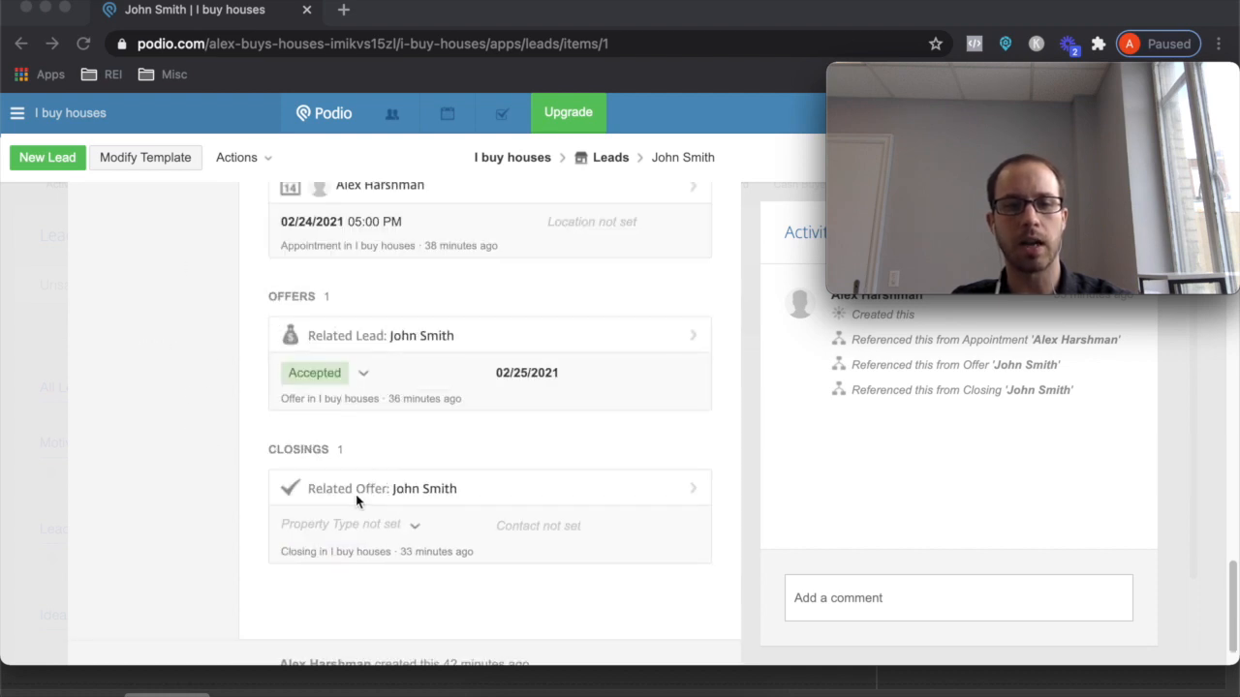
scroll(426, 484, "up", 2)
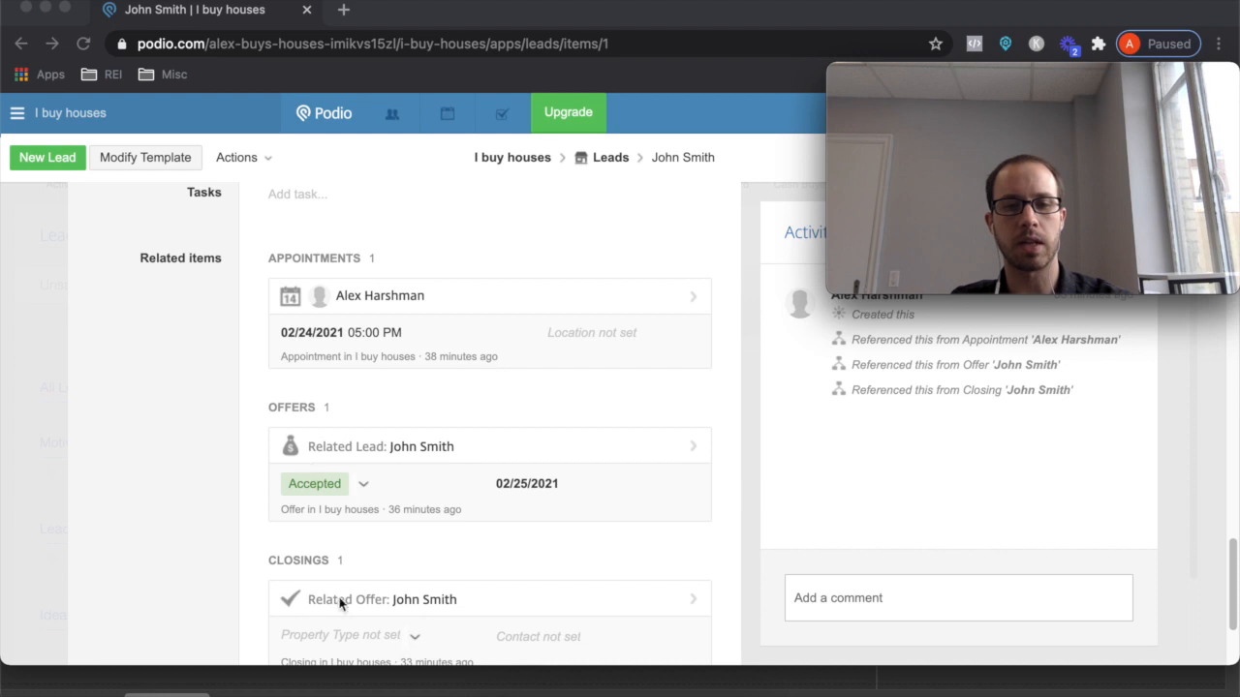
scroll(393, 282, "up", 4)
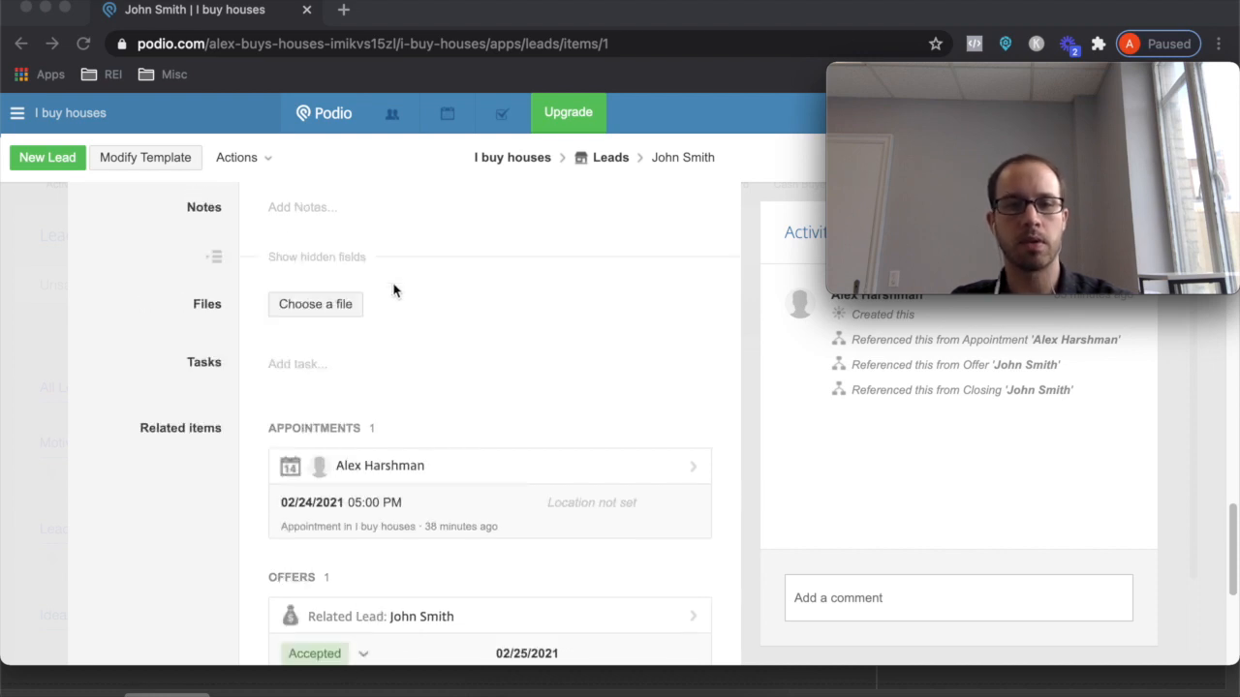
left_click(309, 405)
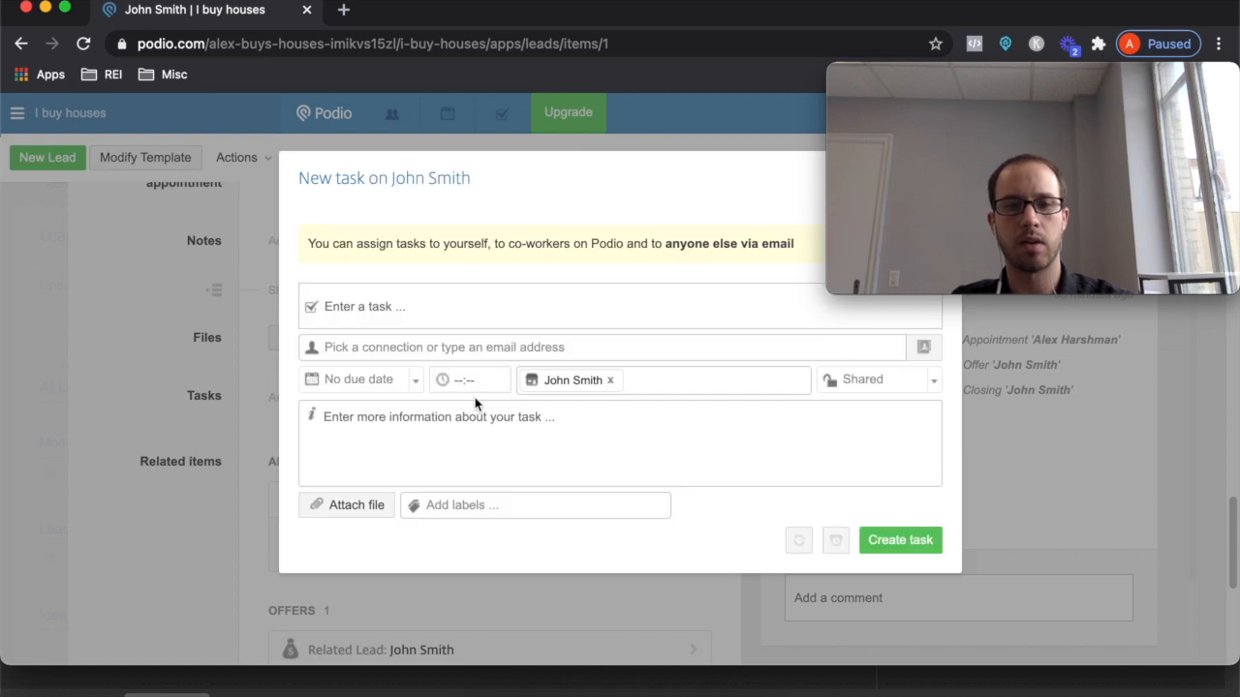
- Create a 'do research' task assigned to yourself, due tomorrow 02/24/2021 at 12:00 PM
type("Do")
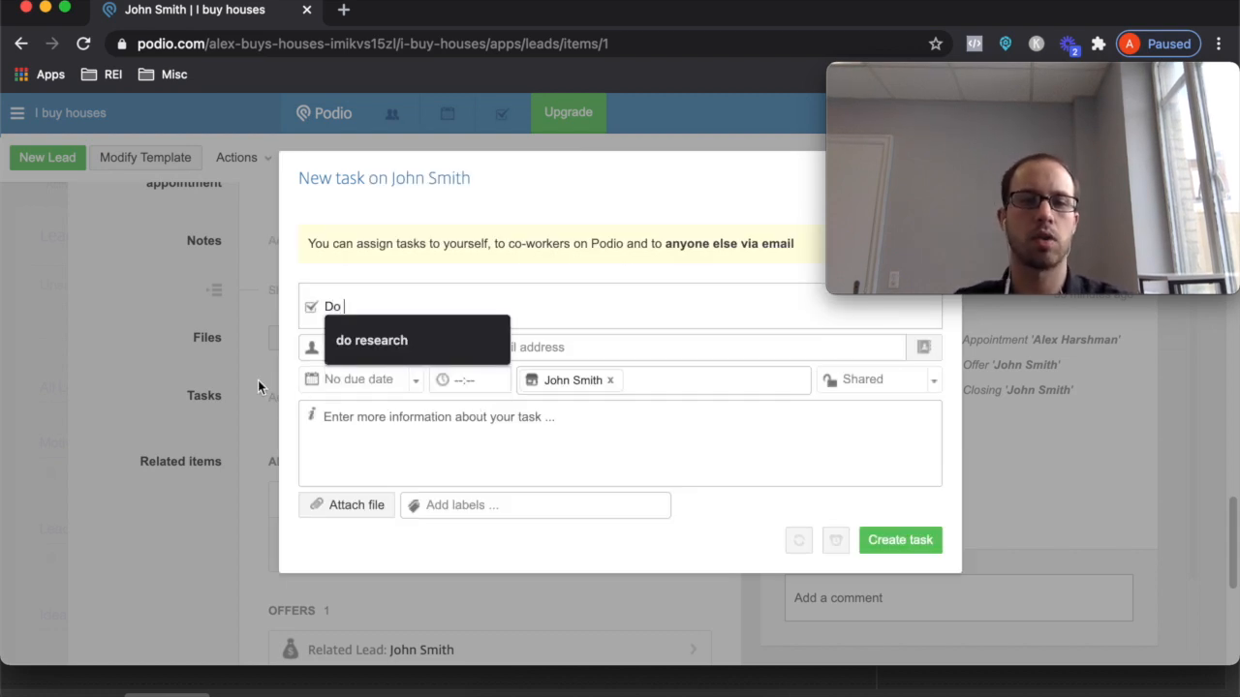
left_click(361, 335)
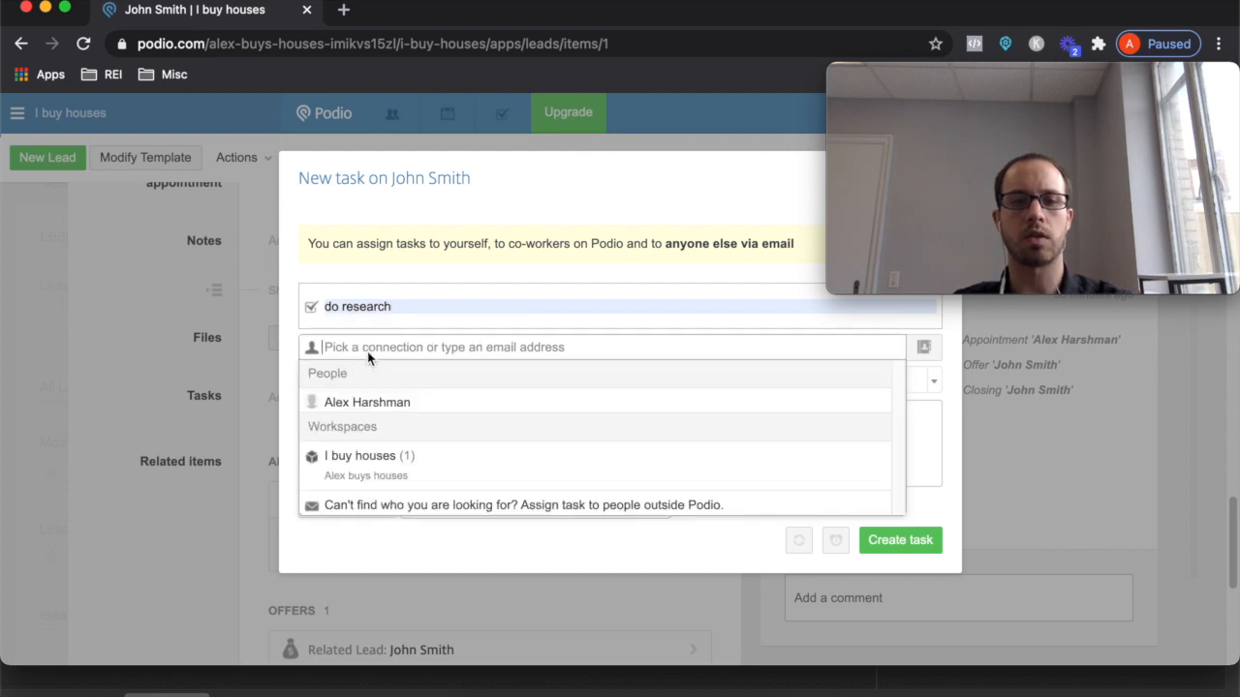
left_click(364, 405)
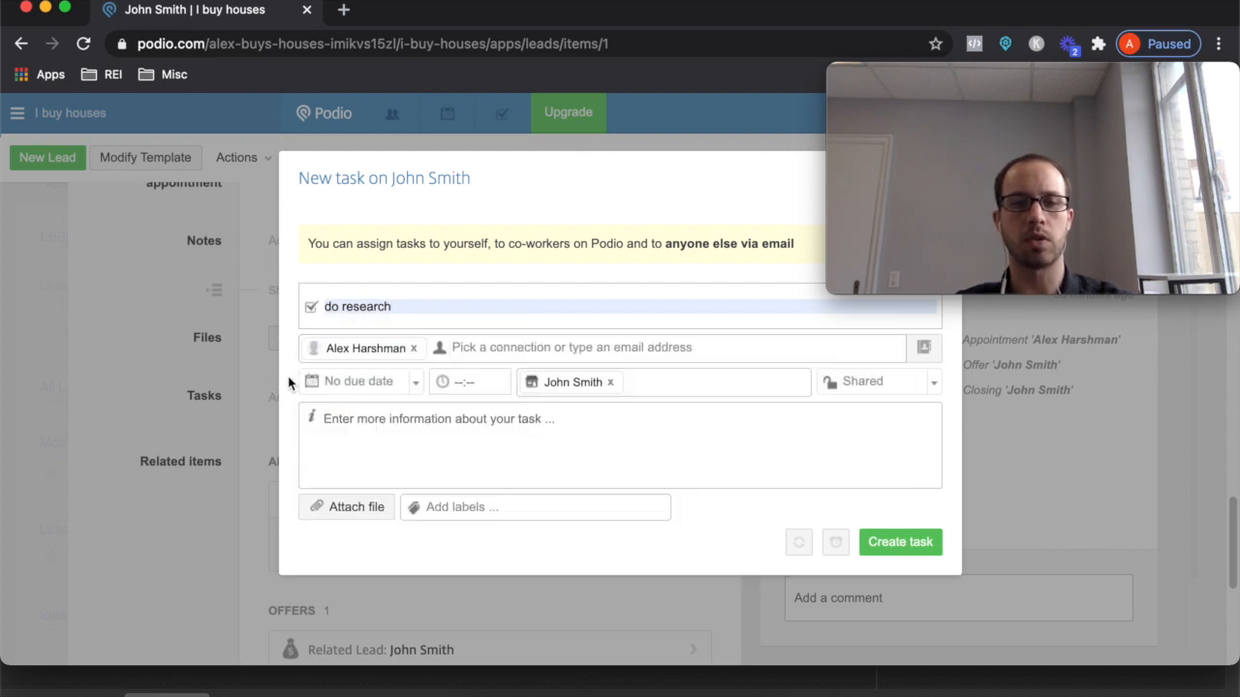
left_click(341, 381)
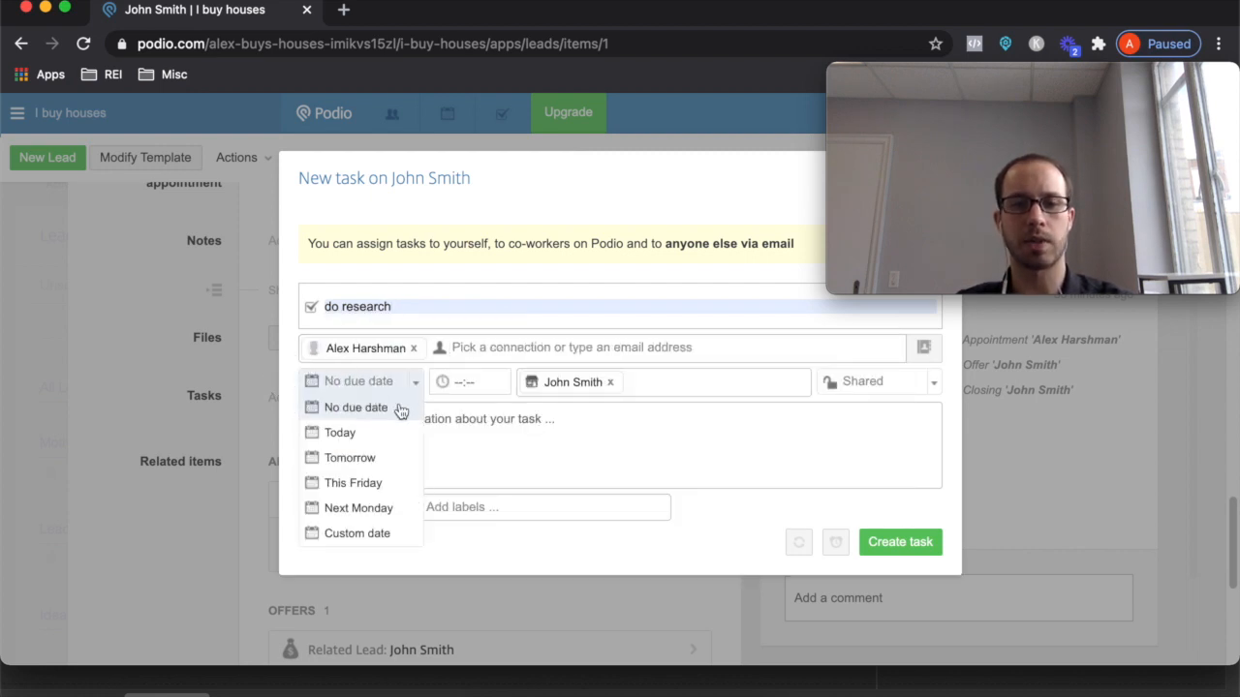
left_click(350, 457)
left_click(475, 380)
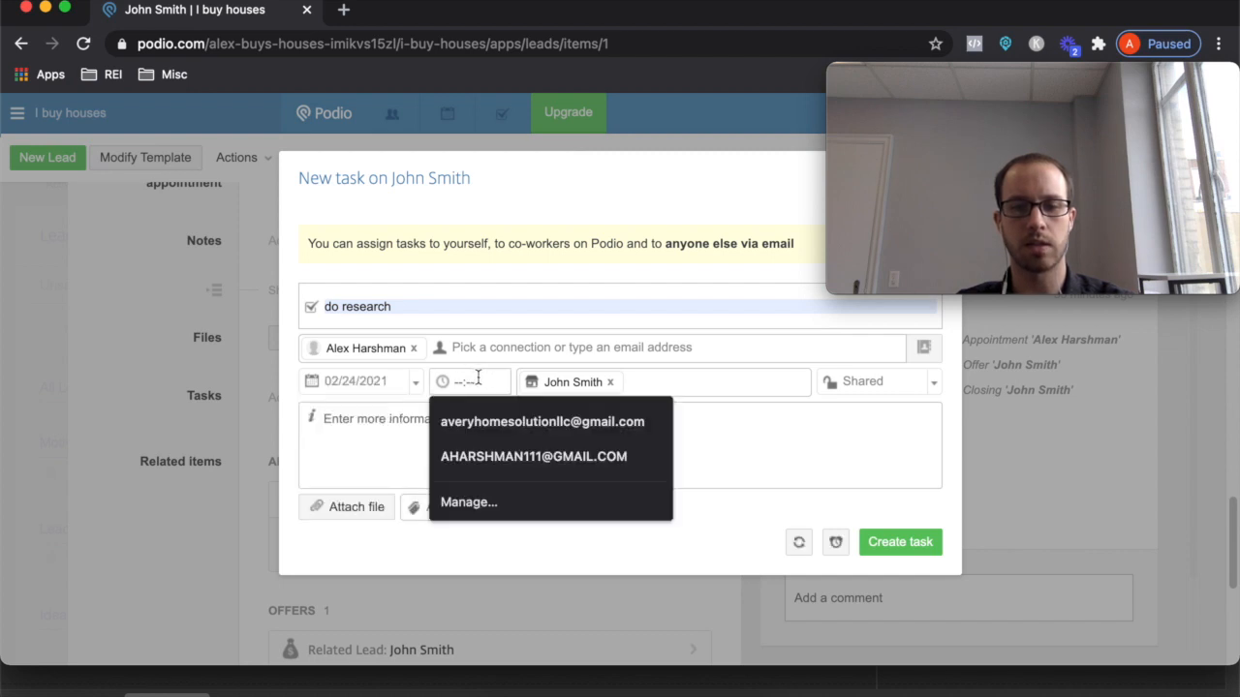
type("12:00 PM")
- Describe the task as Find comps, Find ARV, Come up with offer, Create offer, and create it
left_click(759, 423)
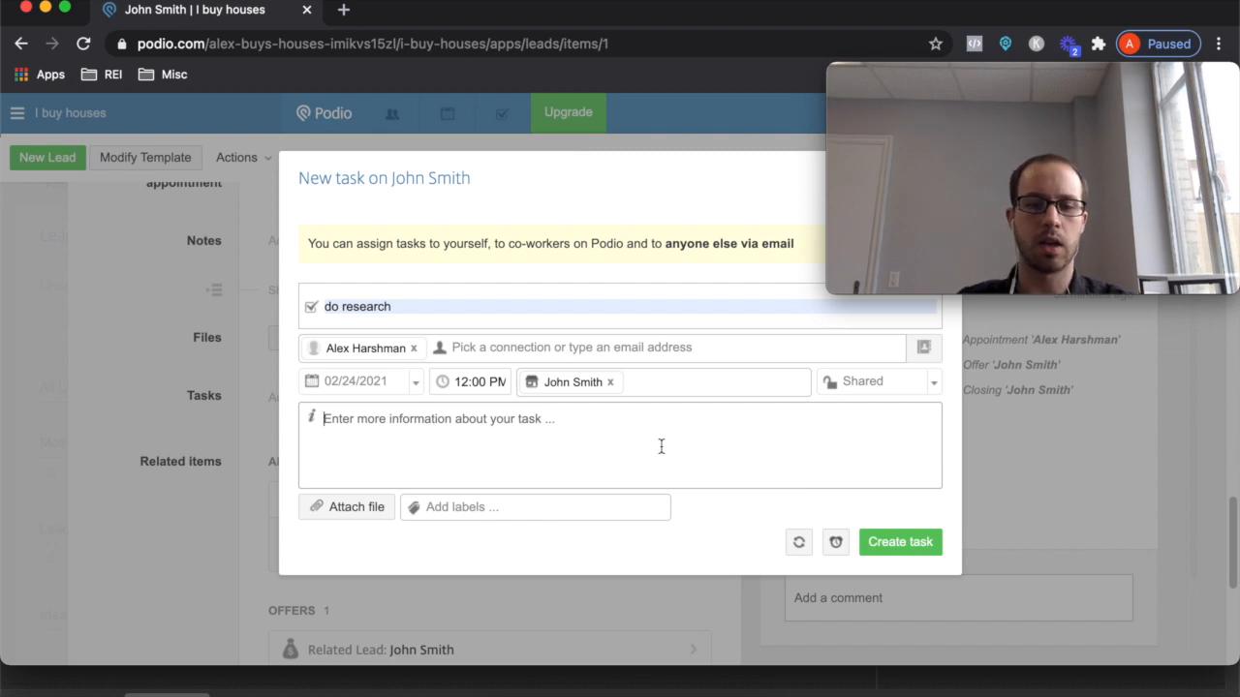
type("Find comps")
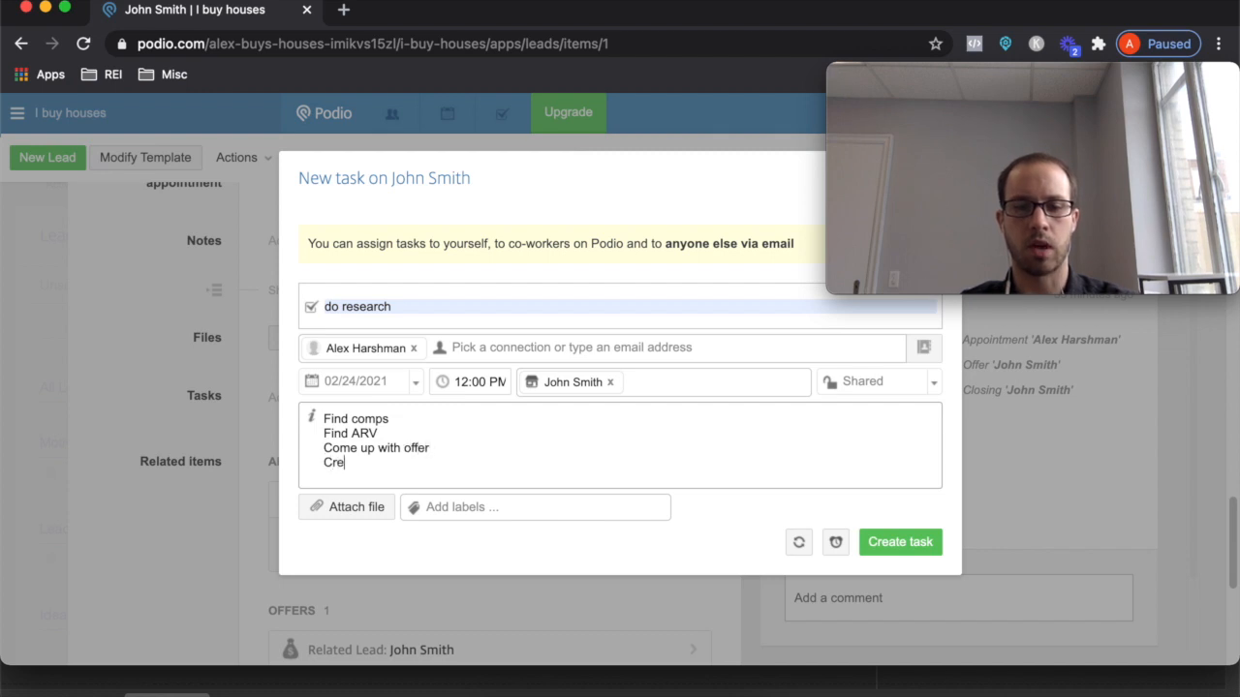
type("er")
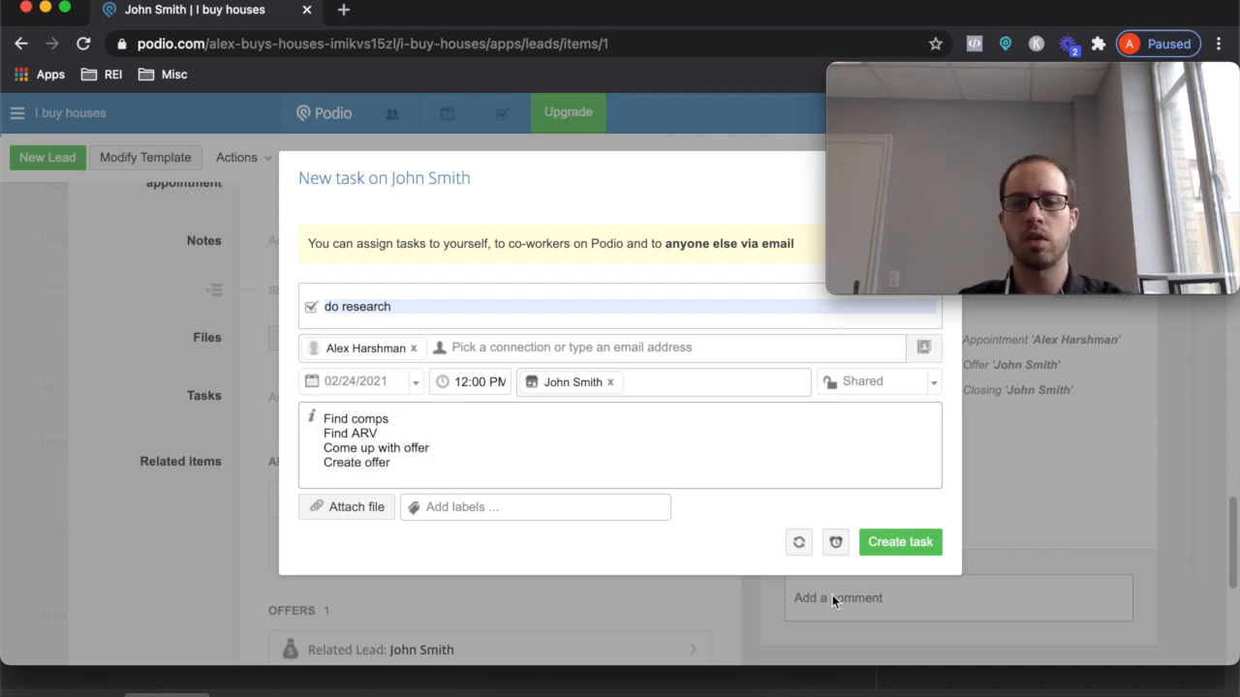
left_click(839, 546)
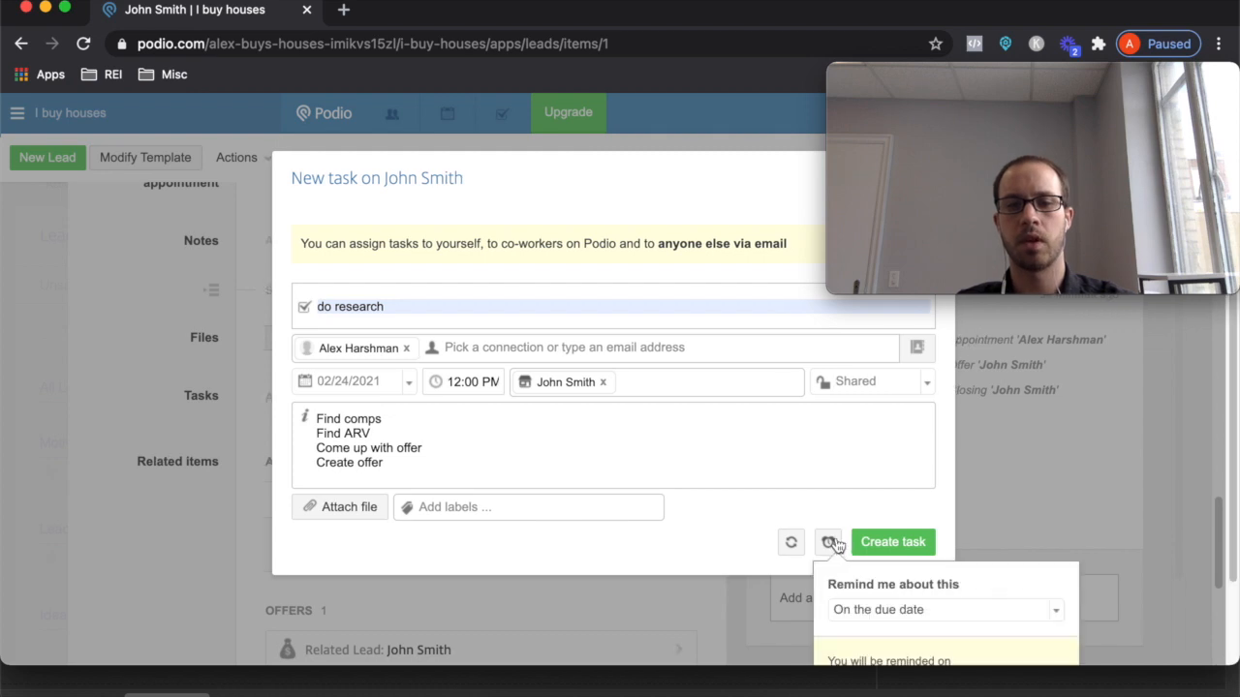
left_click(1050, 610)
scroll(959, 636, "down", 2)
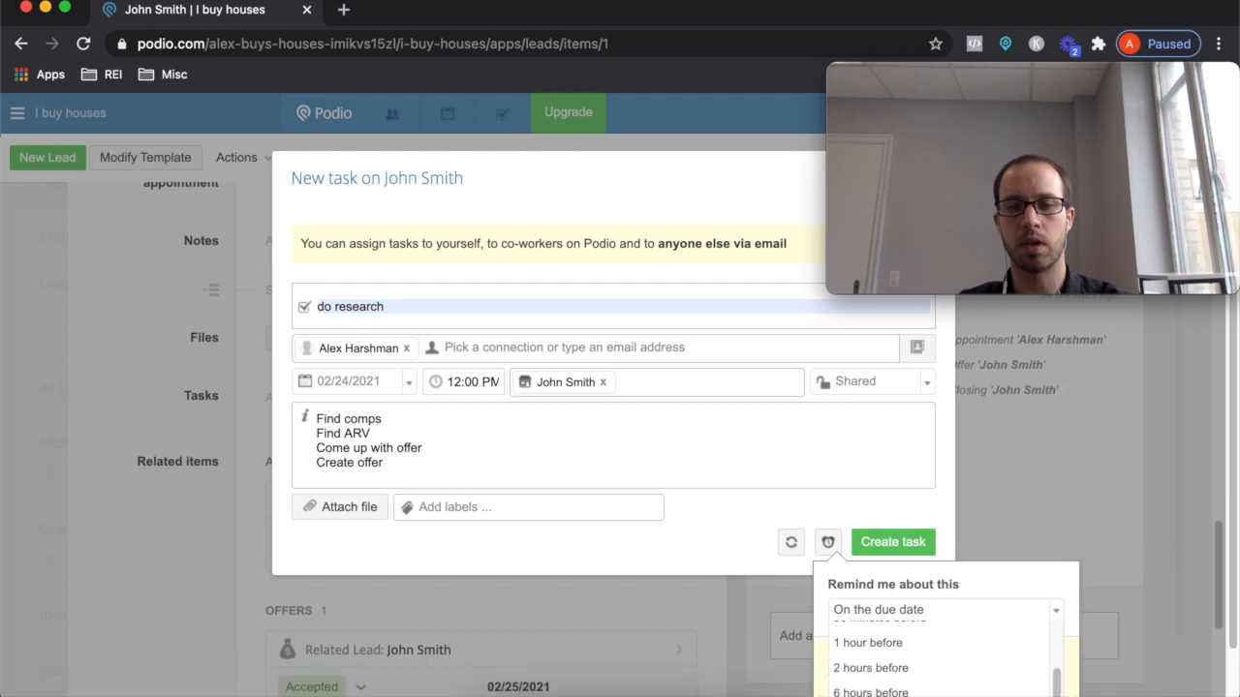
left_click(877, 509)
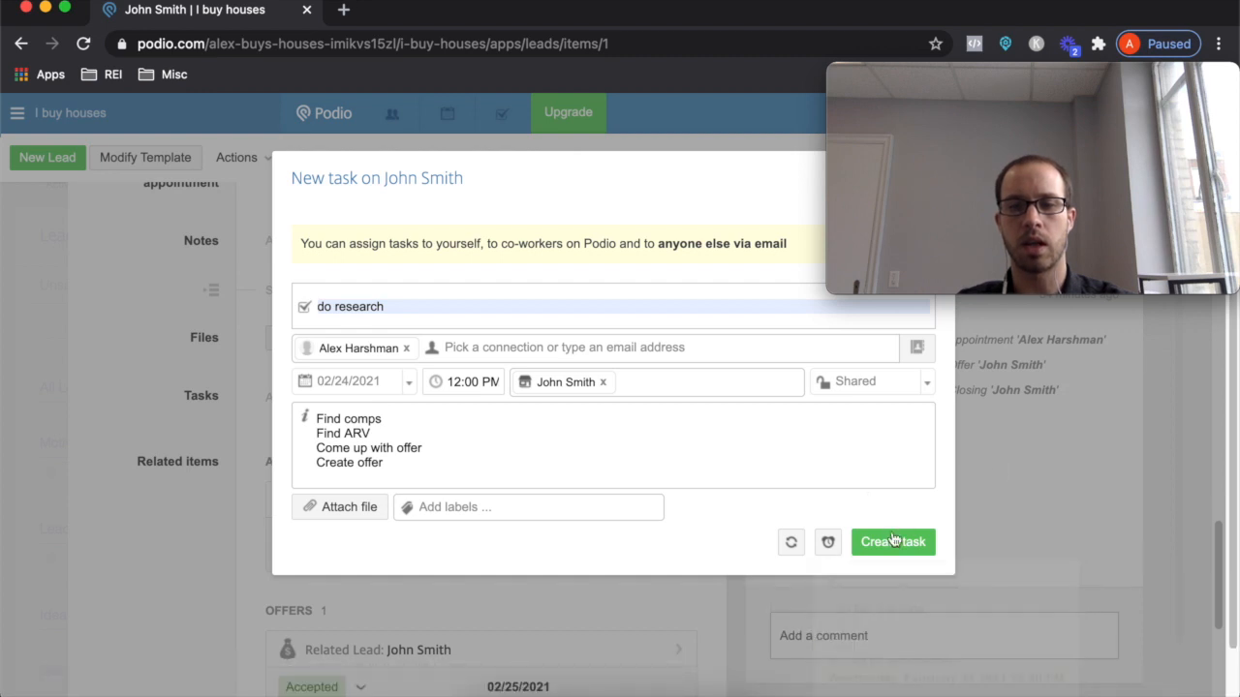
left_click(894, 541)
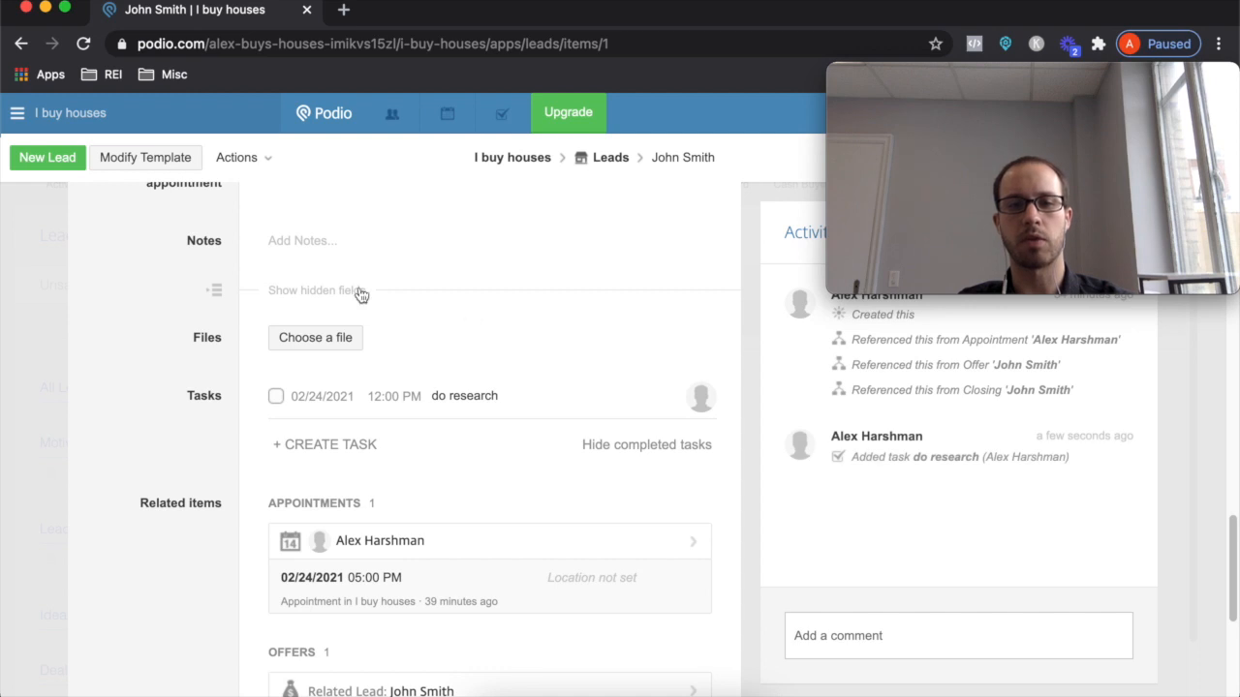
left_click(502, 113)
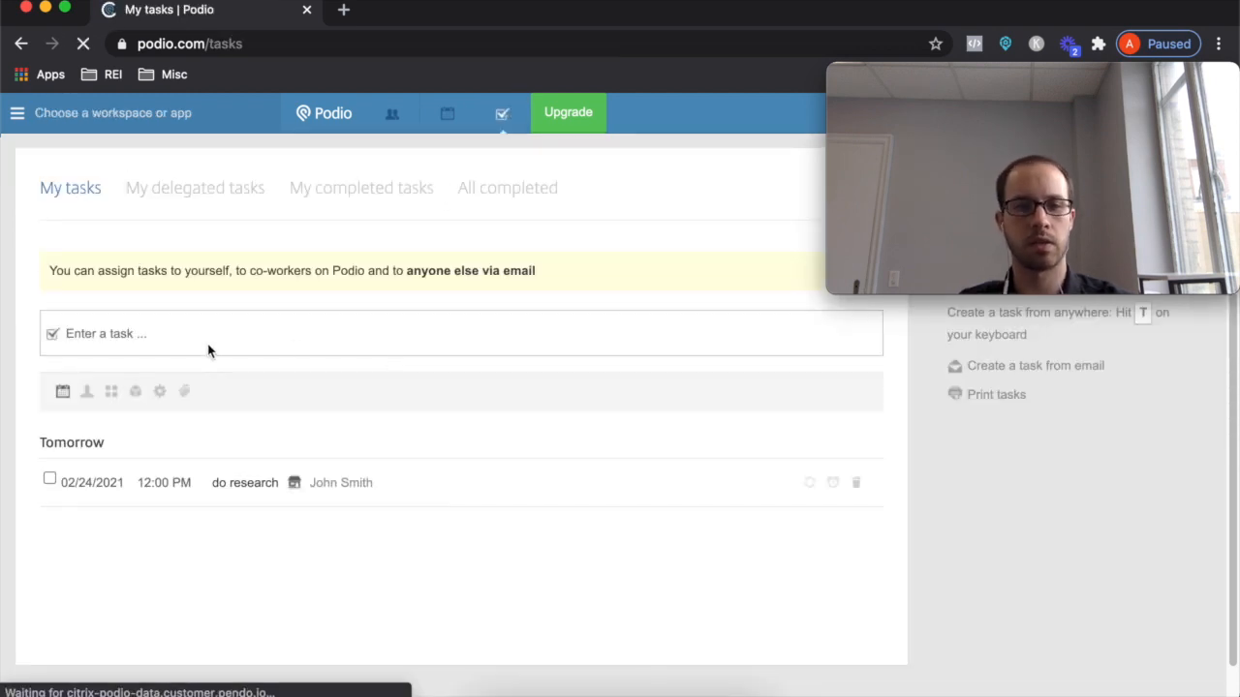
left_click(242, 483)
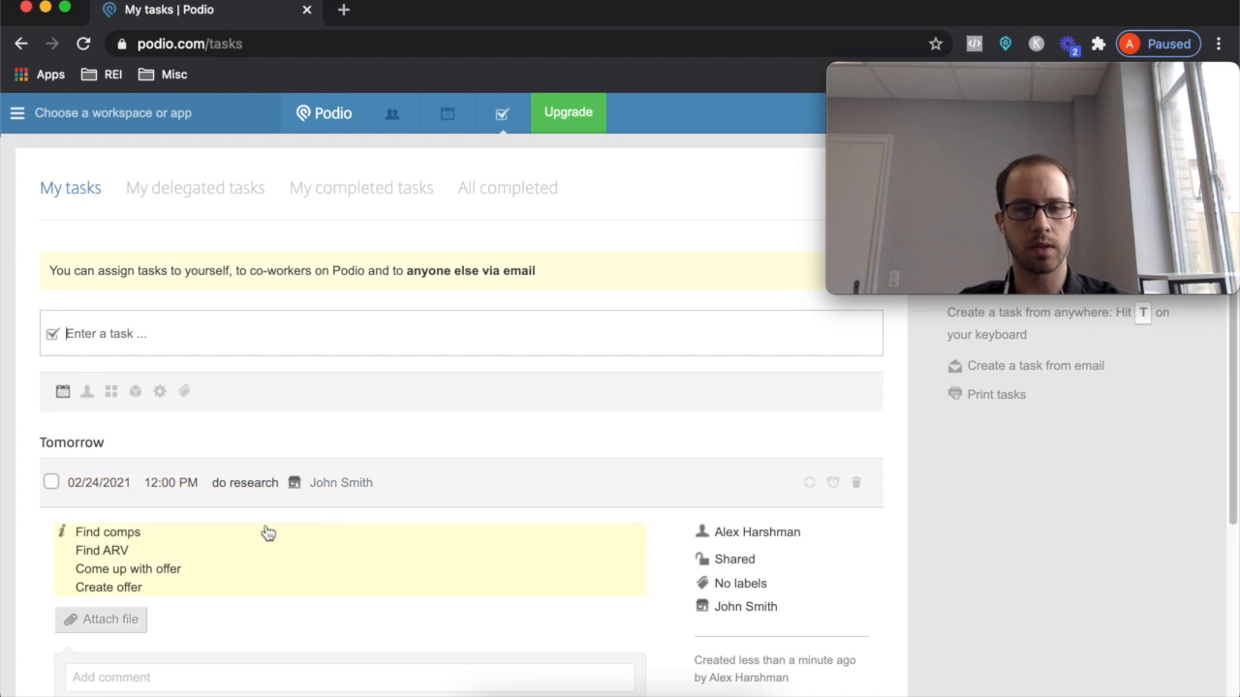
left_click(341, 483)
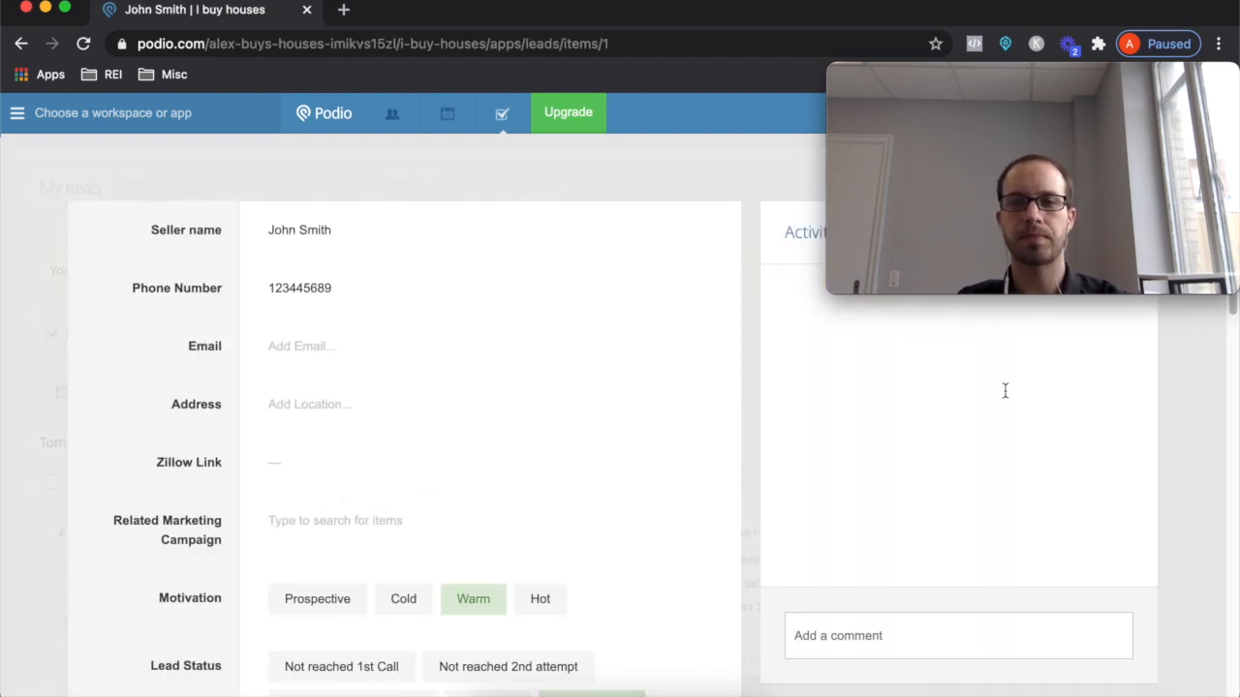
scroll(581, 429, "down", 15)
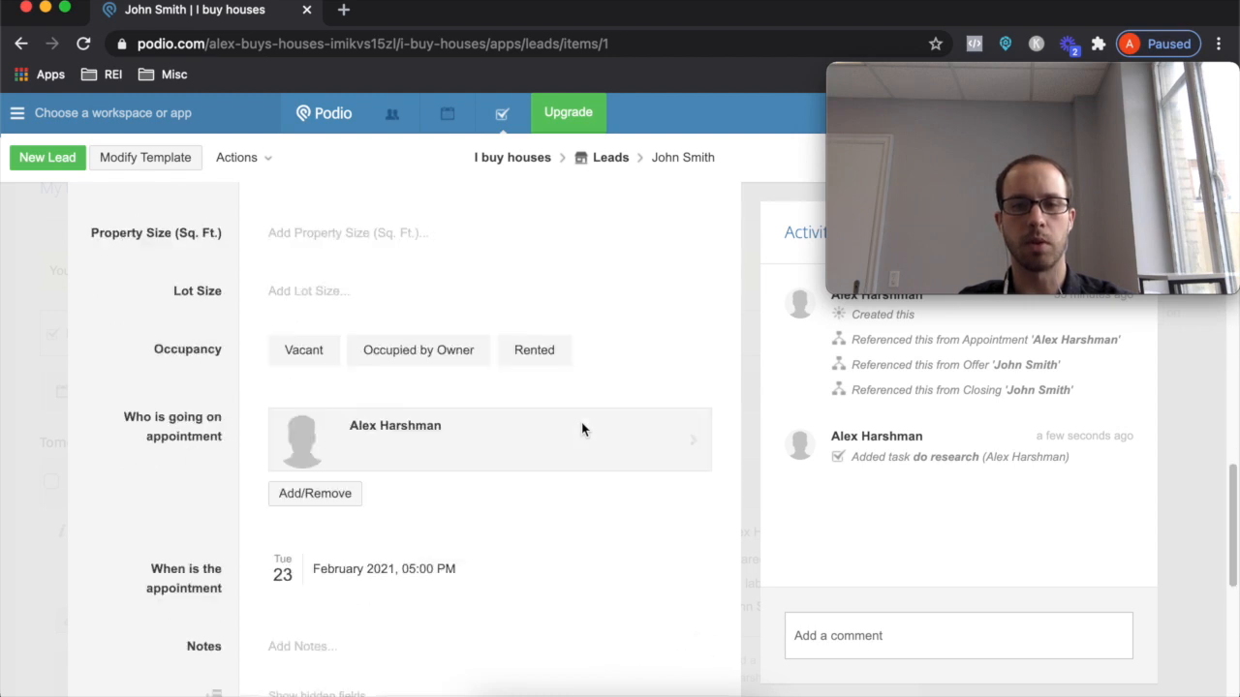
scroll(581, 430, "up", 15)
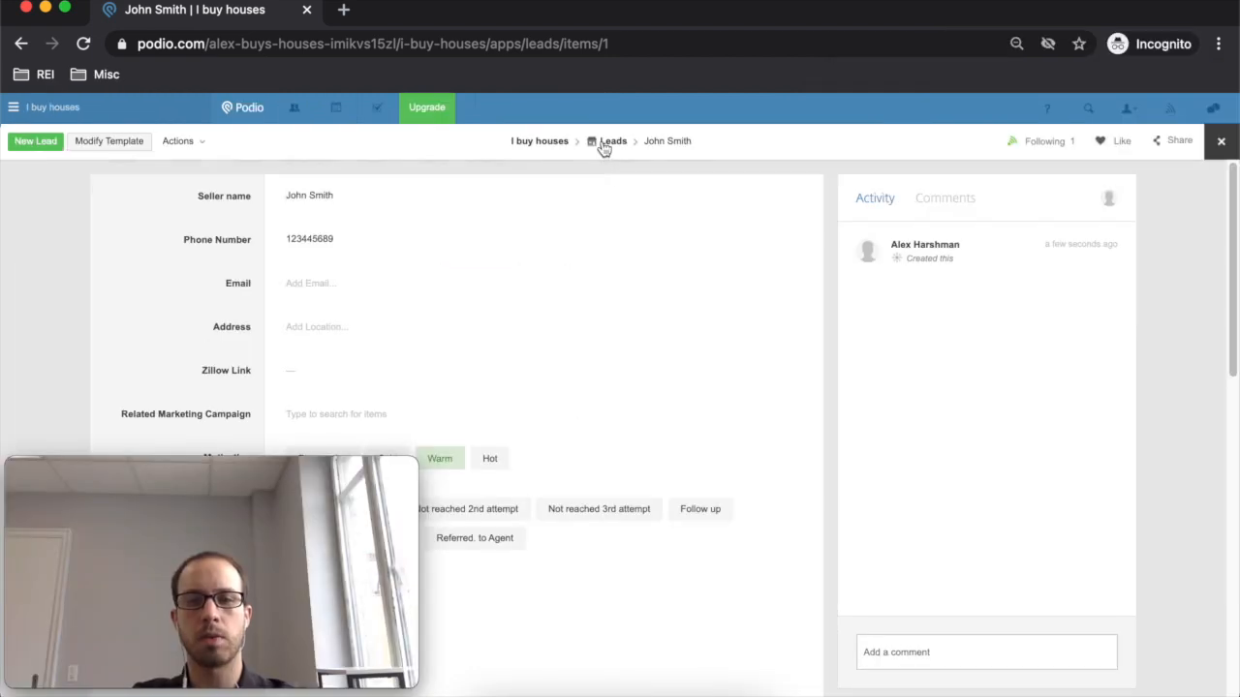
left_click(603, 143)
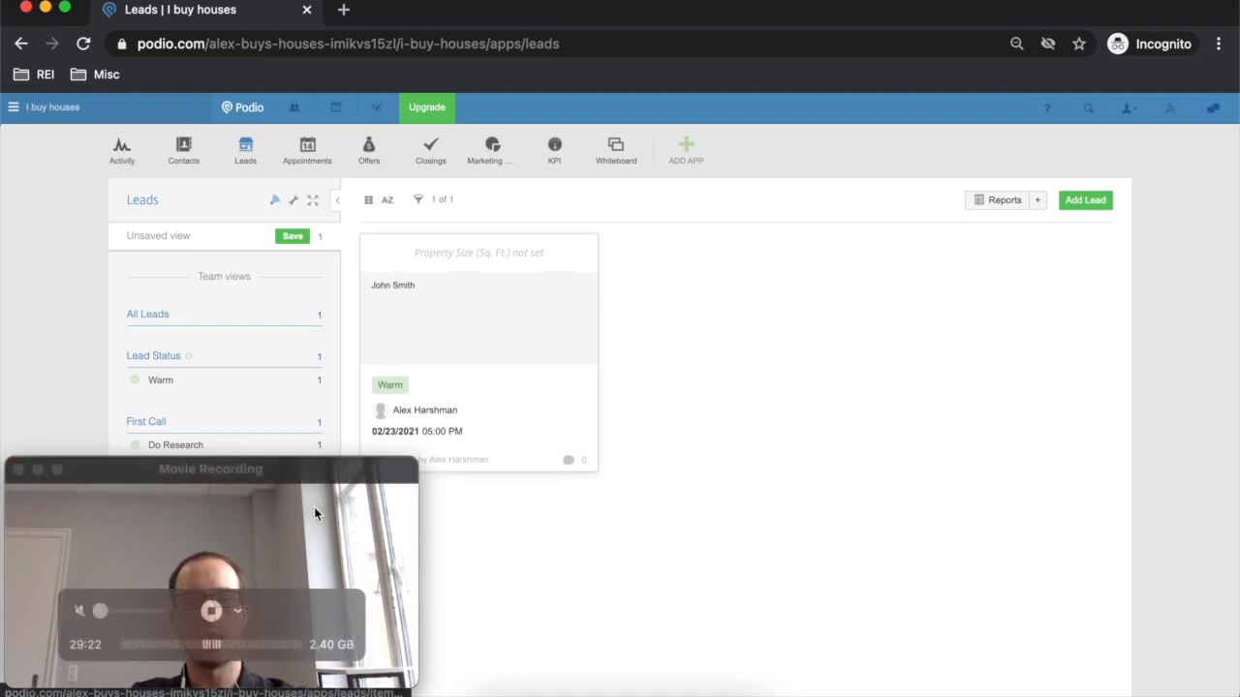
left_click(368, 200)
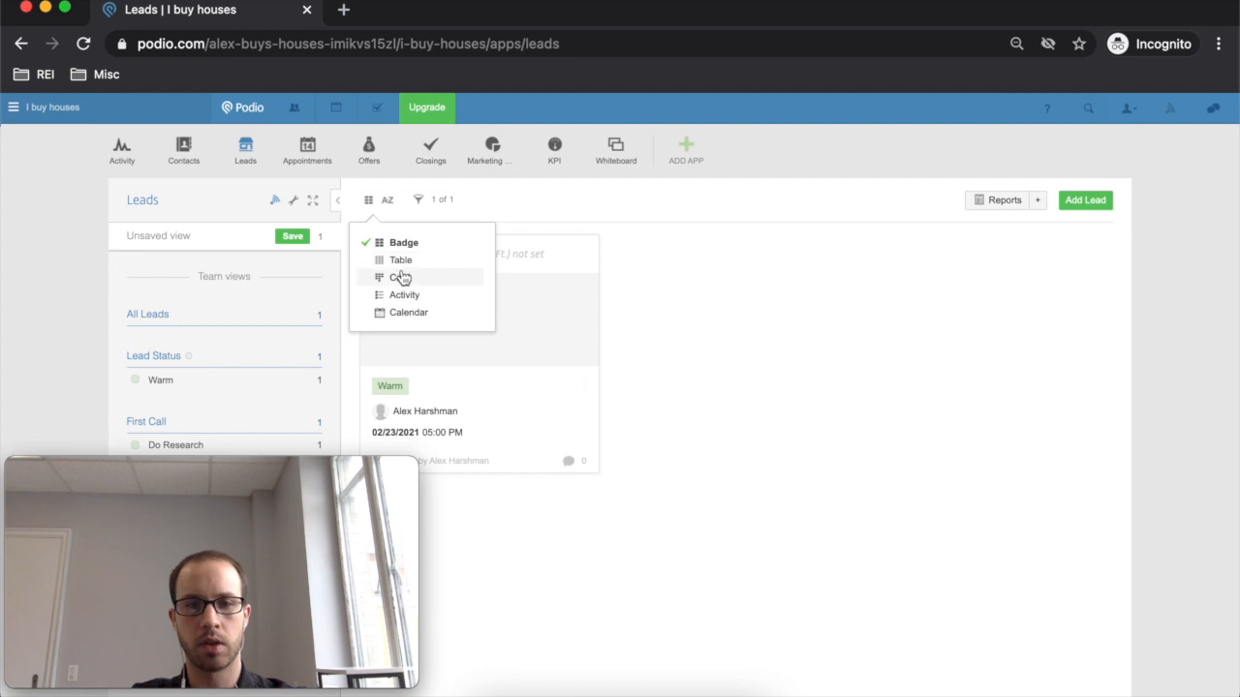
left_click(401, 260)
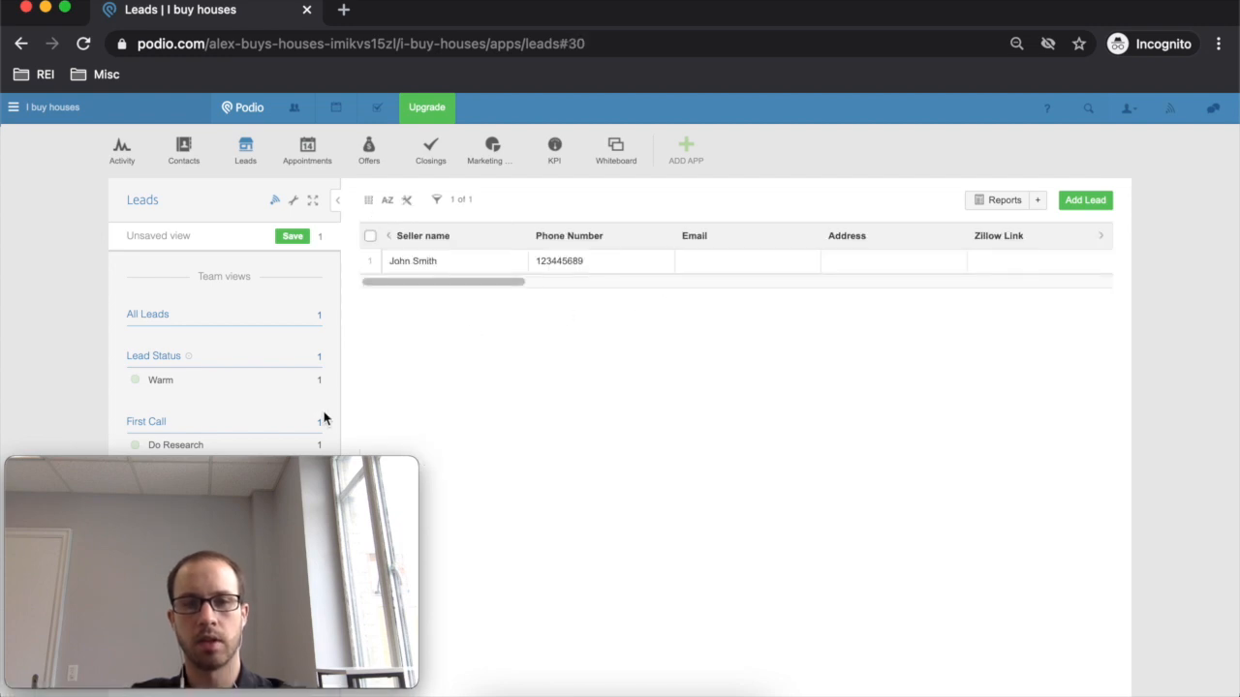
left_click_drag(262, 465, 1013, 395)
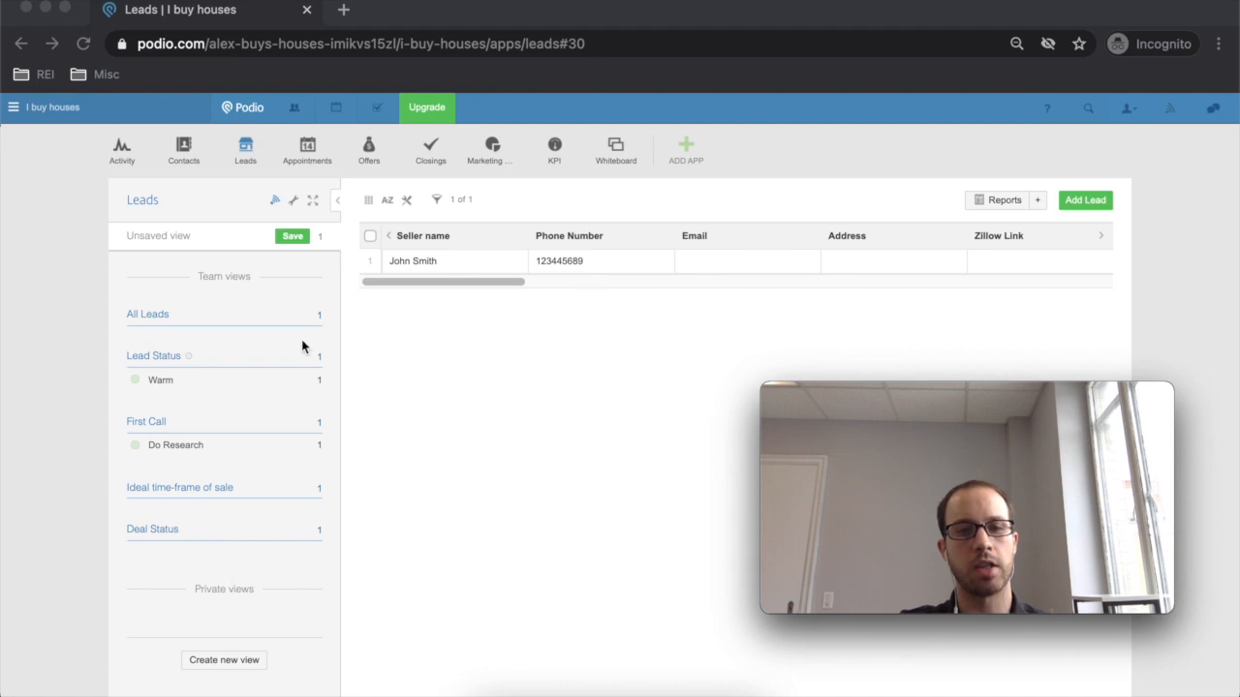
- Rename the Lead Status team view to Motivation
left_click(249, 358)
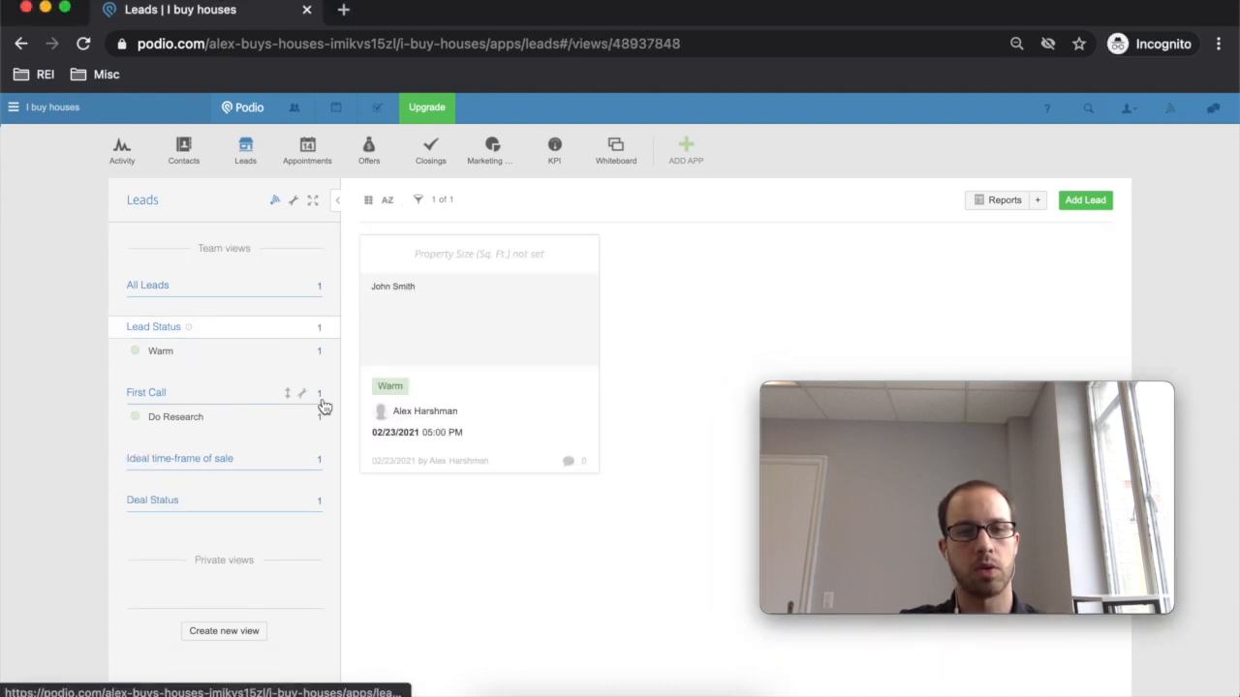
left_click(302, 329)
left_click(280, 361)
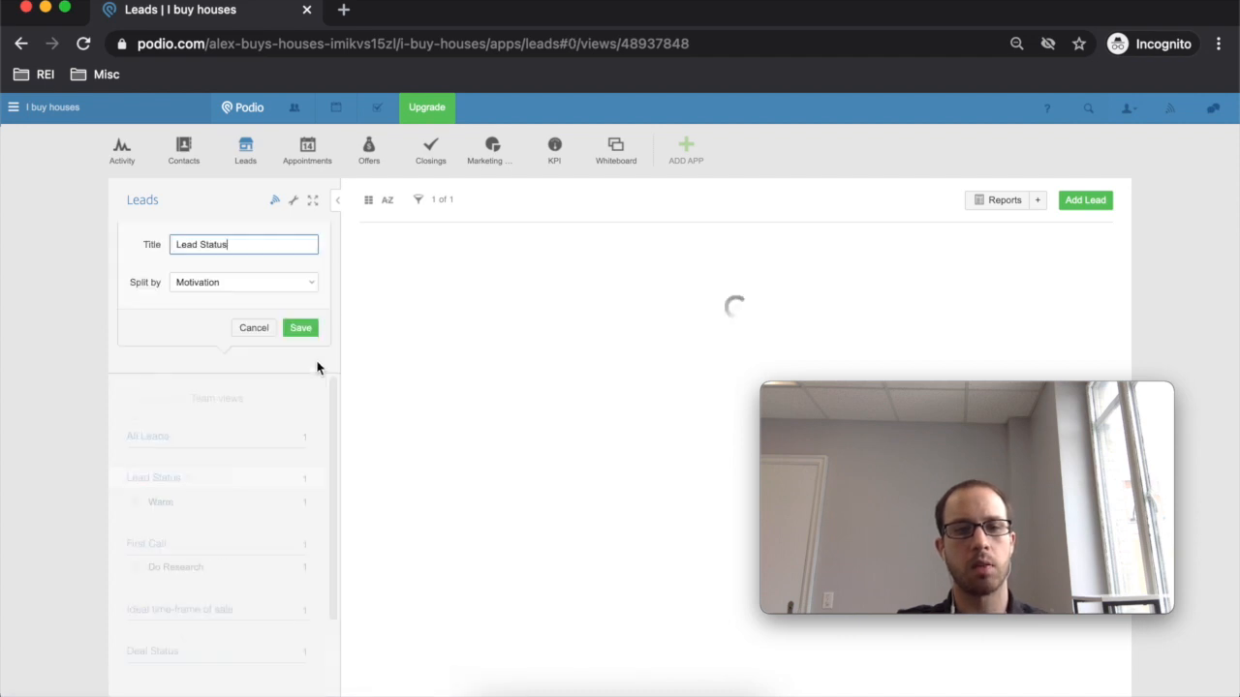
left_click_drag(280, 246, 97, 230)
type("Motivation")
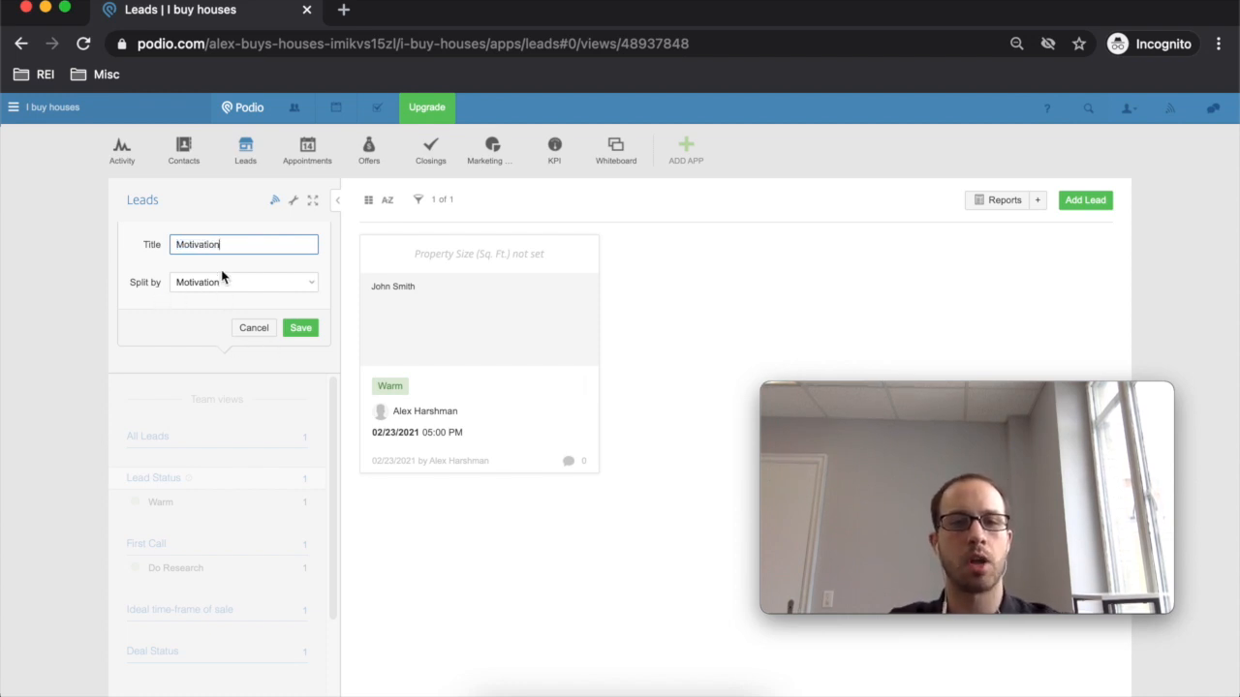
left_click(300, 329)
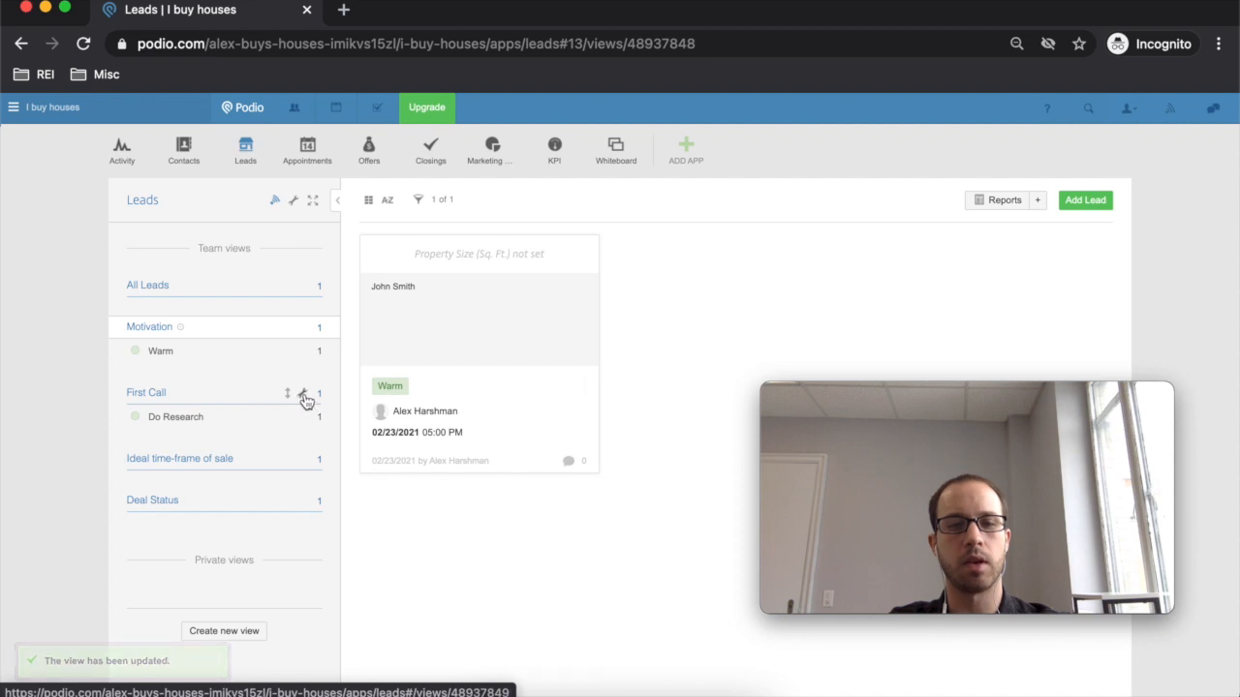
- Rename the First Call team view to Lead Status
left_click(303, 395)
left_click(280, 428)
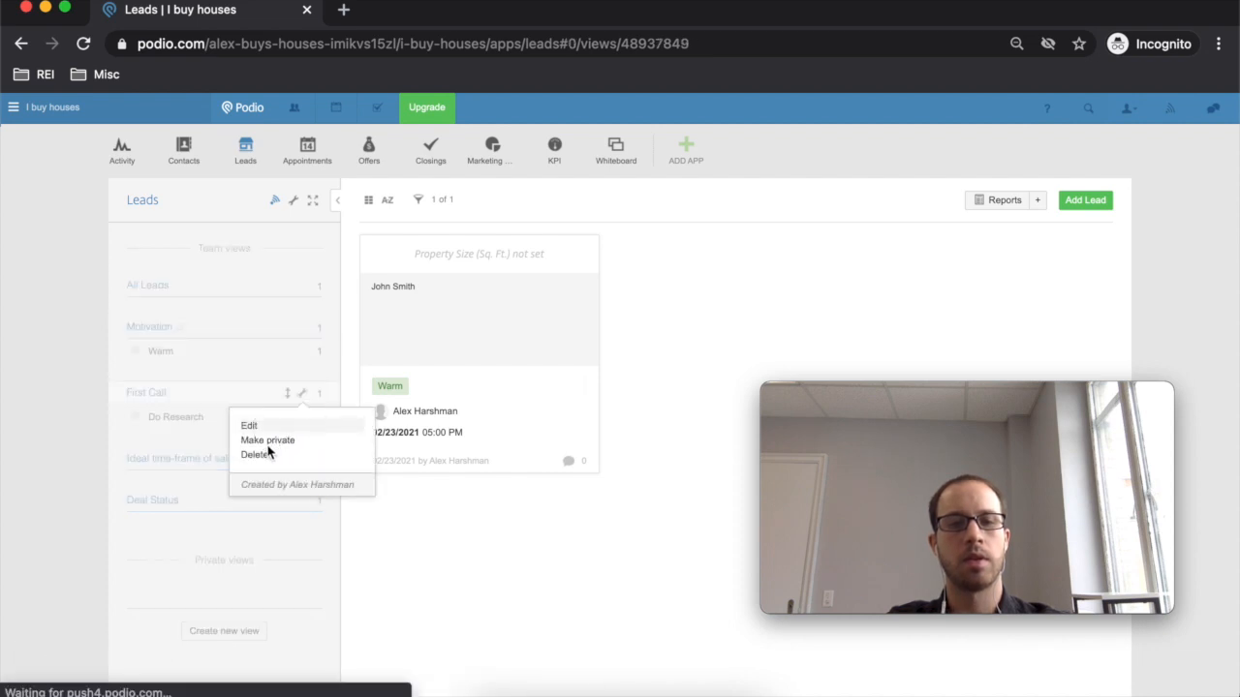
left_click_drag(286, 241, 50, 231)
type("Lead Status")
left_click(296, 328)
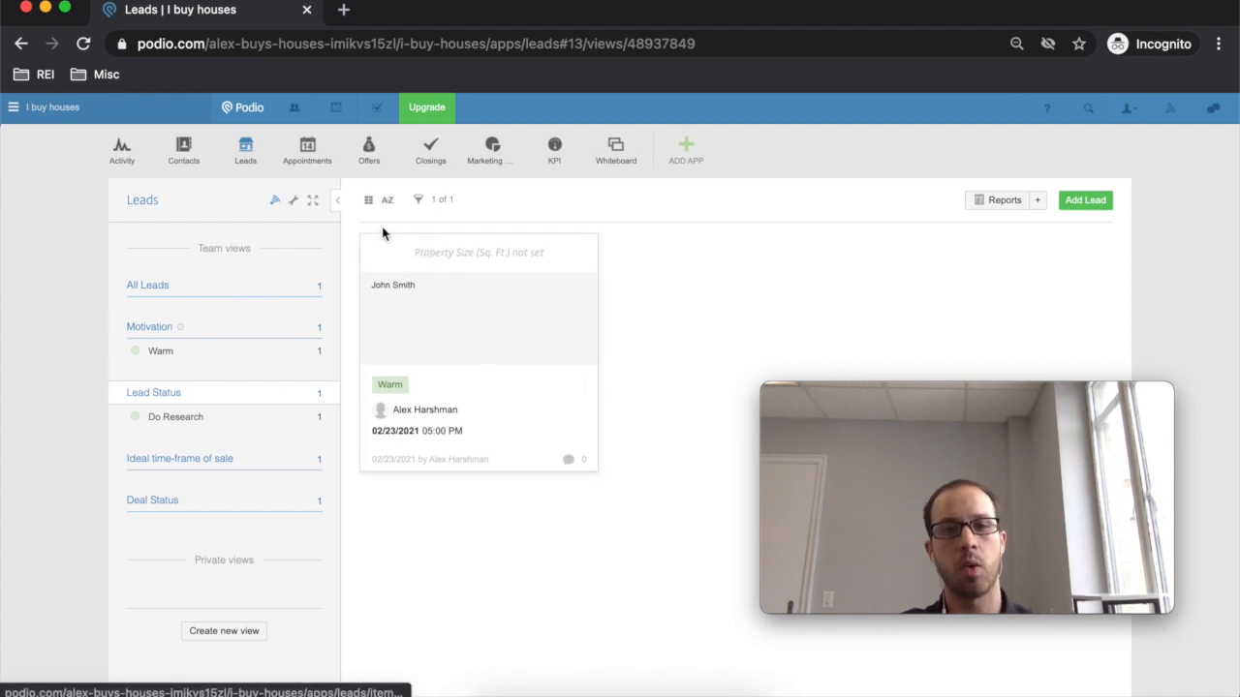
- Show All Leads in Table layout without saving it as a new view
left_click(285, 288)
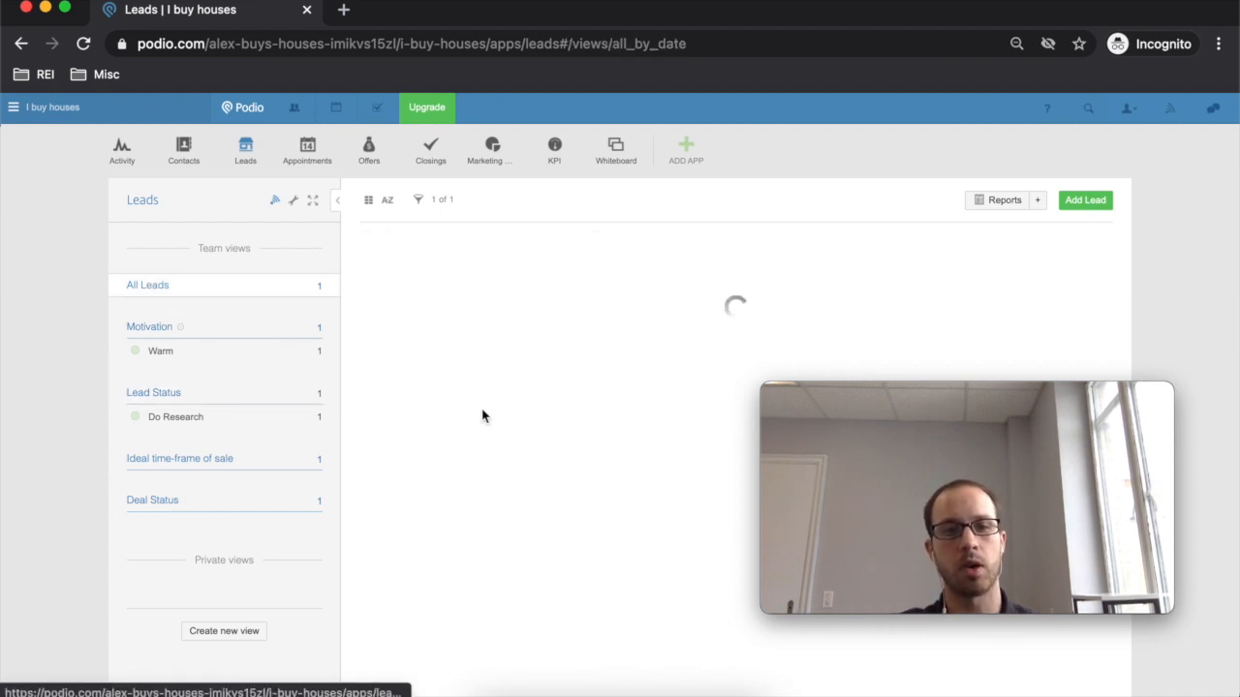
left_click(369, 202)
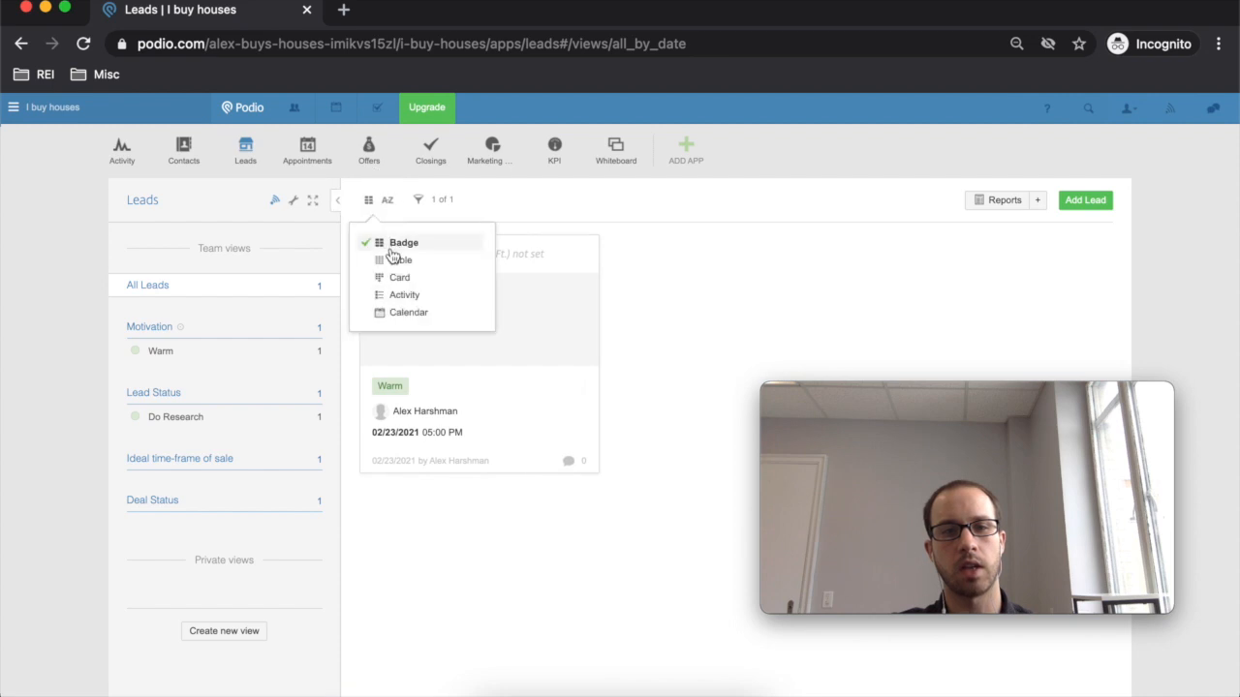
left_click(405, 262)
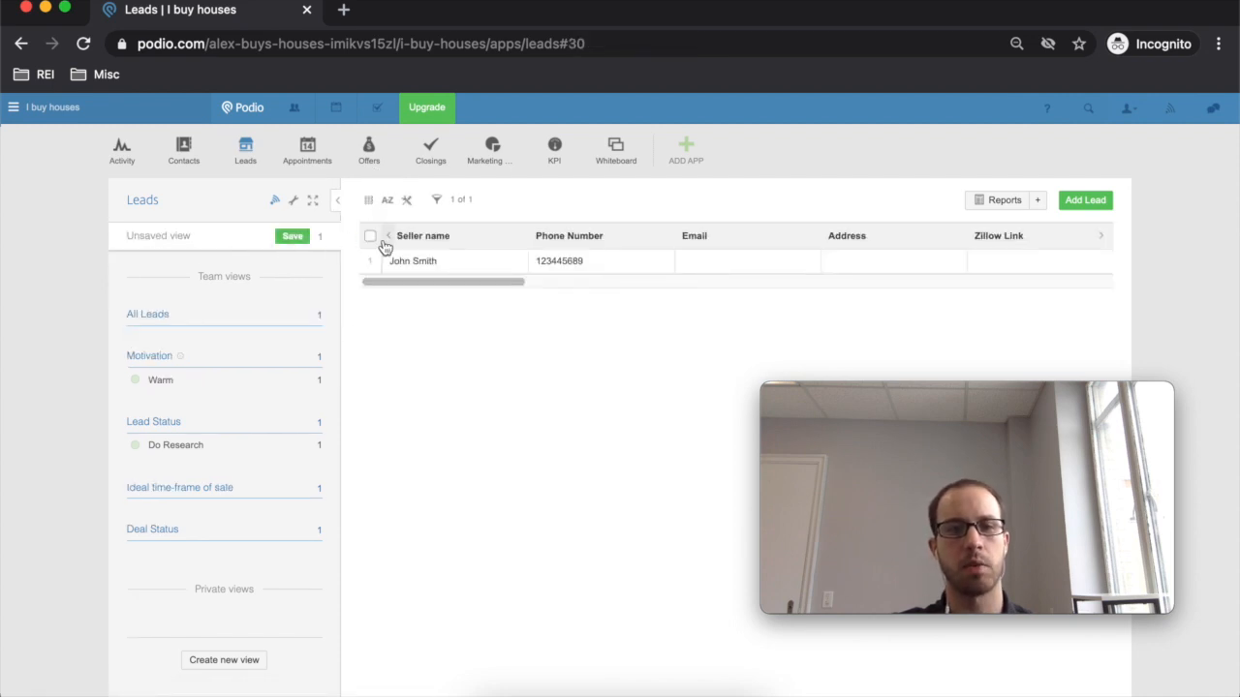
left_click(293, 236)
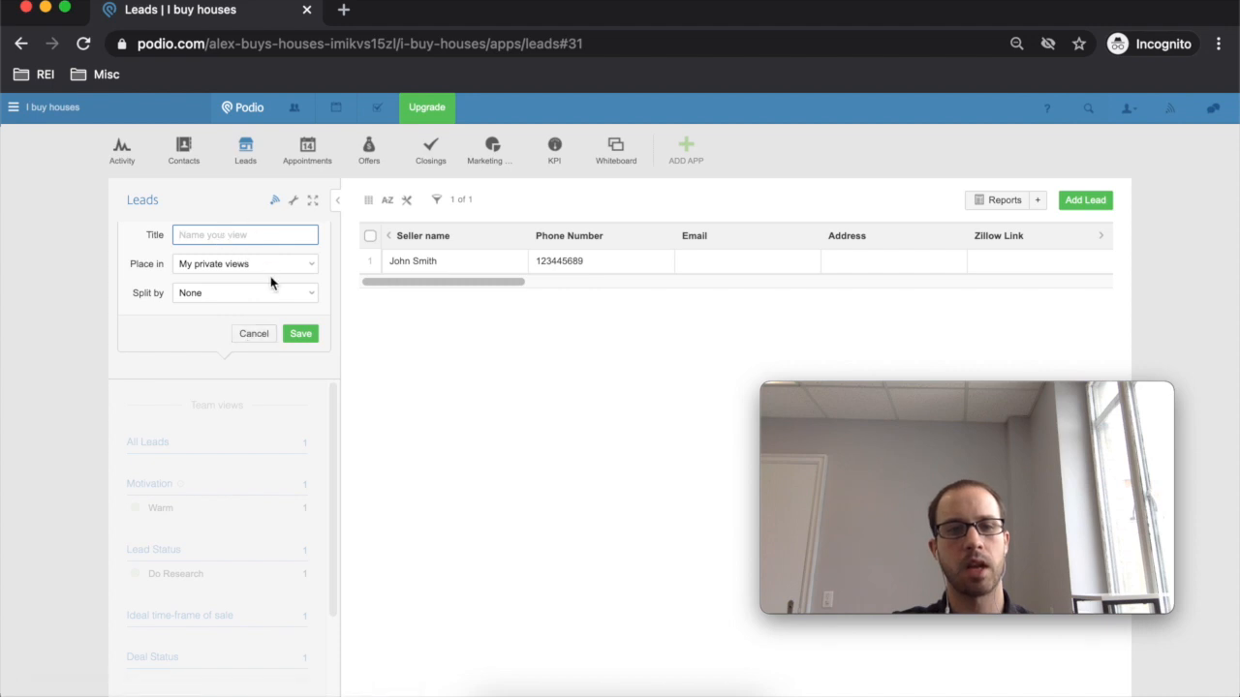
left_click(251, 333)
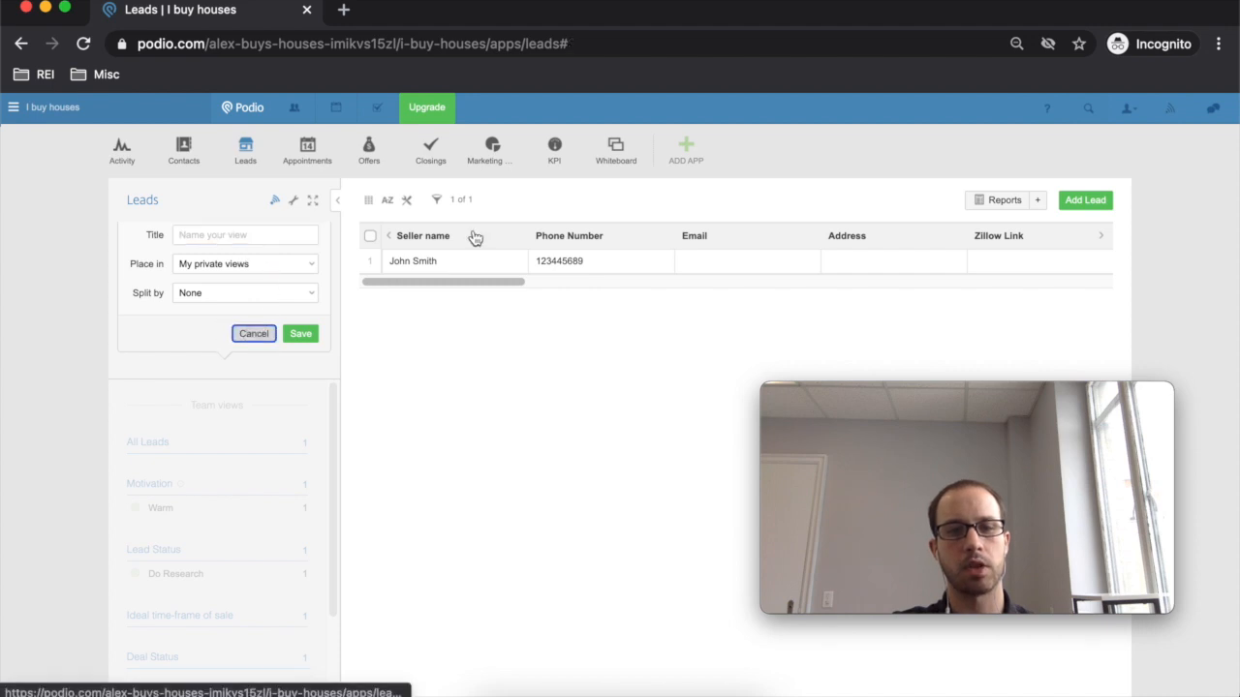
- Review the available table columns, then open the Appointments app
left_click(407, 205)
scroll(455, 339, "down", 3)
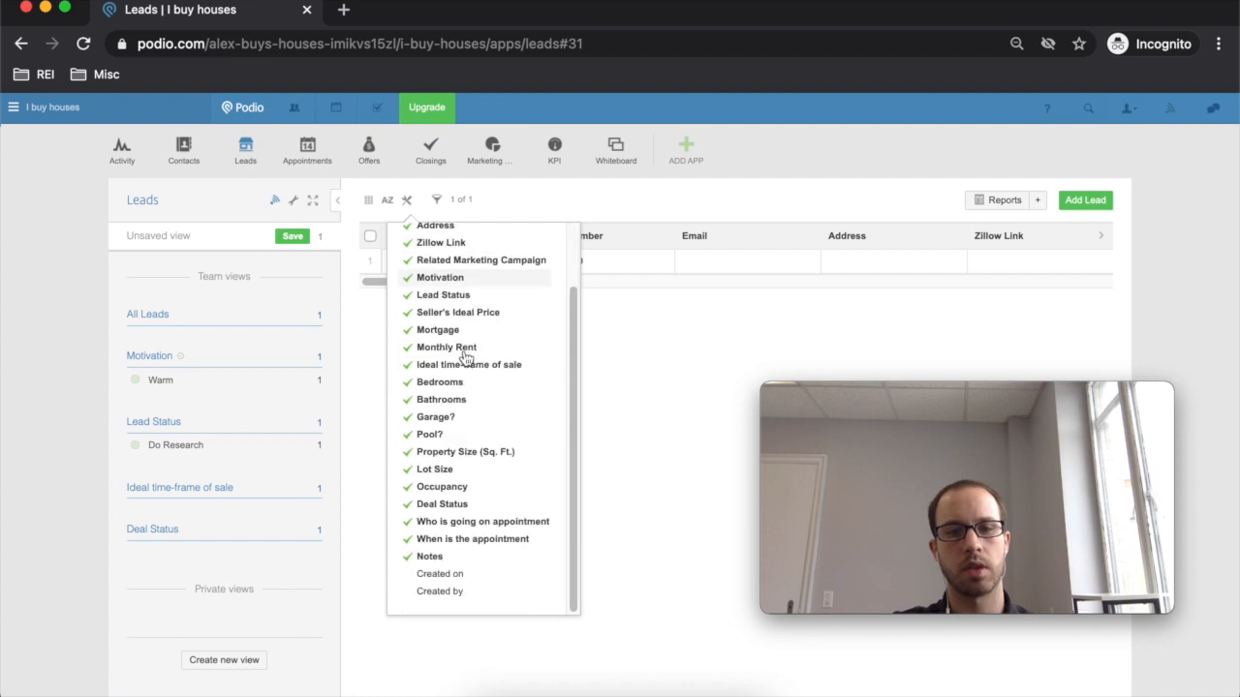
scroll(471, 560, "up", 1)
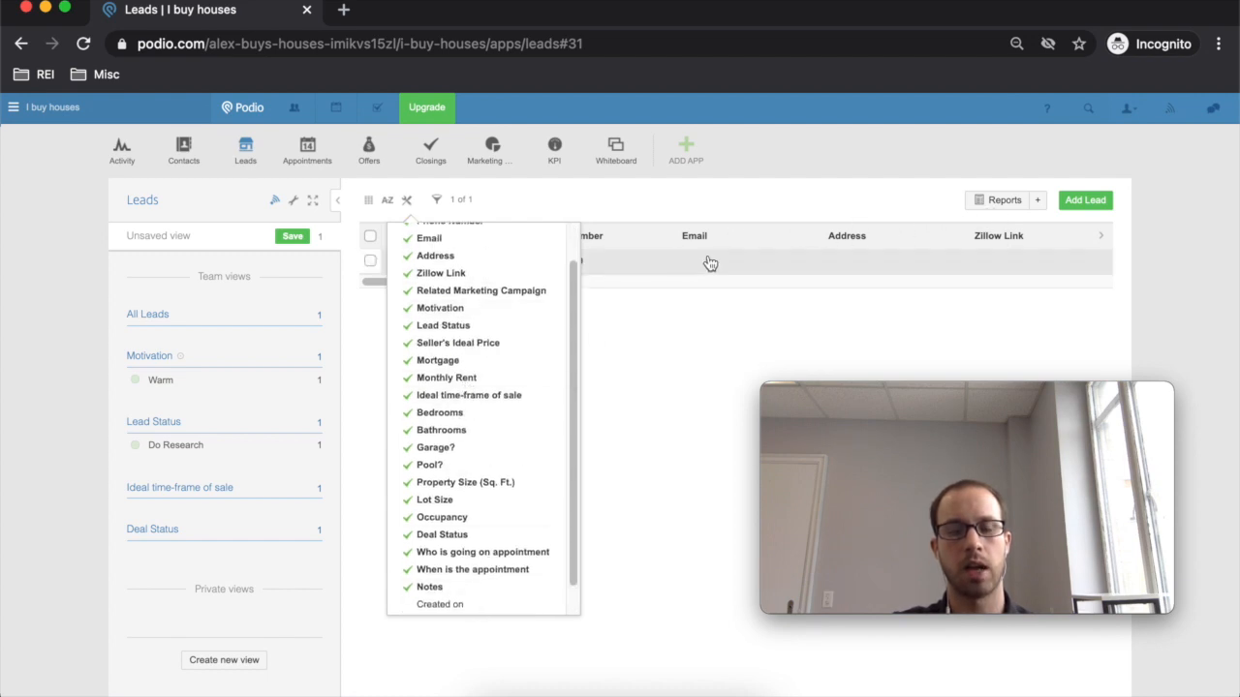
scroll(435, 589, "down", 1)
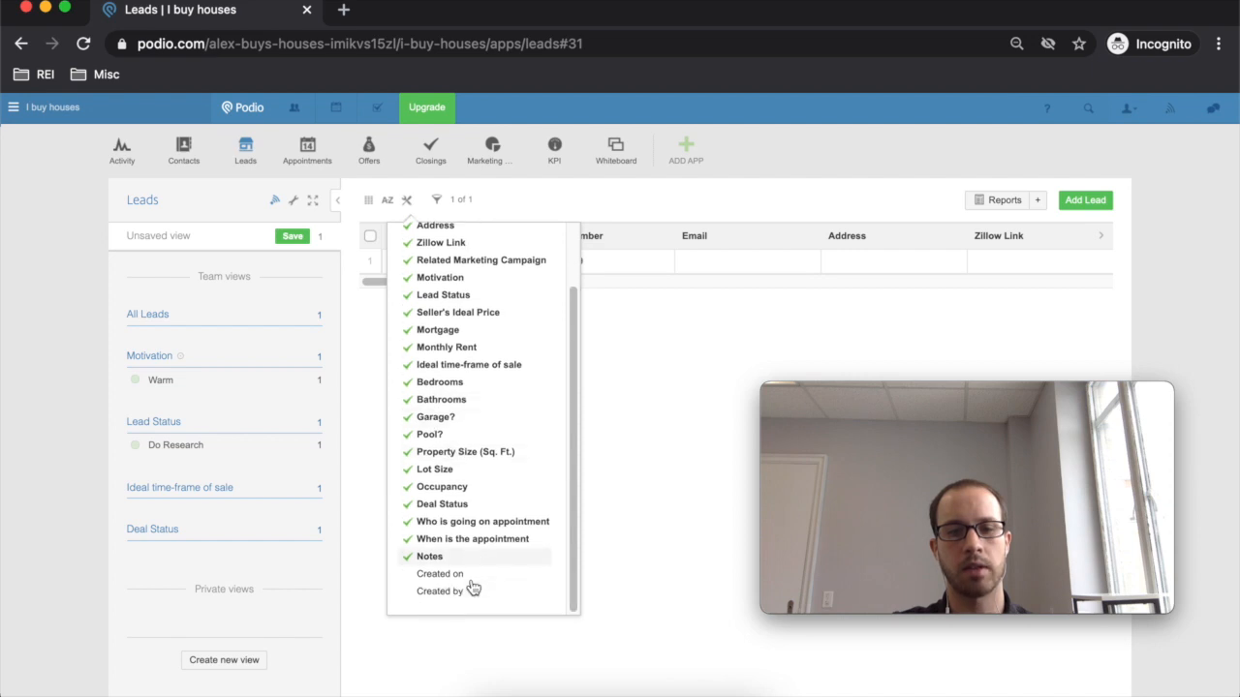
left_click(638, 442)
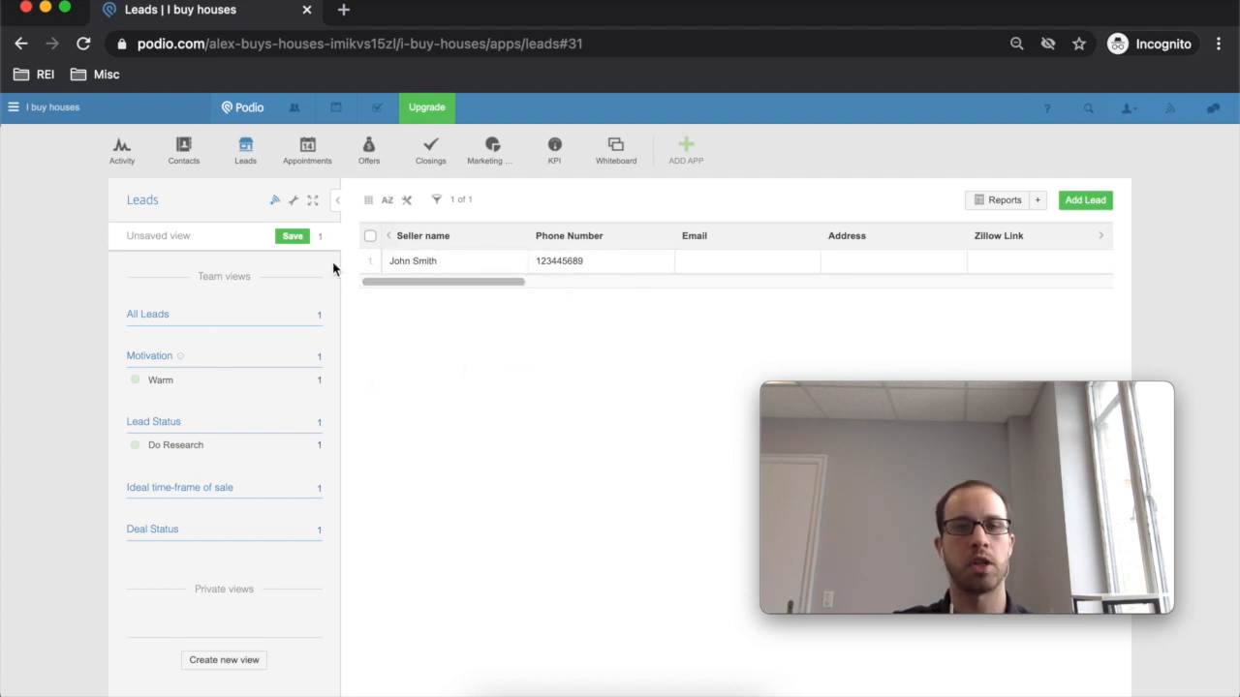
left_click(310, 146)
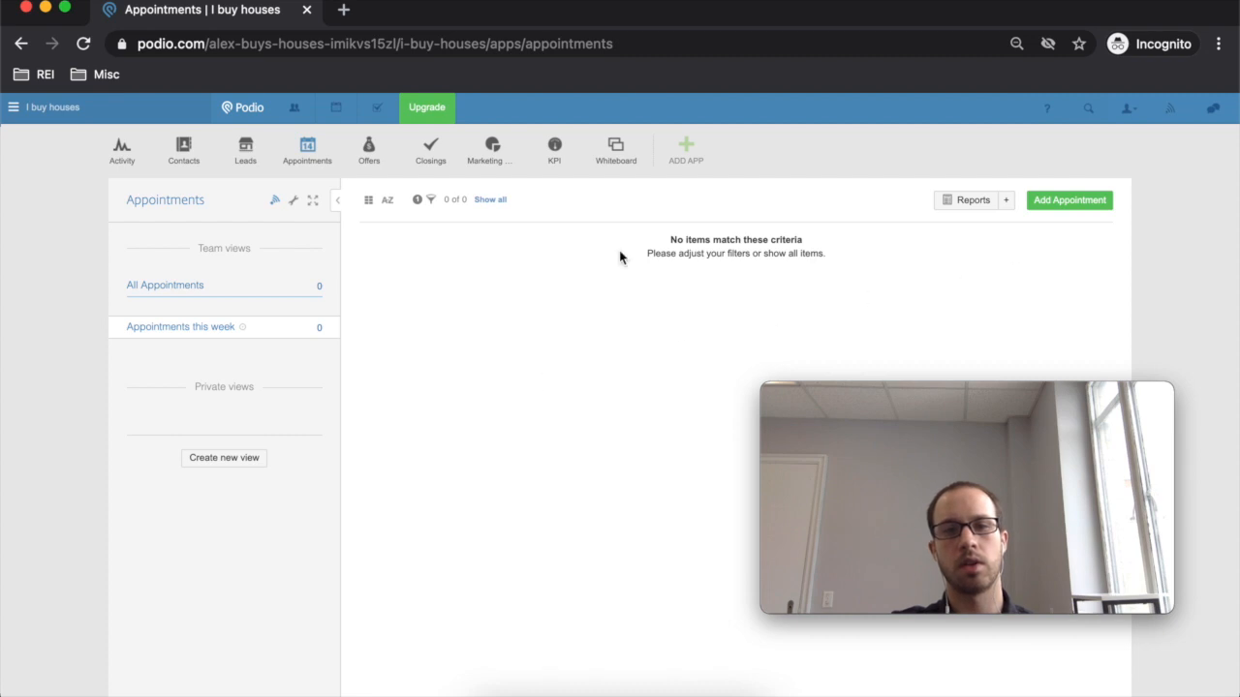
- Start a new appointment with the existing Warm lead as its Related Lead
left_click(1053, 205)
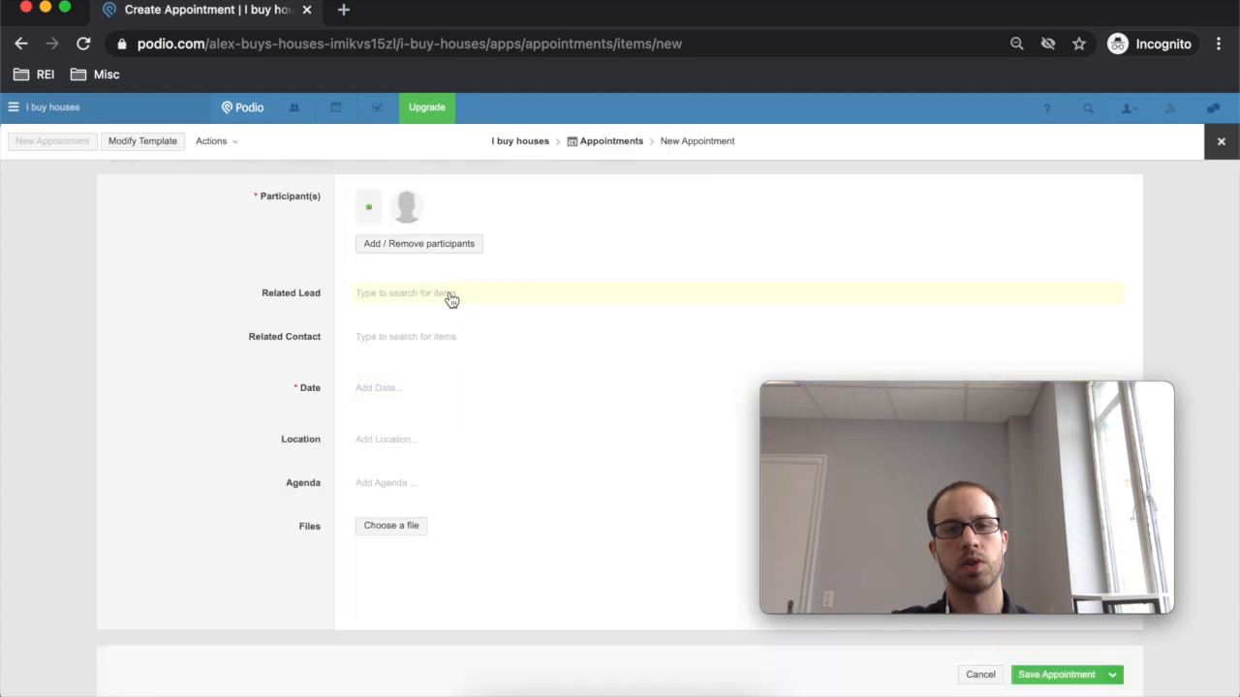
left_click(451, 301)
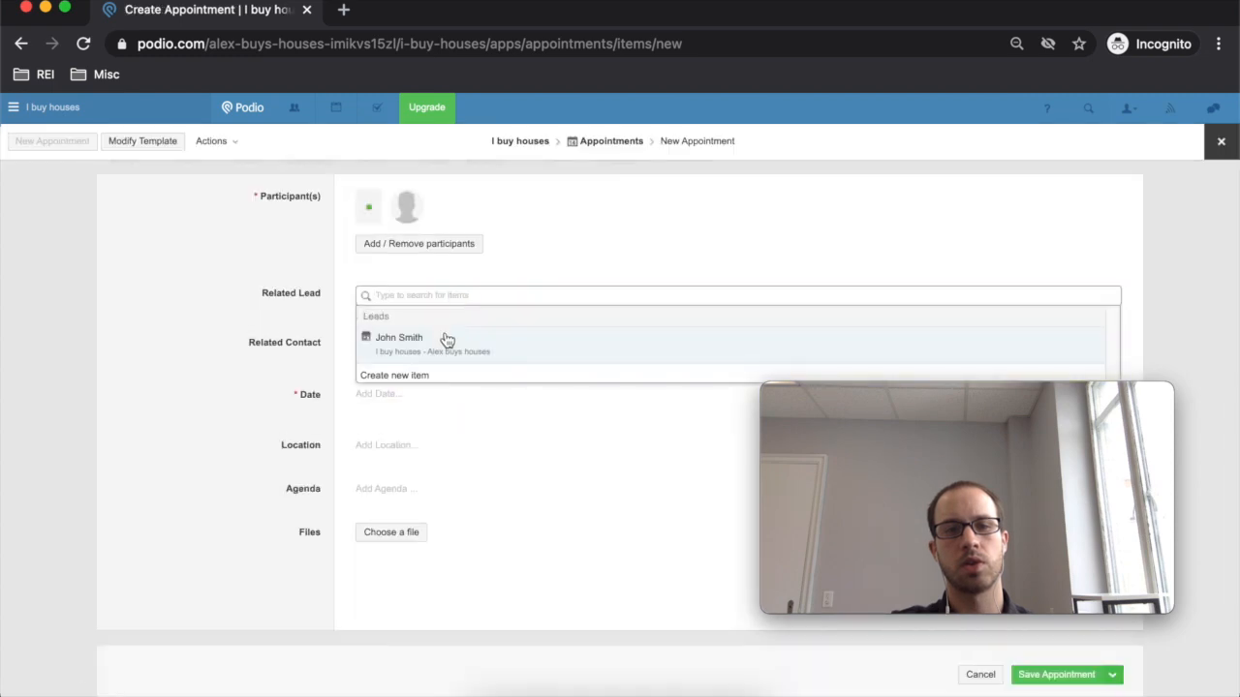
left_click(448, 337)
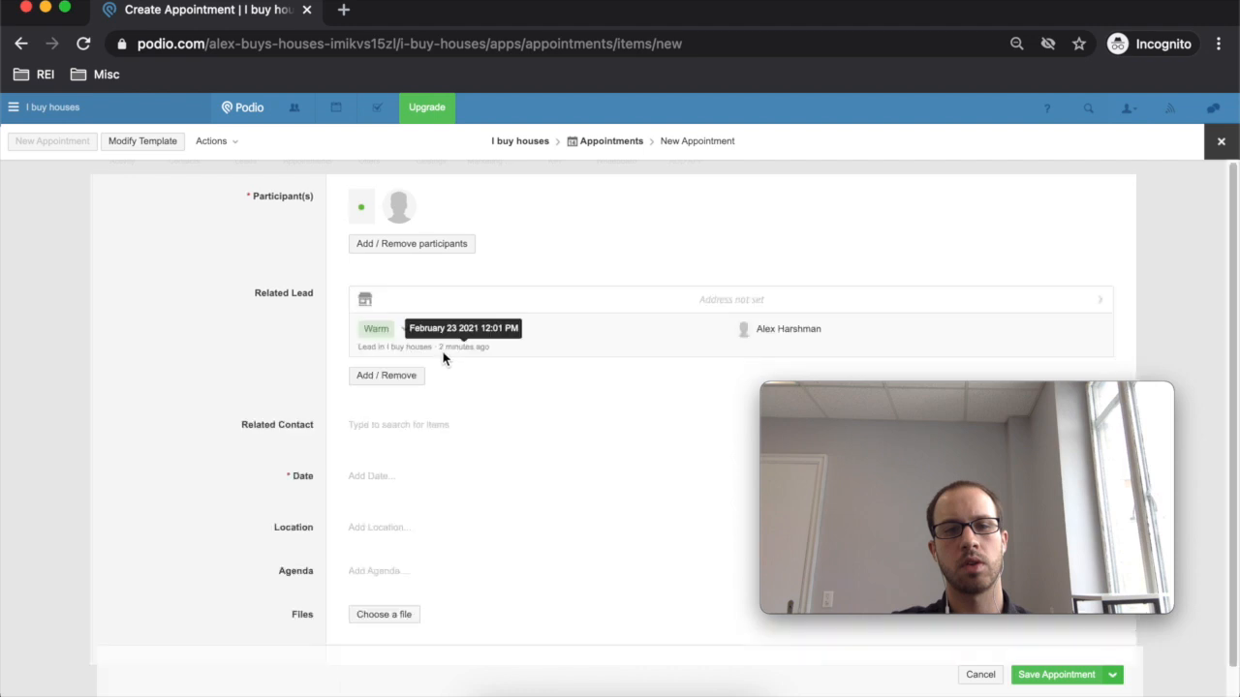
scroll(388, 451, "down", 1)
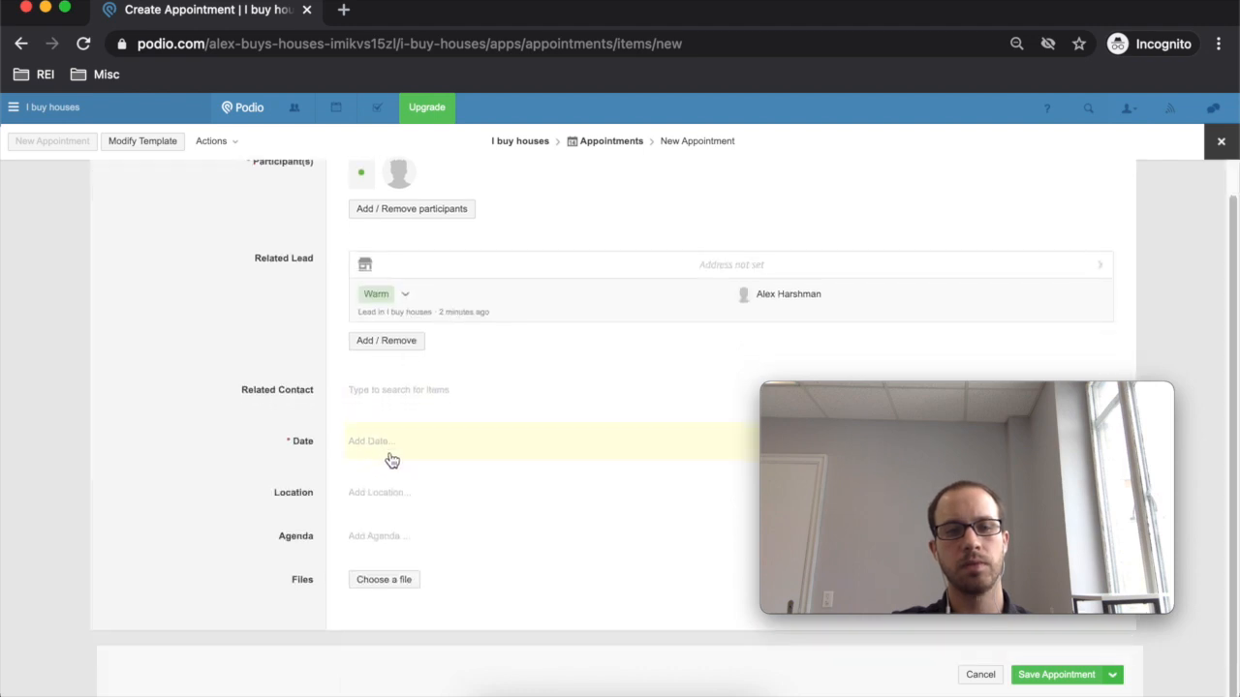
scroll(460, 459, "up", 1)
scroll(468, 458, "down", 1)
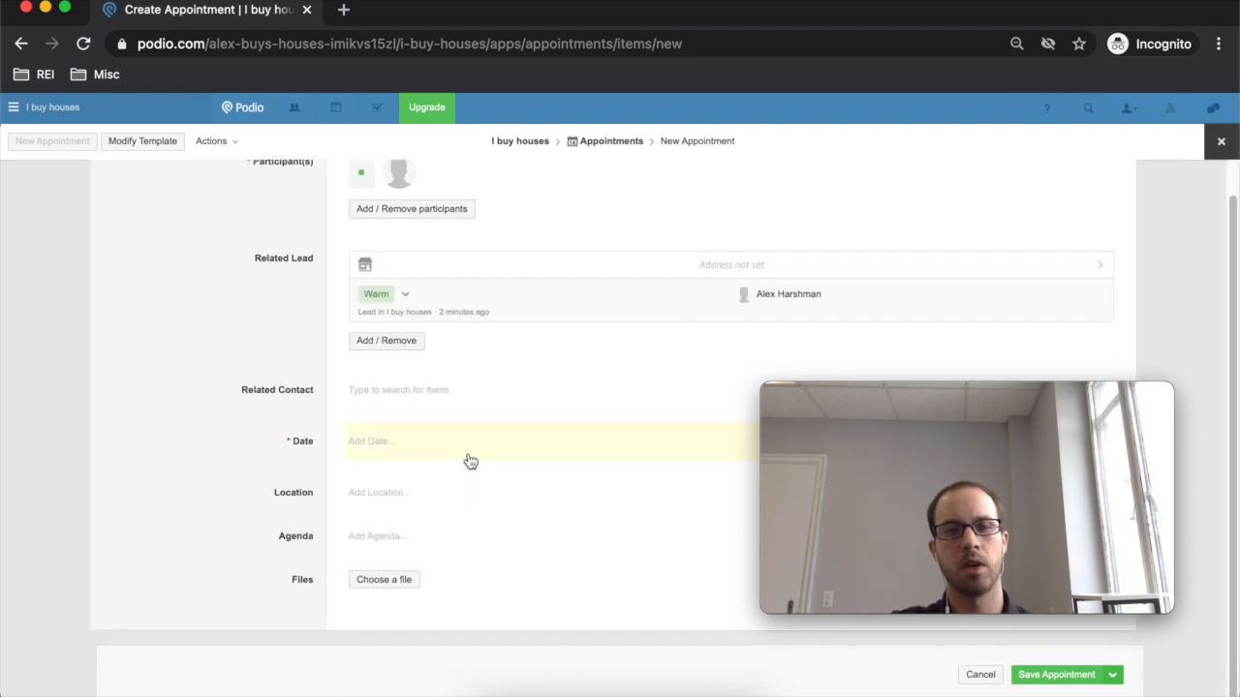
- Look over the new appointment form, then head to the calendar
mouse_move(964, 407)
left_click_drag(988, 398, 1052, 493)
scroll(581, 307, "up", 1)
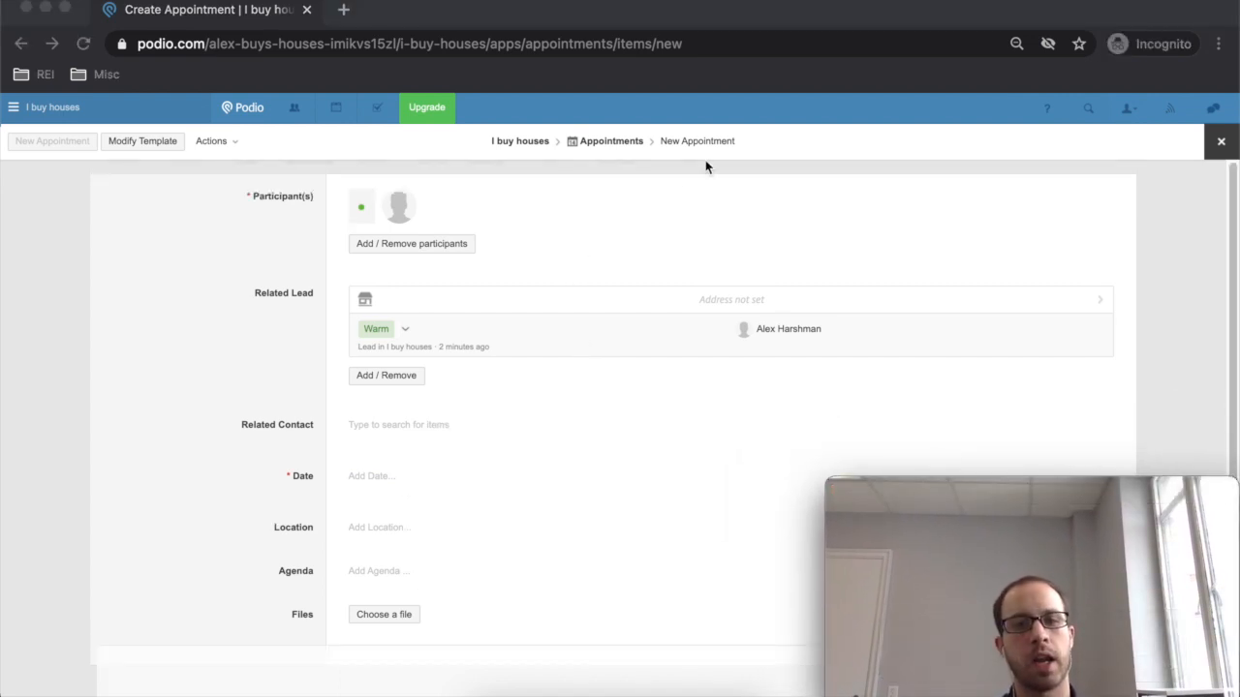
scroll(567, 308, "down", 1)
scroll(567, 308, "up", 1)
scroll(568, 308, "down", 1)
scroll(569, 309, "up", 1)
scroll(568, 309, "down", 1)
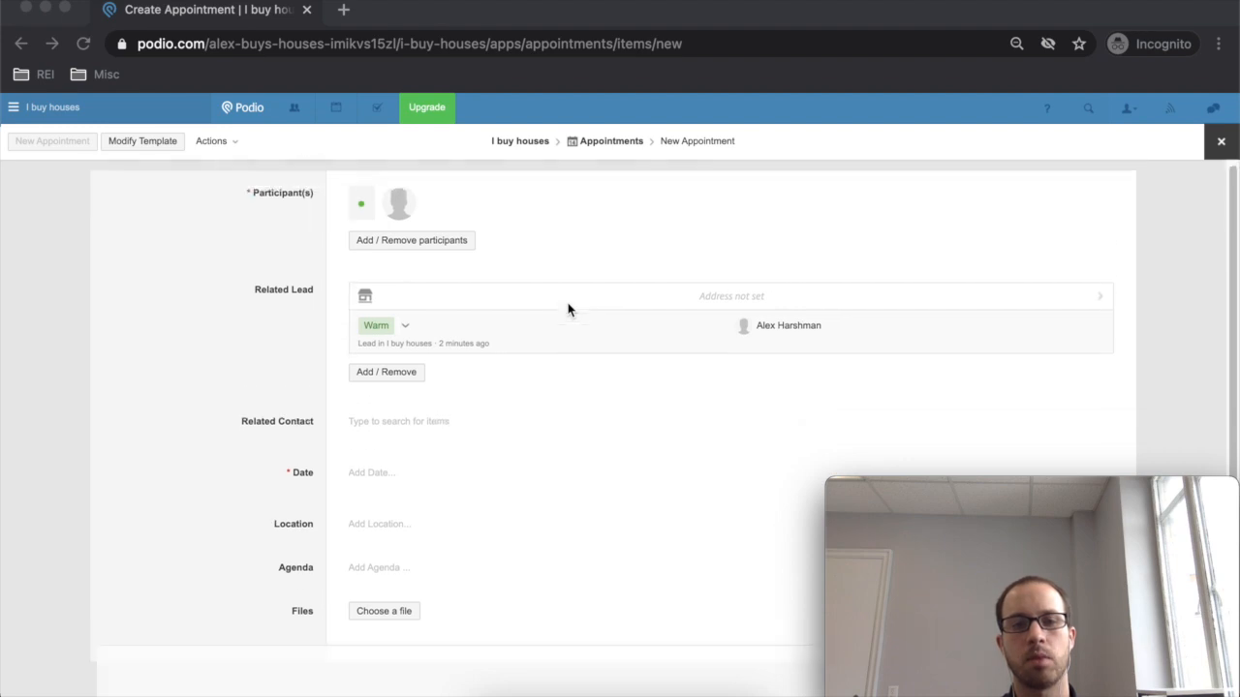
scroll(568, 309, "up", 1)
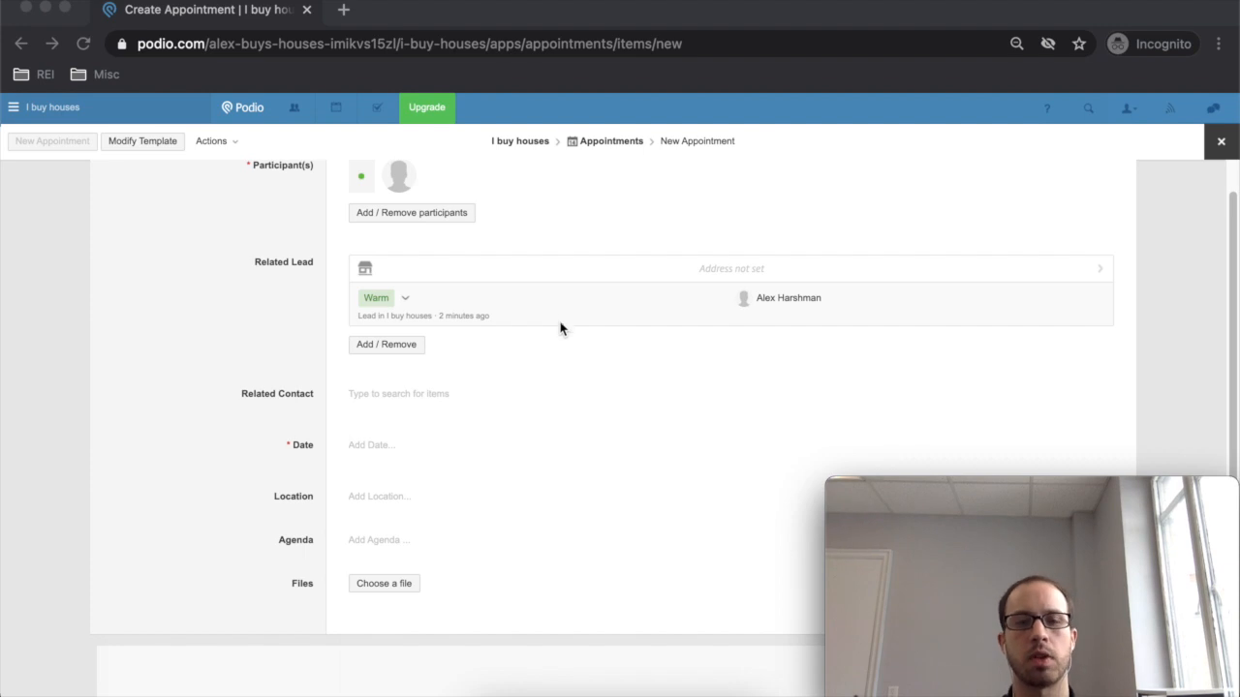
scroll(561, 326, "down", 1)
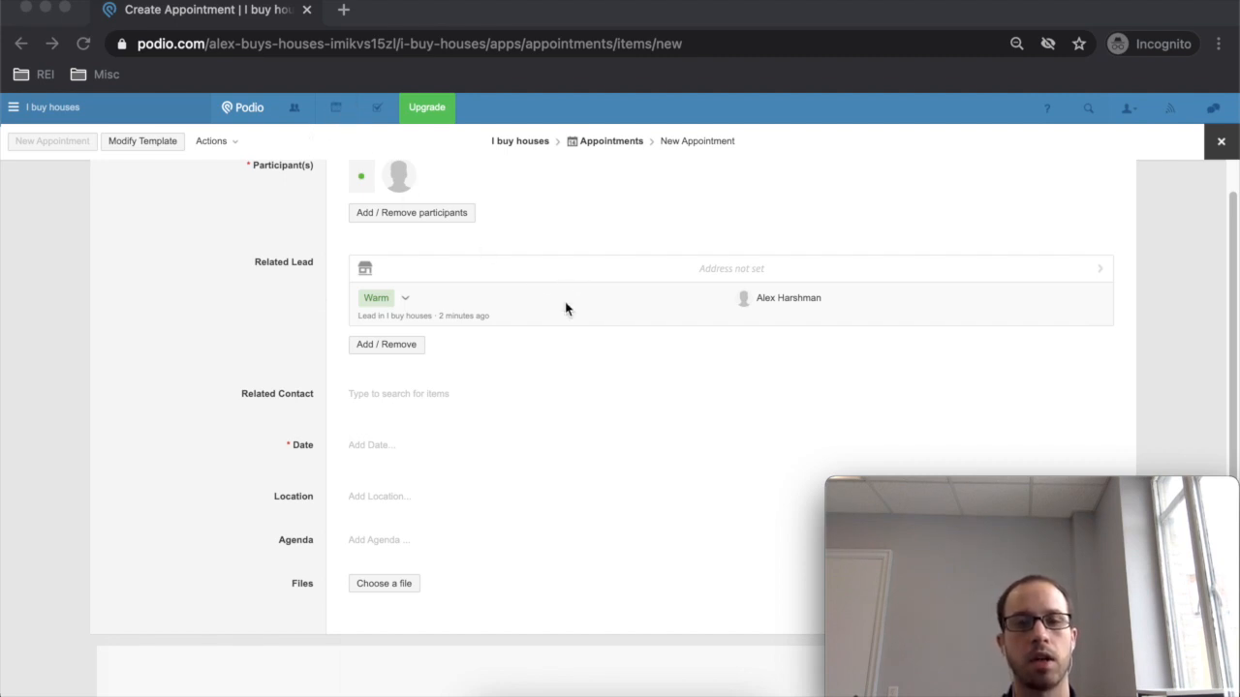
scroll(553, 486, "up", 1)
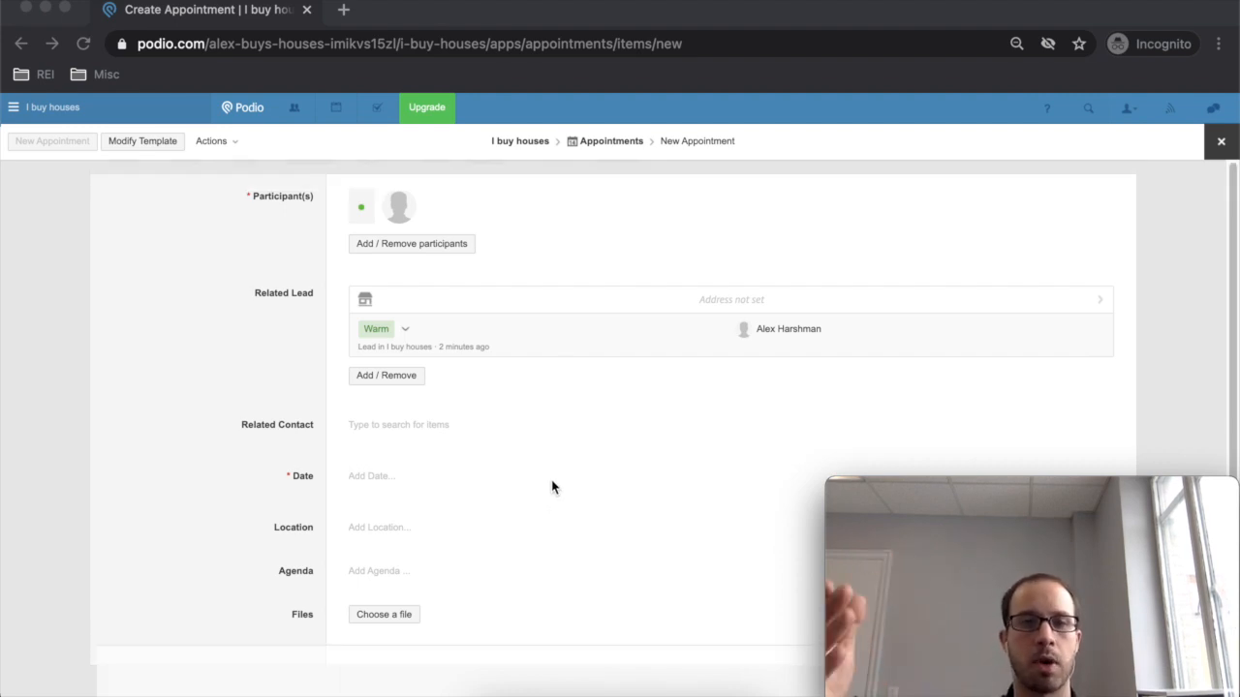
left_click(336, 114)
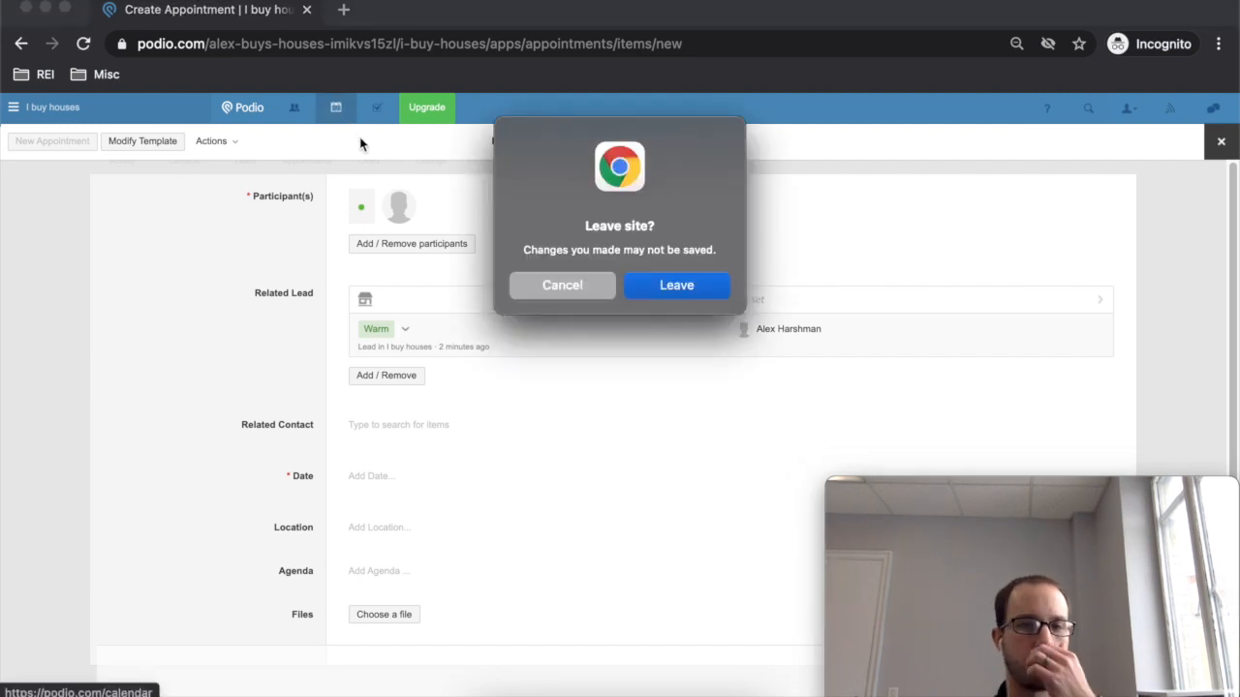
- Discard the unsaved appointment, dismiss the calendar tour, and show the workspace sidebar
left_click(674, 287)
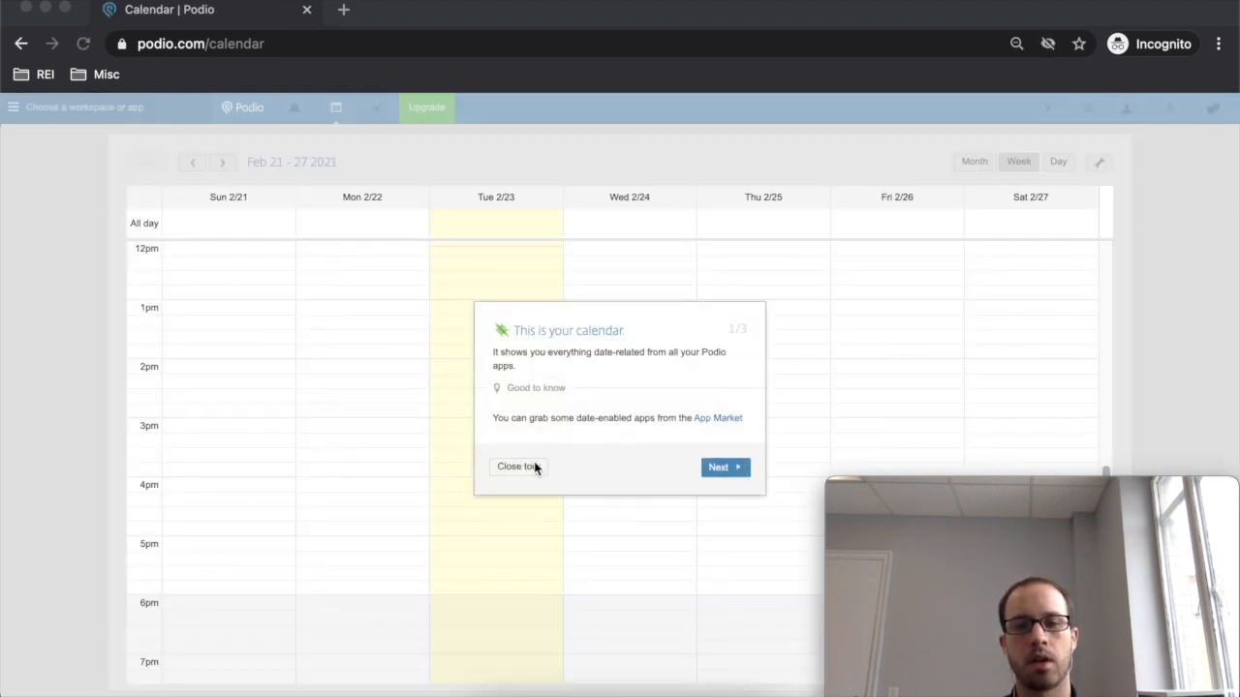
left_click(531, 466)
scroll(549, 427, "down", 5)
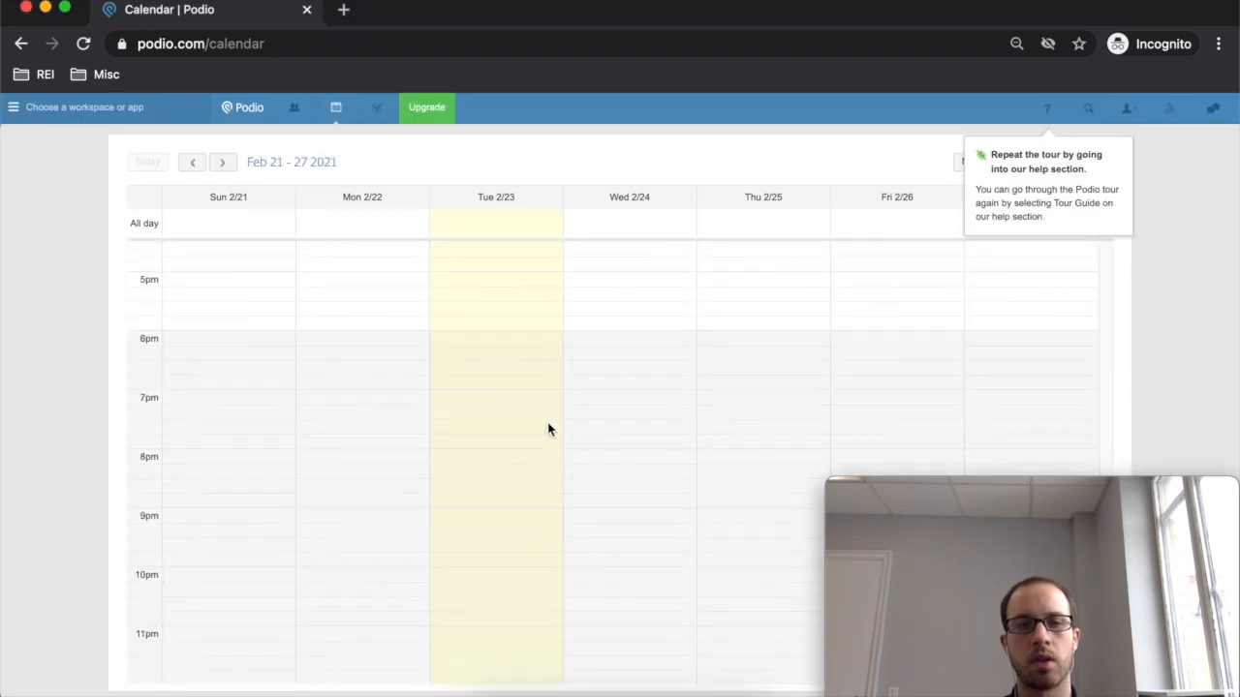
scroll(548, 430, "up", 10)
scroll(548, 429, "down", 10)
scroll(549, 429, "up", 10)
scroll(548, 429, "down", 1)
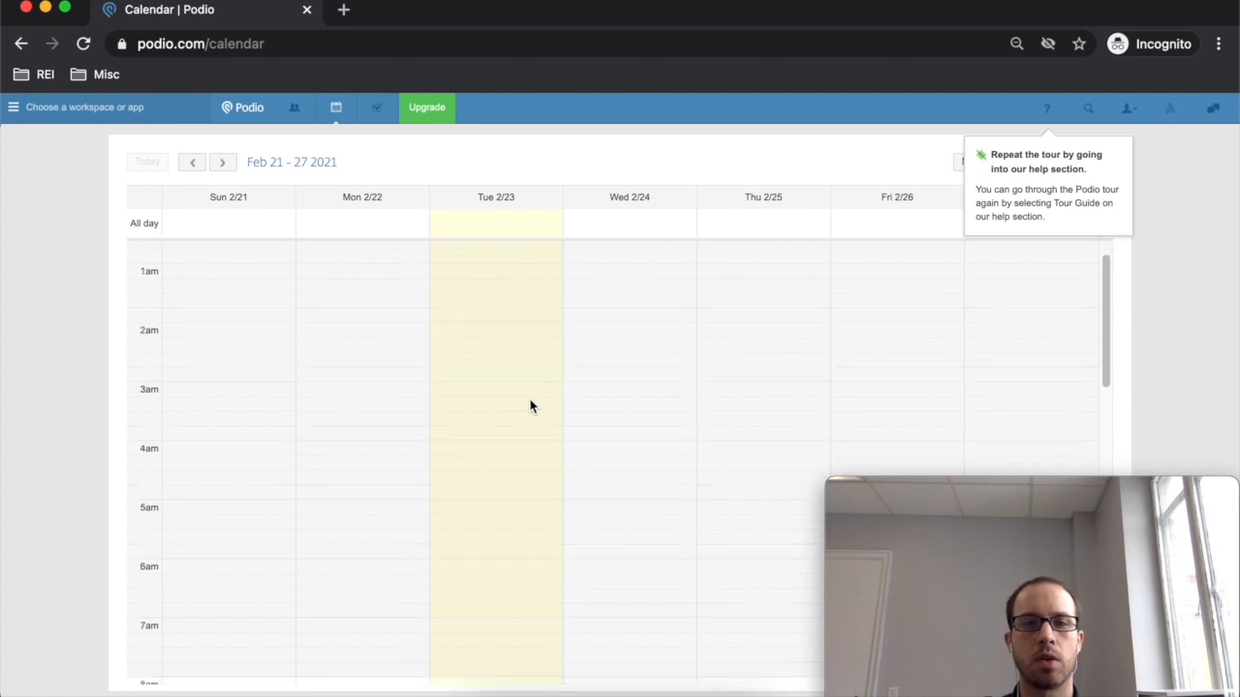
scroll(531, 407, "up", 1)
scroll(532, 407, "down", 9)
scroll(523, 371, "up", 10)
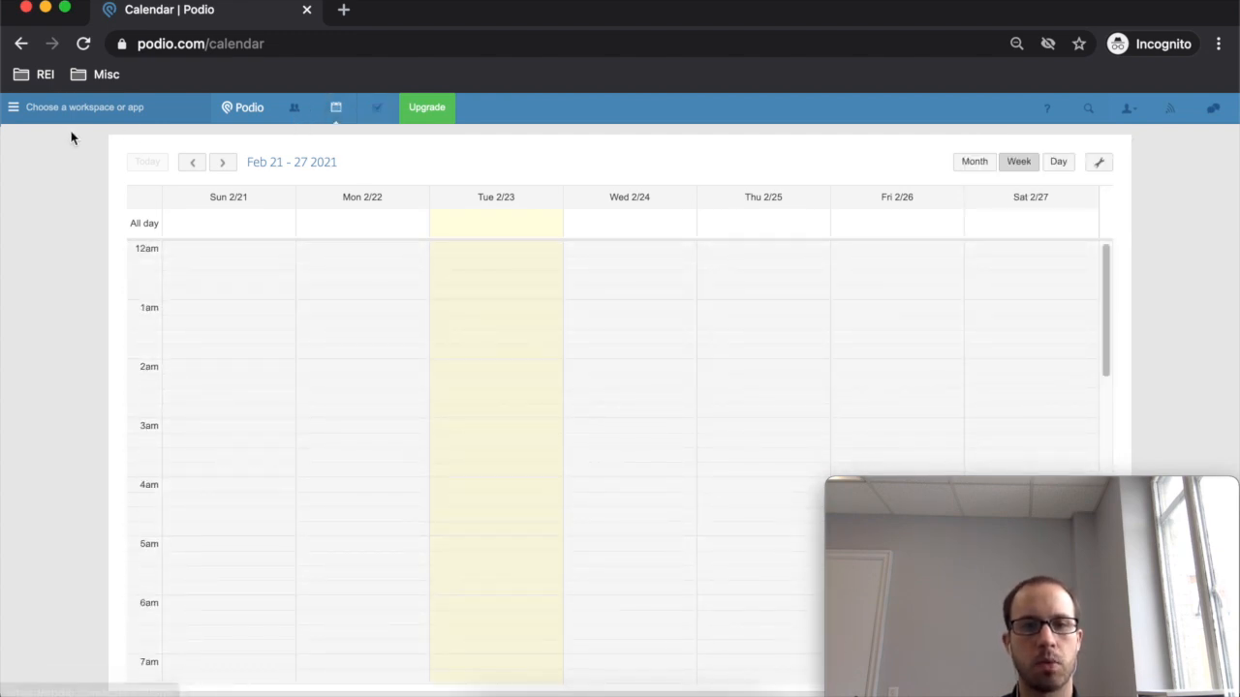
left_click(15, 108)
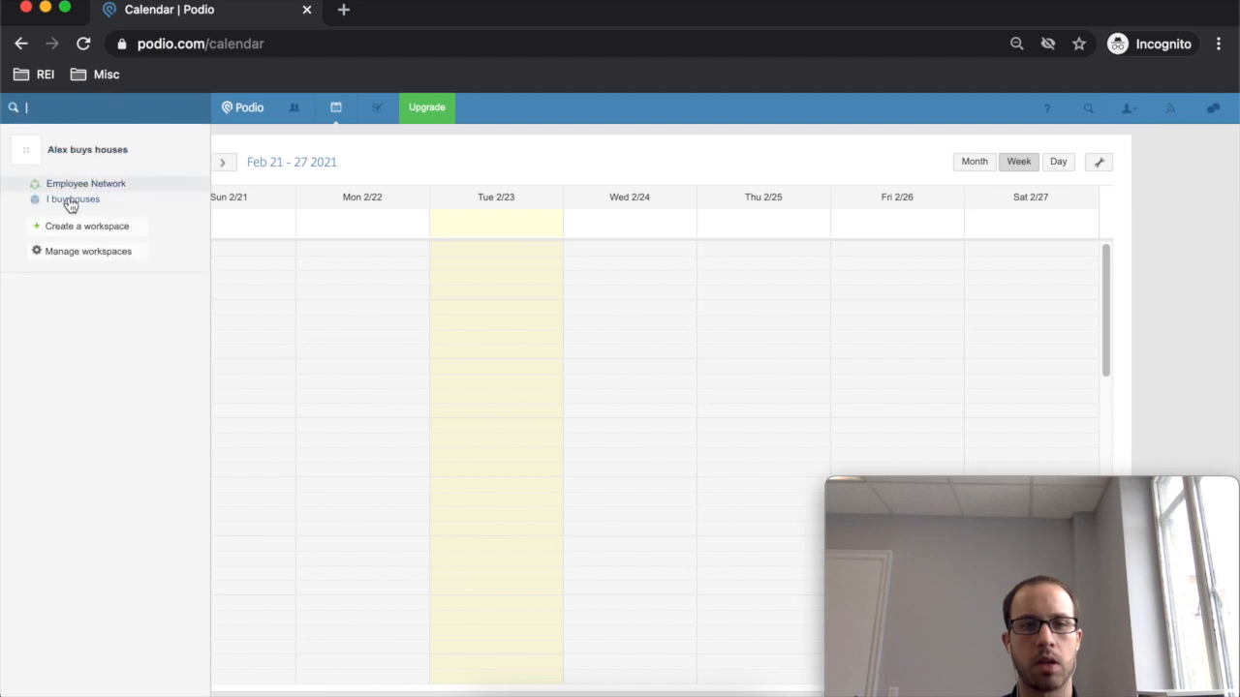
- In the I buy houses workspace, add a new appointment and search for a related lead
left_click(70, 200)
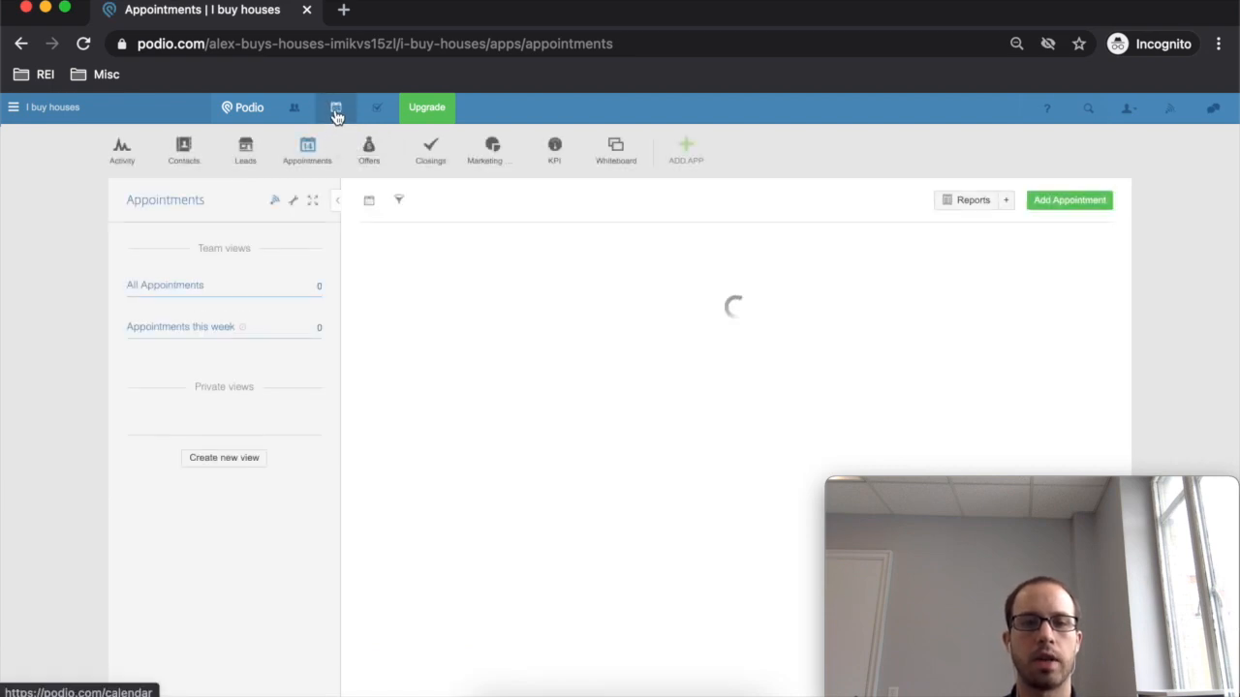
left_click(1061, 208)
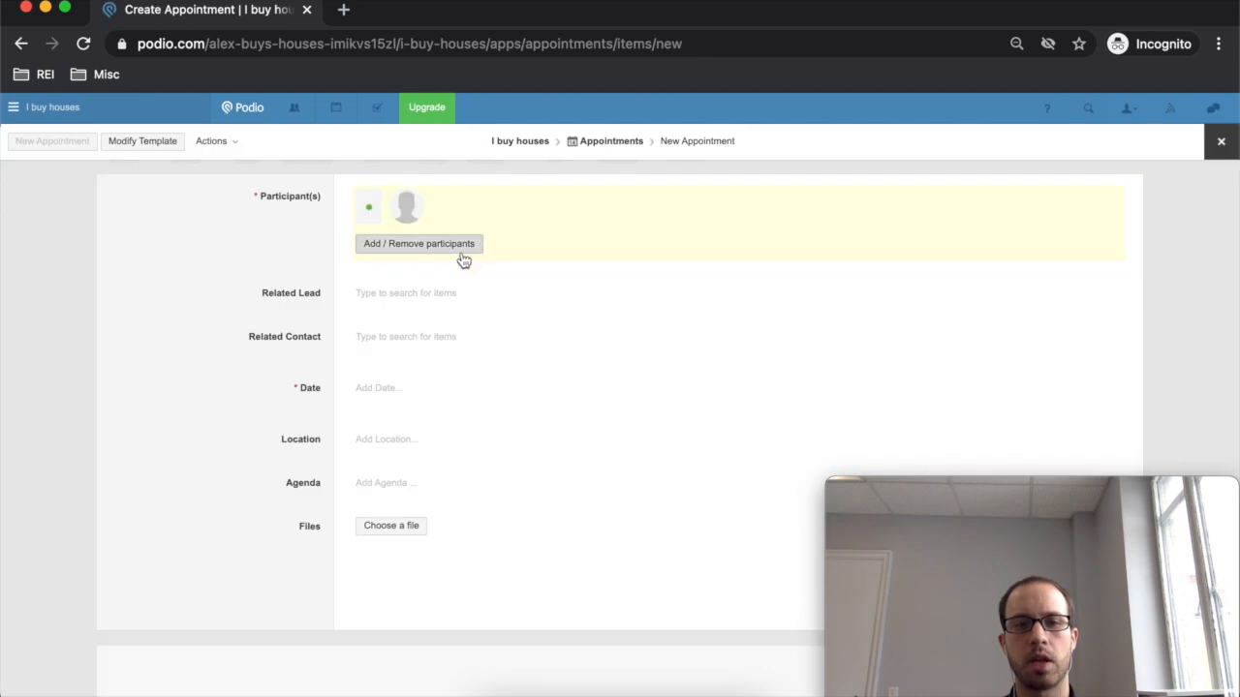
left_click(400, 296)
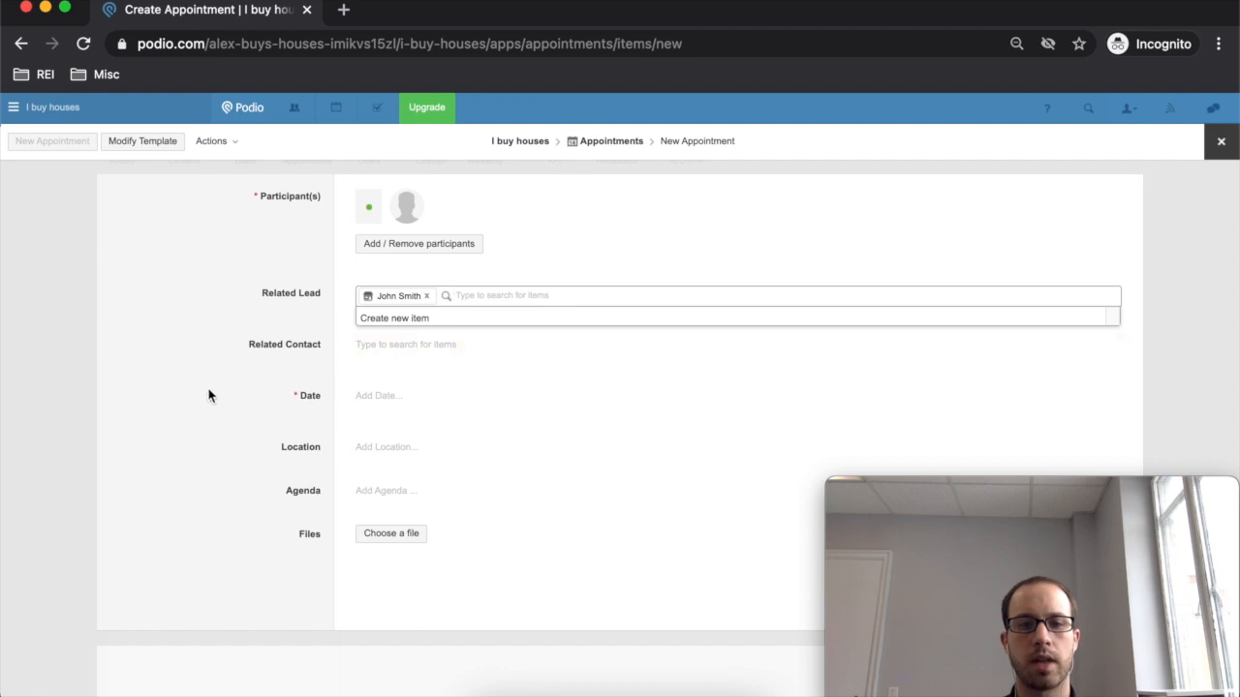
- Link the lead and schedule the appointment for 24 February 2021 at 05:00 PM
left_click(282, 380)
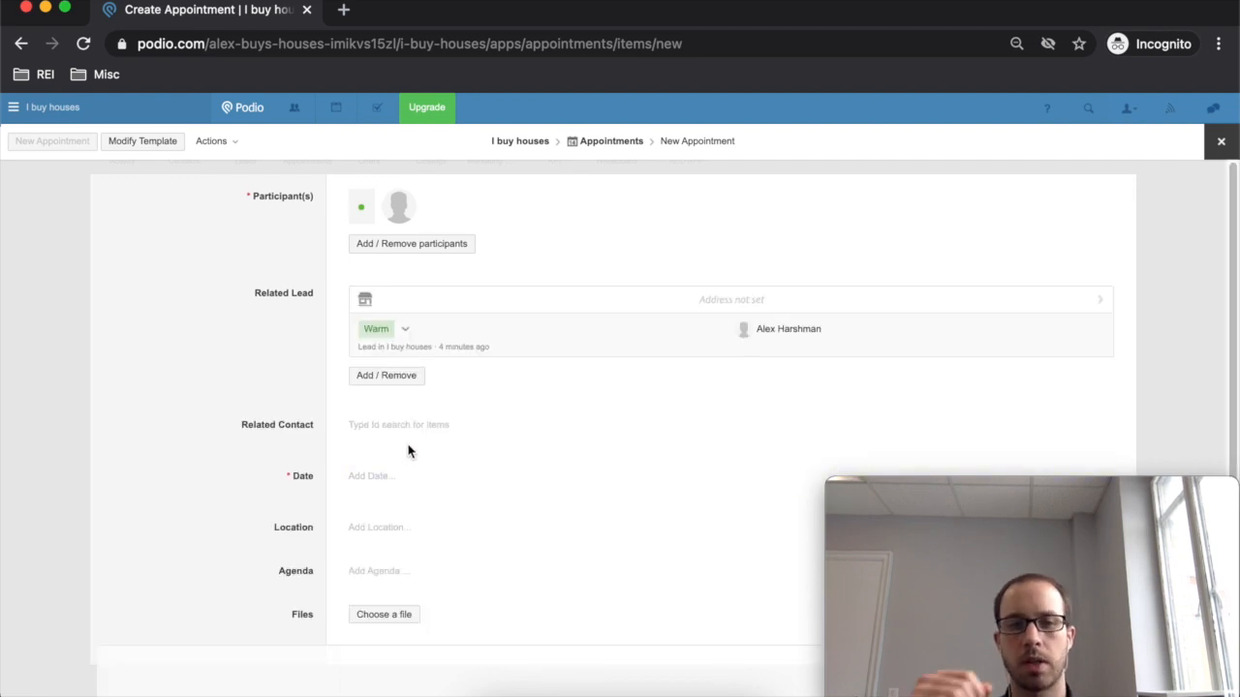
left_click(396, 480)
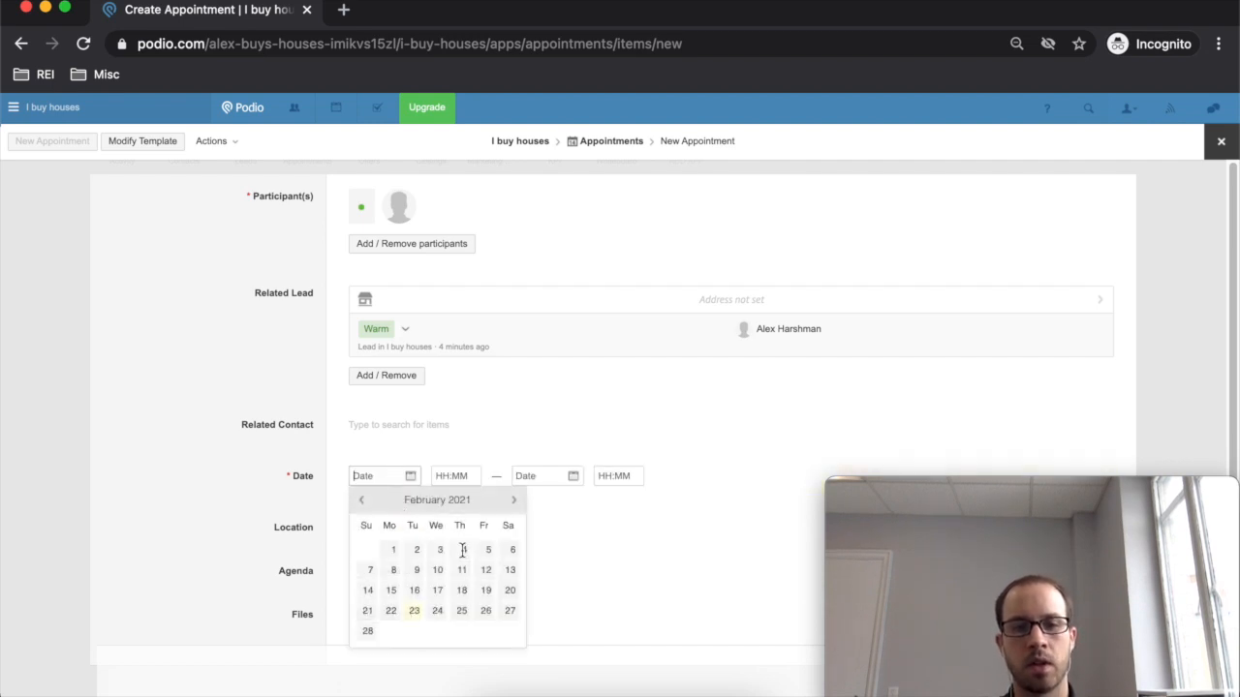
left_click(437, 610)
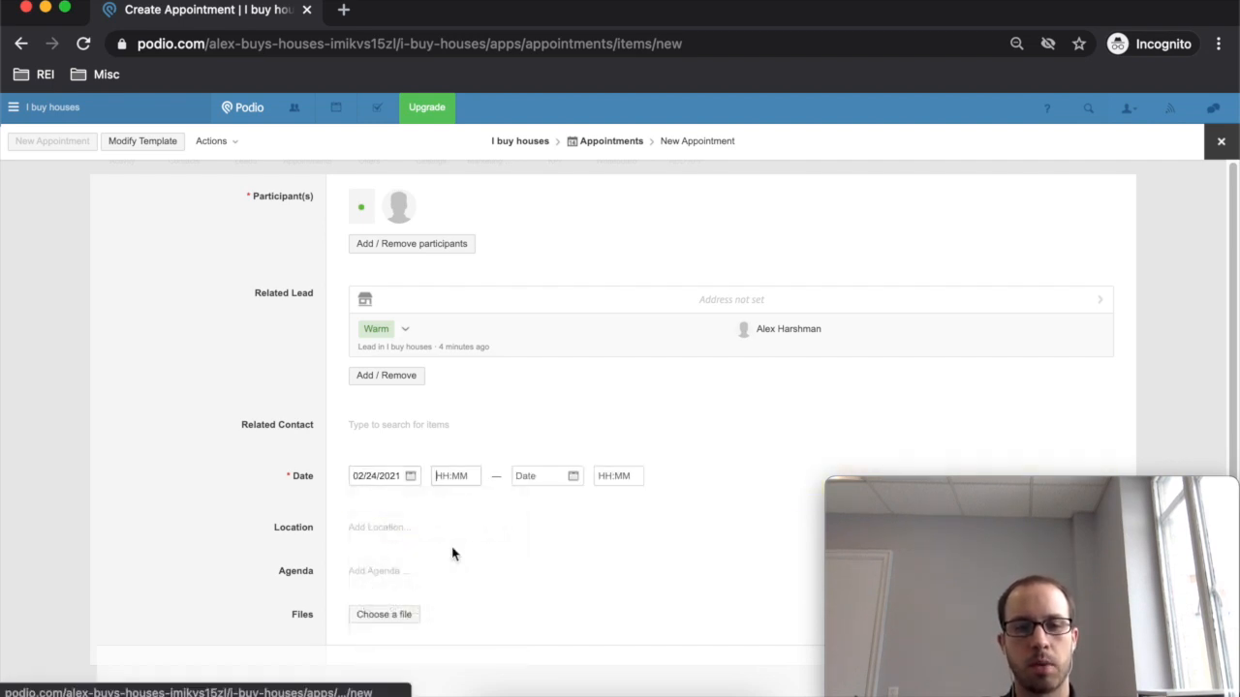
left_click(456, 478)
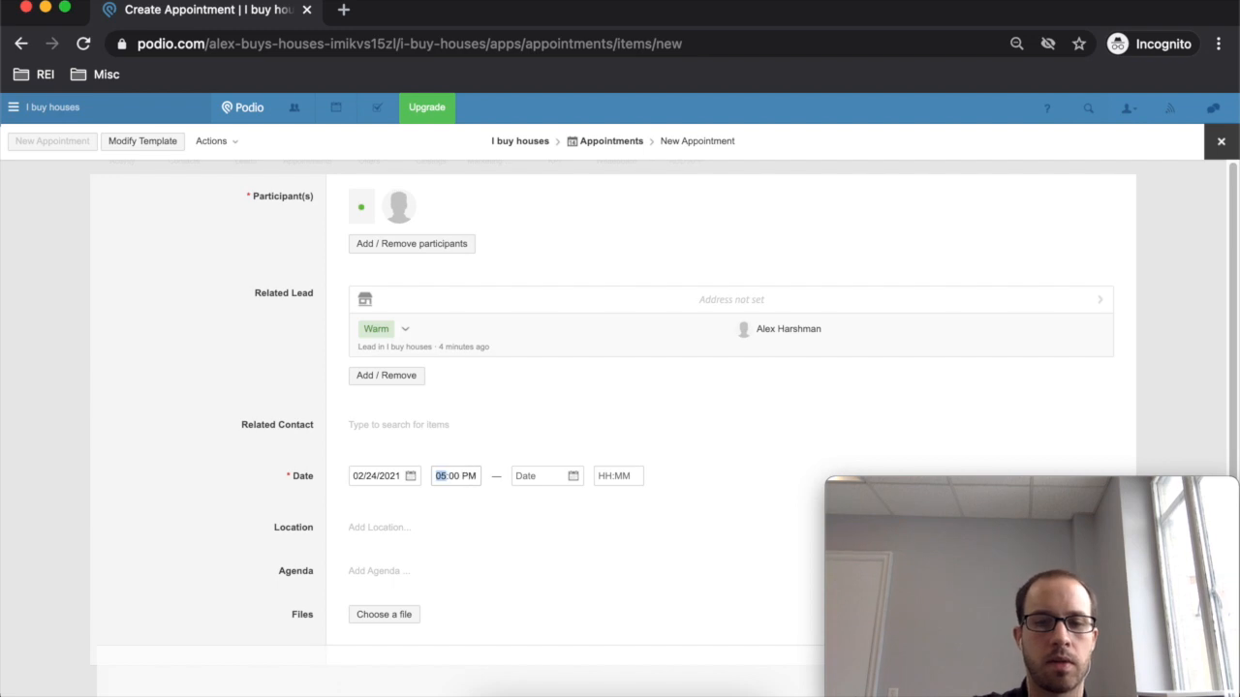
- Clear the stray location text, save the appointment, and go to the calendar
left_click(391, 524)
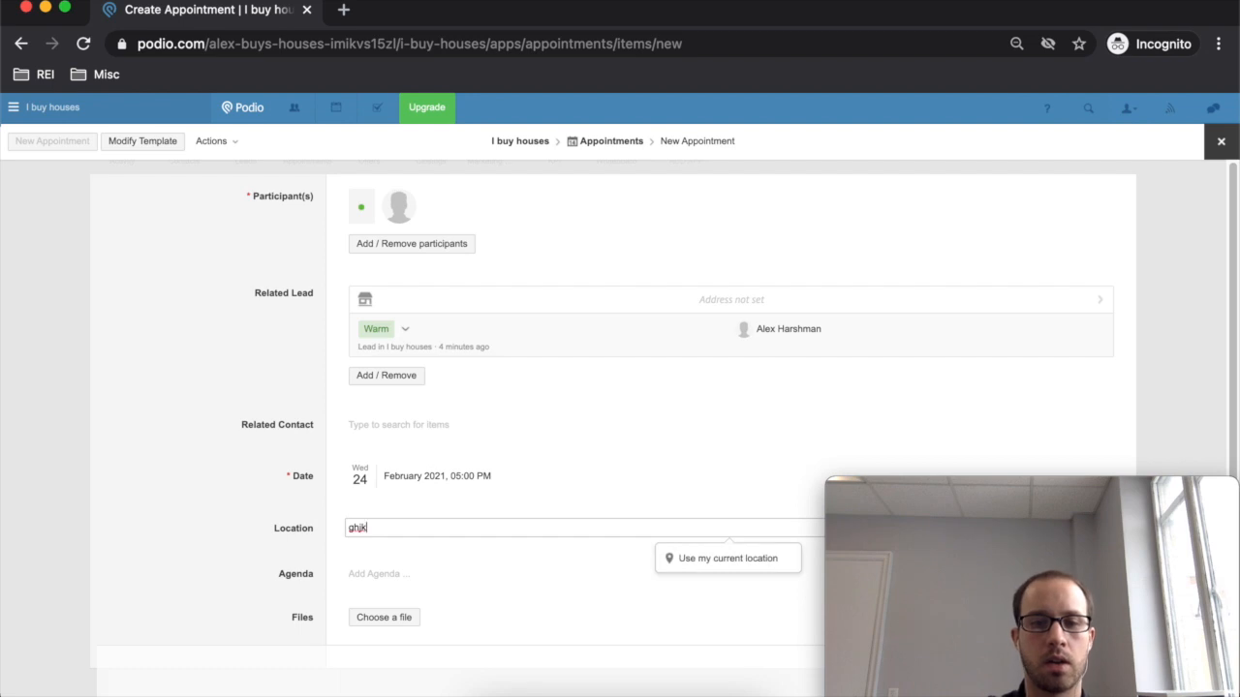
key("BackSpace")
key("BackSpace")
key("BackSpace")
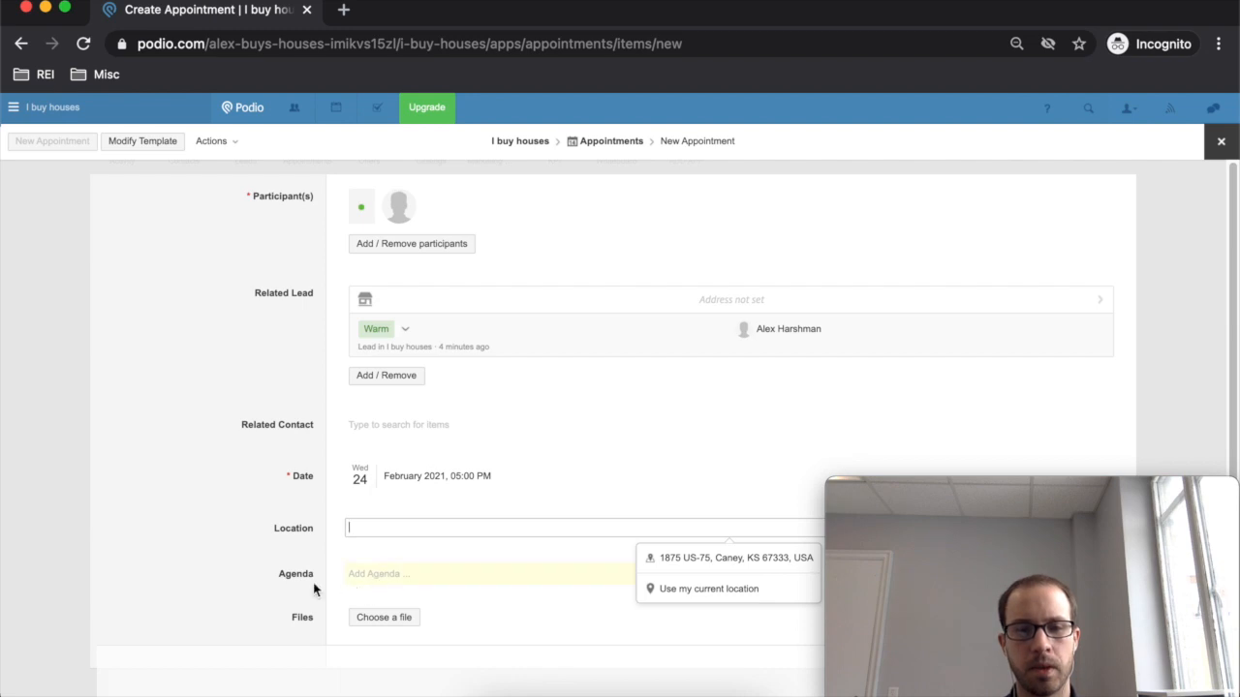
left_click(381, 582)
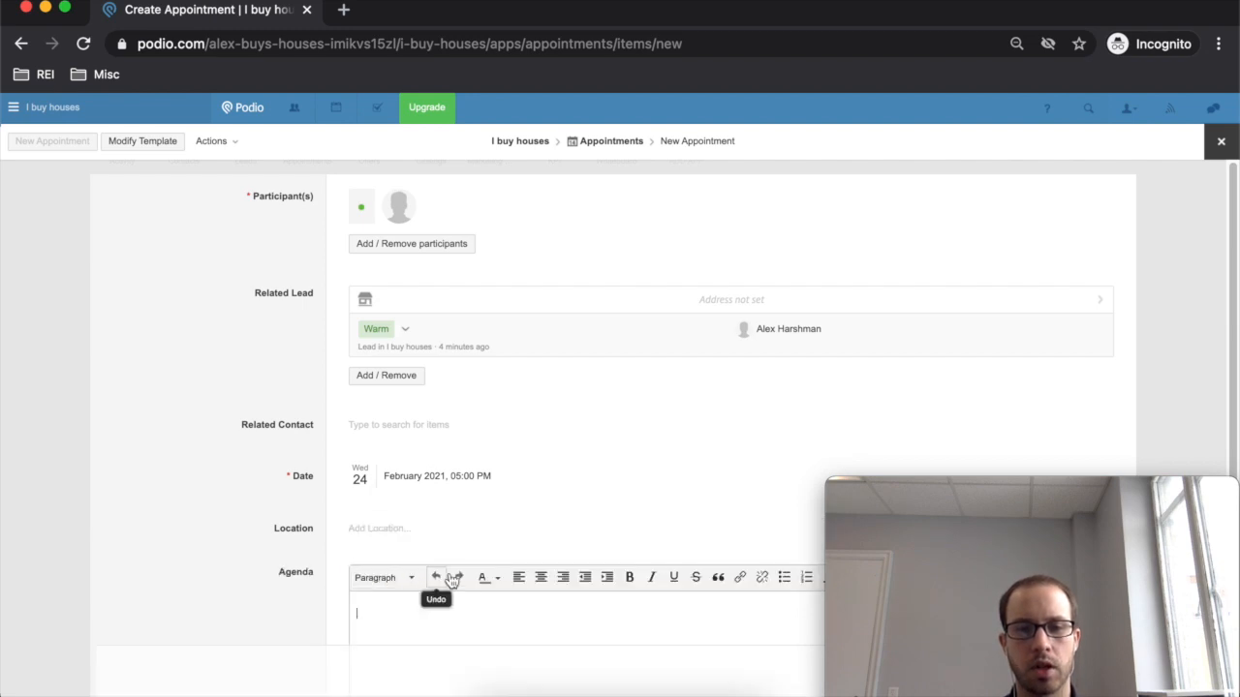
scroll(455, 572, "down", 2)
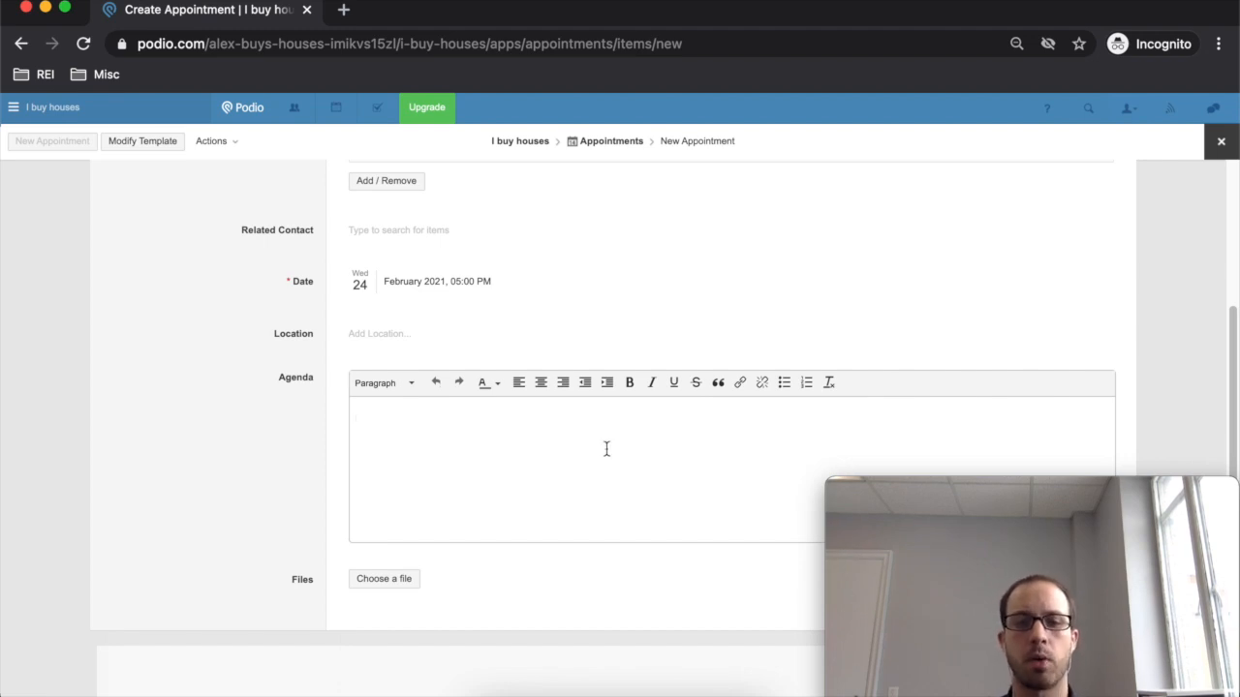
scroll(494, 533, "up", 2)
scroll(823, 368, "down", 2)
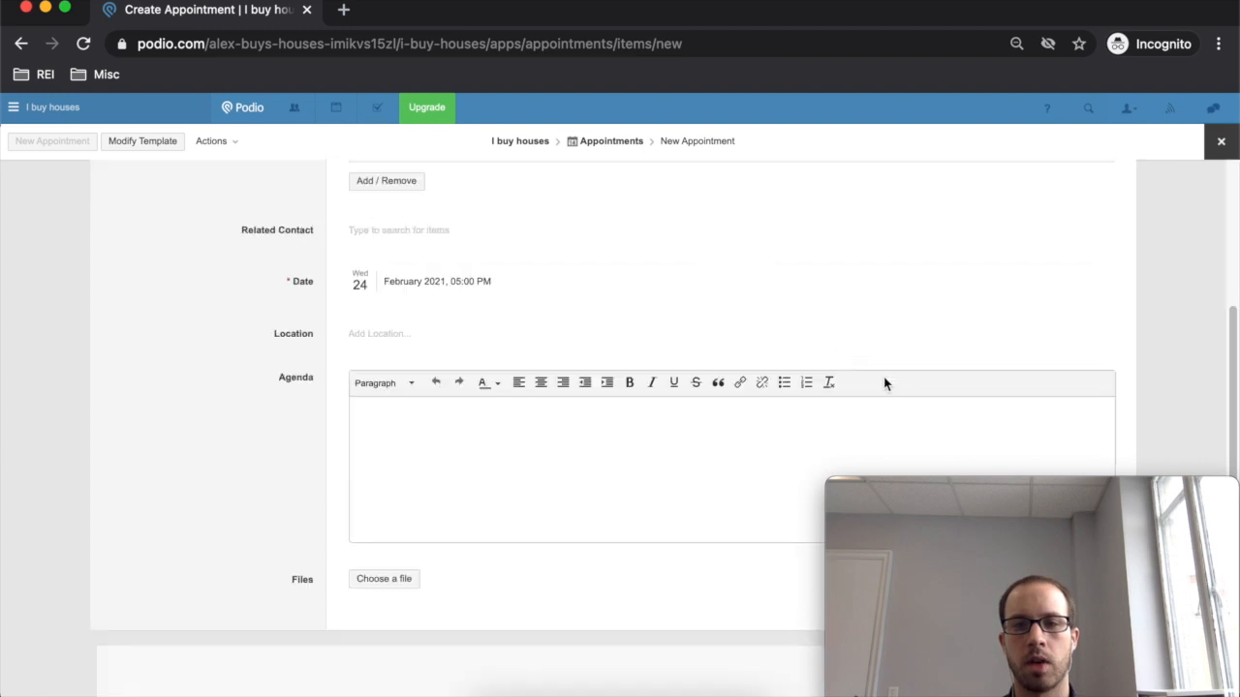
left_click_drag(1143, 494, 311, 502)
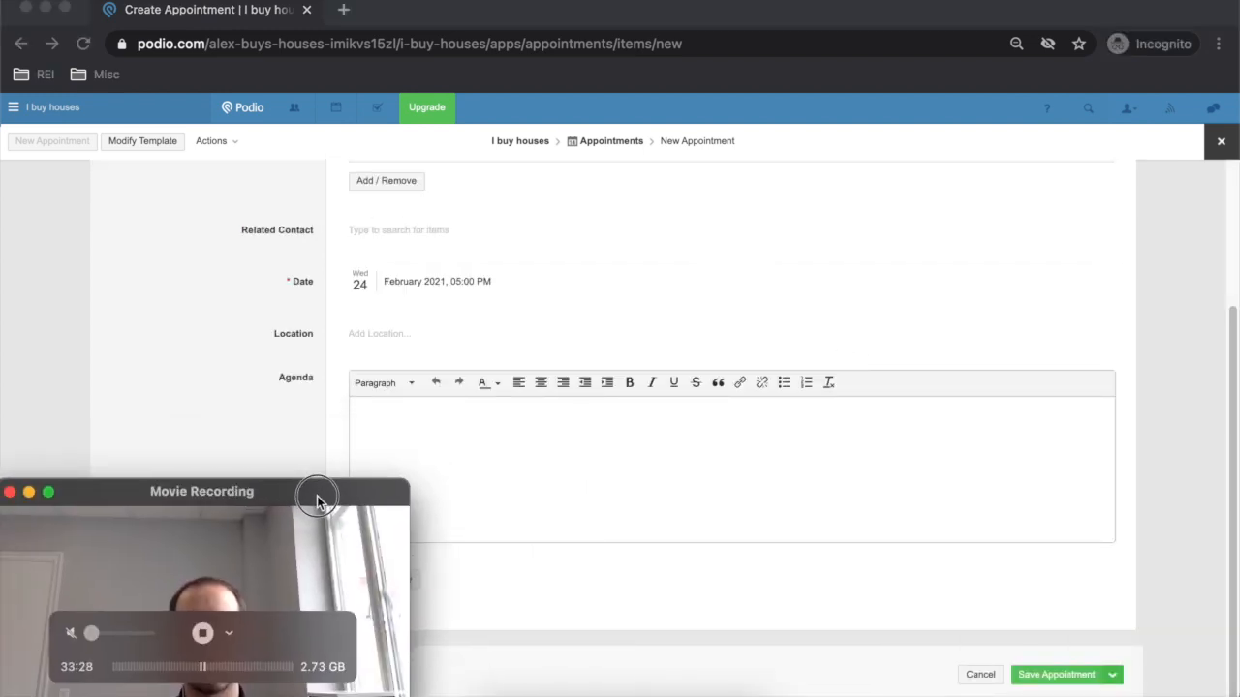
left_click(872, 506)
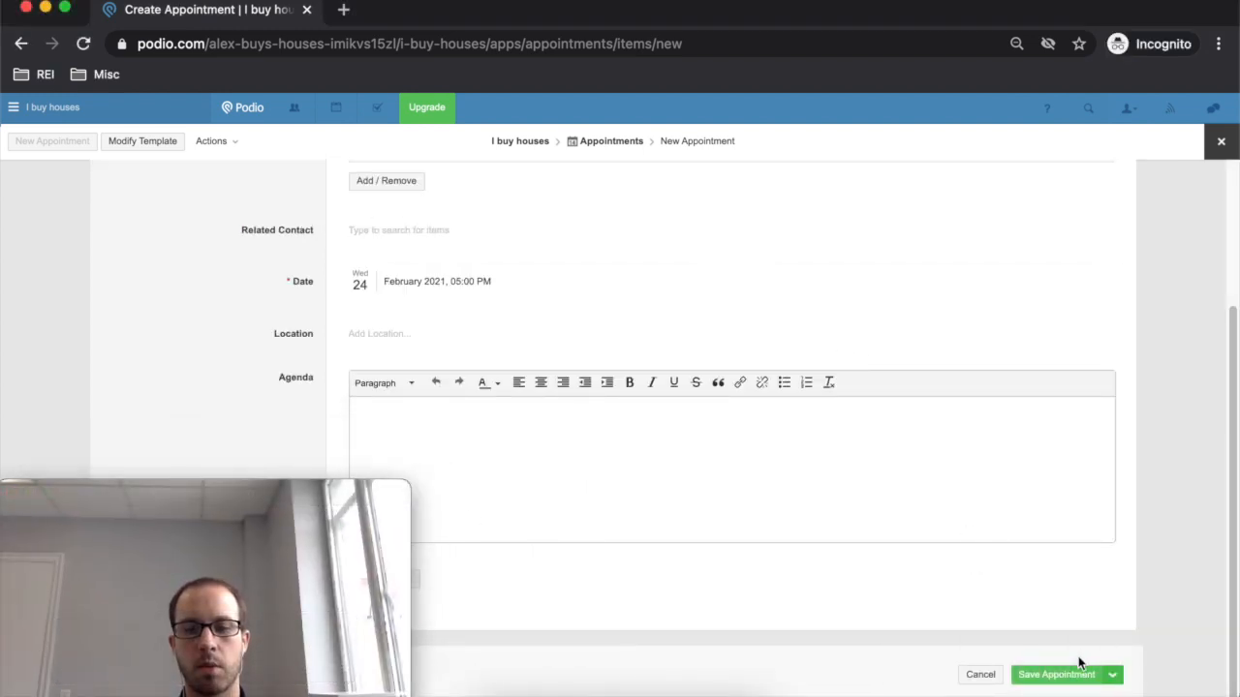
left_click(1071, 675)
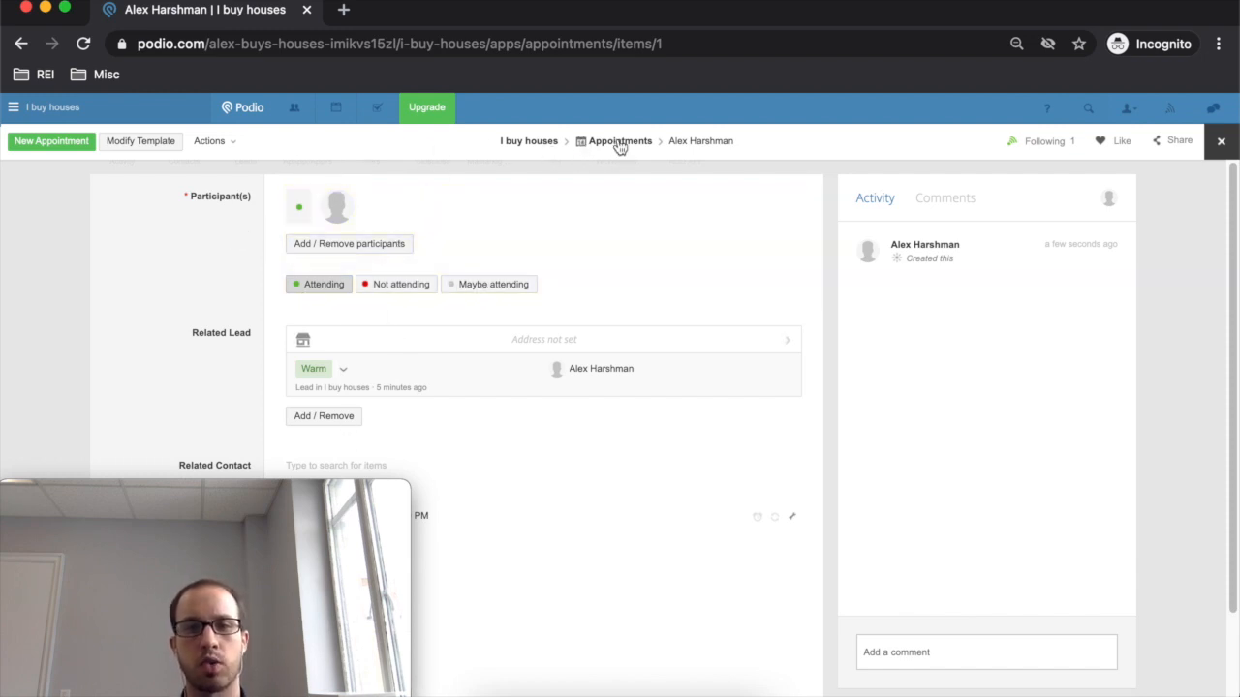
left_click(336, 109)
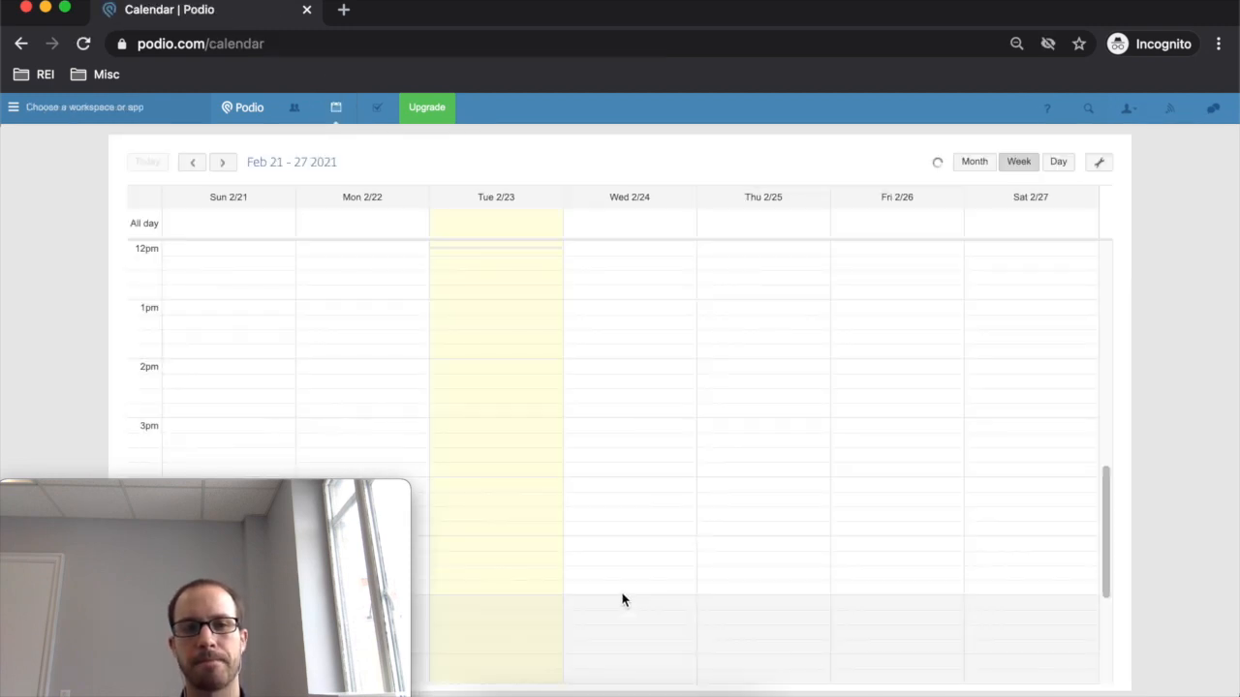
- Open the Wednesday 5pm appointment and then its linked lead record
scroll(625, 586, "up", 15)
scroll(610, 553, "down", 10)
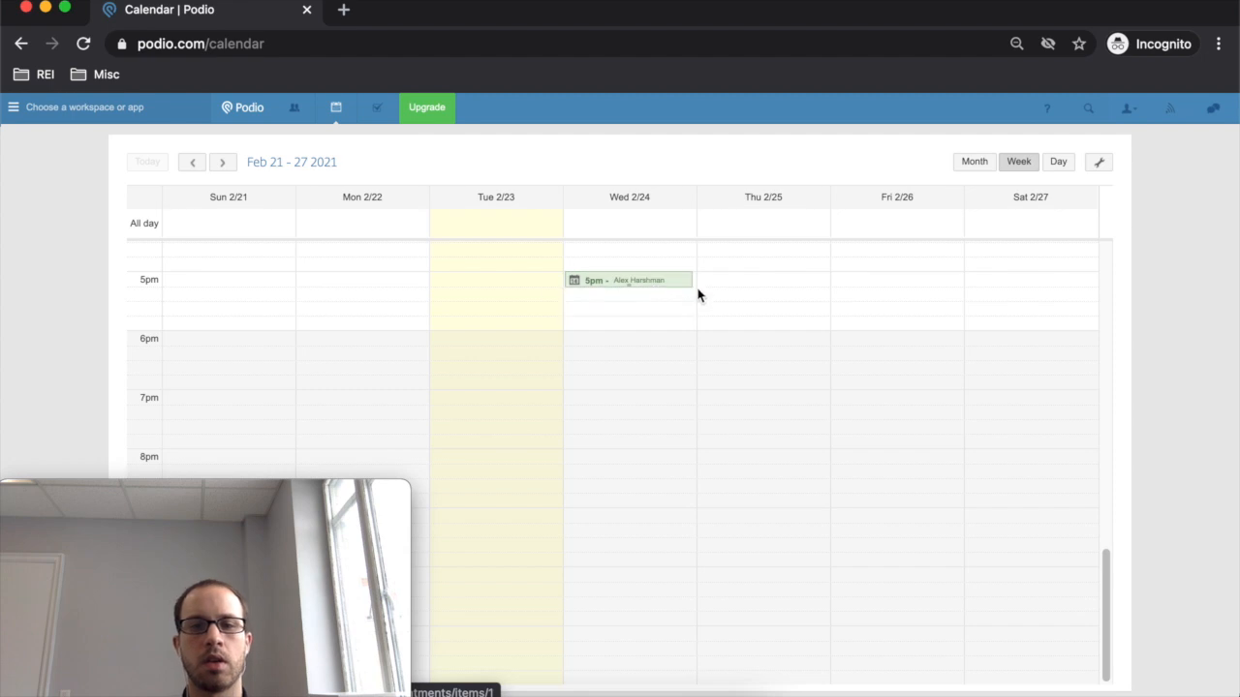
left_click(634, 281)
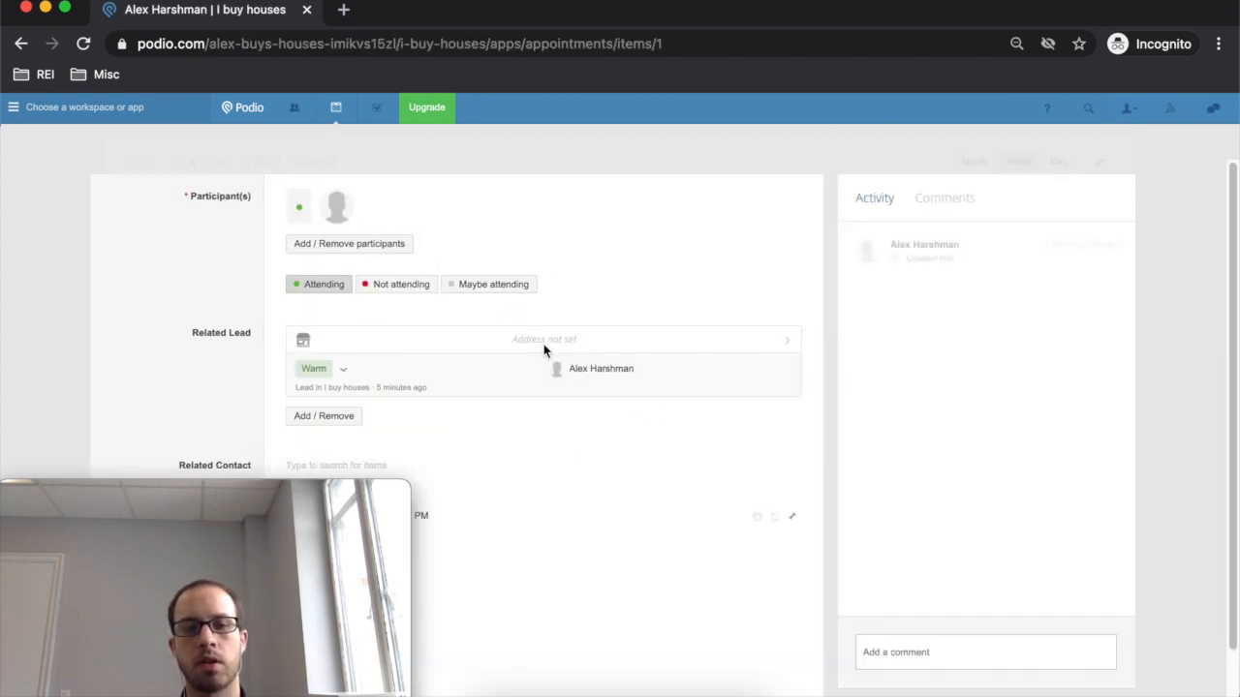
left_click(626, 392)
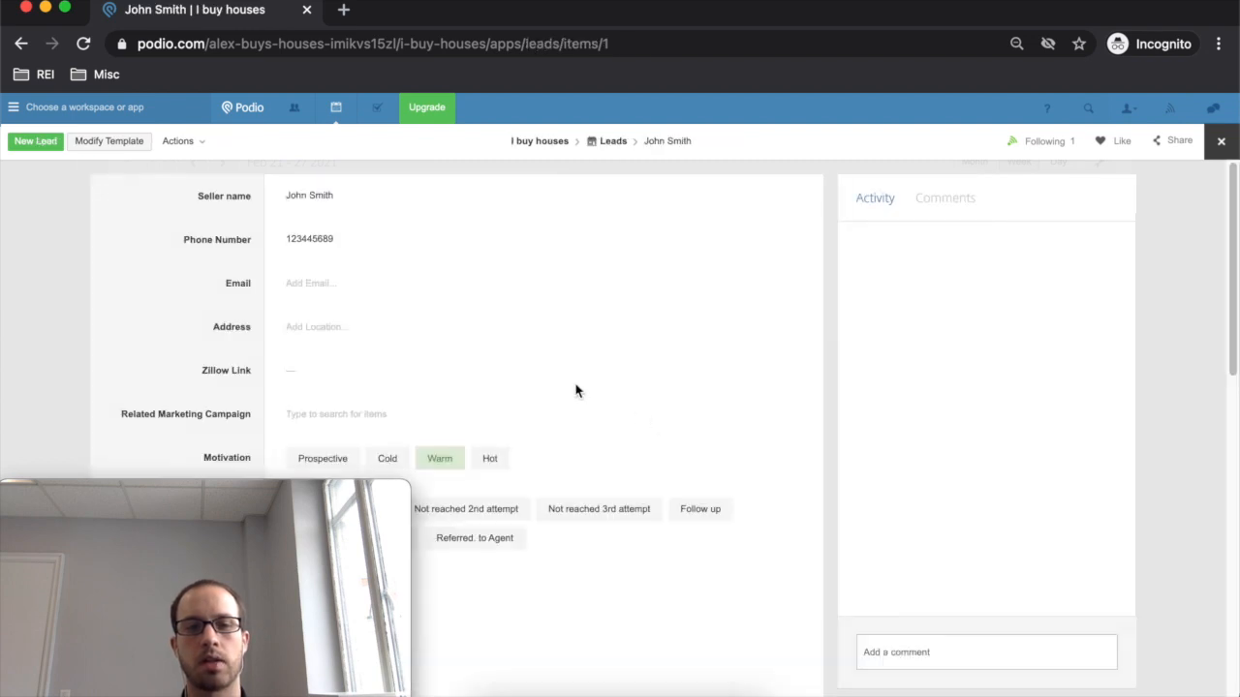
- Review the lead record and return to the I buy houses workspace
scroll(490, 351, "down", 1)
scroll(491, 368, "down", 5)
scroll(493, 399, "up", 5)
scroll(493, 404, "down", 5)
scroll(459, 362, "down", 4)
scroll(465, 369, "up", 8)
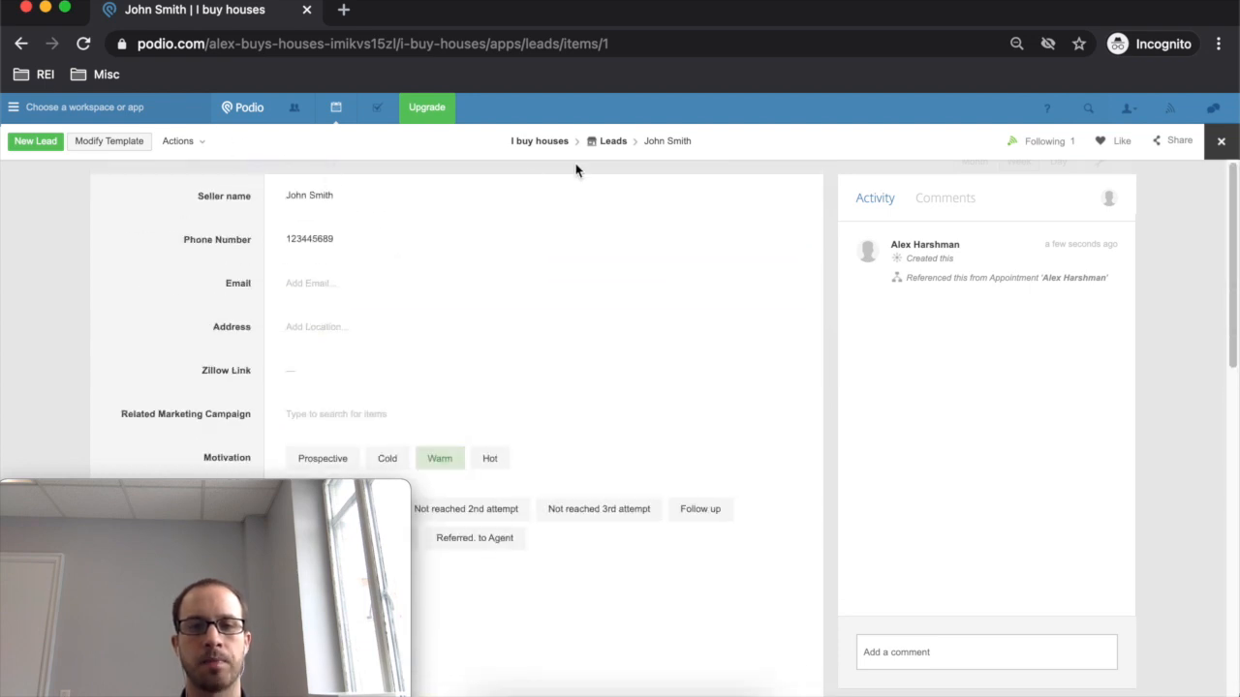
left_click(554, 144)
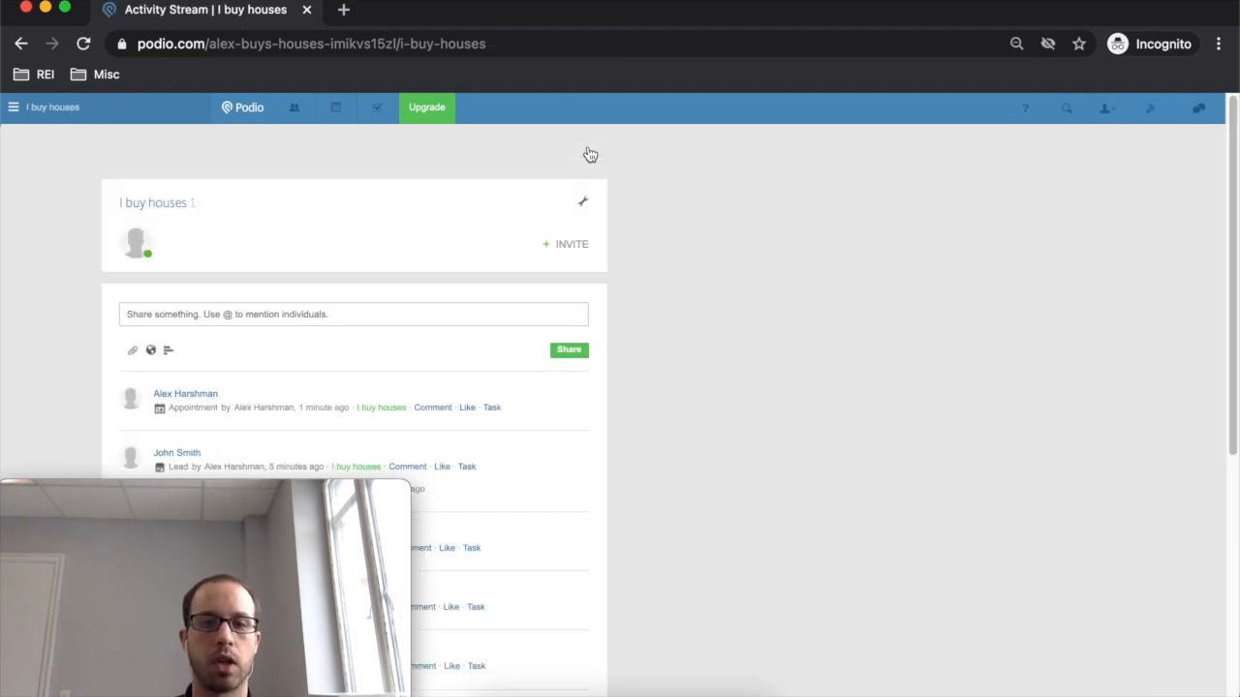
- In the Offers app, add a new offer and begin linking the existing lead
left_click(393, 166)
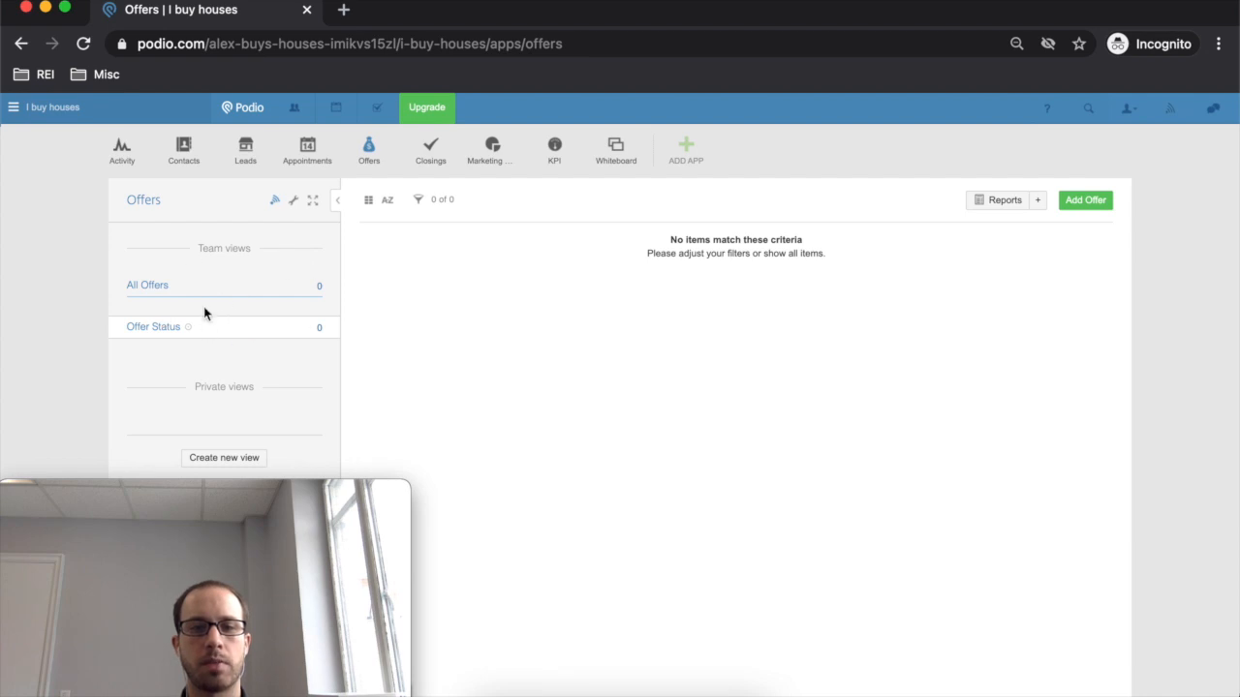
left_click(1075, 204)
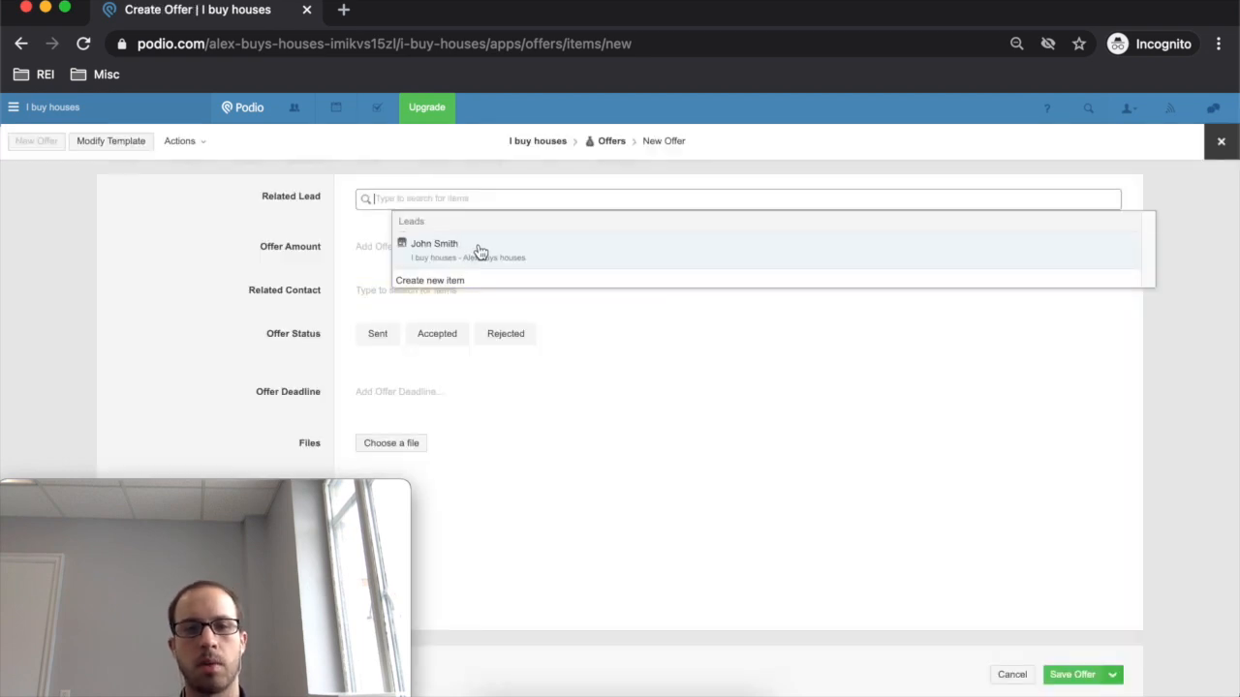
left_click(484, 248)
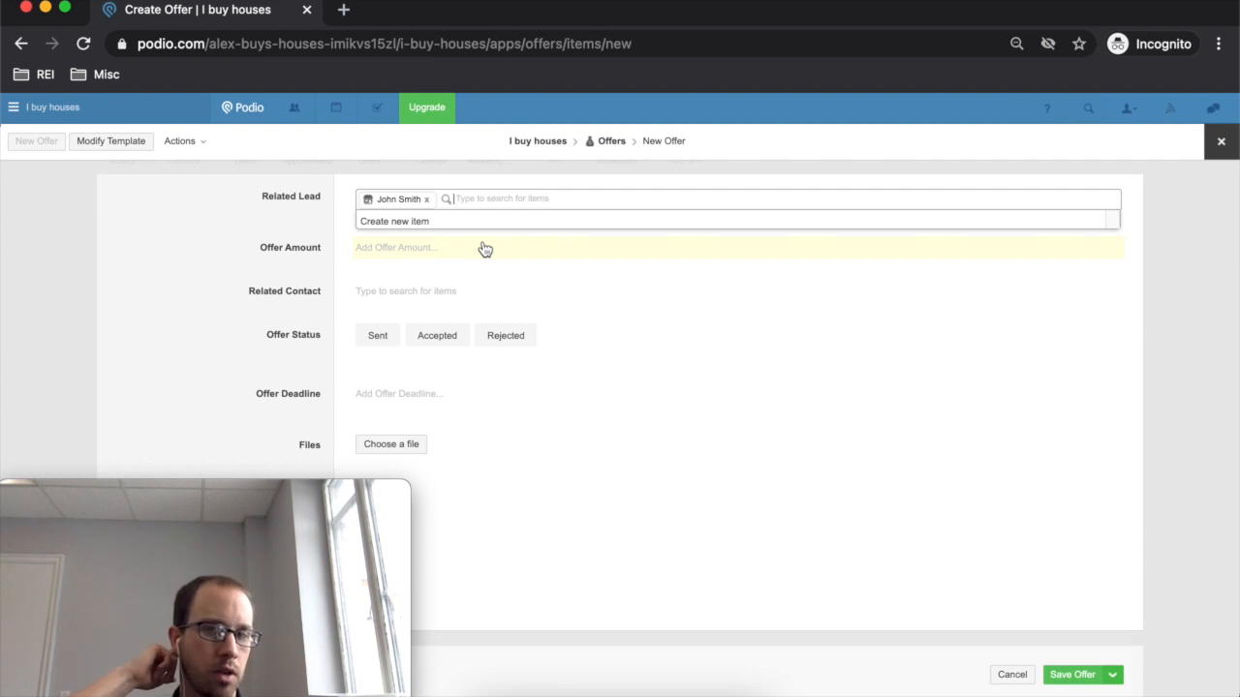
- Link the Warm lead and enter the $100,000.00 offer amount, leaving Related Contact empty
left_click(284, 246)
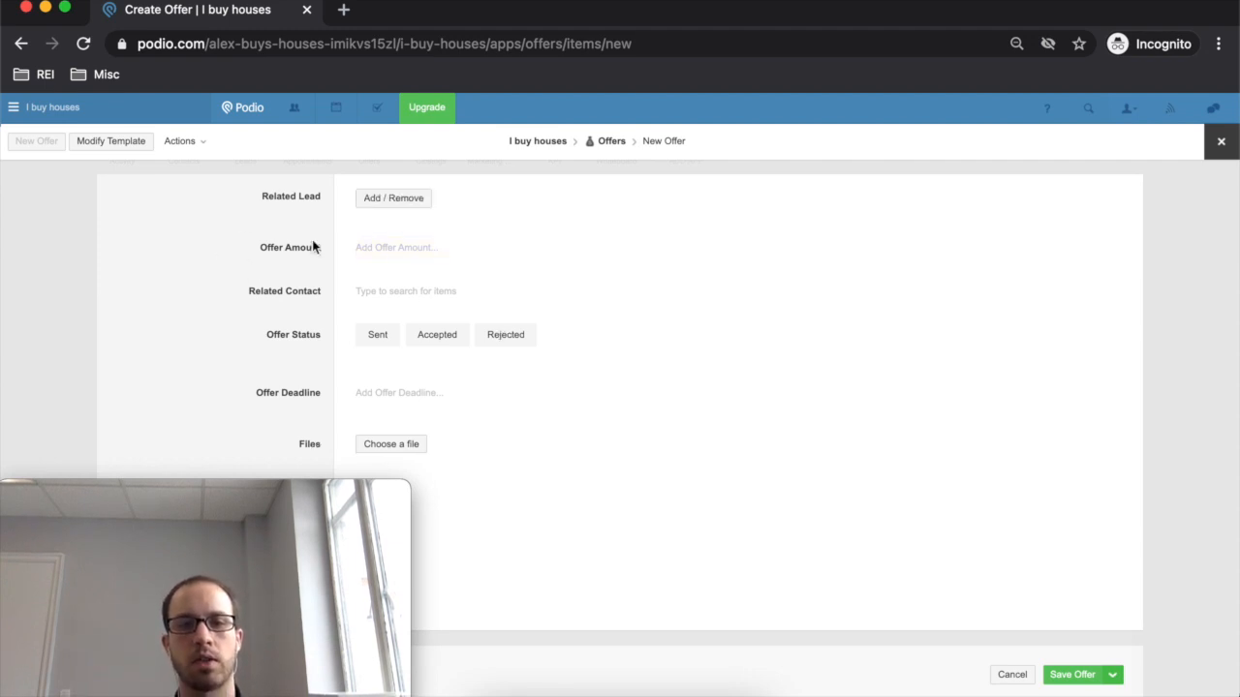
left_click(428, 331)
type("100000")
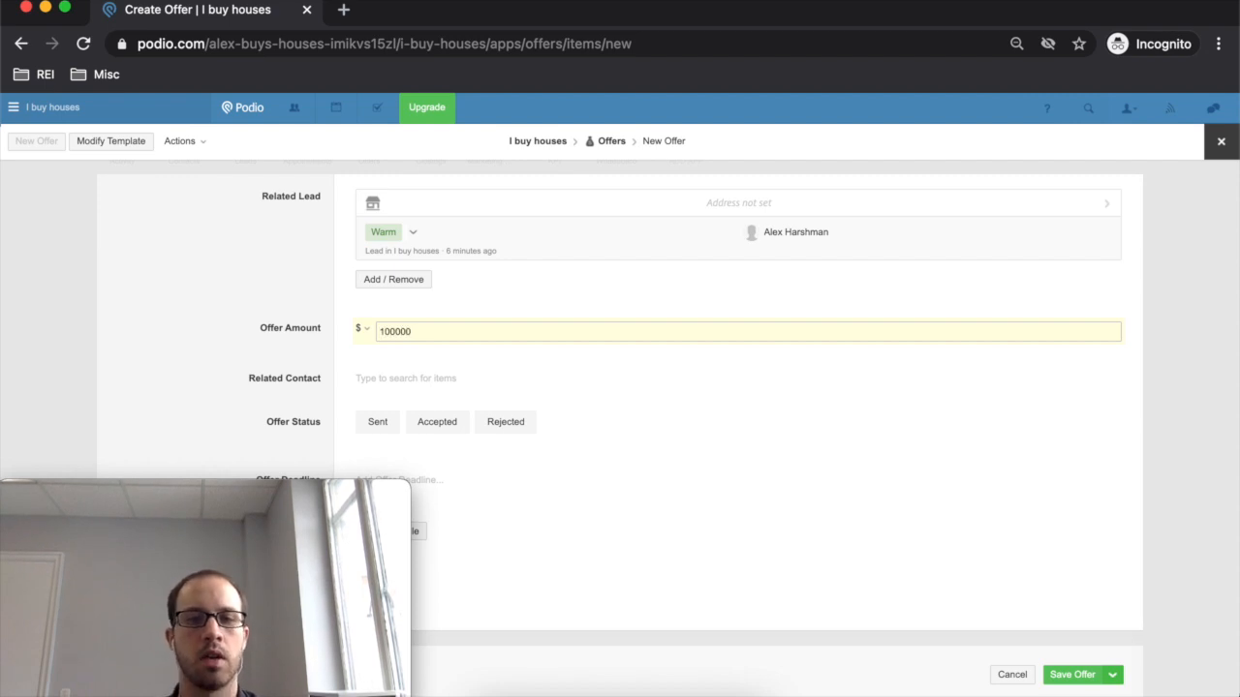
left_click(393, 376)
left_click(278, 371)
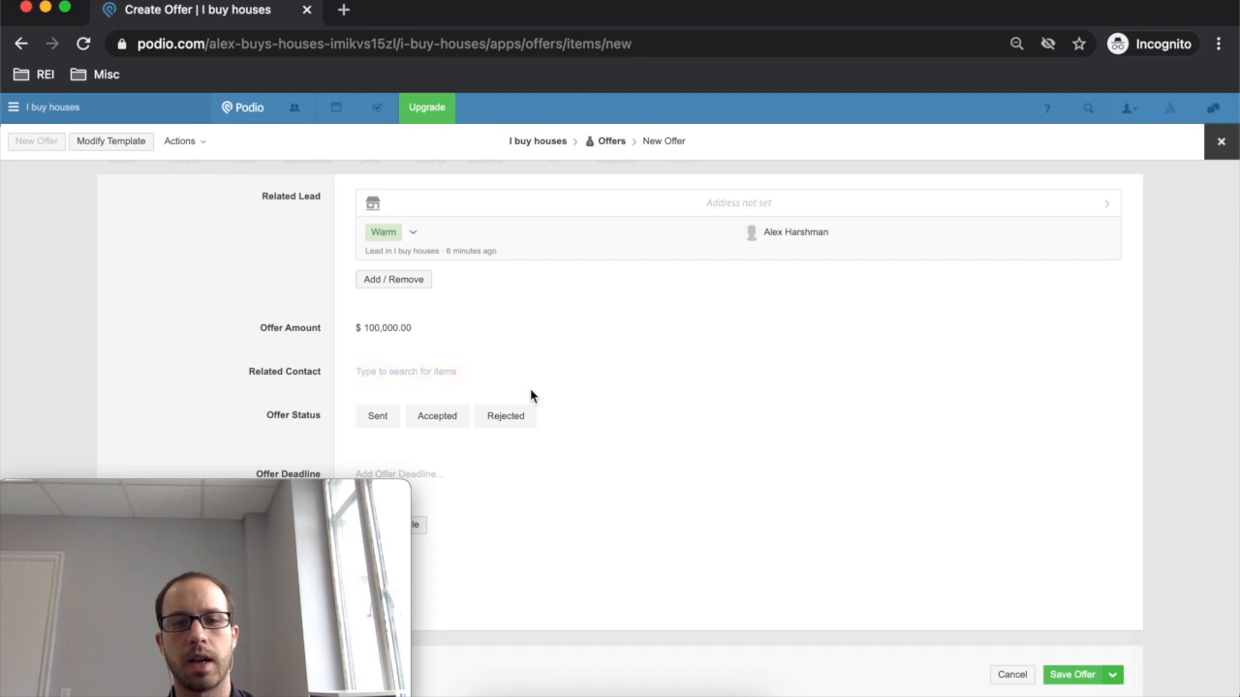
left_click(429, 371)
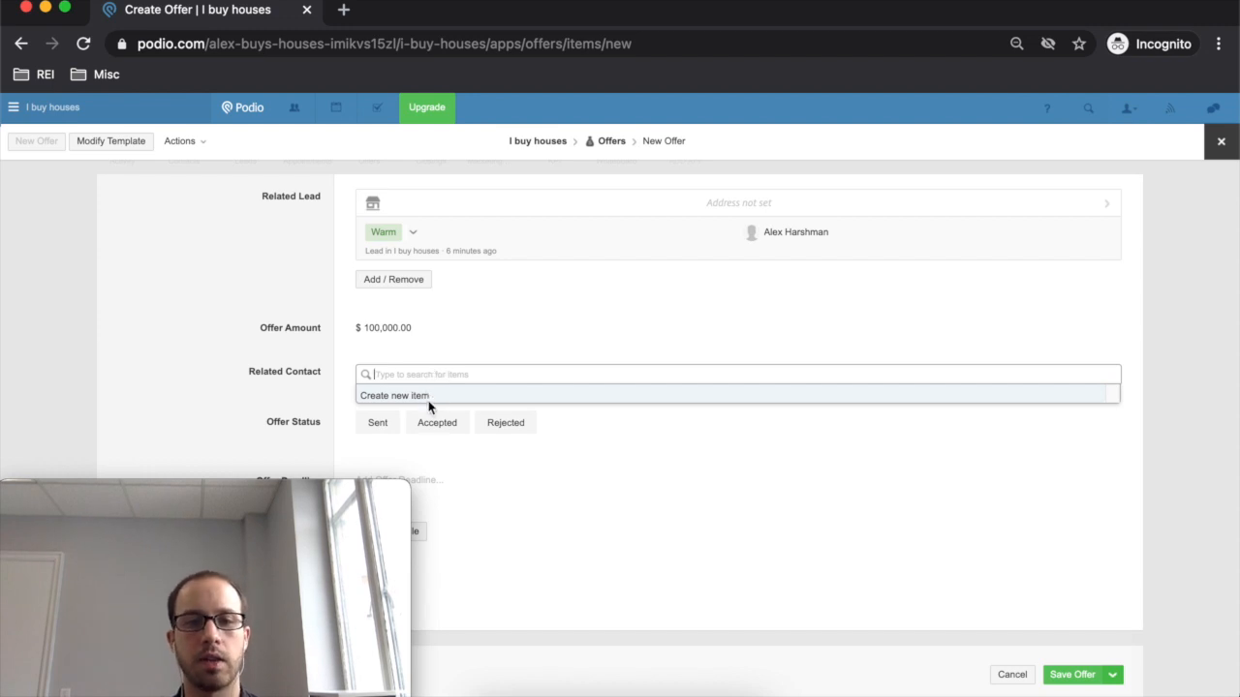
left_click(277, 403)
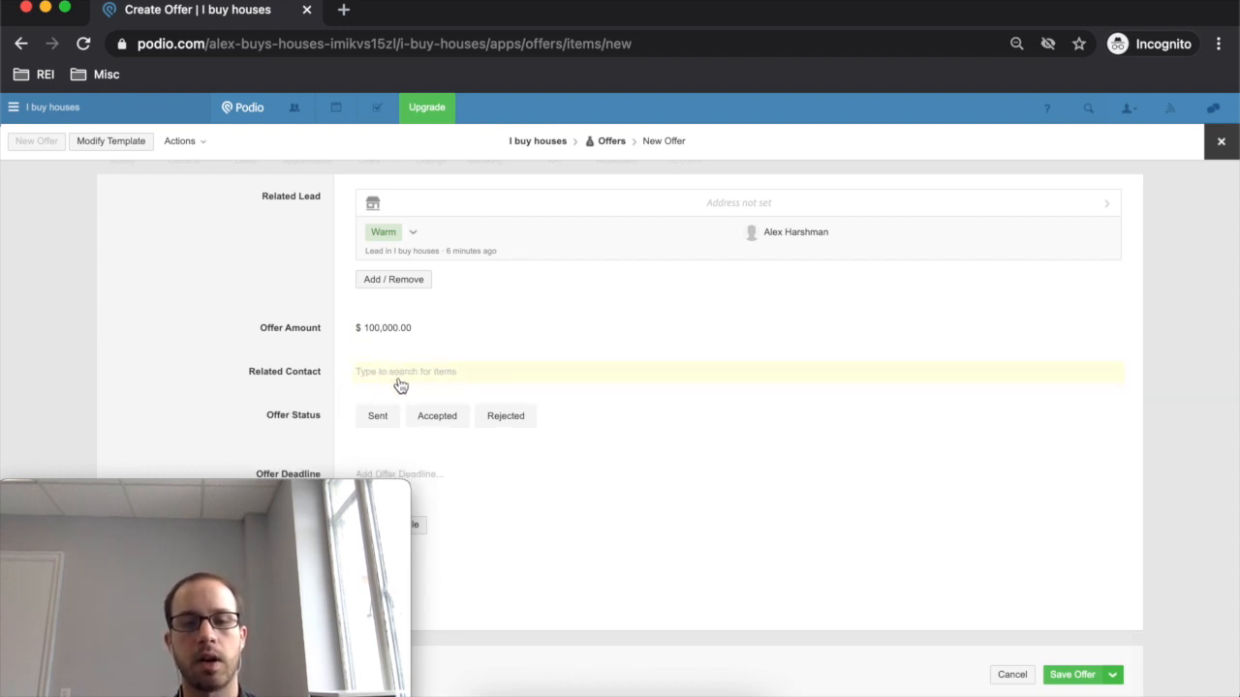
left_click_drag(262, 483, 213, 538)
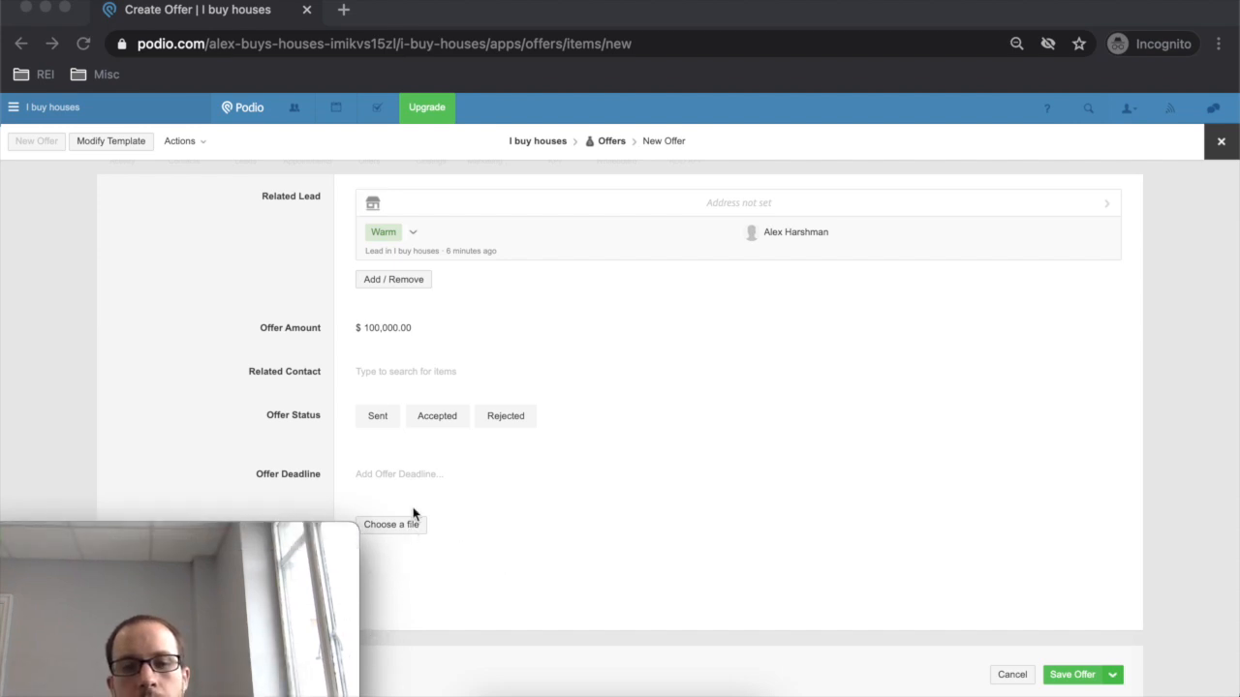
left_click(413, 475)
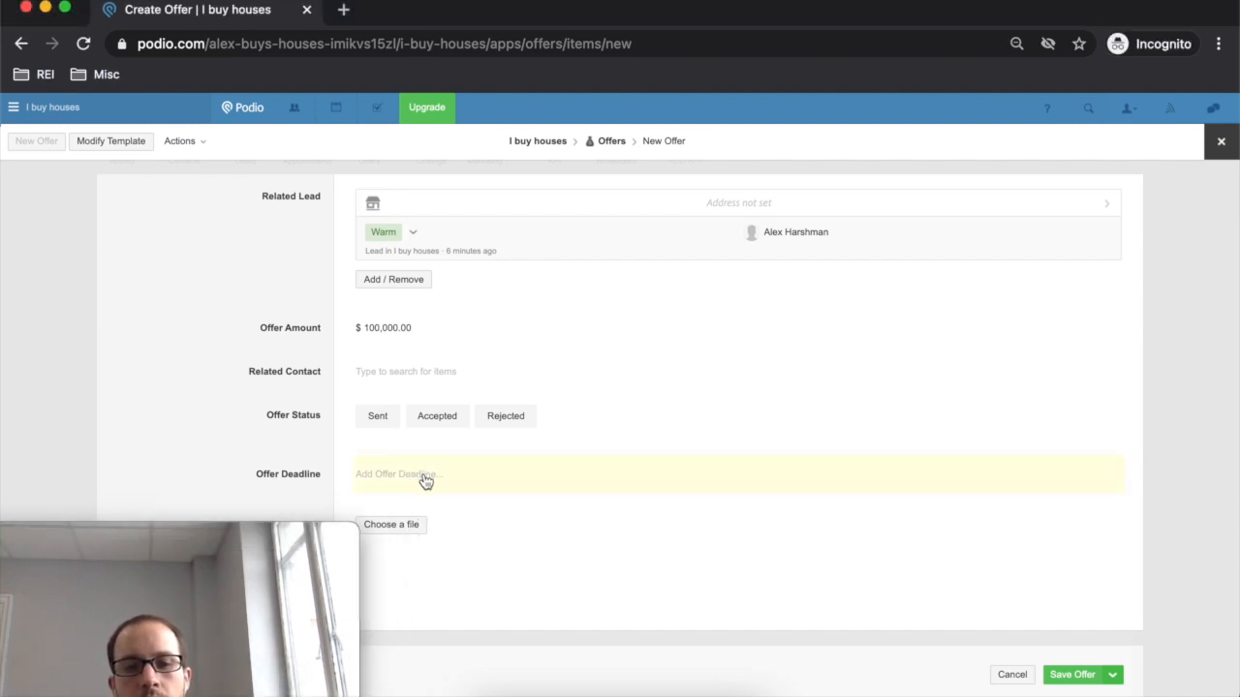
- Set offer status to Sent and deadline to 25 February 2021, then save the offer
left_click(378, 419)
left_click(436, 480)
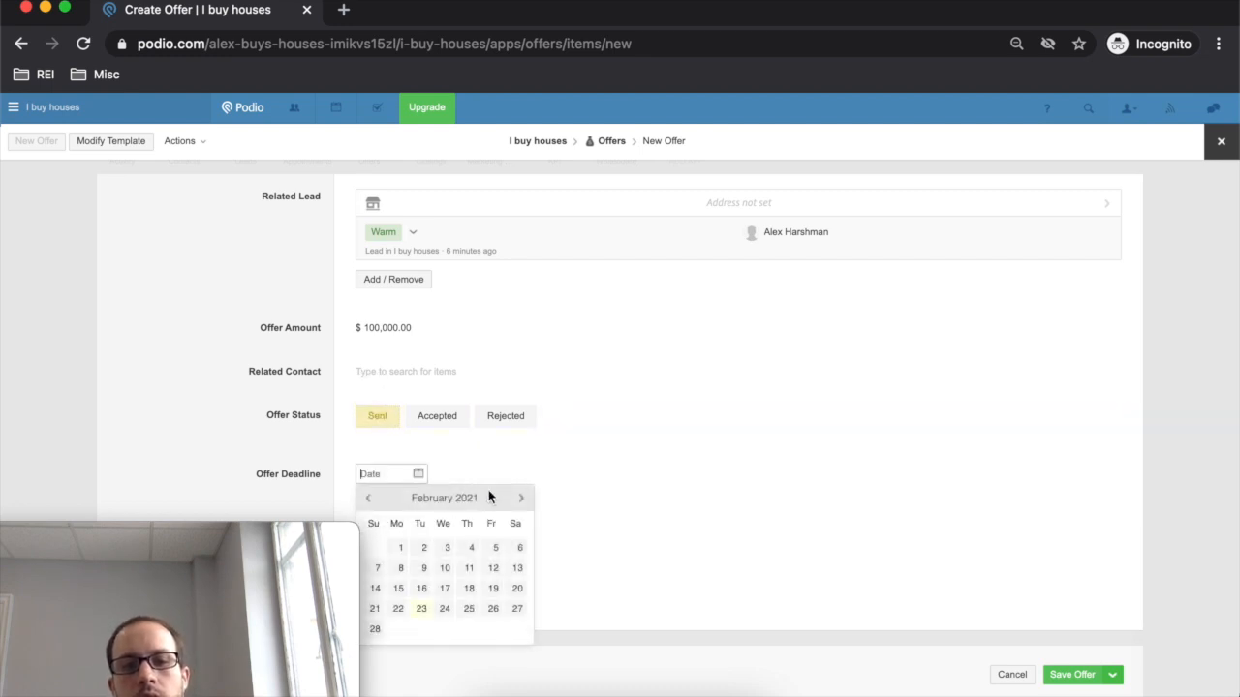
left_click(469, 608)
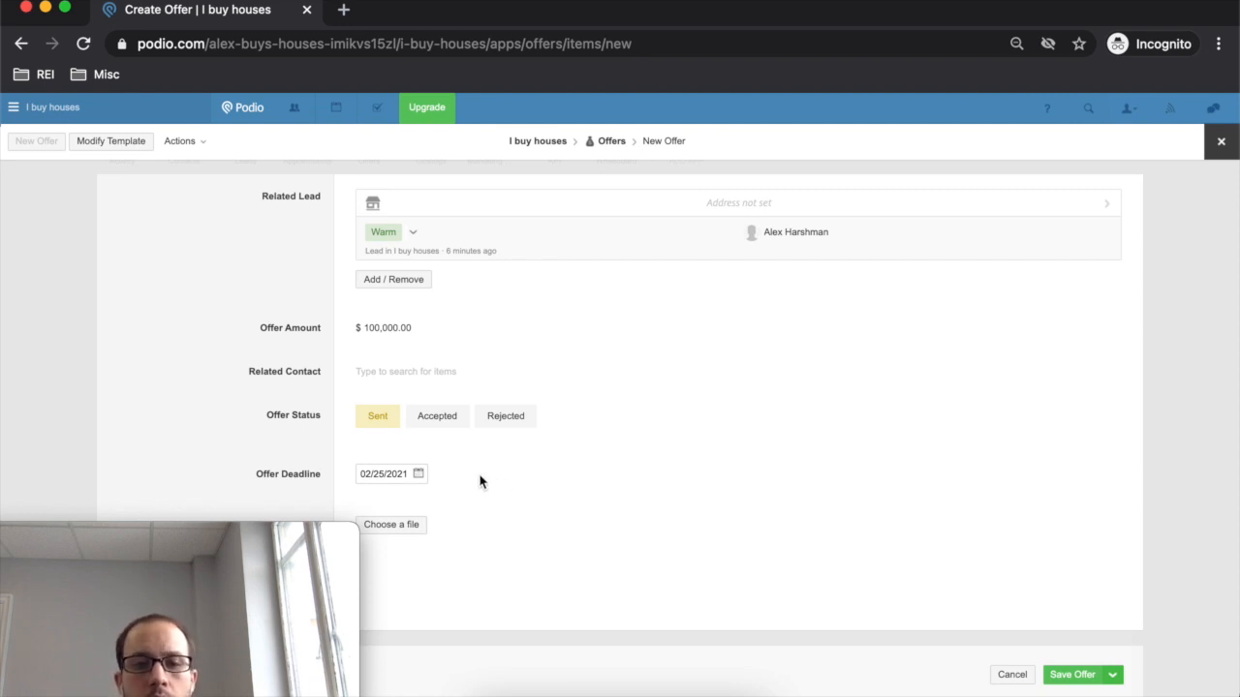
left_click(330, 441)
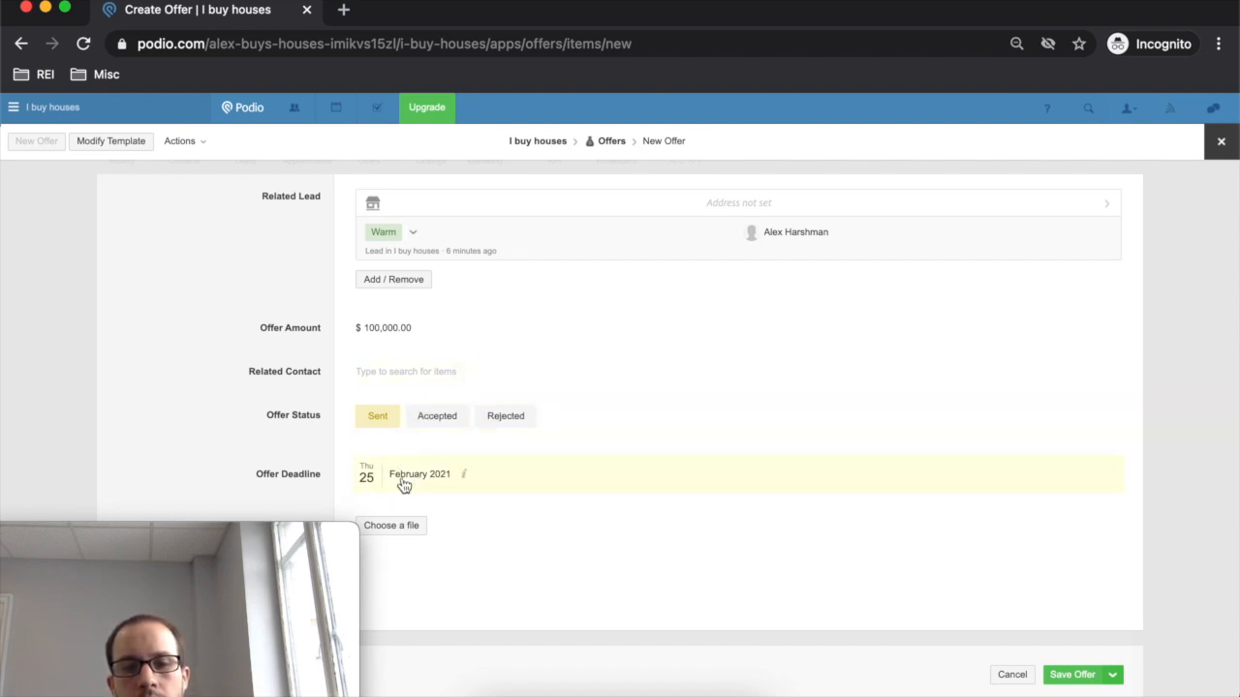
left_click(1080, 675)
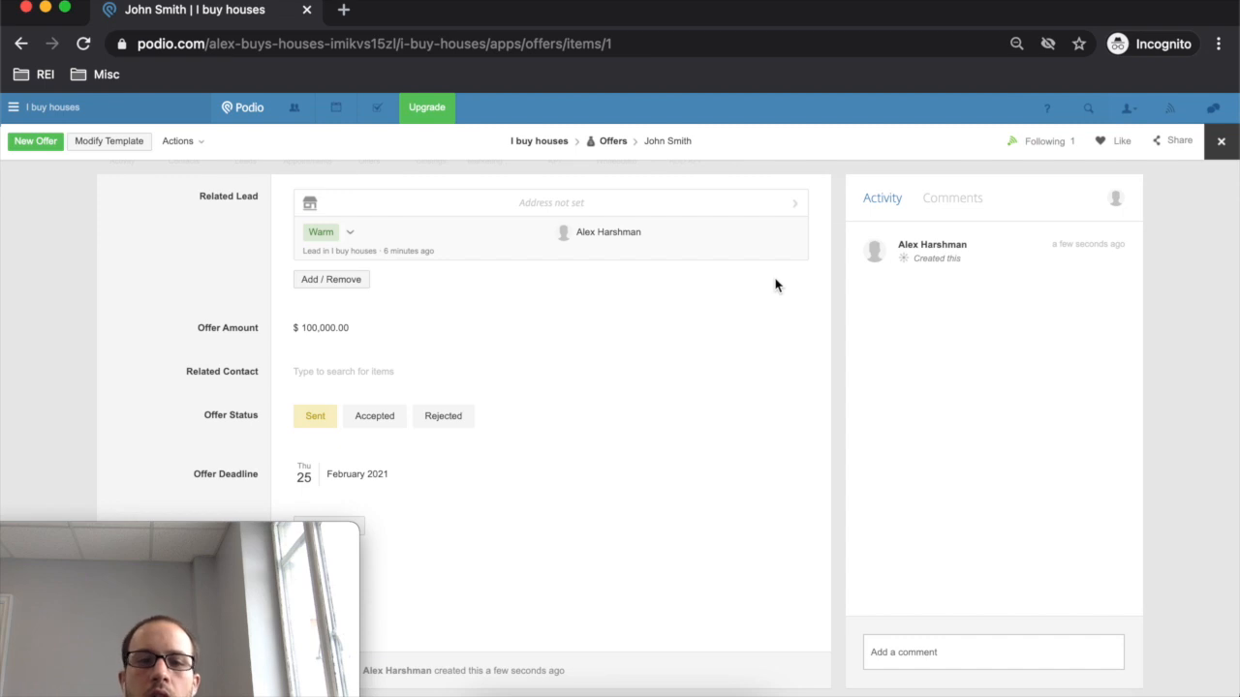
- Change the offer status to Accepted, go back to the offers list, and open Closings
left_click(375, 417)
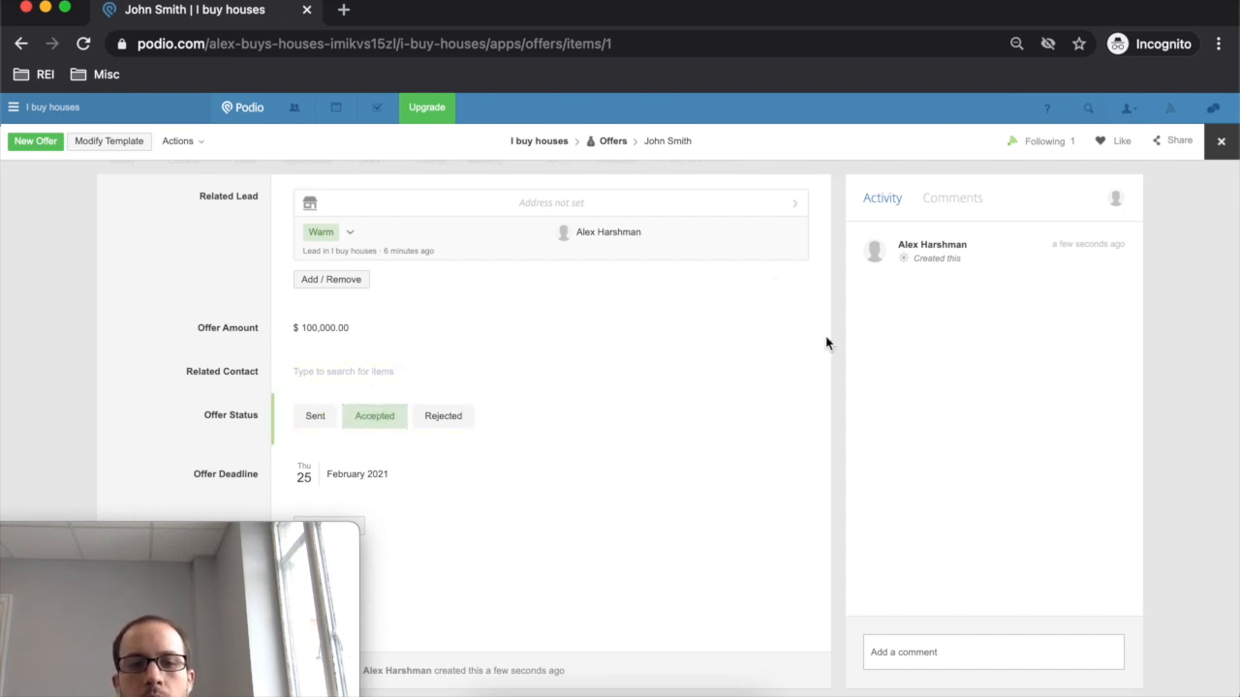
left_click(615, 143)
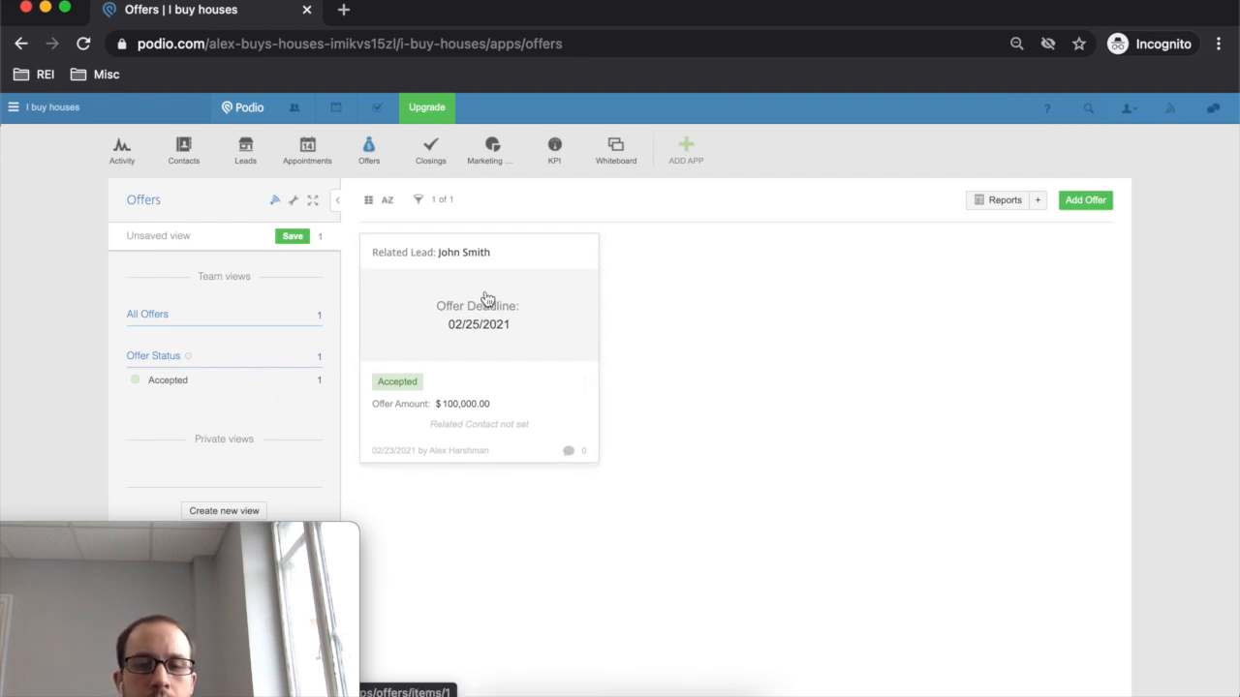
left_click(433, 149)
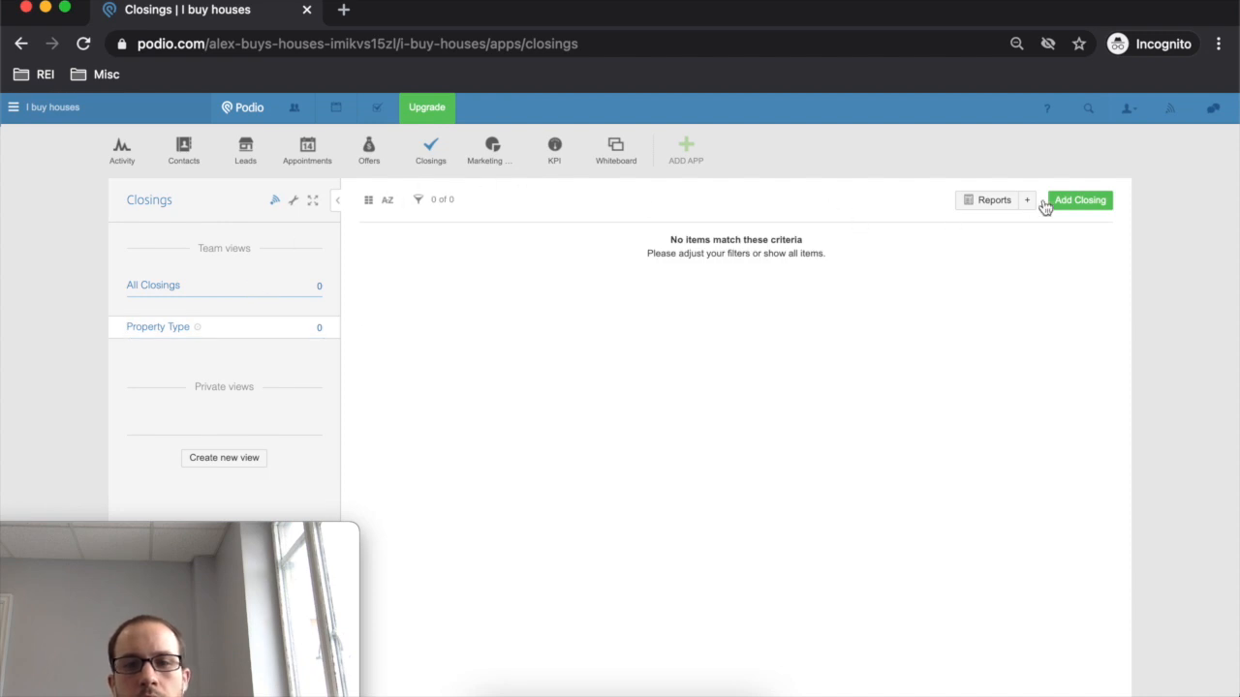
- Add a new closing linked to the accepted offer and its matching lead
left_click(1081, 202)
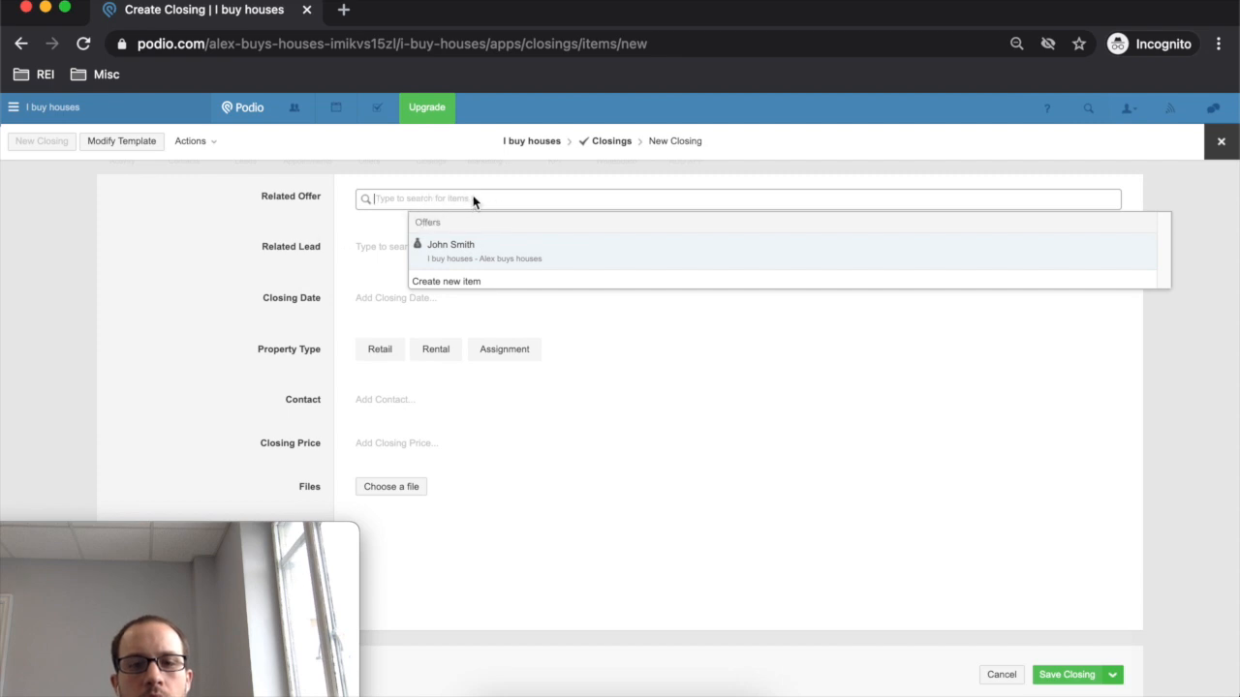
left_click(462, 246)
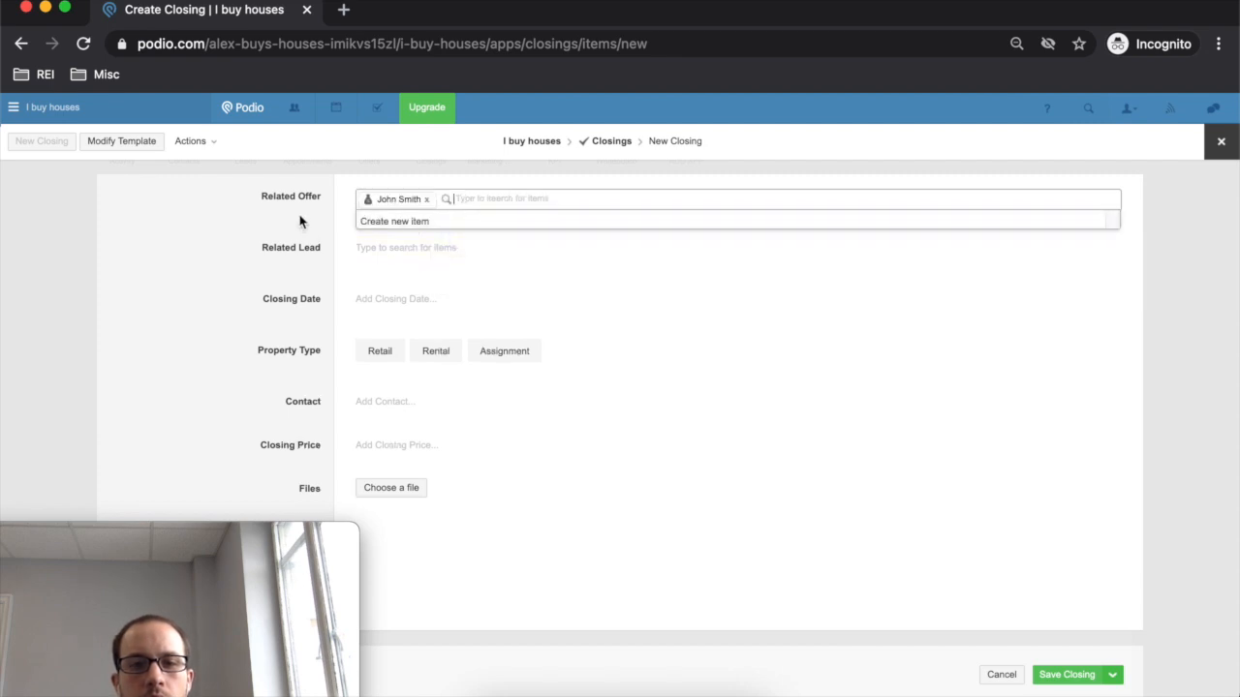
left_click(188, 253)
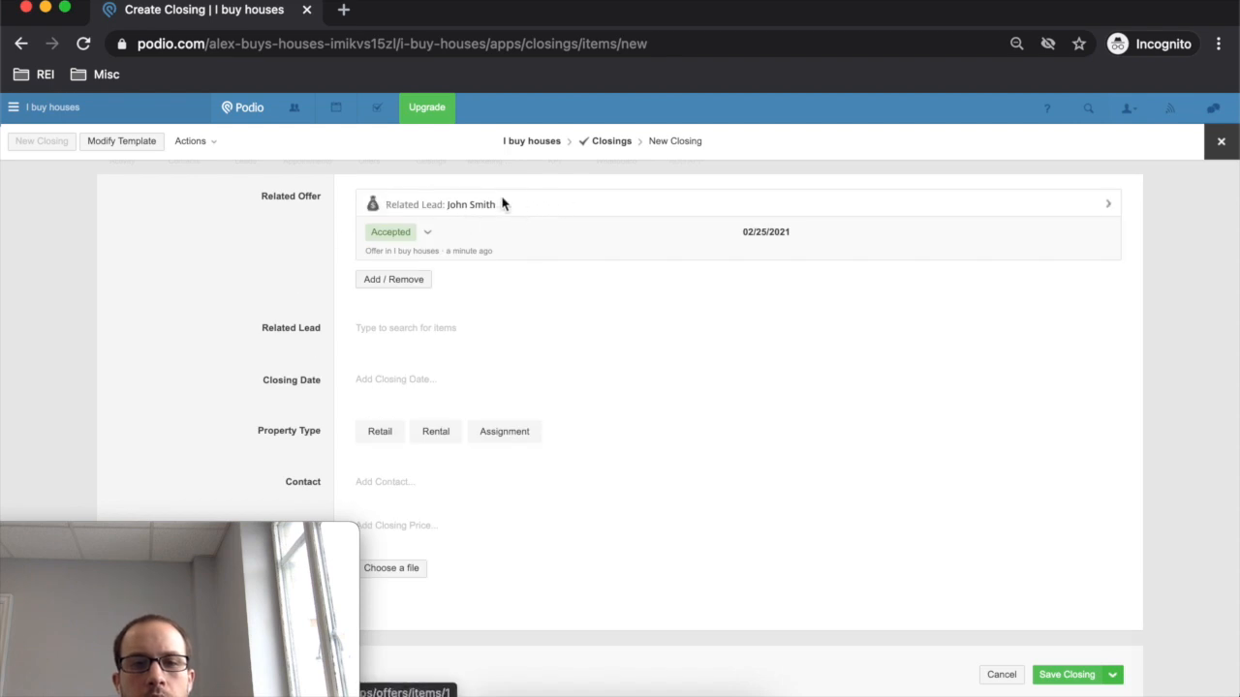
left_click(470, 330)
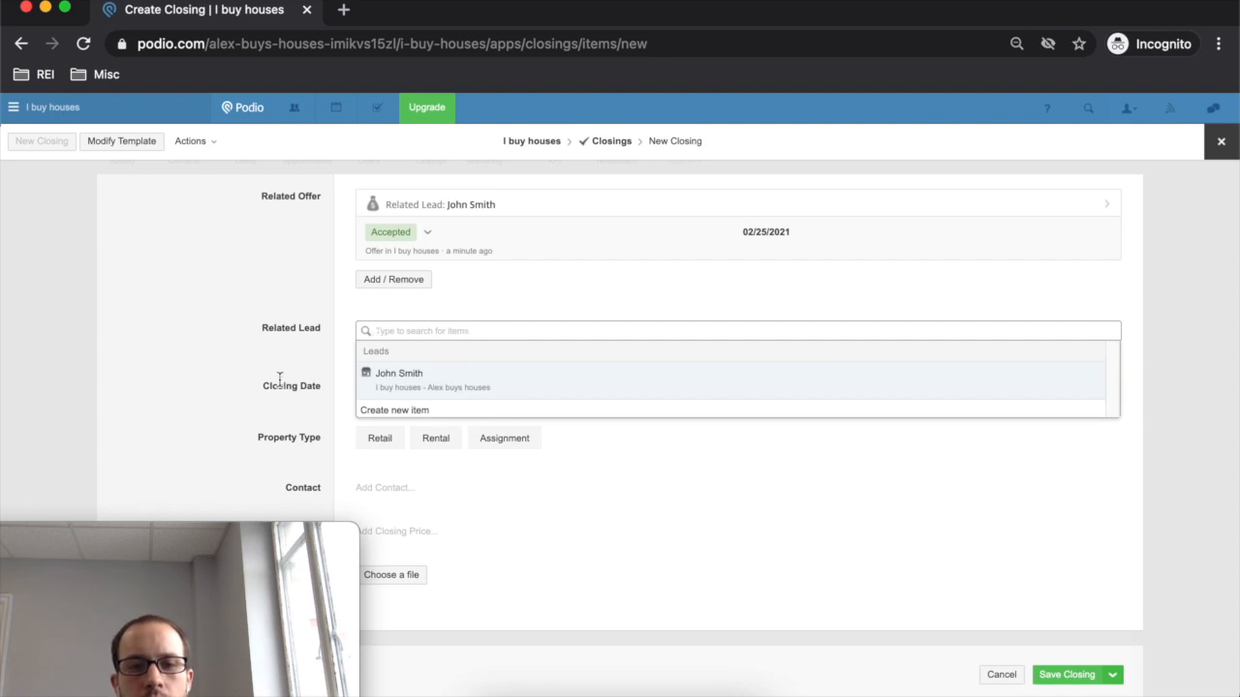
left_click(429, 368)
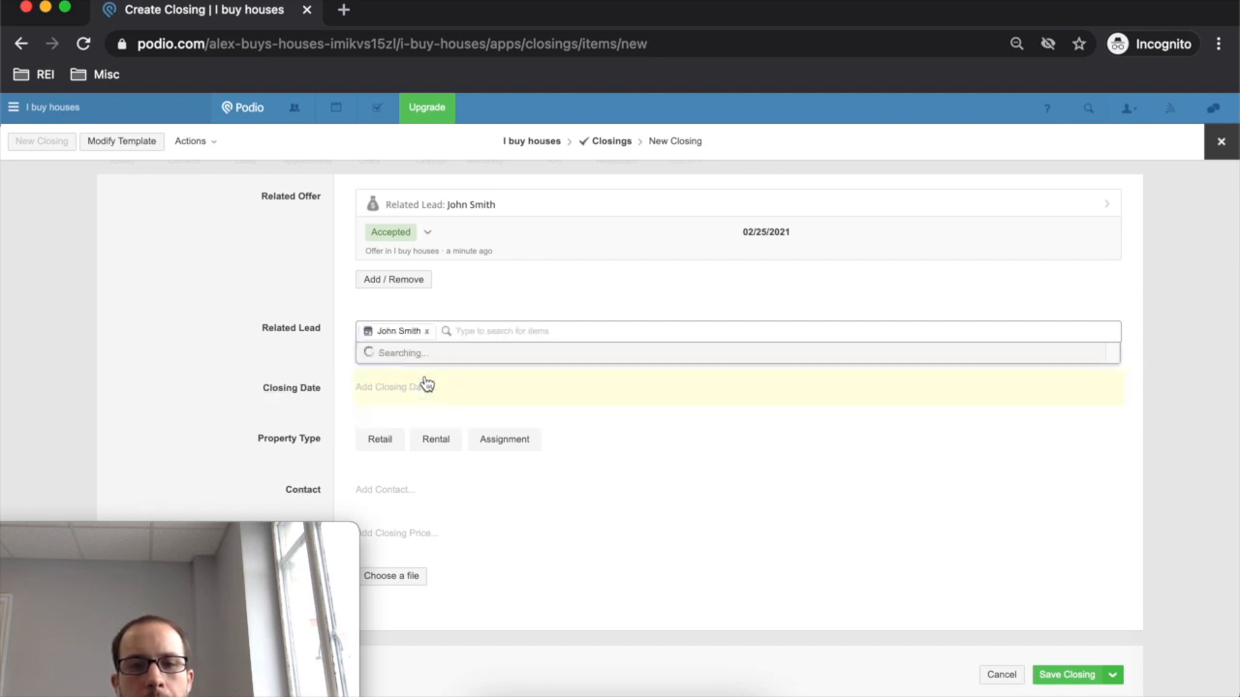
left_click(277, 334)
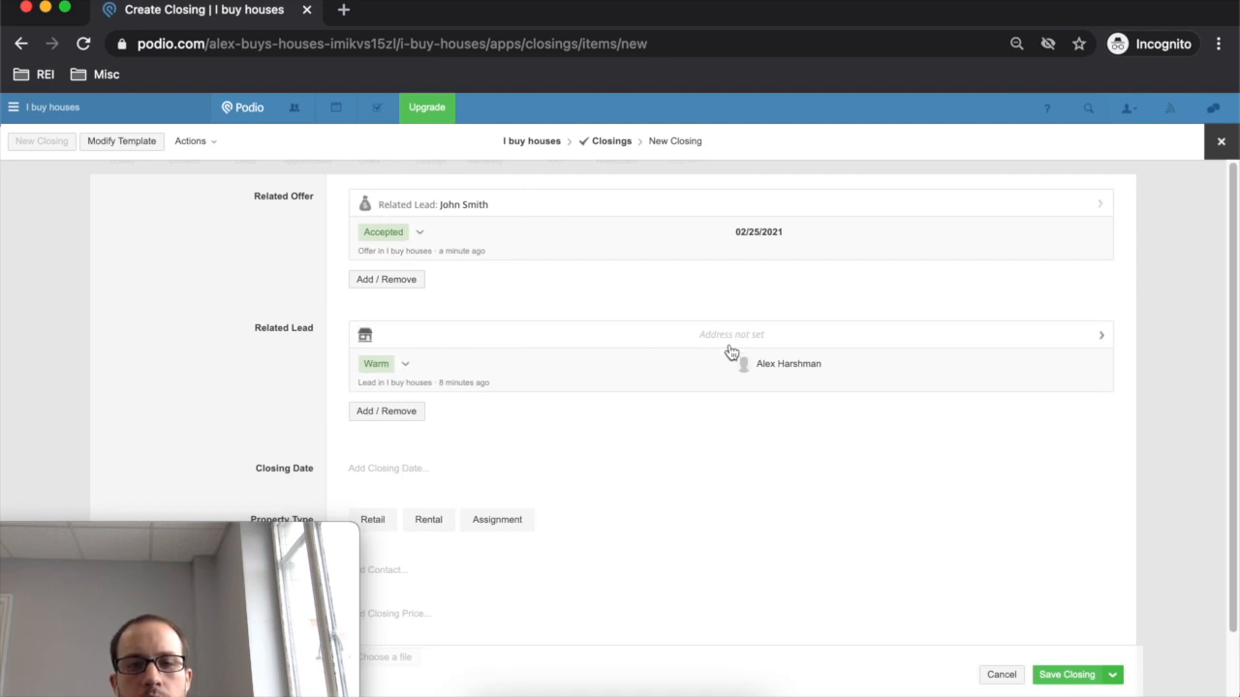
- Set the closing date to 27 February 2021 and open the Closings template editor
scroll(611, 398, "down", 2)
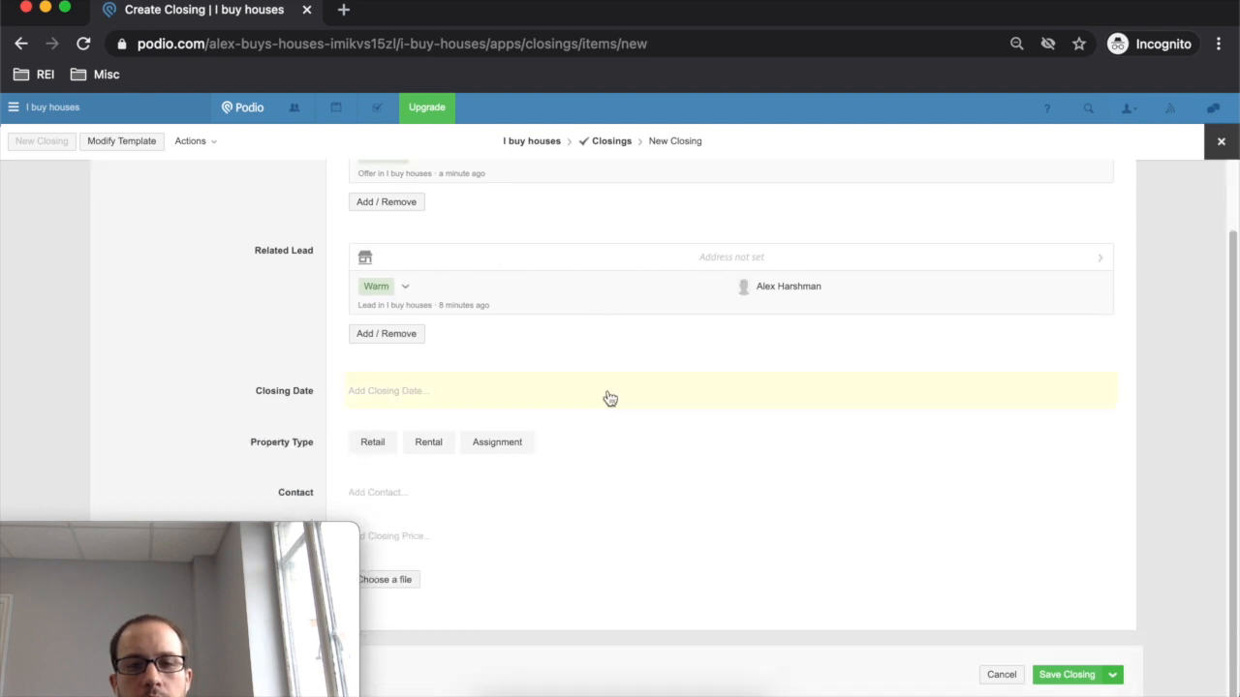
left_click(420, 392)
left_click(510, 528)
left_click(276, 367)
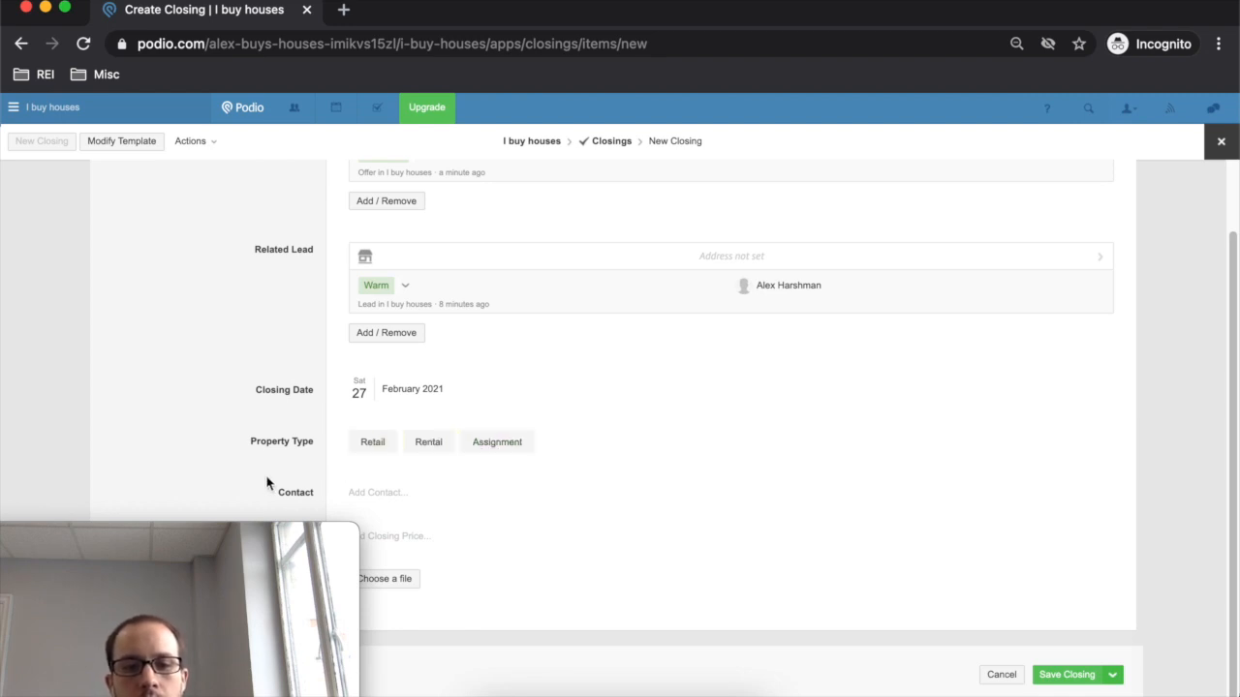
left_click_drag(217, 542, 113, 539)
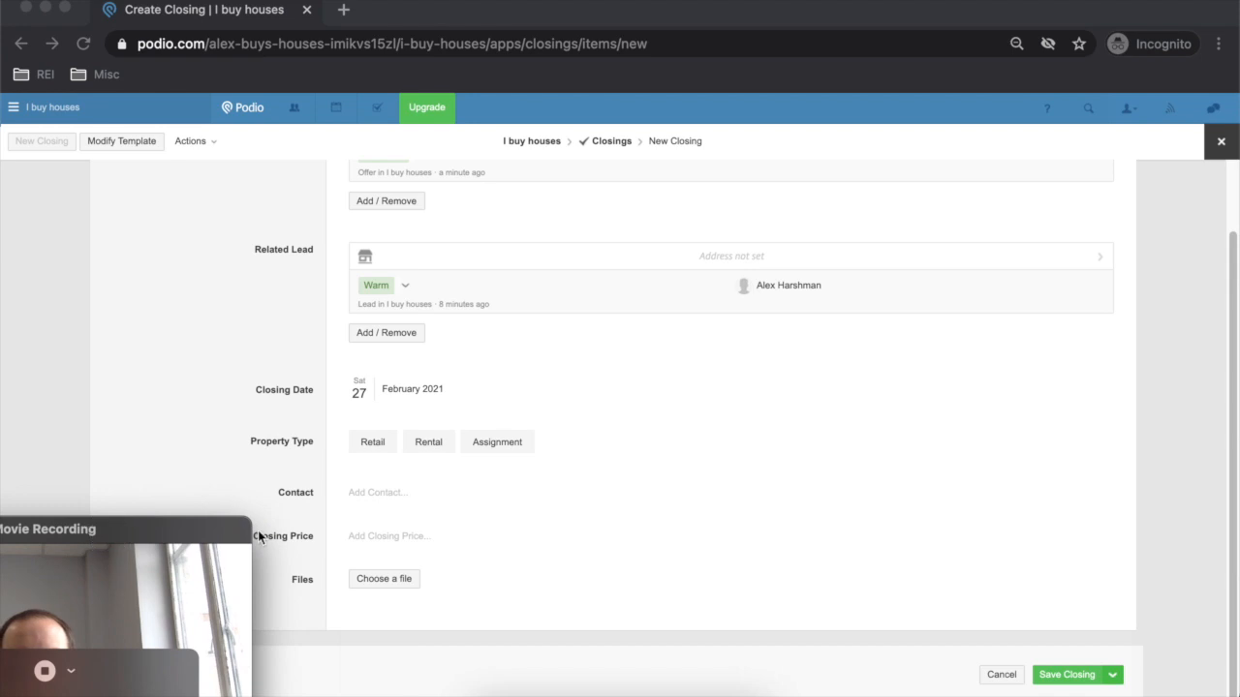
left_click(391, 542)
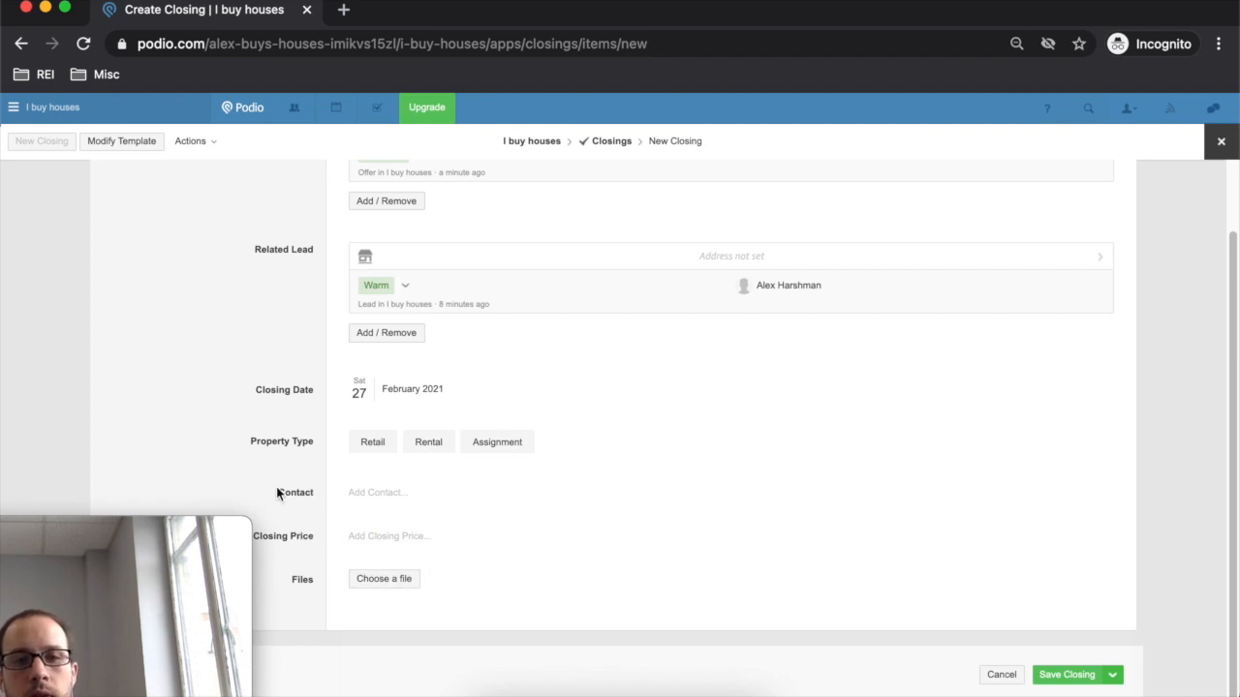
left_click(122, 141)
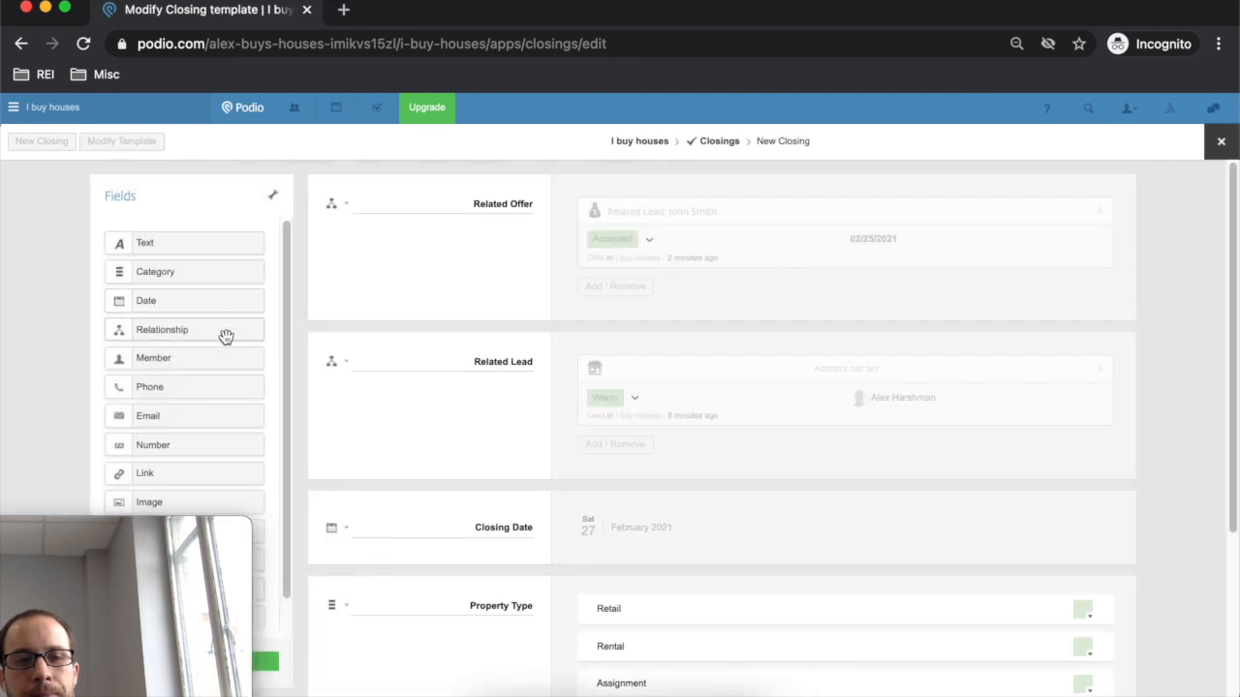
scroll(211, 402, "down", 1)
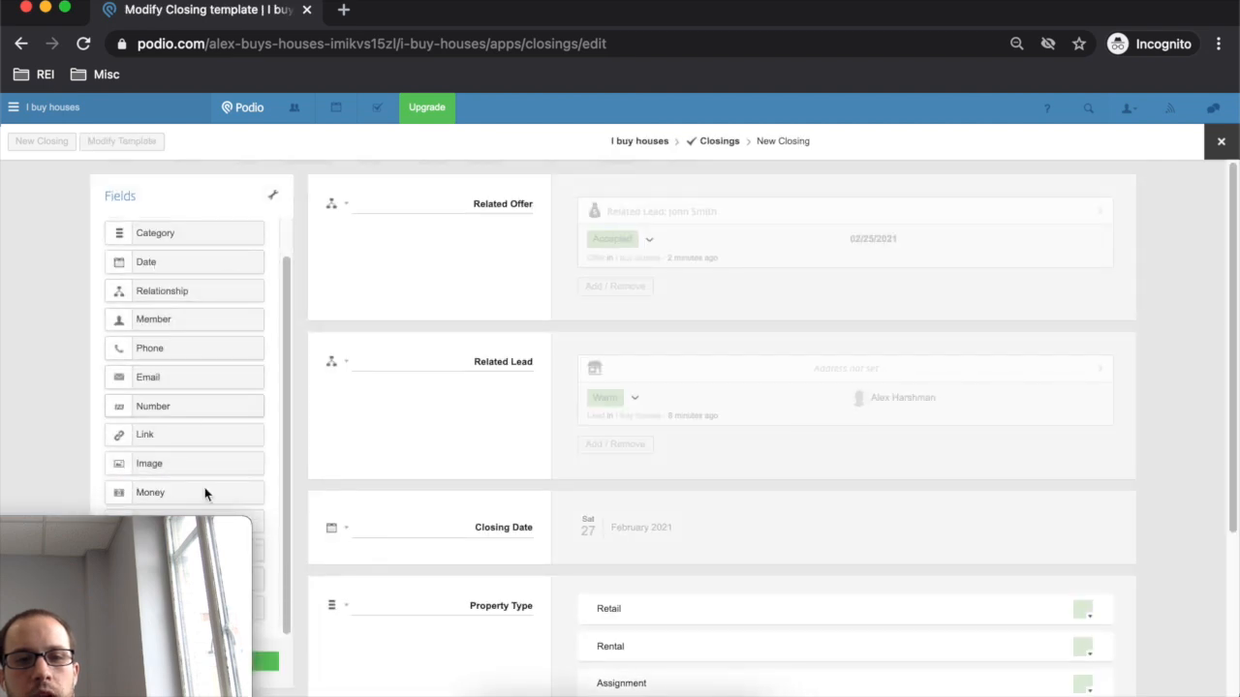
left_click_drag(233, 521, 1234, 499)
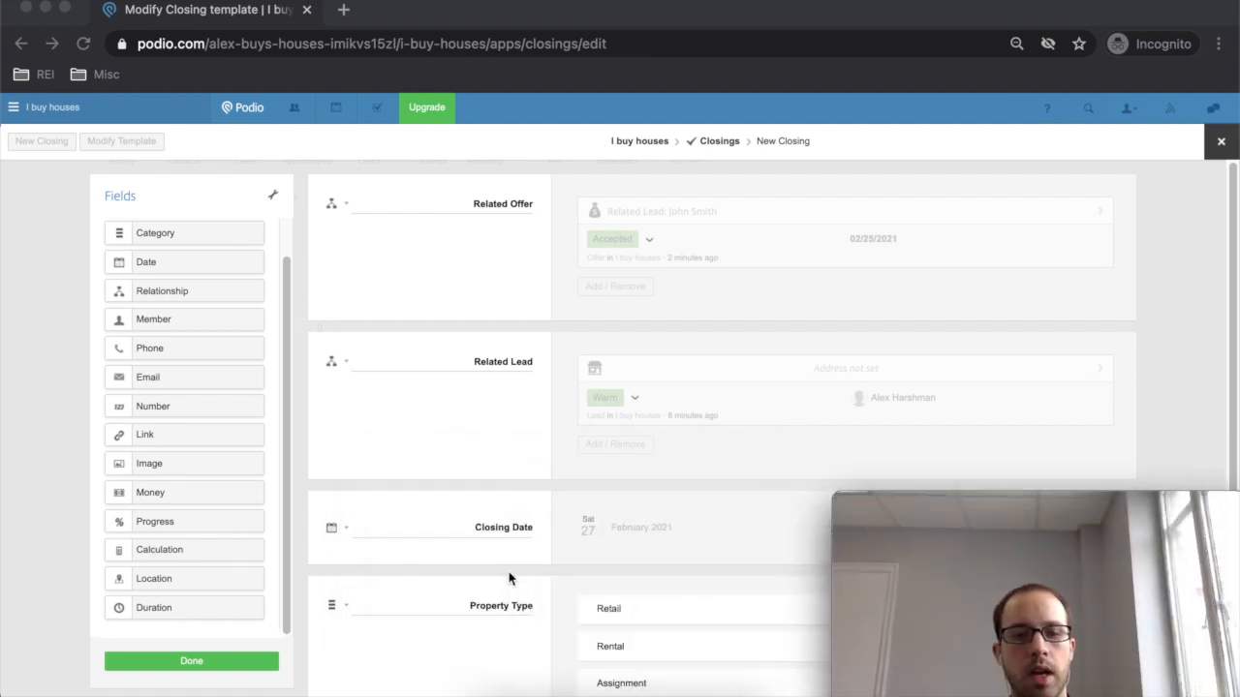
scroll(582, 562, "down", 3)
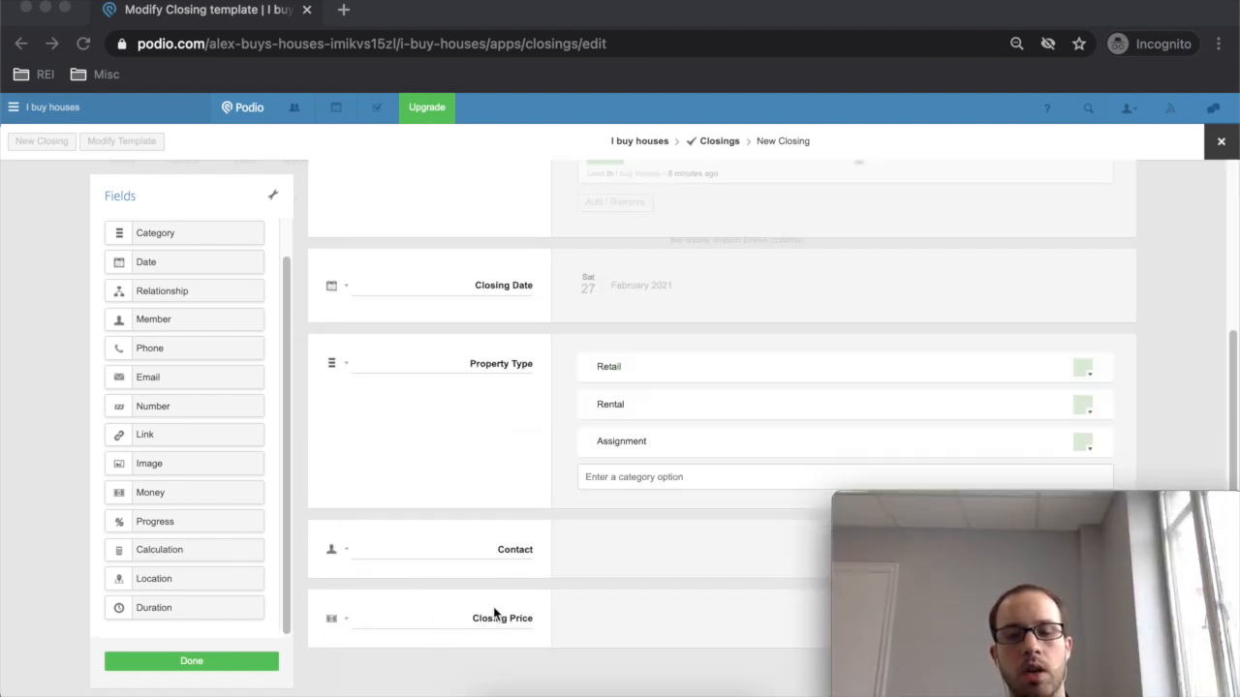
left_click_drag(160, 548, 388, 630)
scroll(490, 642, "down", 2)
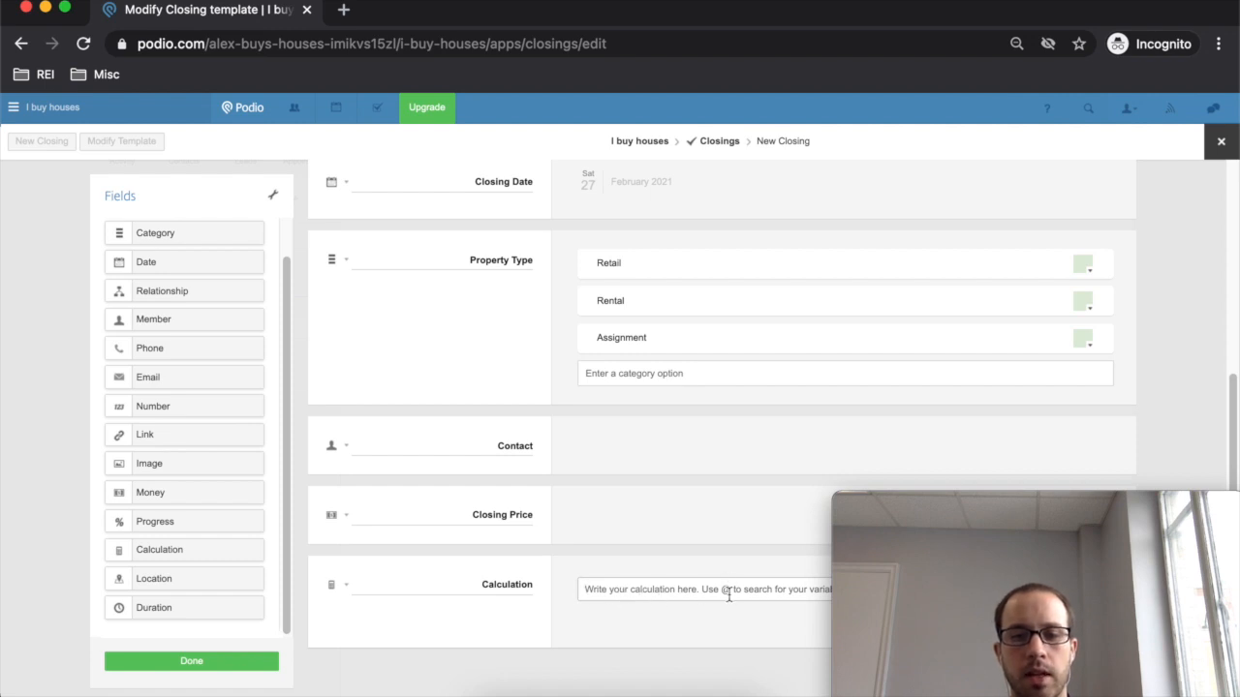
left_click(762, 590)
type("@Closing Price")
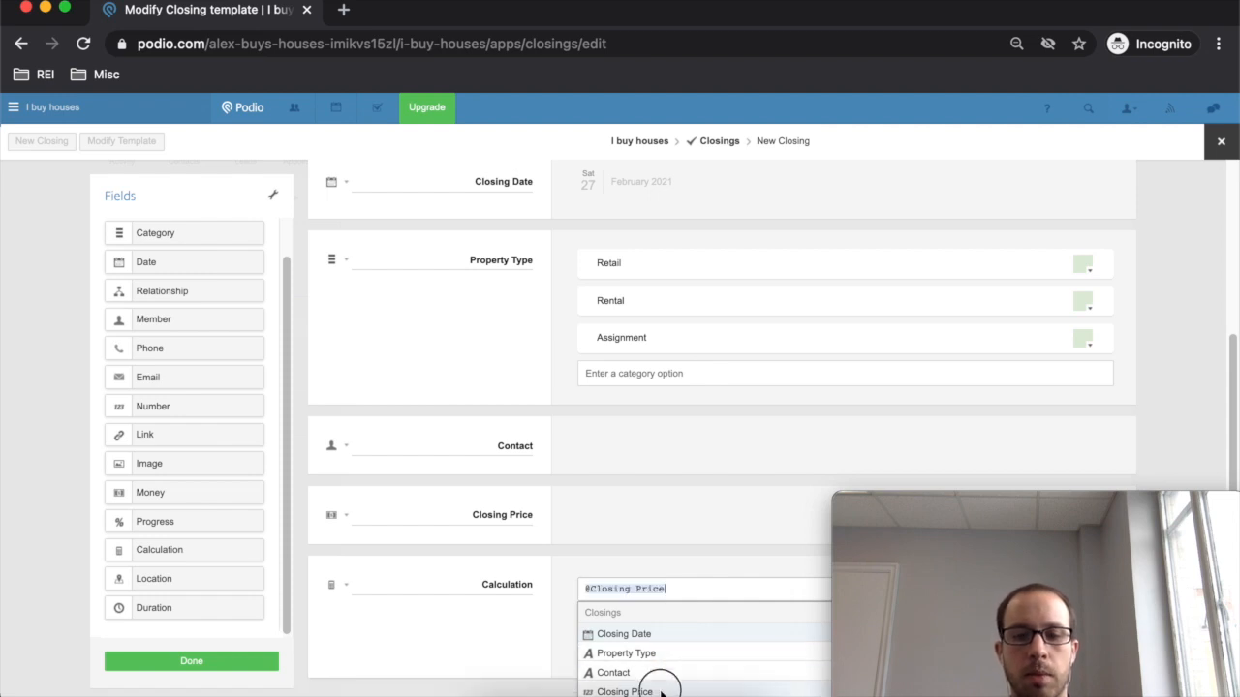
left_click(662, 692)
type("-")
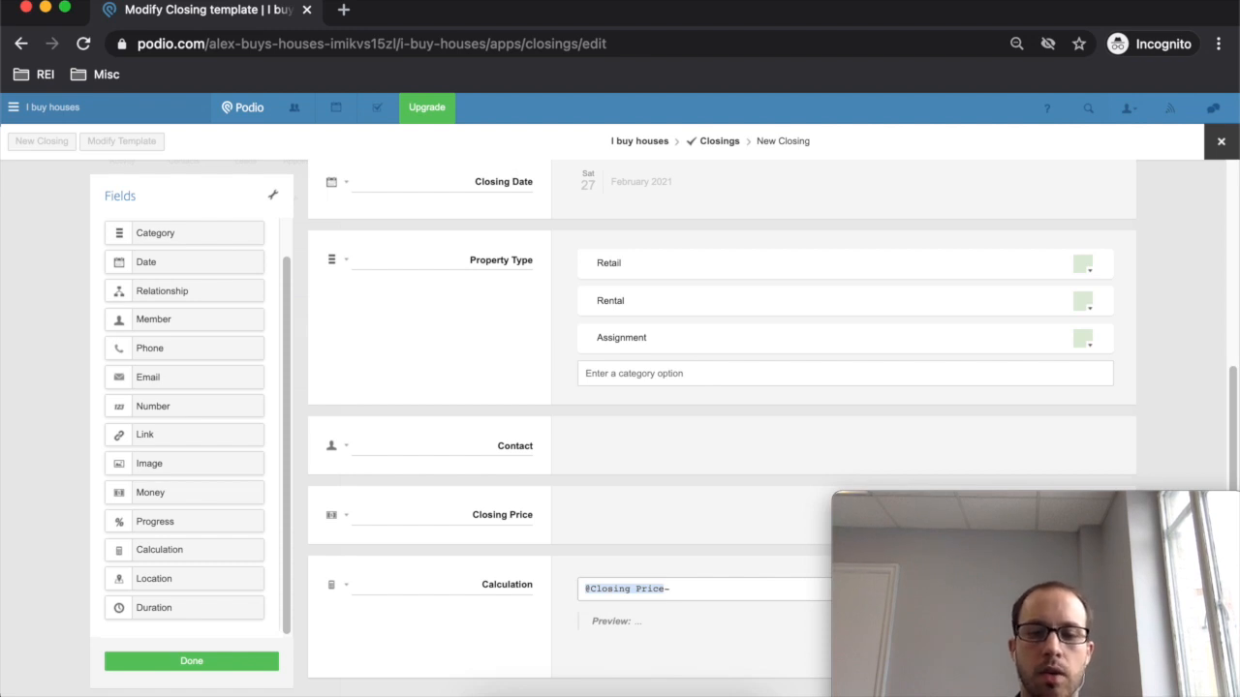
type("@p")
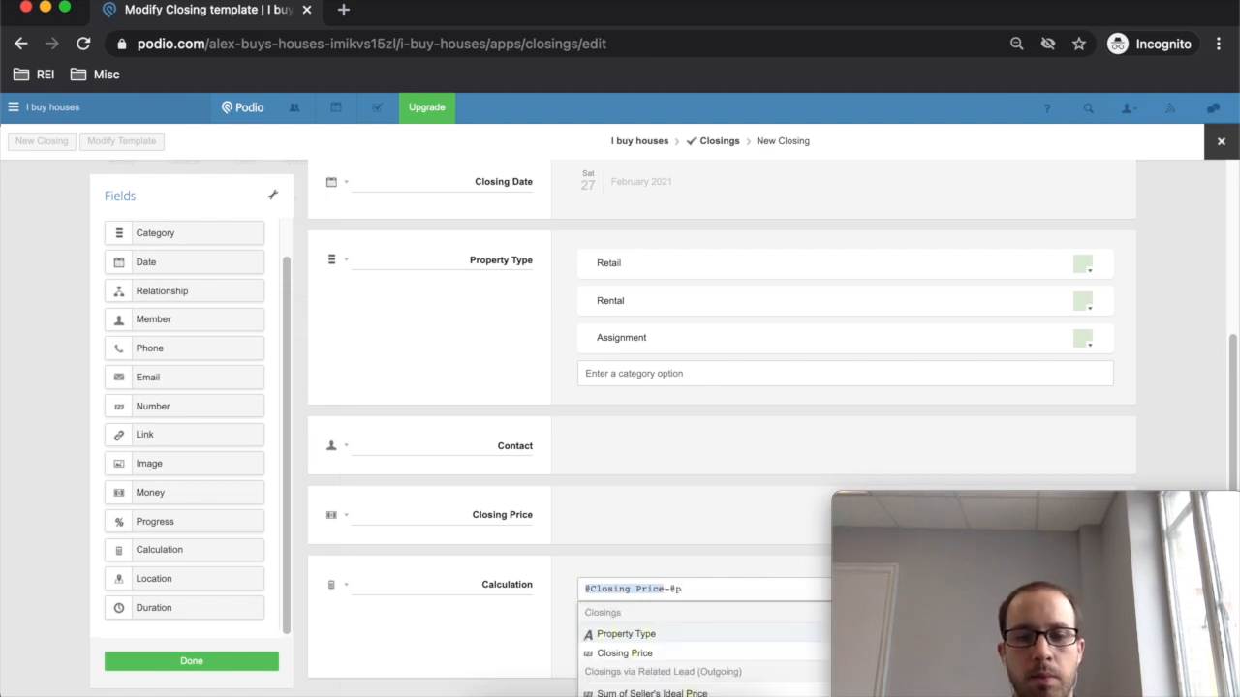
type("urcahse")
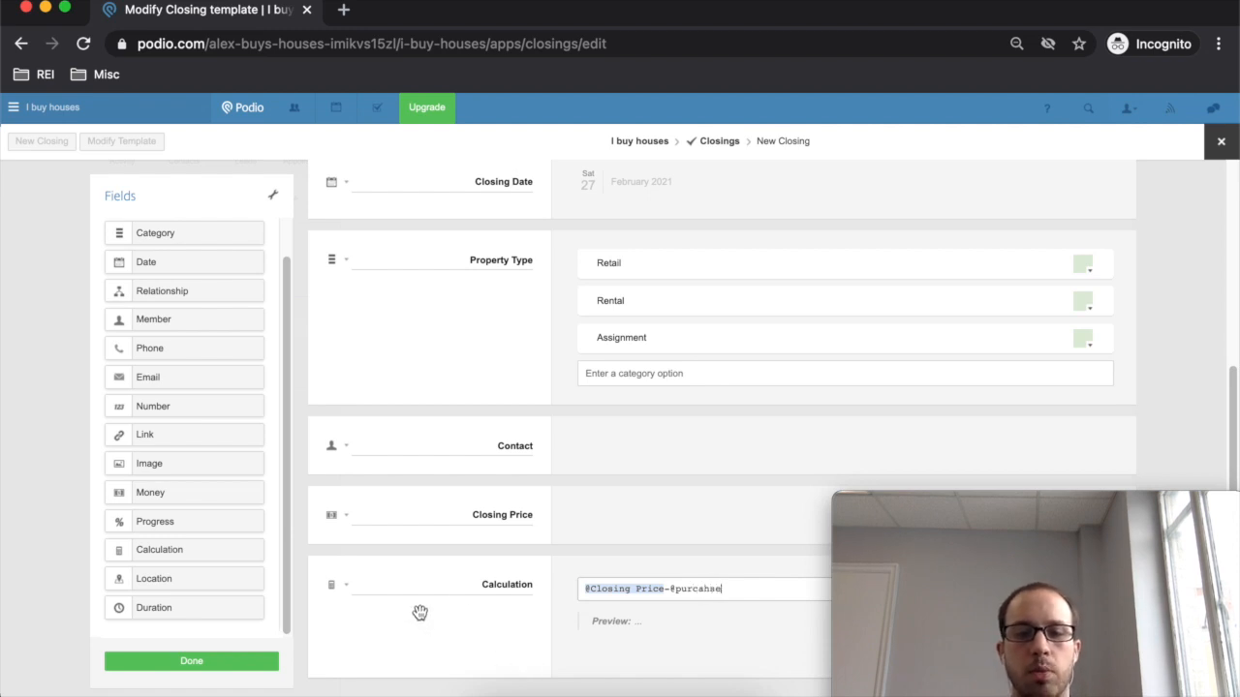
- Rename the calculation field to Profit, delete it, and head back to Closings
double_click(505, 586)
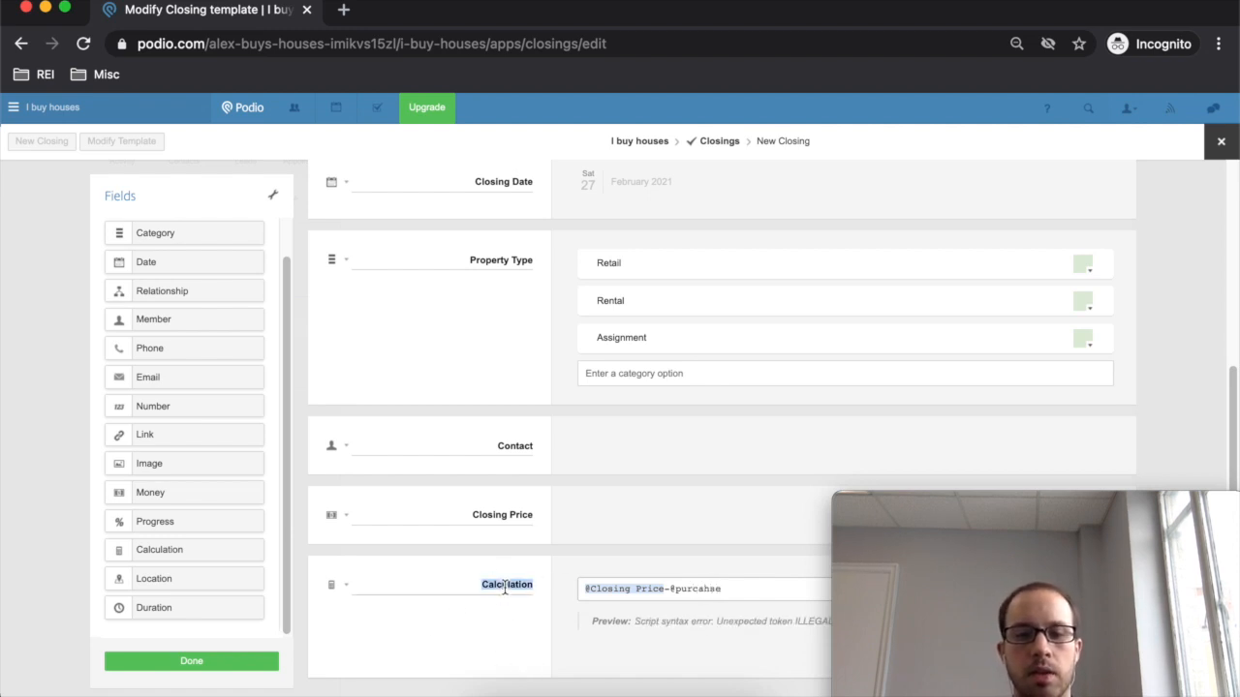
type("Profit")
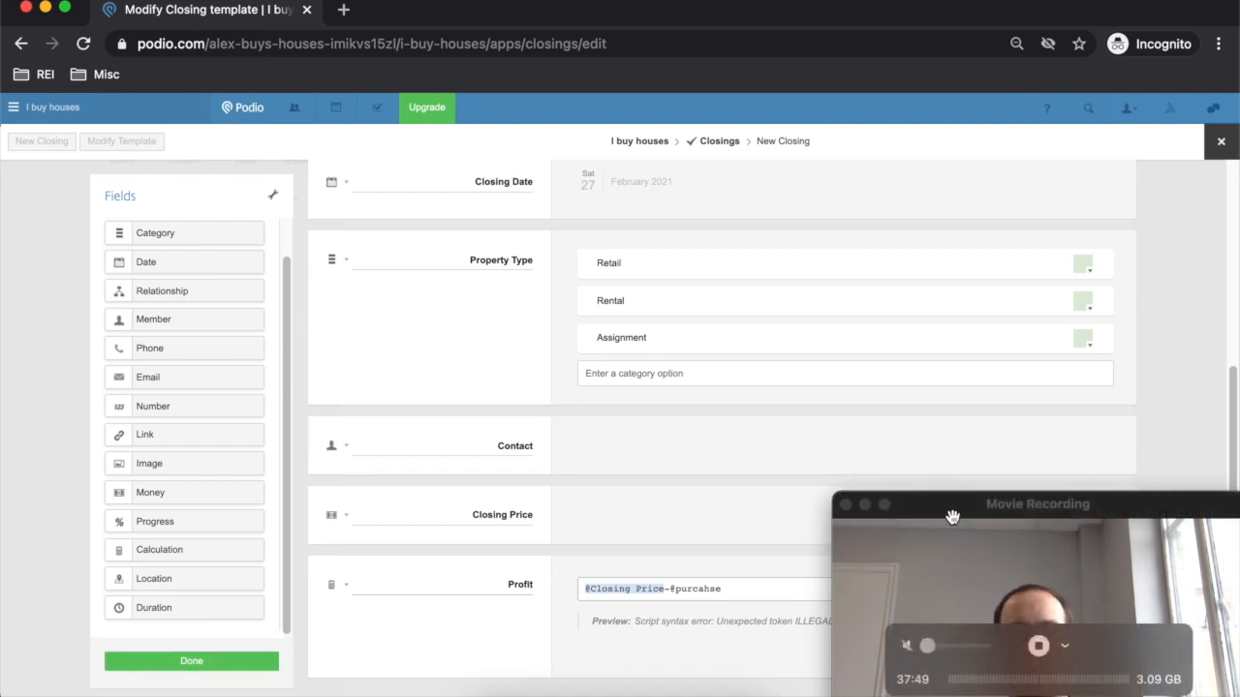
left_click_drag(946, 532, 344, 484)
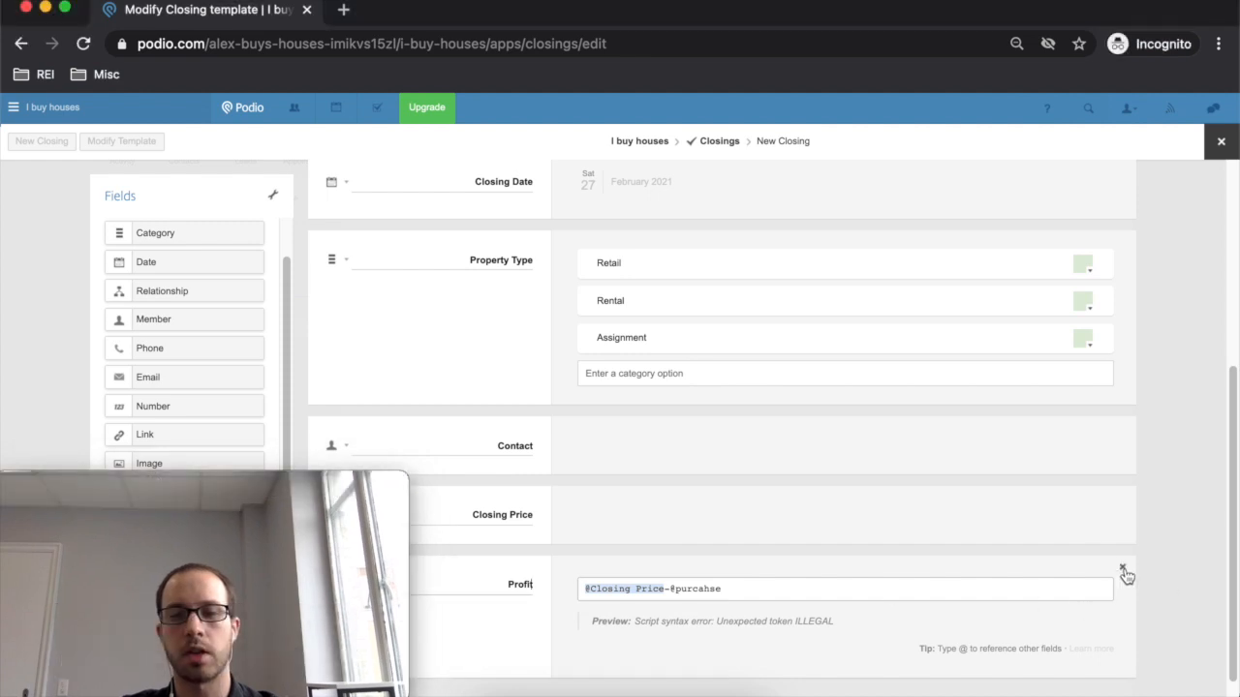
left_click(1120, 569)
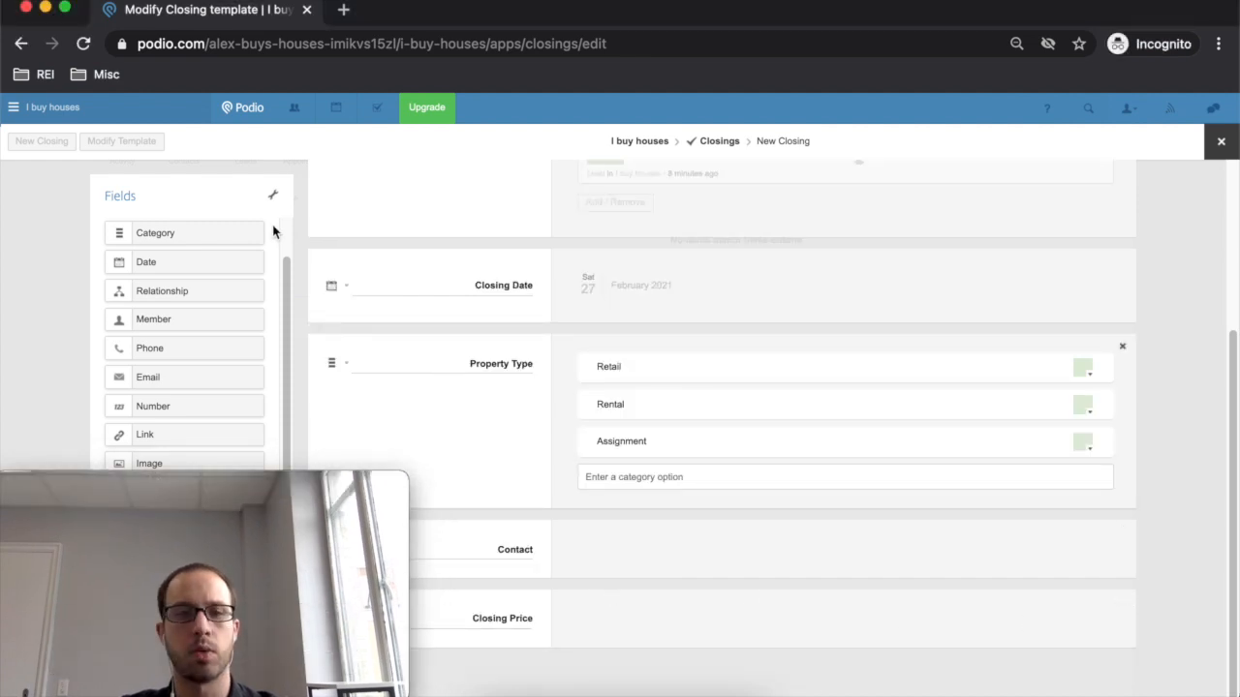
left_click(720, 141)
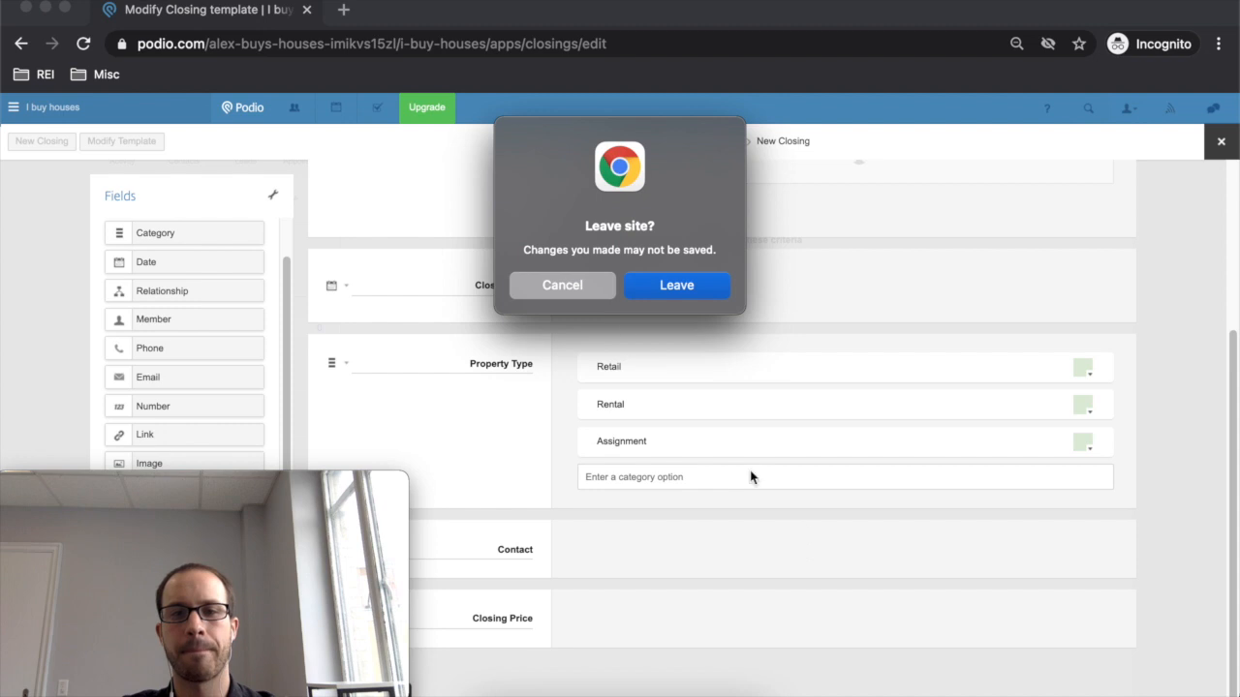
- Stay on the template editor and save the closing template changes
left_click(588, 289)
left_click_drag(273, 487, 677, 519)
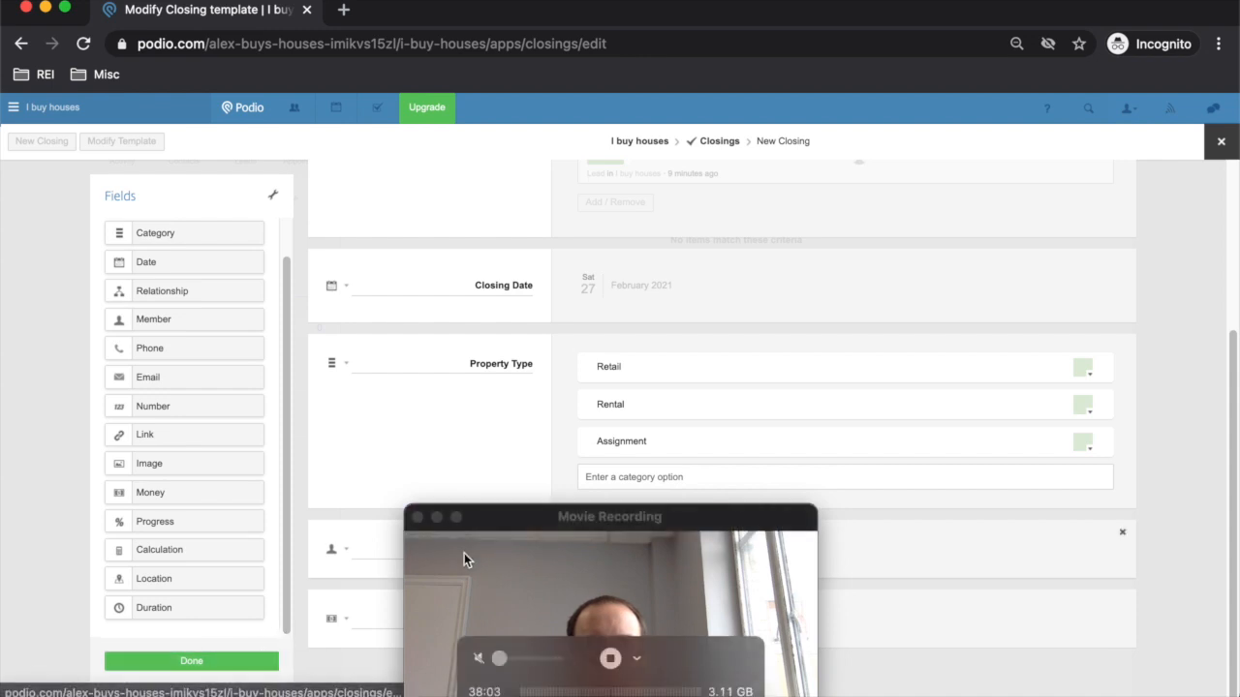
left_click(180, 665)
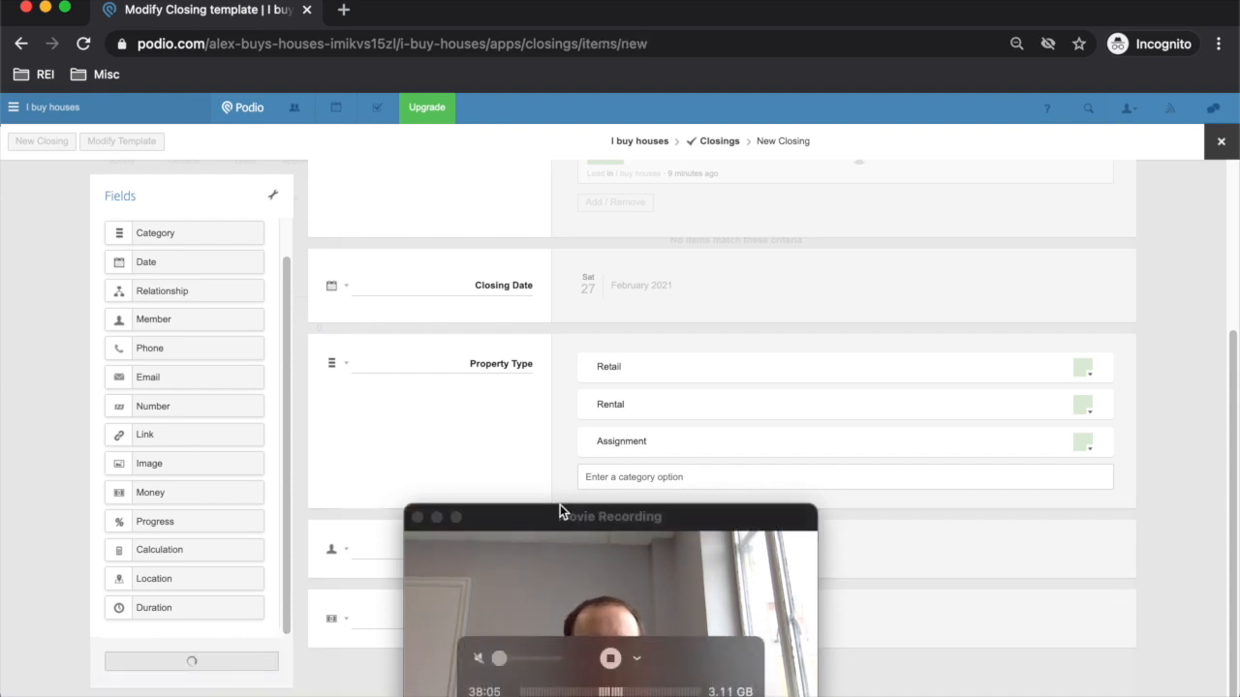
- Save the closing dated 27 February 2021 and return to the Closings list
left_click_drag(581, 518, 180, 493)
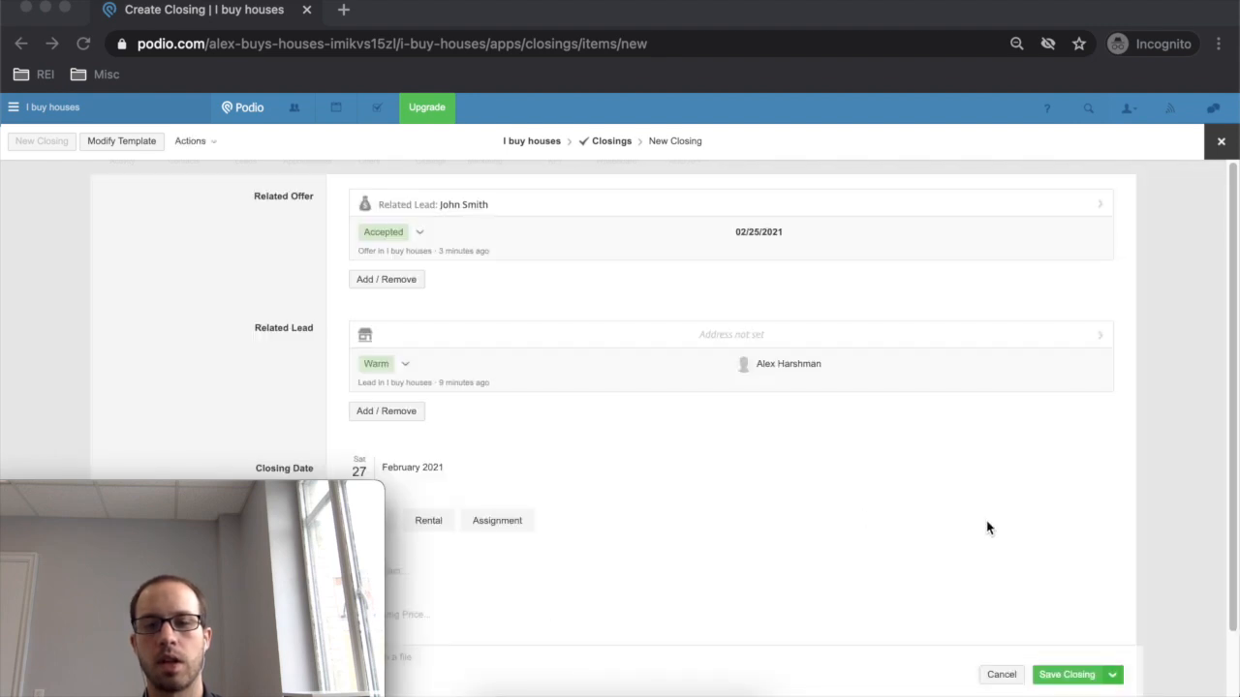
scroll(804, 496, "down", 2)
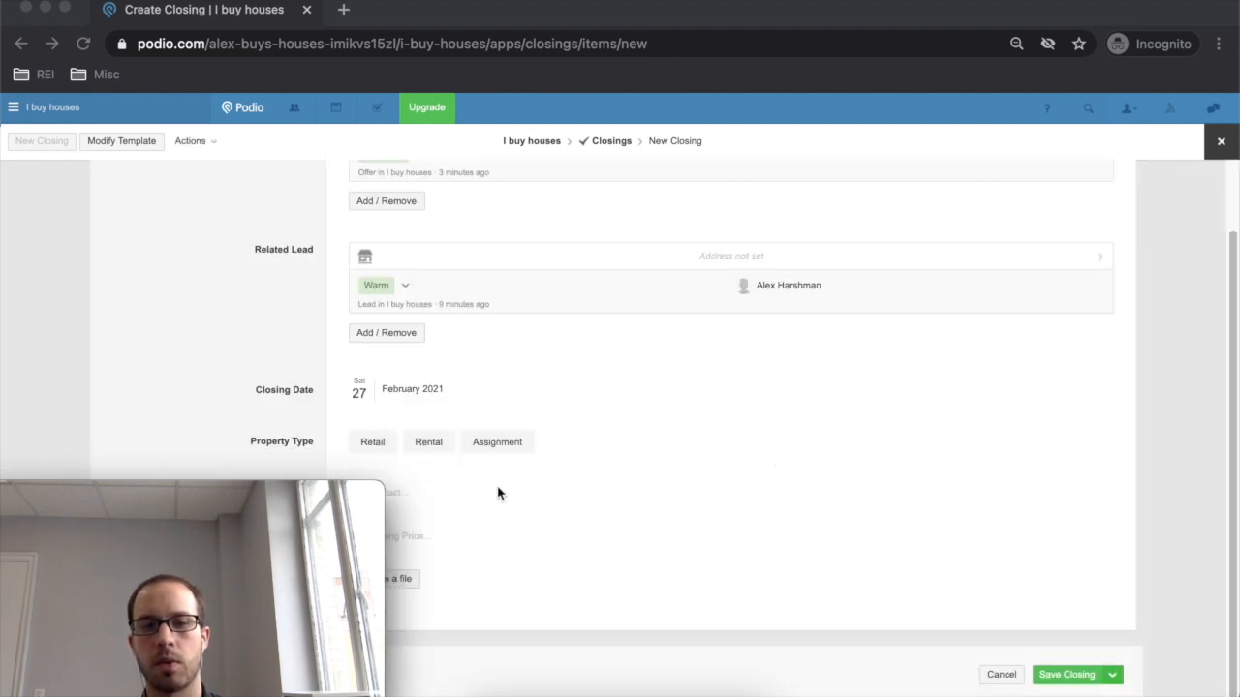
left_click(1070, 676)
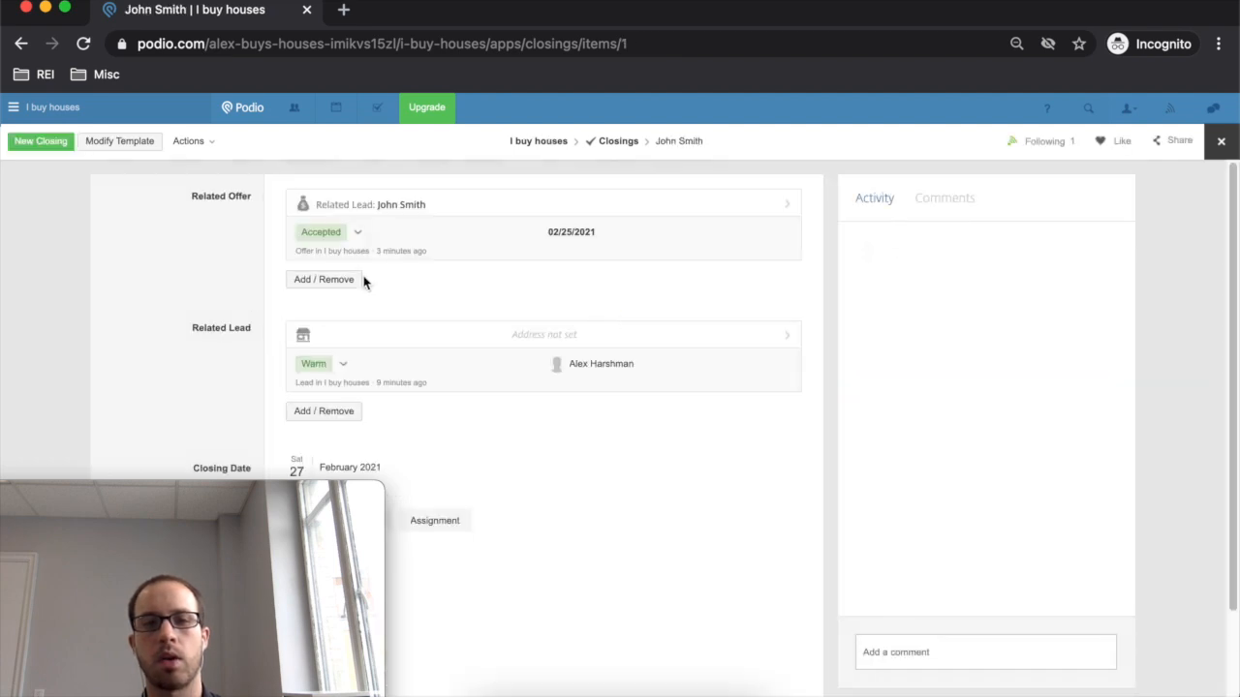
left_click(618, 141)
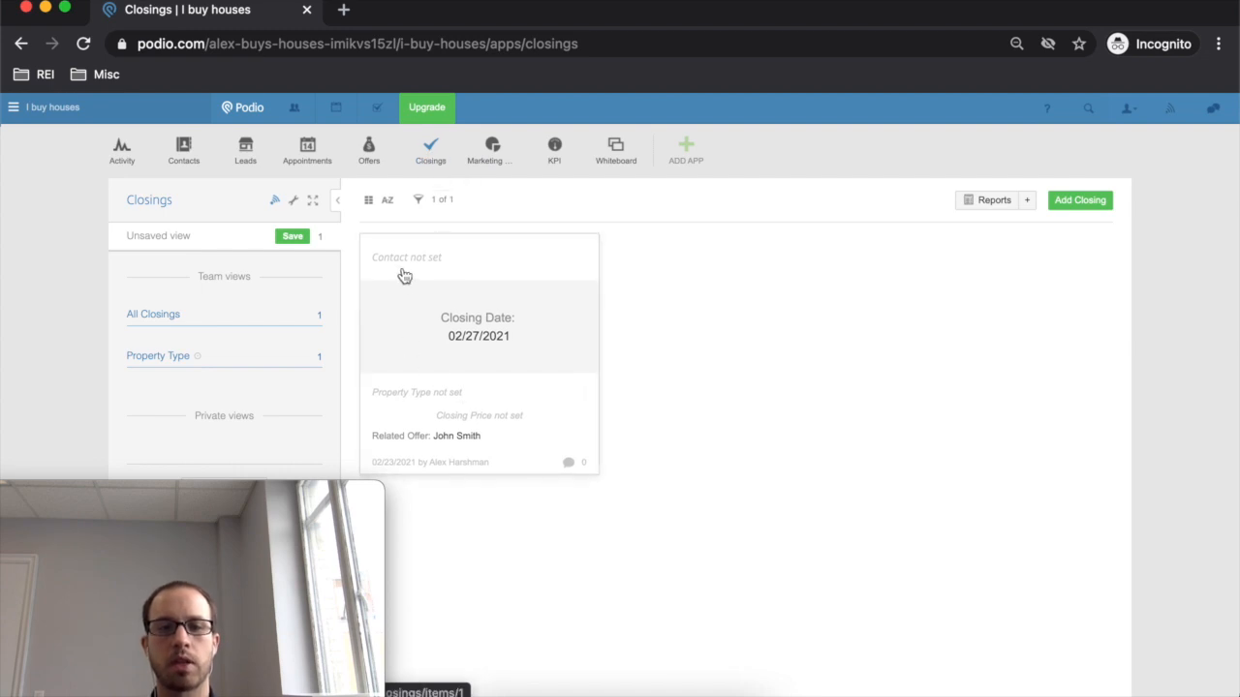
- Start a blank new item in the Whiteboard app and select its Property / Seller Lead field
left_click(627, 160)
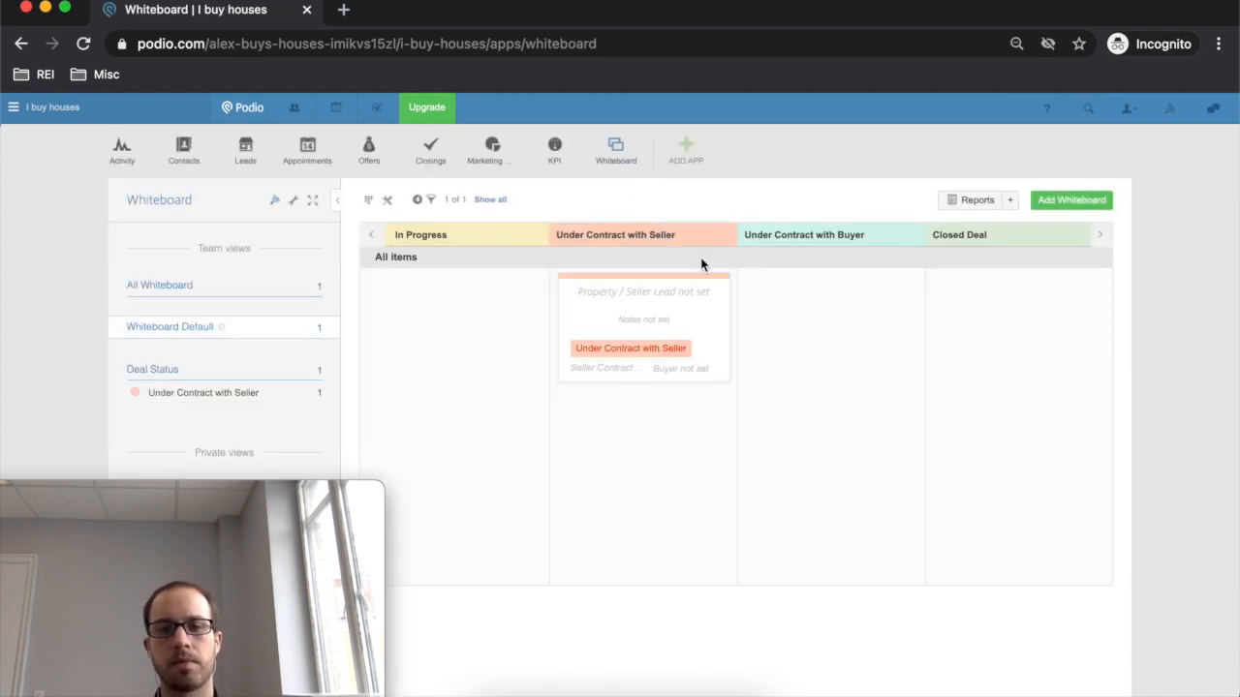
left_click(1055, 212)
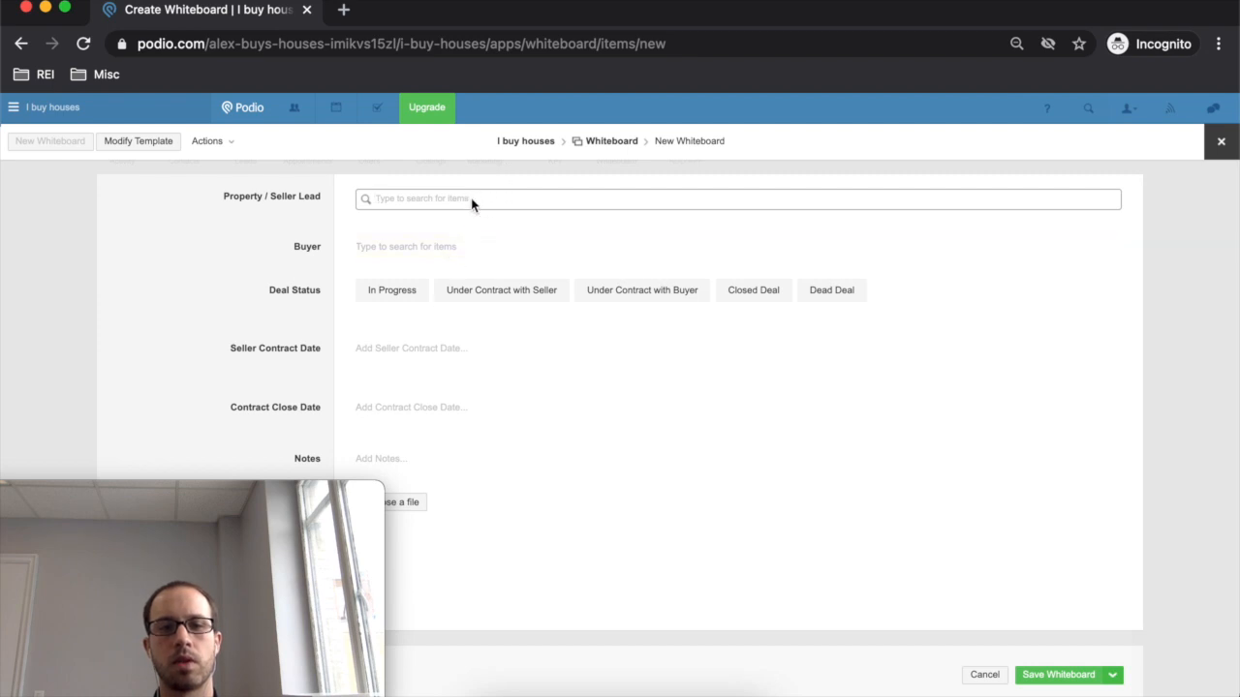
left_click(520, 198)
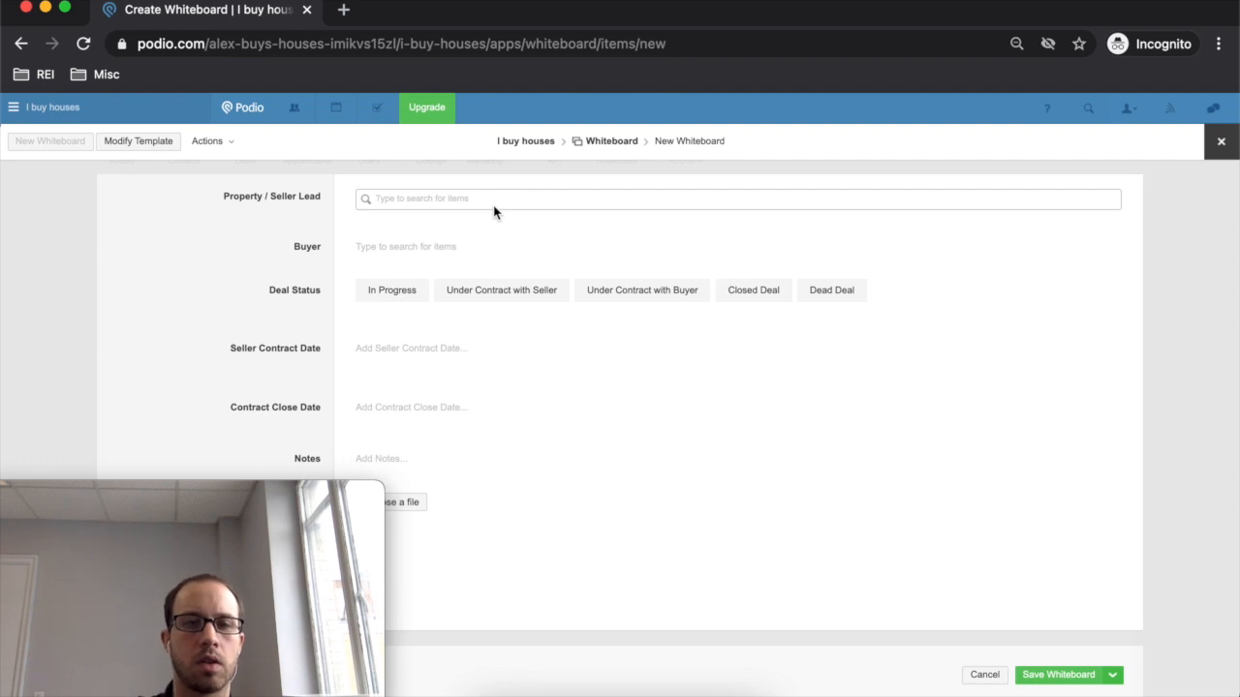
- Try searching for a seller lead, then make the Property / Seller Lead field reference the Leads app
left_click(492, 203)
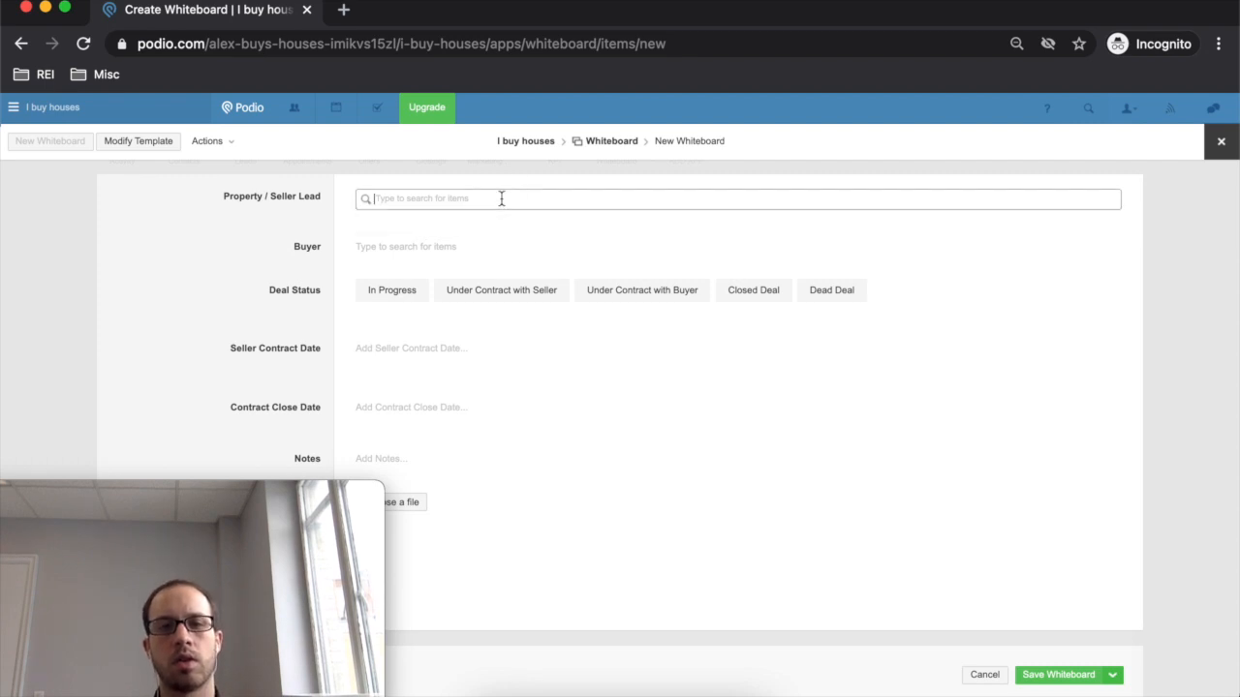
type("j")
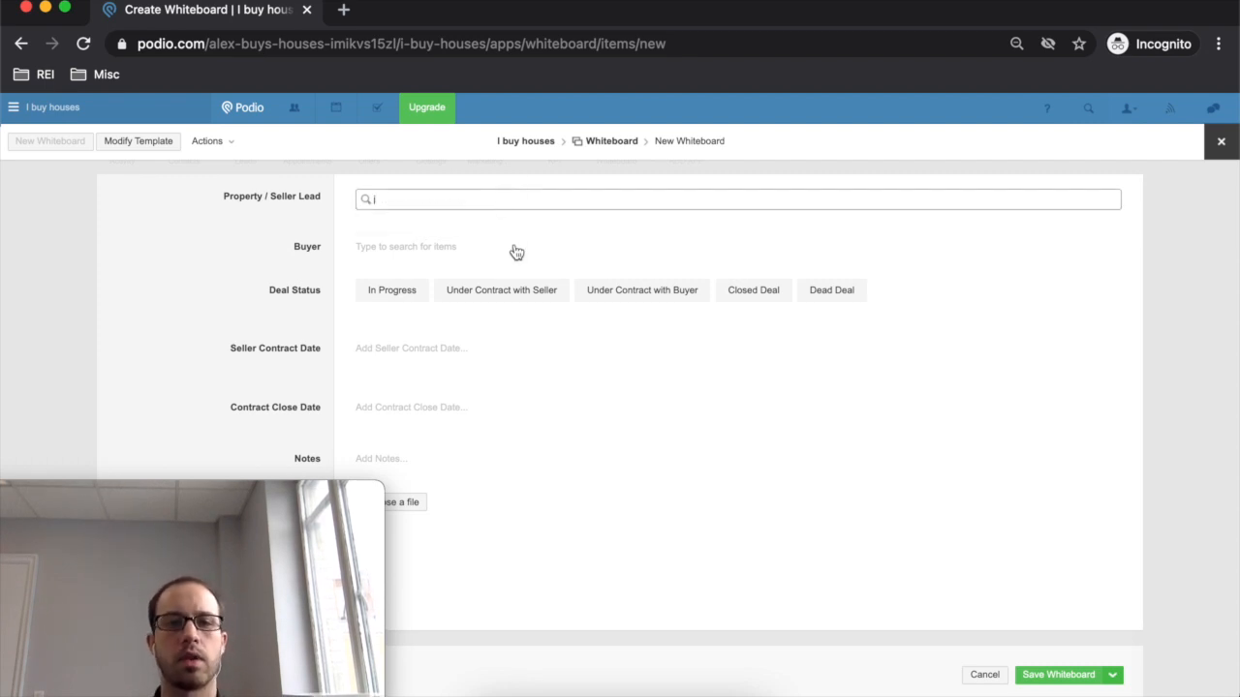
left_click(139, 142)
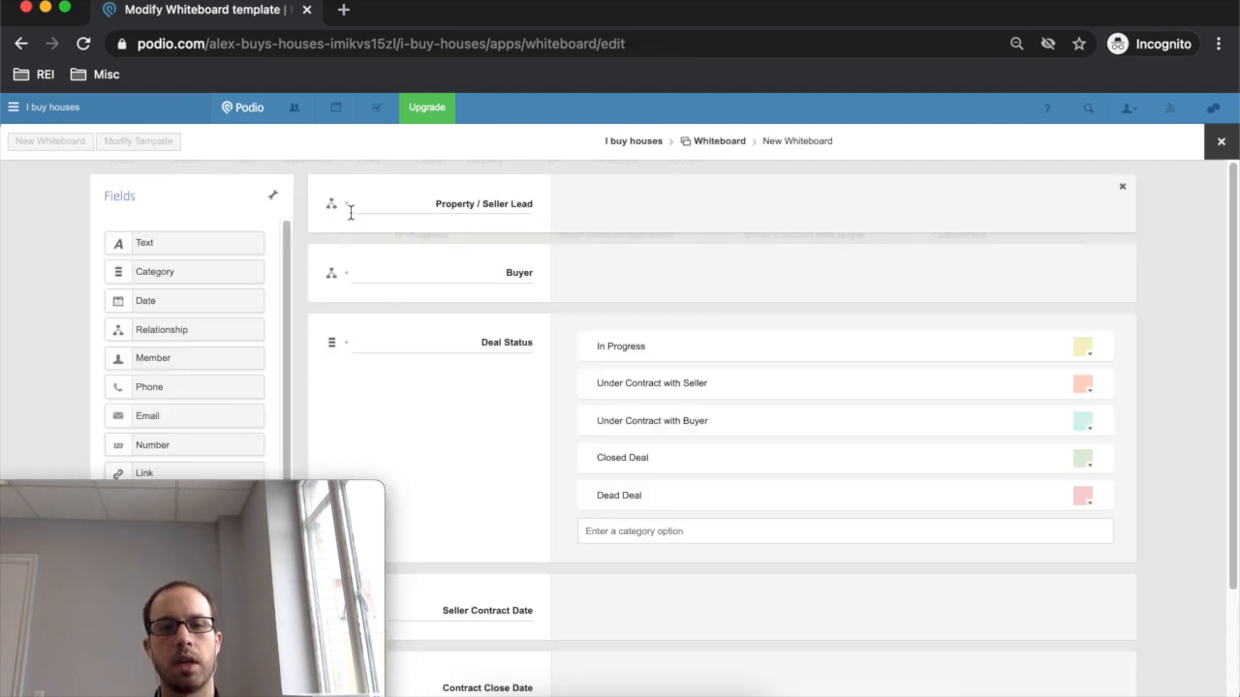
left_click(347, 205)
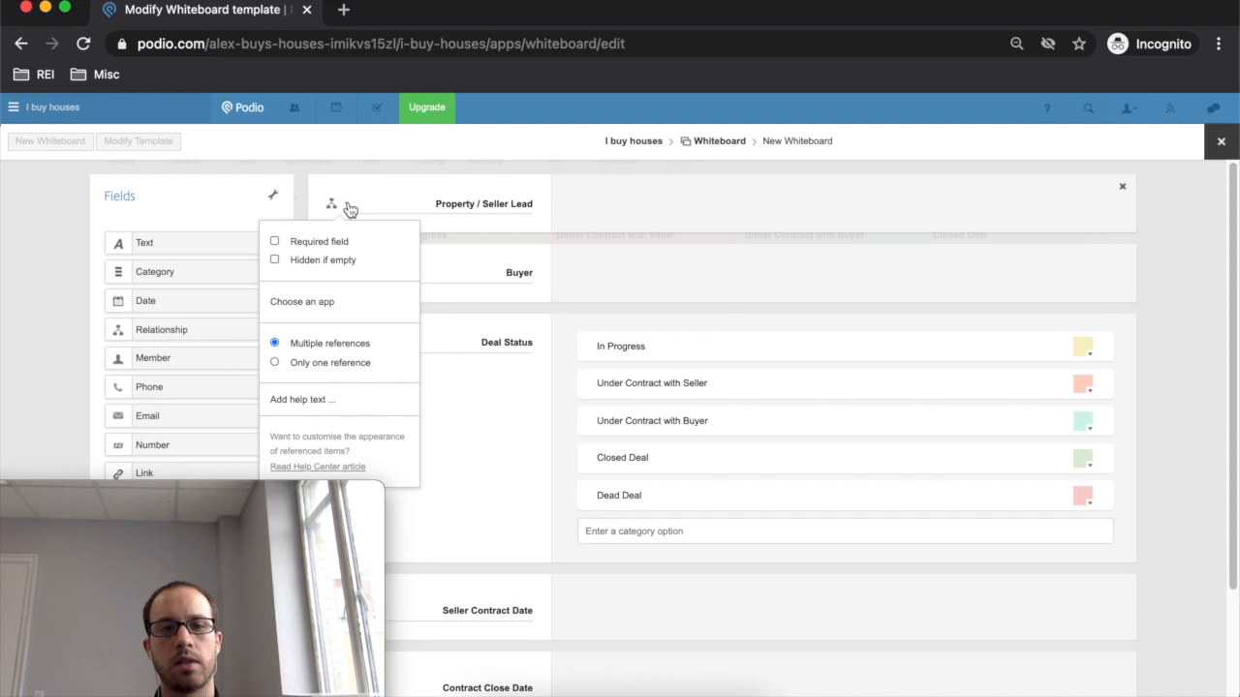
left_click(319, 306)
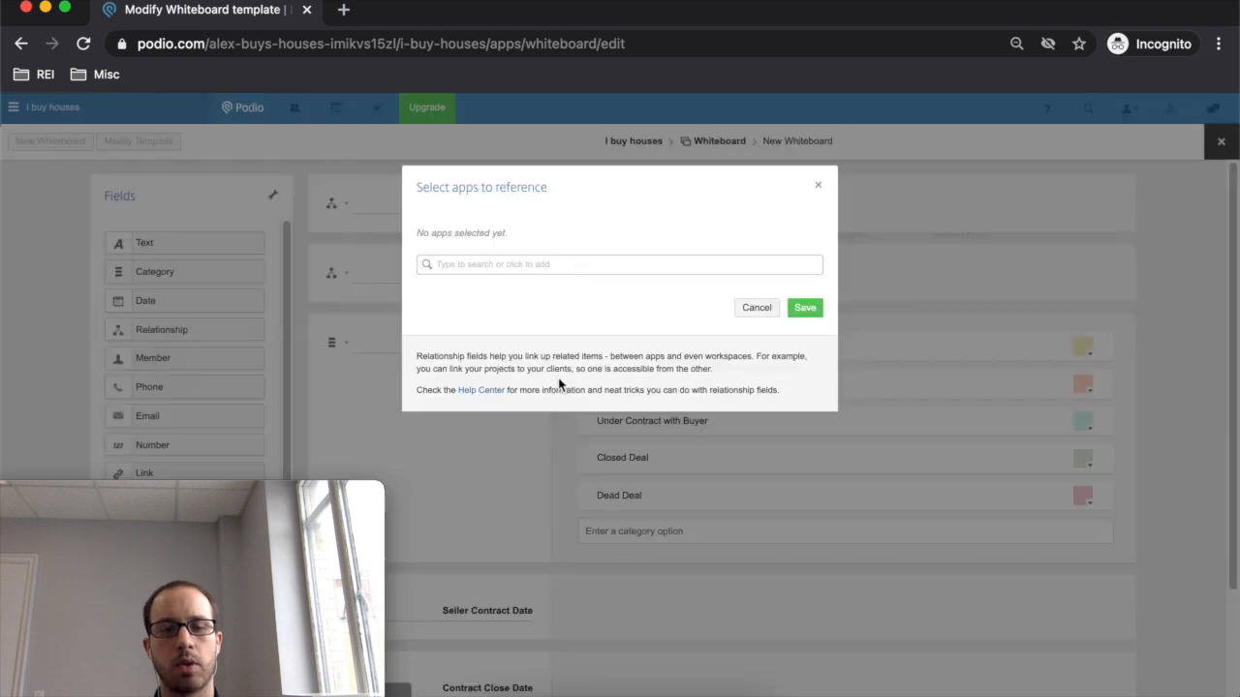
left_click(538, 266)
left_click(520, 311)
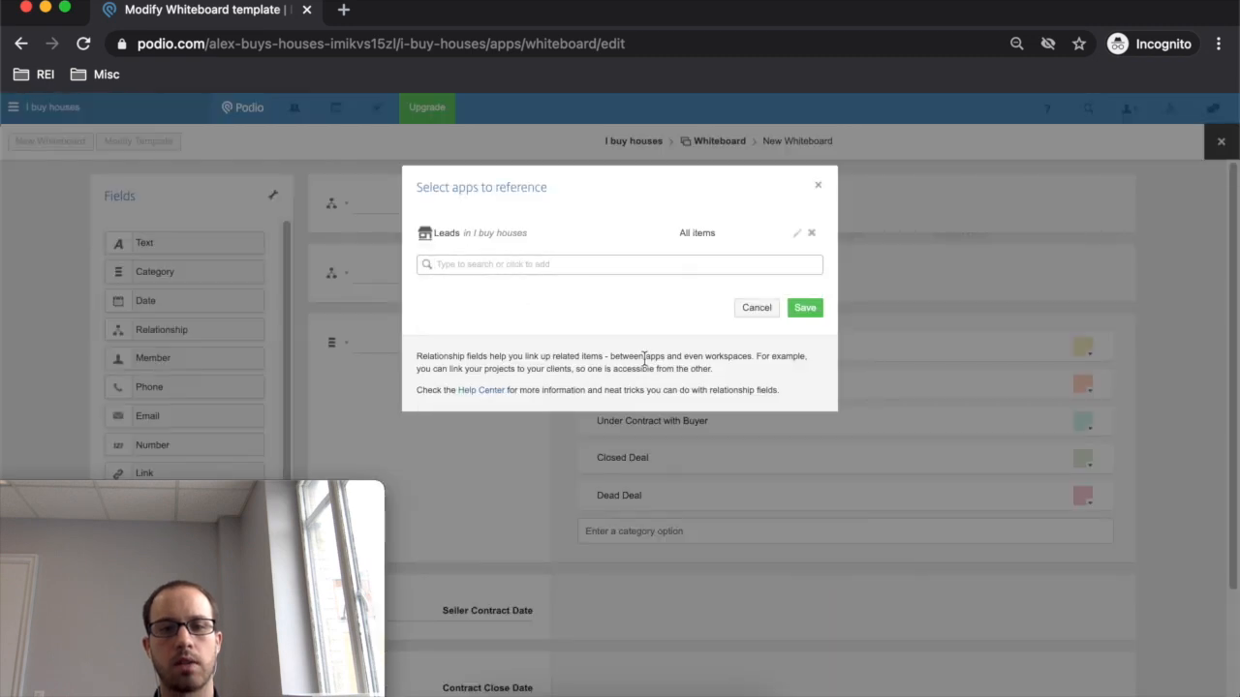
left_click(804, 308)
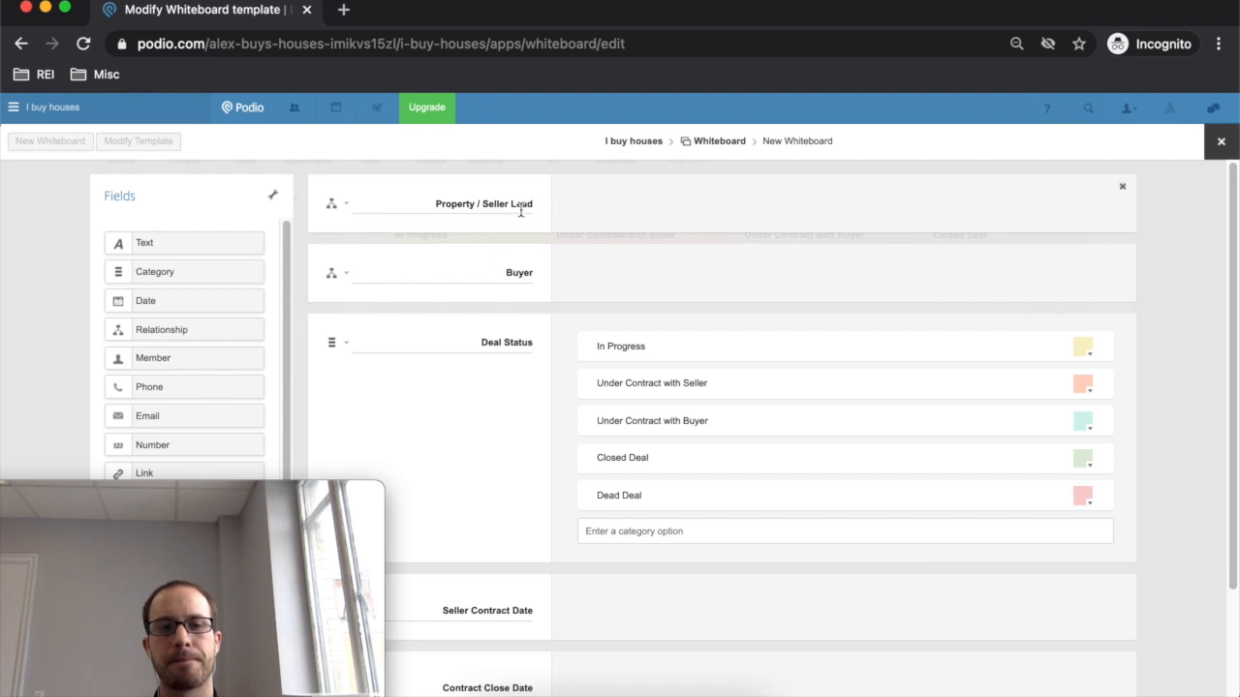
- Review the Whiteboard template fields and close the editor without saving
scroll(643, 274, "down", 1)
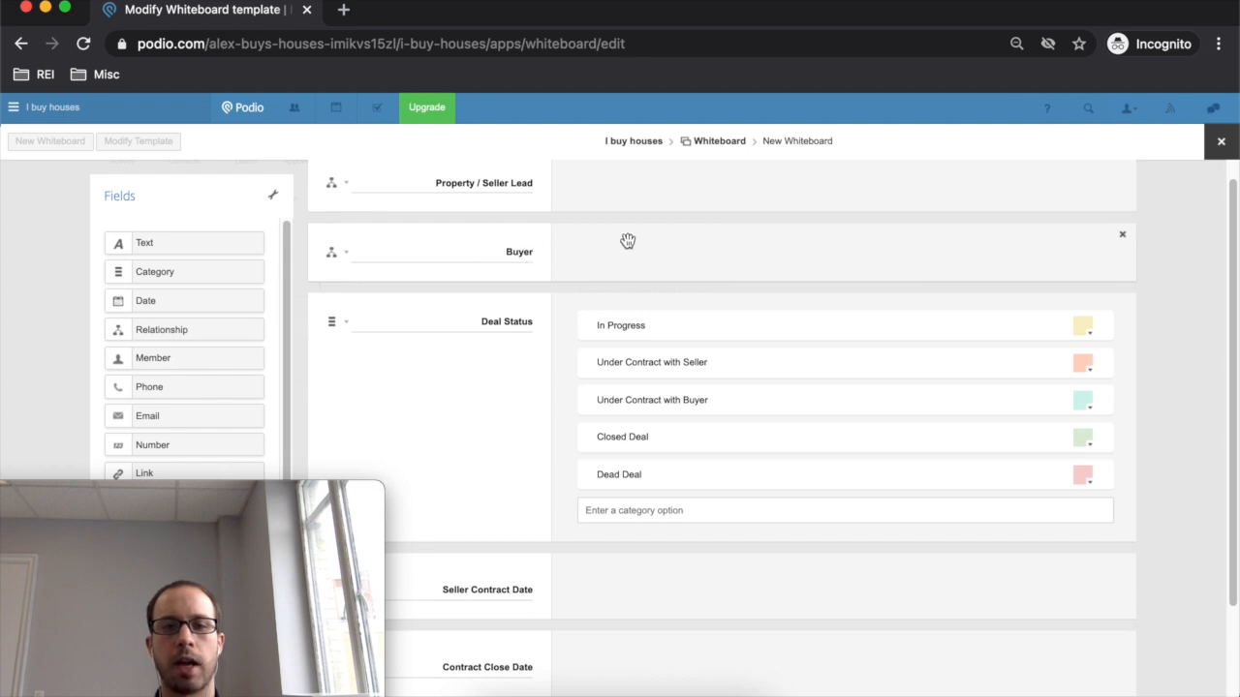
scroll(600, 246, "down", 1)
scroll(559, 251, "up", 2)
scroll(559, 251, "down", 1)
scroll(557, 242, "up", 1)
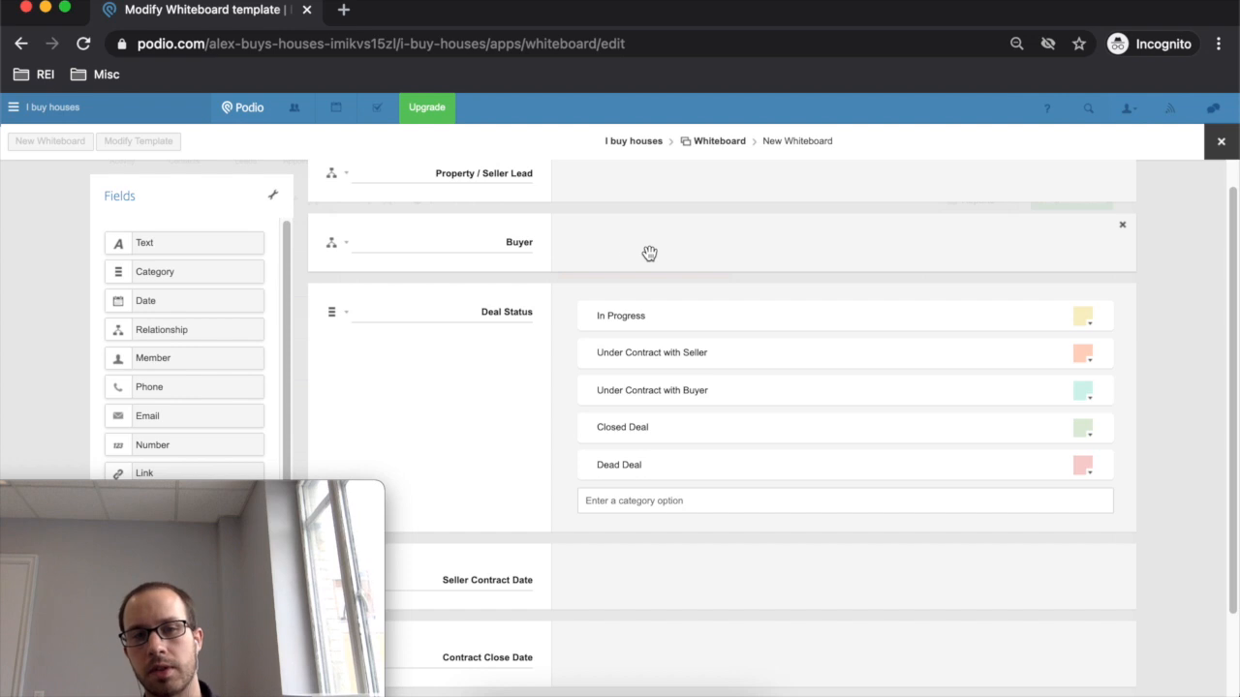
scroll(766, 323, "up", 1)
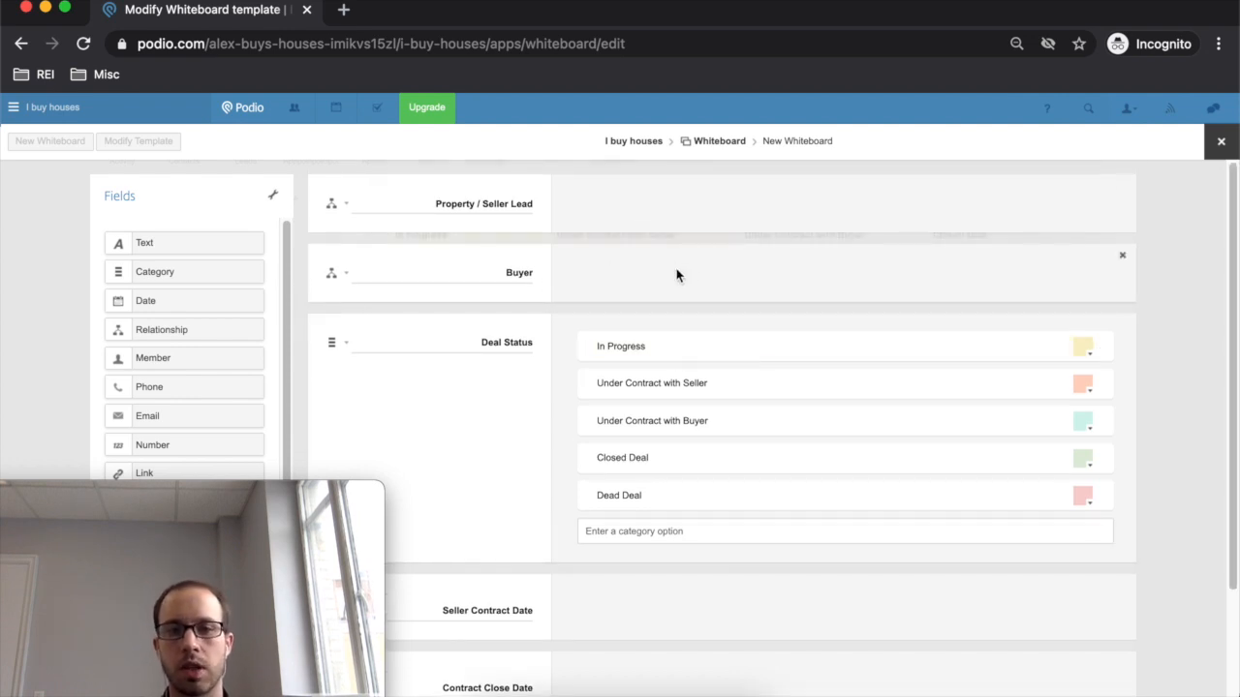
scroll(610, 278, "down", 3)
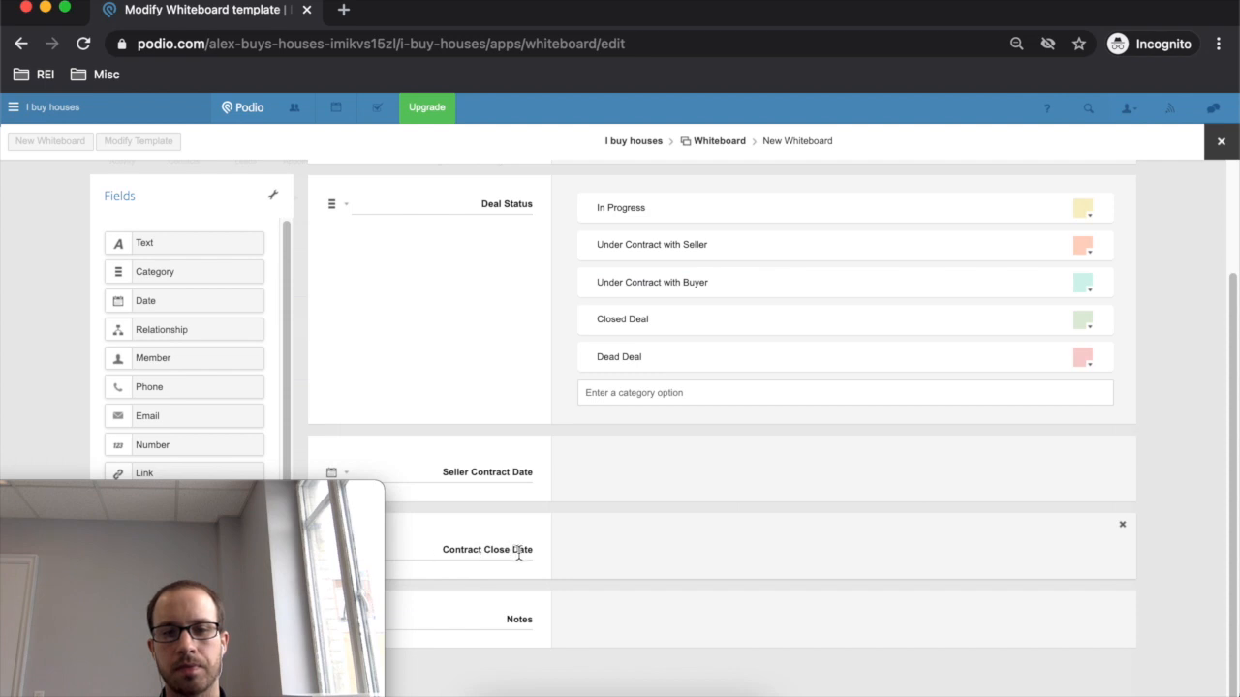
scroll(606, 557, "up", 3)
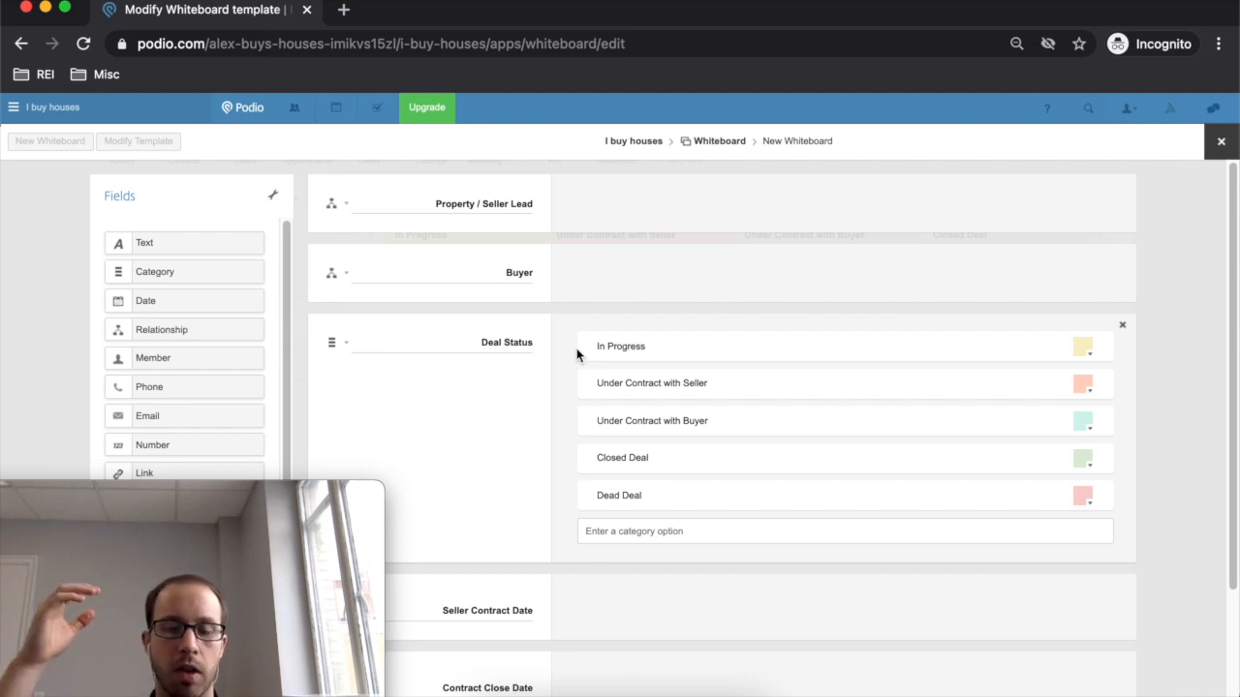
scroll(954, 587, "down", 3)
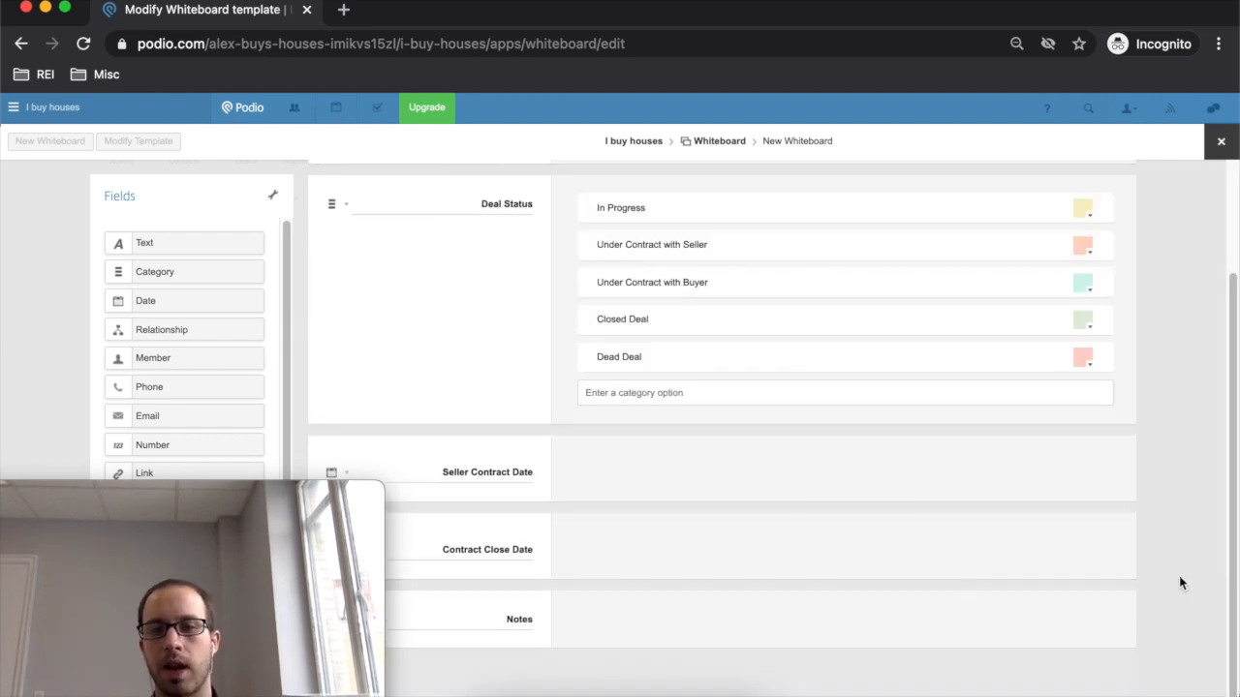
scroll(1136, 352, "up", 3)
scroll(1146, 225, "down", 3)
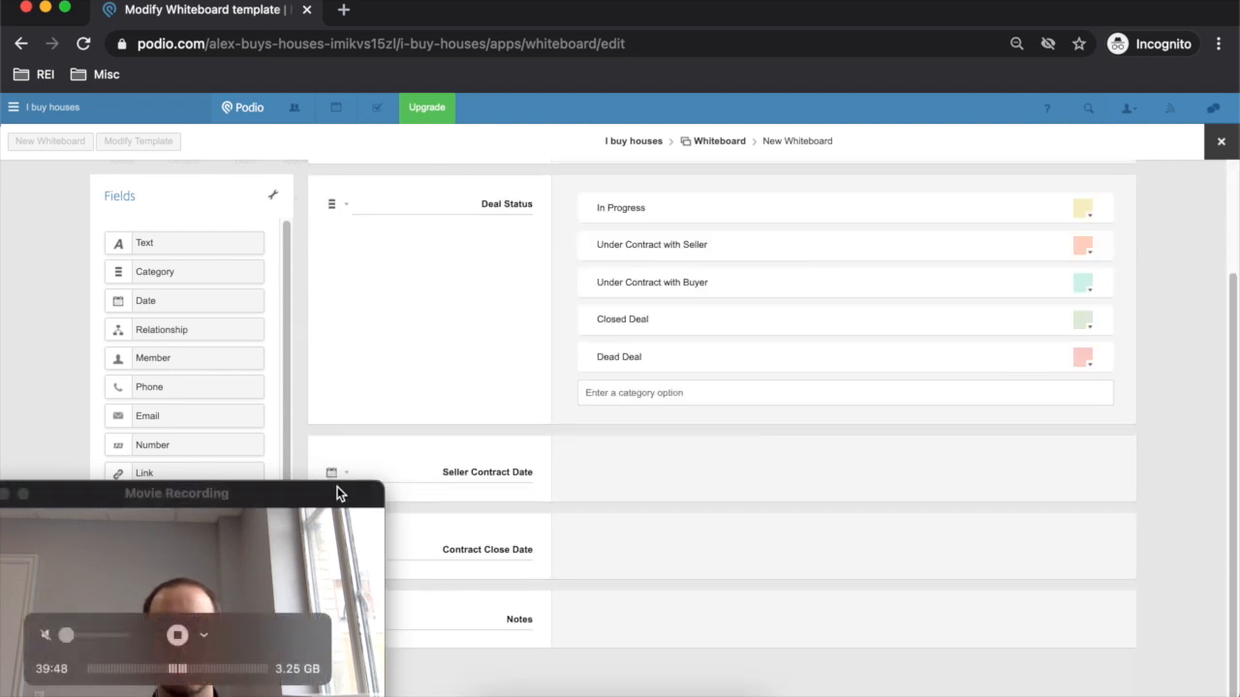
left_click(1220, 141)
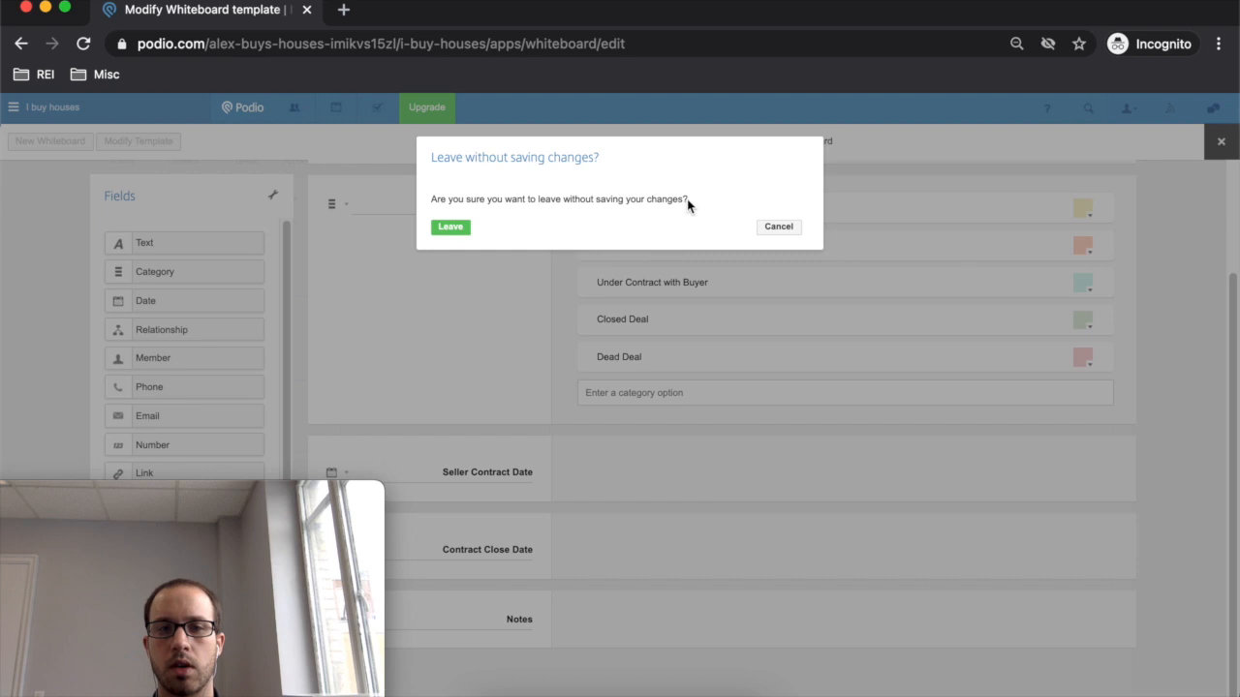
- Leave without saving the Whiteboard template and open the first Cash Buyers record
left_click(439, 232)
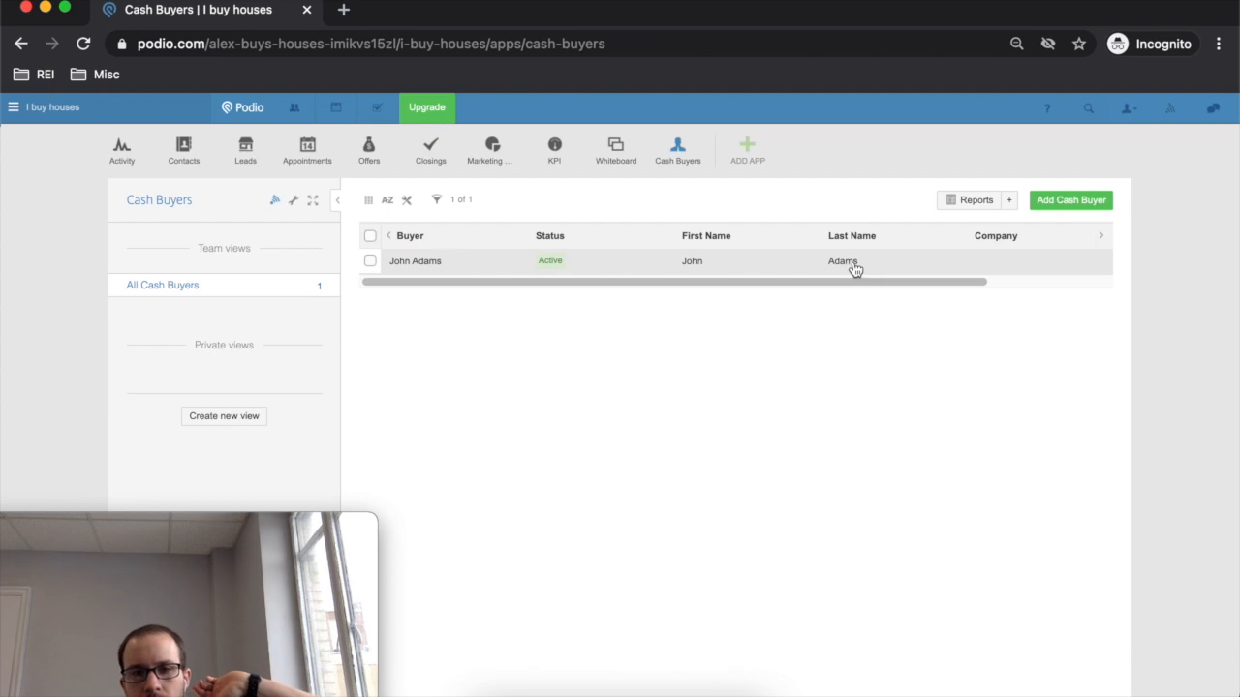
left_click(855, 260)
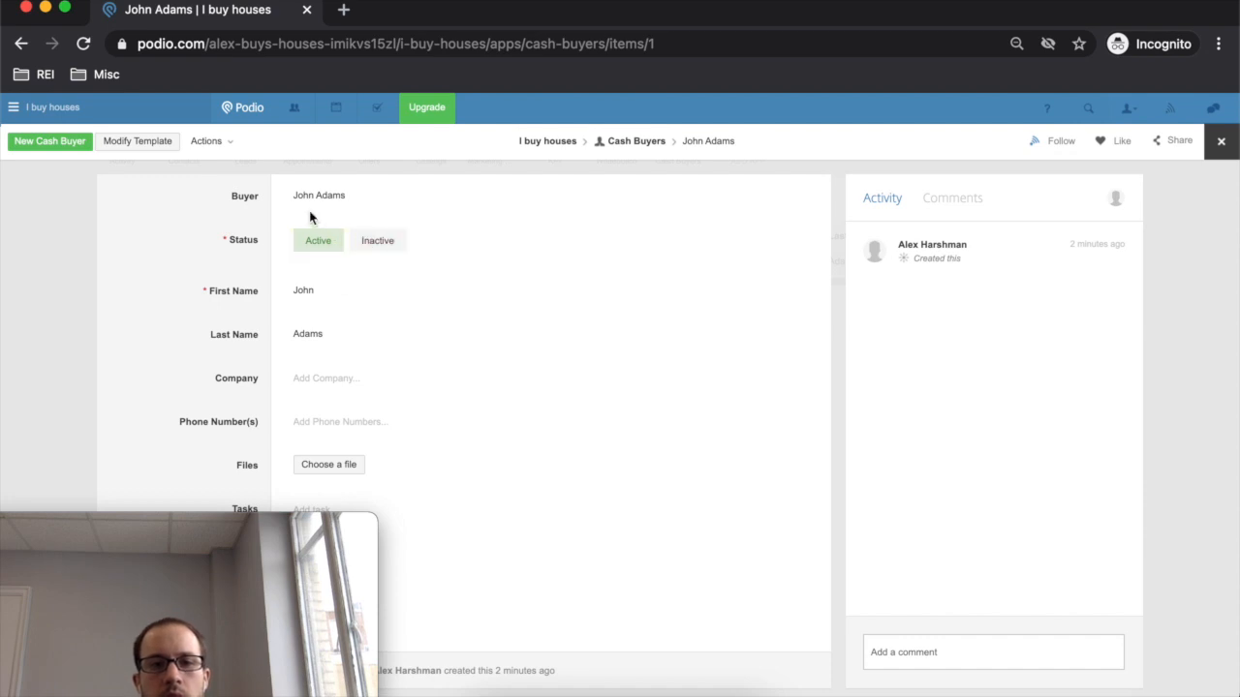
- Mark the buyer Active, then add Filtered and Not filtered Status options in the template
left_click(319, 249)
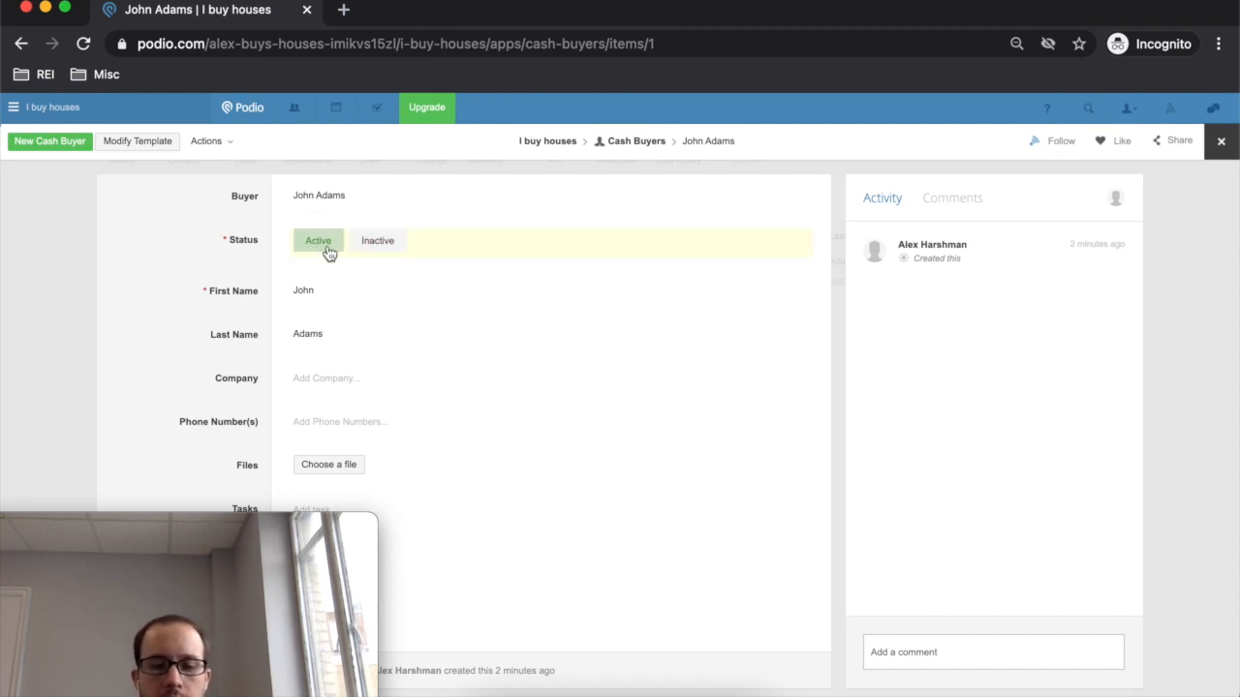
left_click(135, 141)
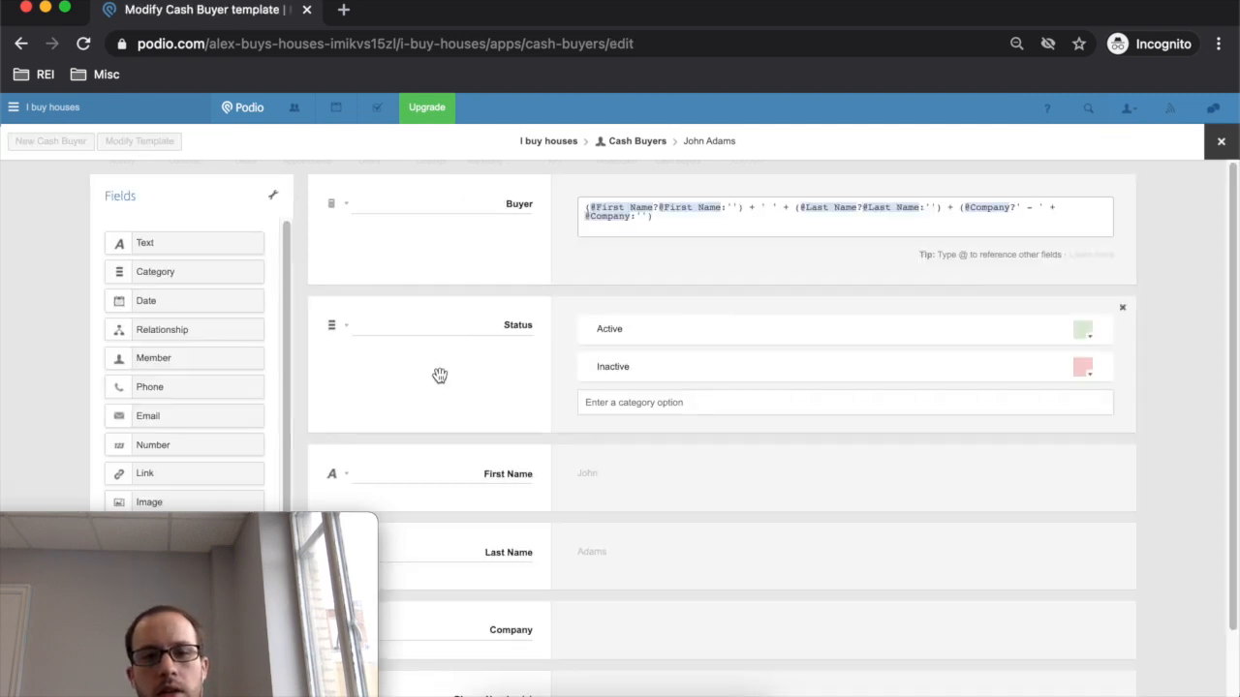
type("Filte")
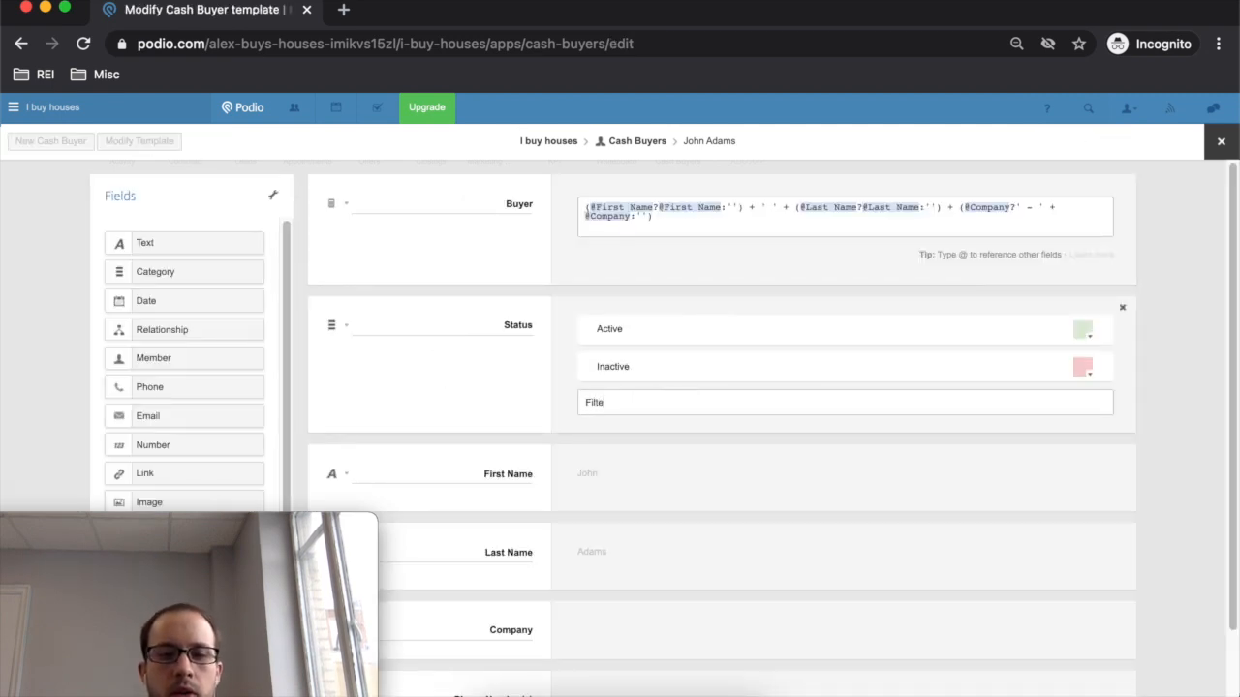
type("red")
key("Return")
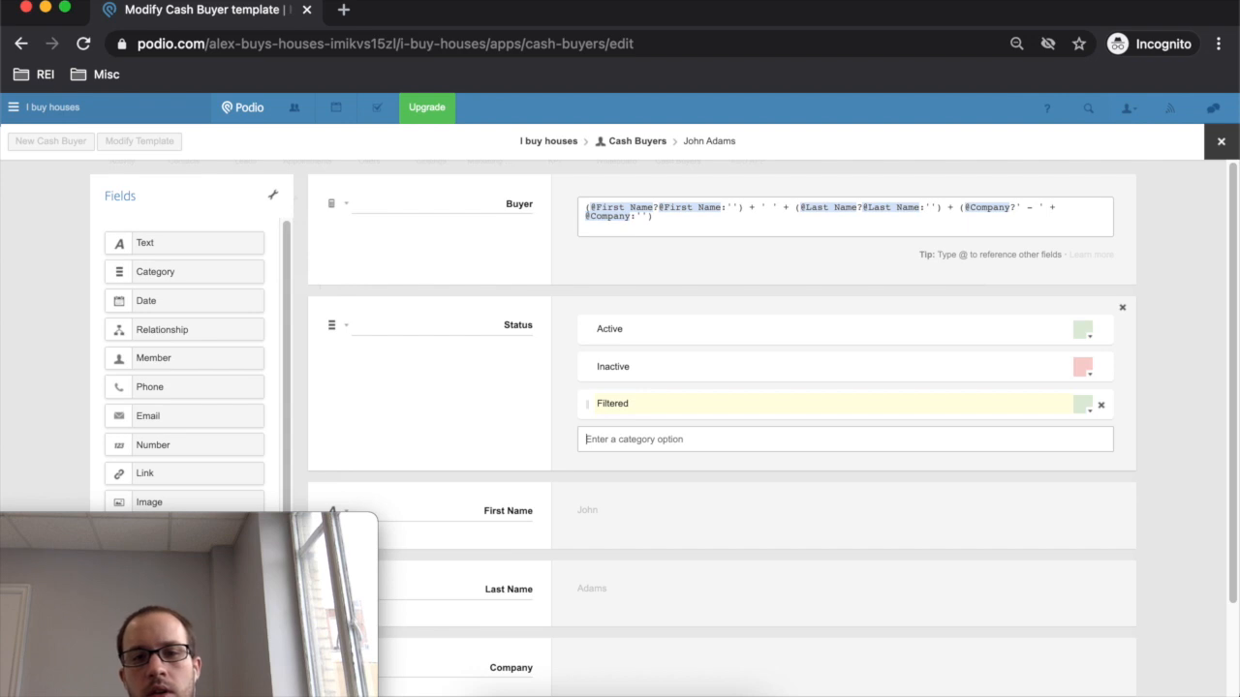
type("Not filt")
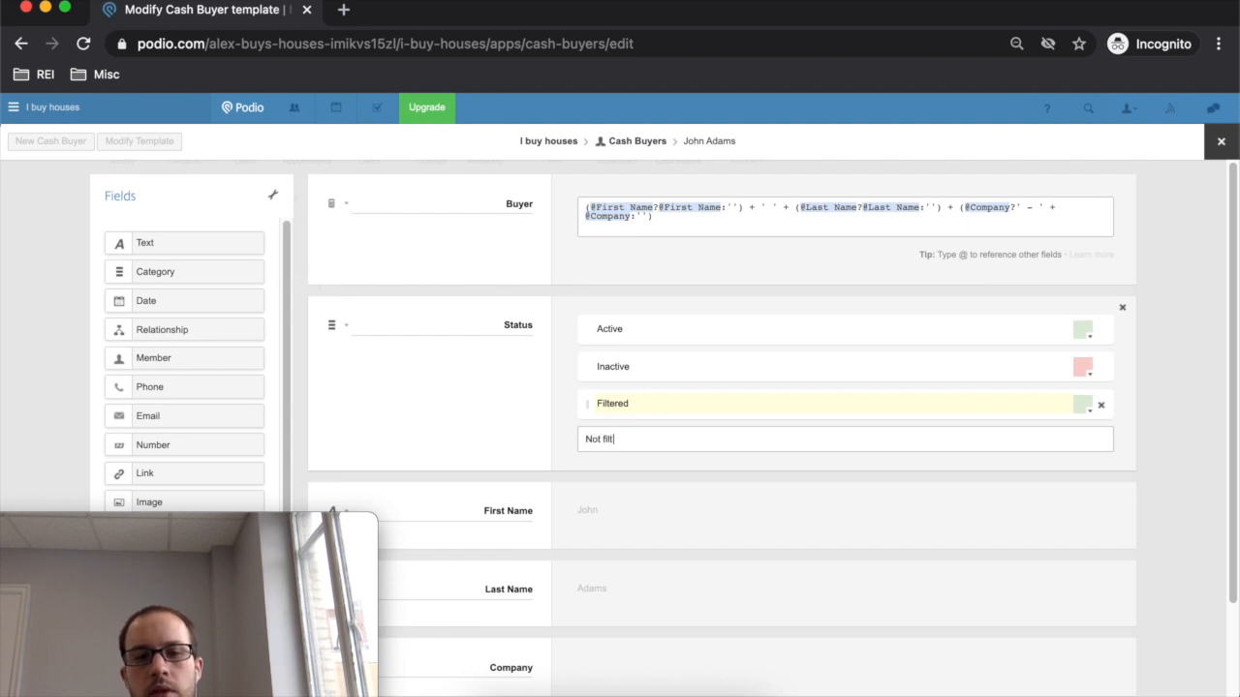
type("eres")
key("BackSpace")
type("d")
key("Return")
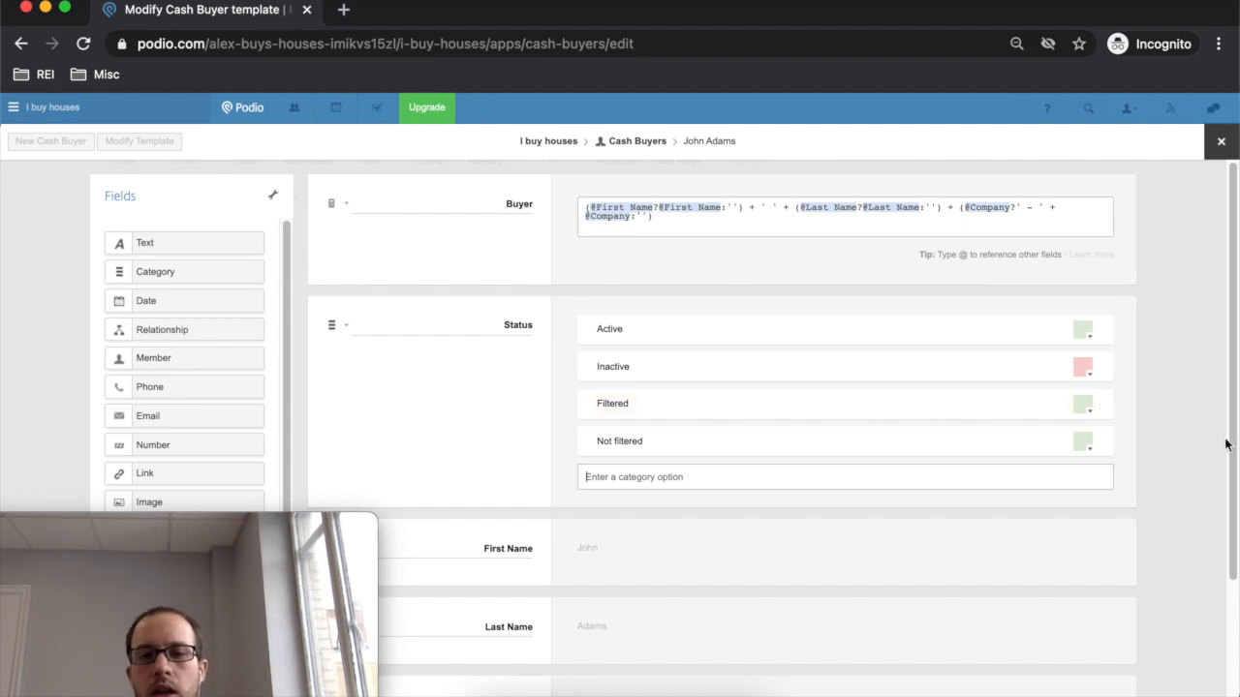
- Delete the Inactive and Active options and add a category field below Status
left_click(1101, 370)
left_click(1101, 331)
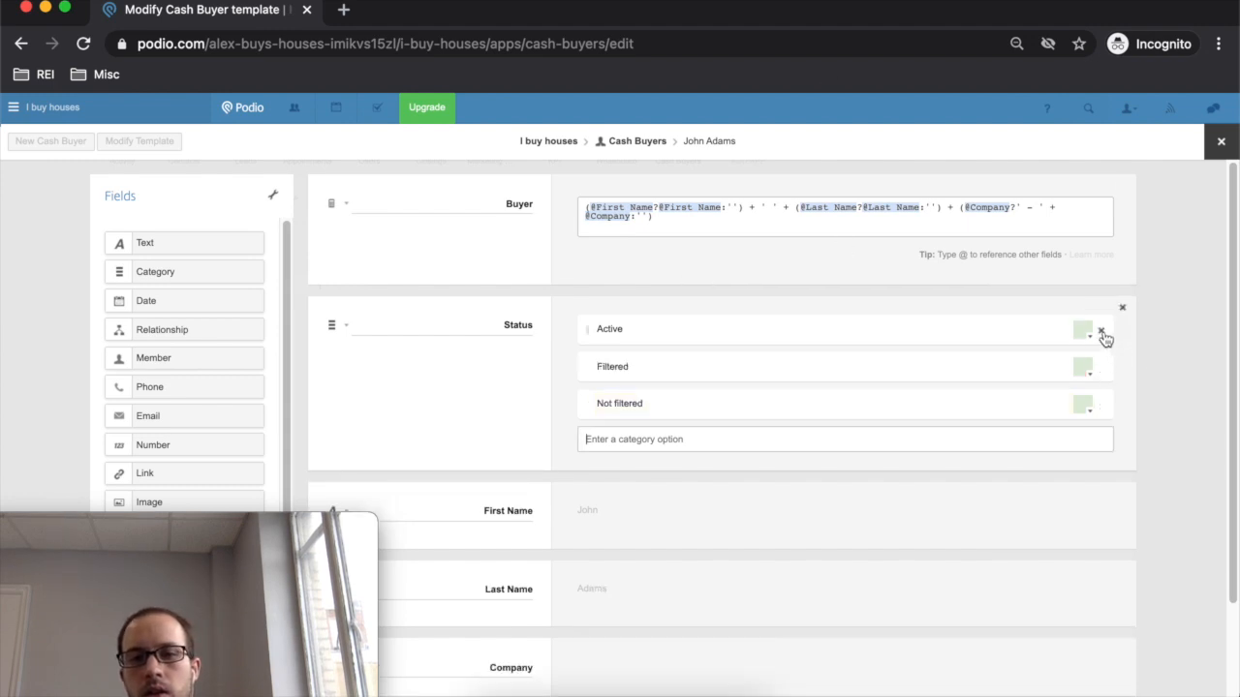
scroll(479, 380, "down", 2)
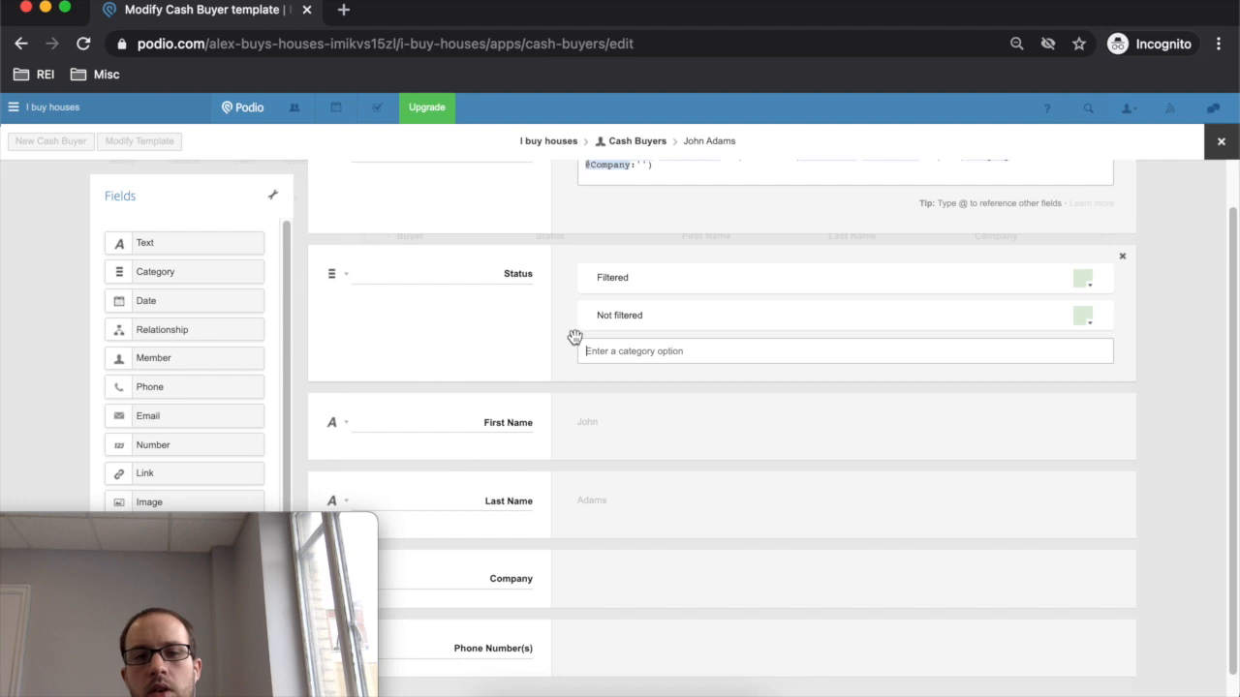
left_click_drag(180, 271, 497, 396)
left_click(498, 418)
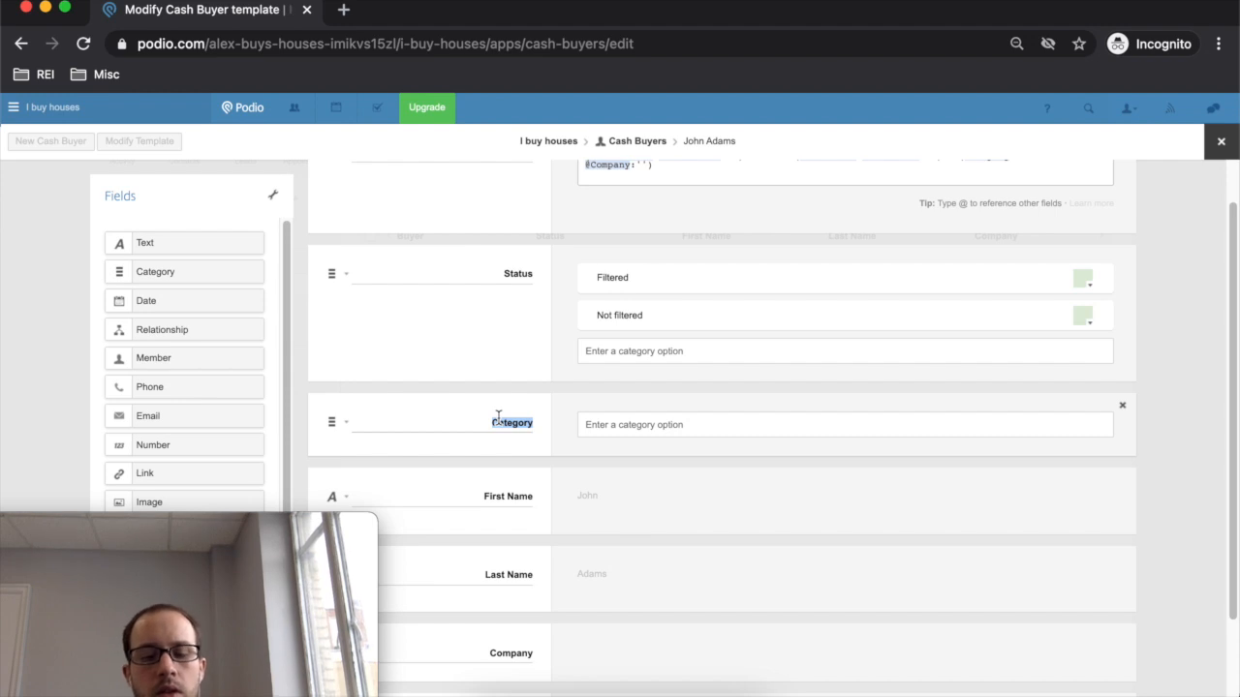
- Label the field Investment Strategy with options Rentals, Flipper, Wholesaler and Loan Officer
type("Investment Strategy")
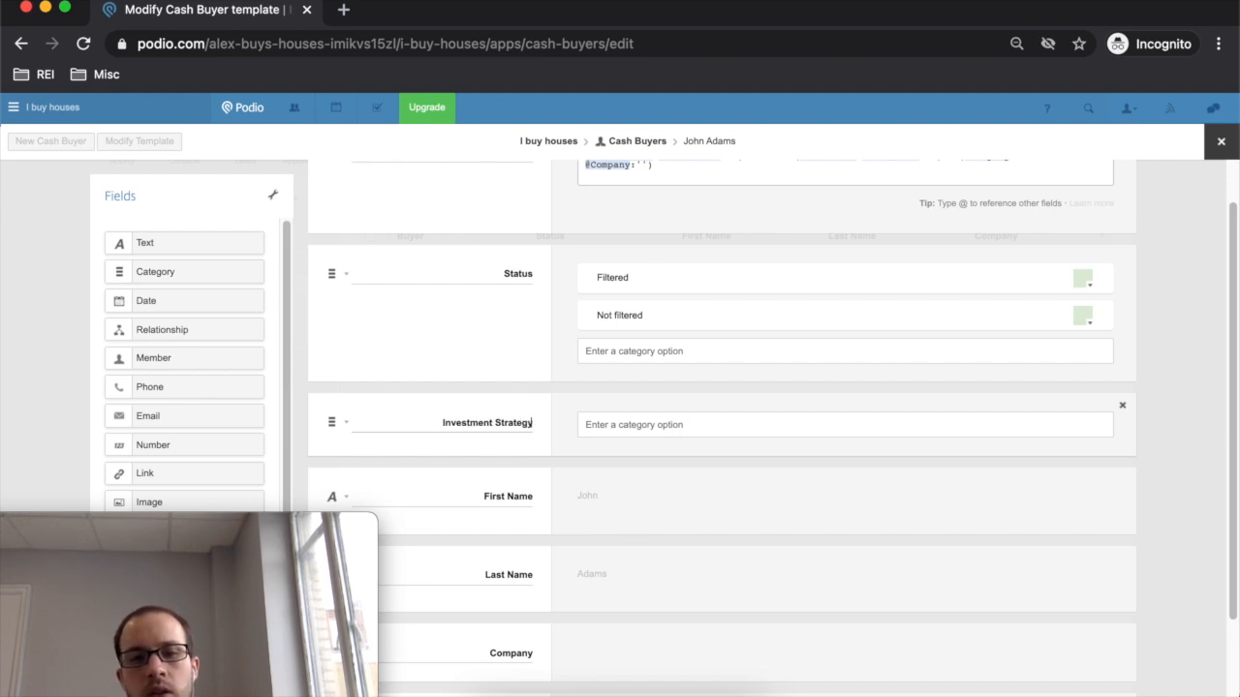
left_click(697, 431)
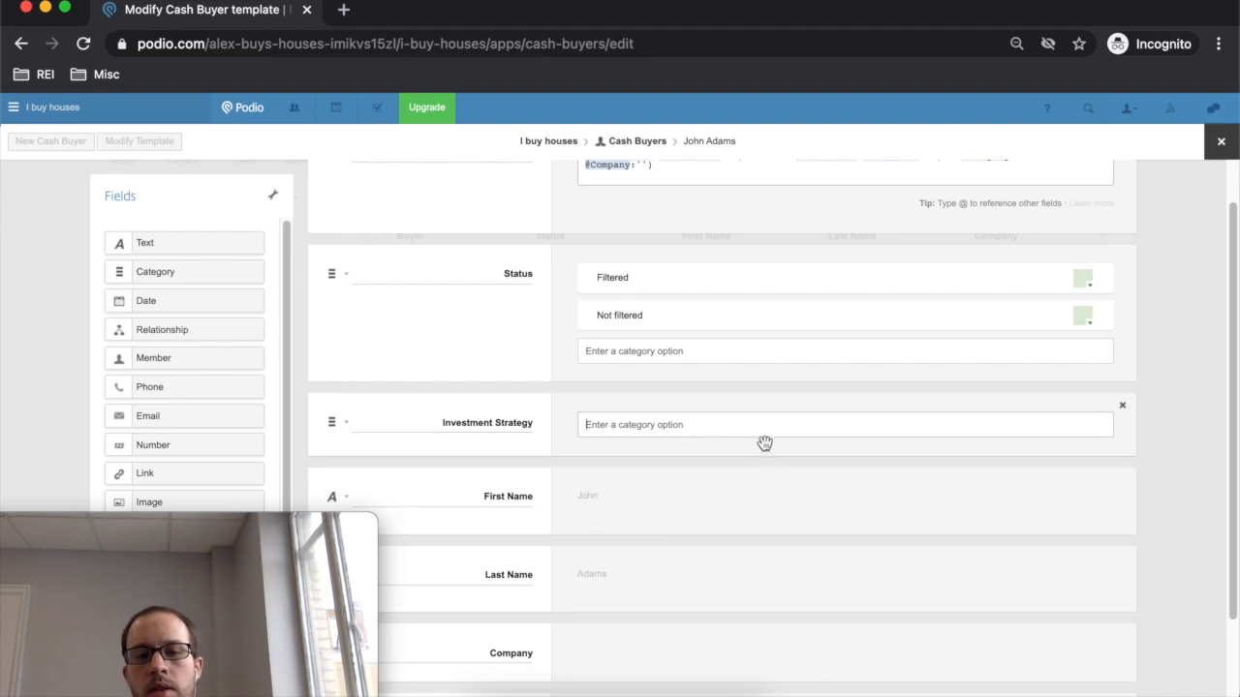
type("Rentals")
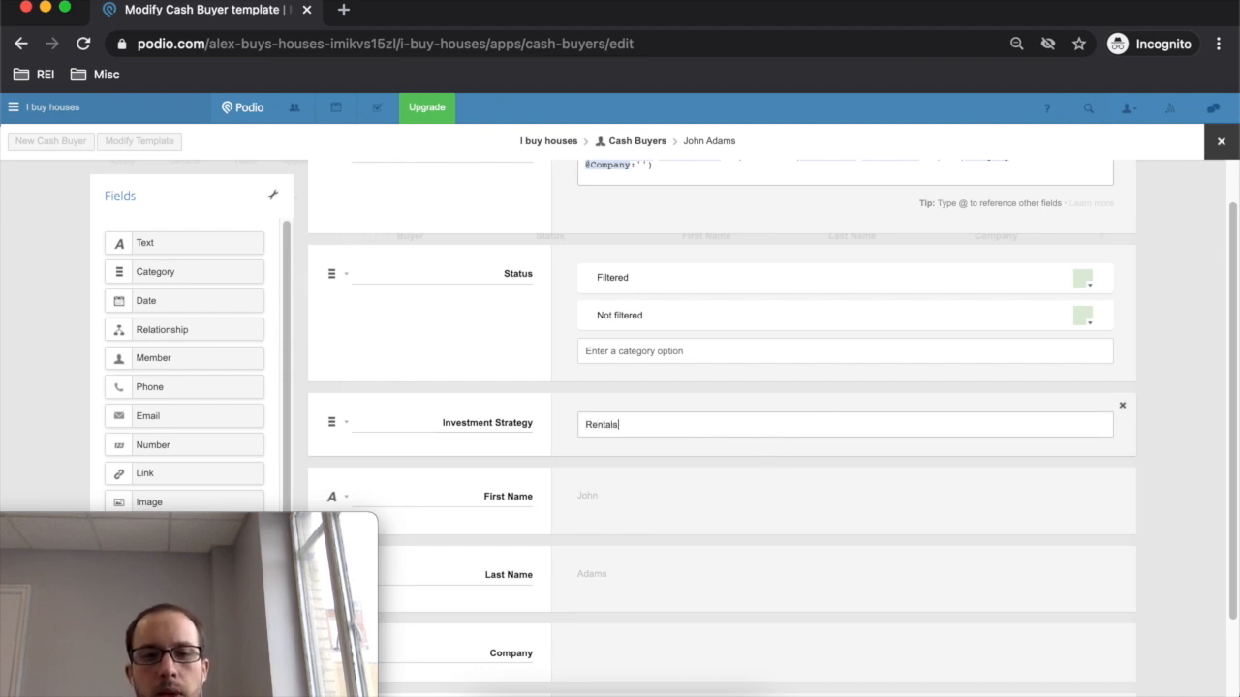
key("Return")
type("Flipper")
key("Return")
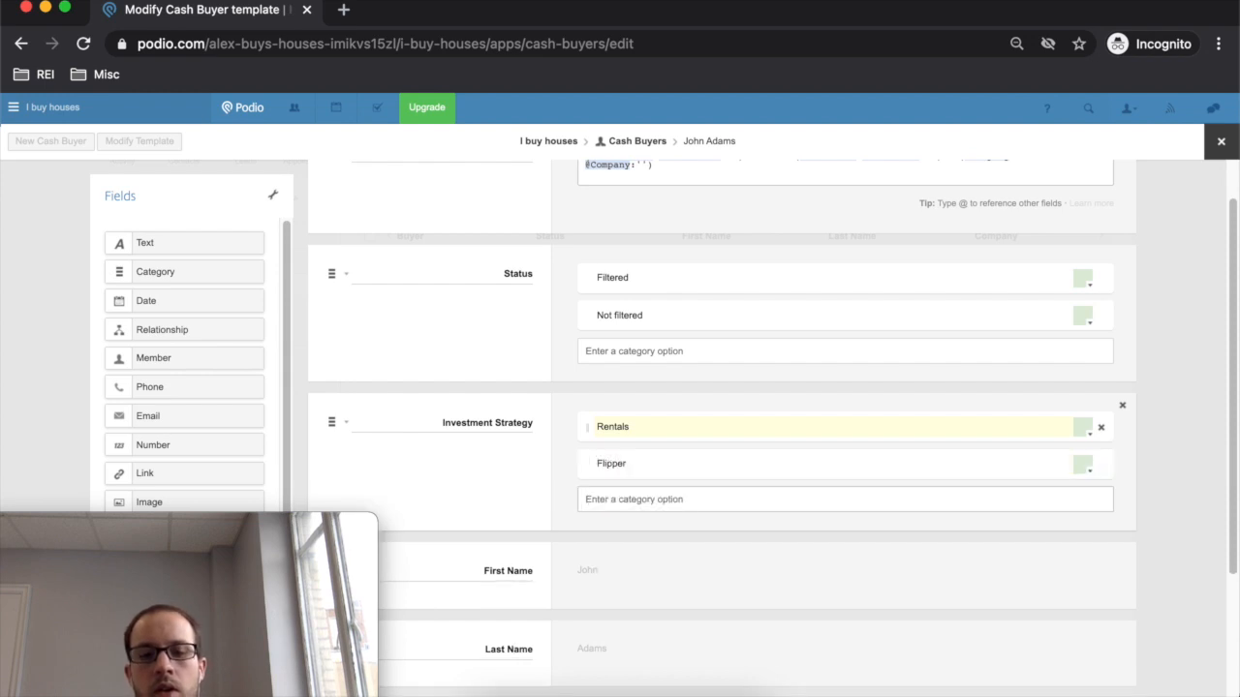
type("Wholesaler")
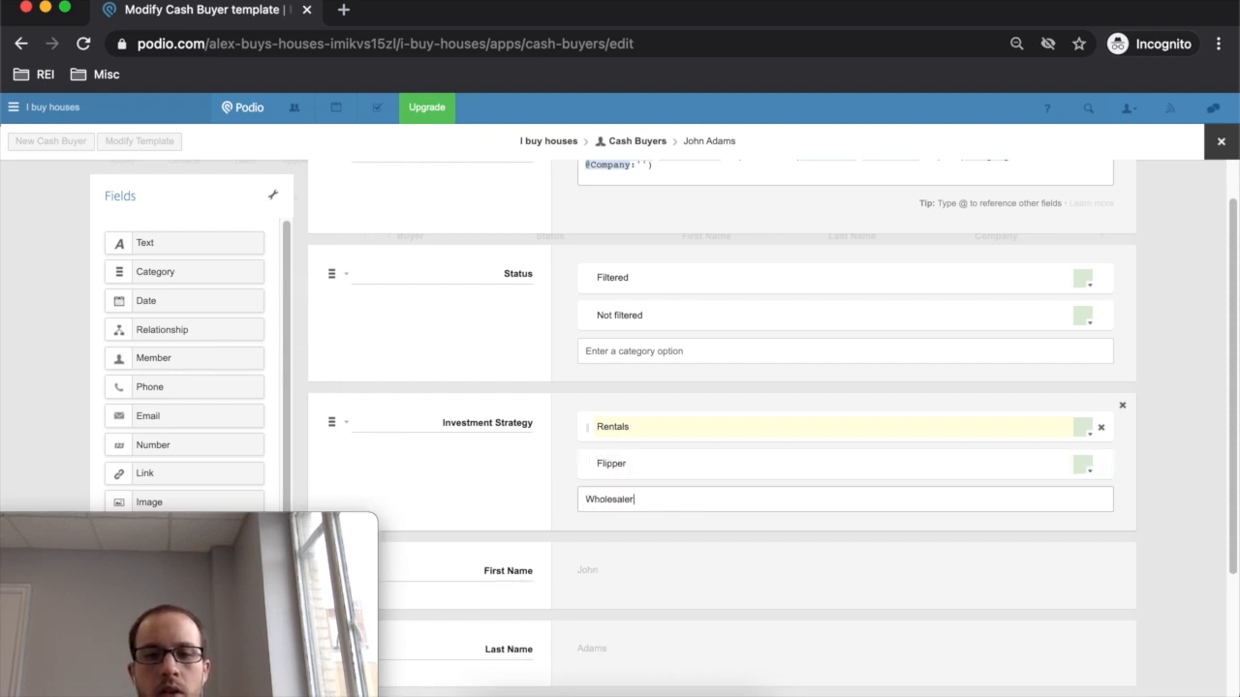
key("Return")
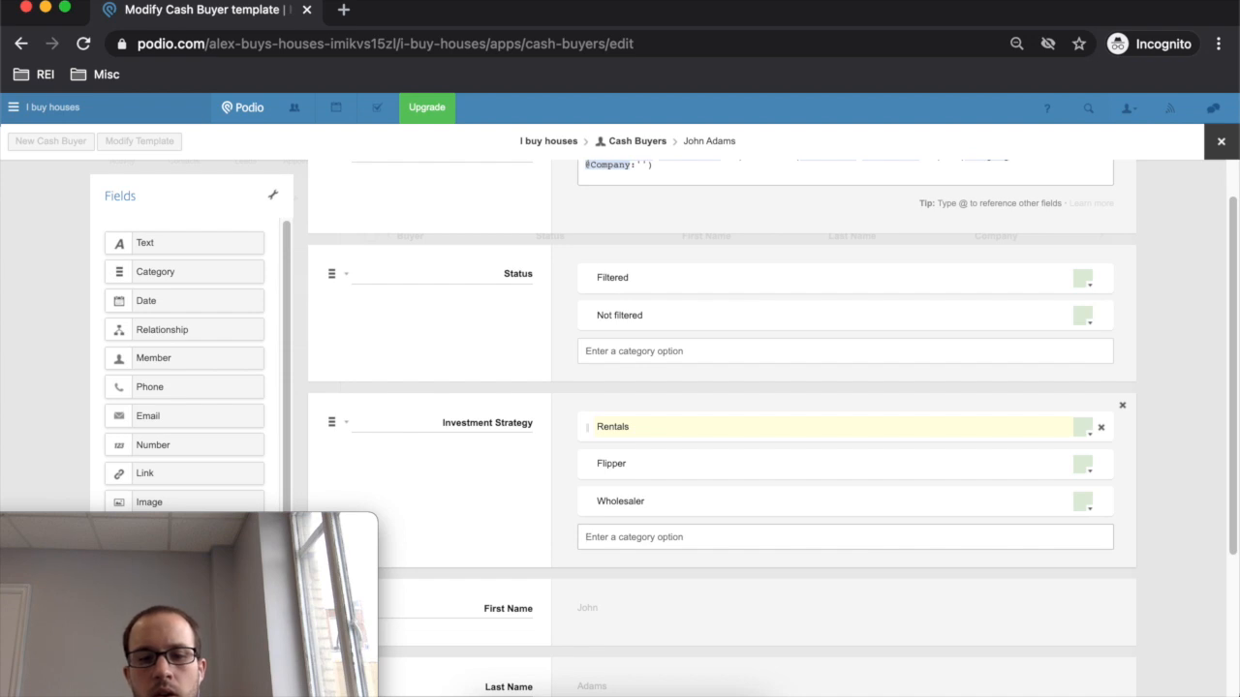
type("L")
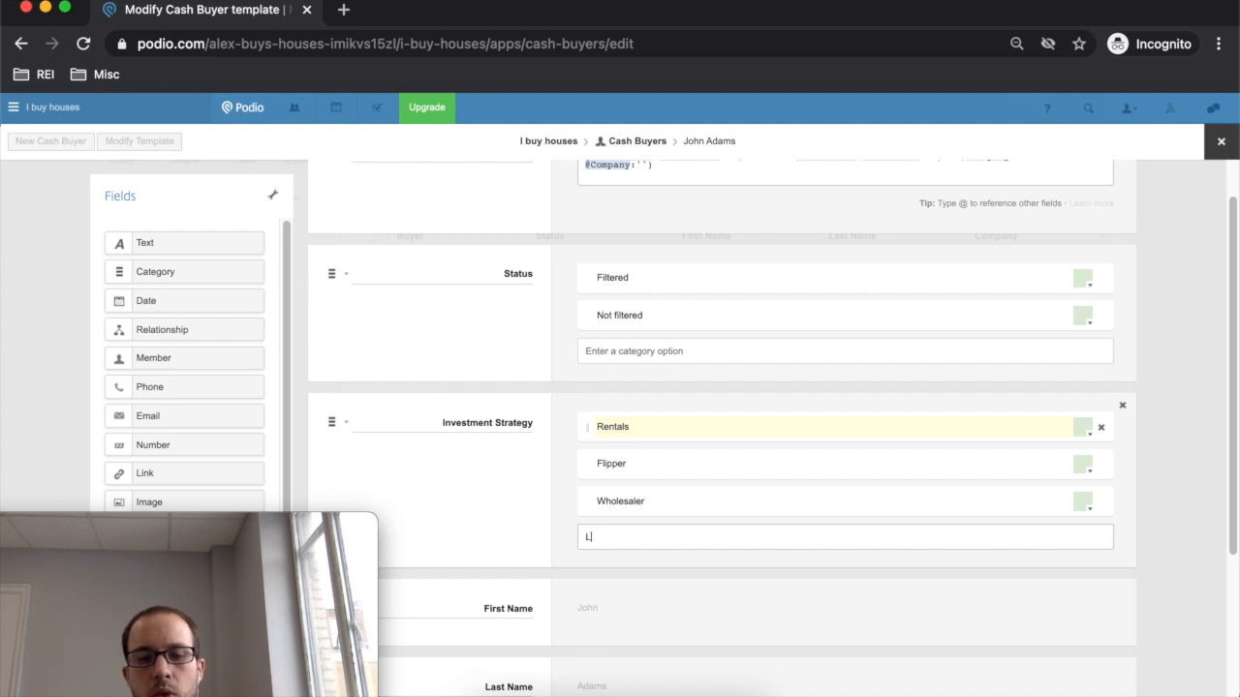
type("oan Officer")
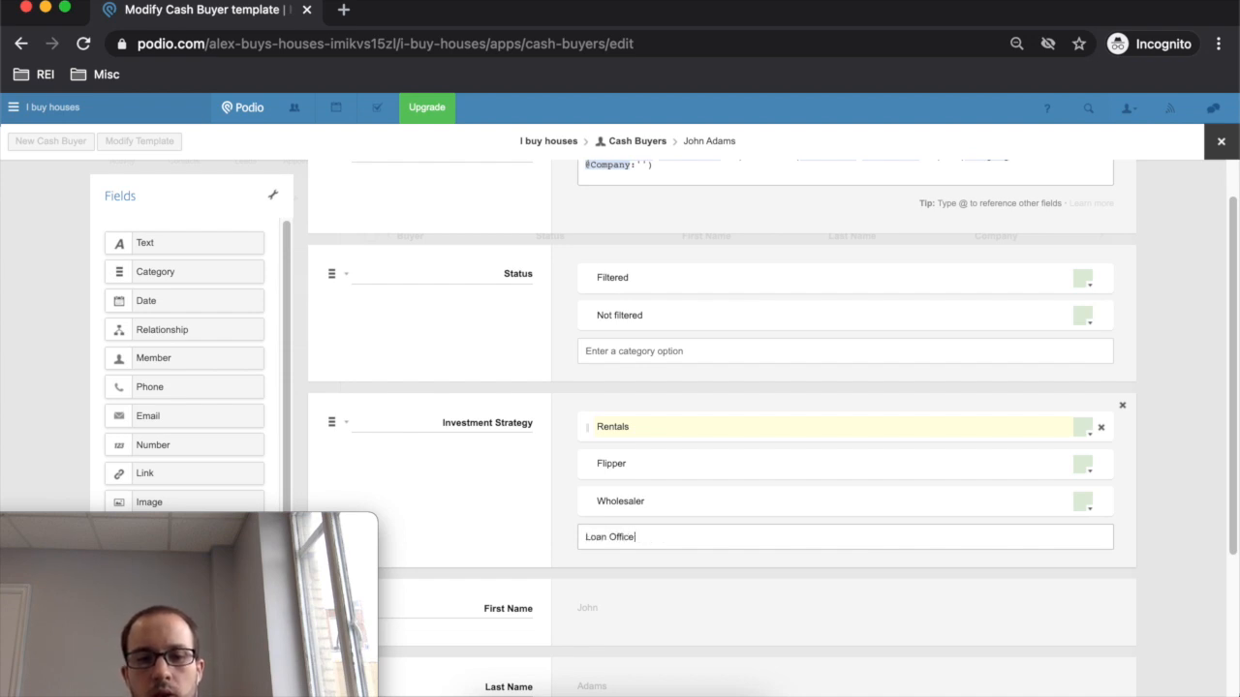
key("Return")
- Adjust the field layout and save the Cash Buyers template
scroll(759, 479, "down", 5)
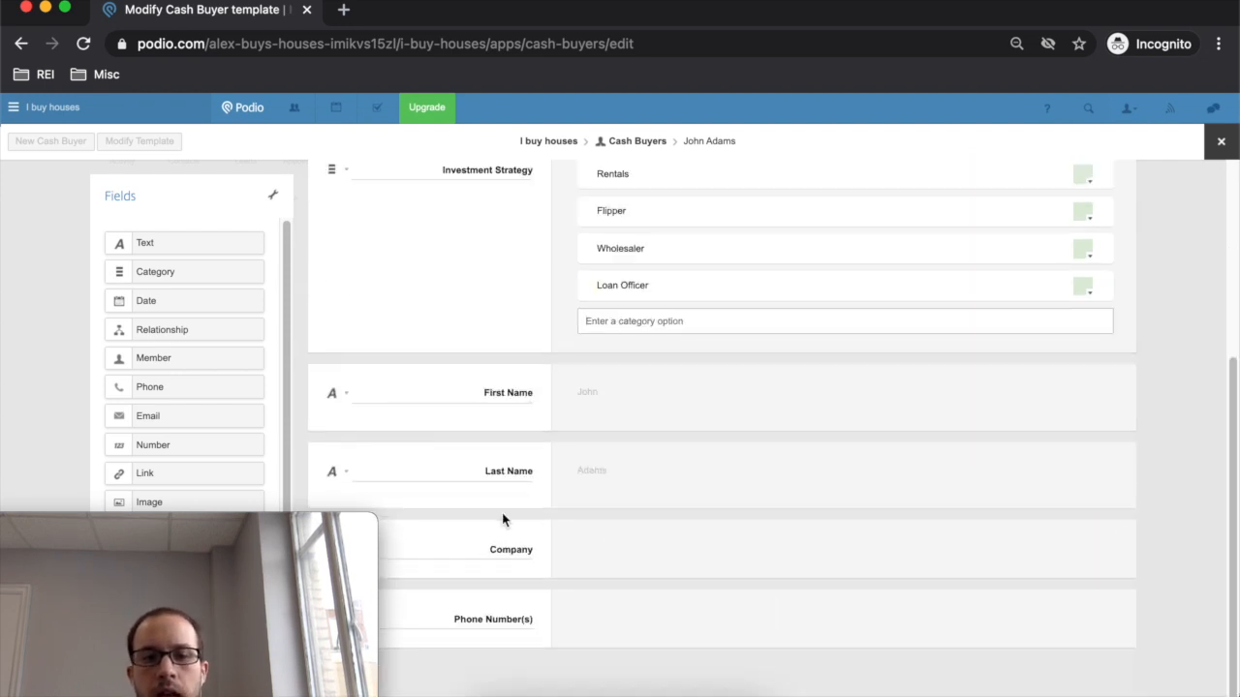
scroll(678, 471, "up", 3)
scroll(471, 377, "up", 3)
scroll(659, 451, "down", 6)
scroll(523, 324, "up", 5)
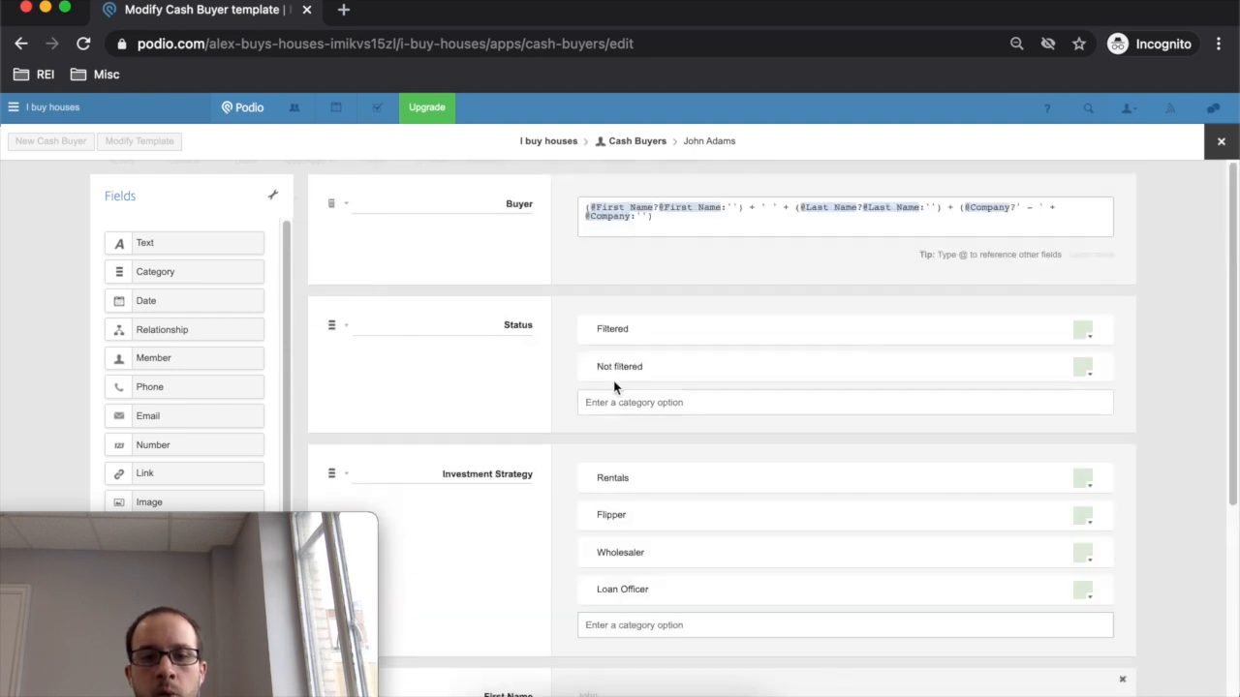
scroll(613, 378, "down", 5)
scroll(671, 359, "up", 6)
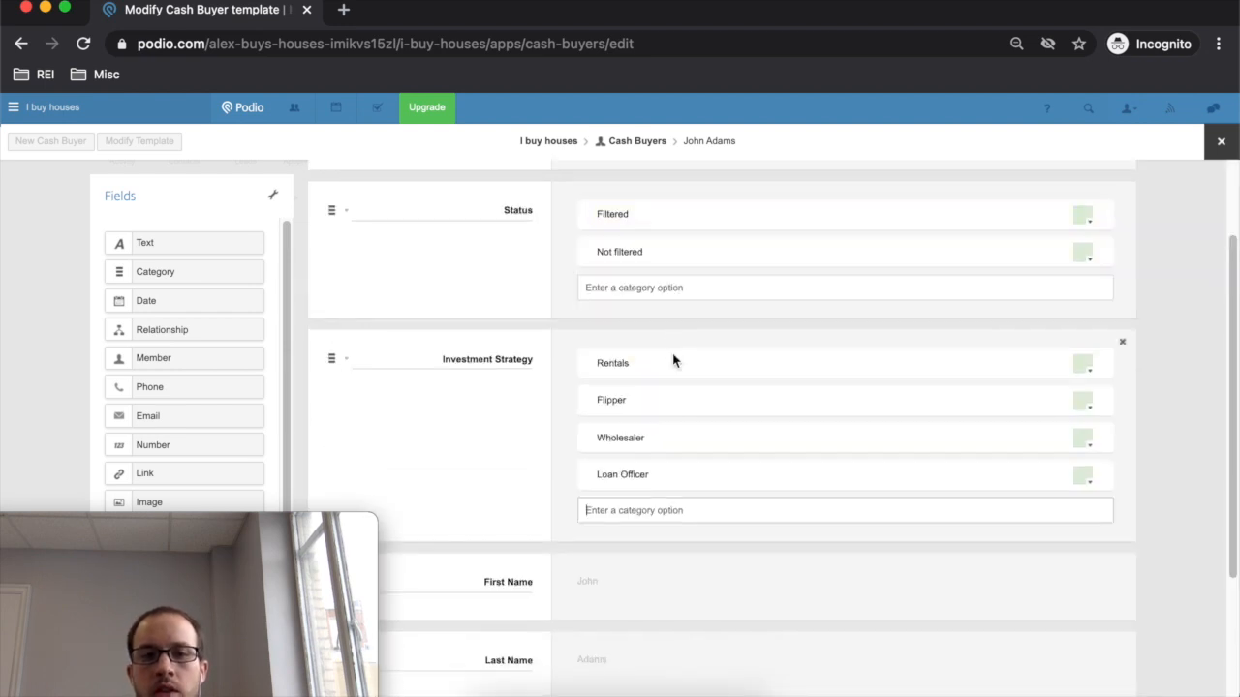
scroll(672, 371, "down", 6)
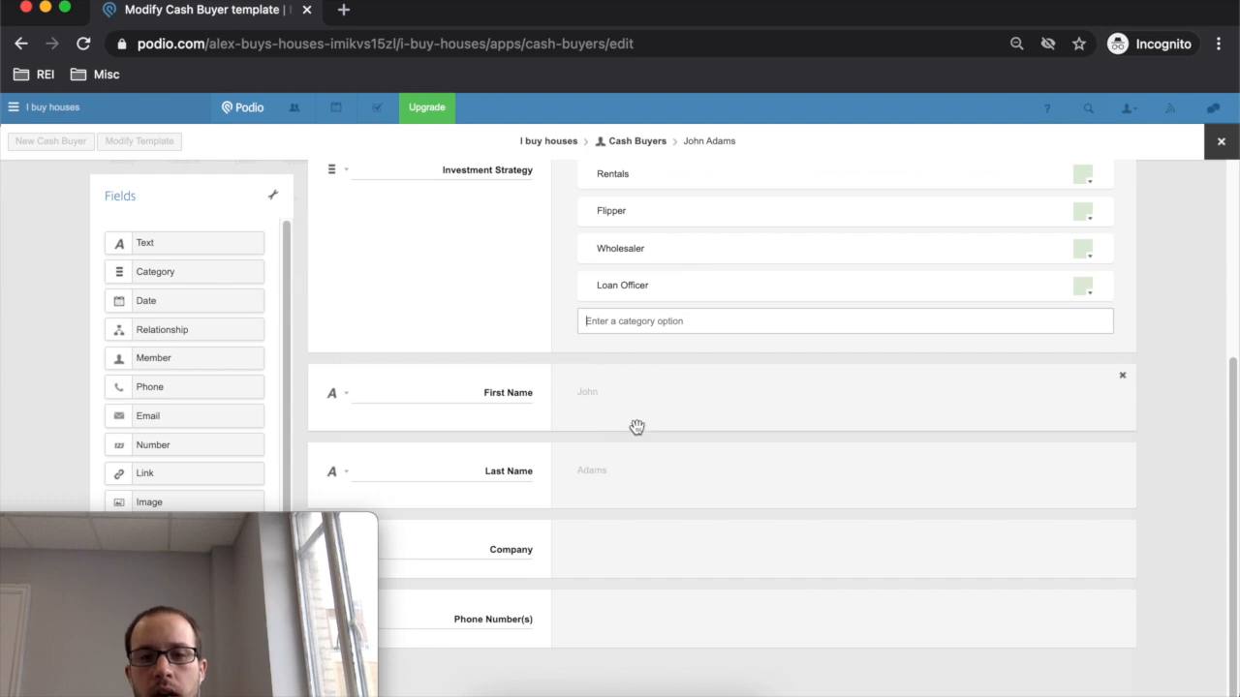
scroll(637, 427, "up", 6)
scroll(637, 415, "down", 6)
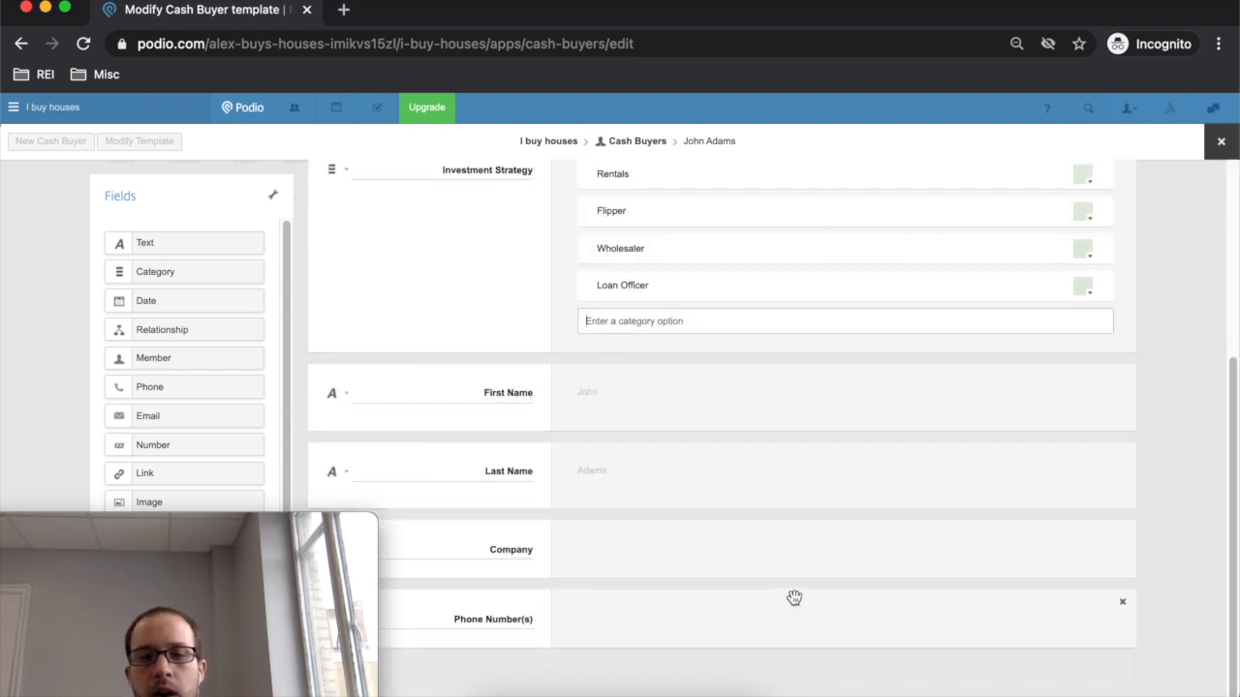
left_click_drag(338, 520, 738, 533)
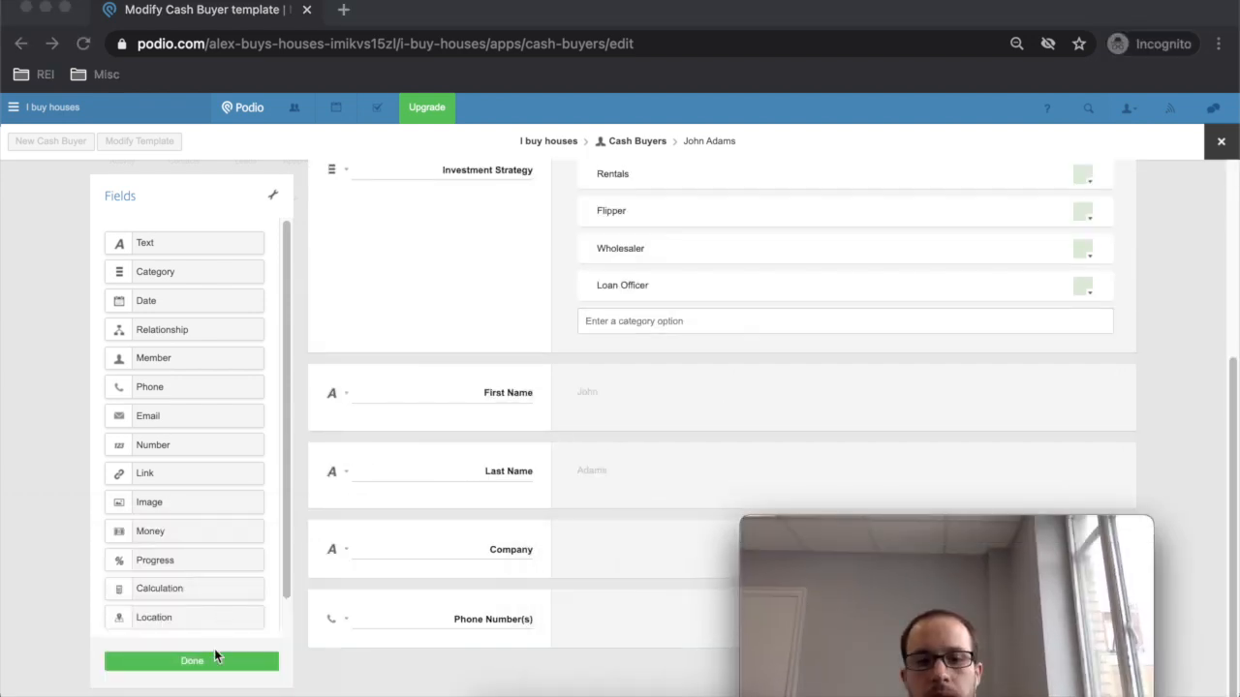
left_click(659, 456)
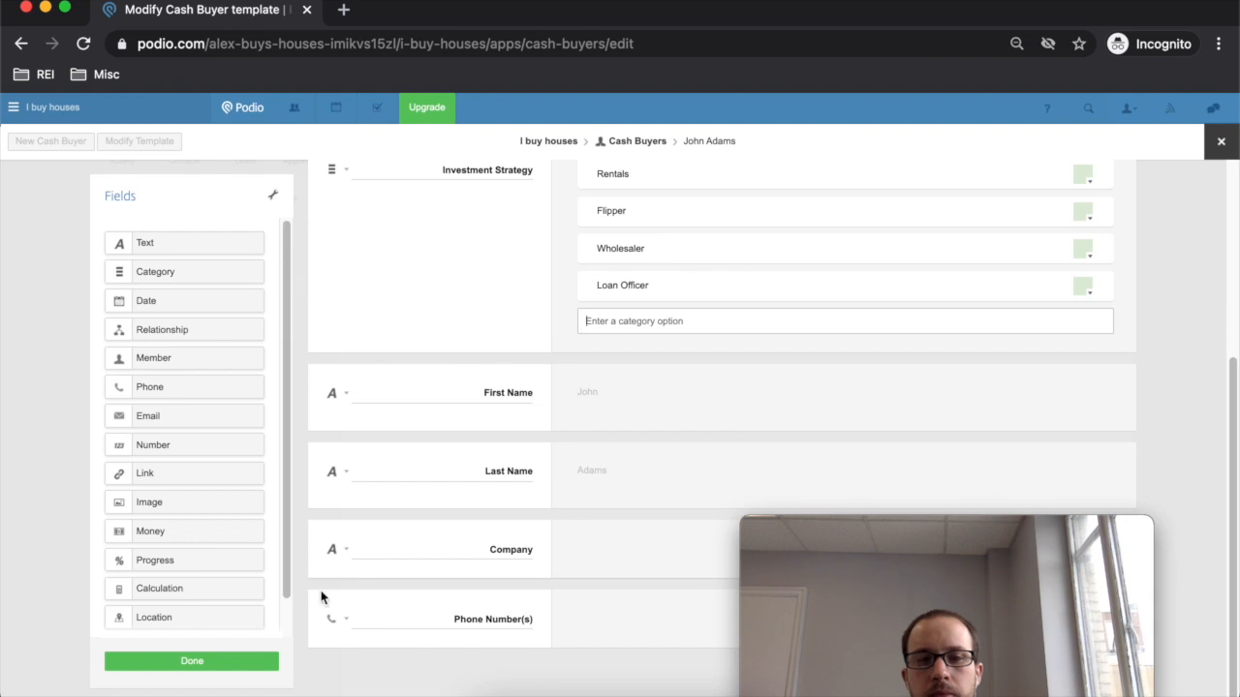
left_click(228, 664)
left_click(925, 536)
- Return from the buyer's record to the Cash Buyers item list
left_click_drag(925, 535, 210, 517)
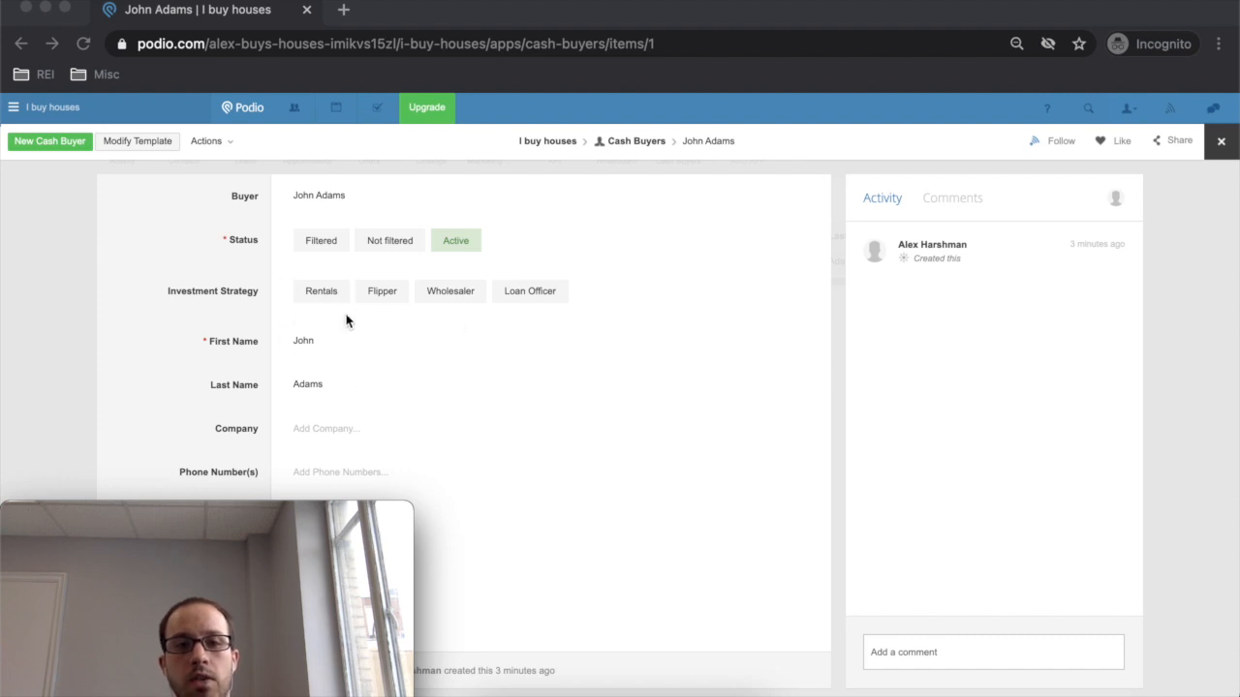
left_click(649, 147)
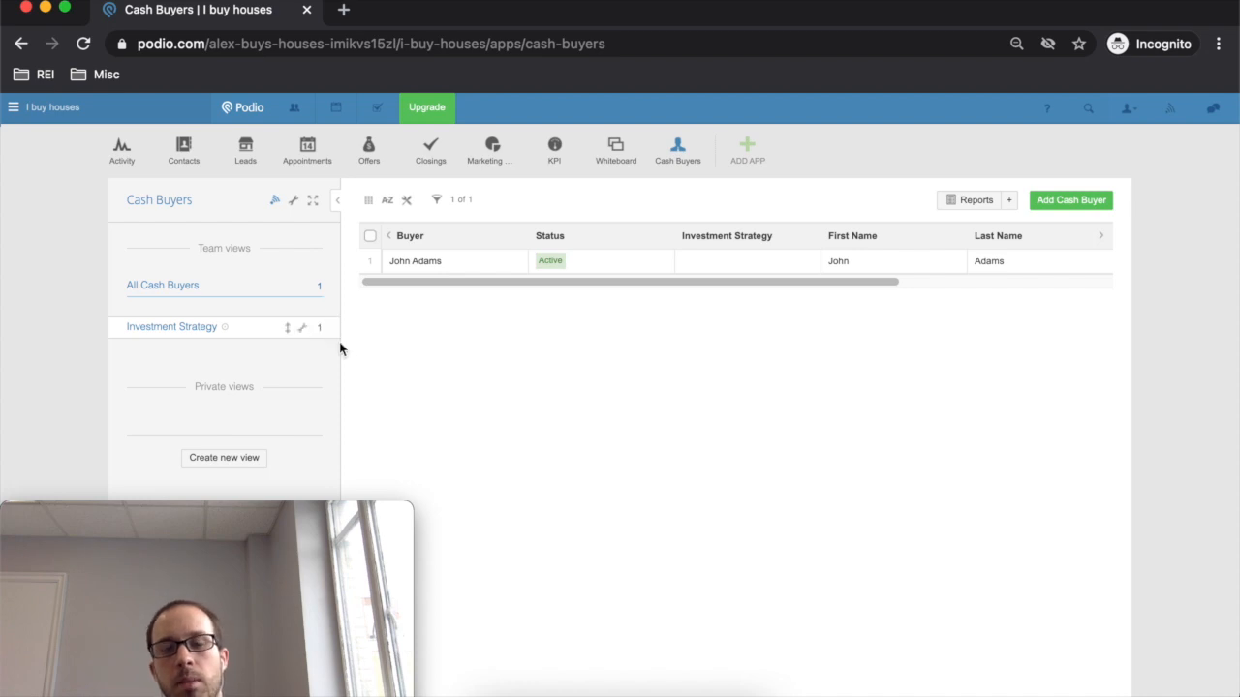
- Look at the Investment Strategy view options and Excel export dialog, closing both unchanged
right_click(315, 319)
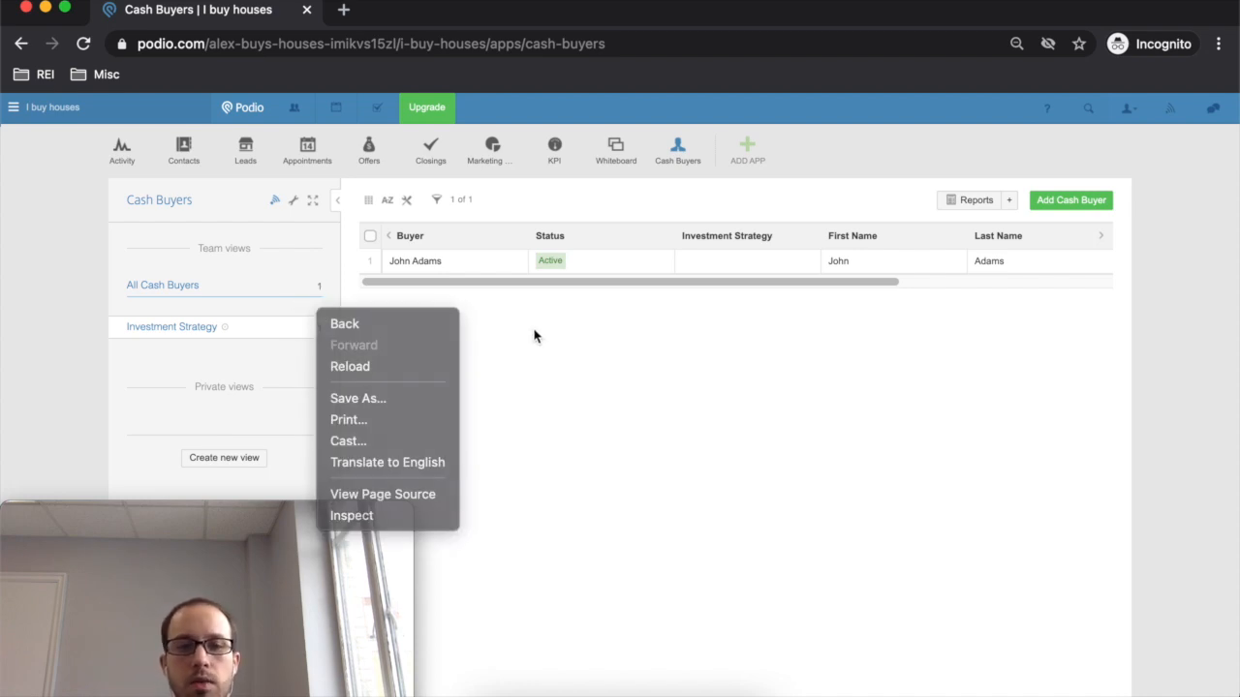
left_click(535, 337)
left_click(301, 330)
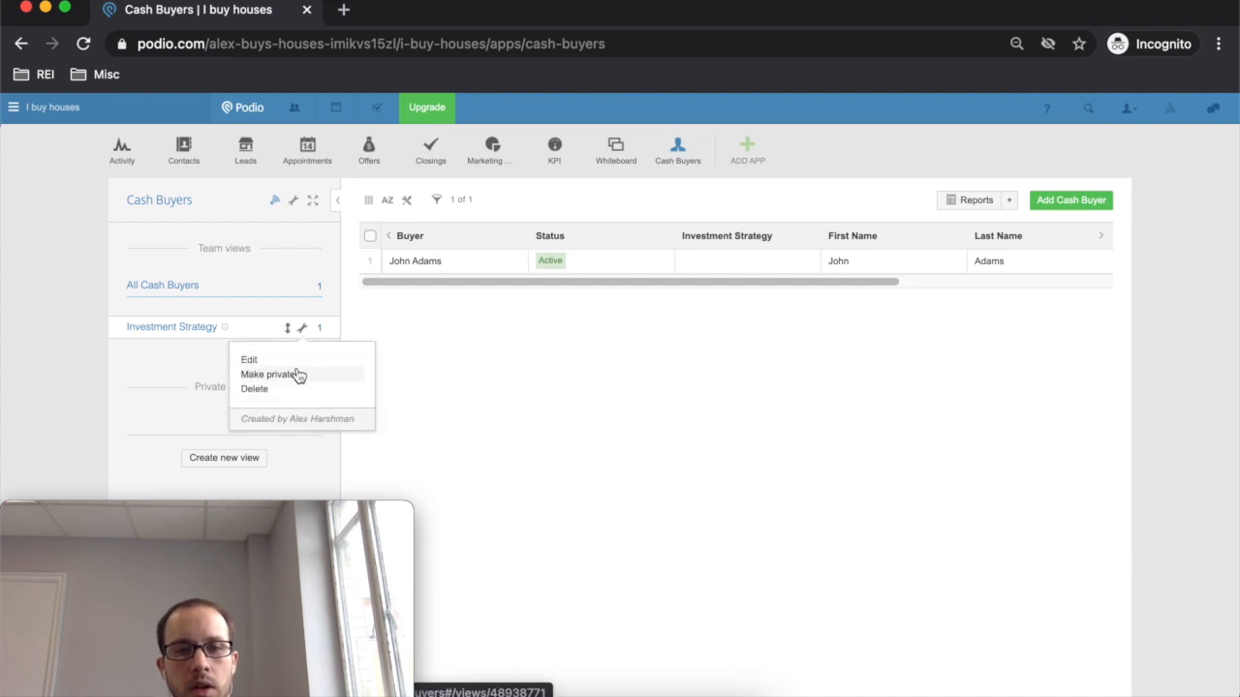
left_click(465, 352)
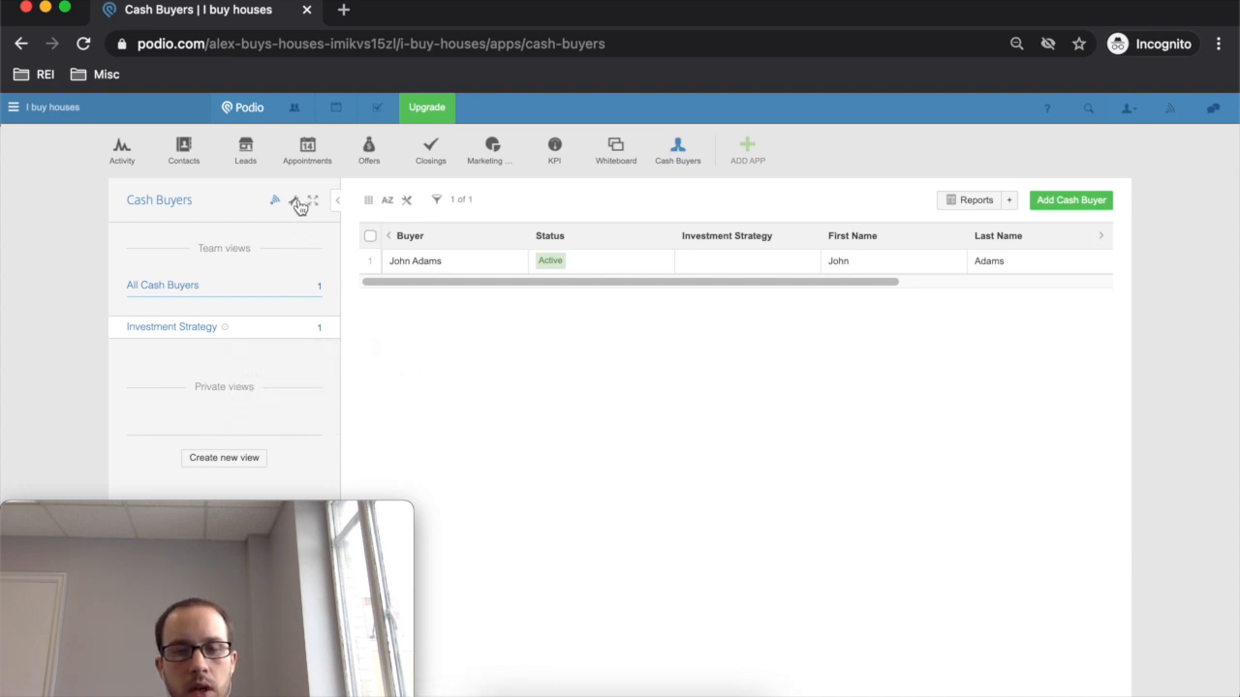
left_click(296, 201)
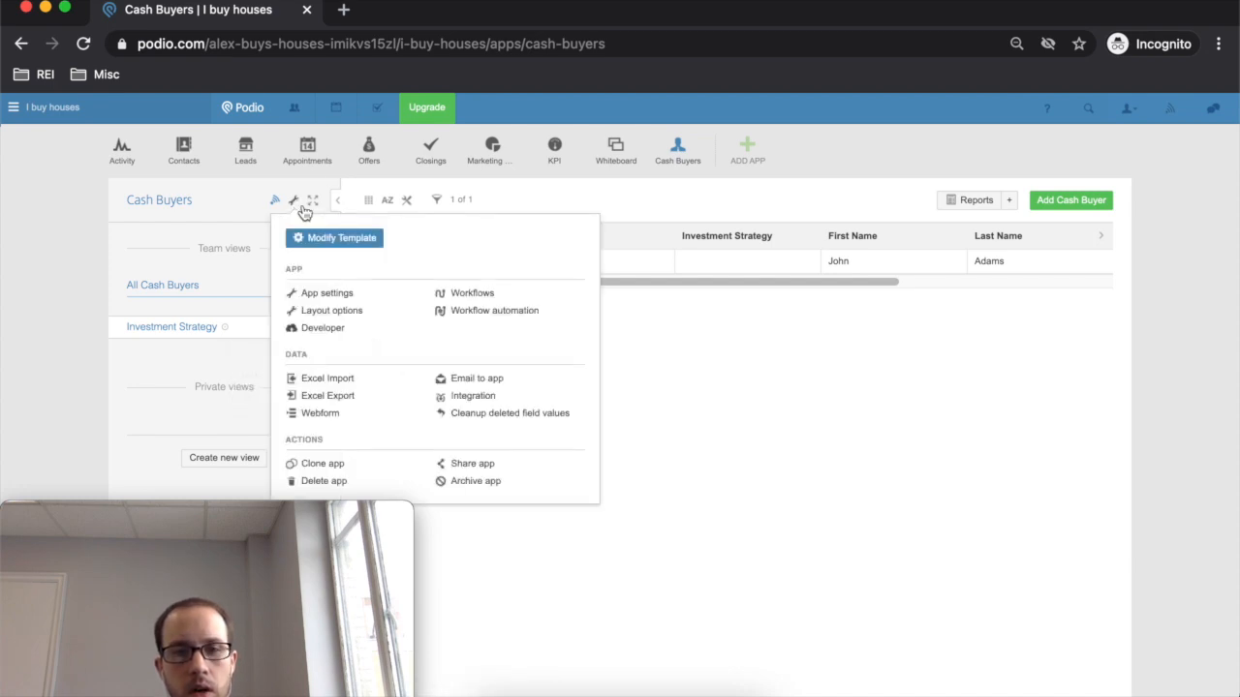
left_click(358, 395)
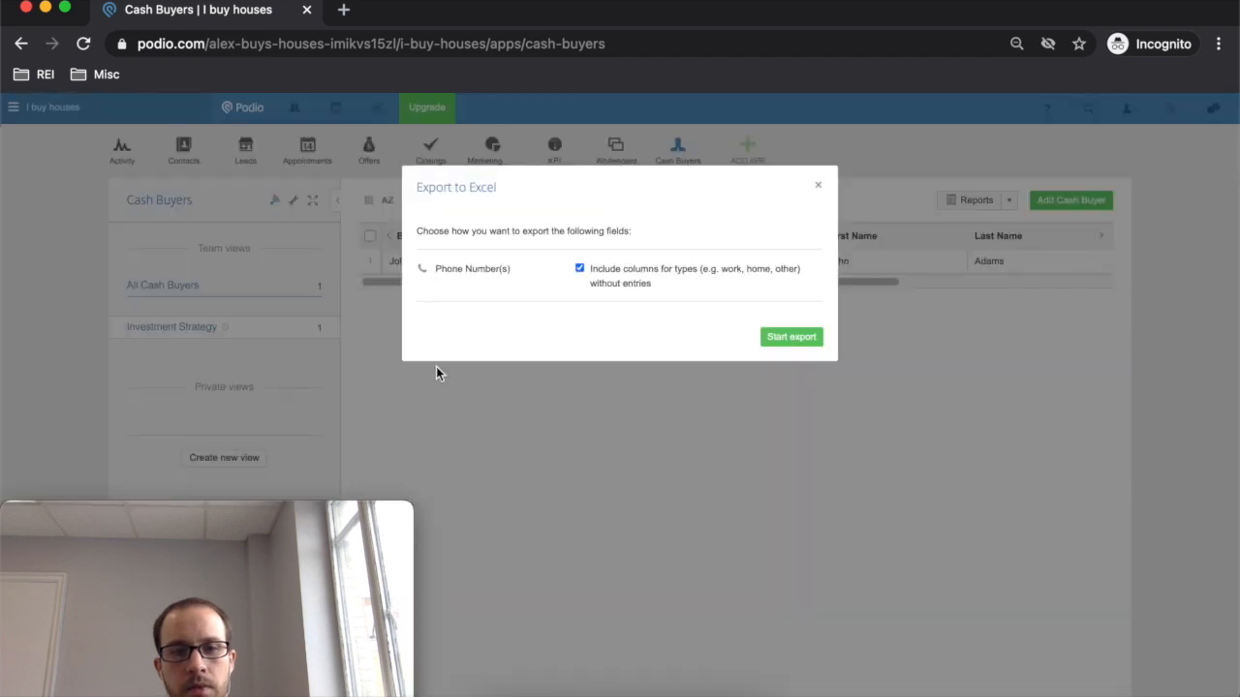
left_click(819, 186)
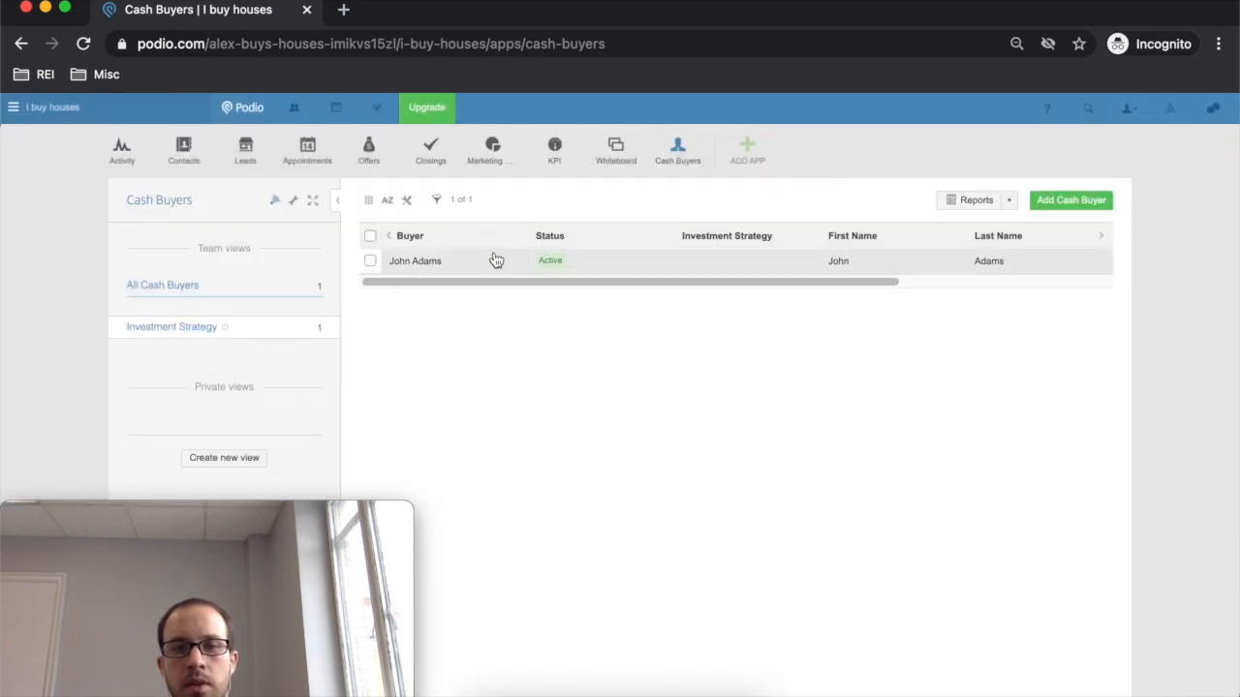
- Check the table's column list, then go to Account settings
left_click(407, 200)
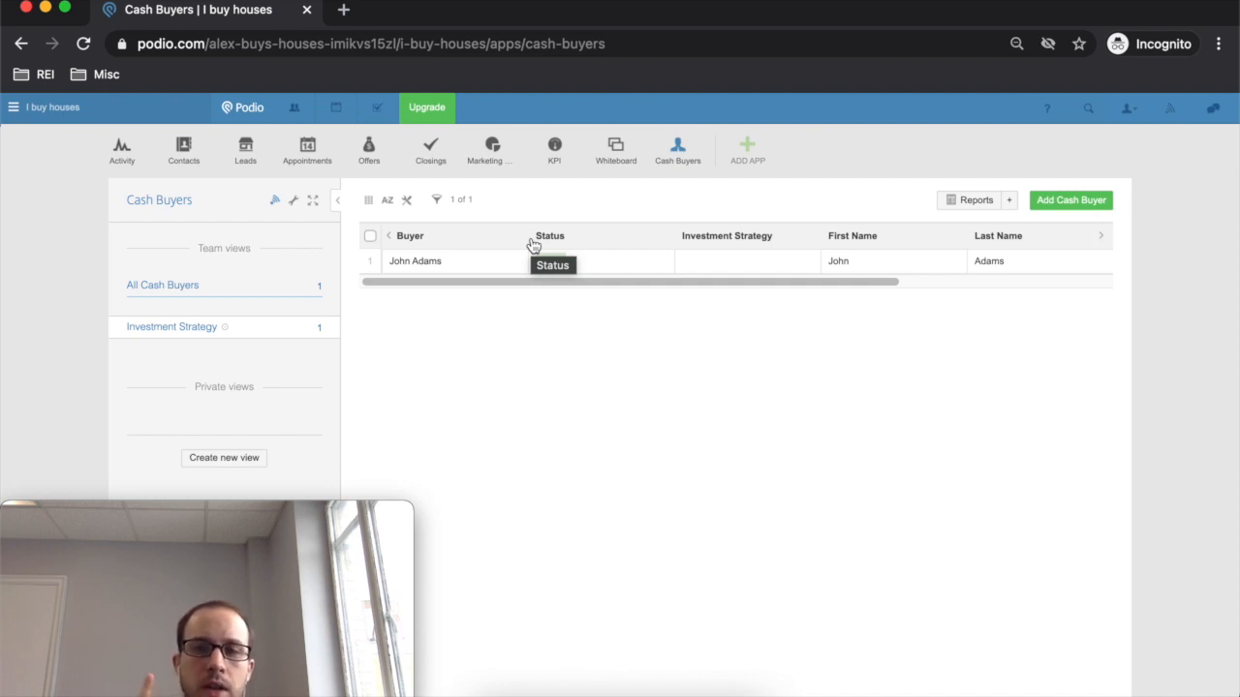
left_click(1125, 108)
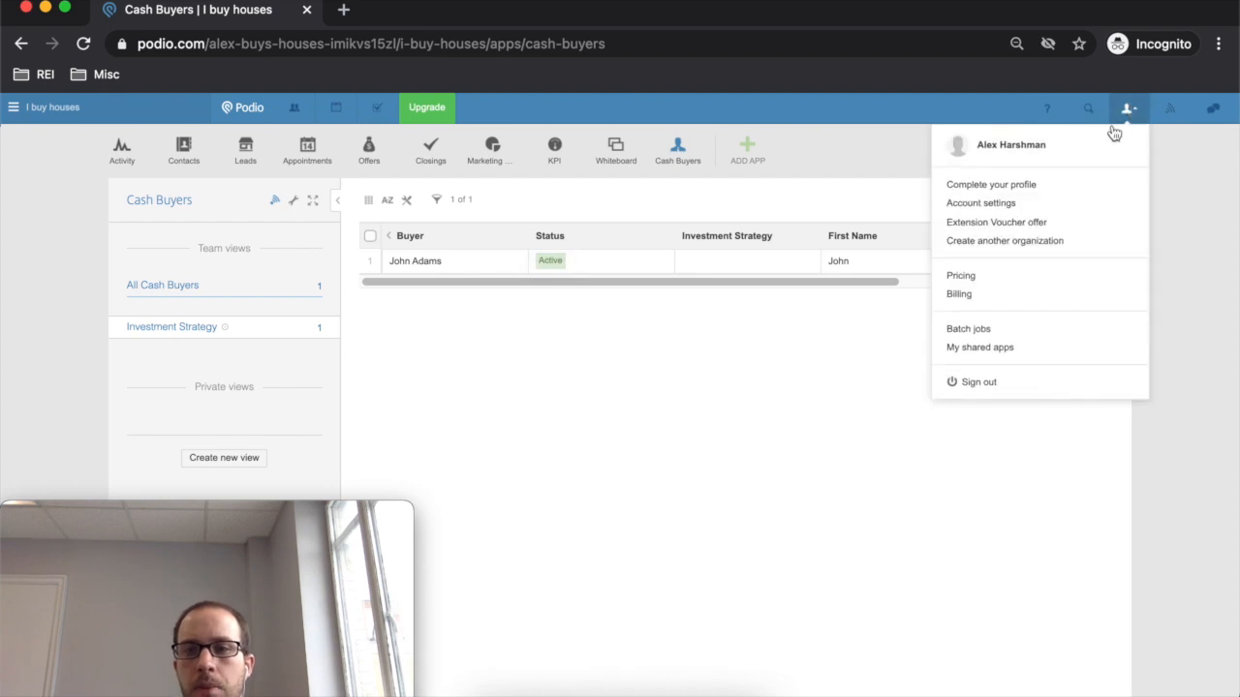
left_click(1004, 204)
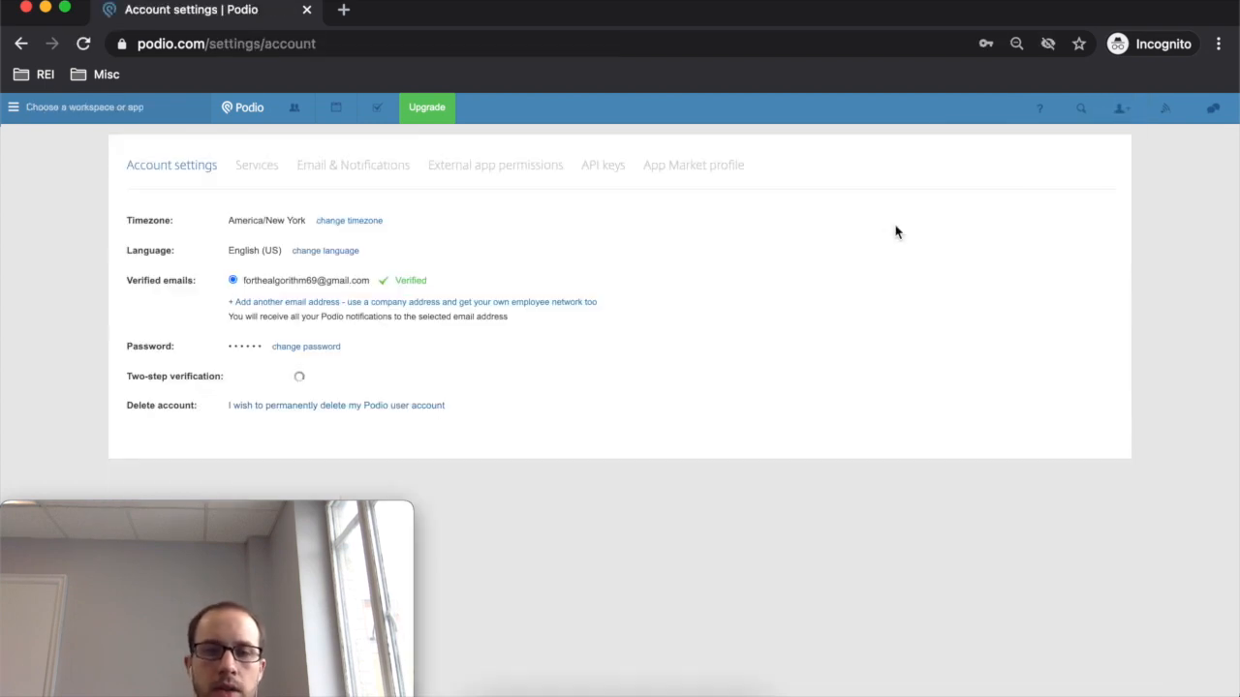